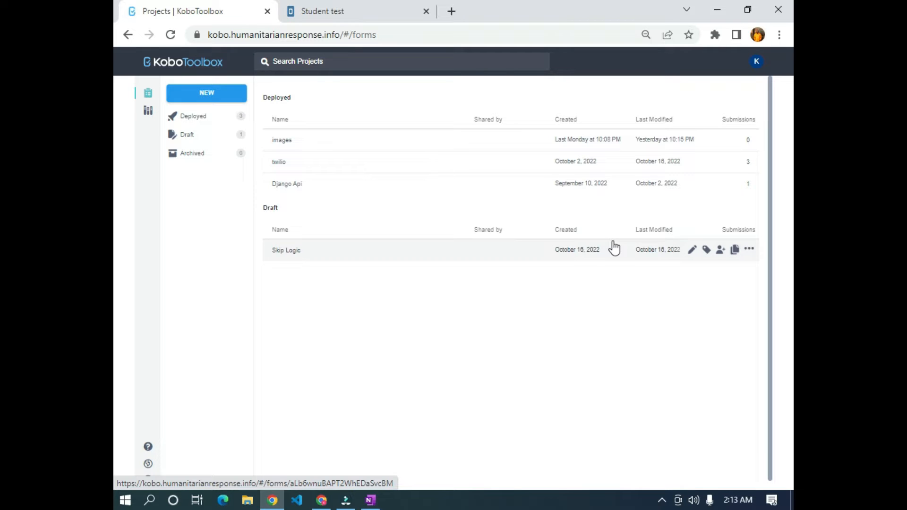
# - Switch to OneNote, pick the red pen, and handwrite the first bullet 'form'
pyautogui.click(371, 501)
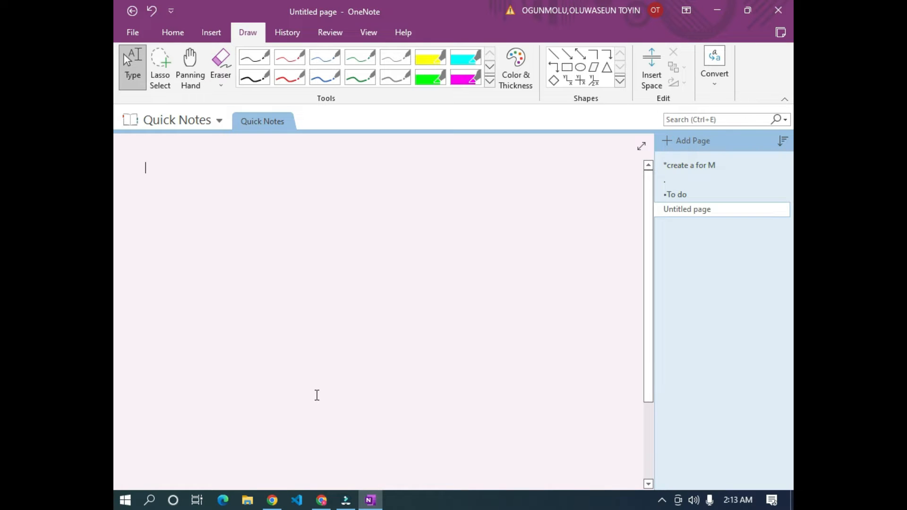
pyautogui.click(289, 77)
pyautogui.moveTo(155, 208)
pyautogui.mouseDown()
pyautogui.moveTo(169, 214)
pyautogui.moveTo(167, 224)
pyautogui.mouseUp()
pyautogui.moveTo(174, 208)
pyautogui.mouseDown()
pyautogui.moveTo(178, 227)
pyautogui.moveTo(199, 214)
pyautogui.mouseUp()
pyautogui.moveTo(256, 208)
pyautogui.mouseDown()
pyautogui.moveTo(231, 234)
pyautogui.moveTo(228, 225)
pyautogui.mouseUp()
pyautogui.moveTo(259, 221); pyautogui.dragTo(330, 228)
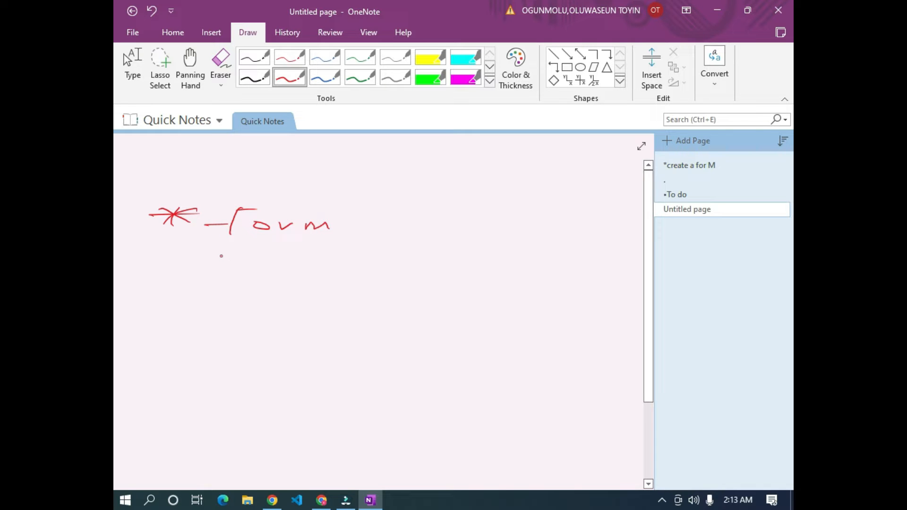
# - Handwrite the second bullet 'Connect API to Google sheet'
pyautogui.moveTo(168, 258); pyautogui.dragTo(193, 268)
pyautogui.moveTo(192, 257)
pyautogui.mouseDown()
pyautogui.moveTo(170, 265)
pyautogui.moveTo(182, 269)
pyautogui.mouseUp()
pyautogui.moveTo(152, 262); pyautogui.dragTo(183, 259)
pyautogui.moveTo(243, 258); pyautogui.dragTo(245, 272)
pyautogui.moveTo(253, 264)
pyautogui.mouseDown()
pyautogui.moveTo(255, 273)
pyautogui.moveTo(289, 267)
pyautogui.moveTo(342, 276)
pyautogui.mouseUp()
pyautogui.moveTo(353, 263)
pyautogui.mouseDown()
pyautogui.moveTo(352, 279)
pyautogui.moveTo(398, 264)
pyautogui.moveTo(410, 279)
pyautogui.mouseUp()
pyautogui.moveTo(374, 273)
pyautogui.mouseDown()
pyautogui.moveTo(407, 271)
pyautogui.moveTo(414, 283)
pyautogui.moveTo(434, 277)
pyautogui.mouseUp()
pyautogui.moveTo(447, 269)
pyautogui.mouseDown()
pyautogui.moveTo(445, 282)
pyautogui.moveTo(471, 275)
pyautogui.moveTo(462, 284)
pyautogui.mouseUp()
pyautogui.moveTo(463, 279)
pyautogui.mouseDown()
pyautogui.moveTo(504, 279)
pyautogui.moveTo(492, 289)
pyautogui.moveTo(528, 282)
pyautogui.moveTo(533, 297)
pyautogui.mouseUp()
pyautogui.click(487, 279)
pyautogui.moveTo(551, 283)
pyautogui.mouseDown()
pyautogui.moveTo(556, 295)
pyautogui.moveTo(639, 294)
pyautogui.mouseUp()
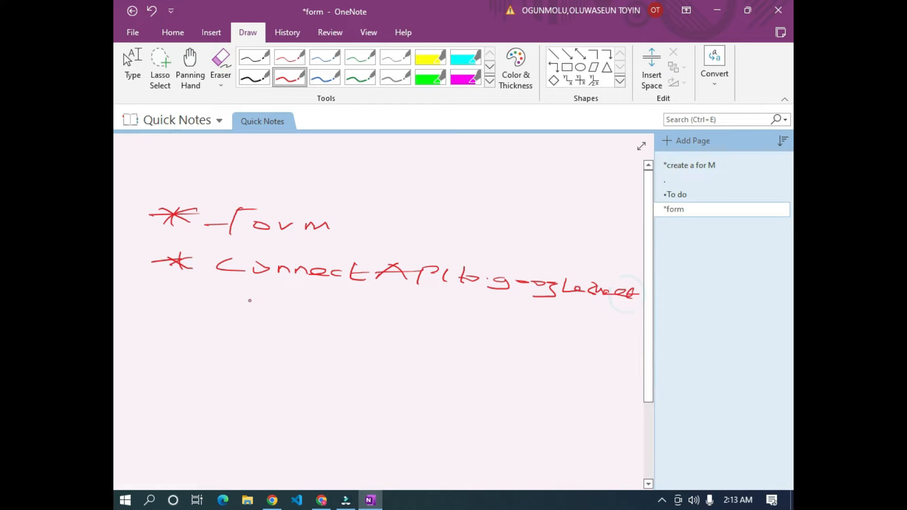
# - Handwrite the third bullet 'Send Notification'
pyautogui.moveTo(163, 303)
pyautogui.mouseDown()
pyautogui.moveTo(178, 314)
pyautogui.moveTo(163, 315)
pyautogui.moveTo(182, 309)
pyautogui.moveTo(200, 323)
pyautogui.moveTo(269, 322)
pyautogui.moveTo(289, 307)
pyautogui.moveTo(318, 332)
pyautogui.moveTo(354, 327)
pyautogui.moveTo(327, 314)
pyautogui.moveTo(418, 337)
pyautogui.moveTo(482, 339)
pyautogui.mouseUp()
pyautogui.moveTo(489, 334); pyautogui.dragTo(490, 341)
pyautogui.moveTo(501, 338); pyautogui.dragTo(532, 343)
pyautogui.click(487, 327)
pyautogui.click(440, 324)
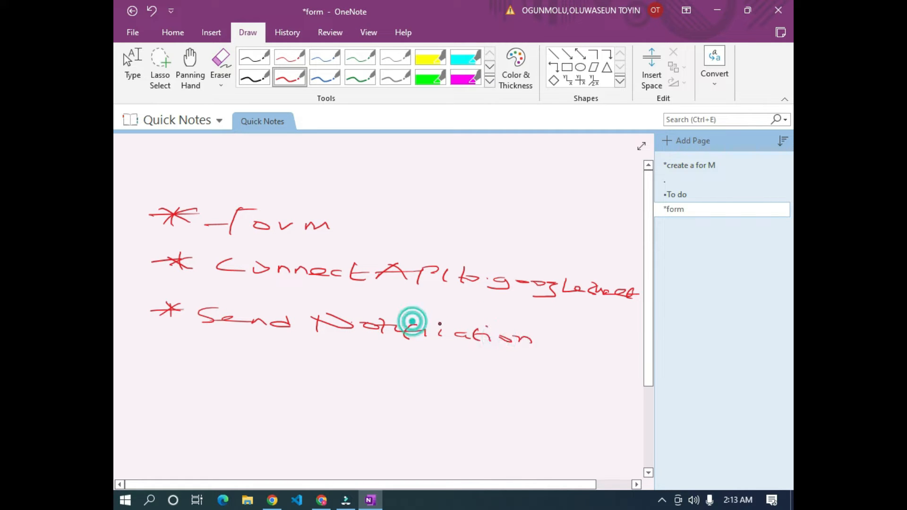
# - Scribble out 'form', underline the P in API, and return to the Type tool
pyautogui.moveTo(305, 208); pyautogui.dragTo(297, 224)
pyautogui.moveTo(263, 218); pyautogui.dragTo(297, 212)
pyautogui.moveTo(302, 217)
pyautogui.mouseDown()
pyautogui.moveTo(378, 225)
pyautogui.moveTo(300, 209)
pyautogui.mouseUp()
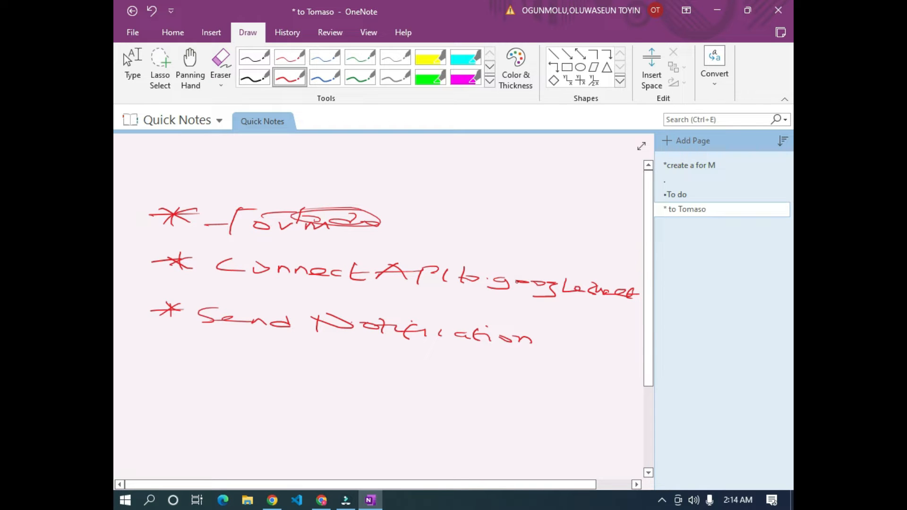
pyautogui.moveTo(405, 293); pyautogui.dragTo(433, 292)
pyautogui.press('Escape')
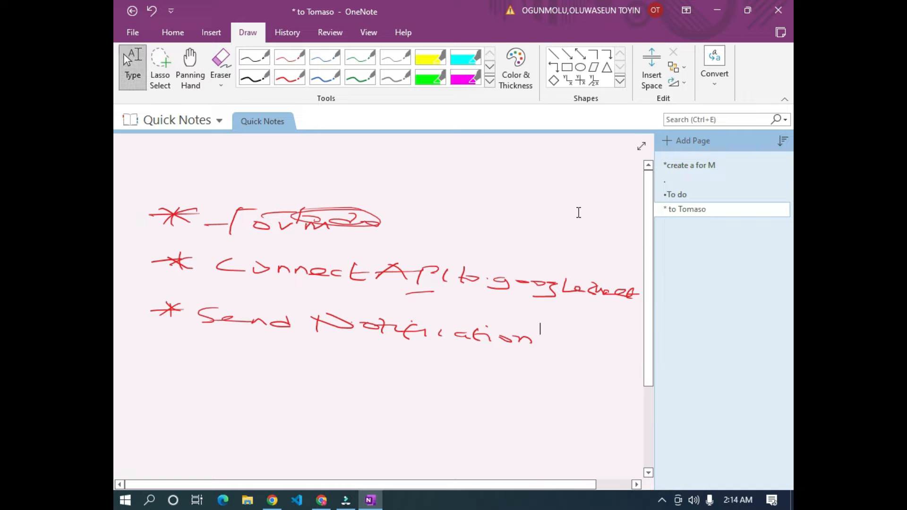
# - Return to KoboToolbox, start a build-from-scratch project, then dismiss the details dialog
pyautogui.click(281, 504)
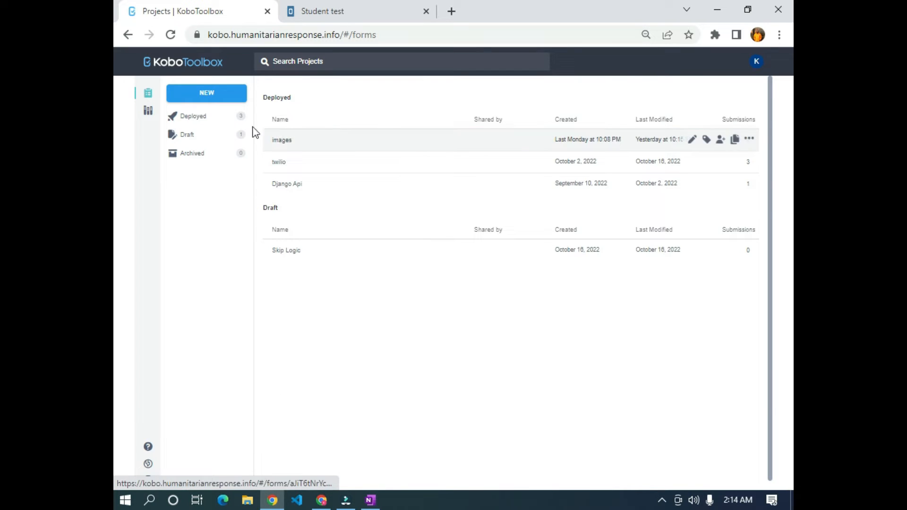
pyautogui.click(218, 100)
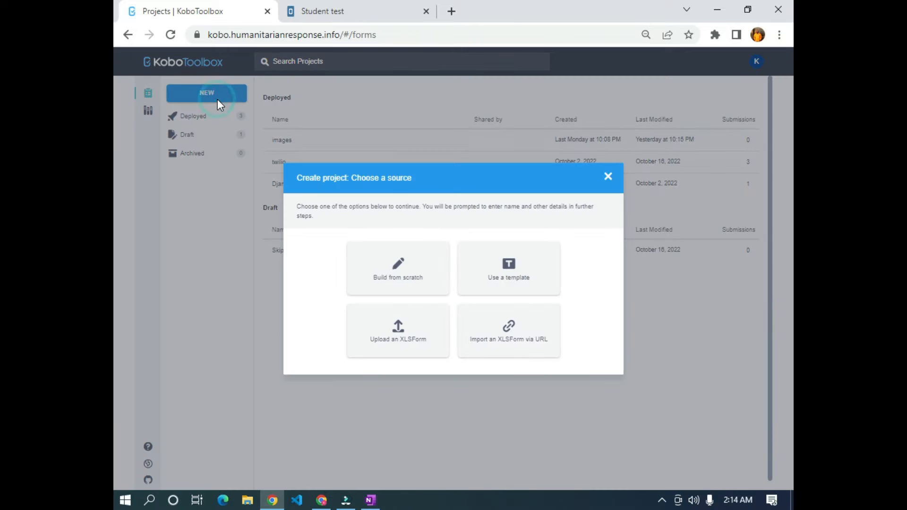
pyautogui.click(390, 296)
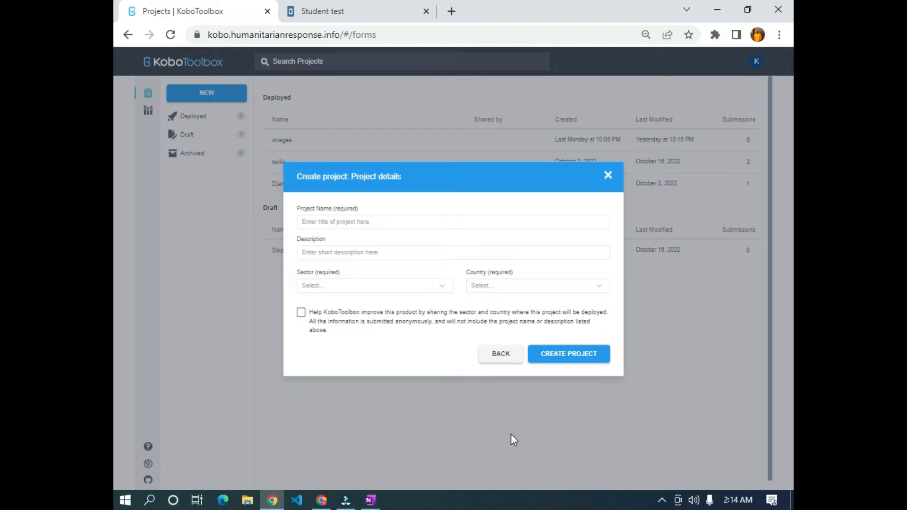
pyautogui.click(663, 501)
pyautogui.click(508, 447)
# - Start a new blank project named 'Student Test' with sector Other
pyautogui.click(231, 101)
pyautogui.click(398, 273)
pyautogui.click(340, 223)
pyautogui.write('Student ')
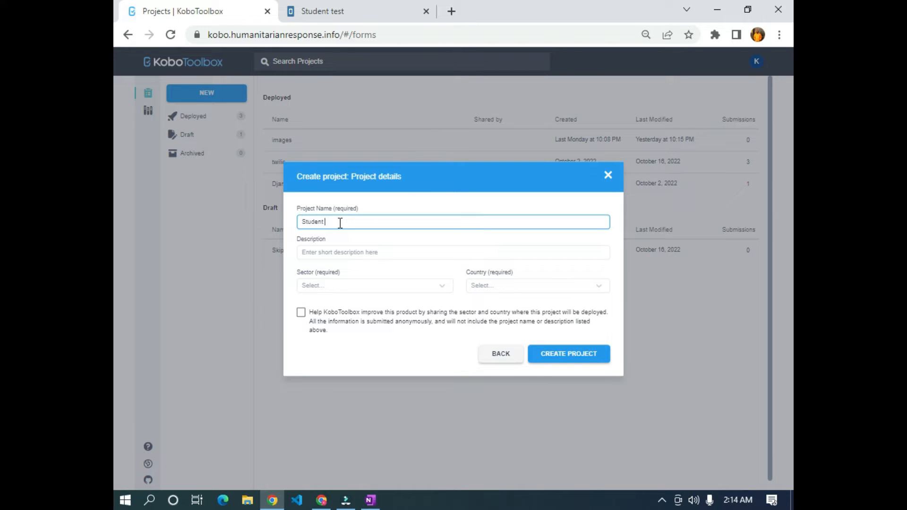
pyautogui.write('Test')
pyautogui.click(354, 290)
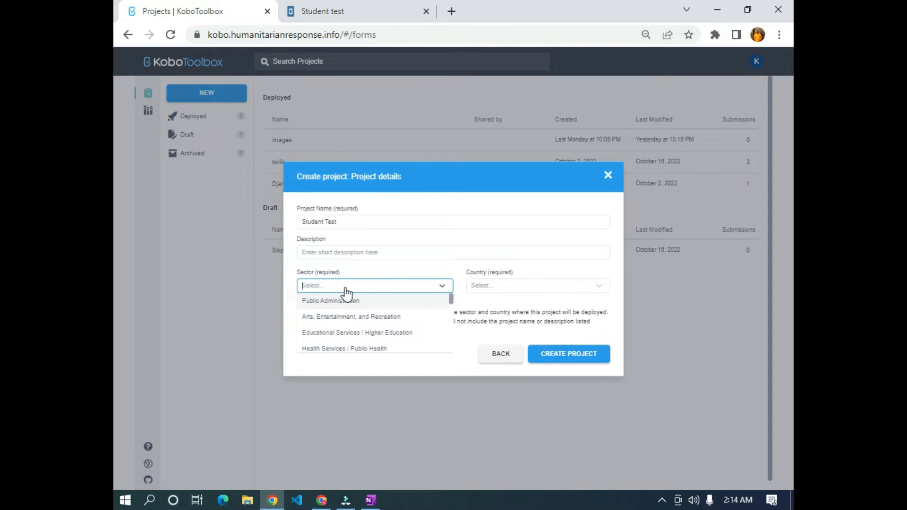
pyautogui.write('other')
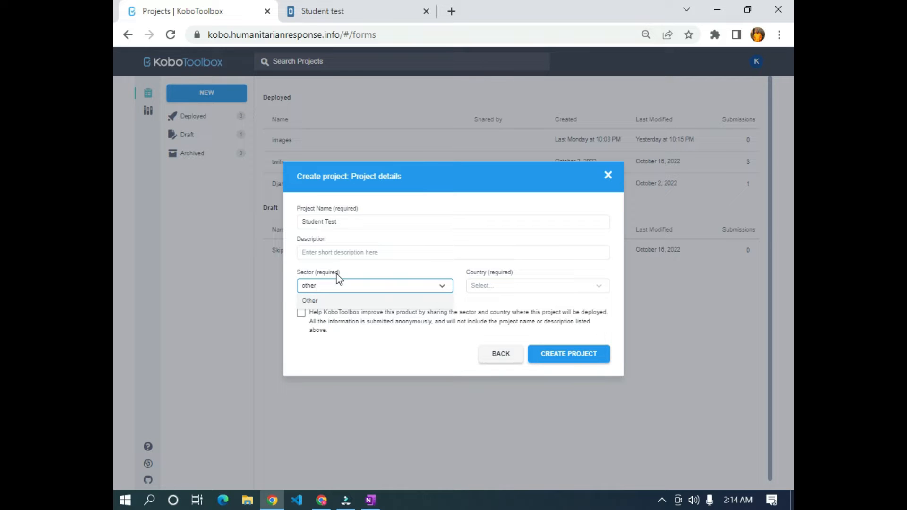
pyautogui.click(317, 301)
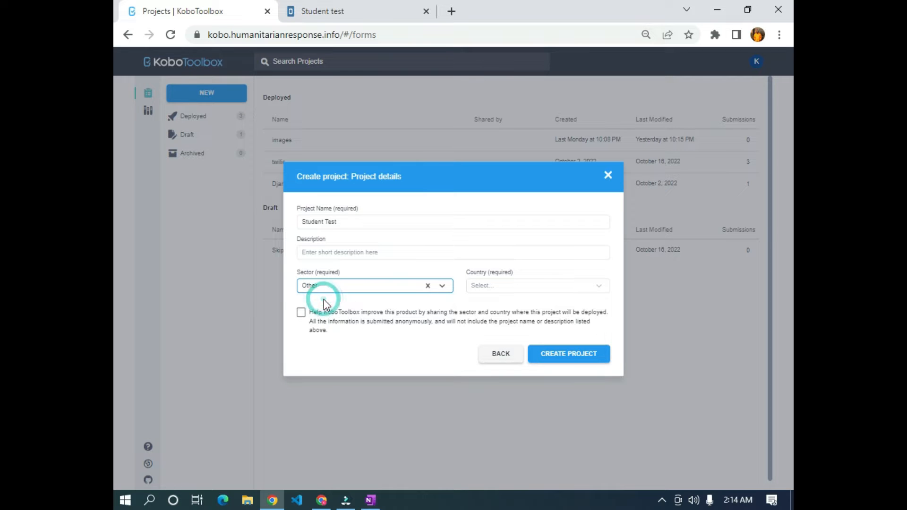
# - Set the project country to Nigeria and create the project
pyautogui.click(536, 290)
pyautogui.write('Nigwer')
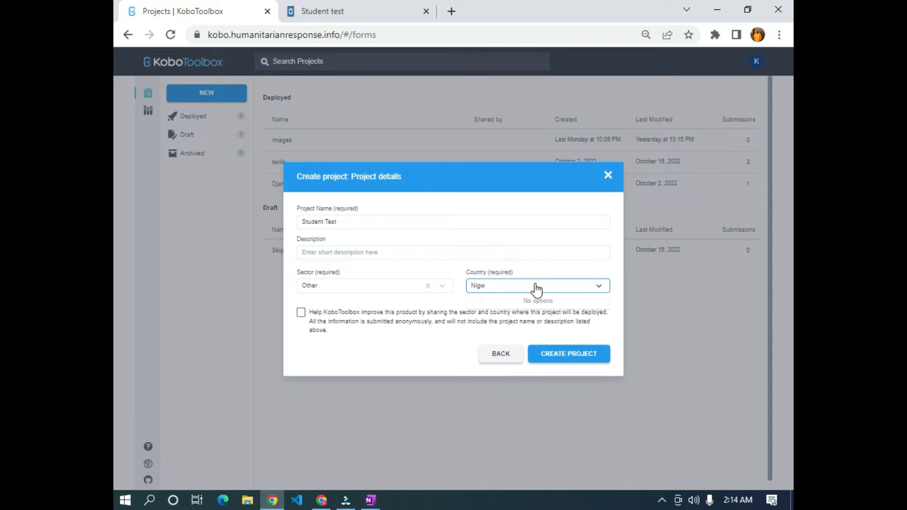
pyautogui.press('BackSpace')
pyautogui.press('BackSpace')
pyautogui.write('eria')
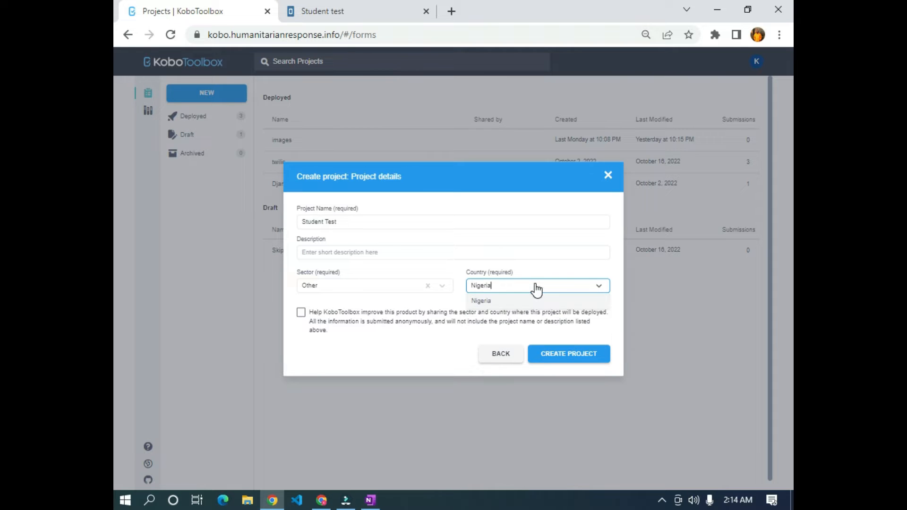
pyautogui.click(565, 359)
pyautogui.click(504, 282)
pyautogui.write('ni')
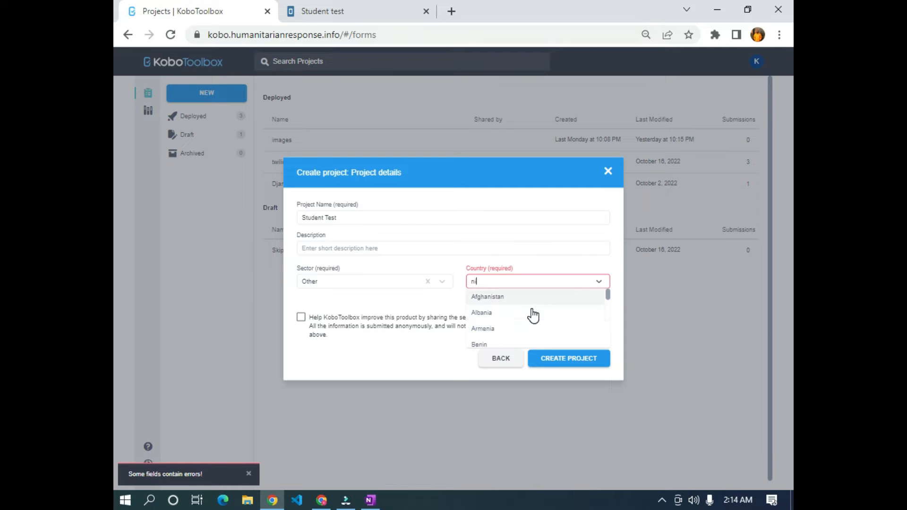
pyautogui.write('geri')
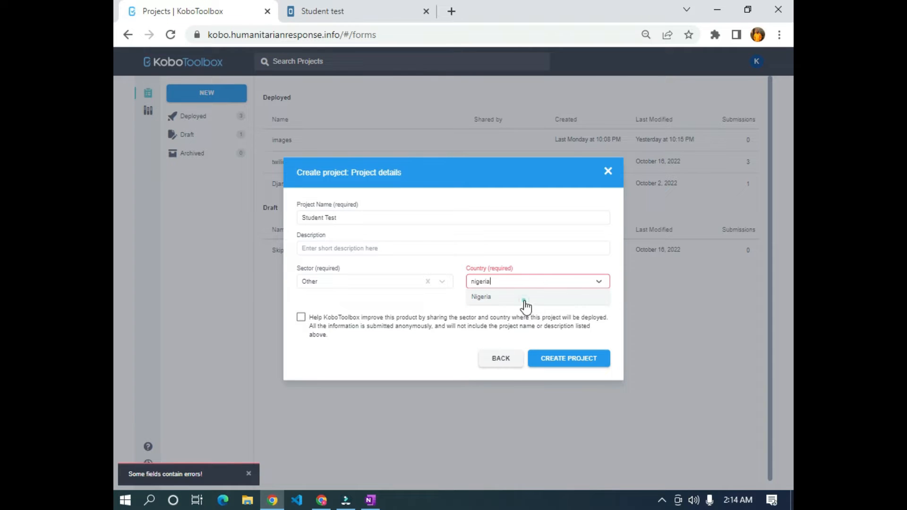
pyautogui.click(523, 297)
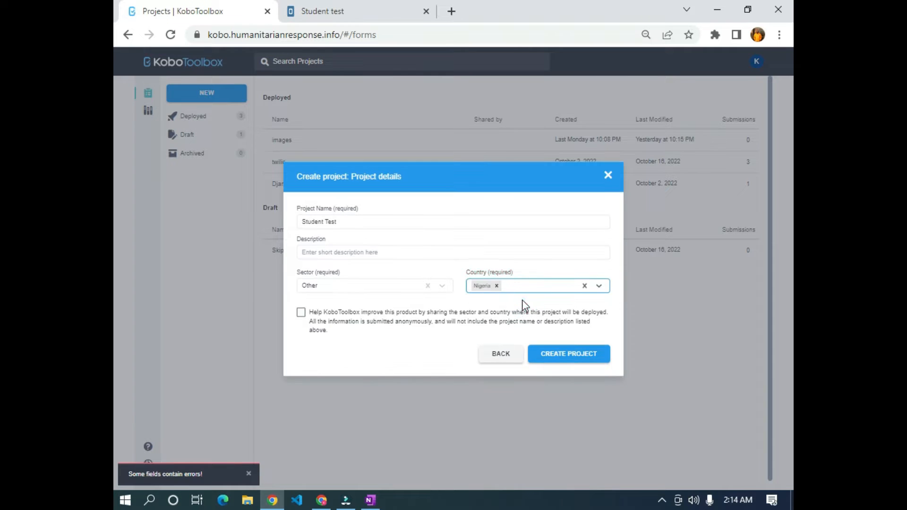
pyautogui.click(583, 357)
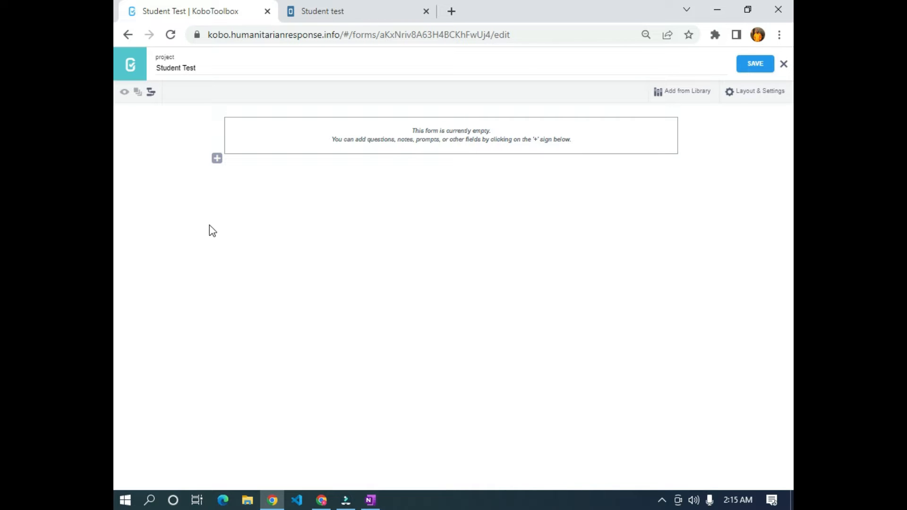
# - Add the text question 'Name of Student'
pyautogui.click(218, 161)
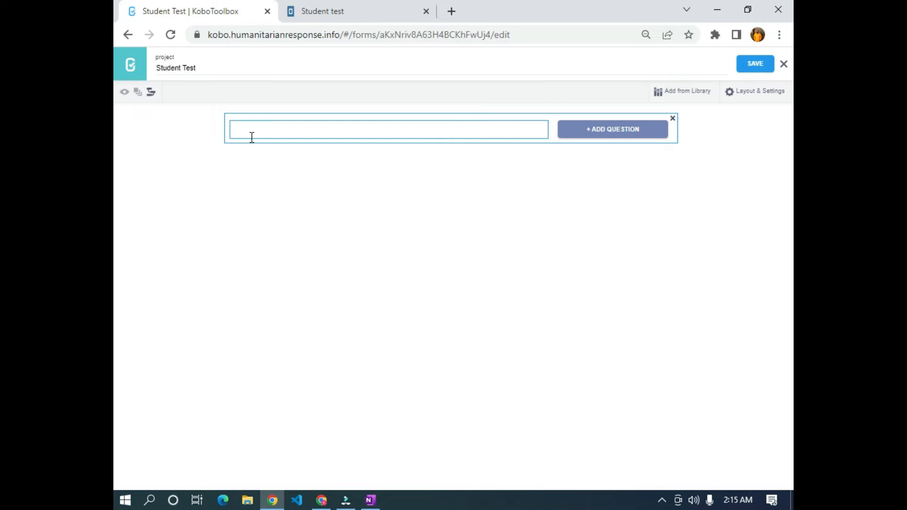
pyautogui.write('Nam')
pyautogui.press('BackSpace')
pyautogui.write('me')
pyautogui.press('BackSpace')
pyautogui.press('BackSpace')
pyautogui.click(598, 133)
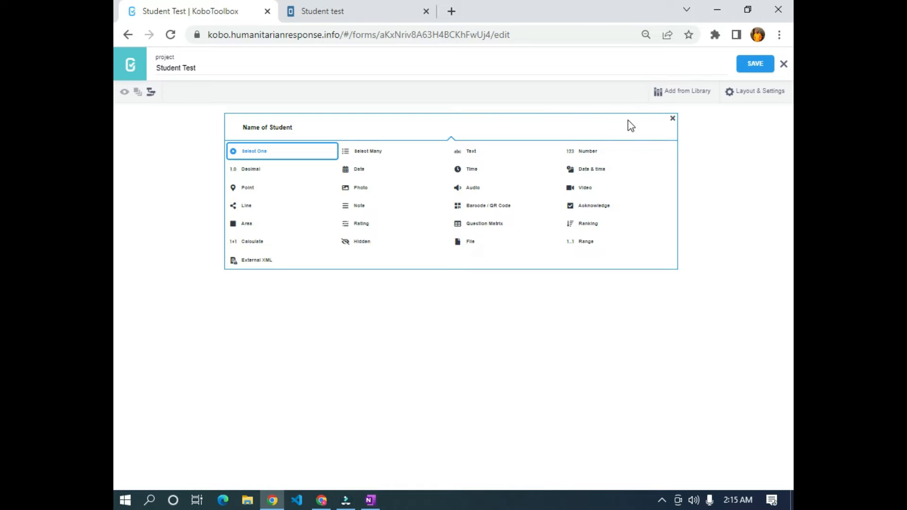
pyautogui.click(472, 151)
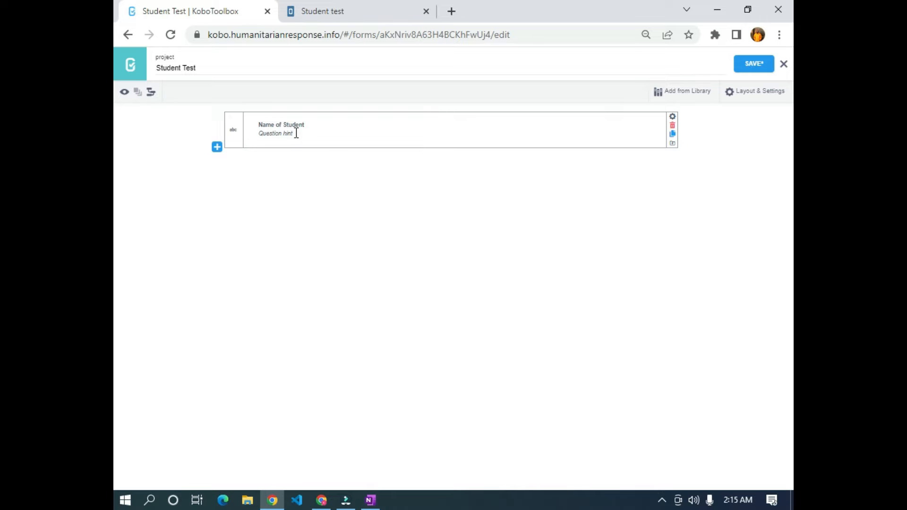
# - Add the text question 'The Name of the Parent'
pyautogui.click(217, 147)
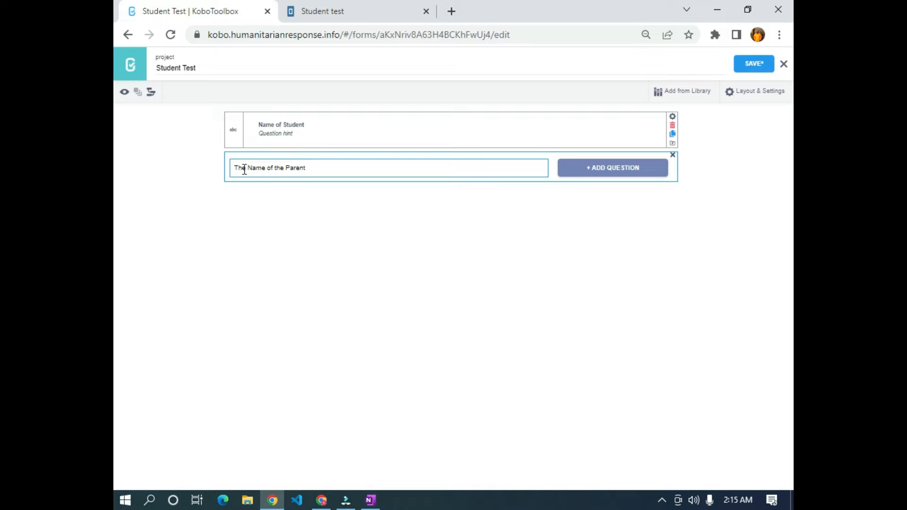
pyautogui.click(610, 170)
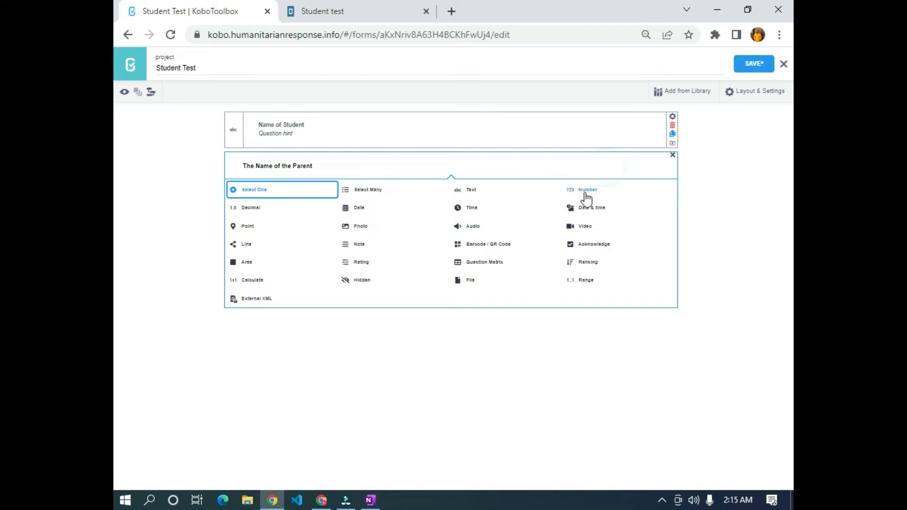
pyautogui.click(463, 192)
pyautogui.click(217, 185)
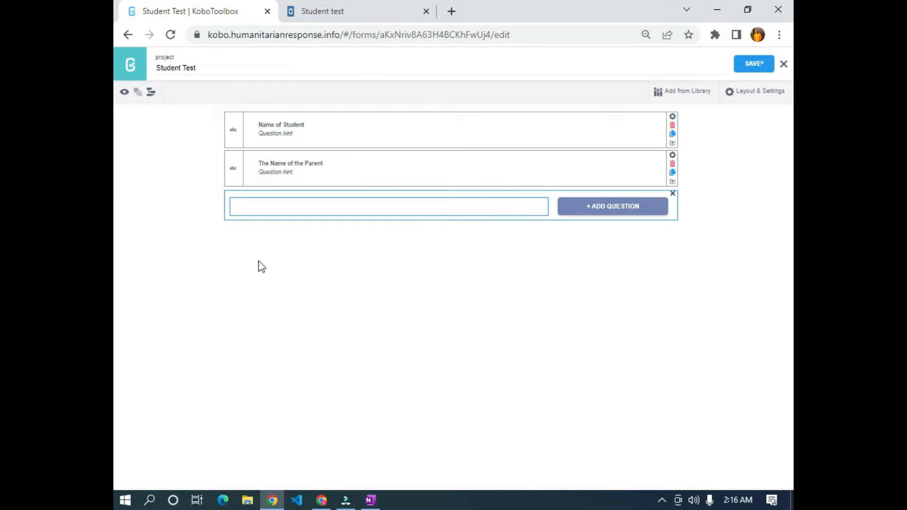
# - Add 'Email of Parent' as a text question
pyautogui.write('E')
pyautogui.click(620, 210)
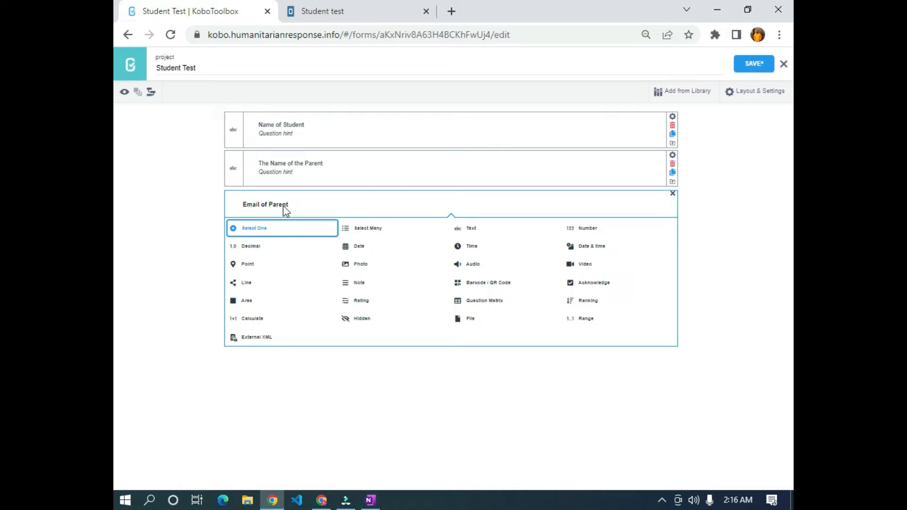
pyautogui.click(475, 229)
# - Add 'Student ID' as a number question
pyautogui.click(217, 223)
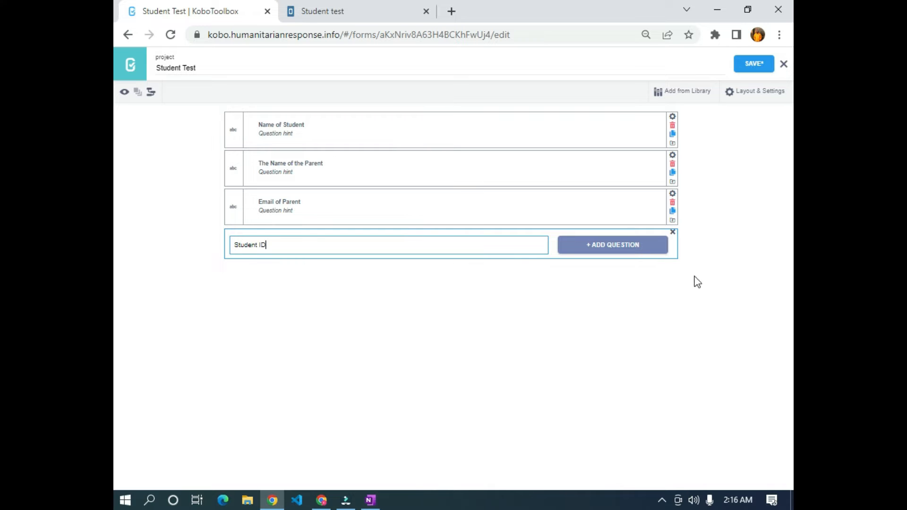
pyautogui.click(602, 255)
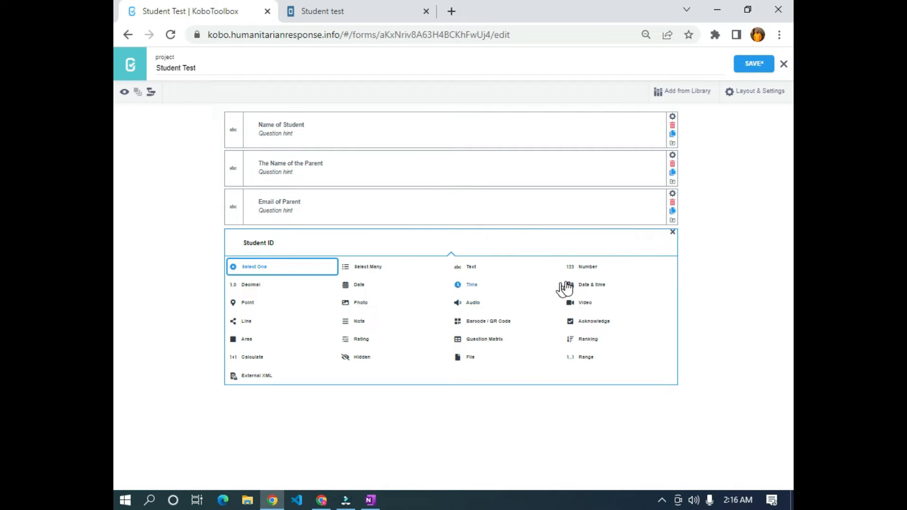
pyautogui.click(592, 272)
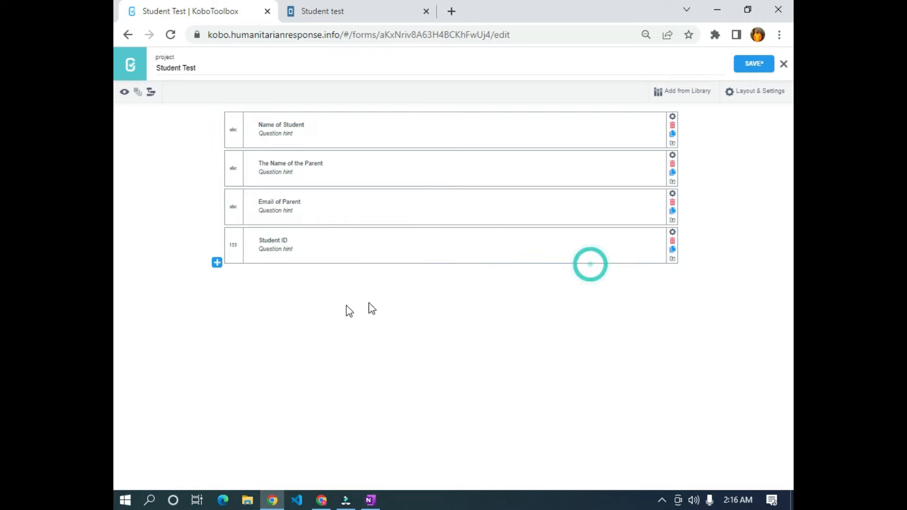
pyautogui.click(215, 264)
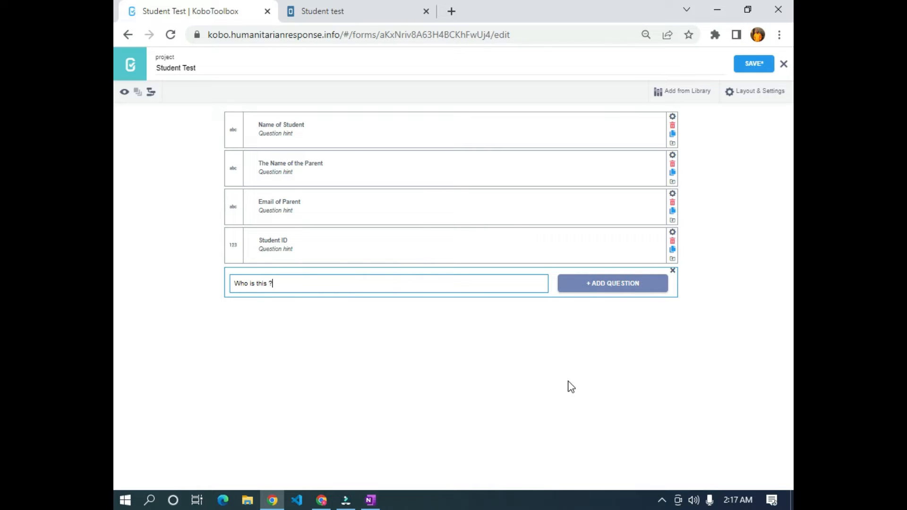
# - Make 'Who is this ?' a Select One question with placeholder Option 1 and Option 2
pyautogui.click(593, 282)
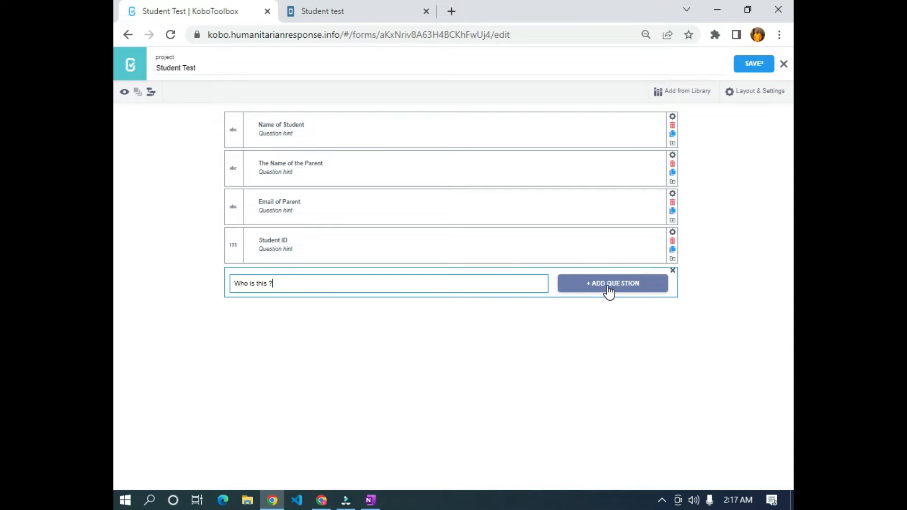
pyautogui.click(607, 286)
pyautogui.click(291, 310)
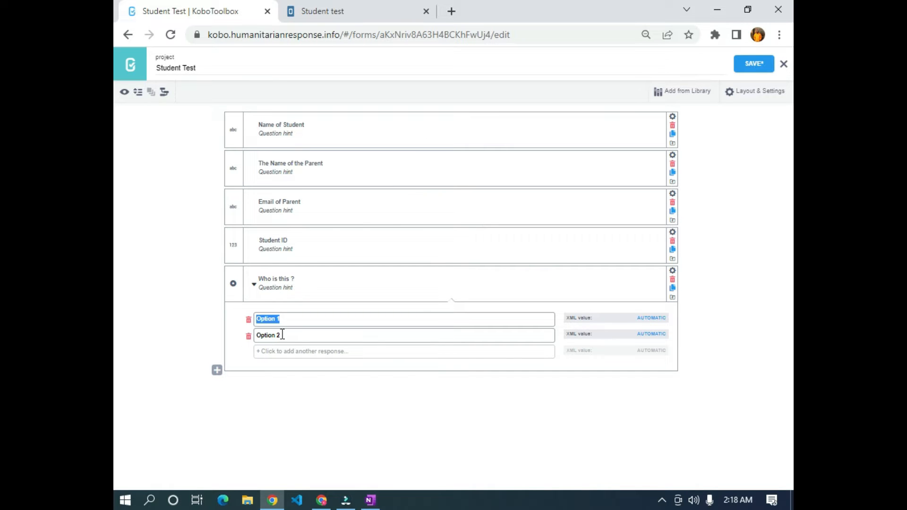
# - Replace the placeholder choices with Donald Trump and Obama, and add Joe Biden as a third
pyautogui.write('Donald')
pyautogui.click(345, 318)
pyautogui.write('Trump')
pyautogui.click(292, 336)
pyautogui.write('qbama')
pyautogui.click(317, 352)
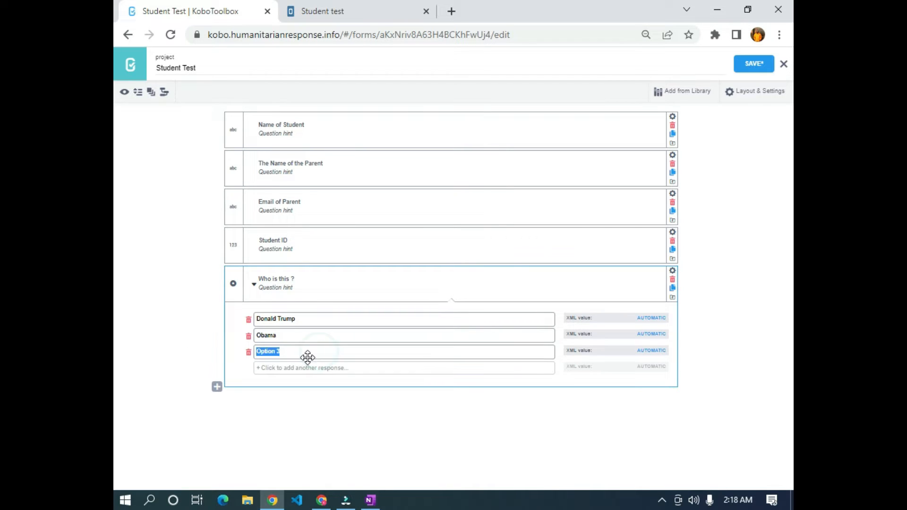
pyautogui.write('Joe Biden')
pyautogui.click(216, 389)
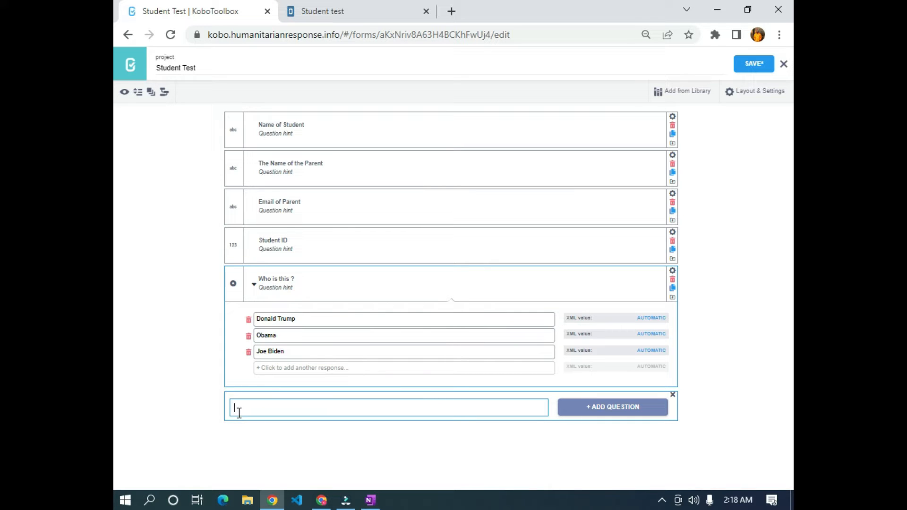
# - Add 'Determine this President voice' as a Select One question
pyautogui.write('Determine this President bvo')
pyautogui.press('BackSpace')
pyautogui.write('voice')
pyautogui.click(619, 411)
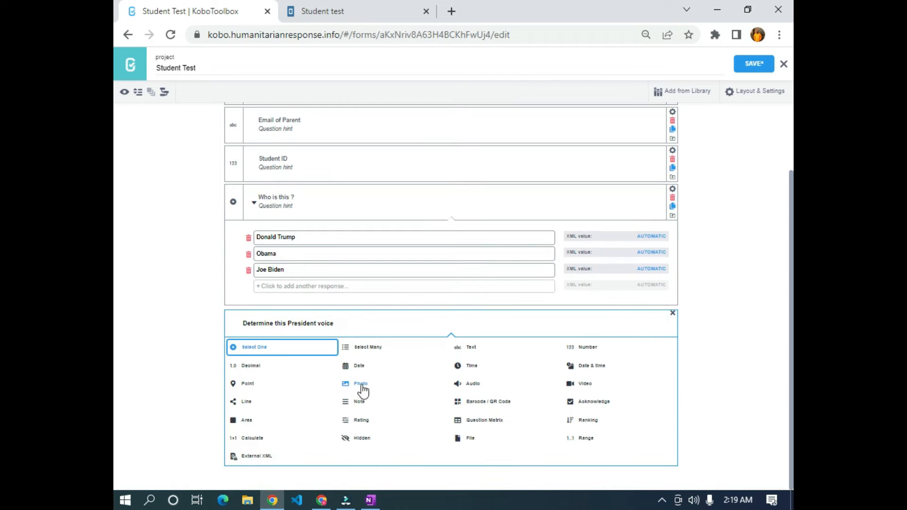
pyautogui.click(254, 348)
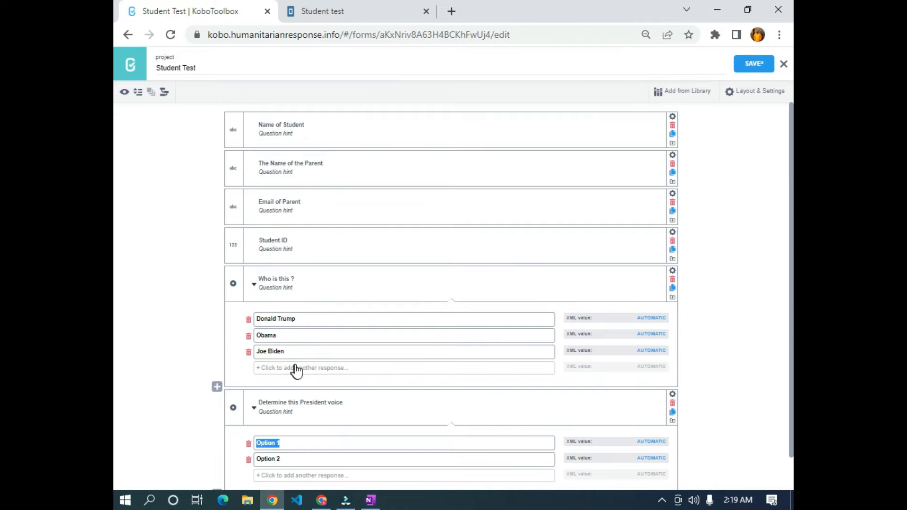
# - Enter its choices Joe Biden, Obama and Donald Trump
pyautogui.scroll(-1, 309, 402)
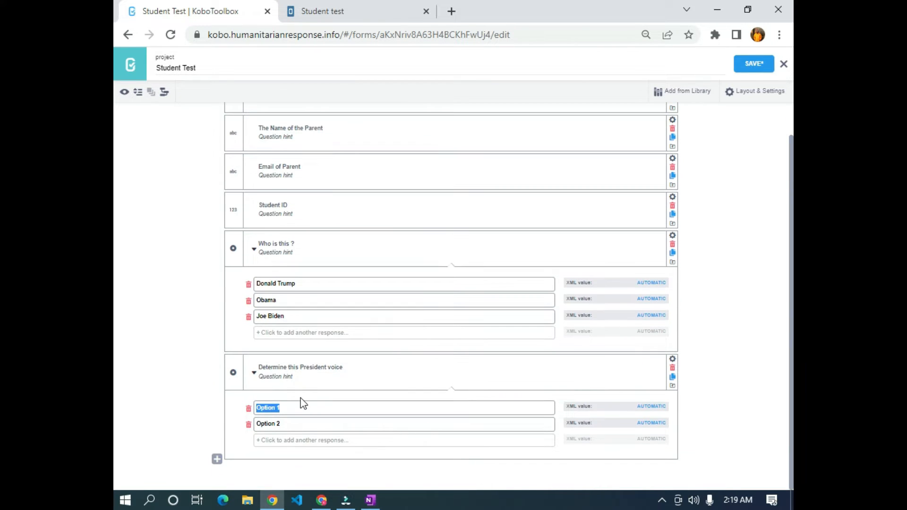
pyautogui.write('Joe Biden')
pyautogui.press('Tab')
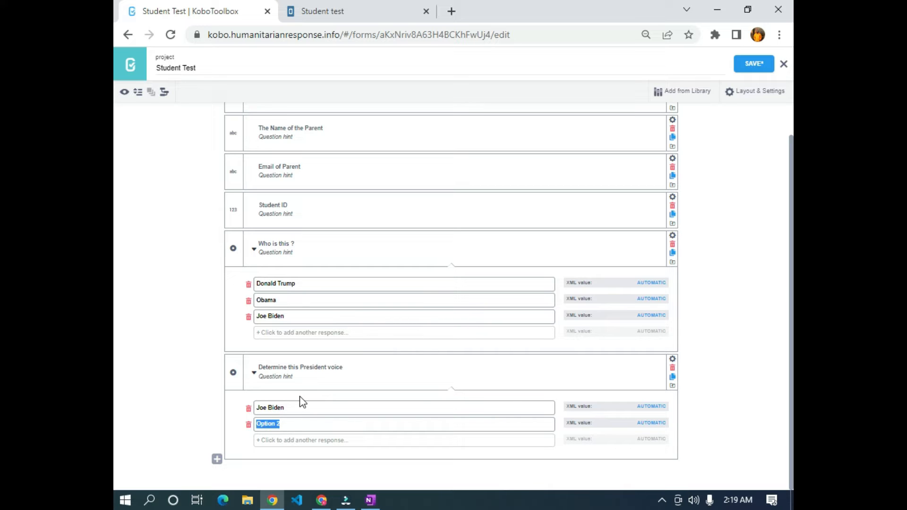
pyautogui.write('Obama')
pyautogui.press('Tab')
pyautogui.write('D')
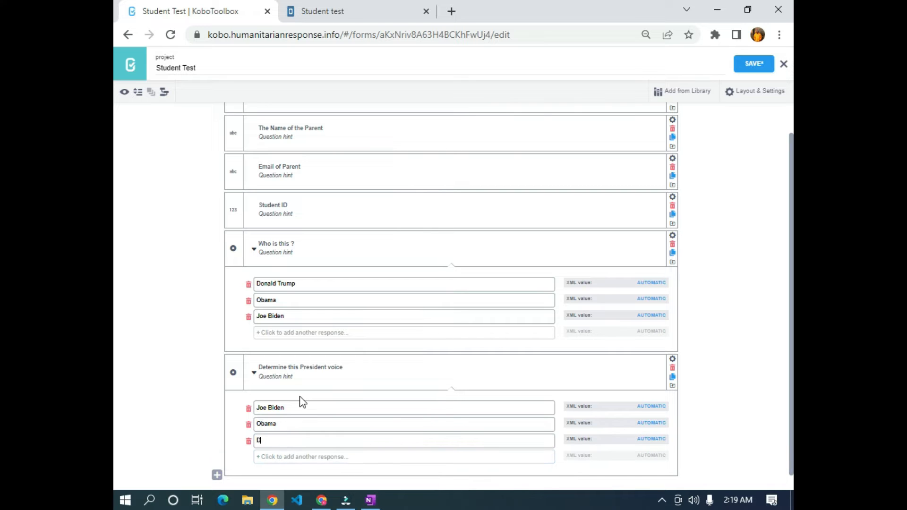
pyautogui.write('onald Trump')
pyautogui.scroll(-1, 480, 290)
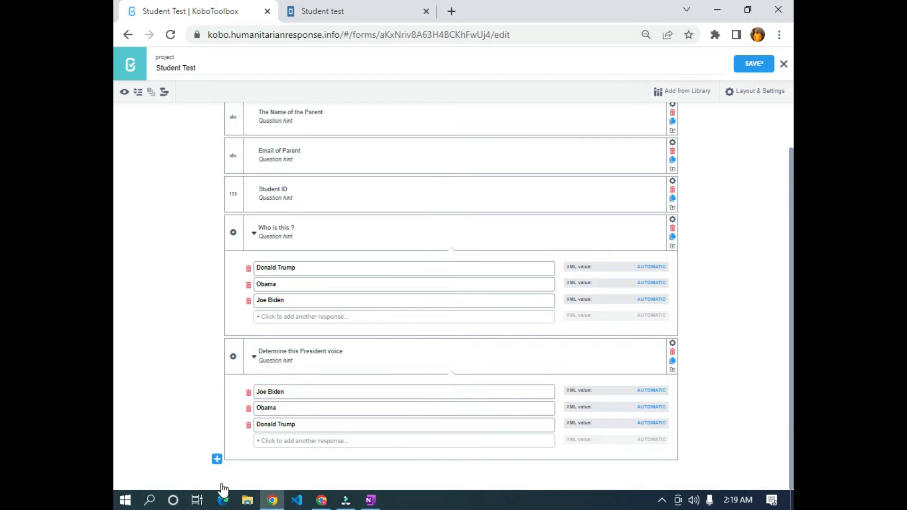
pyautogui.click(217, 458)
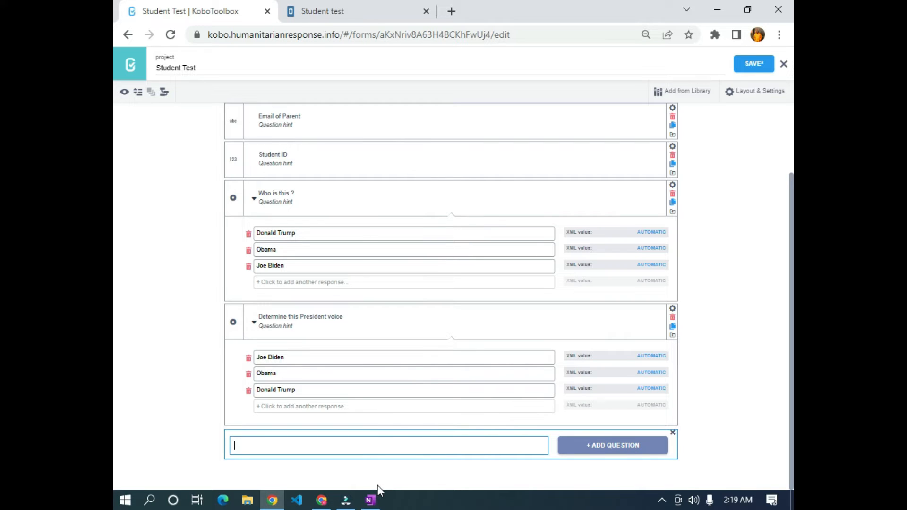
# - Add 'The Prime Minister of UK as of October, 2022 is?' as a Select One question
pyautogui.write('The Prime Minister of UK as of O')
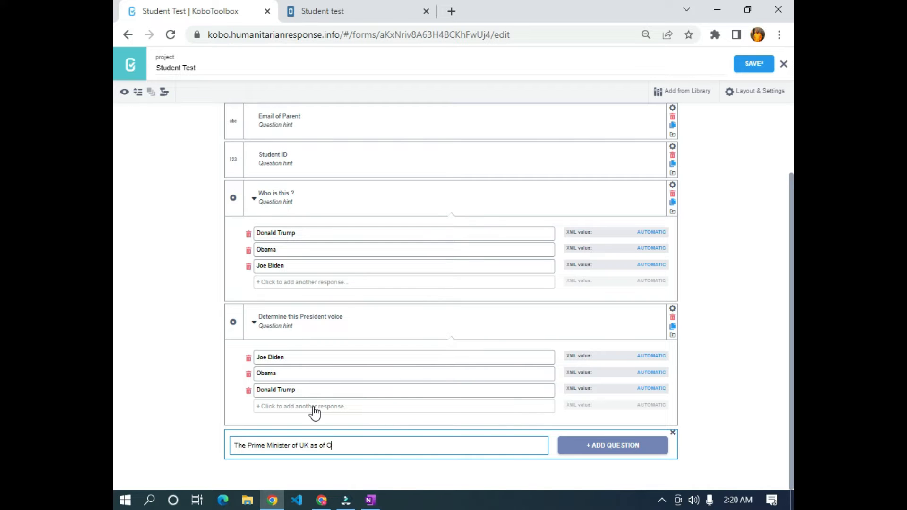
pyautogui.write('cotberr')
pyautogui.press('BackSpace')
pyautogui.press('BackSpace')
pyautogui.press('BackSpace')
pyautogui.write('ber, 2022 is')
pyautogui.click(645, 451)
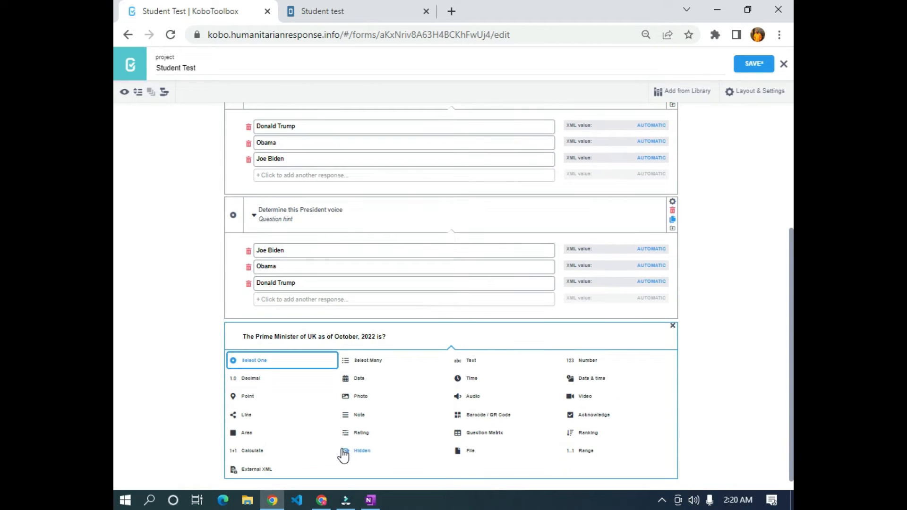
pyautogui.click(264, 368)
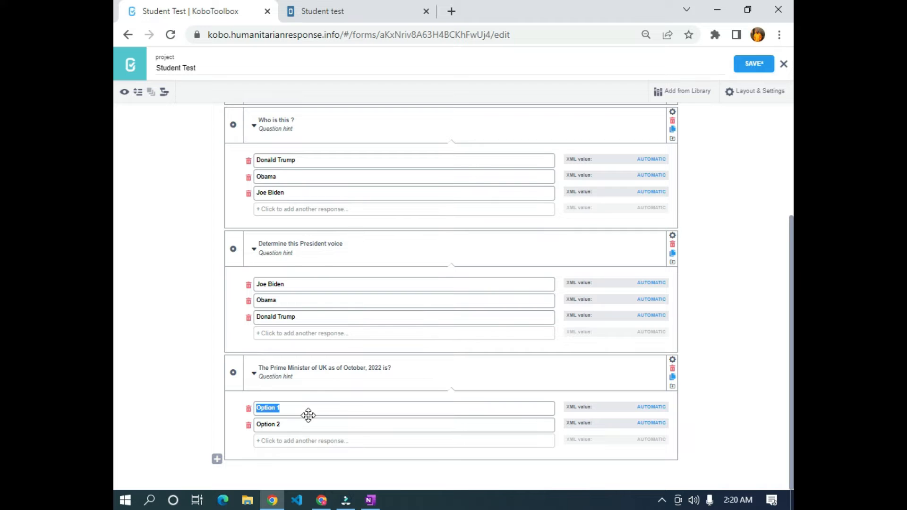
# - Enter its choices Obama, Rishi Sunak and Sanwo-olu
pyautogui.write('Obama')
pyautogui.press('Return')
pyautogui.write('Rishi Sunal')
pyautogui.press('BackSpace')
pyautogui.write('k')
pyautogui.press('Return')
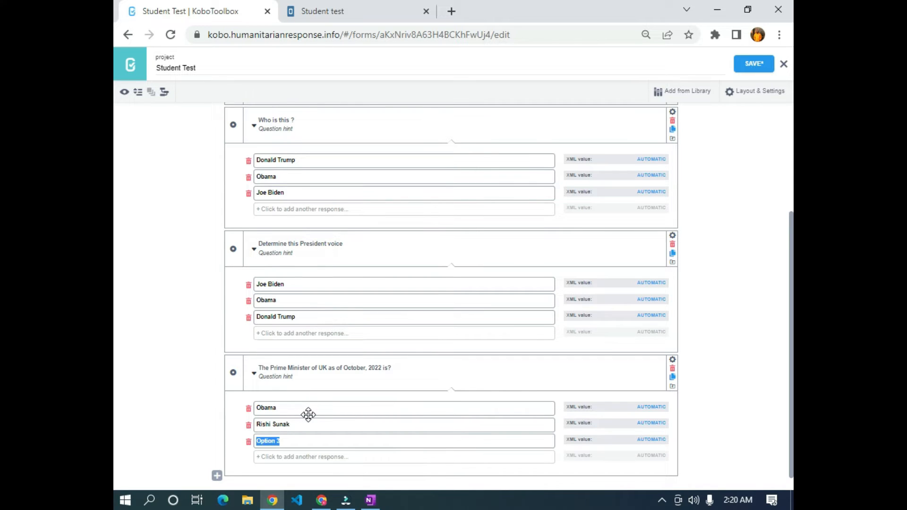
pyautogui.write('Sanwo-olu')
pyautogui.scroll(-1, 237, 359)
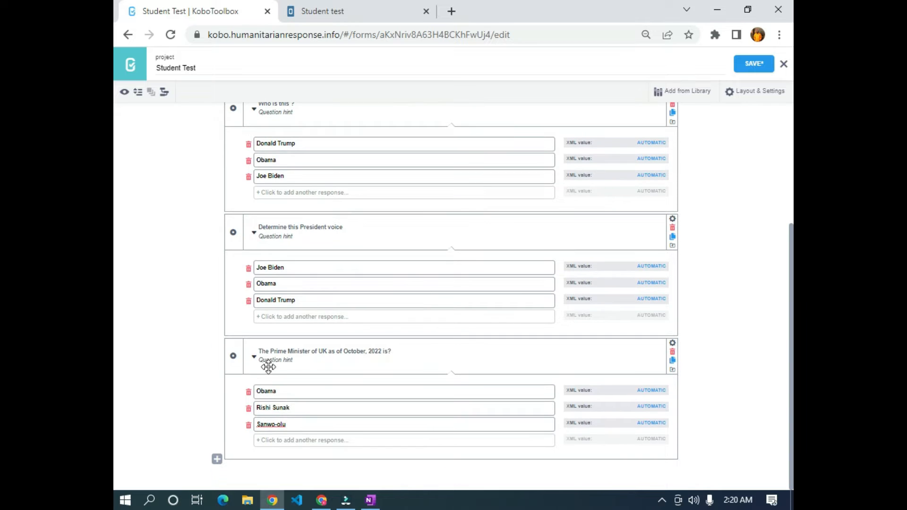
# - Collapse the Prime Minister, 'Who is this ?' and President voice choice lists, and start a new question
pyautogui.click(254, 357)
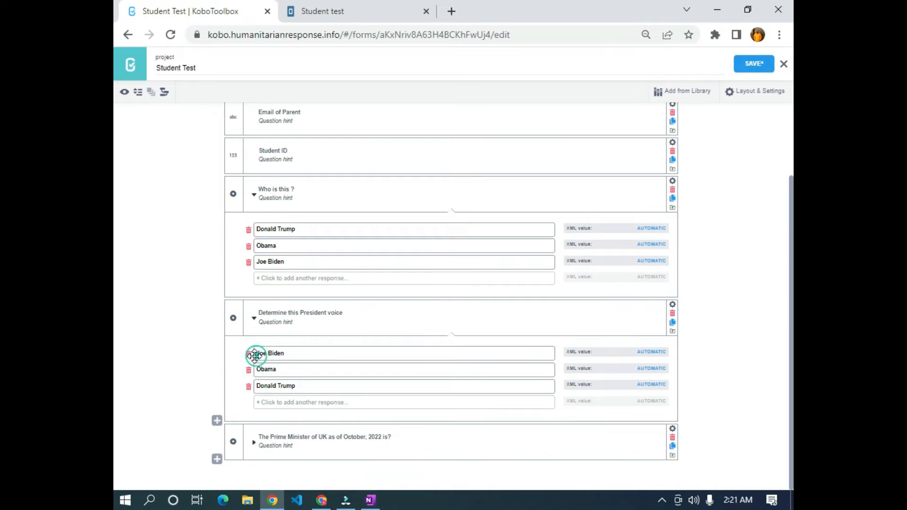
pyautogui.click(253, 195)
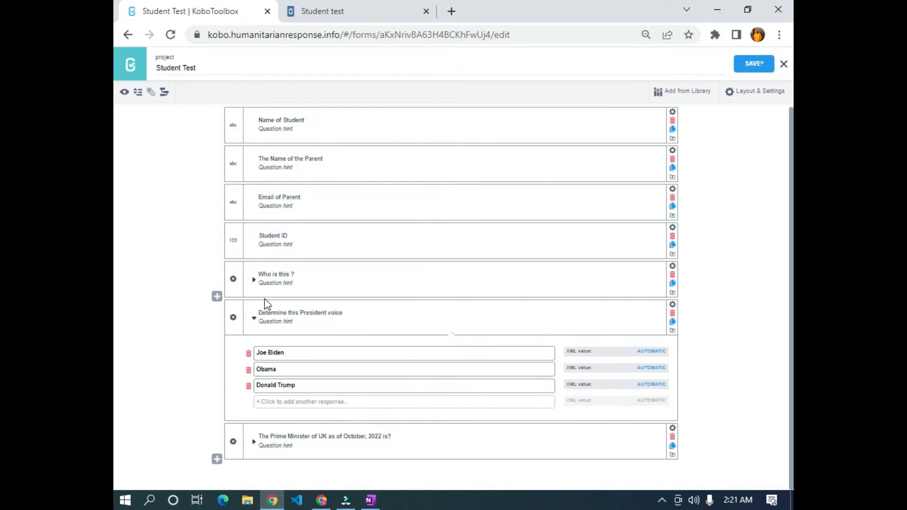
pyautogui.click(254, 318)
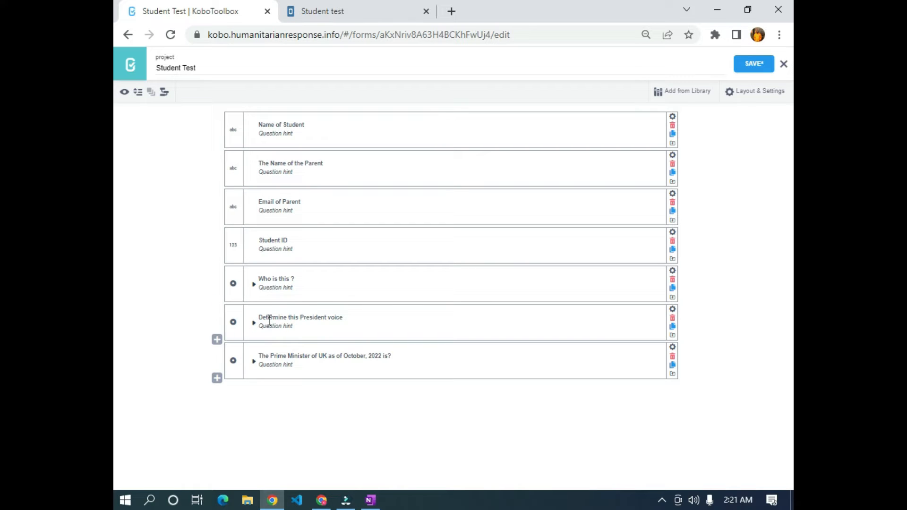
pyautogui.click(217, 378)
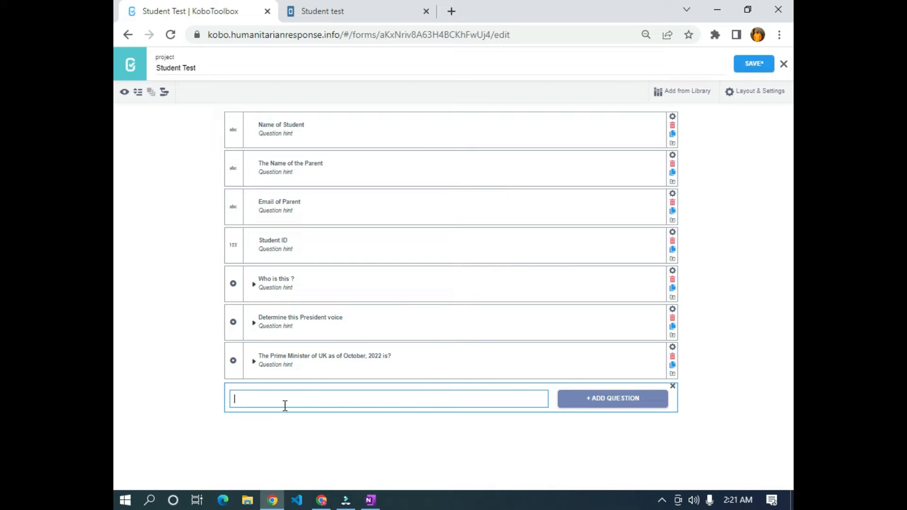
# - Add 'One of these is a Governor in Nigeria' as a Select One question
pyautogui.write('One of these is a Governor in Nigeria')
pyautogui.click(633, 402)
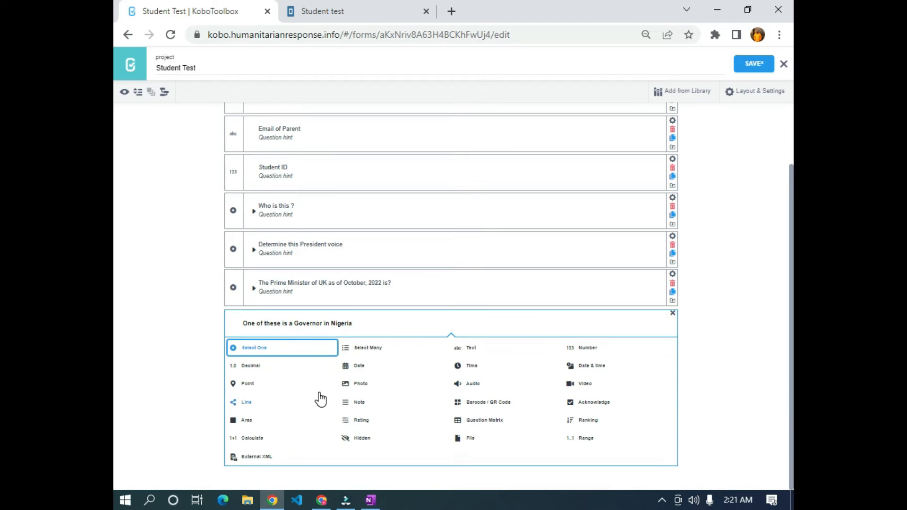
pyautogui.click(286, 348)
# - Enter its choices Obama, Donald Trump and Sanwo-olu
pyautogui.scroll(-1, 383, 432)
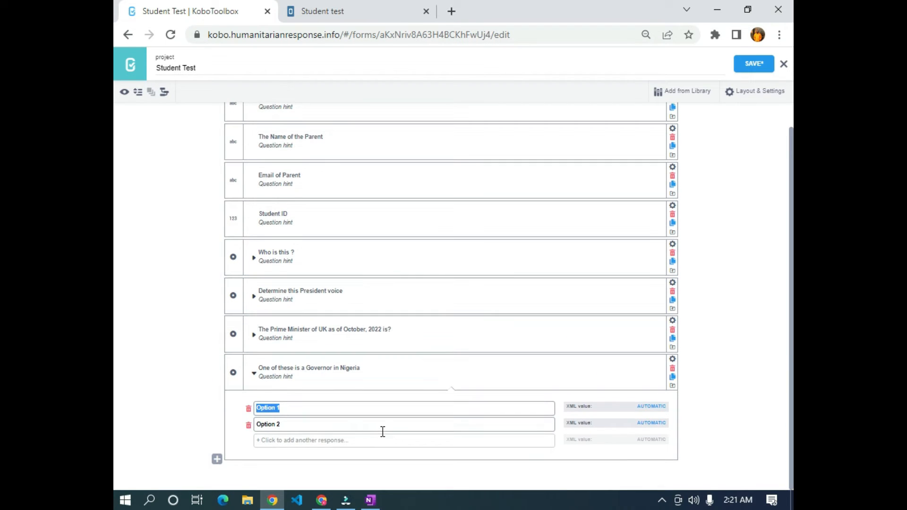
pyautogui.write('Obama')
pyautogui.click(386, 423)
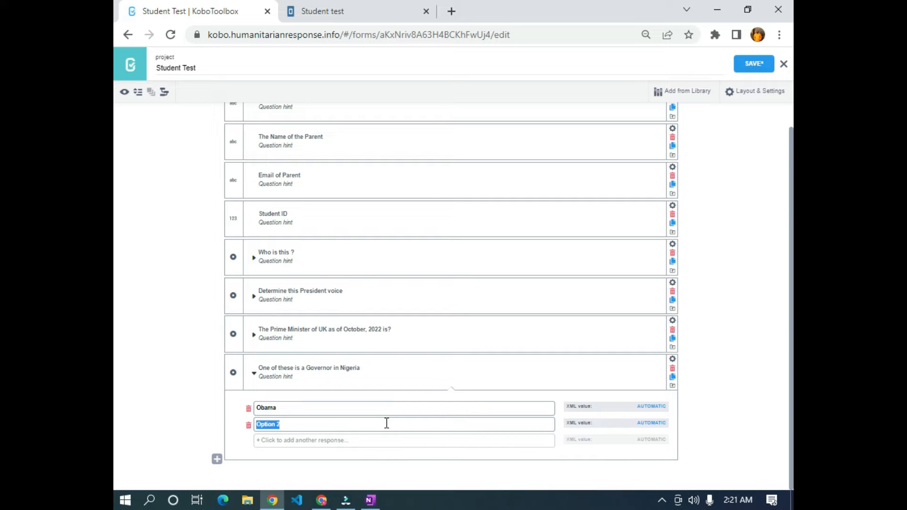
pyautogui.write('Donald Trump')
pyautogui.press('Return')
pyautogui.write('S')
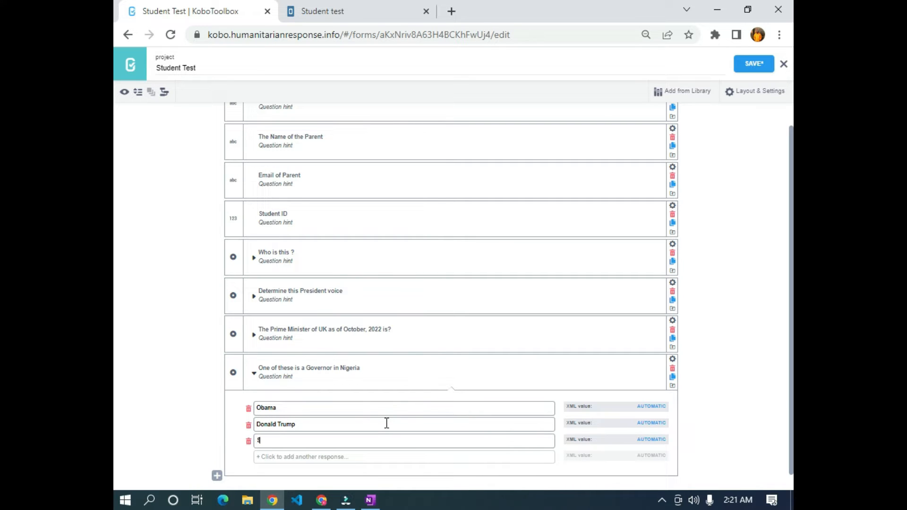
pyautogui.write('anwo-olu')
pyautogui.scroll(-1, 357, 451)
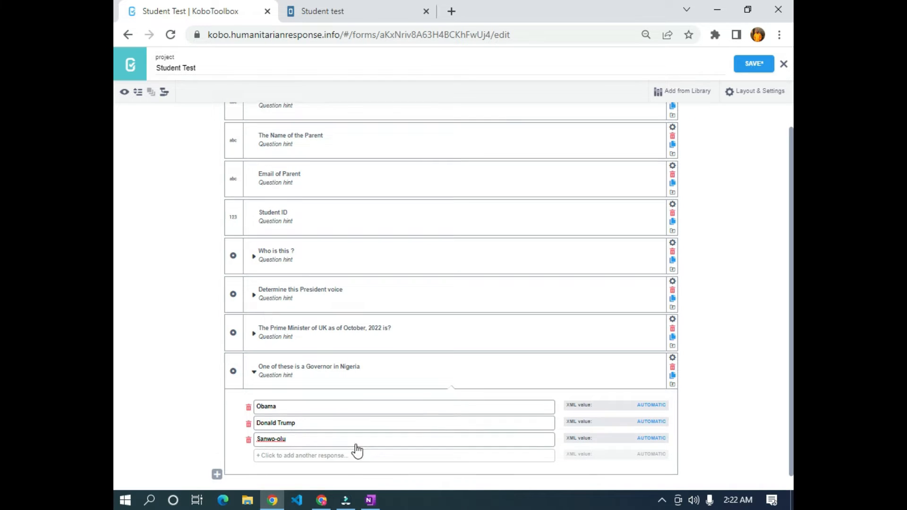
pyautogui.click(217, 463)
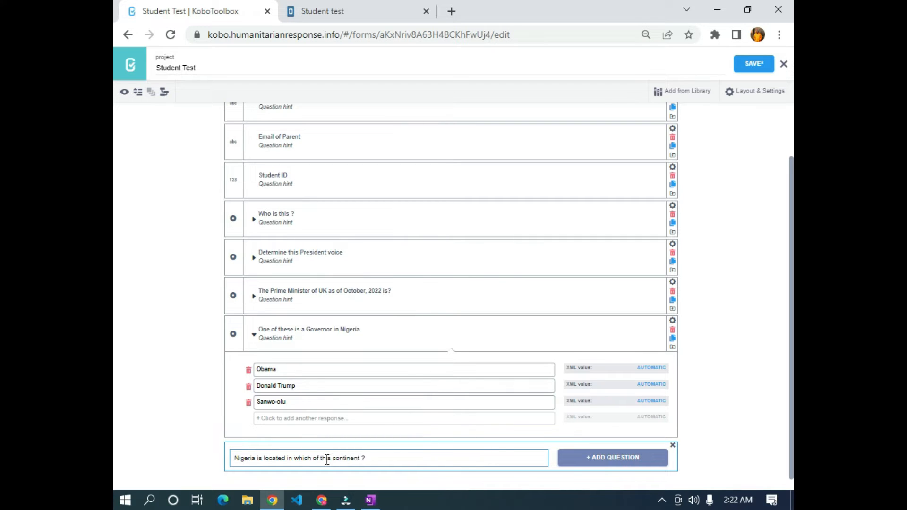
# - Add the Nigeria continent question as Select One with choices Asia, Africa and Europe, then collapse it
pyautogui.click(629, 457)
pyautogui.click(293, 359)
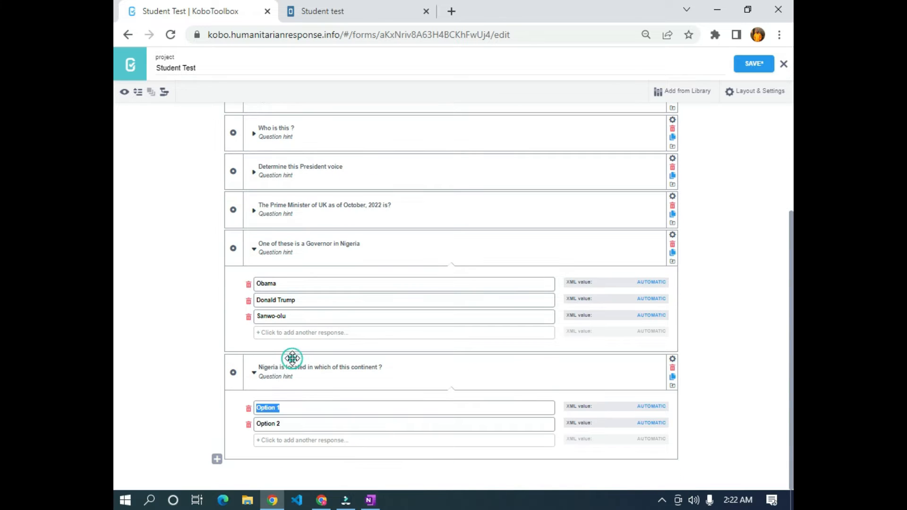
pyautogui.write('Asia')
pyautogui.press('Tab')
pyautogui.write('Africa')
pyautogui.press('Tab')
pyautogui.write('E')
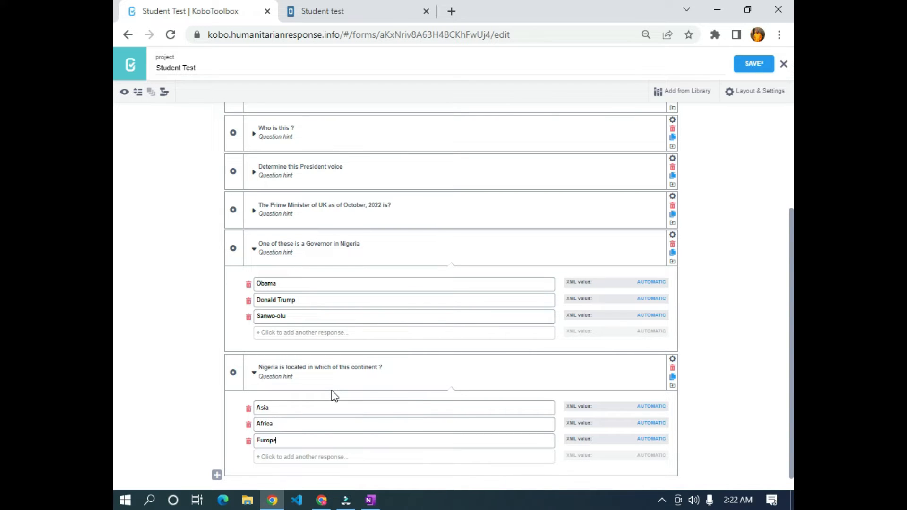
pyautogui.click(261, 377)
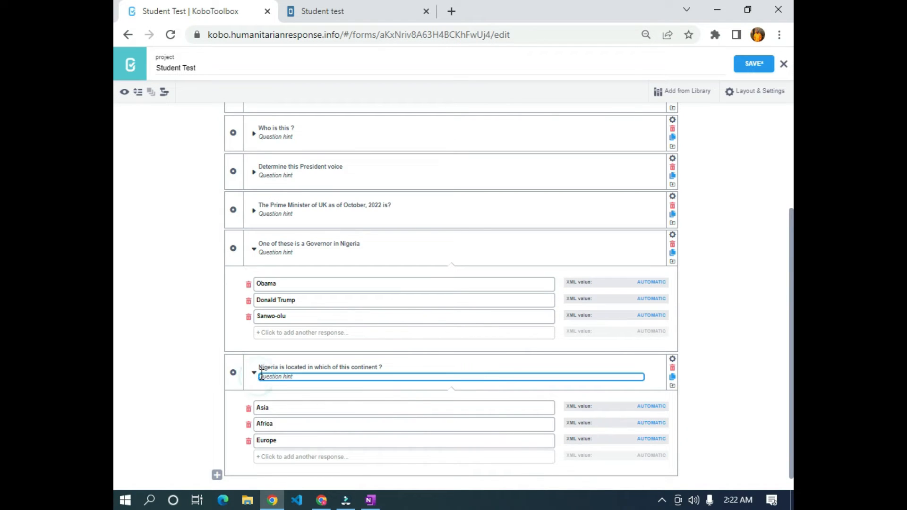
pyautogui.click(254, 373)
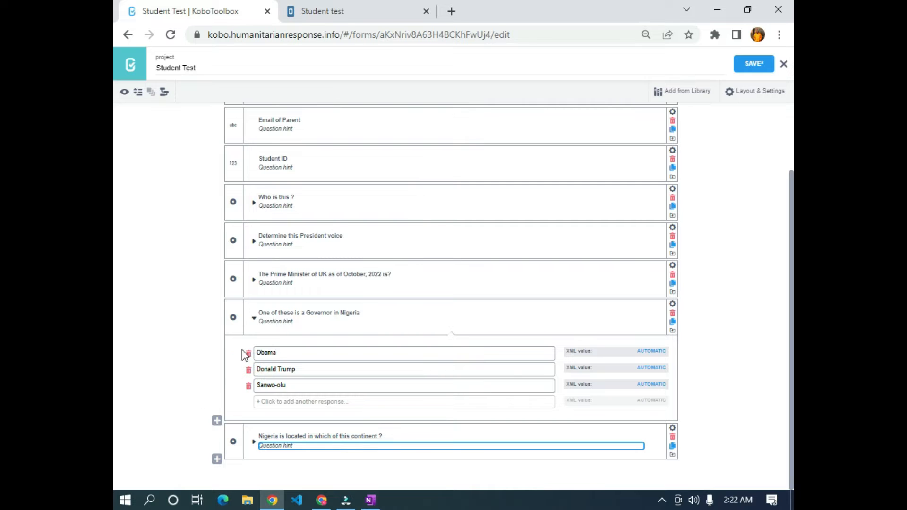
pyautogui.scroll(2, 233, 337)
pyautogui.scroll(-2, 242, 337)
# - Toggle the Governor, Who is this? and President voice choice lists open and closed
pyautogui.click(254, 319)
pyautogui.click(251, 287)
pyautogui.click(252, 285)
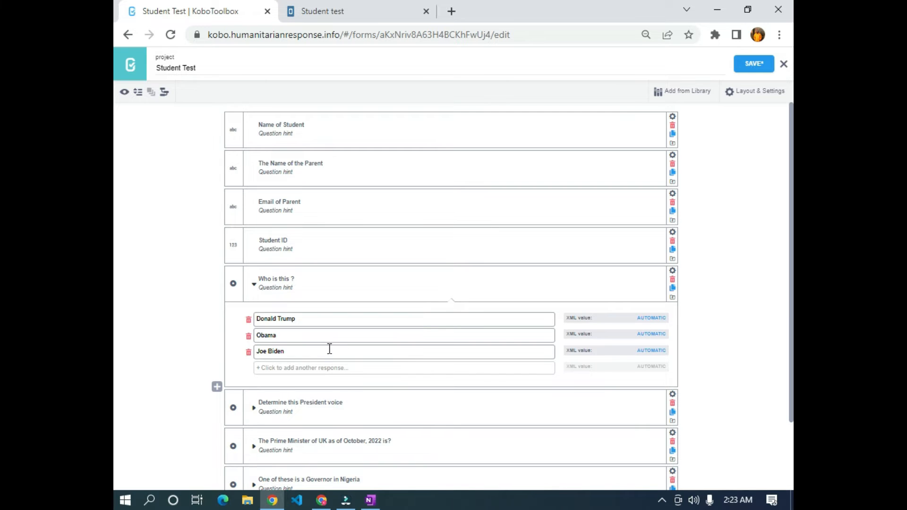
pyautogui.scroll(-3, 326, 347)
pyautogui.click(254, 327)
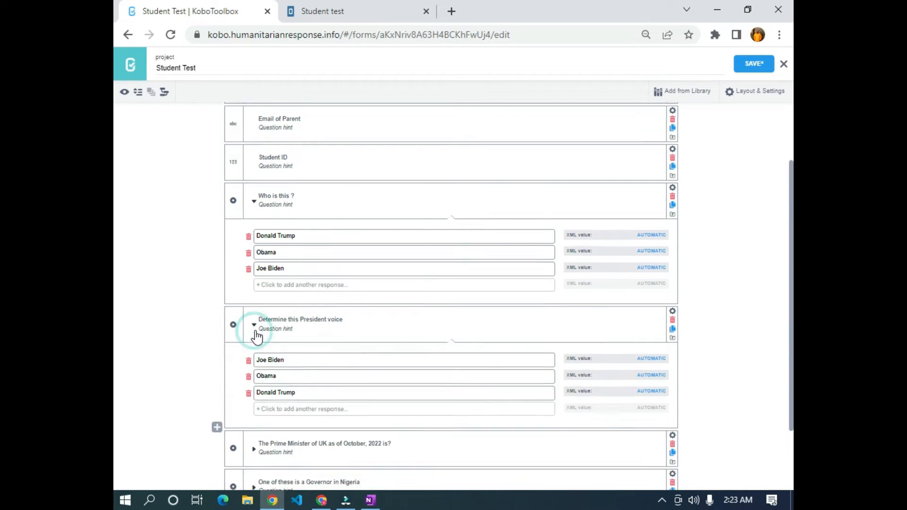
pyautogui.scroll(-2, 271, 284)
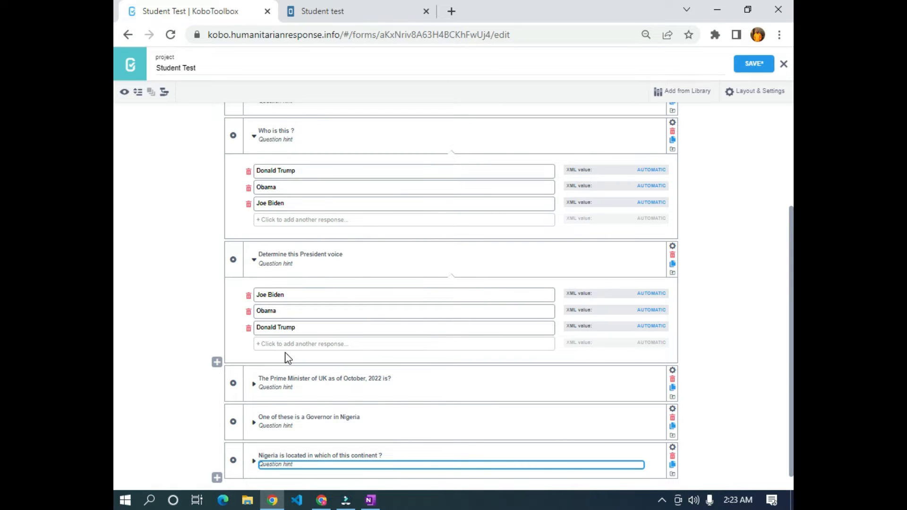
pyautogui.scroll(-1, 285, 357)
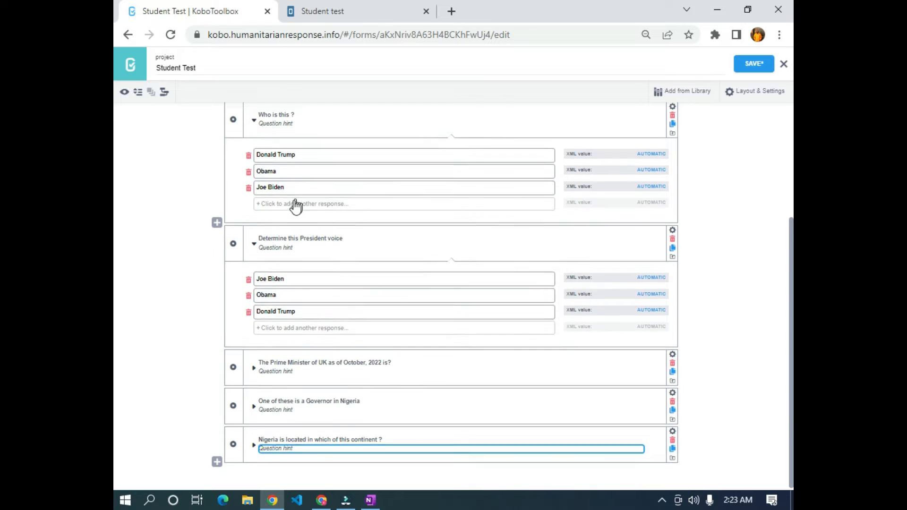
pyautogui.scroll(1, 296, 206)
pyautogui.scroll(-1, 303, 284)
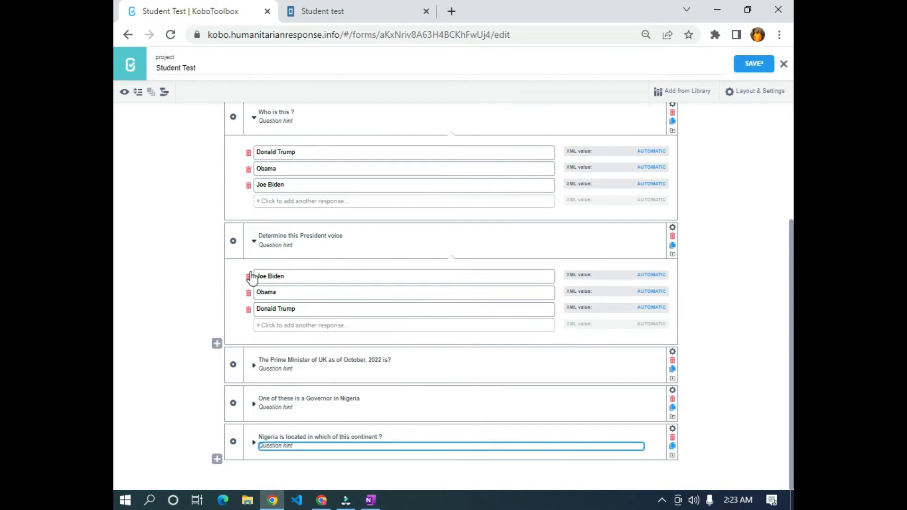
pyautogui.click(255, 241)
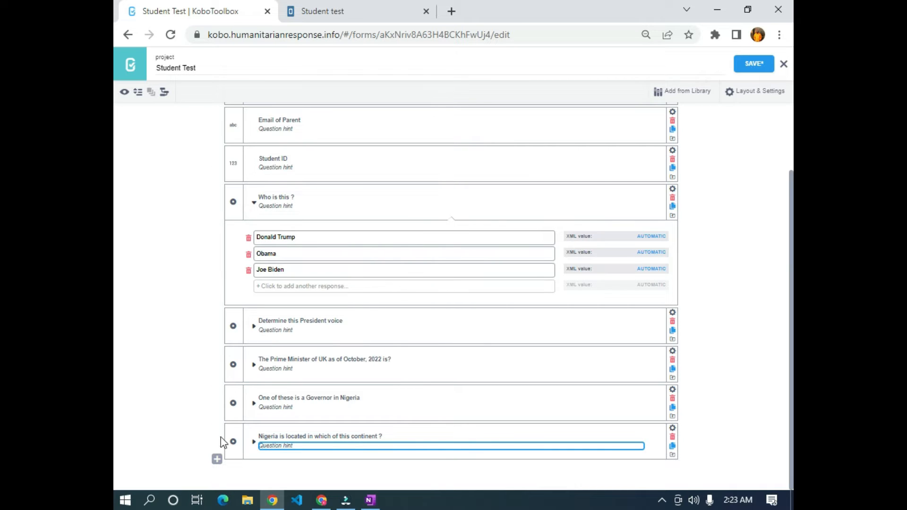
pyautogui.click(257, 208)
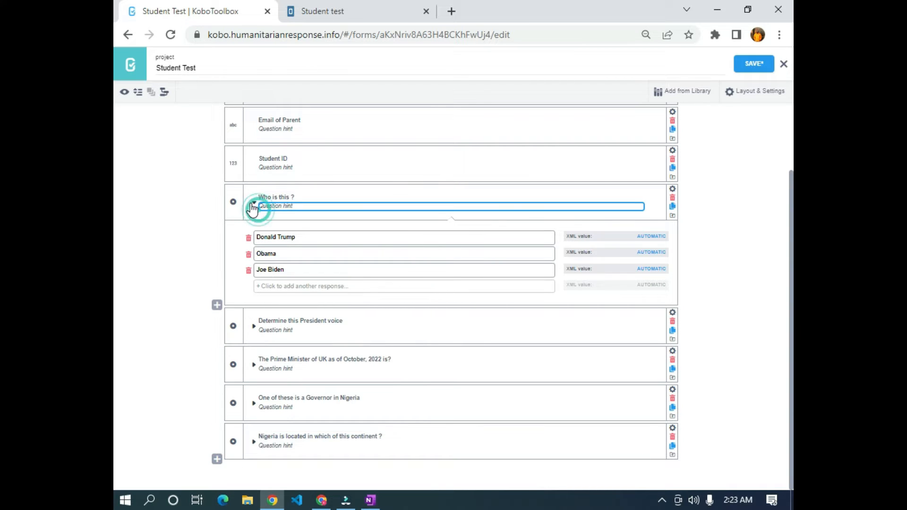
pyautogui.click(254, 202)
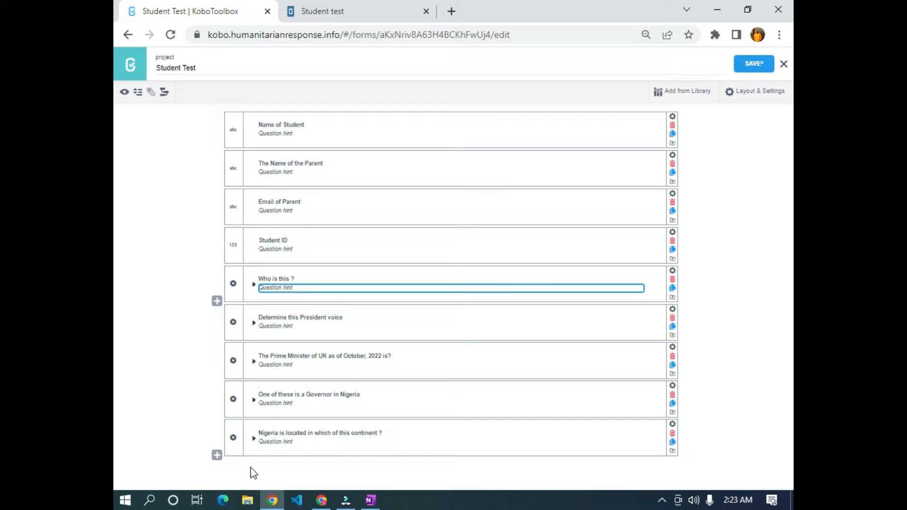
# - Expand the Who is this?, President voice, UK Prime Minister, Governor and continent choices and review them
pyautogui.click(254, 286)
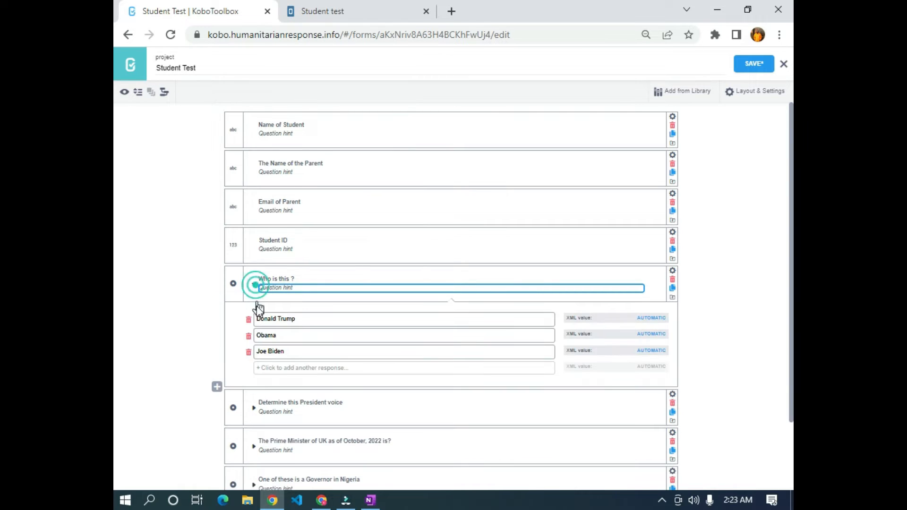
pyautogui.click(254, 410)
pyautogui.scroll(-3, 255, 406)
pyautogui.click(254, 366)
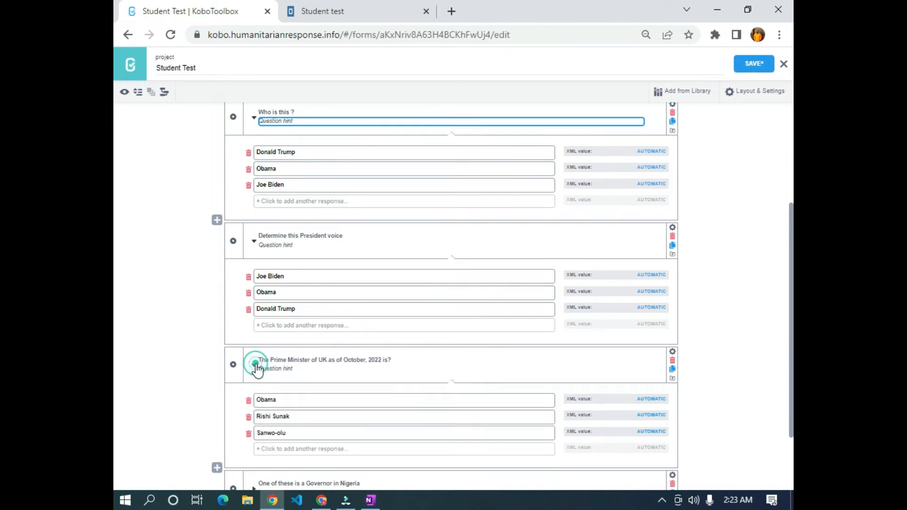
pyautogui.scroll(-2, 255, 373)
pyautogui.click(254, 403)
pyautogui.scroll(-2, 254, 411)
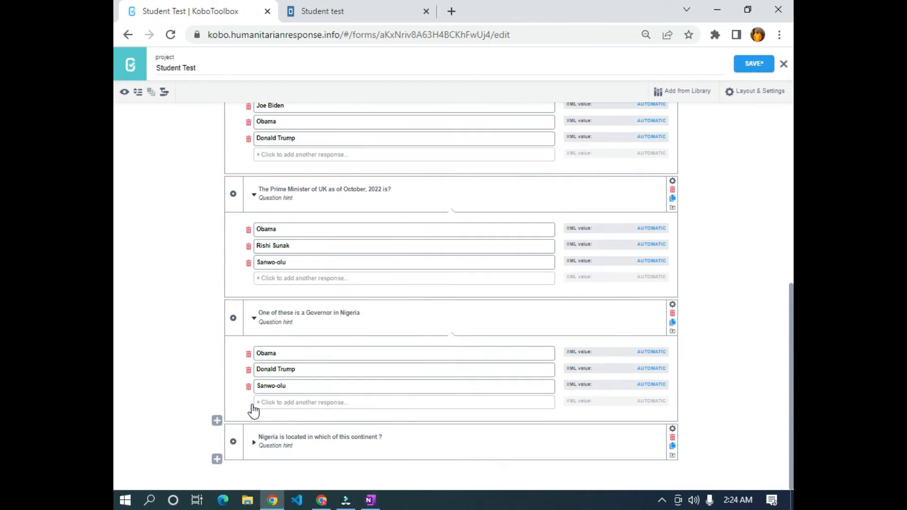
pyautogui.click(253, 442)
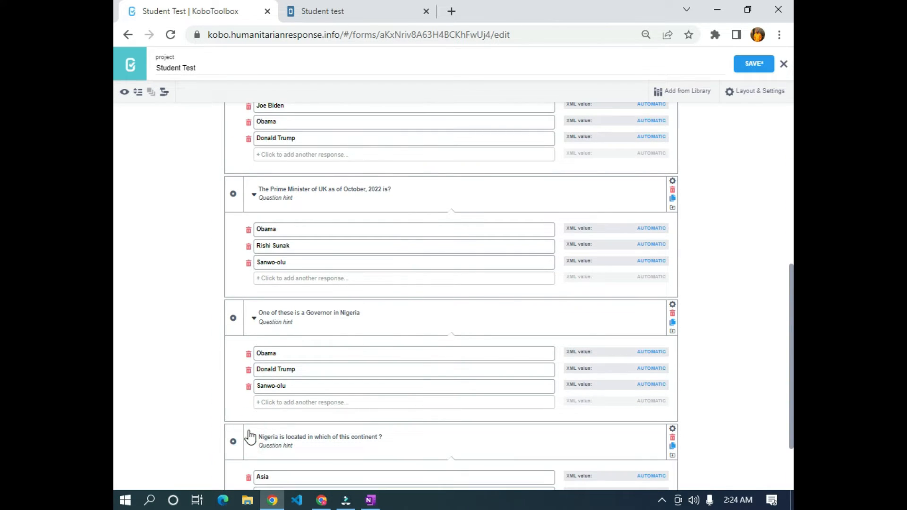
pyautogui.scroll(2, 250, 435)
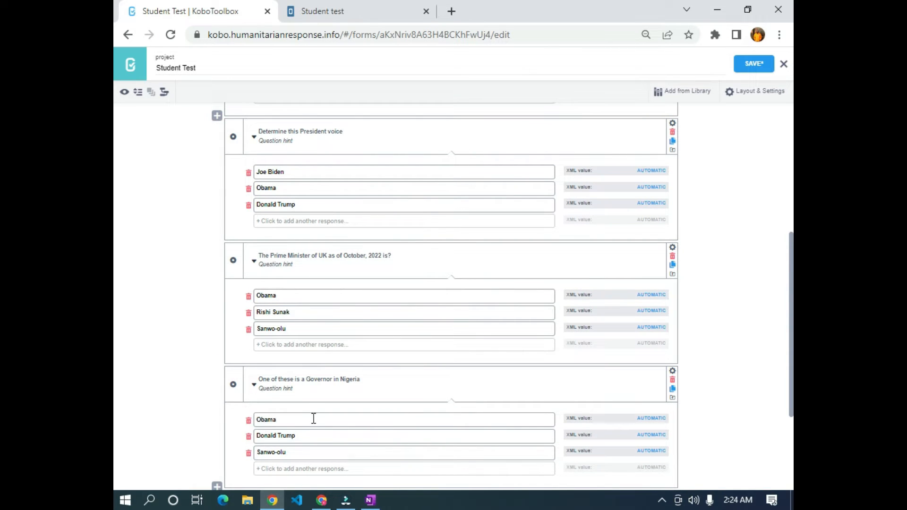
pyautogui.scroll(-4, 314, 419)
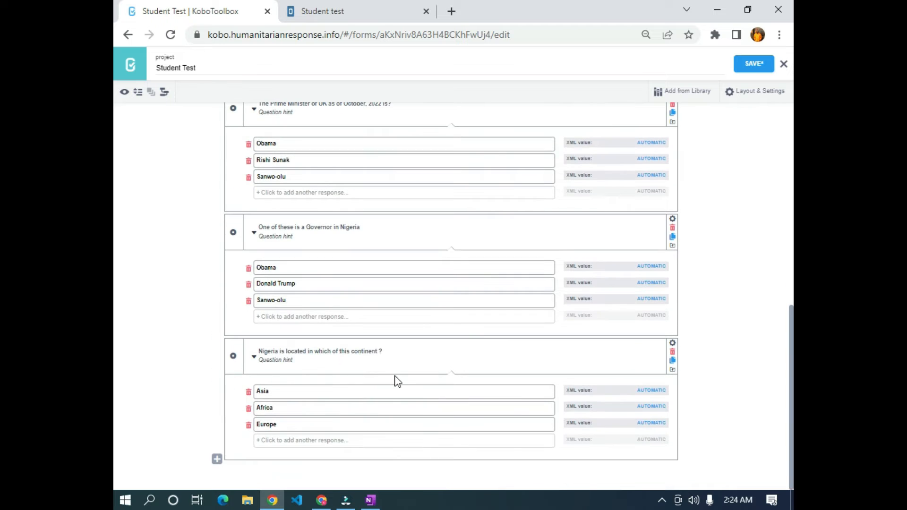
pyautogui.scroll(5, 398, 382)
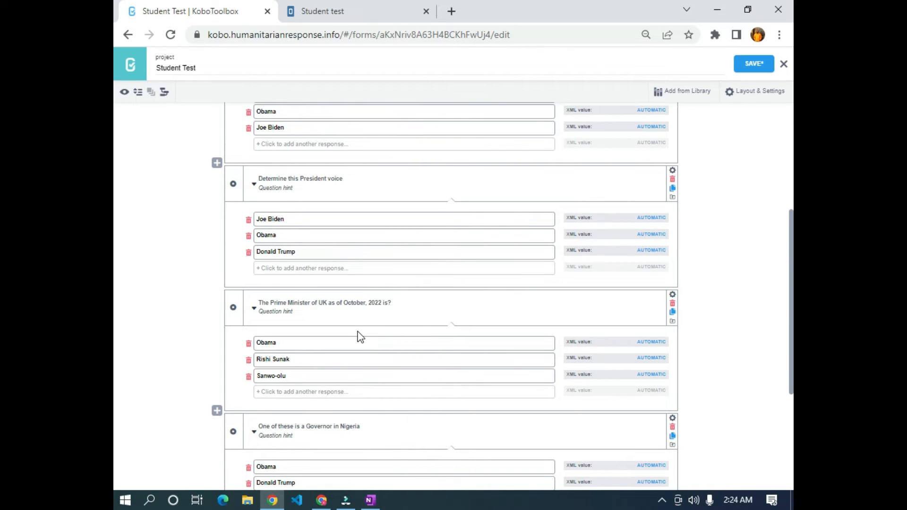
pyautogui.scroll(5, 359, 336)
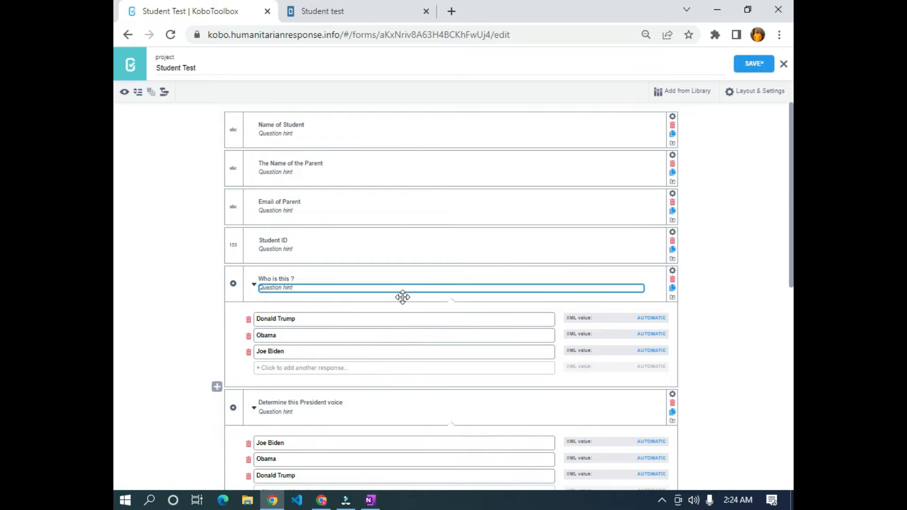
pyautogui.scroll(-5, 397, 302)
pyautogui.scroll(3, 364, 312)
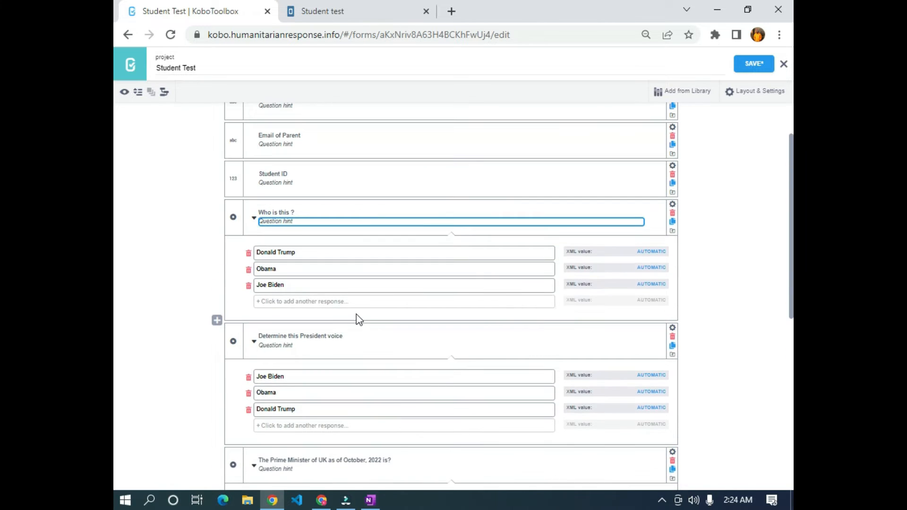
pyautogui.scroll(2, 357, 318)
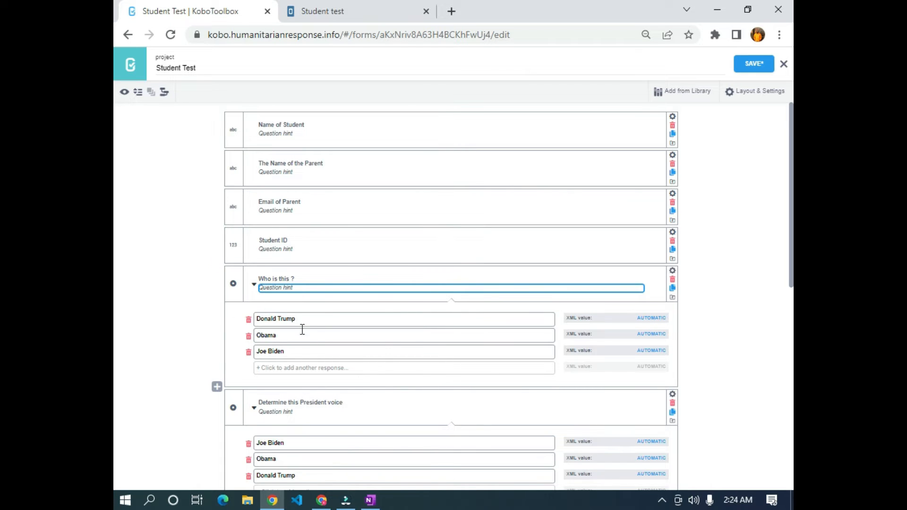
pyautogui.scroll(-2, 355, 381)
pyautogui.scroll(-4, 350, 340)
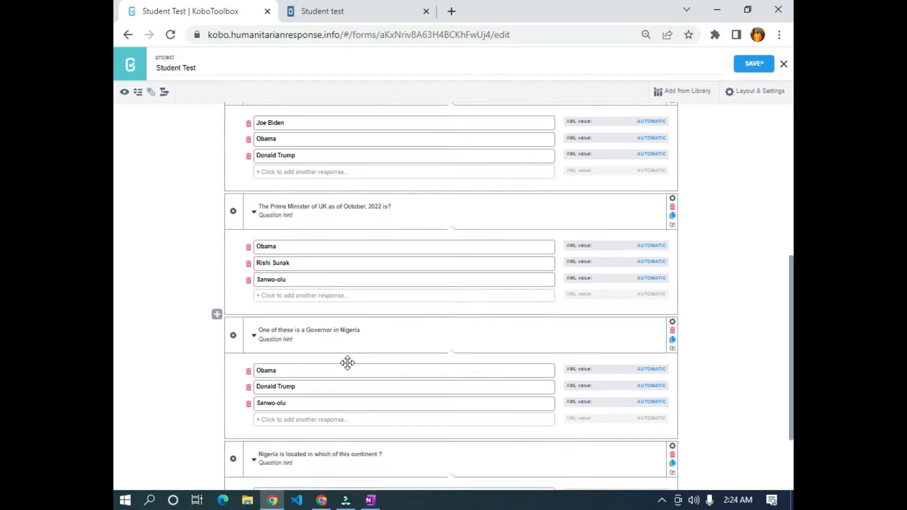
pyautogui.scroll(-2, 328, 350)
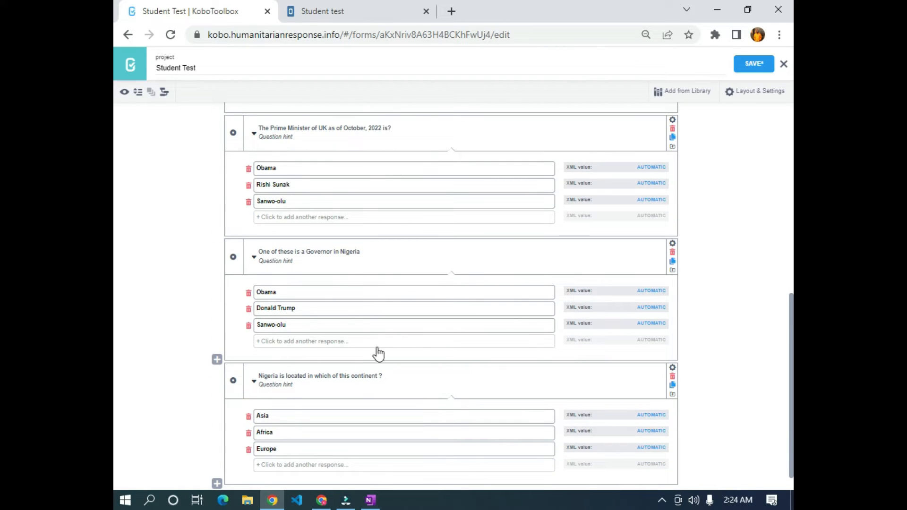
pyautogui.scroll(8, 351, 359)
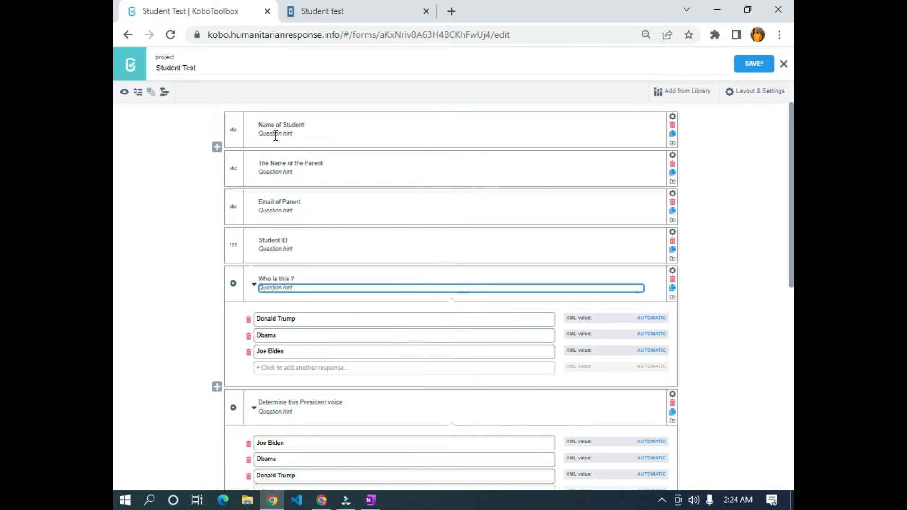
pyautogui.scroll(-8, 318, 162)
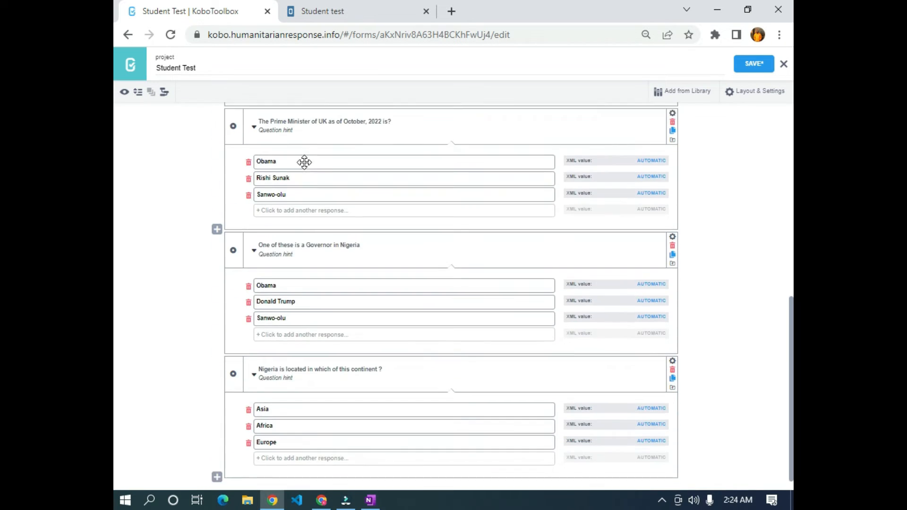
pyautogui.scroll(8, 305, 163)
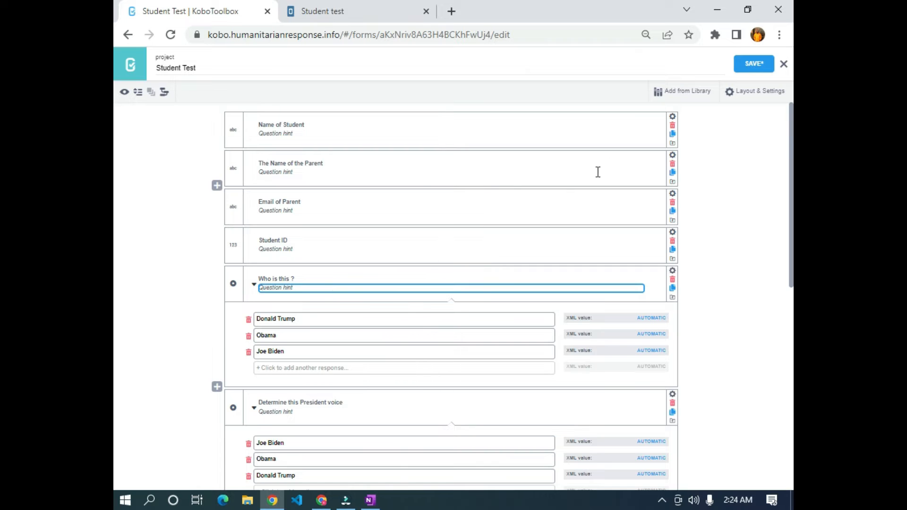
# - Rename the Name of Student and Name of Parent data column names to q1 and q2
pyautogui.click(673, 116)
pyautogui.moveTo(509, 168); pyautogui.dragTo(433, 171)
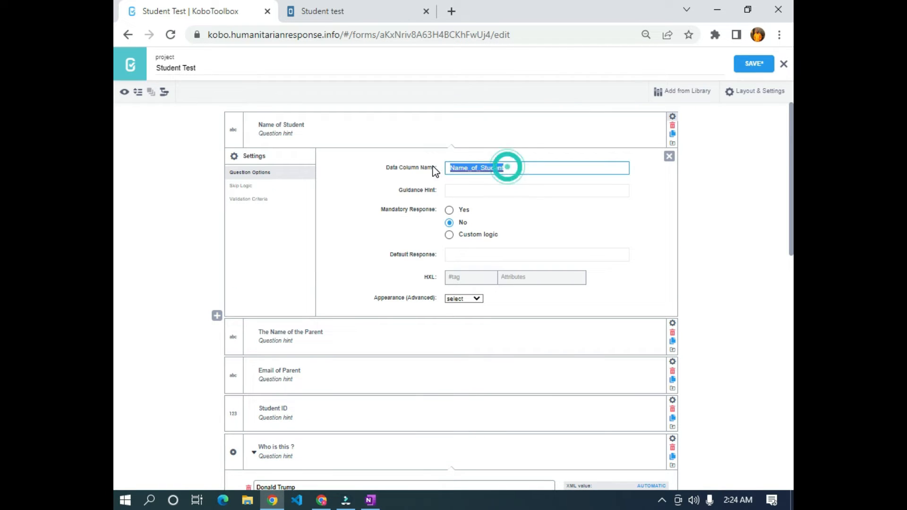
pyautogui.write('q1')
pyautogui.click(755, 181)
pyautogui.click(670, 157)
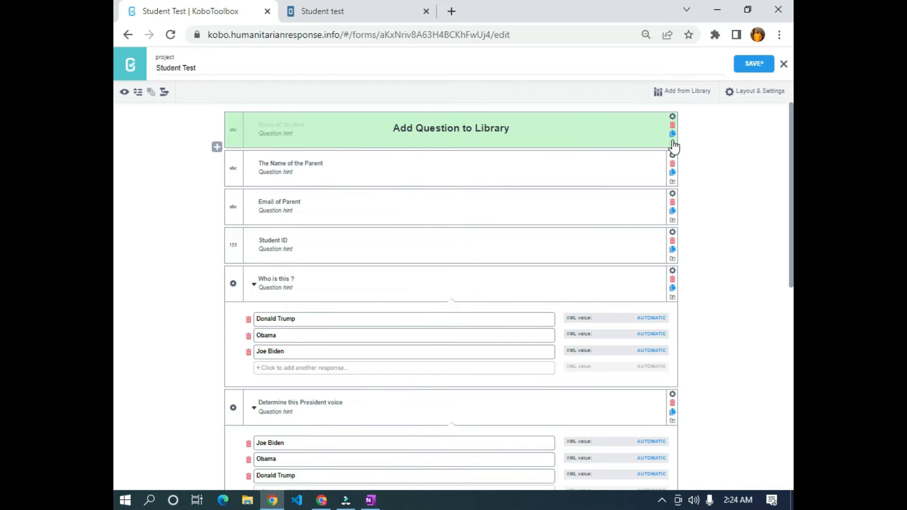
pyautogui.click(673, 155)
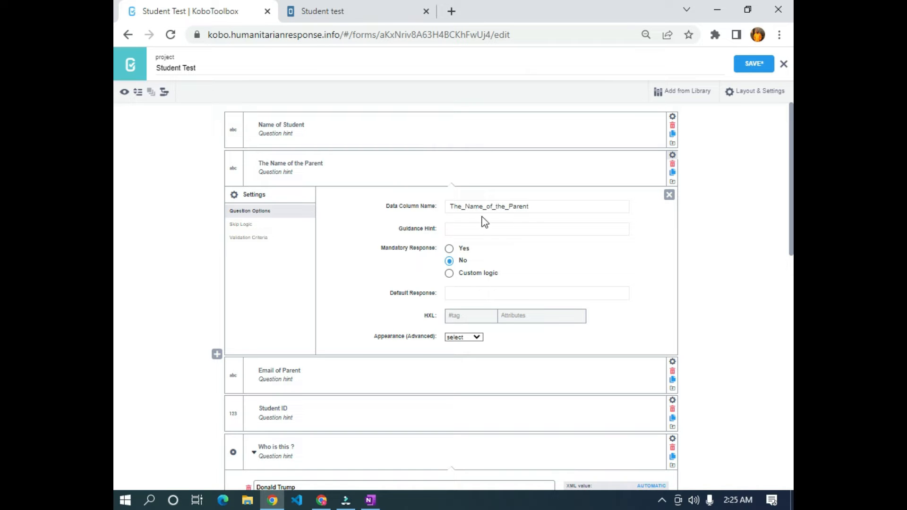
pyautogui.doubleClick(531, 211)
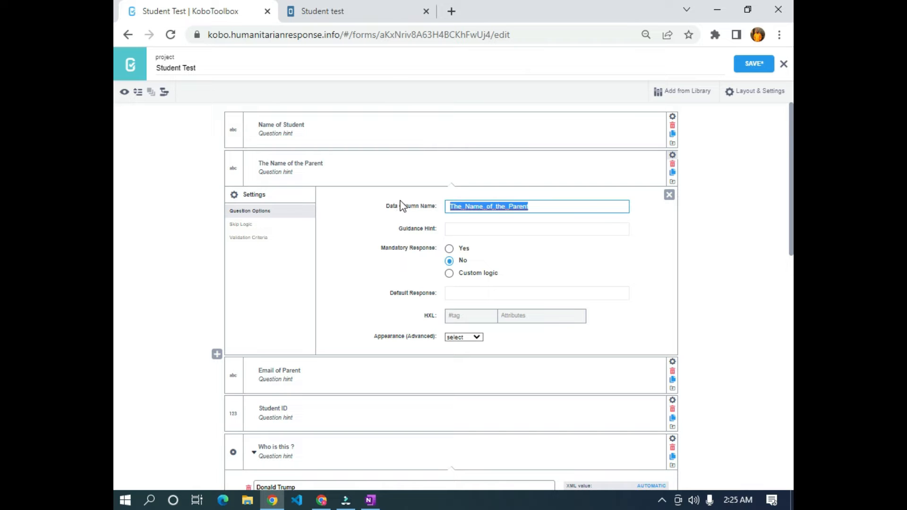
pyautogui.write('q2')
pyautogui.click(672, 194)
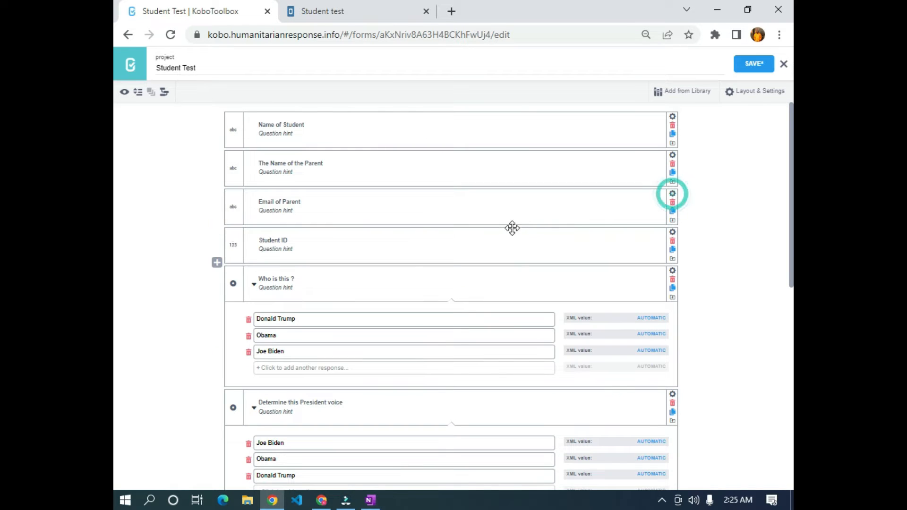
# - Shorten the Email of Parent column name and set Student ID's column name to q4
pyautogui.click(673, 194)
pyautogui.doubleClick(529, 243)
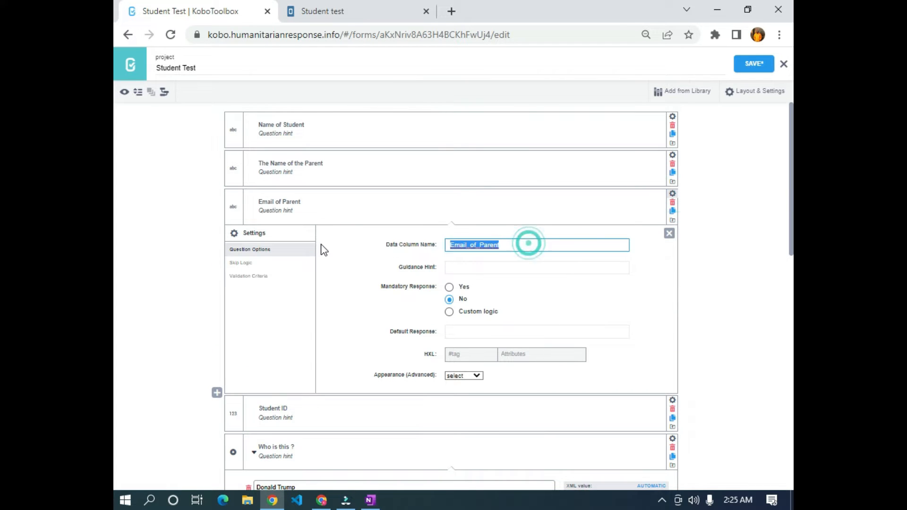
pyautogui.write('q3')
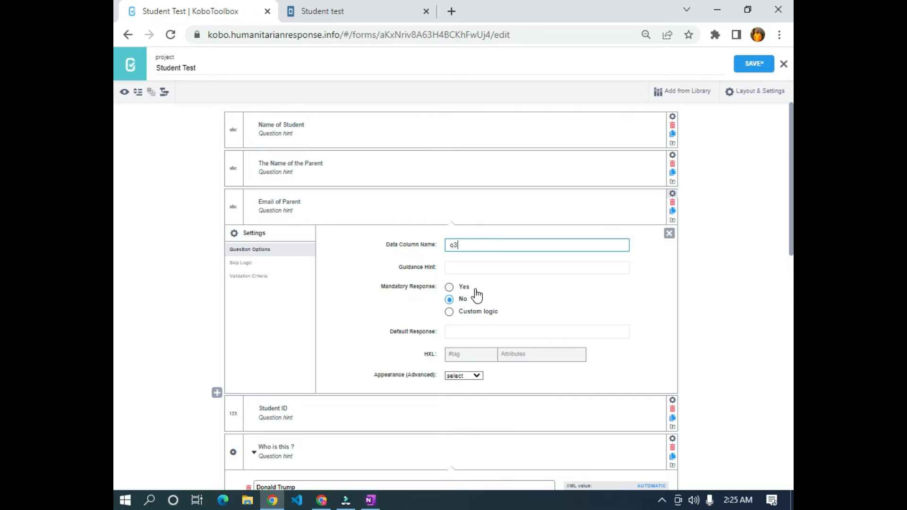
pyautogui.scroll(-3, 477, 288)
pyautogui.click(673, 268)
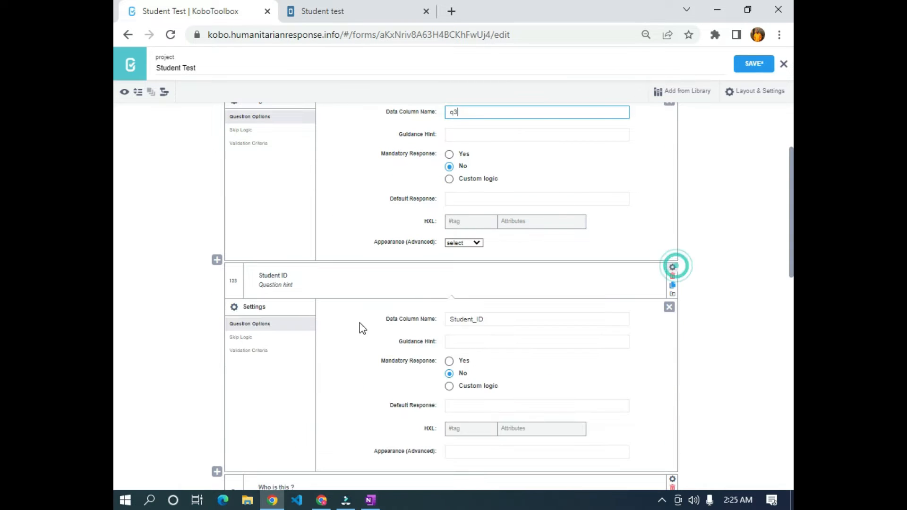
pyautogui.click(512, 319)
pyautogui.write('q4')
pyautogui.click(669, 308)
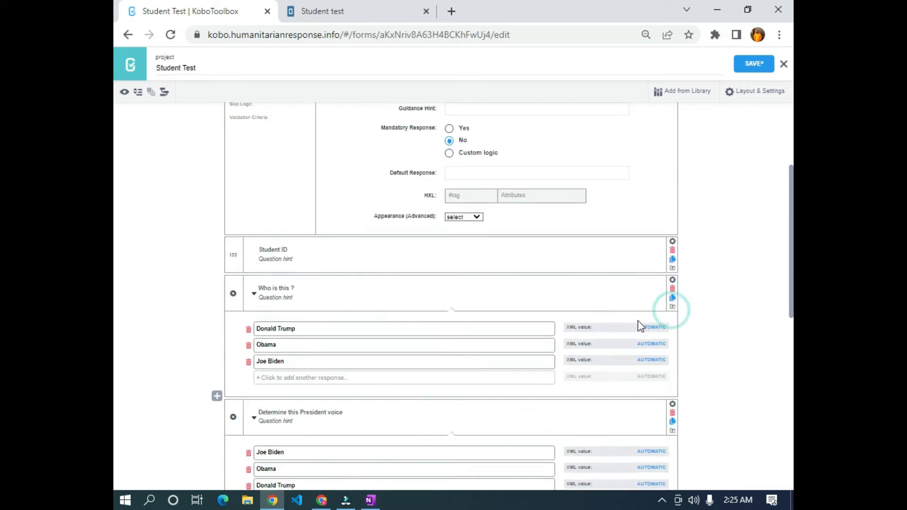
# - Replace the Who is this? and President voice data column names with short q names
pyautogui.scroll(-3, 680, 197)
pyautogui.click(673, 169)
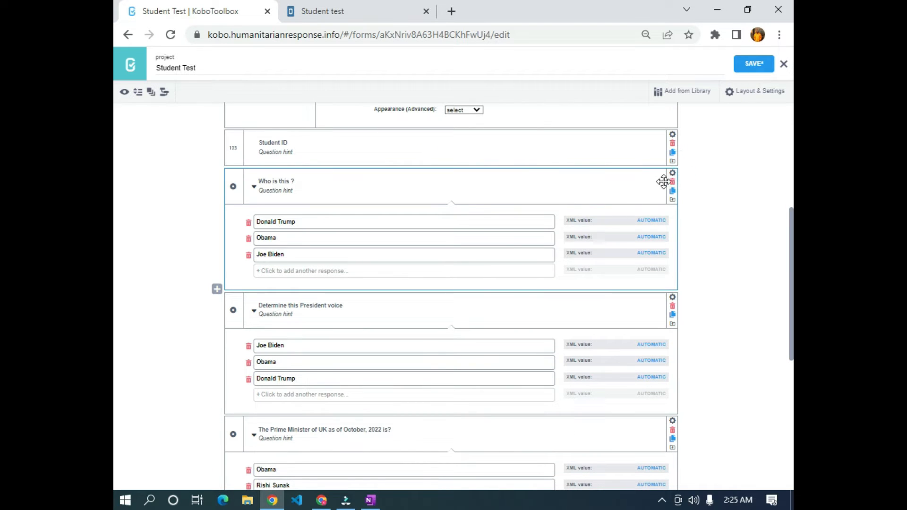
pyautogui.click(673, 173)
pyautogui.click(517, 229)
pyautogui.moveTo(526, 229); pyautogui.dragTo(260, 196)
pyautogui.write('q3')
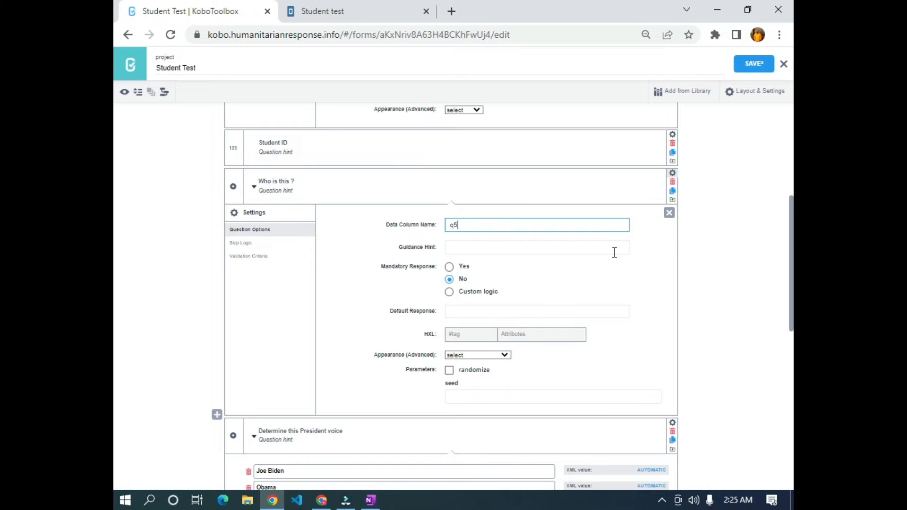
pyautogui.scroll(-3, 567, 267)
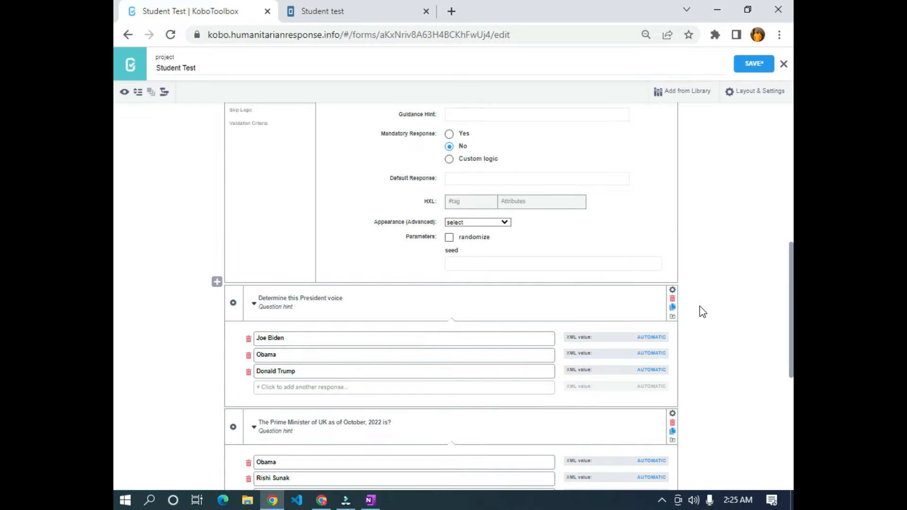
pyautogui.click(673, 290)
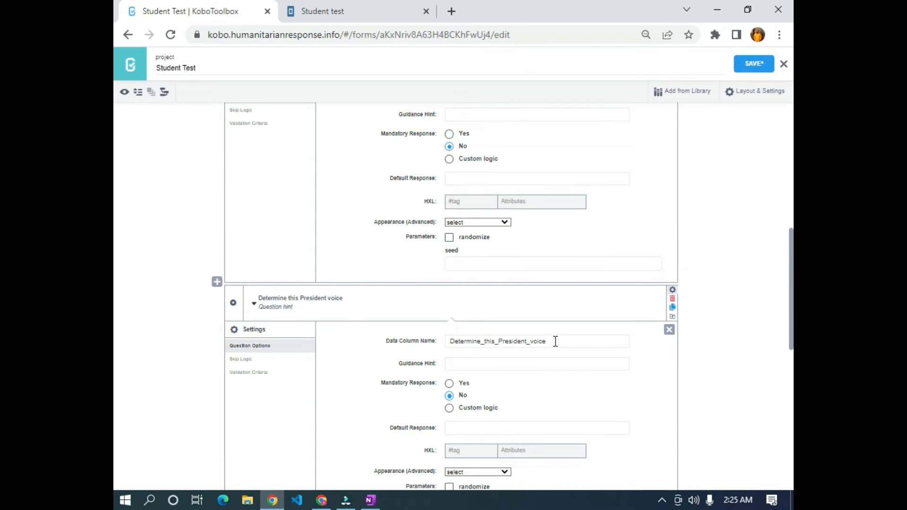
pyautogui.moveTo(556, 342); pyautogui.dragTo(429, 339)
pyautogui.write('q6')
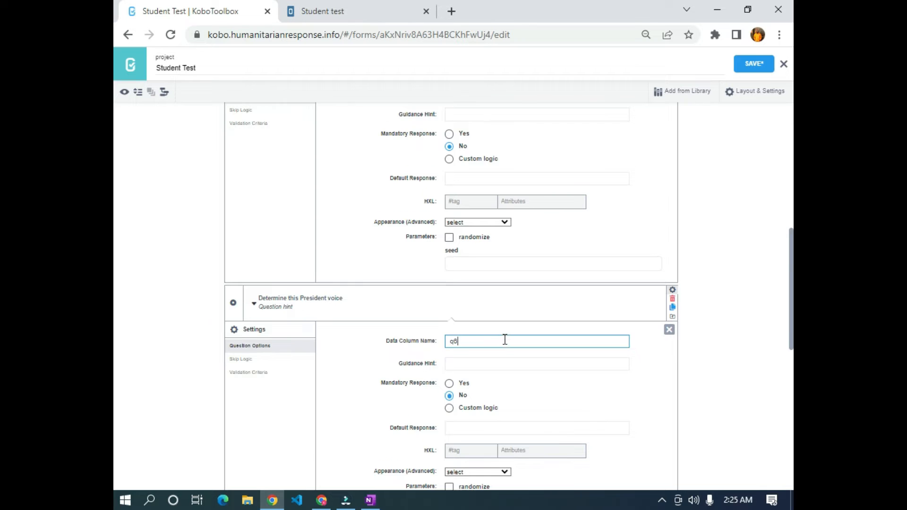
# - Set the UK Prime Minister, Governor and continent column names to q7, q8 and q9
pyautogui.scroll(-7, 504, 340)
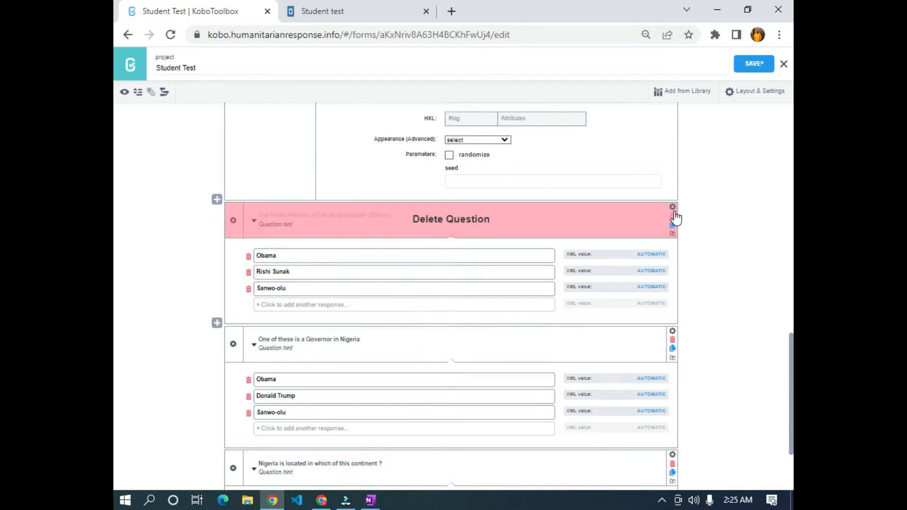
pyautogui.click(675, 209)
pyautogui.doubleClick(569, 259)
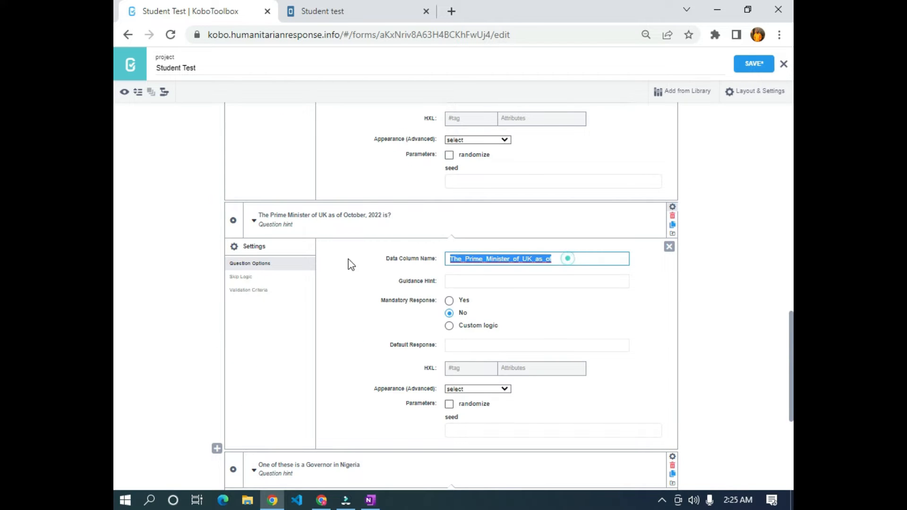
pyautogui.write('q2')
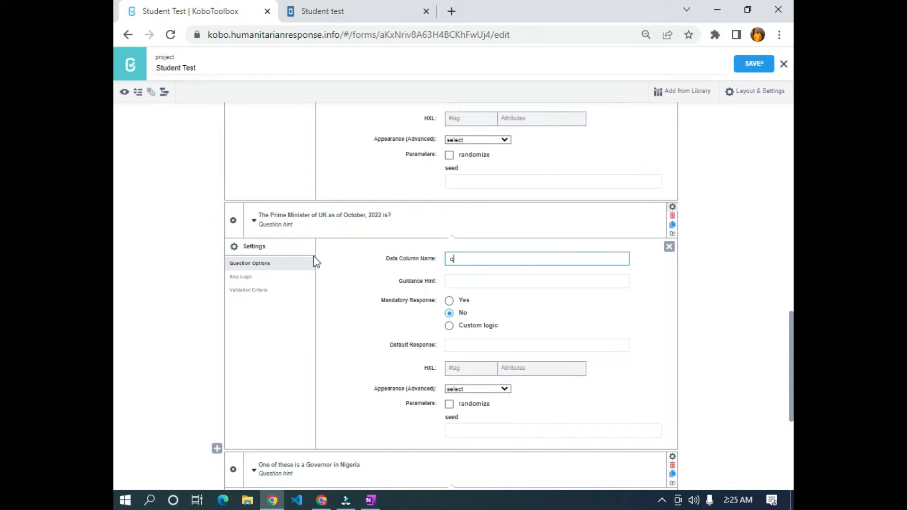
pyautogui.scroll(-5, 454, 276)
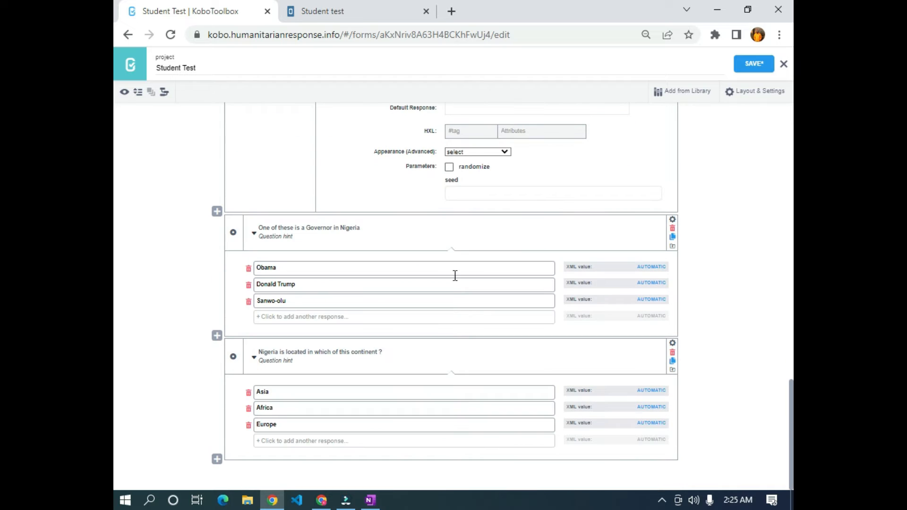
pyautogui.click(672, 219)
pyautogui.doubleClick(561, 268)
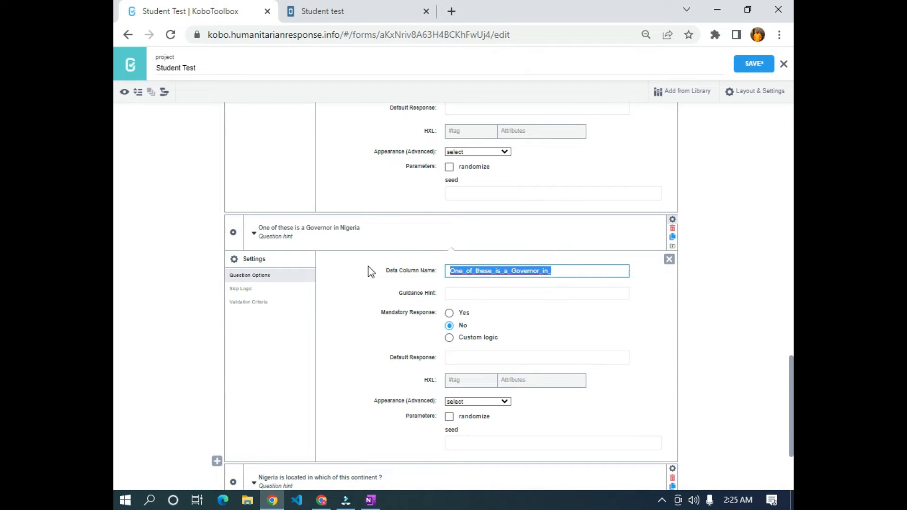
pyautogui.write('q8')
pyautogui.scroll(-3, 472, 298)
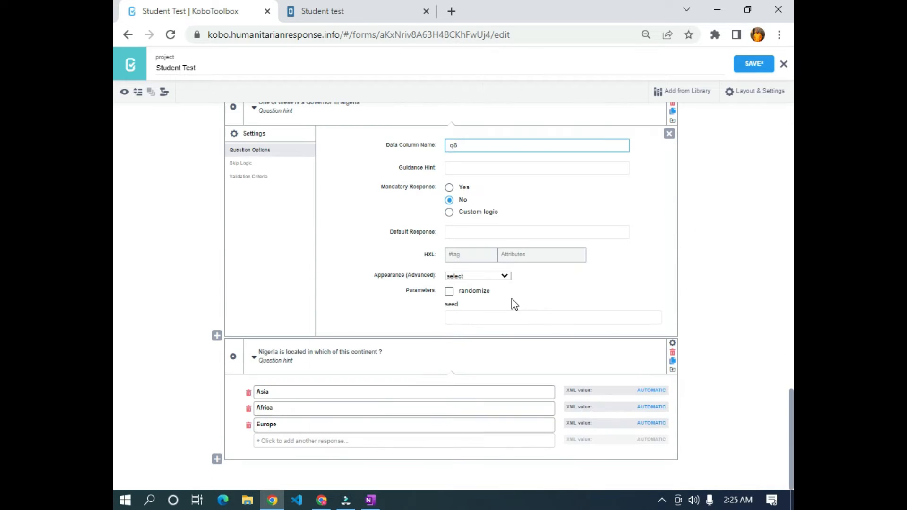
pyautogui.click(672, 342)
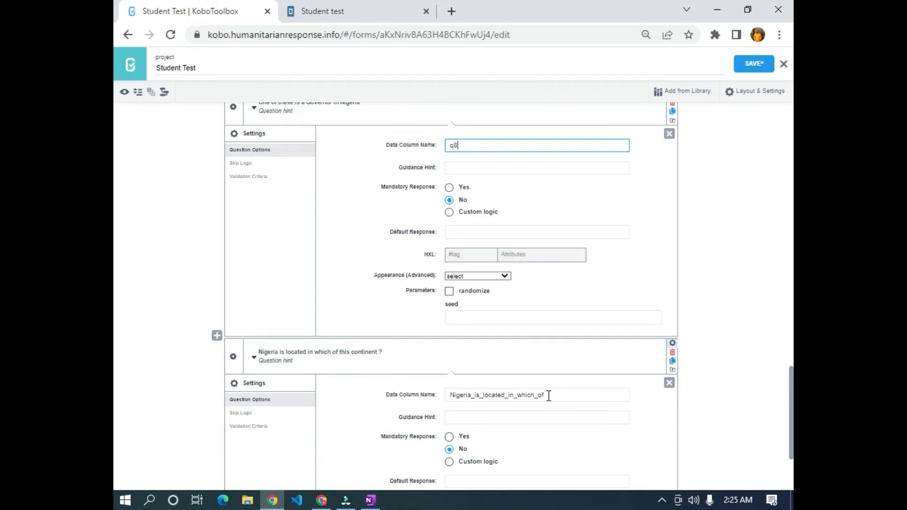
pyautogui.doubleClick(557, 394)
pyautogui.write('q9')
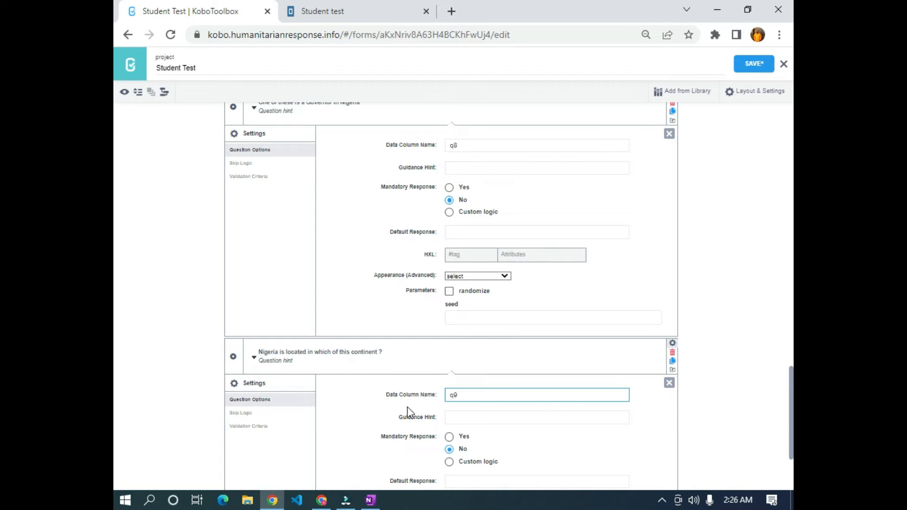
pyautogui.scroll(7, 531, 355)
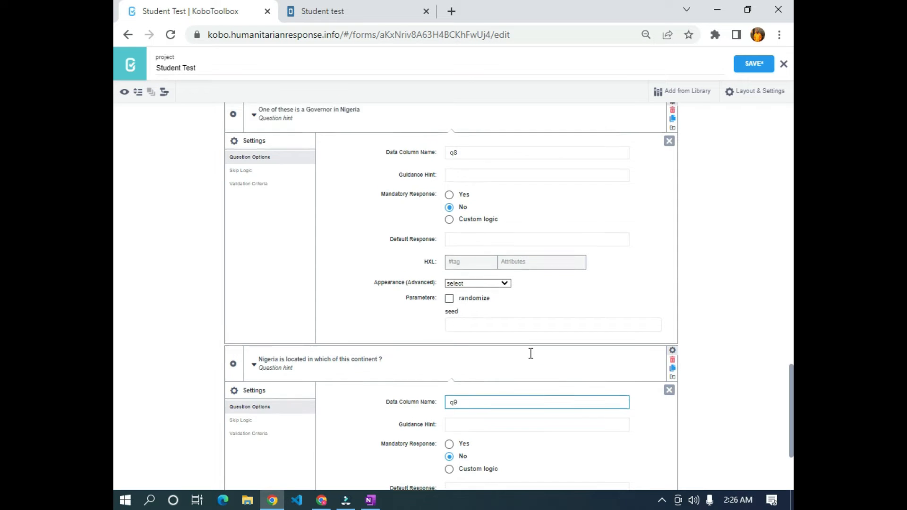
pyautogui.click(138, 94)
# - Close Email of Parent settings and give Donald Trump, Obama and Joe Biden XML values 1, 2, 3
pyautogui.scroll(10, 212, 226)
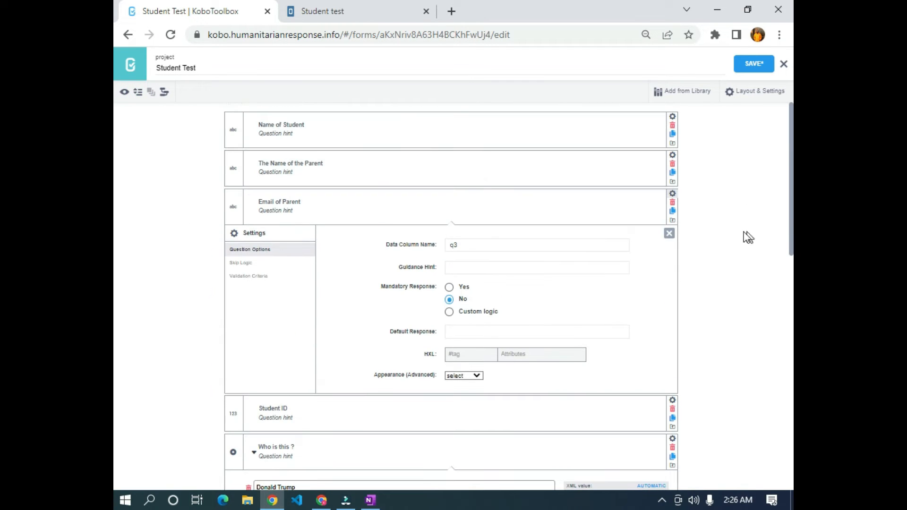
pyautogui.click(669, 234)
pyautogui.scroll(-1, 286, 228)
pyautogui.scroll(-3, 286, 228)
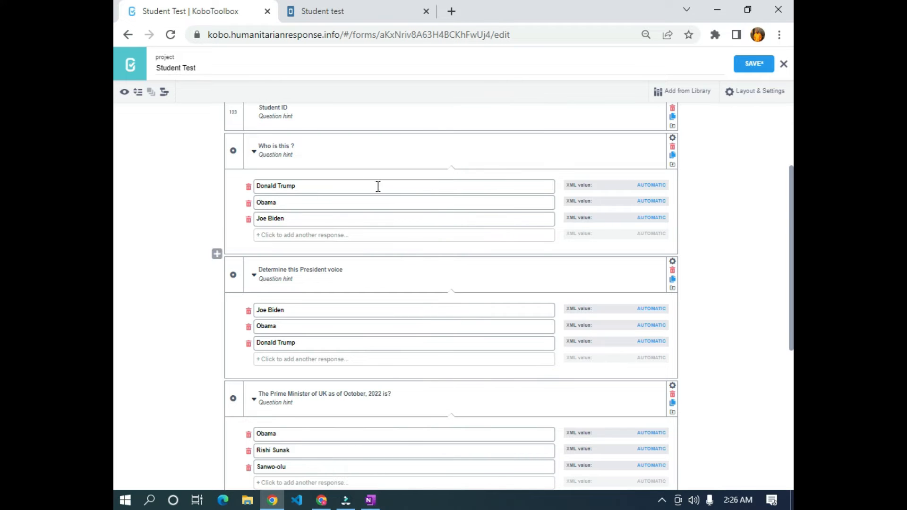
pyautogui.click(653, 187)
pyautogui.click(660, 202)
pyautogui.write('2')
pyautogui.click(653, 217)
pyautogui.write('3')
pyautogui.click(750, 223)
# - Number the President voice and UK Prime Minister choices with XML values 1, 2 and 3
pyautogui.scroll(-1, 567, 302)
pyautogui.scroll(-1, 572, 312)
pyautogui.click(644, 242)
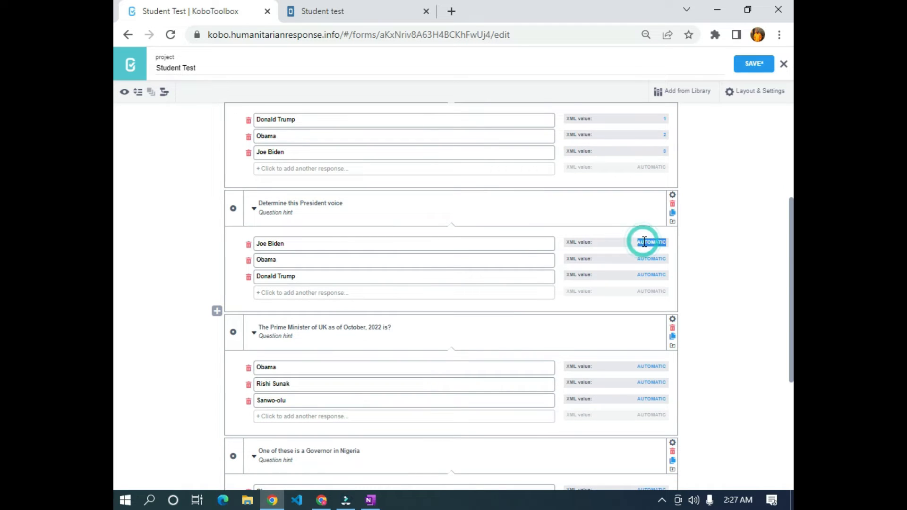
pyautogui.write('1')
pyautogui.click(660, 259)
pyautogui.write('2')
pyautogui.click(662, 278)
pyautogui.scroll(-3, 661, 278)
pyautogui.click(654, 167)
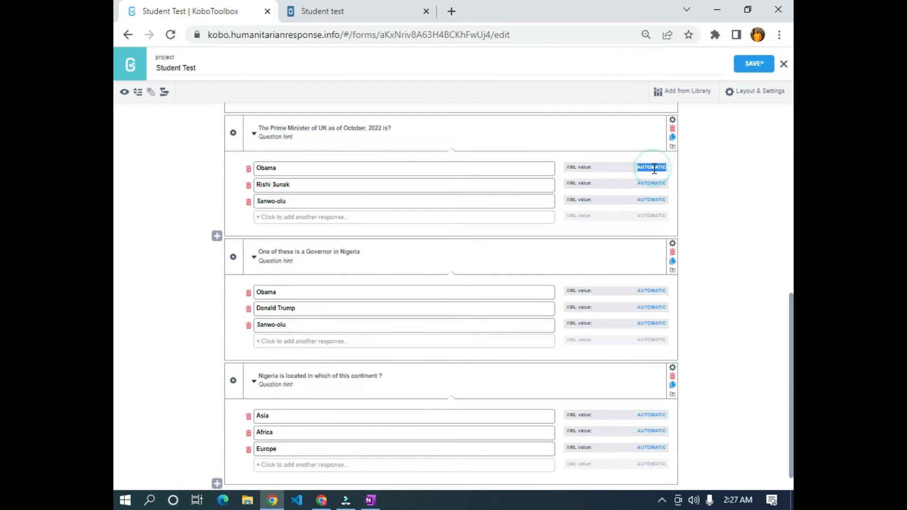
pyautogui.write('1')
pyautogui.click(655, 183)
pyautogui.write('2')
pyautogui.click(652, 200)
pyautogui.write('3')
# - Give the Governor and continent choices XML values 1, 2, 3, correcting Africa's mistyped value
pyautogui.scroll(-1, 638, 243)
pyautogui.click(654, 267)
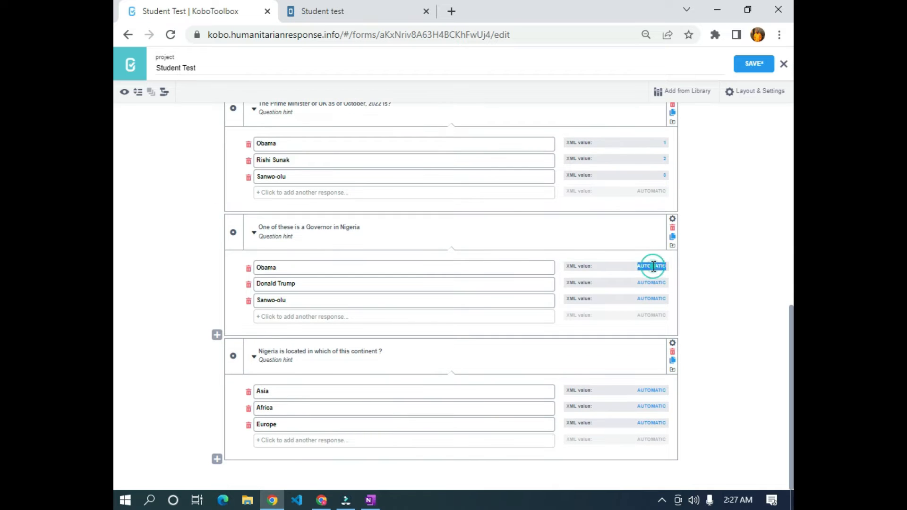
pyautogui.write('1')
pyautogui.click(666, 265)
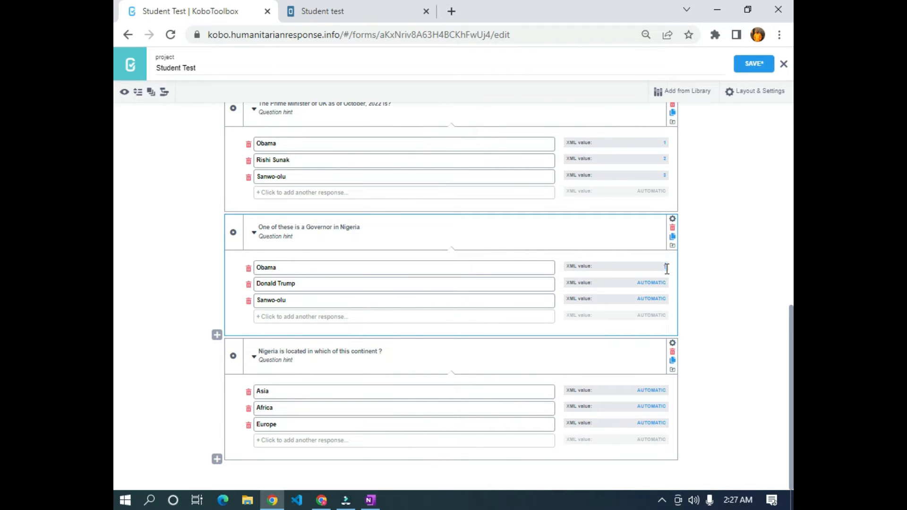
pyautogui.click(656, 282)
pyautogui.write('2')
pyautogui.click(657, 298)
pyautogui.write('3')
pyautogui.click(648, 391)
pyautogui.write('3')
pyautogui.click(658, 408)
pyautogui.write('4')
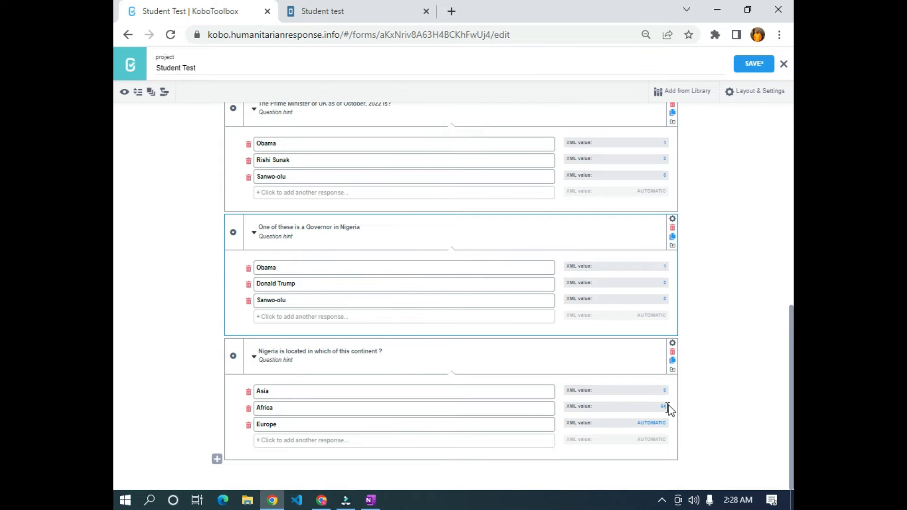
pyautogui.click(659, 391)
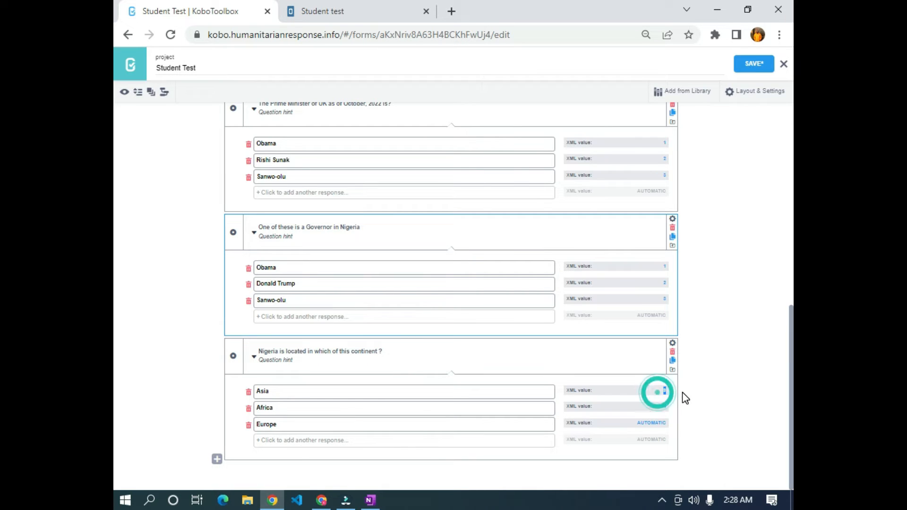
pyautogui.click(652, 406)
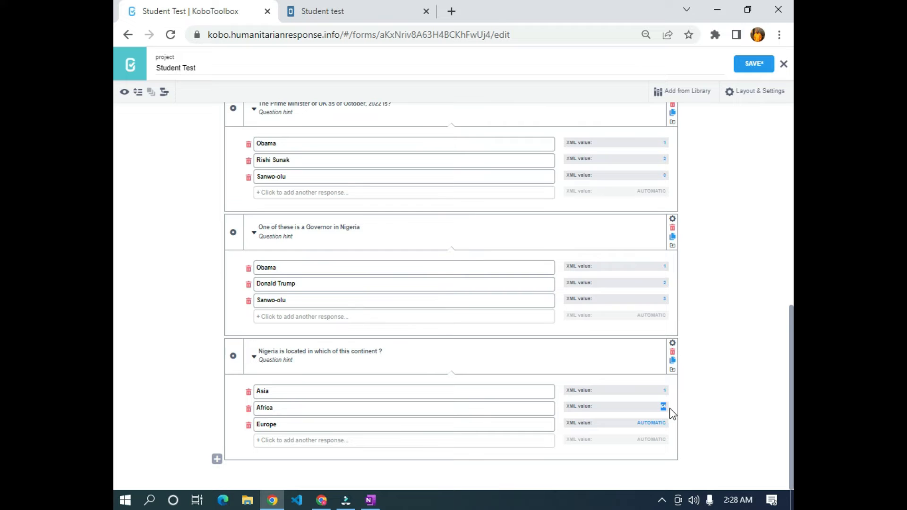
pyautogui.write('2')
pyautogui.click(662, 420)
pyautogui.write('3')
# - Review the collapsed question list and President voice choices, then save the Student Test form
pyautogui.scroll(5, 694, 254)
pyautogui.scroll(3, 607, 350)
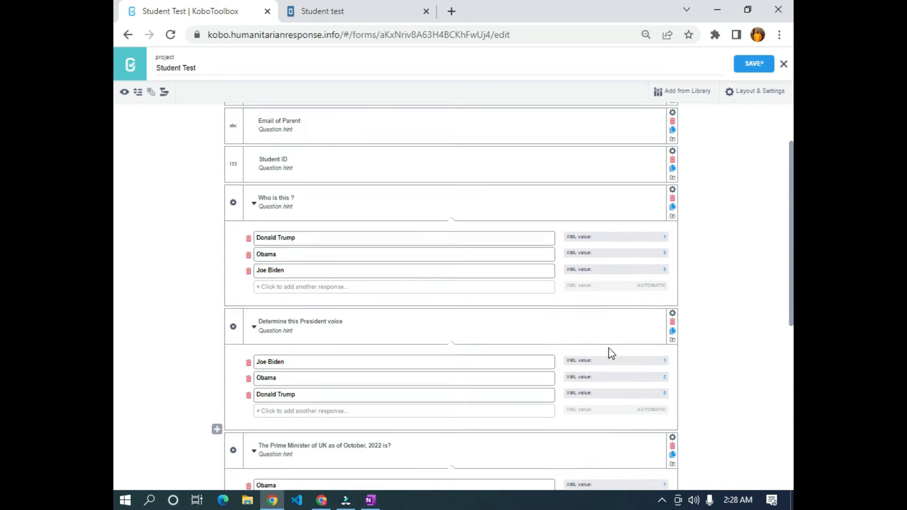
pyautogui.scroll(-8, 606, 439)
pyautogui.scroll(3, 588, 451)
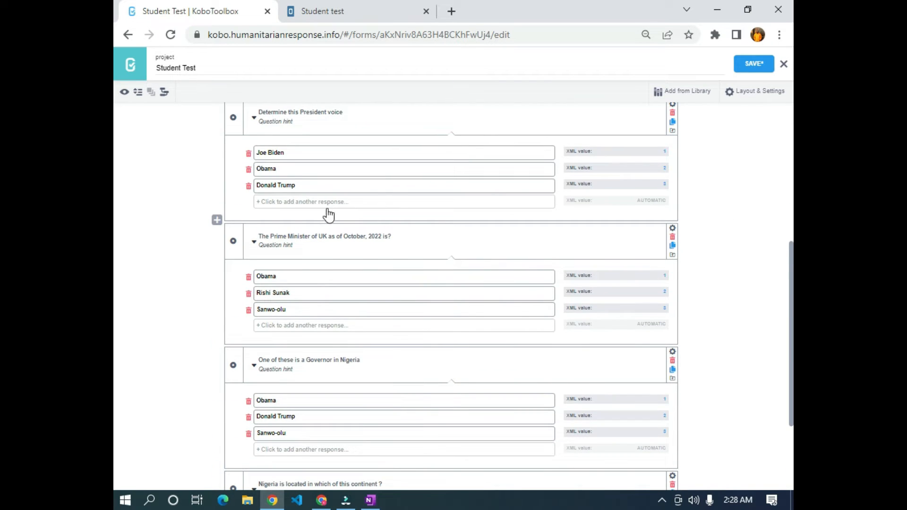
pyautogui.click(138, 92)
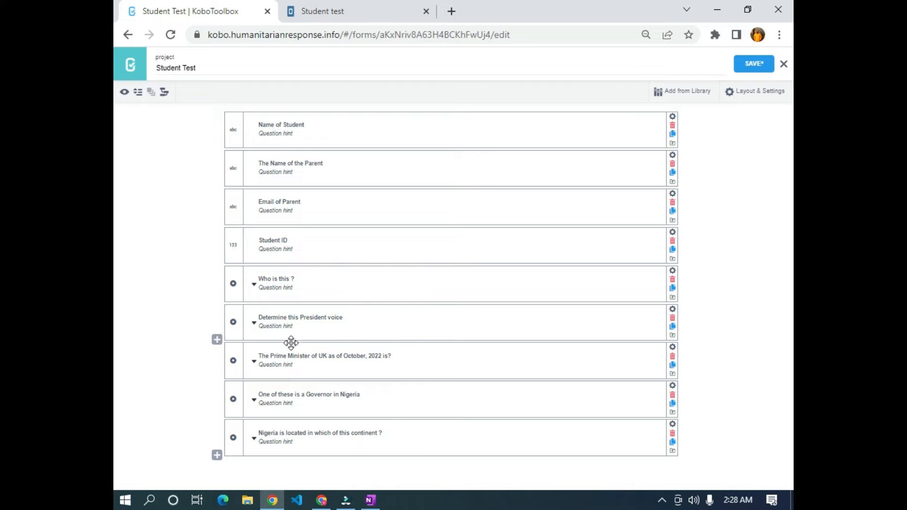
pyautogui.click(255, 324)
pyautogui.scroll(-2, 258, 357)
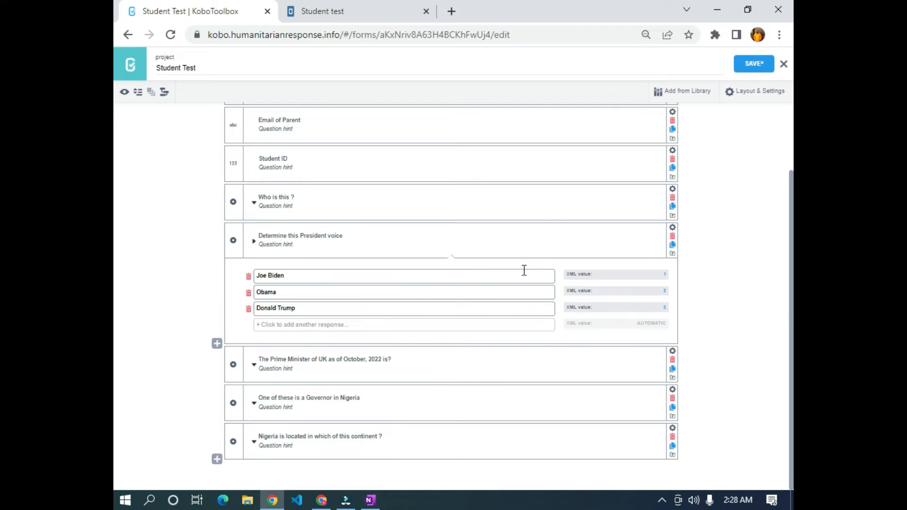
pyautogui.click(254, 250)
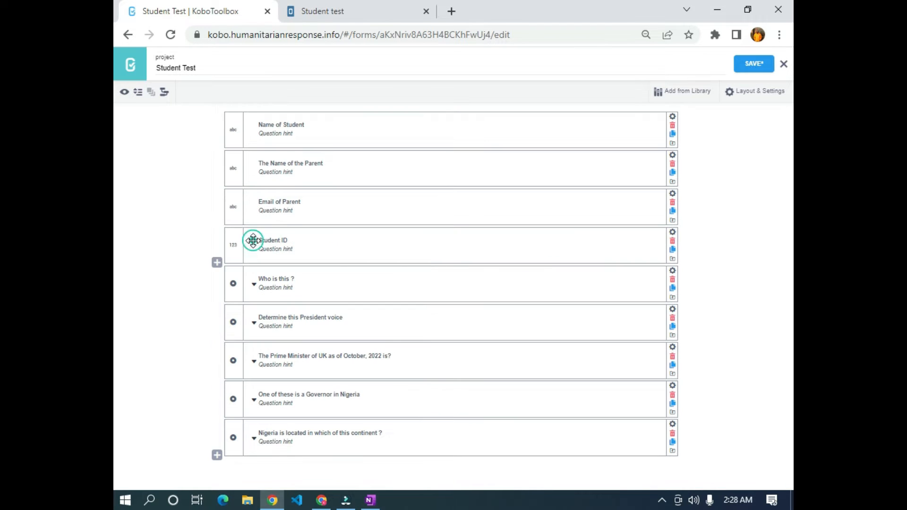
pyautogui.click(752, 64)
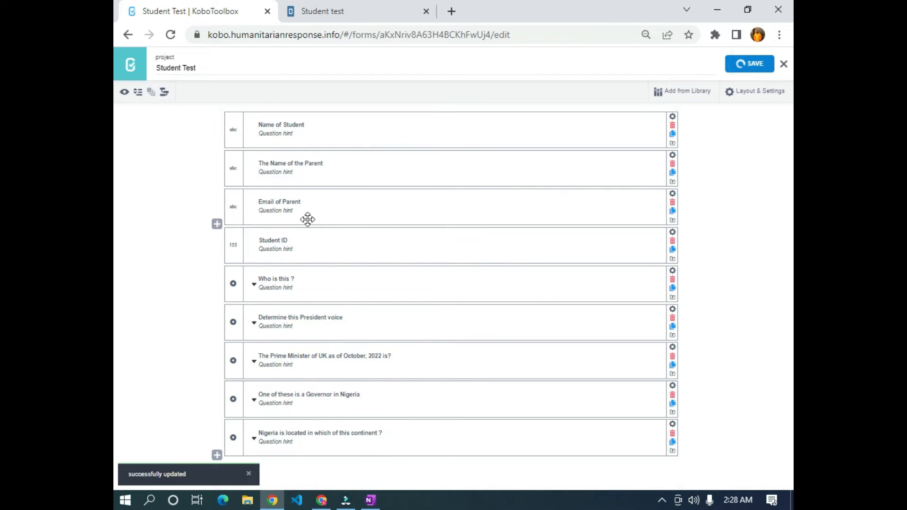
pyautogui.click(784, 65)
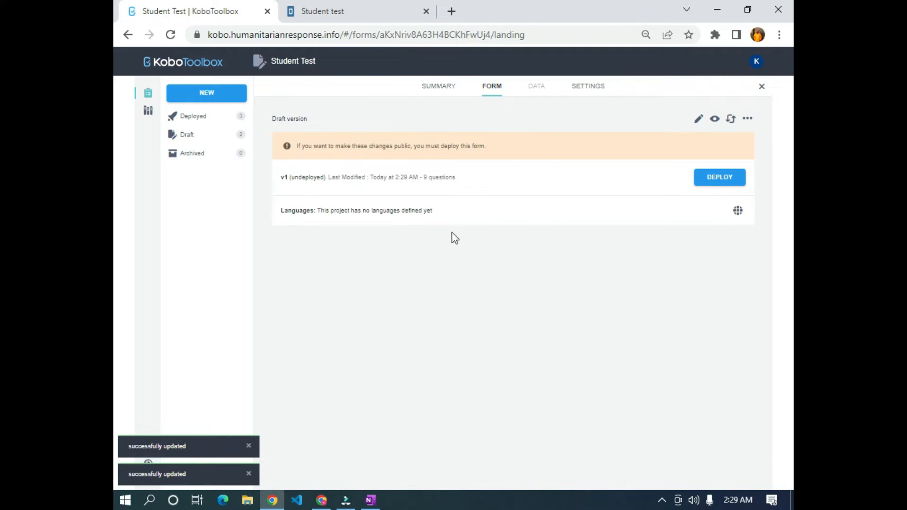
# - Download the form as an XLS spreadsheet named student test.xlsx
pyautogui.click(751, 122)
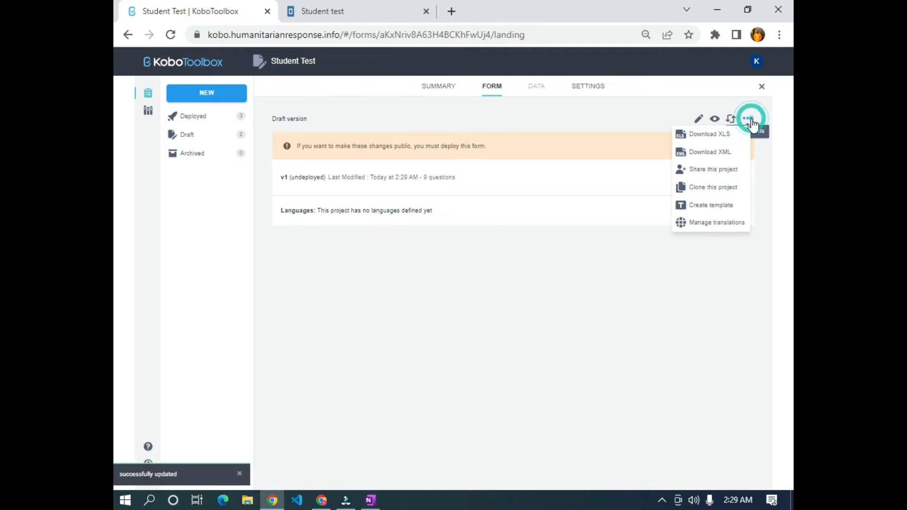
pyautogui.click(730, 138)
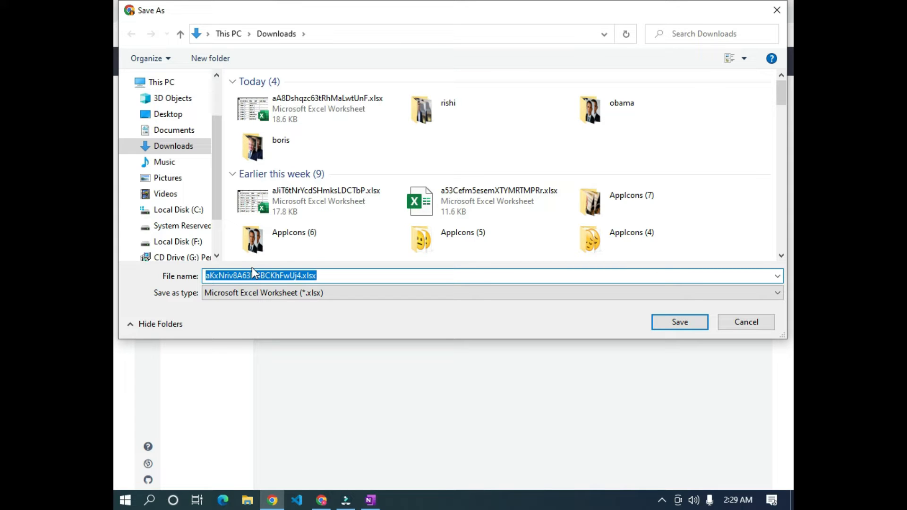
pyautogui.write('student test')
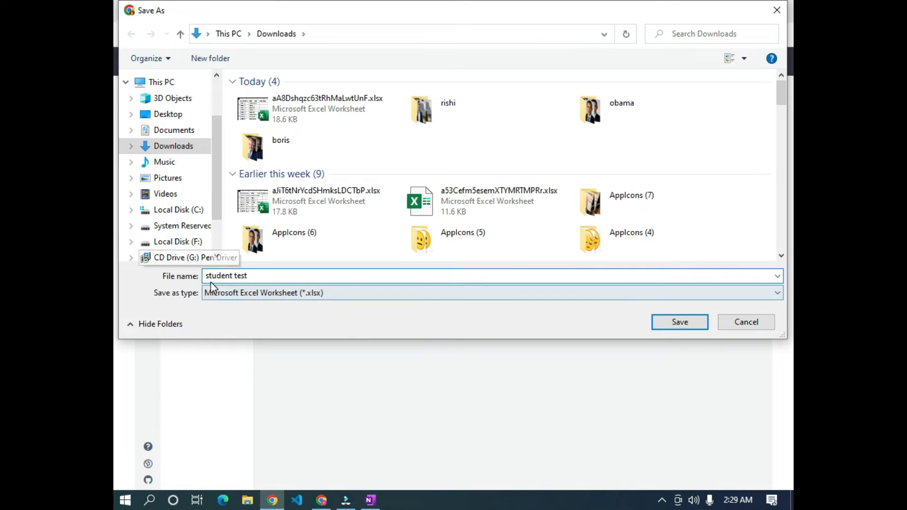
pyautogui.click(680, 323)
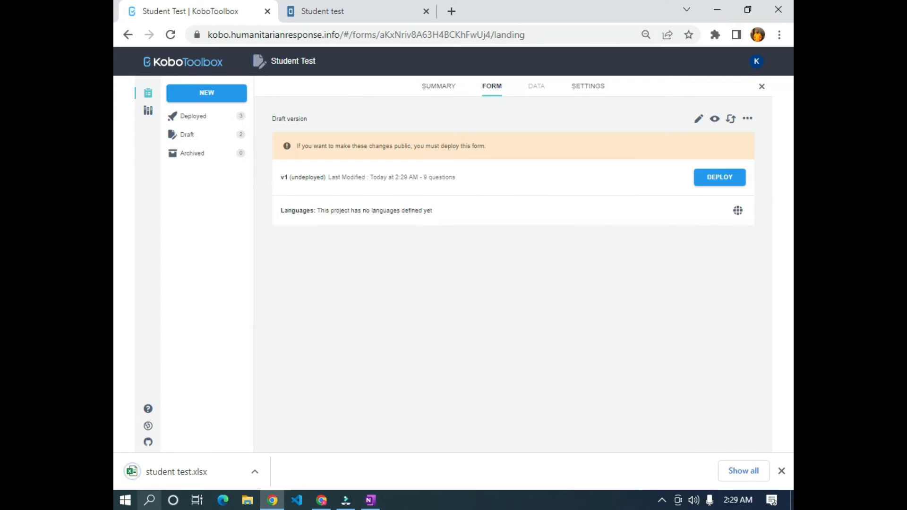
# - Open student test.xlsx, dismiss Document Recovery and enable editing
pyautogui.click(163, 481)
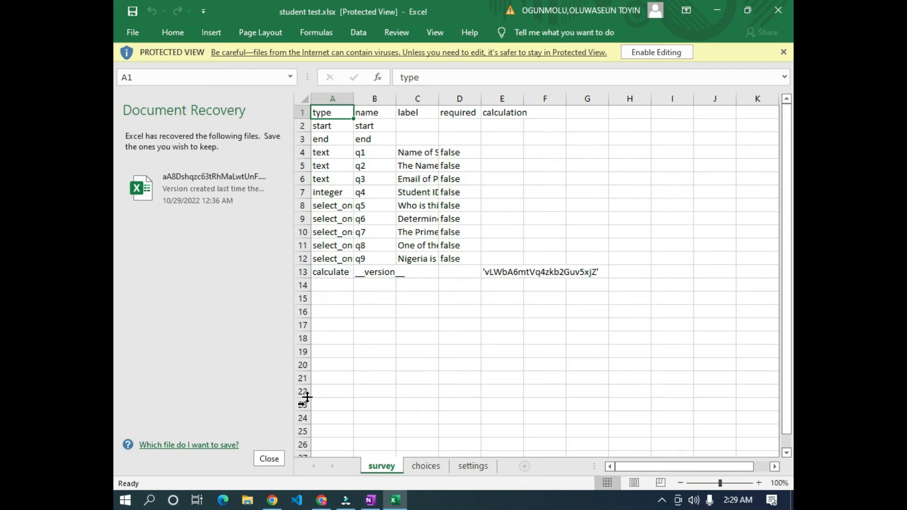
pyautogui.click(269, 459)
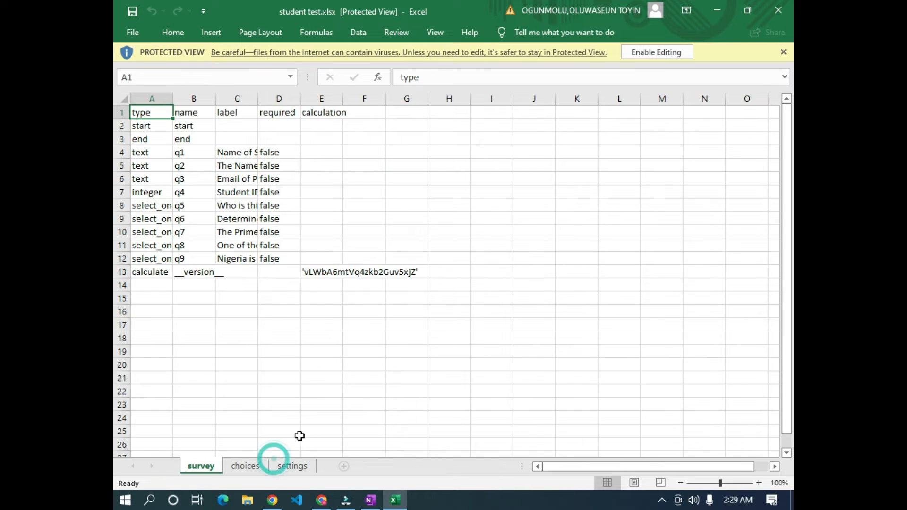
pyautogui.click(494, 221)
pyautogui.click(656, 53)
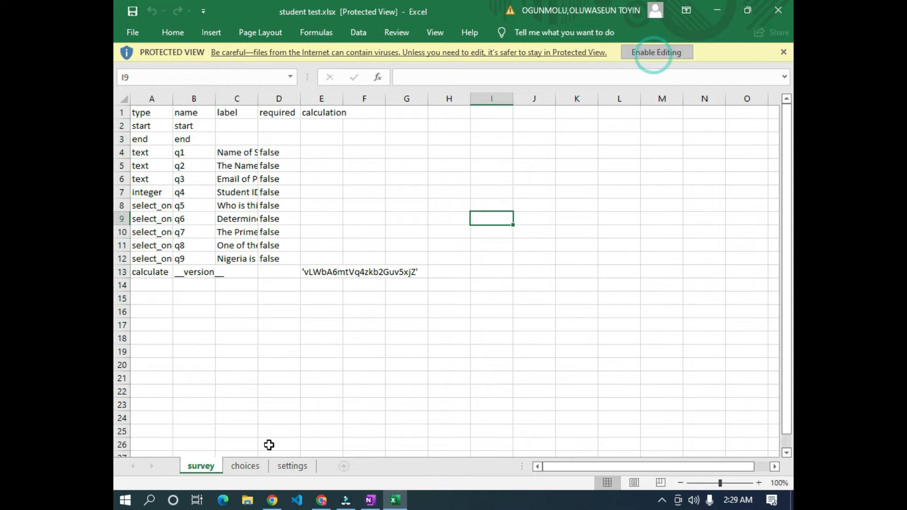
pyautogui.click(297, 395)
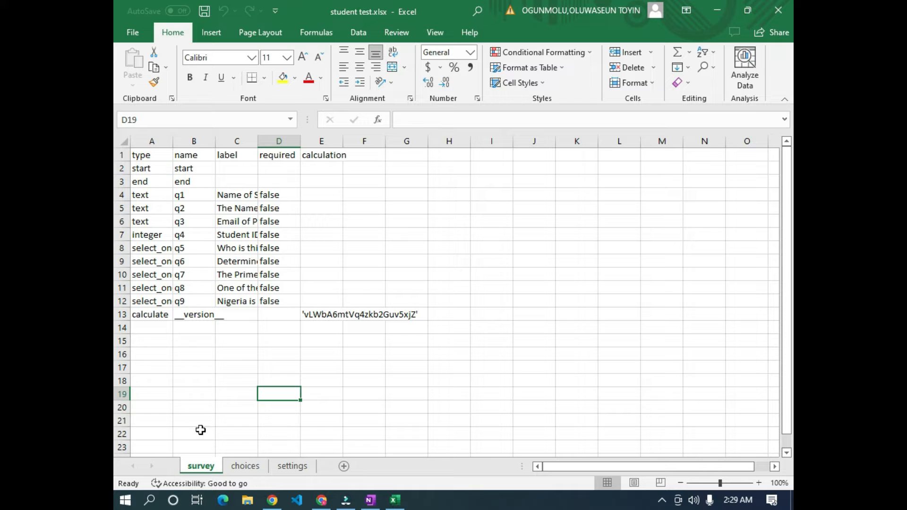
# - Review the choices and settings sheets, then widen the survey sheet's label column C
pyautogui.click(245, 466)
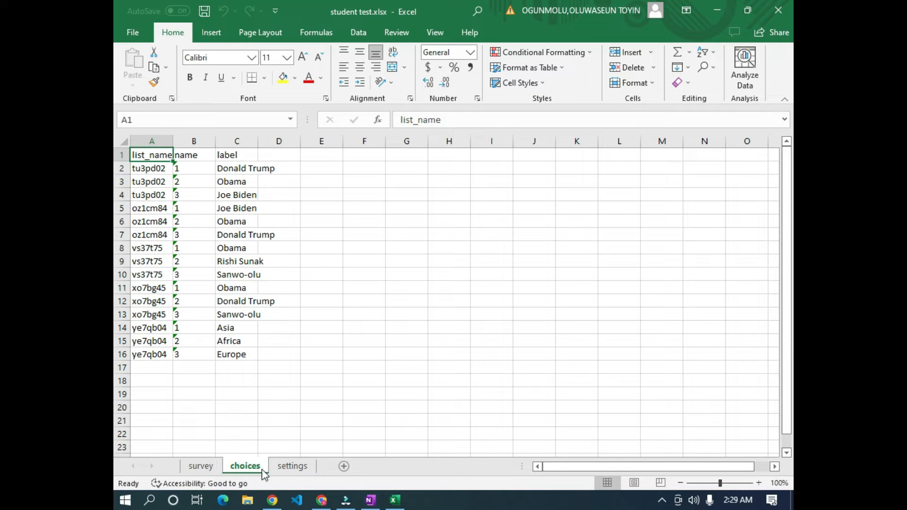
pyautogui.click(292, 466)
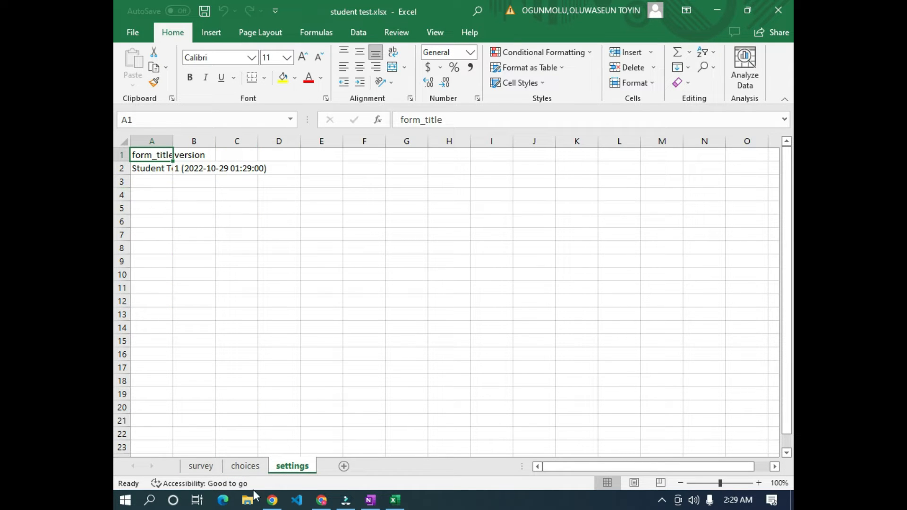
pyautogui.click(201, 466)
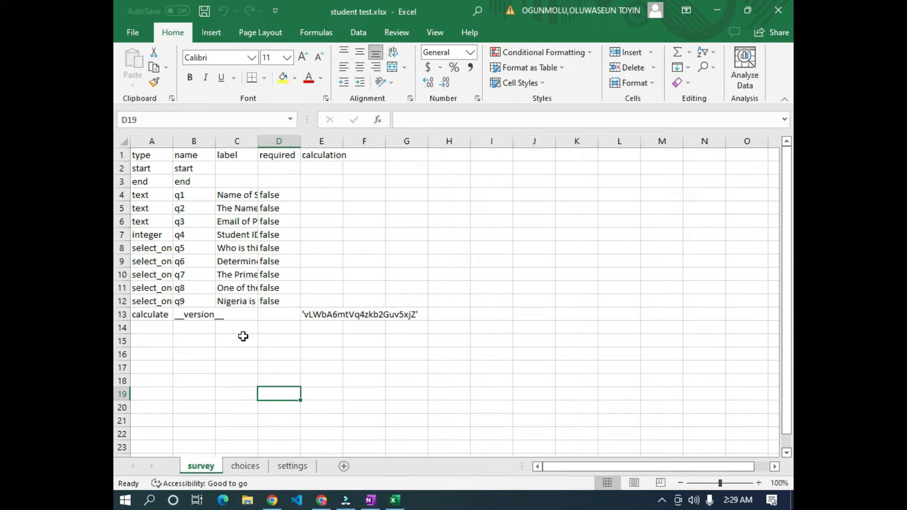
pyautogui.click(245, 466)
pyautogui.click(200, 467)
pyautogui.moveTo(258, 141); pyautogui.dragTo(483, 141)
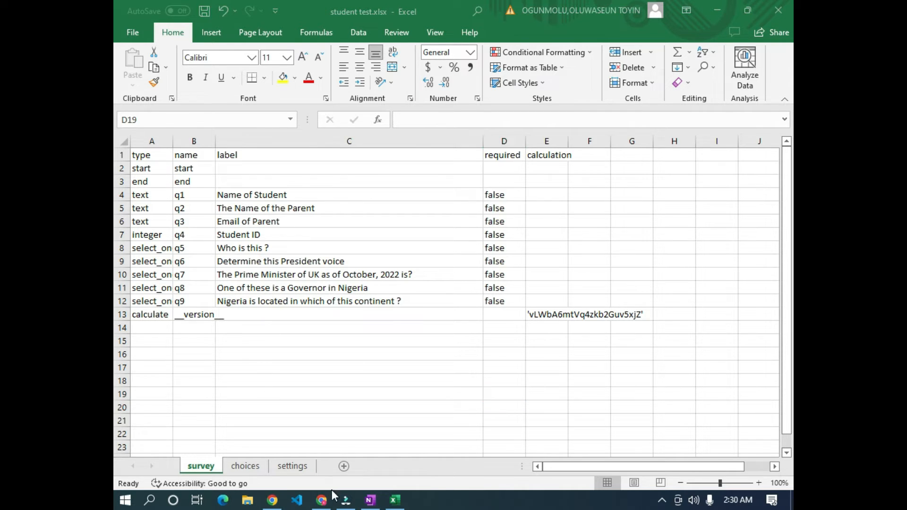
# - Open the Student Test draft in the form builder and scroll through its questions
pyautogui.click(272, 500)
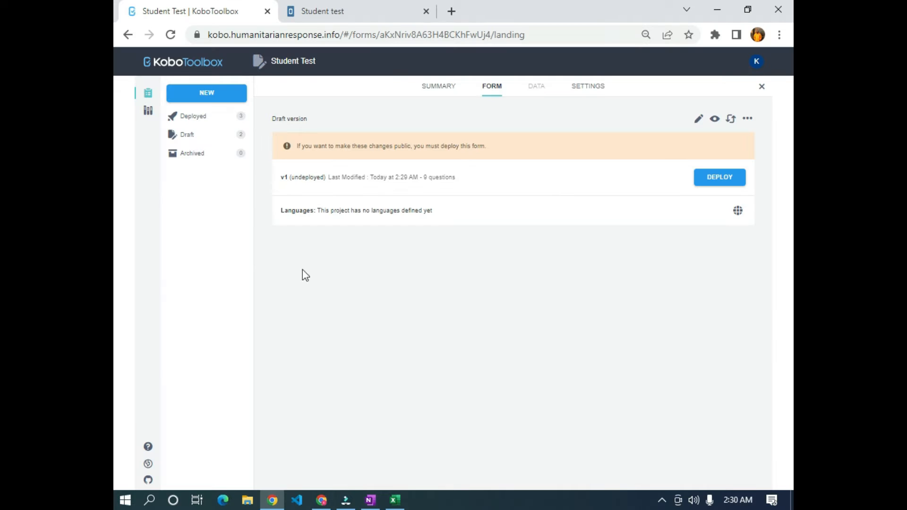
pyautogui.click(699, 118)
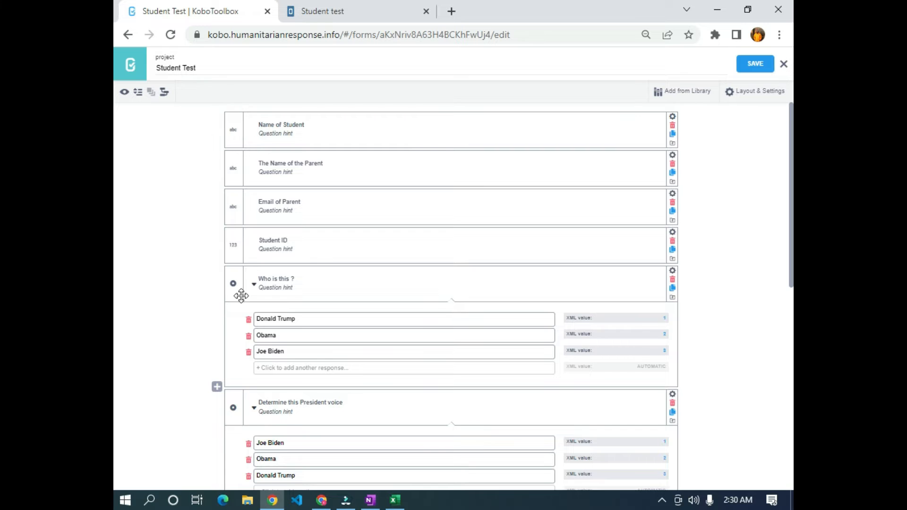
pyautogui.scroll(-3, 301, 286)
pyautogui.scroll(-3, 360, 262)
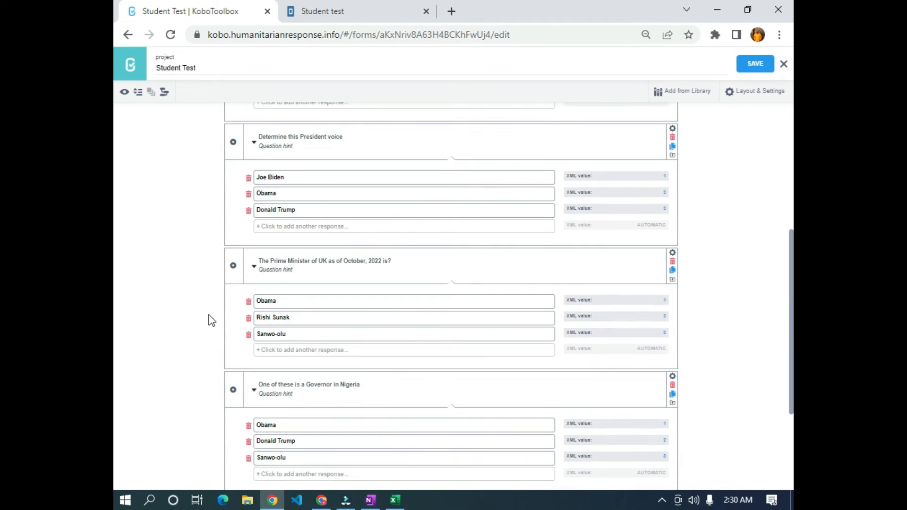
# - Check the required header in D1, then open the Prime Minister question's settings
pyautogui.hotkey('alt', 'Tab')
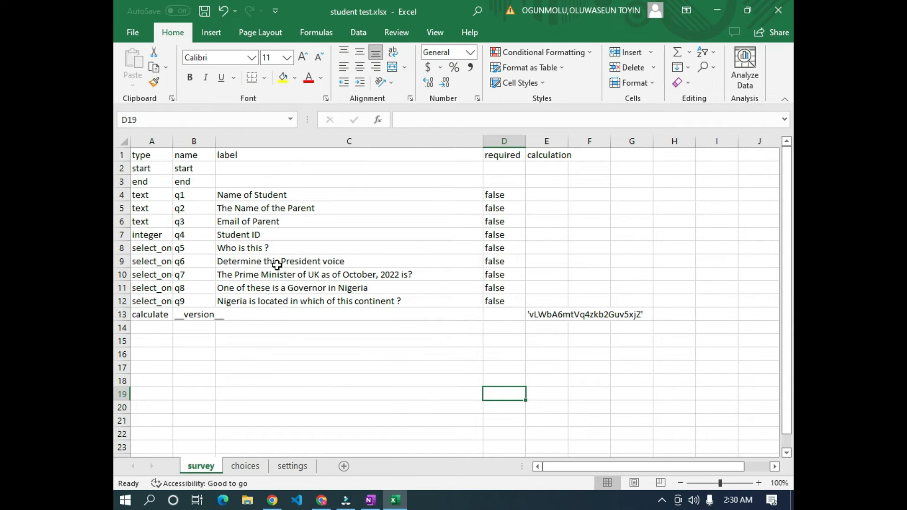
pyautogui.click(504, 158)
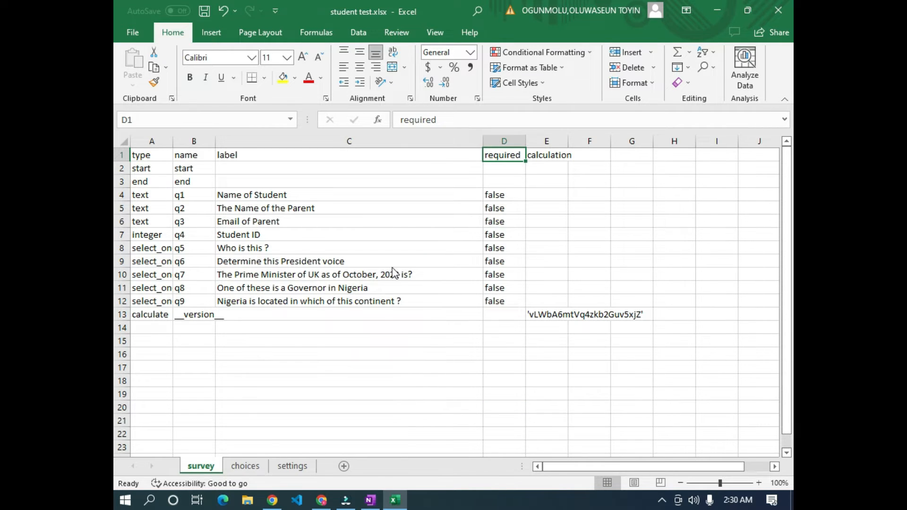
pyautogui.hotkey('alt', 'Tab')
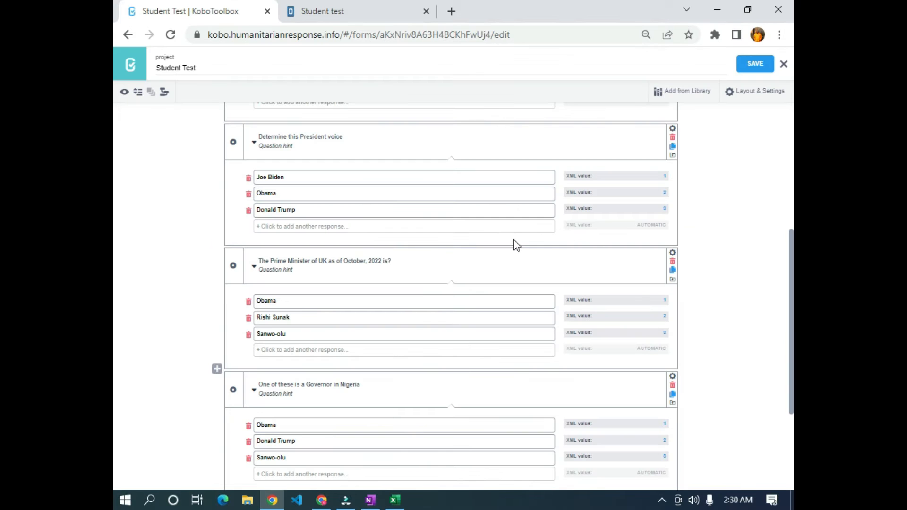
pyautogui.click(673, 252)
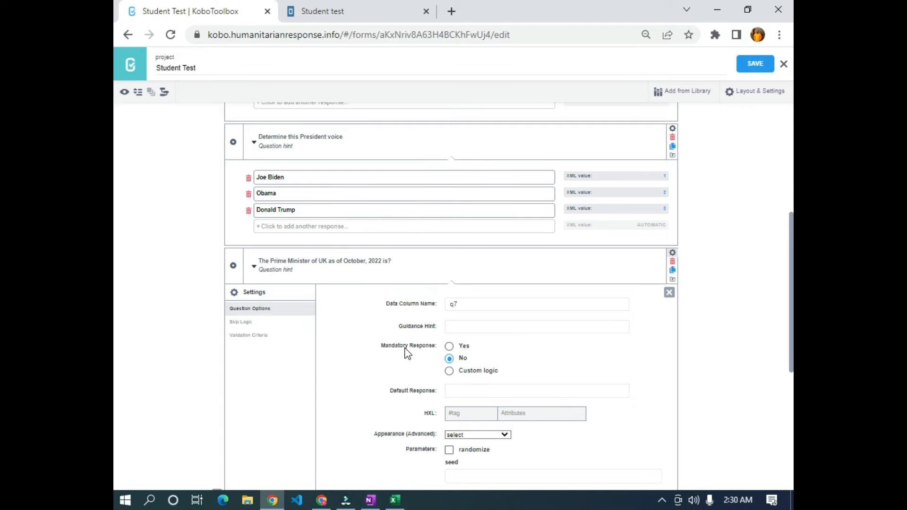
pyautogui.hotkey('alt', 'Tab')
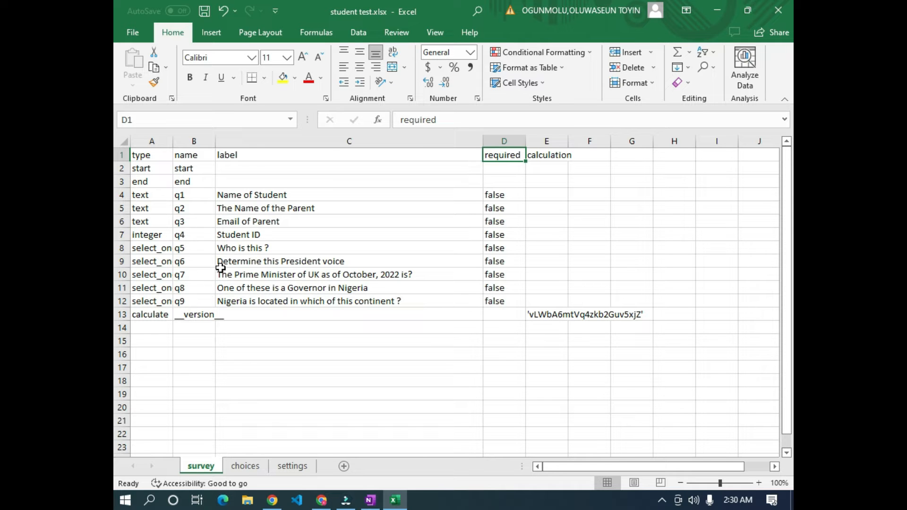
# - Compare the choices sheet's answer options against the questions in the form builder
pyautogui.click(246, 467)
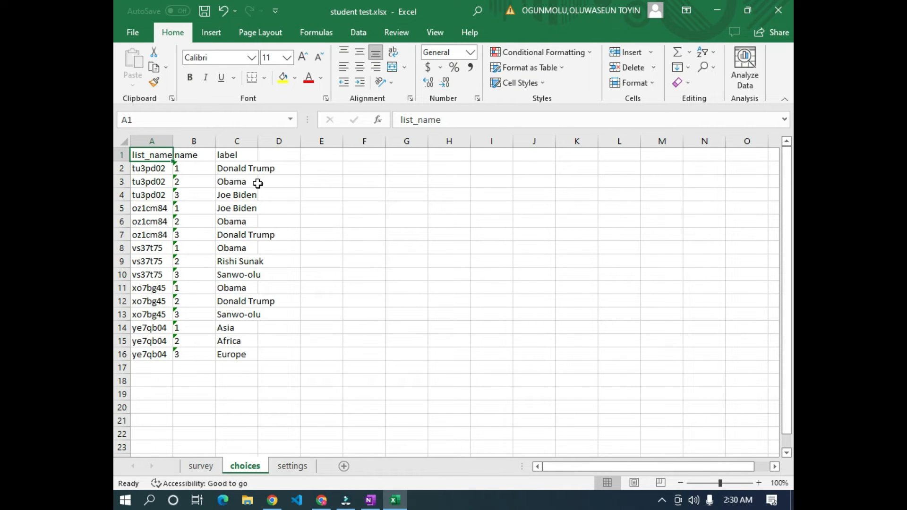
pyautogui.hotkey('alt', 'Tab')
pyautogui.scroll(5, 294, 191)
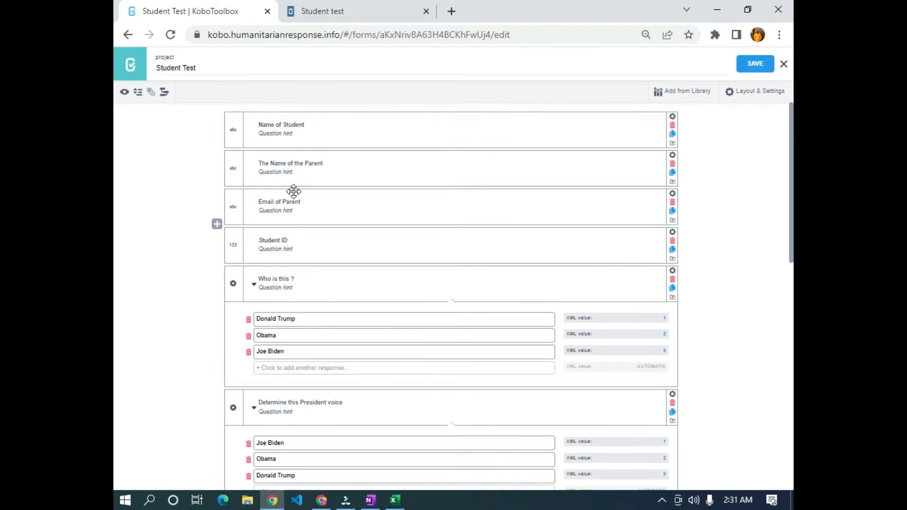
pyautogui.scroll(-3, 303, 278)
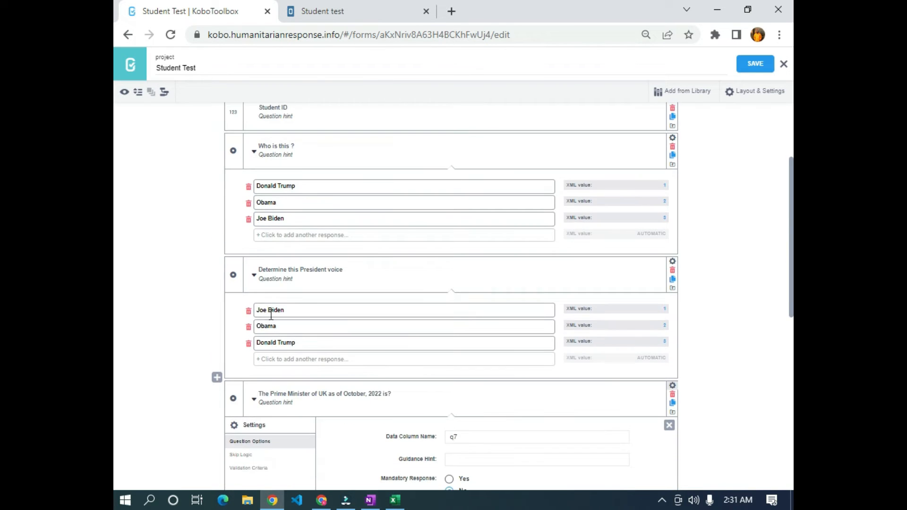
pyautogui.hotkey('alt', 'Tab')
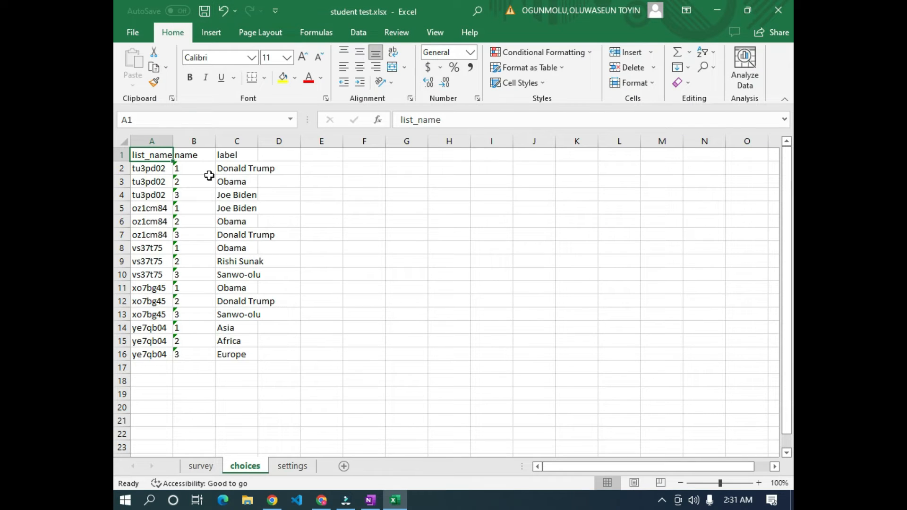
pyautogui.hotkey('alt', 'Tab')
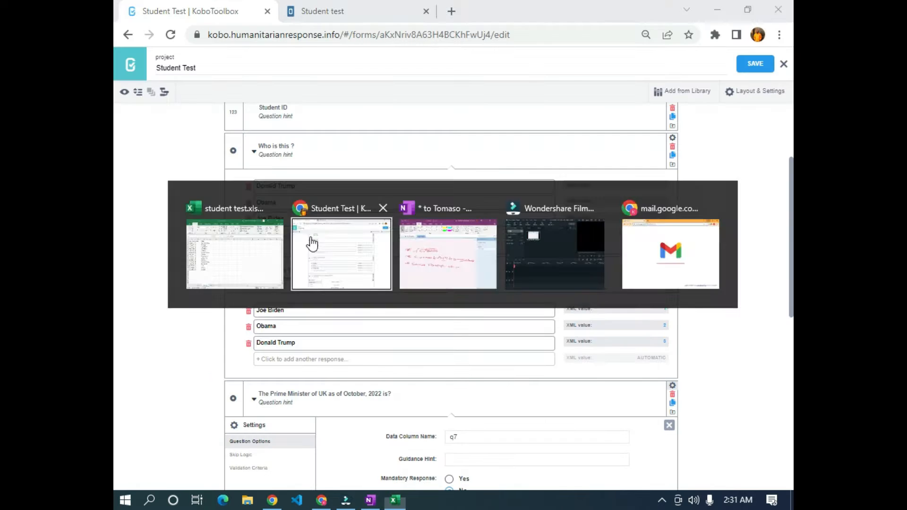
pyautogui.scroll(1, 262, 231)
pyautogui.scroll(1, 267, 221)
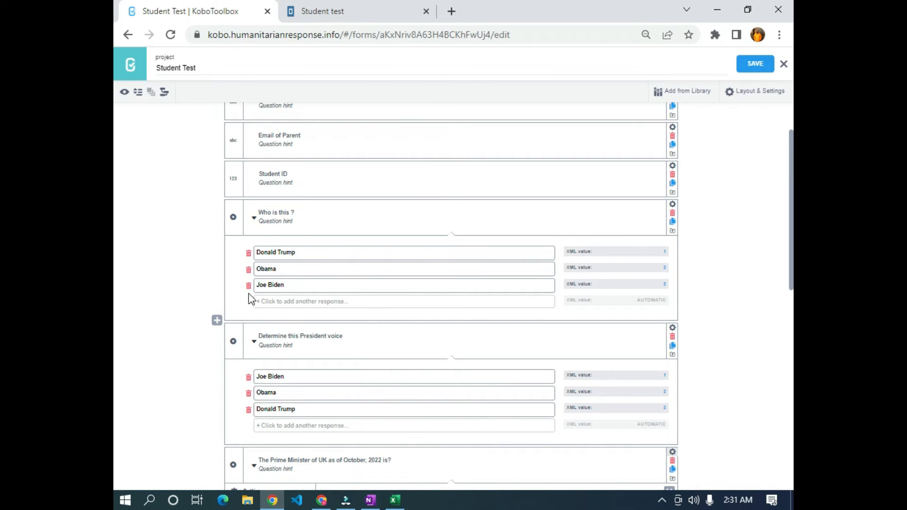
pyautogui.hotkey('alt', 'Tab')
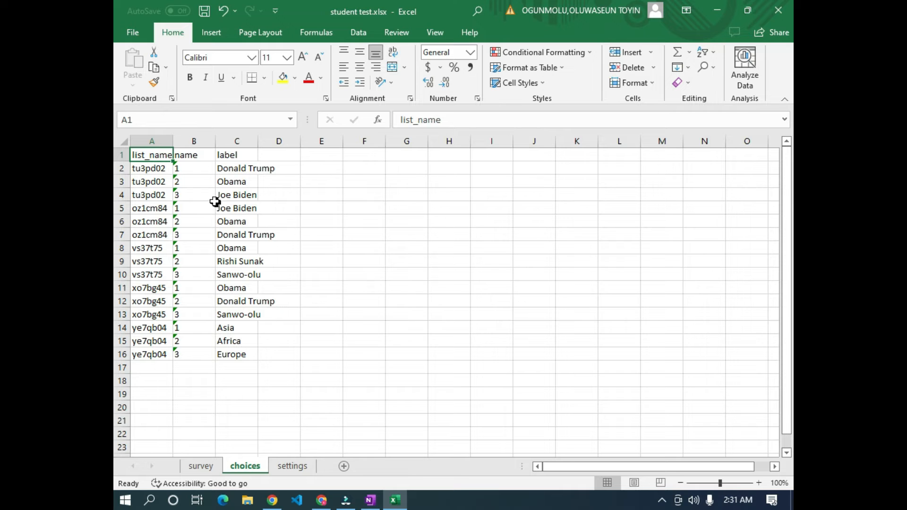
pyautogui.hotkey('alt', 'Tab')
pyautogui.scroll(-3, 246, 302)
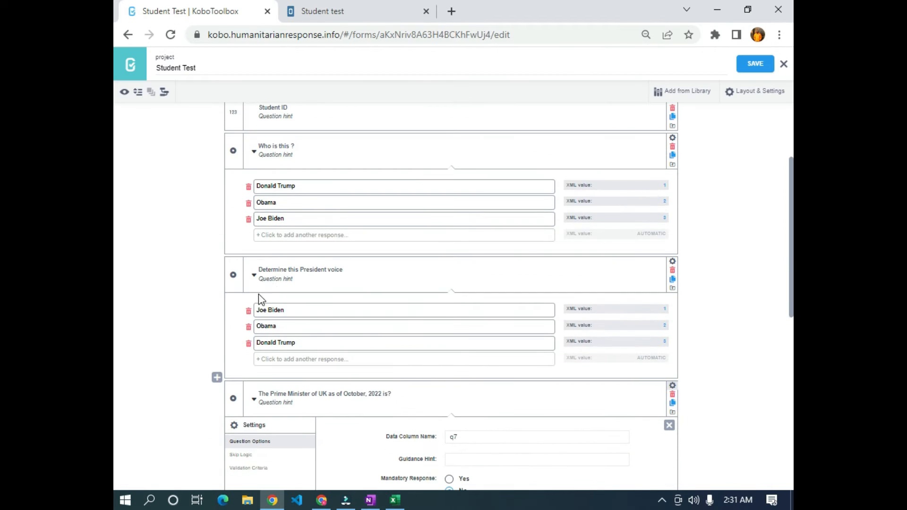
pyautogui.scroll(-3, 259, 308)
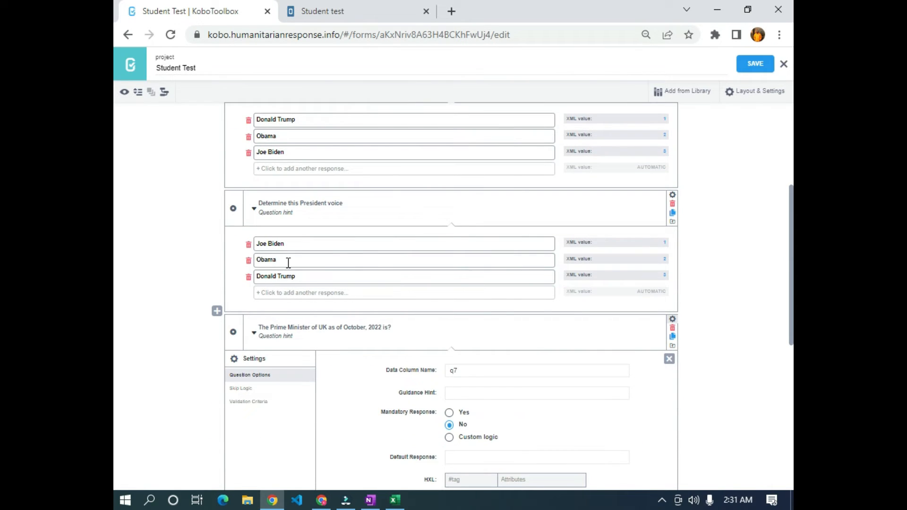
pyautogui.hotkey('alt', 'Tab')
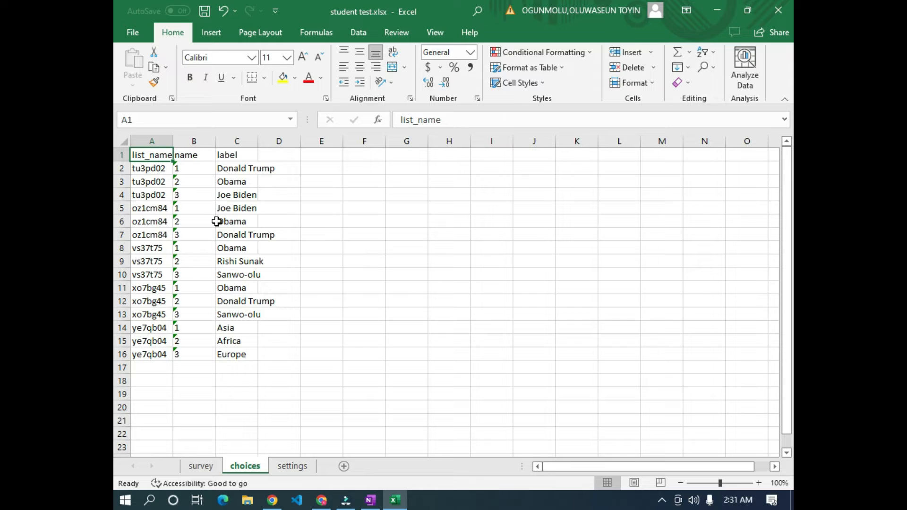
pyautogui.hotkey('alt', 'Tab')
pyautogui.scroll(-5, 289, 371)
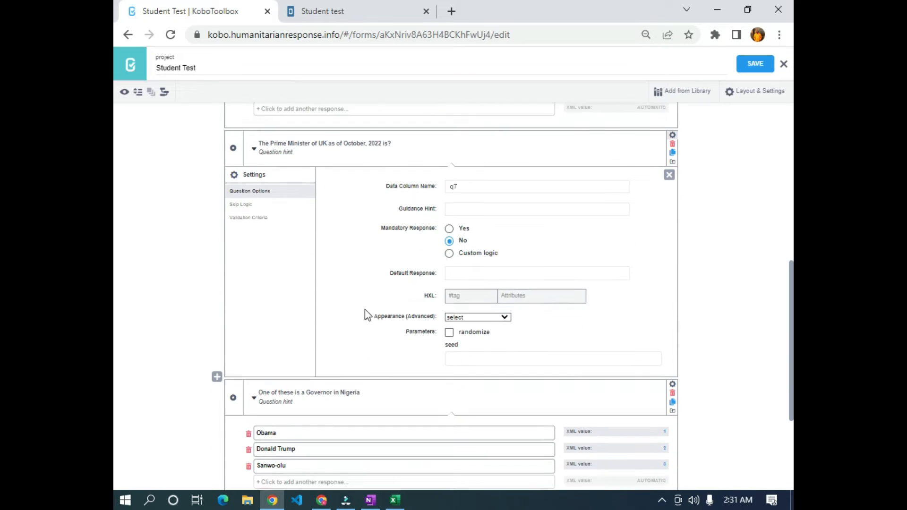
# - Close the Prime Minister settings and show its options Obama, Rishi Sunak, Sanwo-olu
pyautogui.click(669, 159)
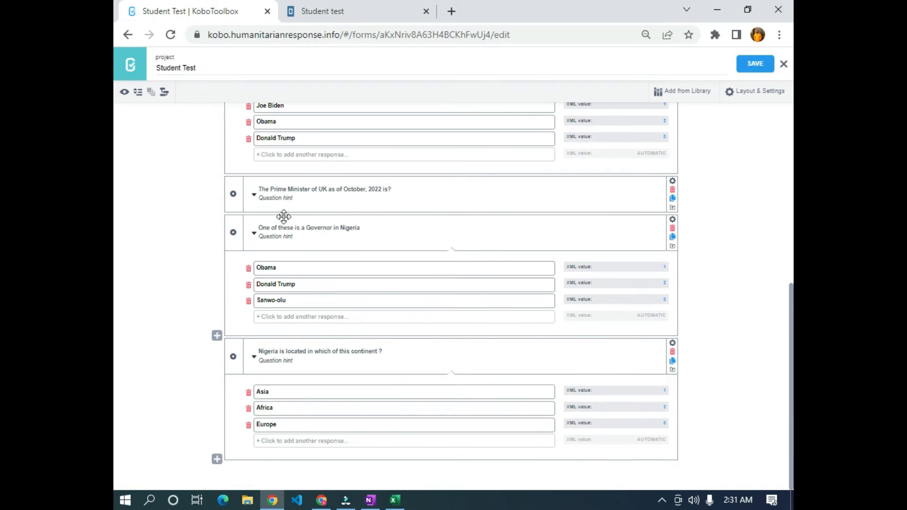
pyautogui.click(256, 193)
pyautogui.scroll(2, 266, 309)
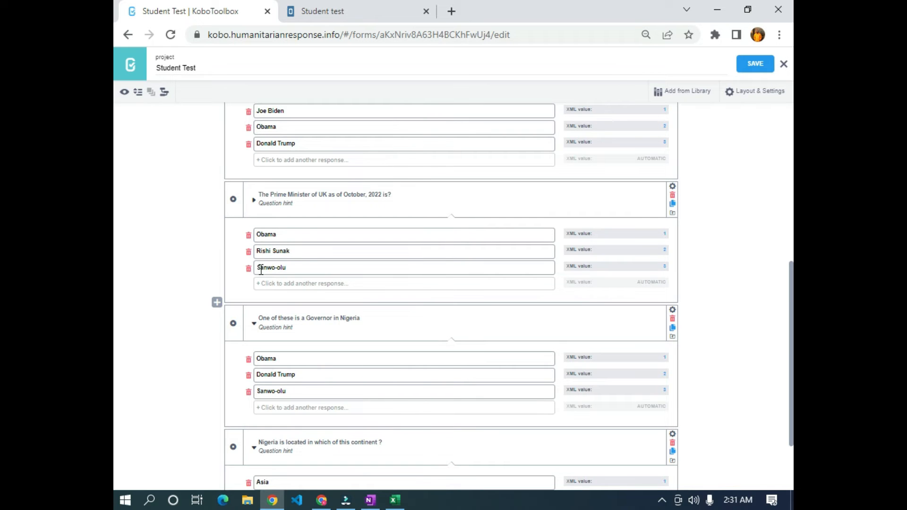
pyautogui.hotkey('alt', 'Tab')
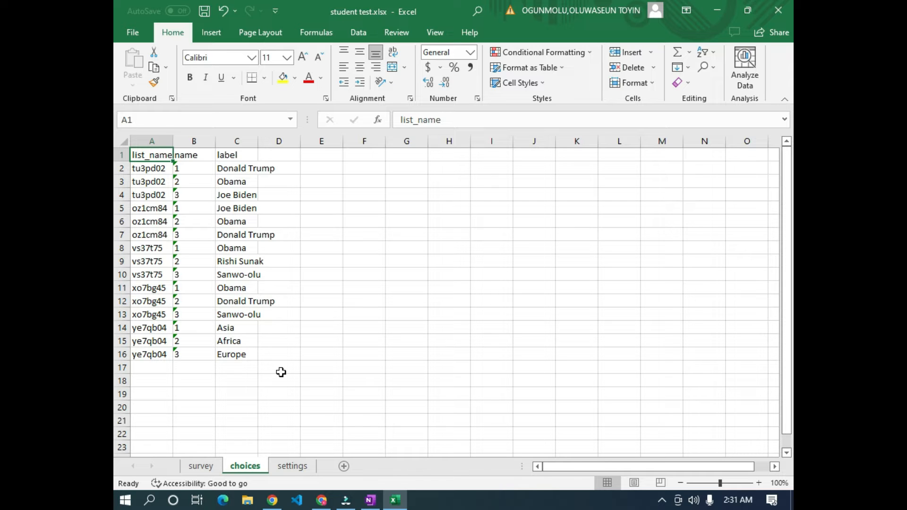
# - Return to the survey sheet and widen the calculation column so its value fits
pyautogui.click(201, 466)
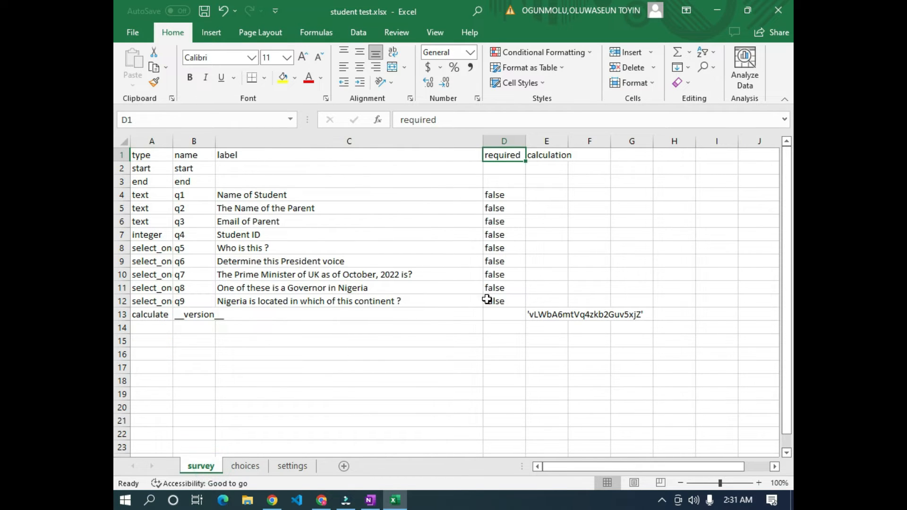
pyautogui.click(597, 157)
pyautogui.click(147, 158)
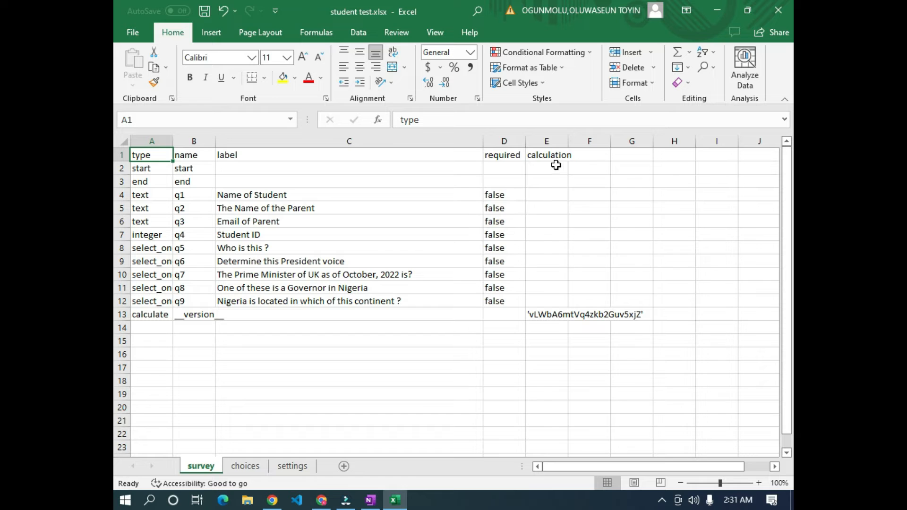
pyautogui.click(593, 155)
pyautogui.moveTo(570, 143); pyautogui.dragTo(655, 141)
pyautogui.keyDown('ctrl'); pyautogui.scroll(2, 632, 170); pyautogui.keyUp('ctrl')
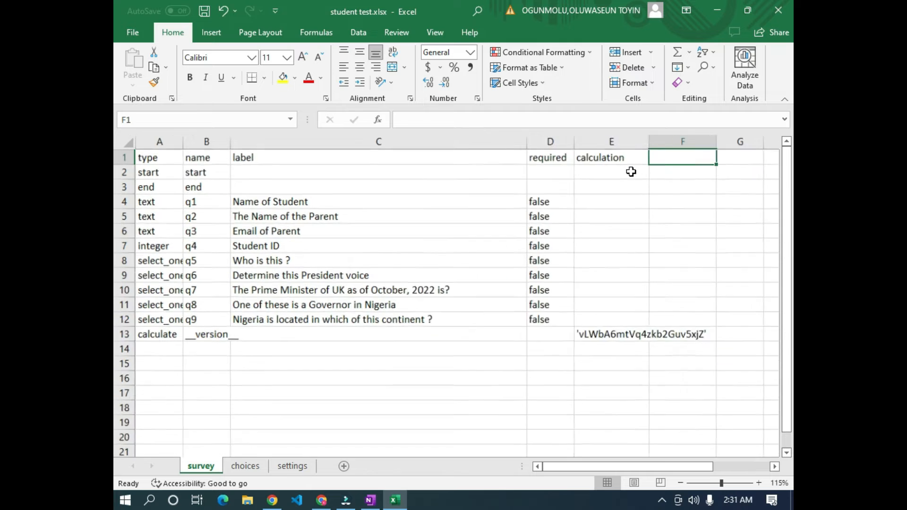
pyautogui.moveTo(613, 466); pyautogui.dragTo(636, 466)
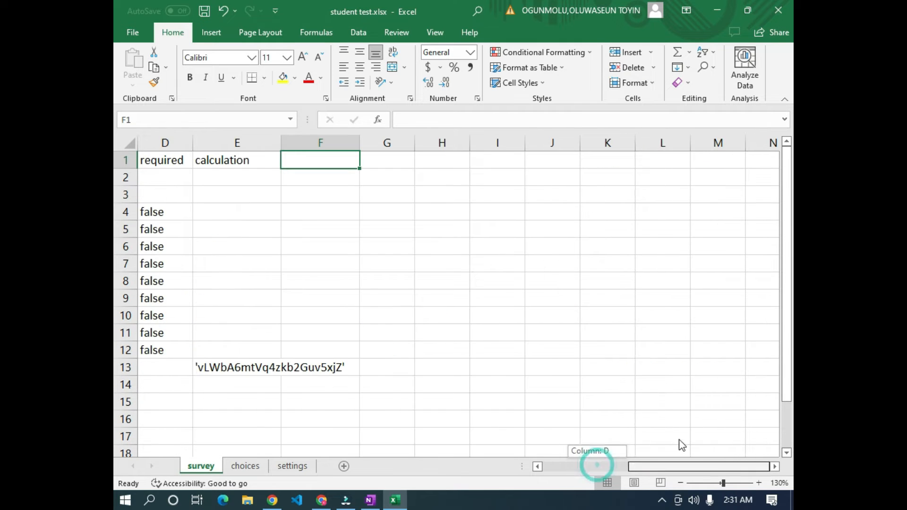
# - Enter the header media::image in cell F1 of the survey sheet
pyautogui.click(332, 160)
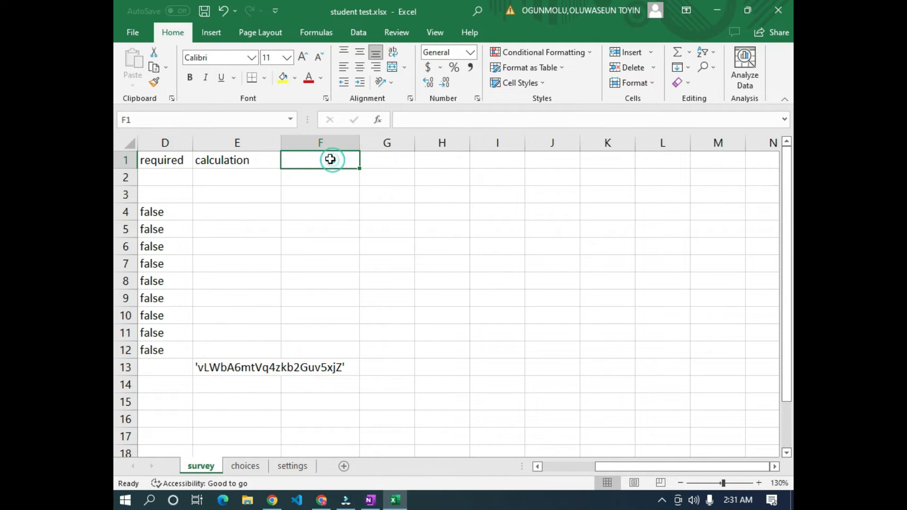
pyautogui.doubleClick(295, 163)
pyautogui.write('media:')
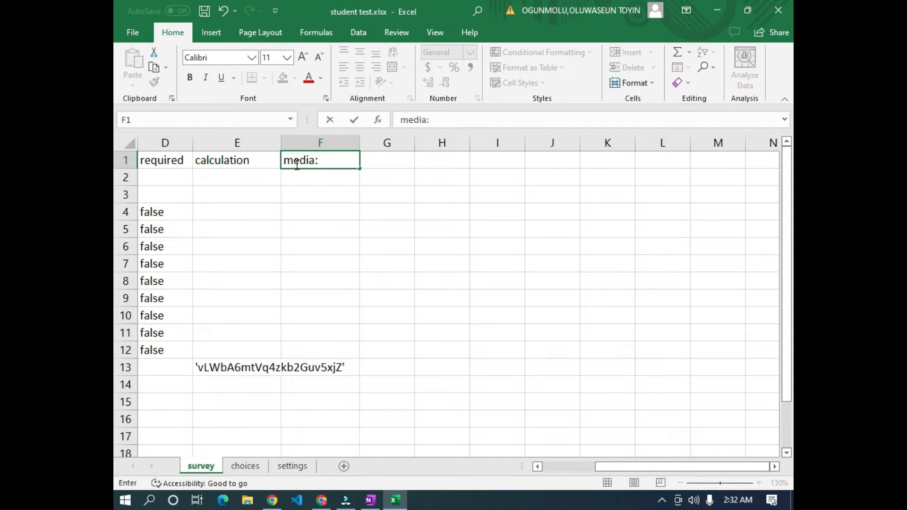
pyautogui.write(':image')
pyautogui.click(326, 229)
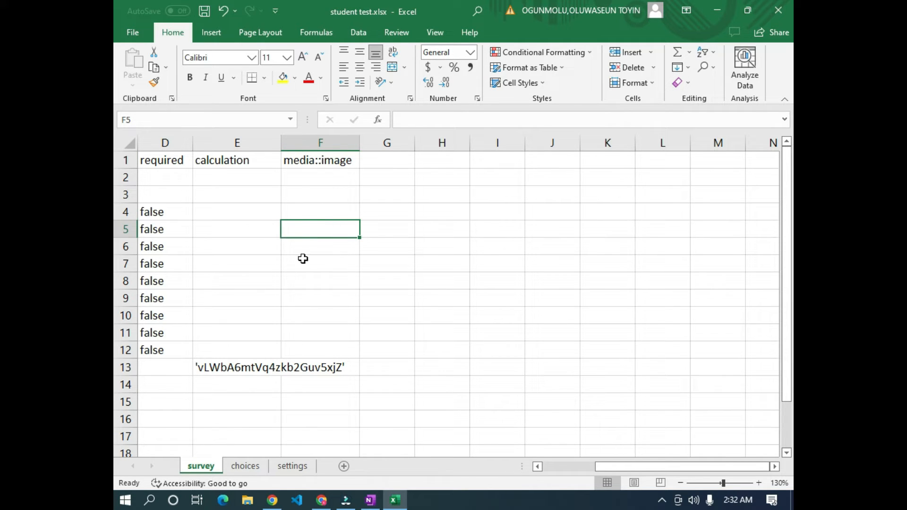
pyautogui.moveTo(620, 470); pyautogui.dragTo(608, 465)
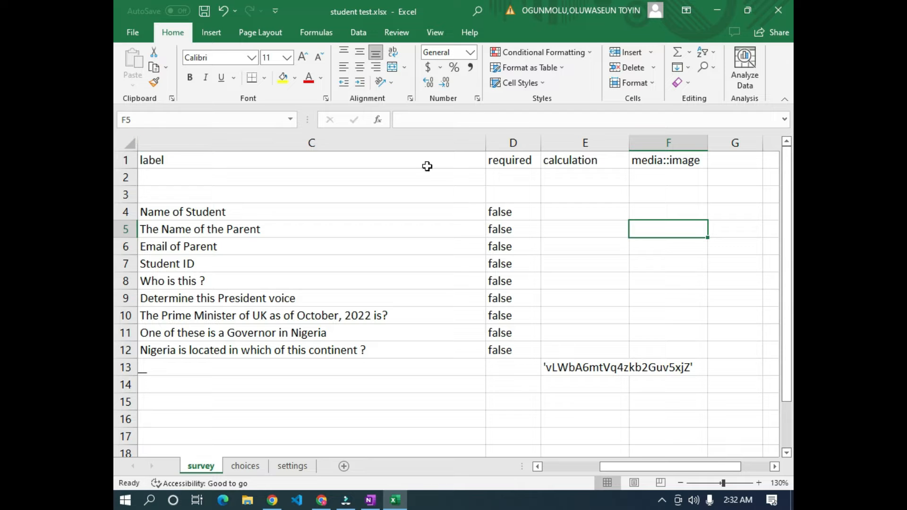
# - Widen columns G and H and enter media::audio in G1 and media::video in H1
pyautogui.moveTo(622, 467); pyautogui.dragTo(646, 462)
pyautogui.moveTo(415, 140); pyautogui.dragTo(454, 139)
pyautogui.click(391, 161)
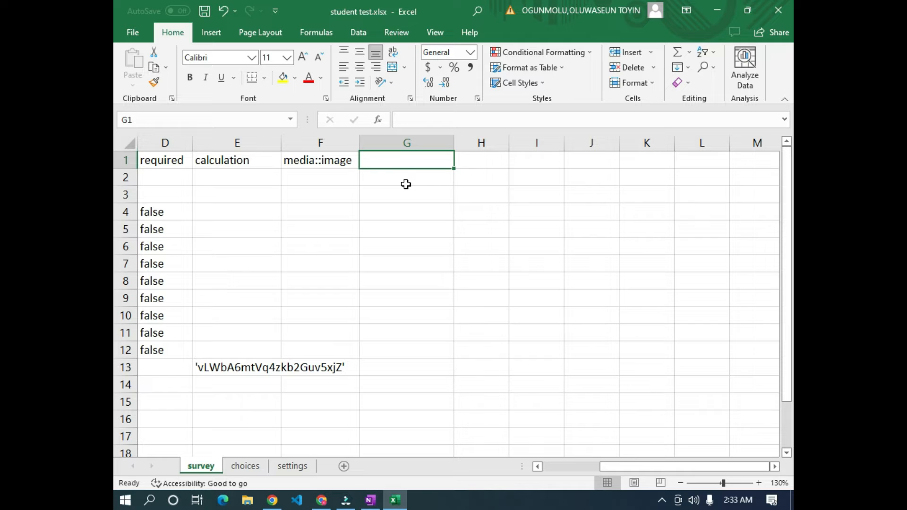
pyautogui.write('media::audio')
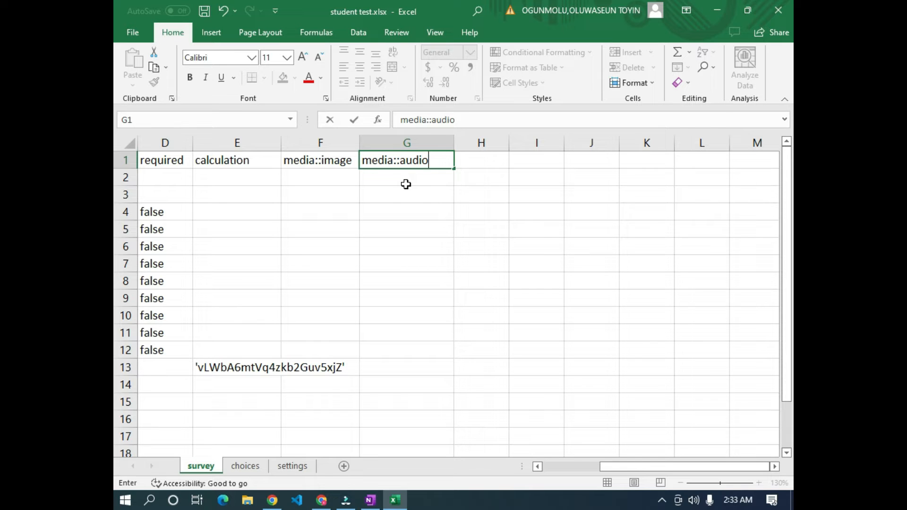
pyautogui.press('Tab')
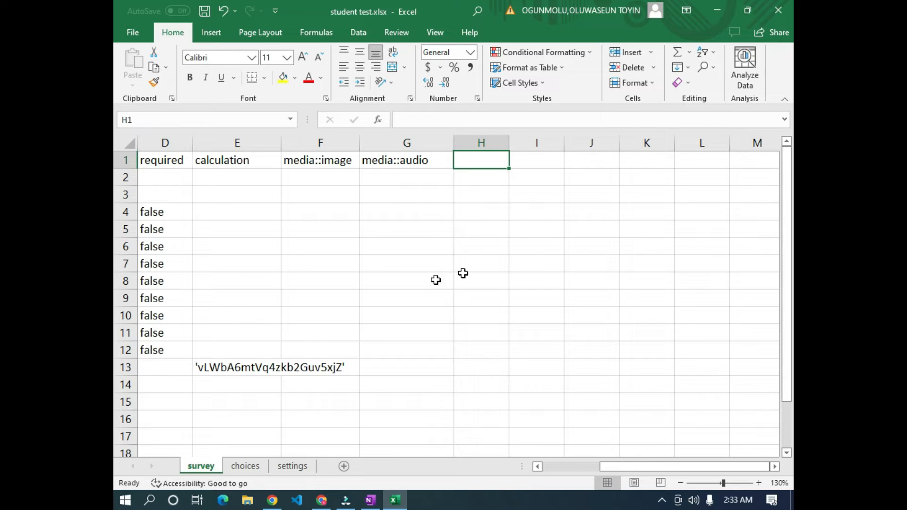
pyautogui.moveTo(510, 142); pyautogui.dragTo(569, 141)
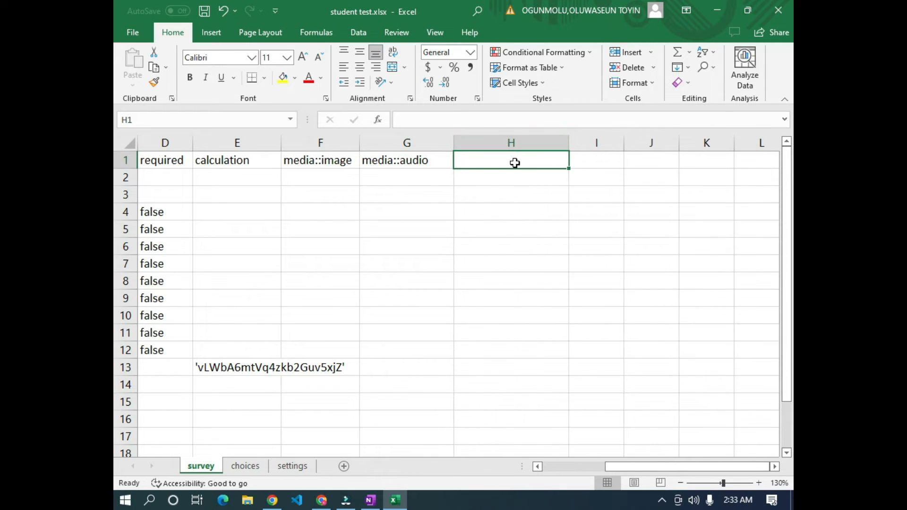
pyautogui.write('media')
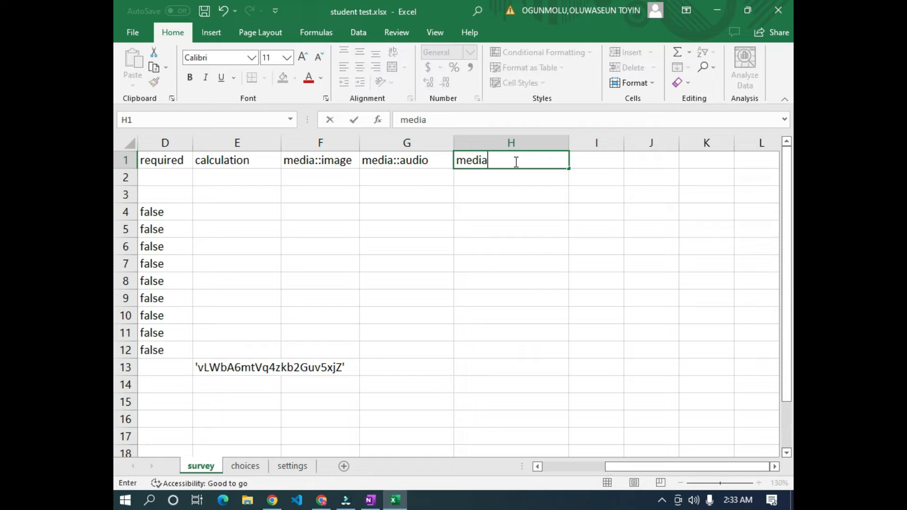
pyautogui.write('::video')
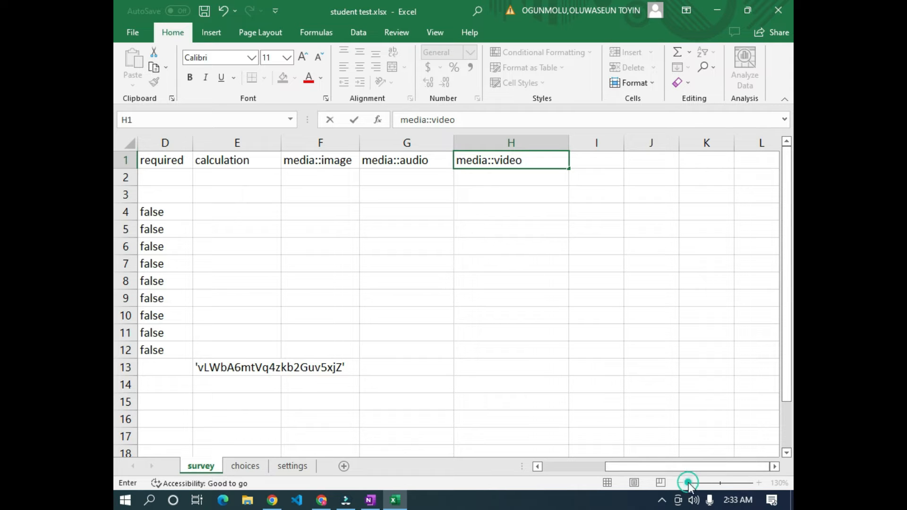
pyautogui.click(381, 267)
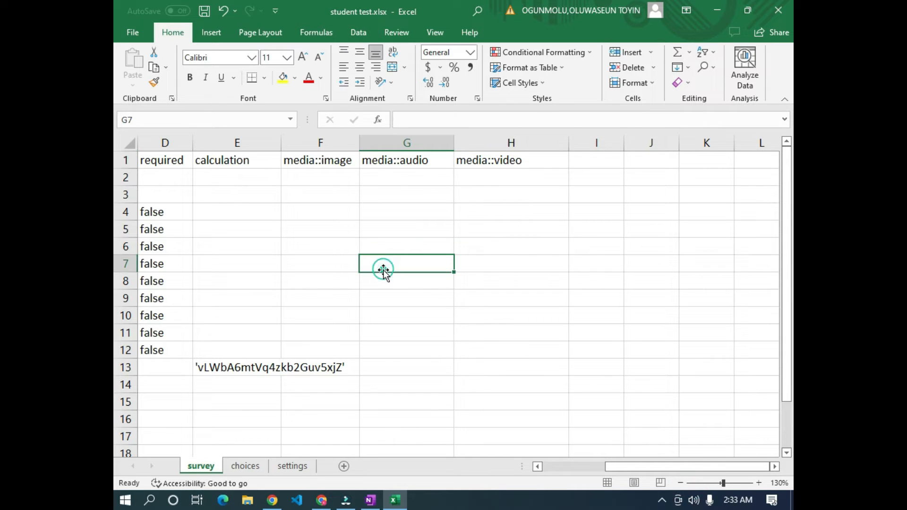
# - Verify the media::image, media::audio and media::video headers in F1 to H1
pyautogui.click(325, 164)
pyautogui.click(388, 161)
pyautogui.click(487, 161)
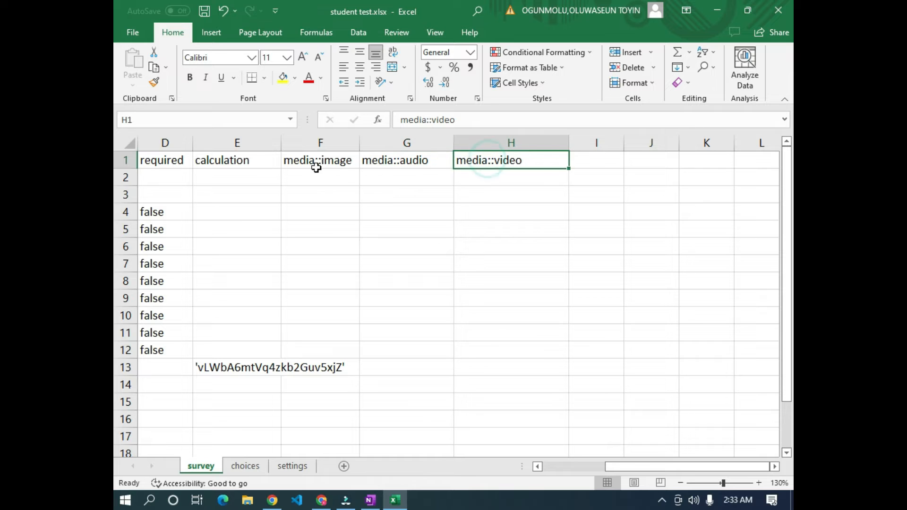
pyautogui.click(301, 160)
pyautogui.click(391, 162)
pyautogui.click(499, 160)
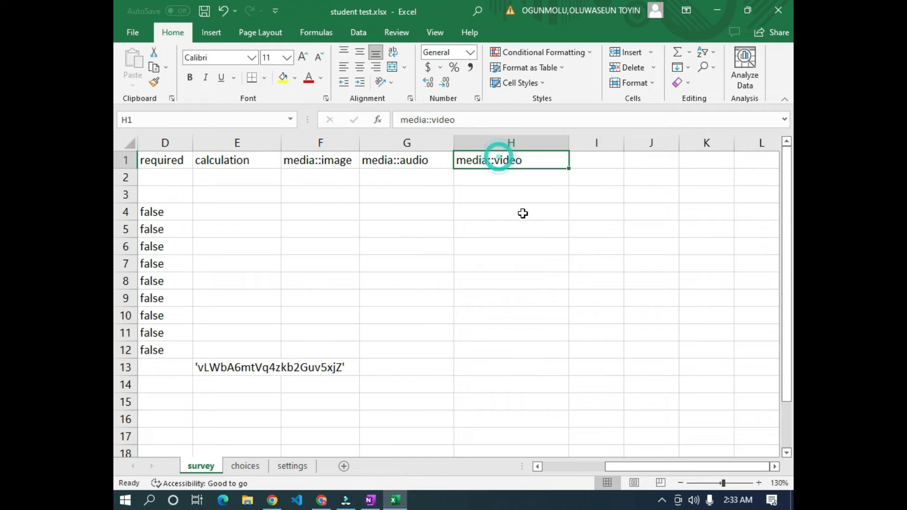
pyautogui.scroll(-4, 637, 422)
pyautogui.scroll(3, 636, 420)
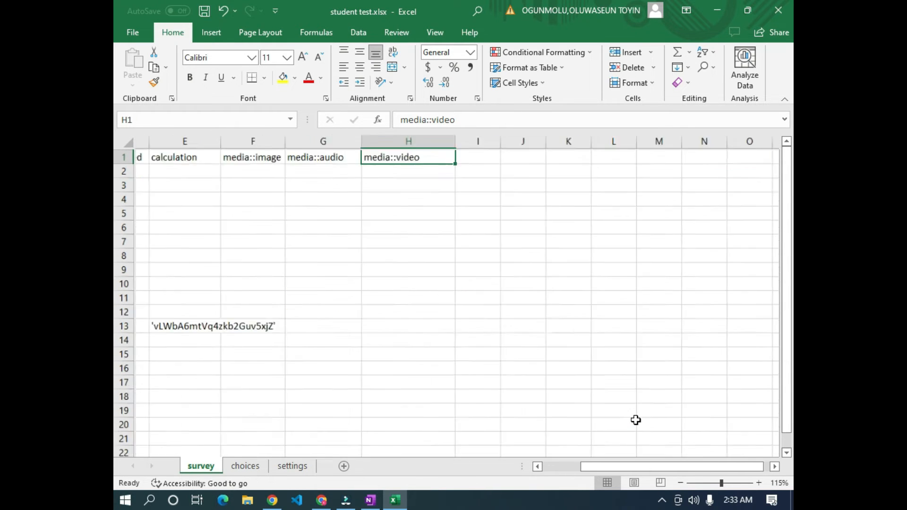
# - Copy the three media headers F1:H1 from the survey sheet
pyautogui.moveTo(283, 159); pyautogui.dragTo(441, 157)
pyautogui.hotkey('ctrl', 'c')
pyautogui.moveTo(660, 467); pyautogui.dragTo(681, 466)
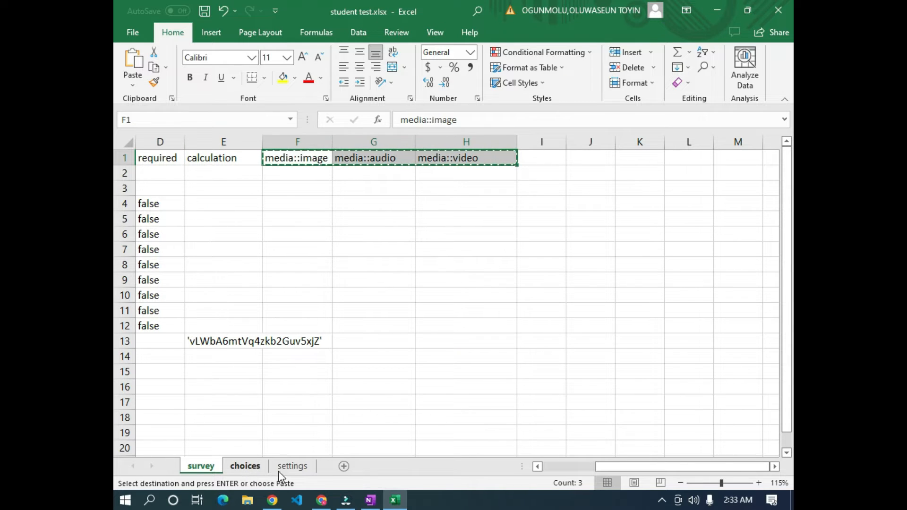
# - Paste the media headers into D1:F1 of the choices sheet
pyautogui.click(245, 466)
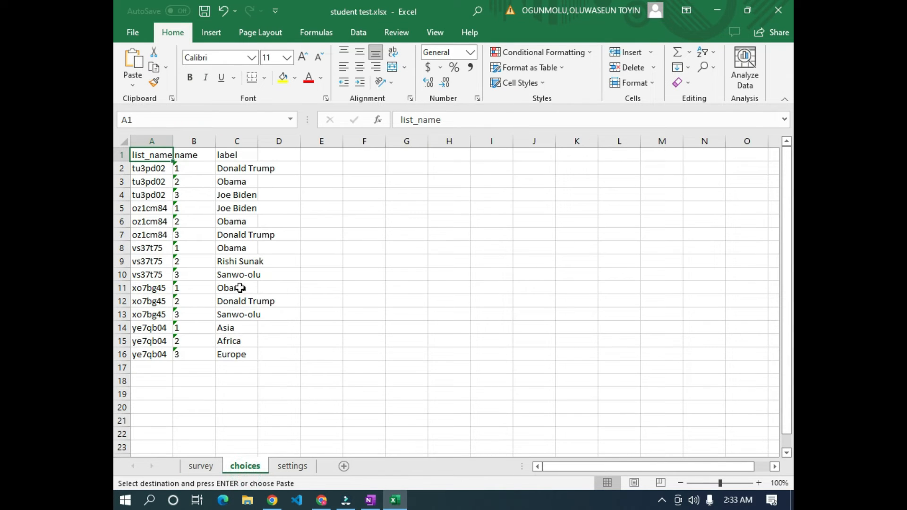
pyautogui.click(191, 154)
pyautogui.click(236, 154)
pyautogui.click(281, 156)
pyautogui.rightClick(281, 156)
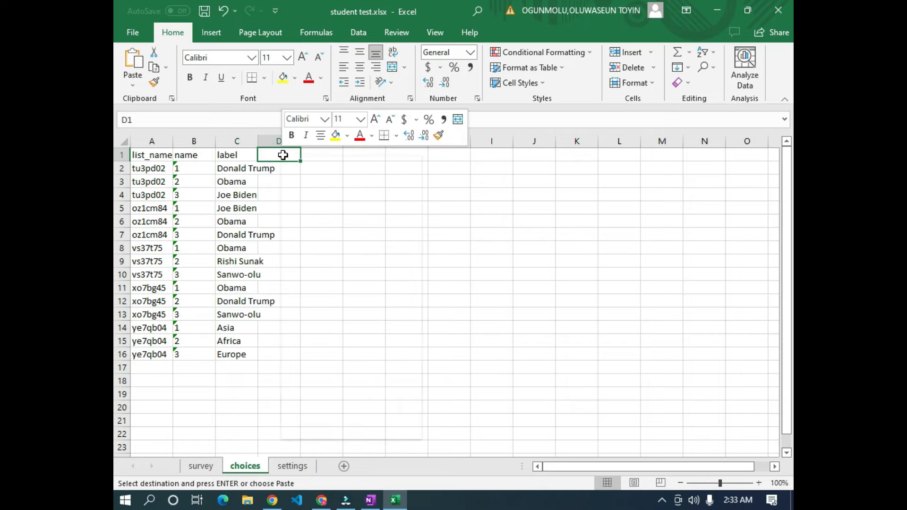
pyautogui.click(333, 214)
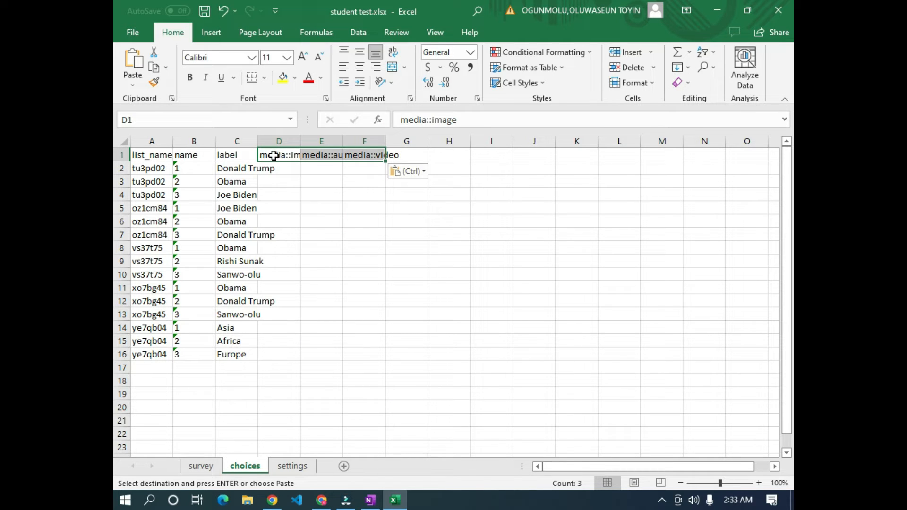
pyautogui.click(274, 156)
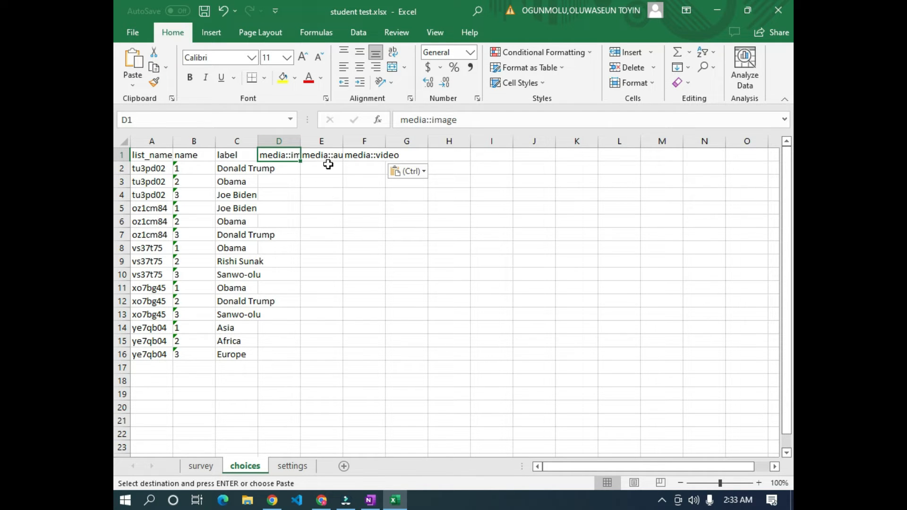
pyautogui.click(372, 189)
pyautogui.click(371, 208)
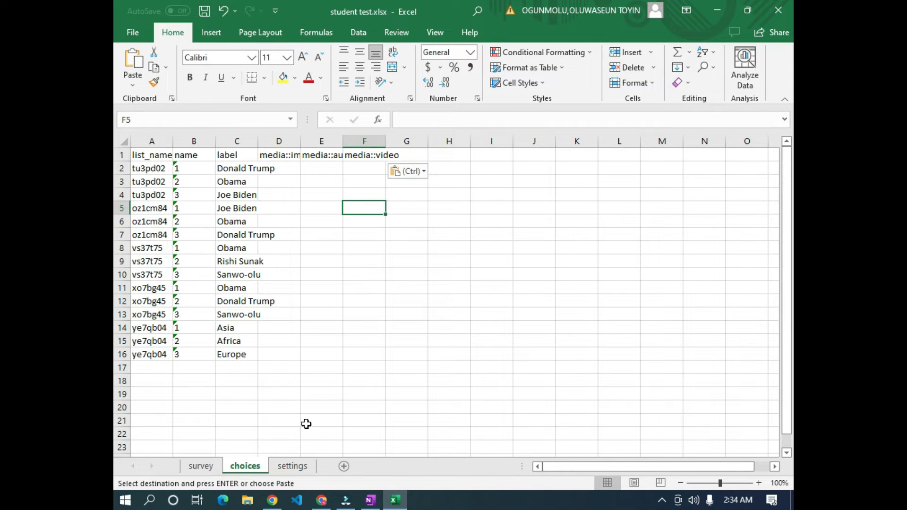
# - Return to the survey sheet and select the 'Who is this ?' question label
pyautogui.click(201, 466)
pyautogui.click(333, 316)
pyautogui.moveTo(639, 466); pyautogui.dragTo(502, 417)
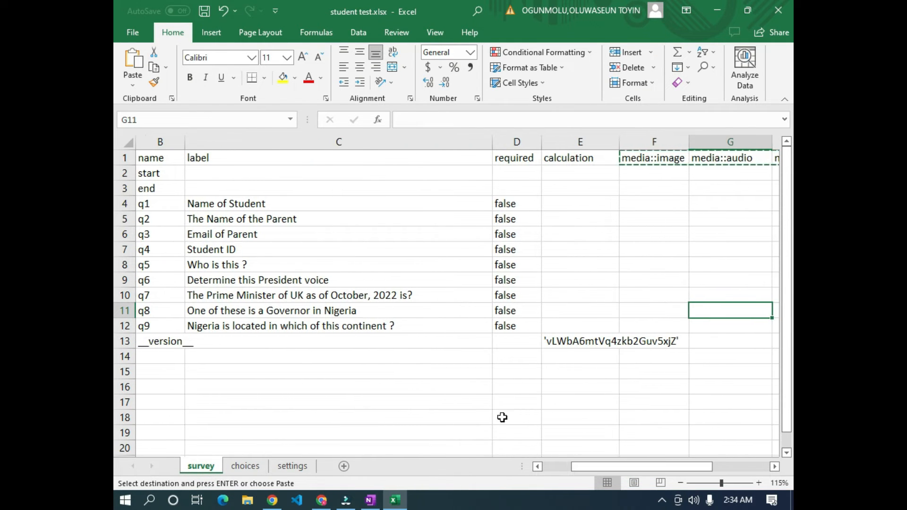
pyautogui.click(409, 352)
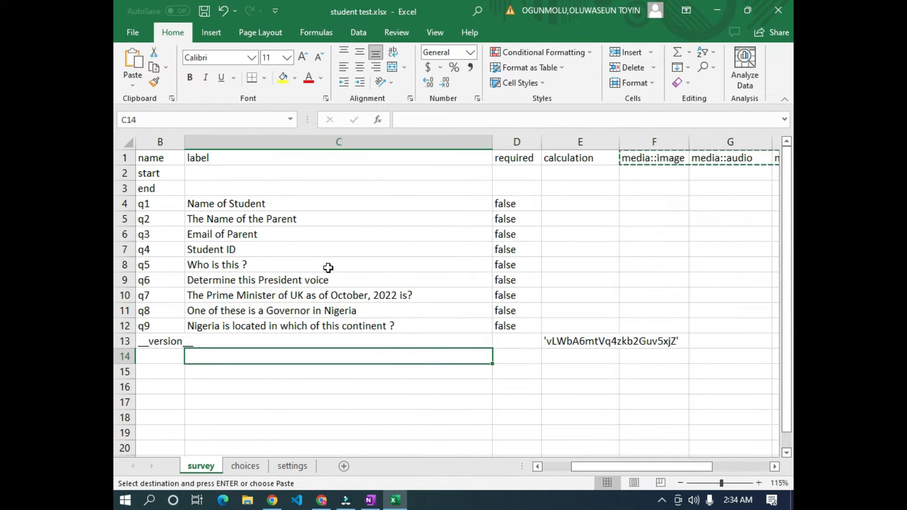
pyautogui.click(222, 261)
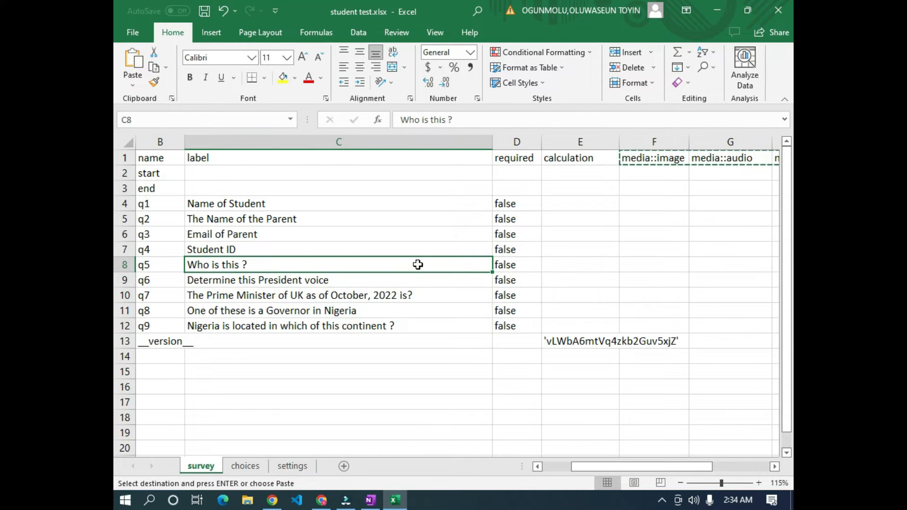
# - Save the Student Test form and go to the project's Media settings page
pyautogui.click(273, 502)
pyautogui.scroll(7, 409, 269)
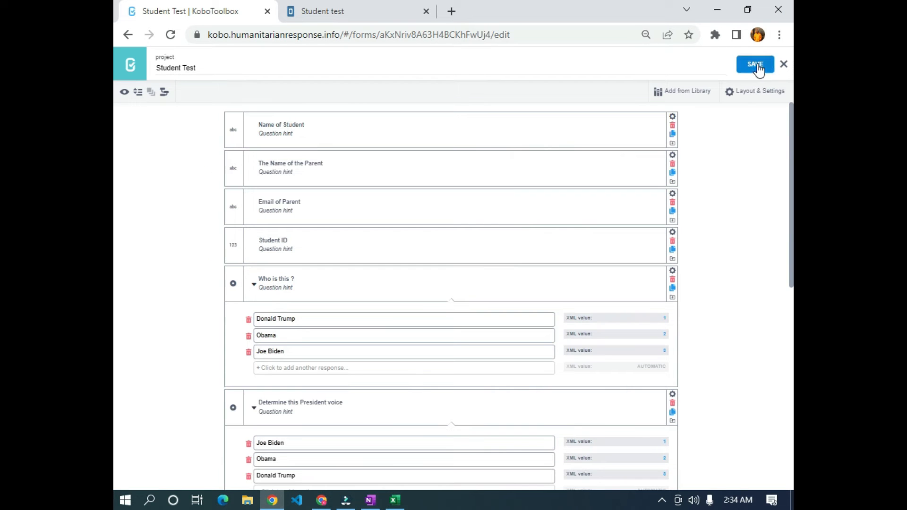
pyautogui.click(783, 65)
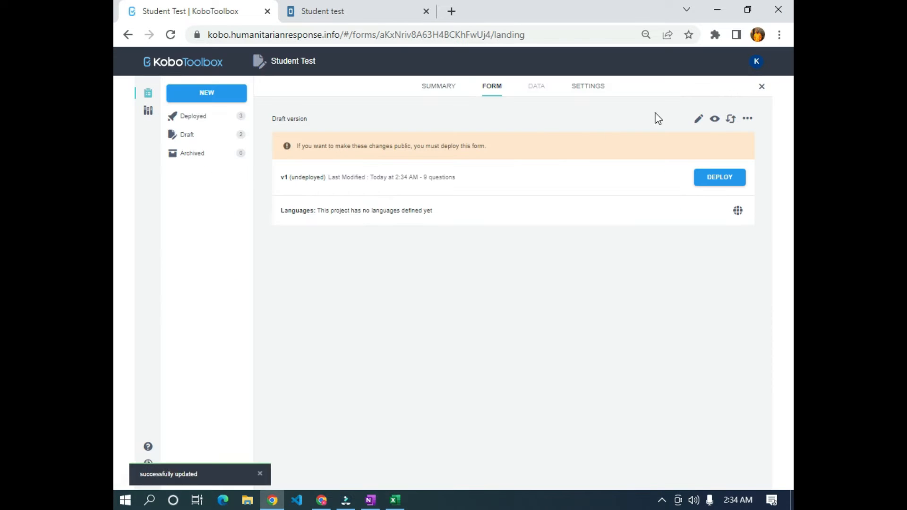
pyautogui.click(594, 90)
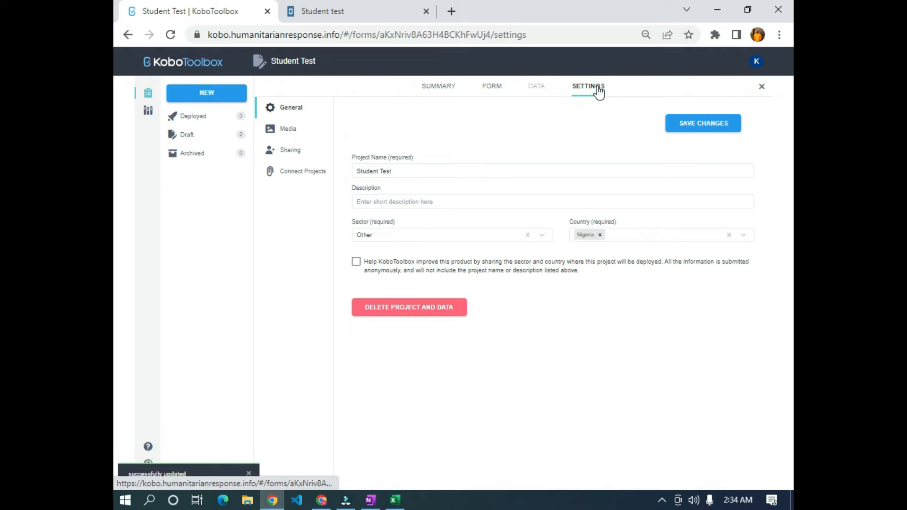
pyautogui.click(289, 128)
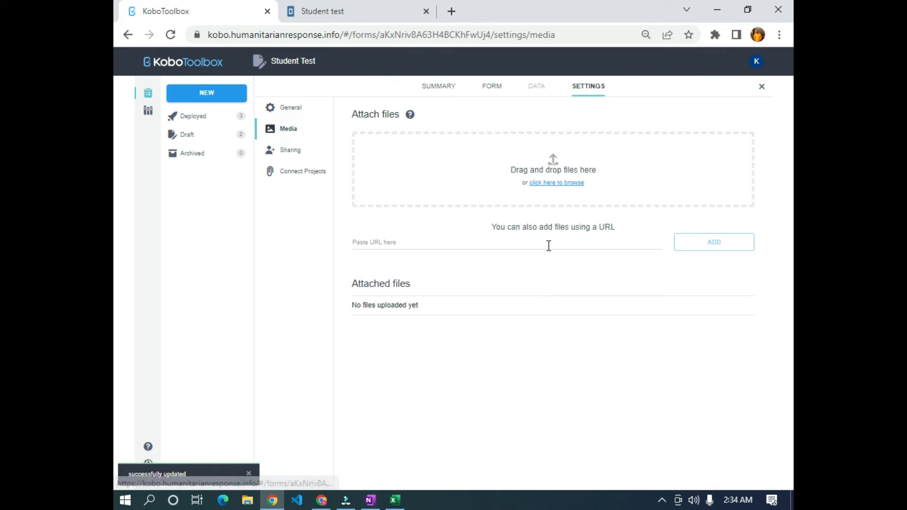
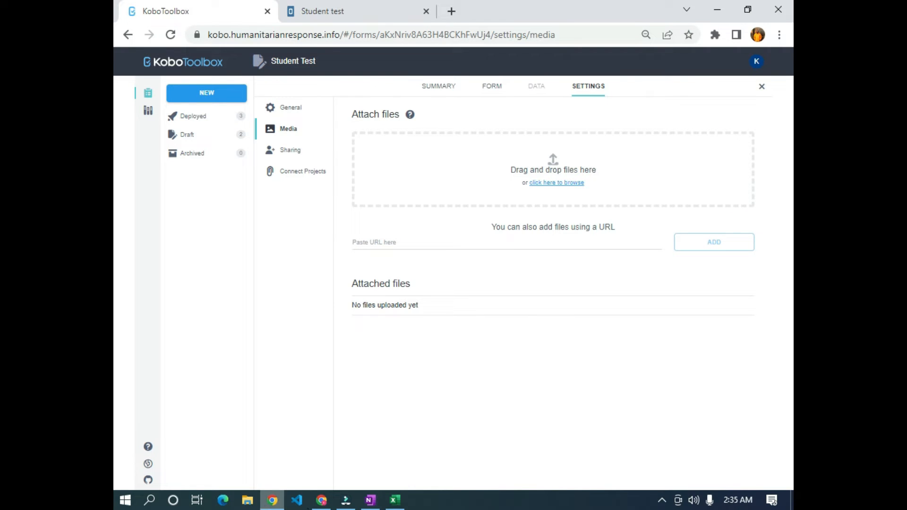
# - In a new tab, search Google for 'donald trump' and show the image results
pyautogui.click(451, 11)
pyautogui.write('donal')
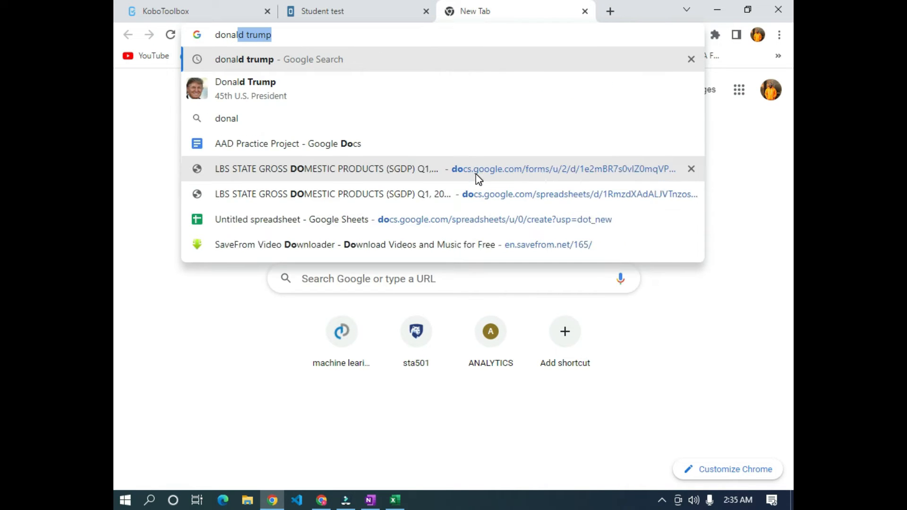
pyautogui.press('Return')
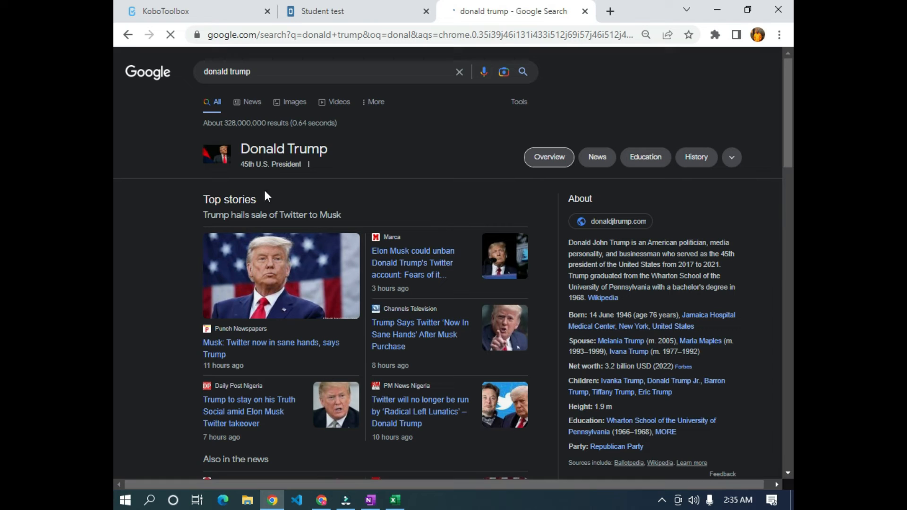
pyautogui.click(295, 102)
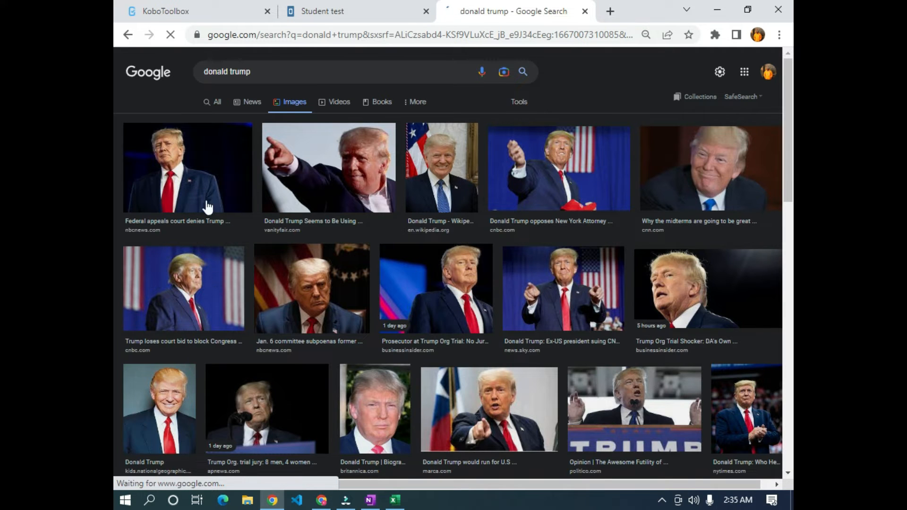
# - Save the first Donald Trump portrait to Downloads as donald.jpg
pyautogui.click(223, 173)
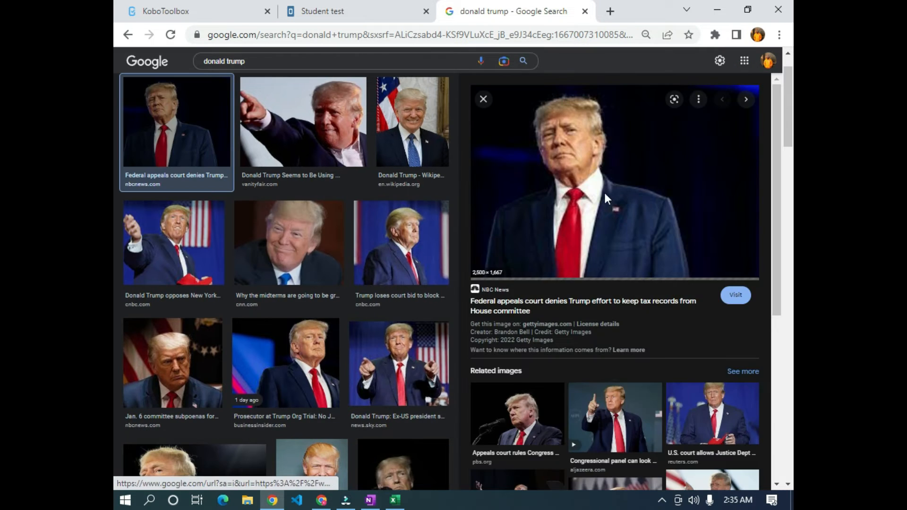
pyautogui.rightClick(604, 191)
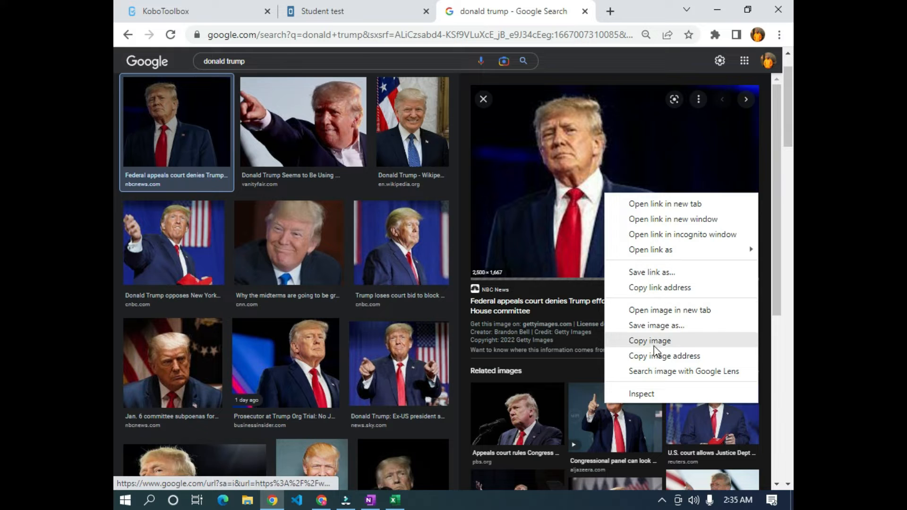
pyautogui.click(687, 331)
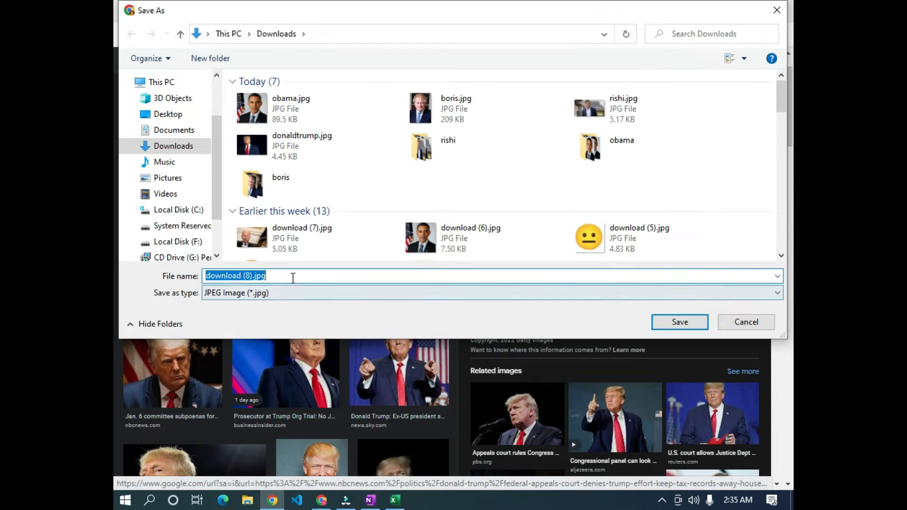
pyautogui.write('donald')
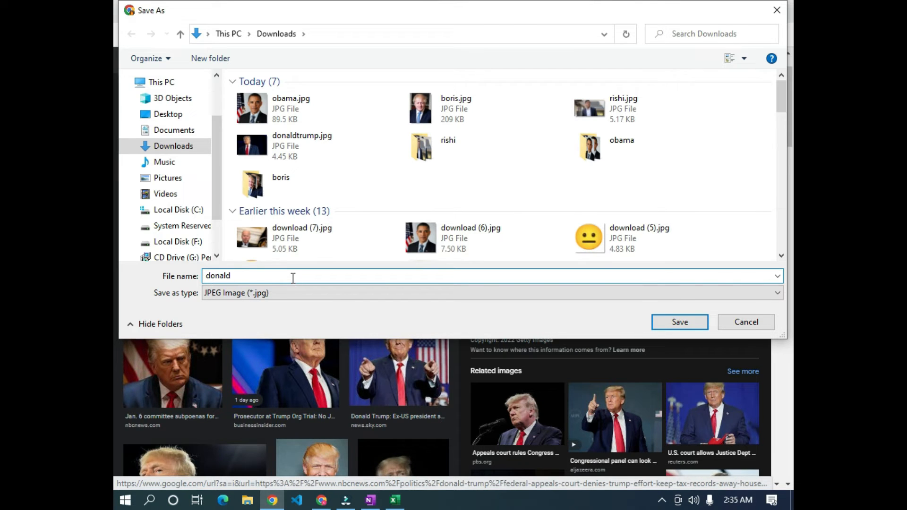
pyautogui.press('Return')
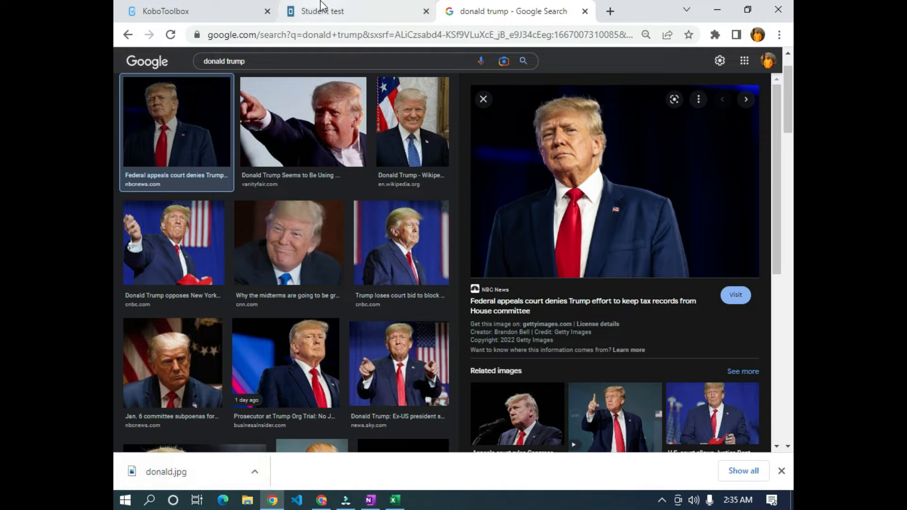
# - Close the live Student test web form tab to return to the project's Media settings
pyautogui.click(353, 11)
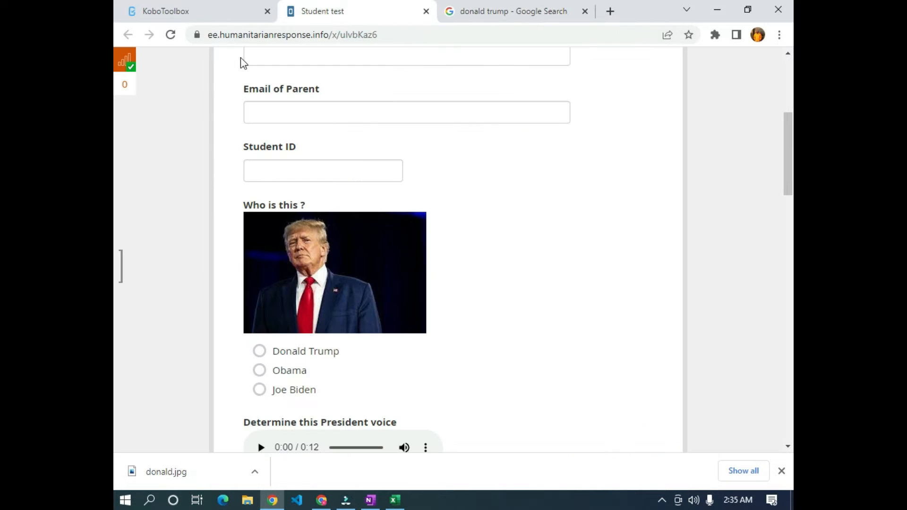
pyautogui.click(150, 20)
pyautogui.click(426, 11)
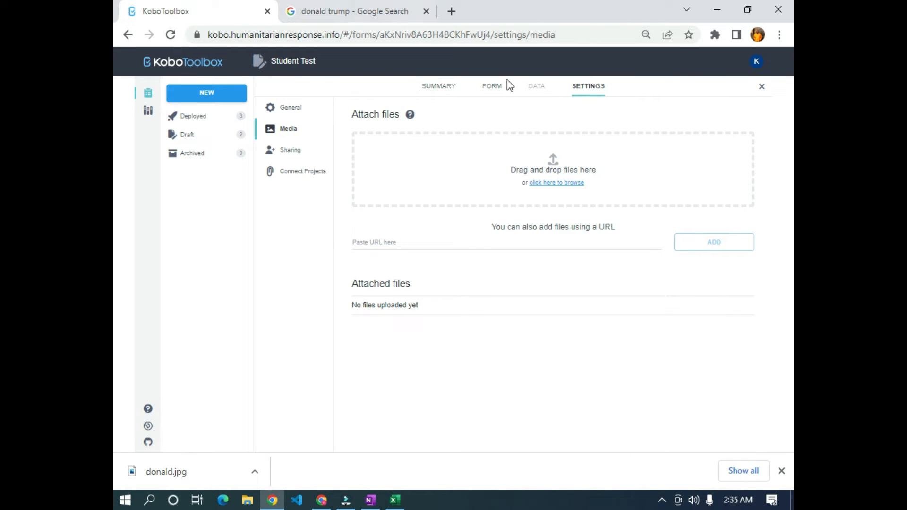
# - Upload donald.jpg to the project's attached media files and copy its file name
pyautogui.moveTo(177, 472); pyautogui.dragTo(446, 217)
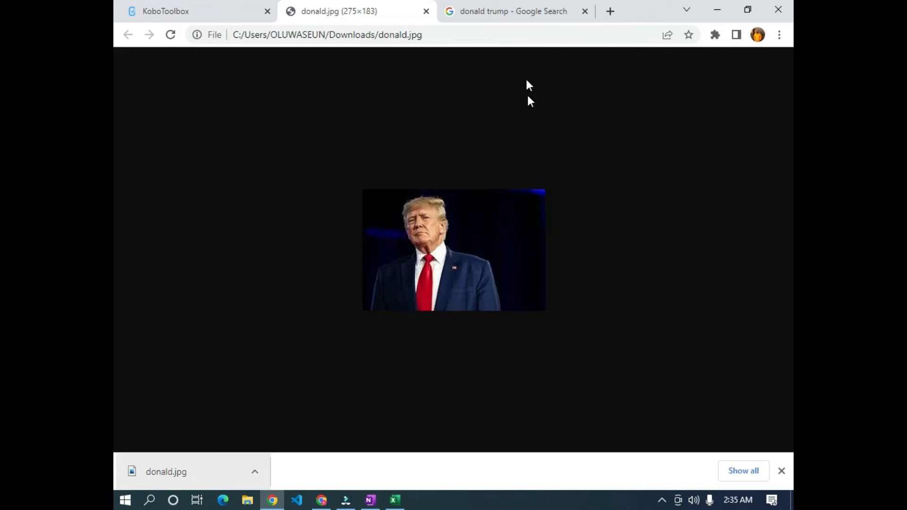
pyautogui.click(426, 11)
pyautogui.moveTo(175, 472); pyautogui.dragTo(521, 187)
pyautogui.moveTo(580, 174); pyautogui.dragTo(578, 177)
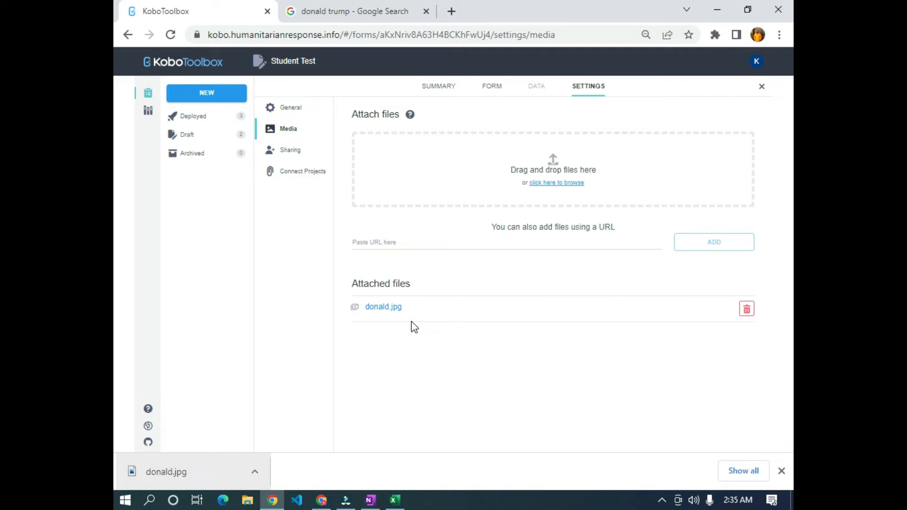
pyautogui.moveTo(404, 308); pyautogui.dragTo(367, 308)
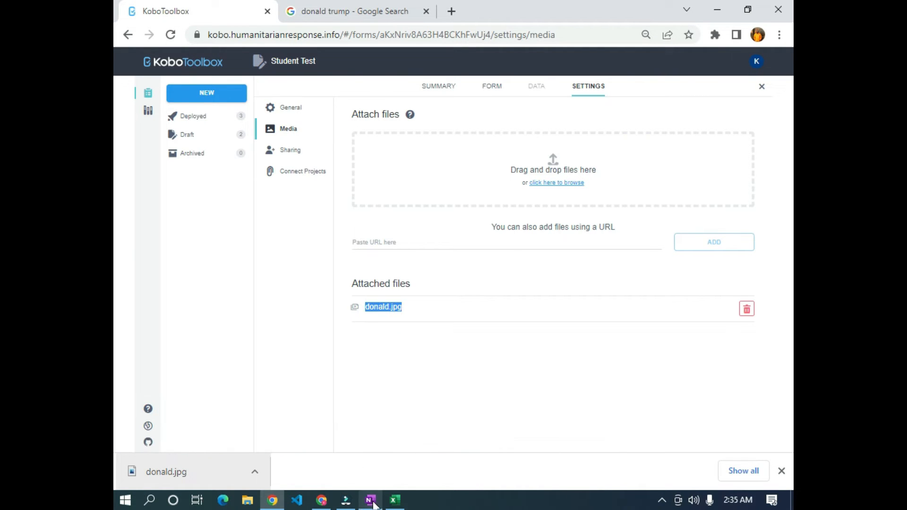
pyautogui.click(395, 500)
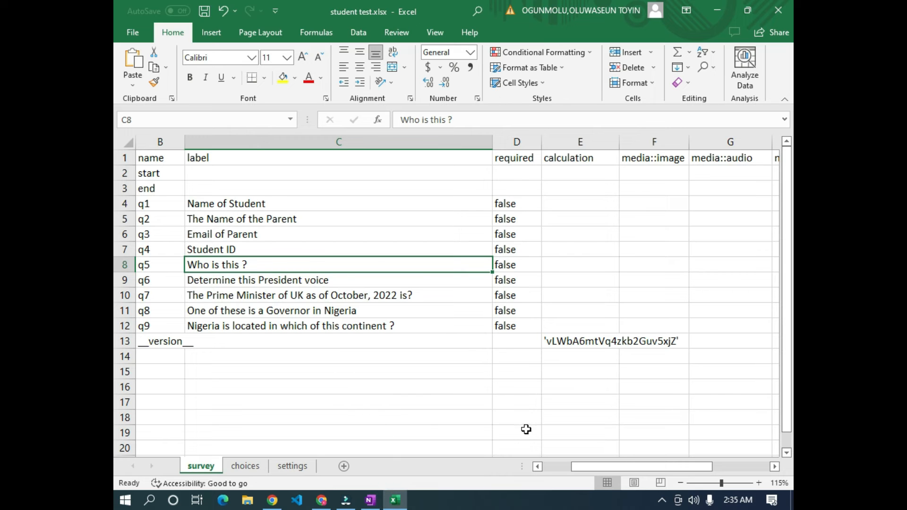
# - Paste donald.jpg into F8, the media::image cell of question q5 'Who is this ?'
pyautogui.moveTo(602, 469); pyautogui.dragTo(599, 467)
pyautogui.click(644, 261)
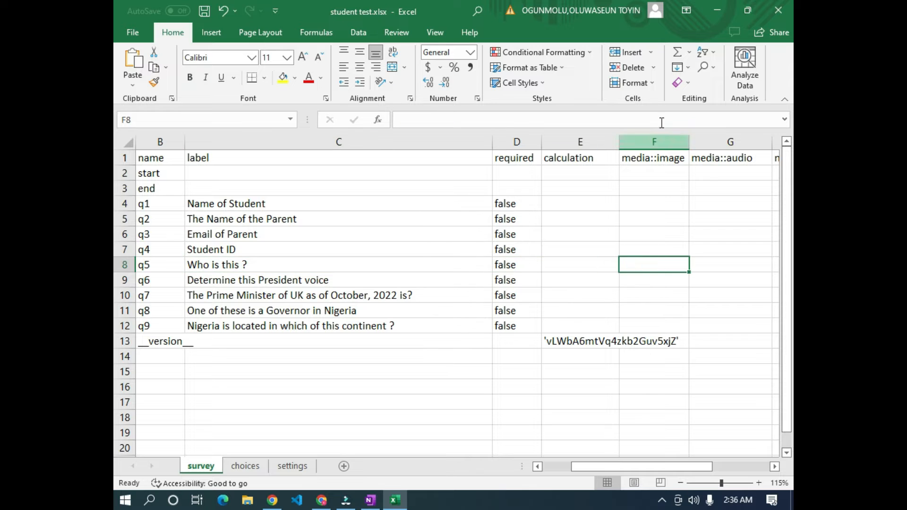
pyautogui.rightClick(659, 265)
pyautogui.click(557, 278)
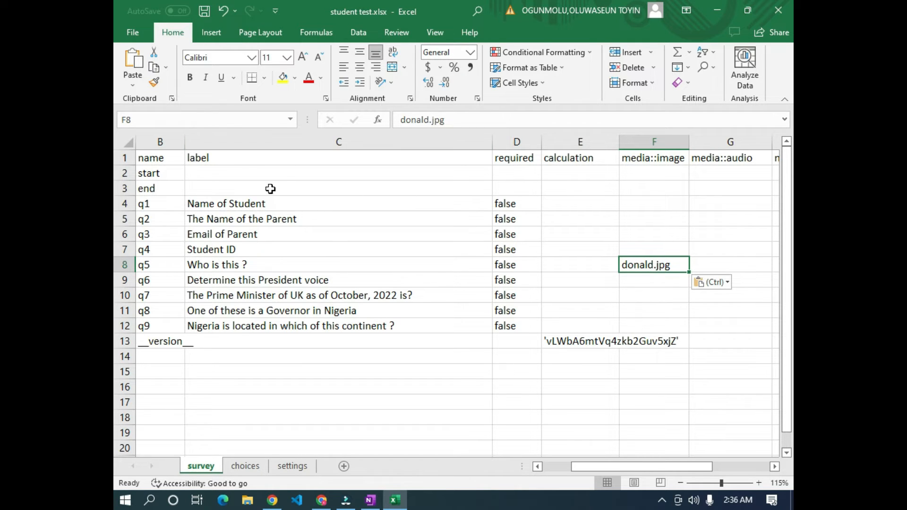
pyautogui.moveTo(608, 469); pyautogui.dragTo(586, 465)
pyautogui.click(272, 502)
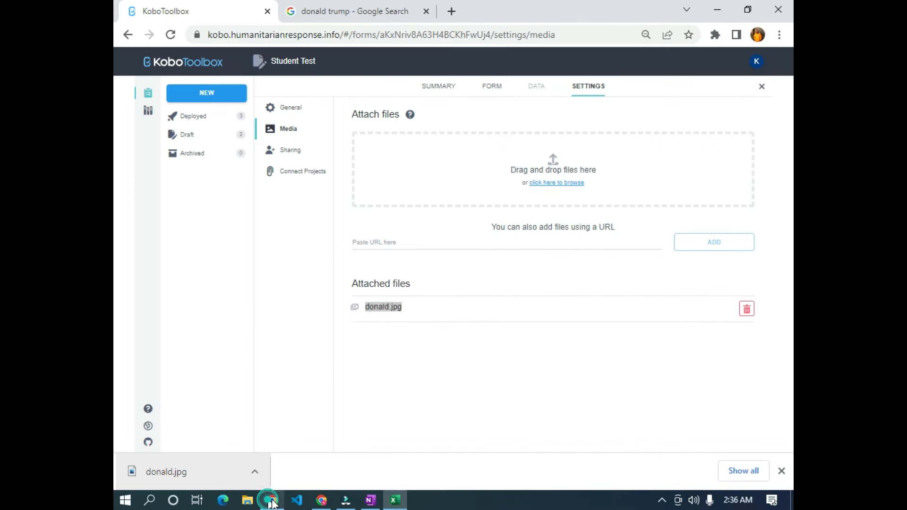
pyautogui.click(246, 501)
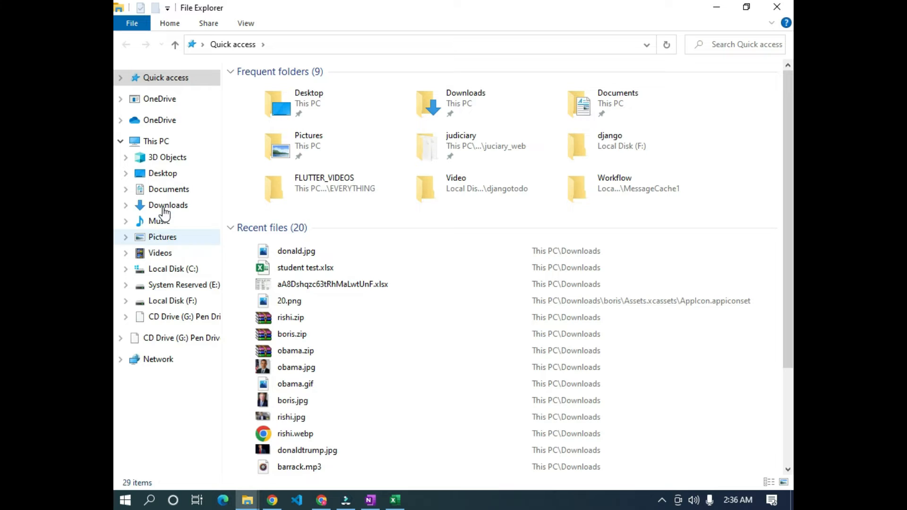
# - Show the Downloads folder in Details view and select barrack.mp3
pyautogui.click(208, 207)
pyautogui.scroll(-5, 368, 298)
pyautogui.scroll(5, 369, 298)
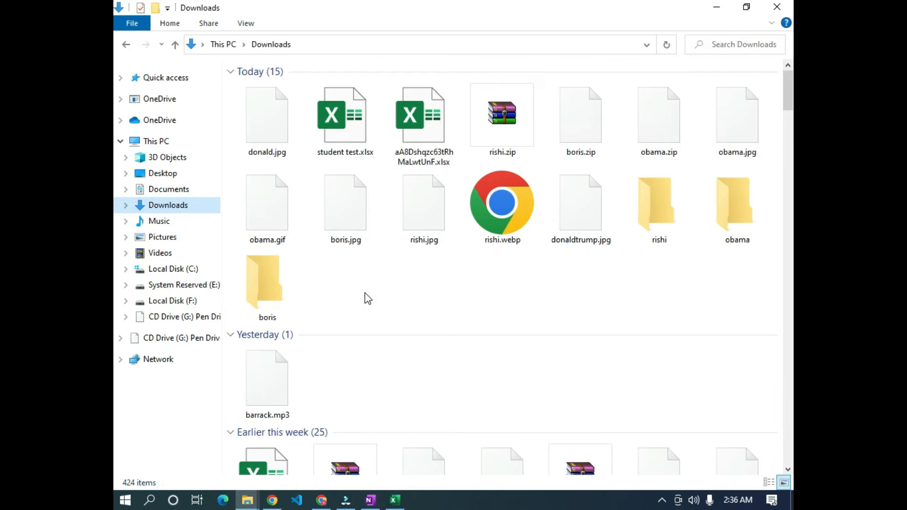
pyautogui.click(772, 482)
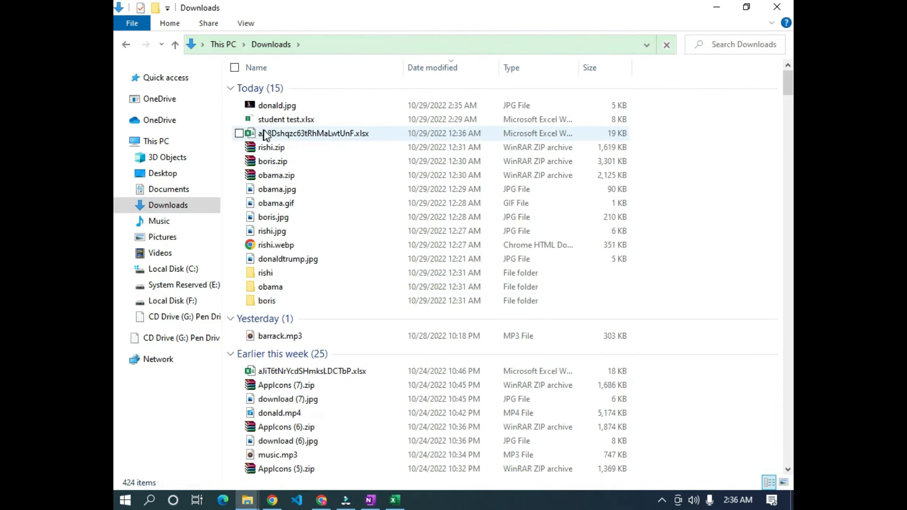
pyautogui.scroll(-2, 314, 314)
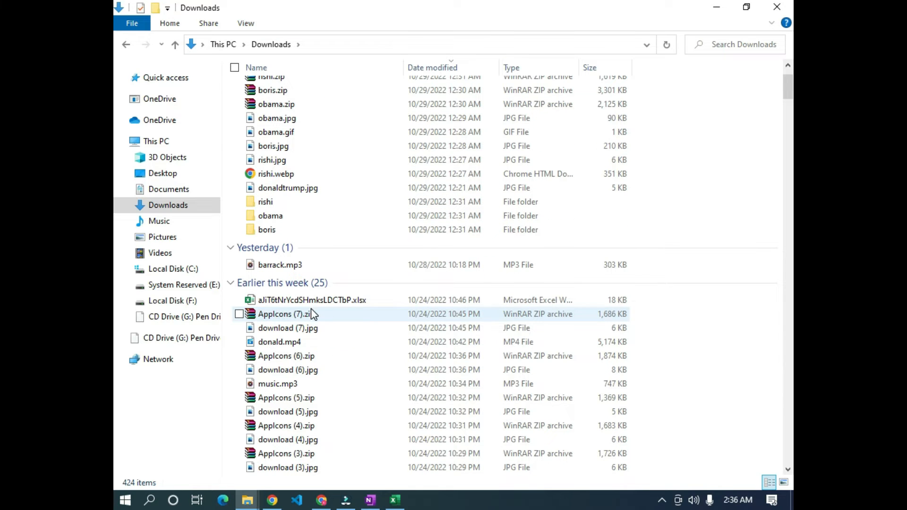
pyautogui.click(303, 271)
pyautogui.click(321, 265)
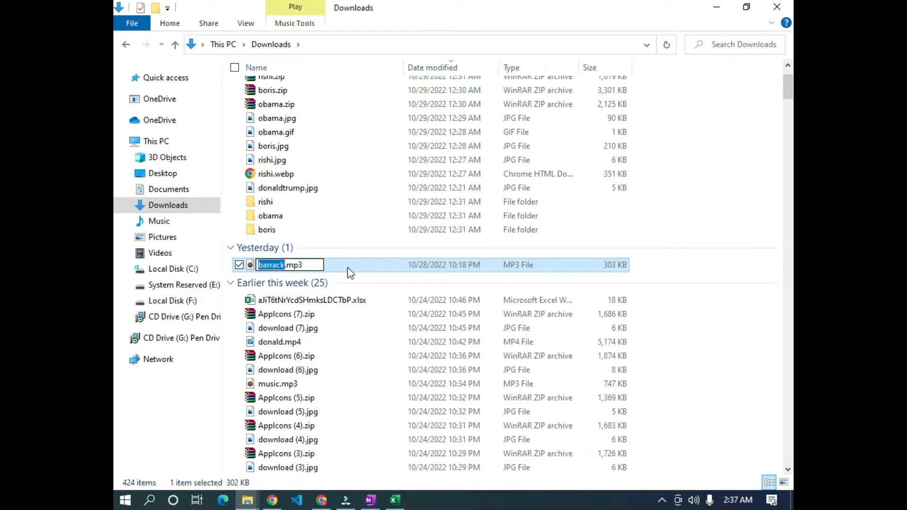
pyautogui.click(374, 266)
pyautogui.click(273, 500)
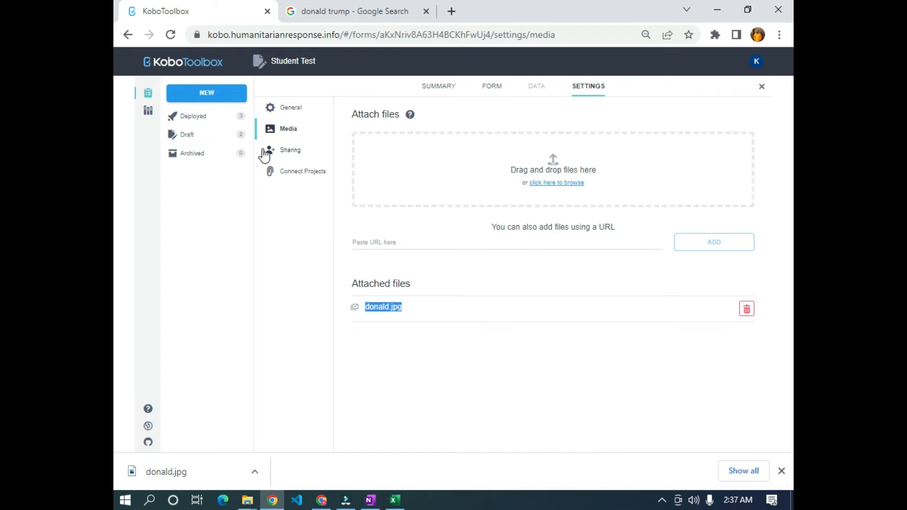
# - Attach barrack.mp3 to the project's media files and copy its file name
pyautogui.click(248, 500)
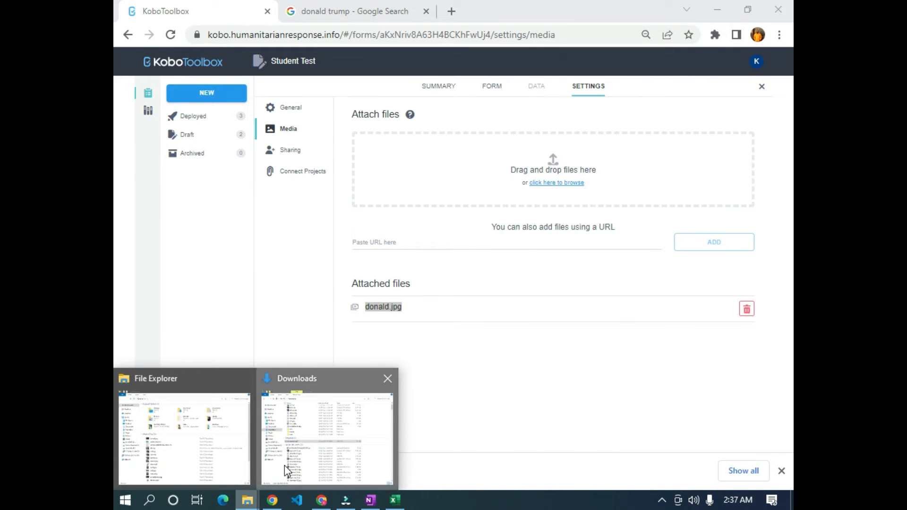
pyautogui.click(286, 470)
pyautogui.moveTo(258, 264); pyautogui.dragTo(571, 170)
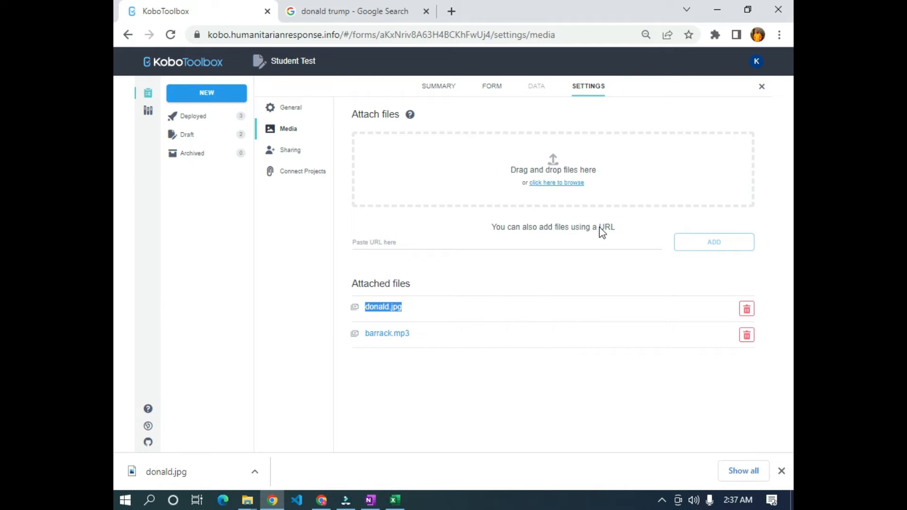
pyautogui.click(398, 369)
pyautogui.click(418, 334)
pyautogui.moveTo(407, 335); pyautogui.dragTo(378, 336)
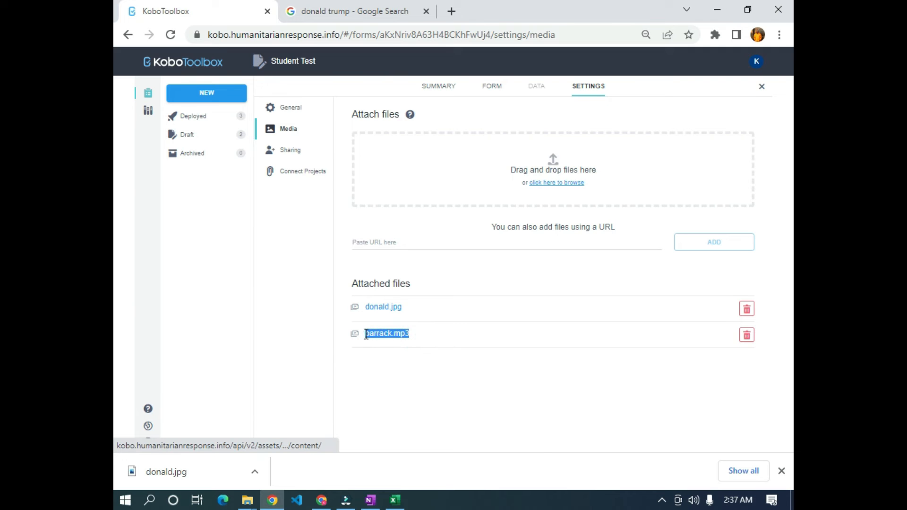
pyautogui.click(395, 500)
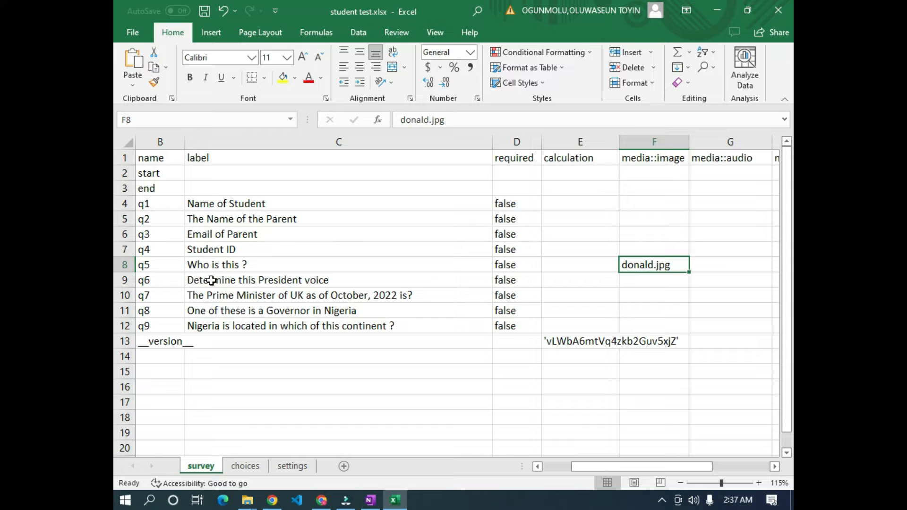
# - Paste barrack.mp3 into G9, the media::audio cell of question q6
pyautogui.moveTo(597, 468); pyautogui.dragTo(628, 461)
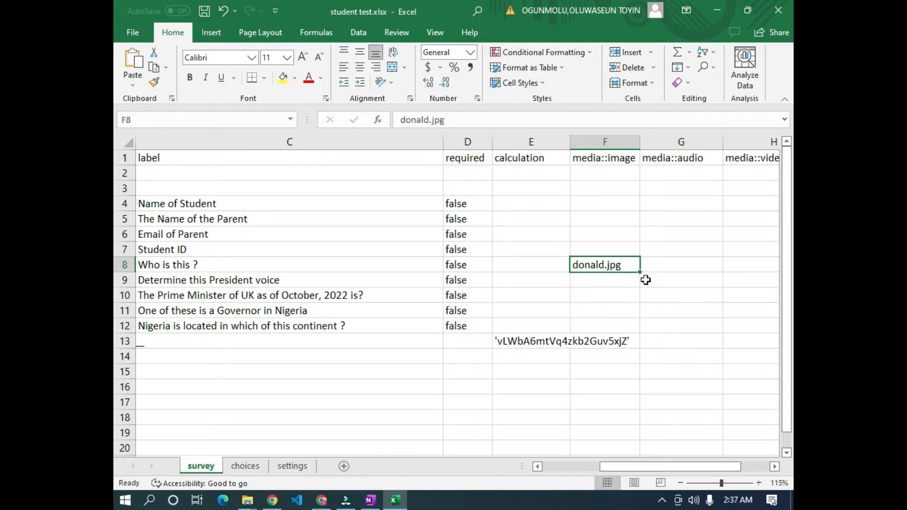
pyautogui.click(646, 281)
pyautogui.rightClick(663, 280)
pyautogui.click(574, 264)
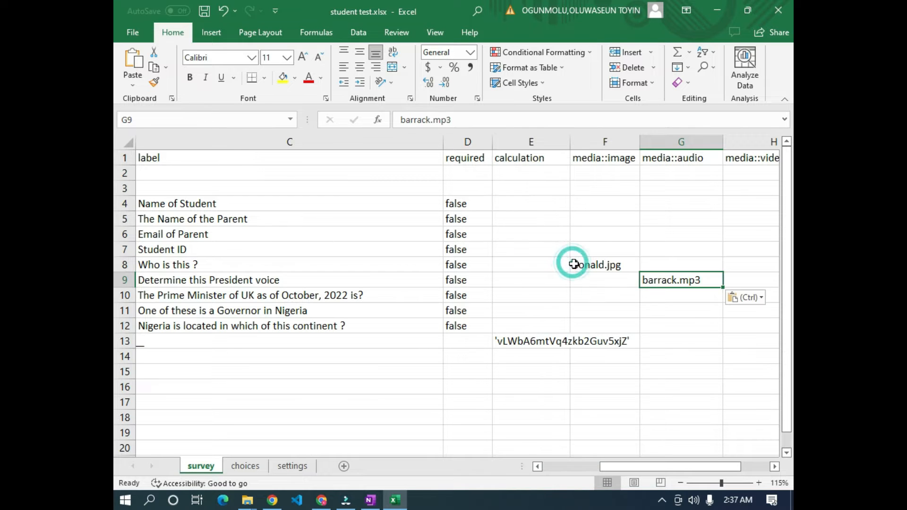
# - Highlight row 9 yellow, then set it back to No Fill
pyautogui.click(123, 279)
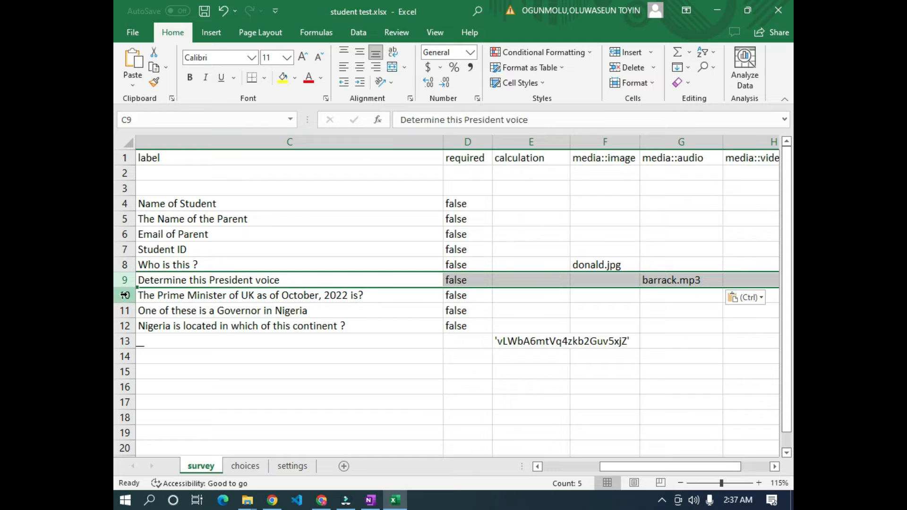
pyautogui.click(282, 78)
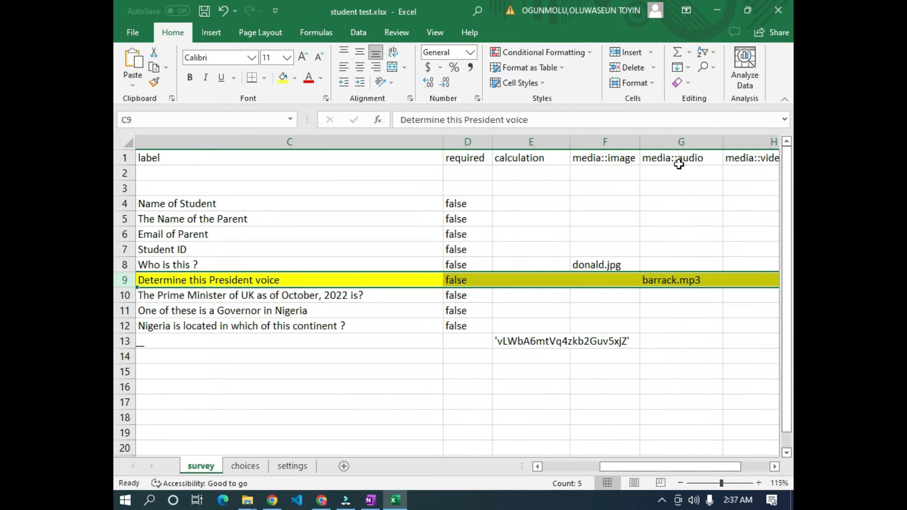
pyautogui.click(296, 80)
pyautogui.click(293, 193)
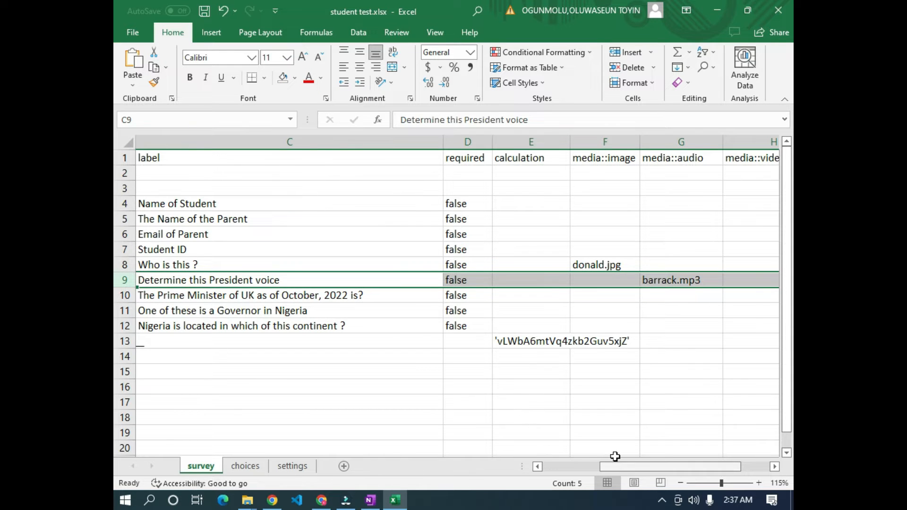
# - Review the choices sheet before returning to the KoboToolbox media page
pyautogui.moveTo(614, 468); pyautogui.dragTo(557, 468)
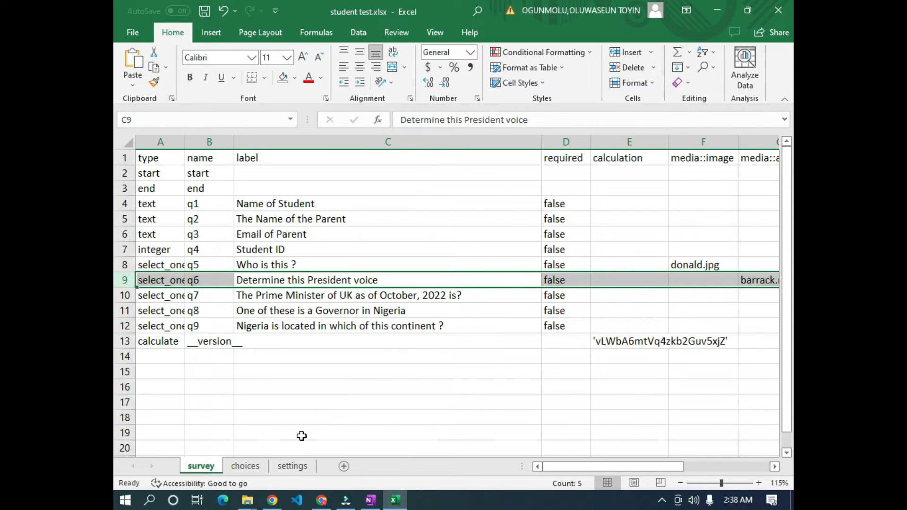
pyautogui.click(245, 467)
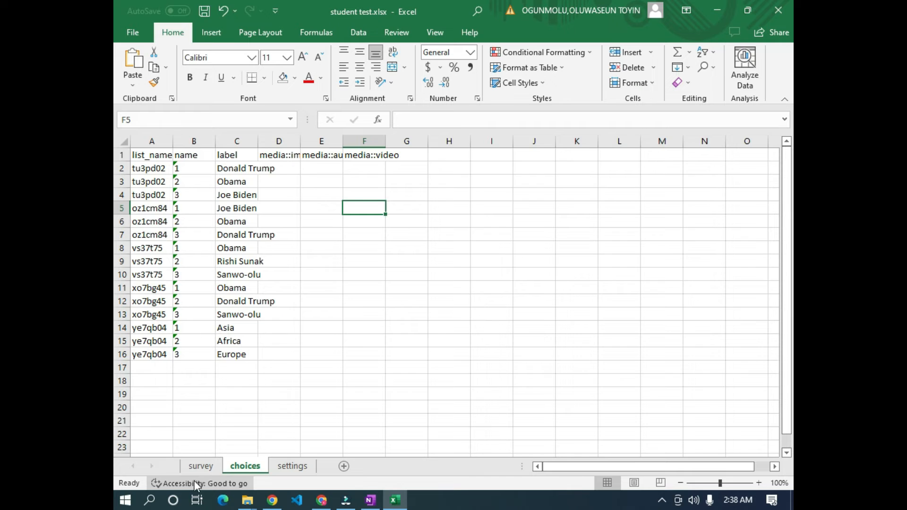
pyautogui.click(201, 467)
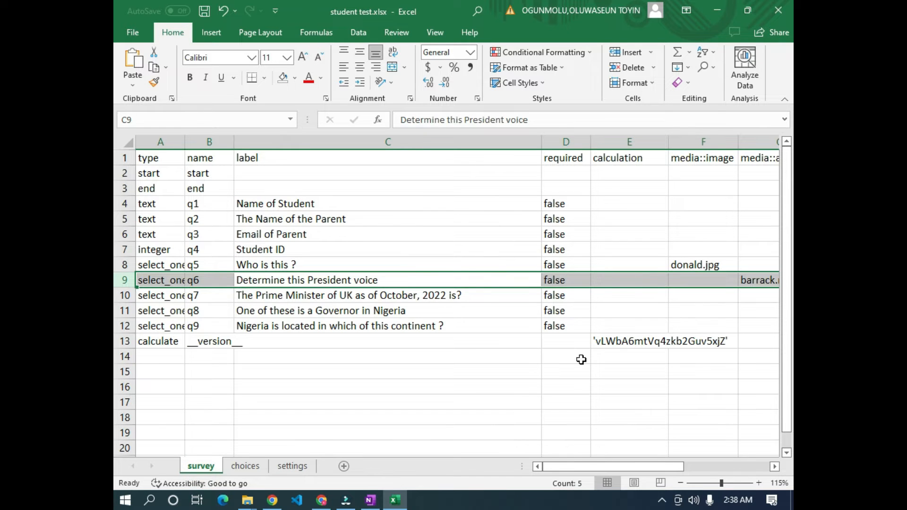
pyautogui.click(245, 466)
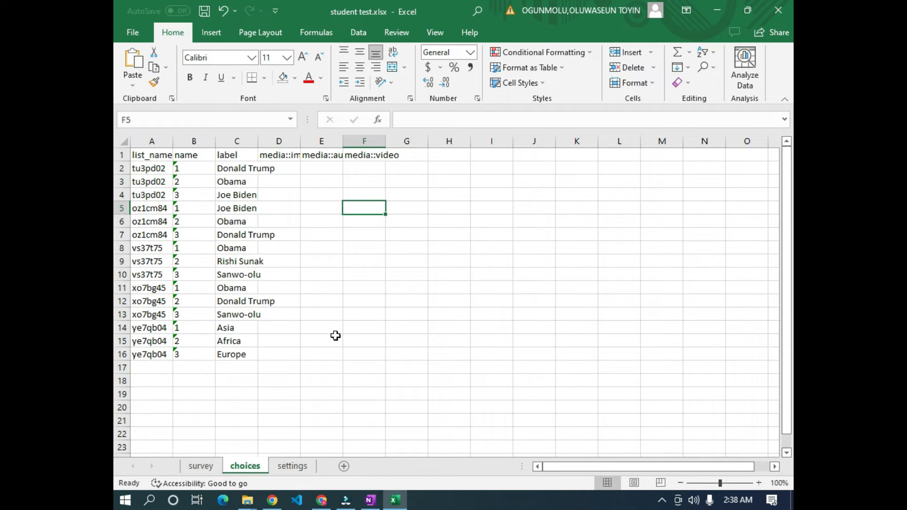
pyautogui.click(273, 501)
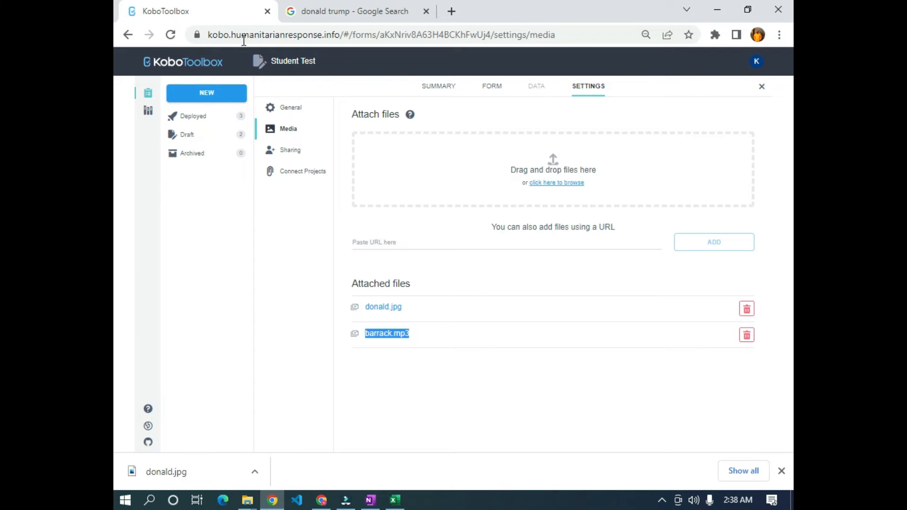
# - Open the Student Test project from the projects list in the Form Builder and review its questions
pyautogui.click(192, 61)
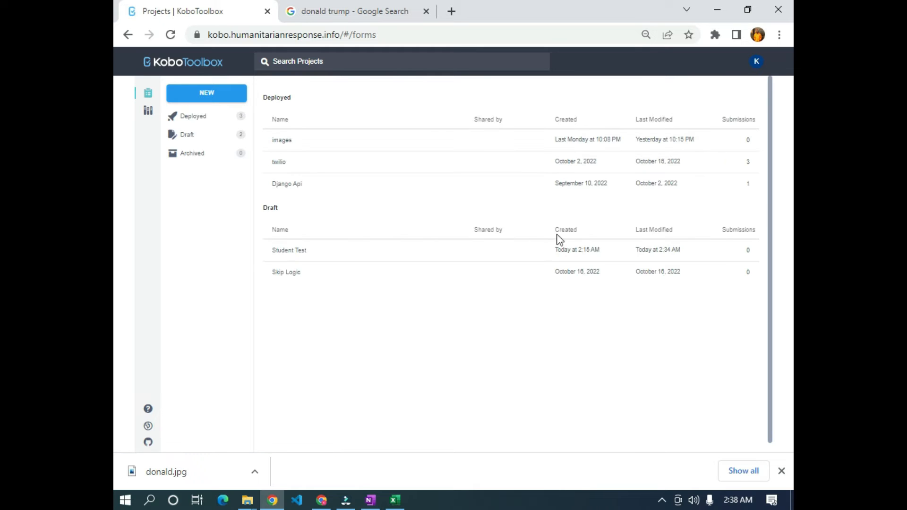
pyautogui.click(481, 259)
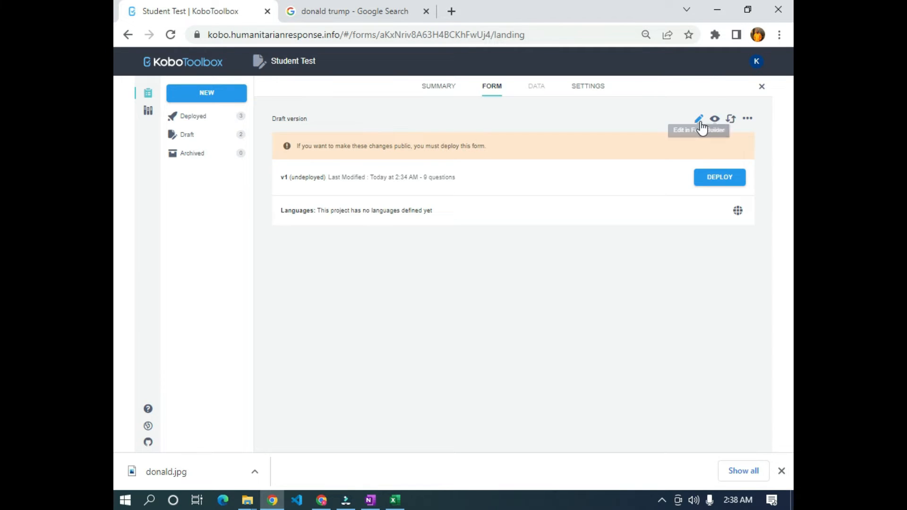
pyautogui.click(699, 119)
pyautogui.scroll(-6, 337, 285)
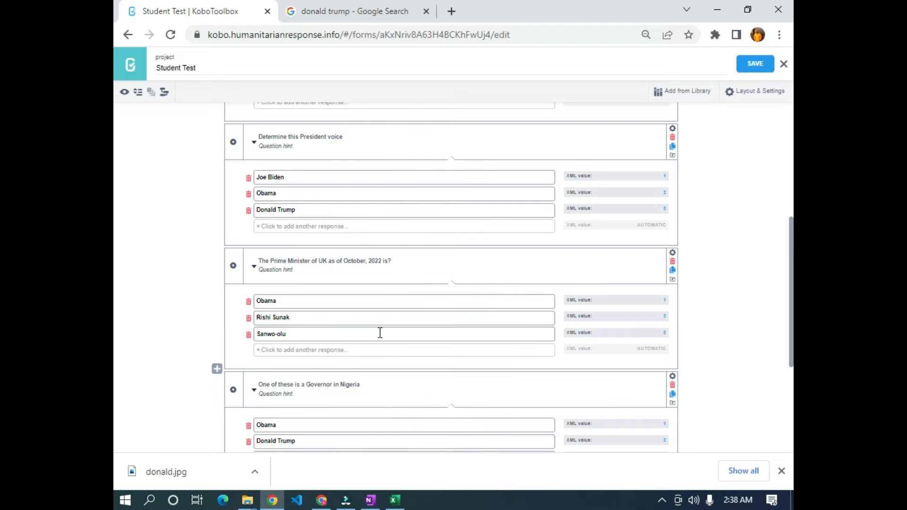
pyautogui.hotkey('alt', 'Tab')
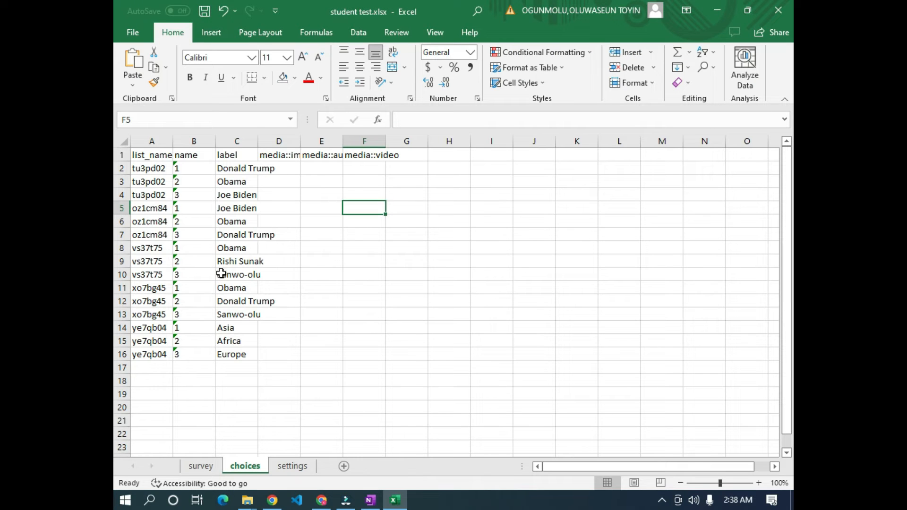
# - Fill choices rows 8–10 (Obama, Rishi Sunak, Sanwo-olu) yellow
pyautogui.moveTo(123, 248); pyautogui.dragTo(123, 275)
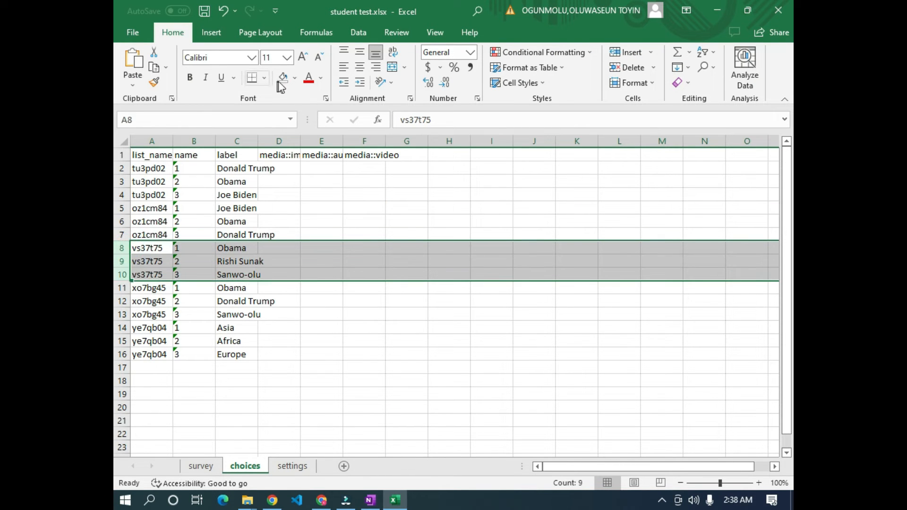
pyautogui.click(294, 78)
pyautogui.click(316, 181)
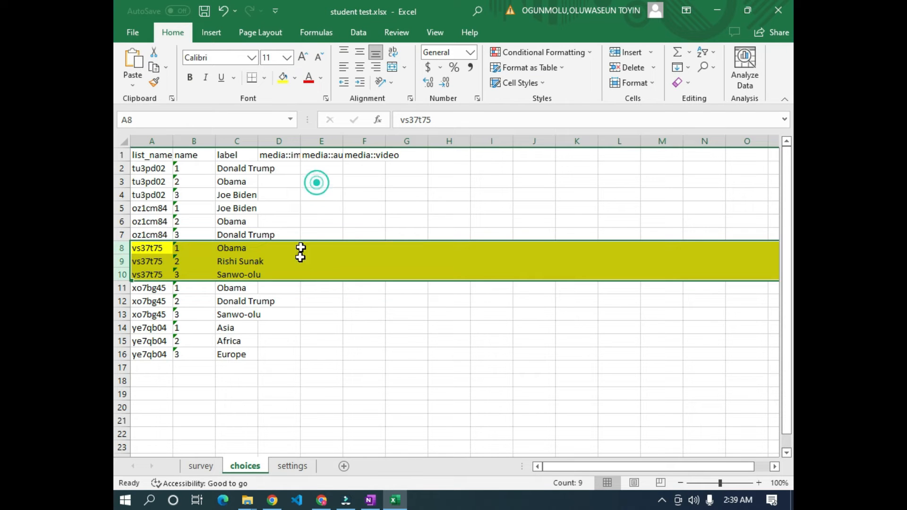
pyautogui.click(304, 286)
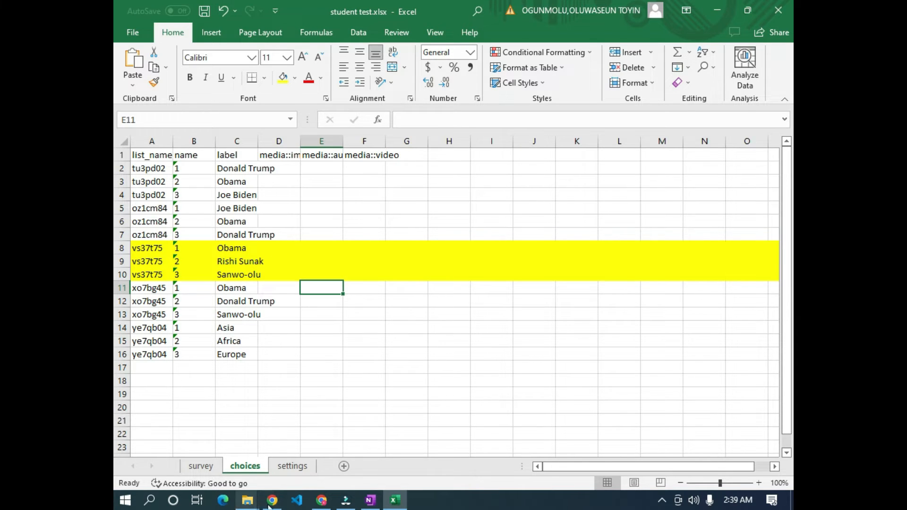
pyautogui.click(279, 502)
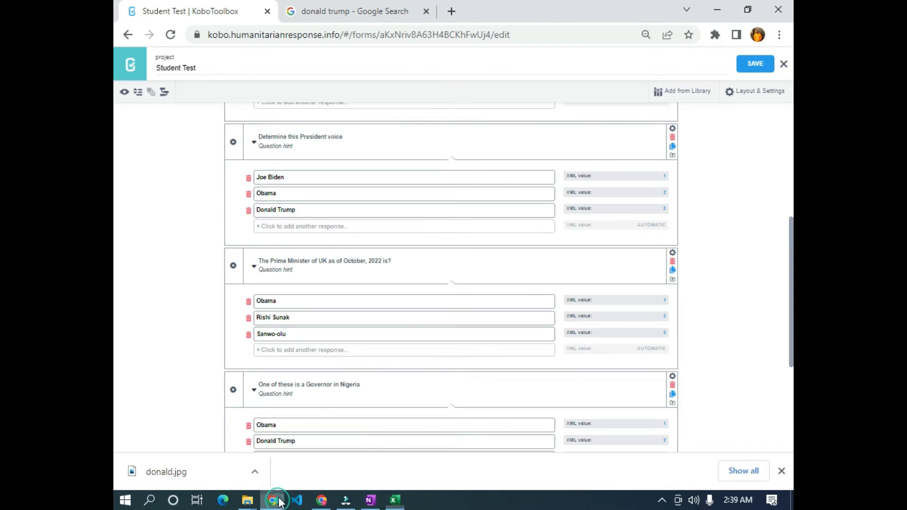
# - Change the Google Images search from 'donald trump' to 'obama'
pyautogui.click(452, 11)
pyautogui.click(347, 14)
pyautogui.moveTo(294, 61); pyautogui.dragTo(122, 72)
pyautogui.write('oba')
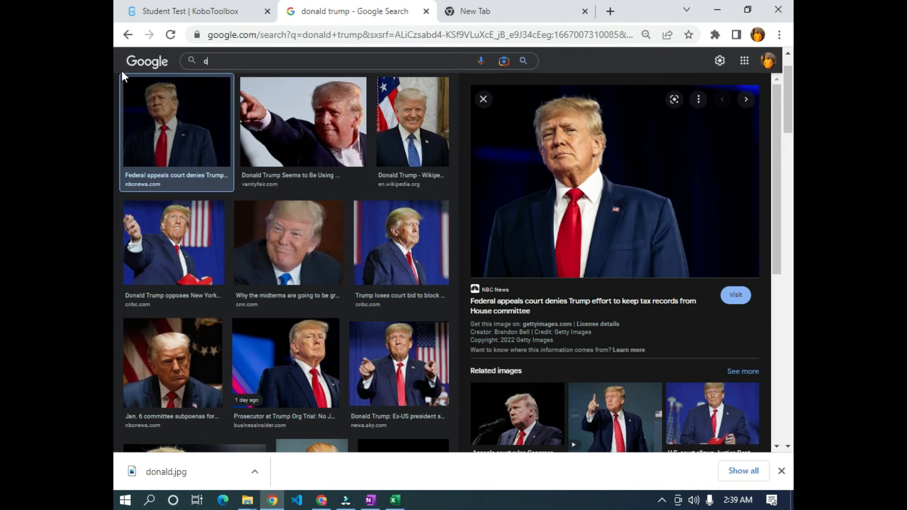
pyautogui.write('ma')
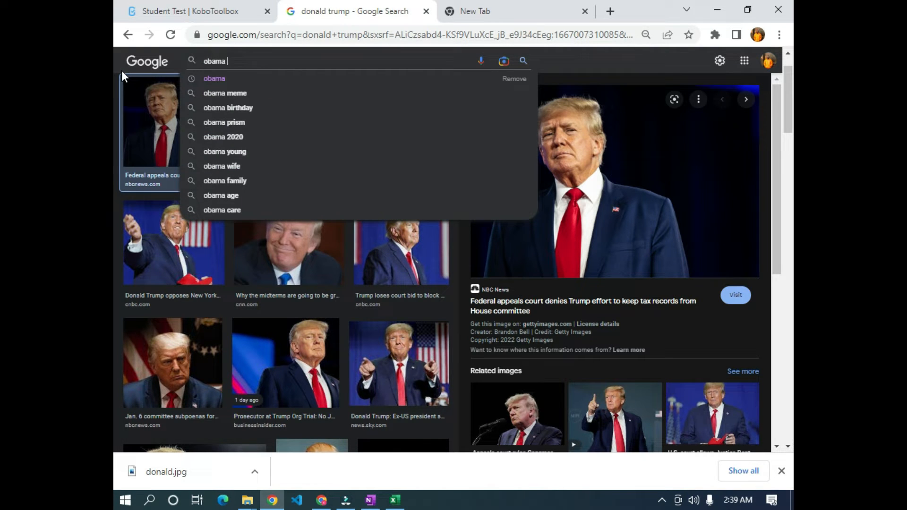
pyautogui.press('Return')
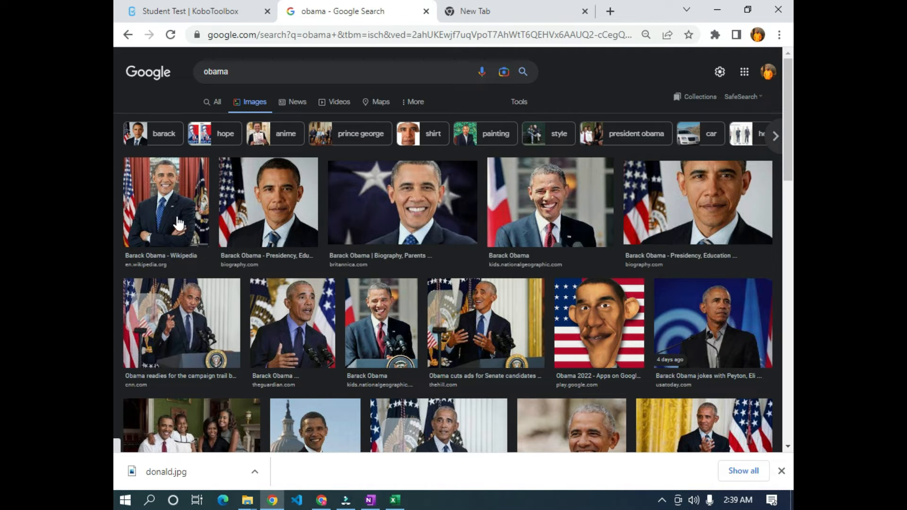
# - Save the second Obama portrait as ob.jpg in Downloads\obama and check it in Photos
pyautogui.click(267, 221)
pyautogui.rightClick(603, 211)
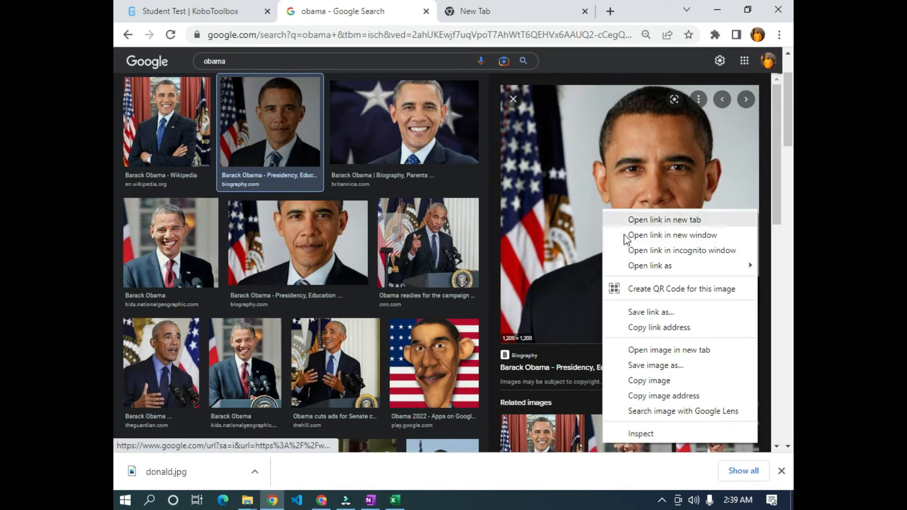
pyautogui.click(682, 366)
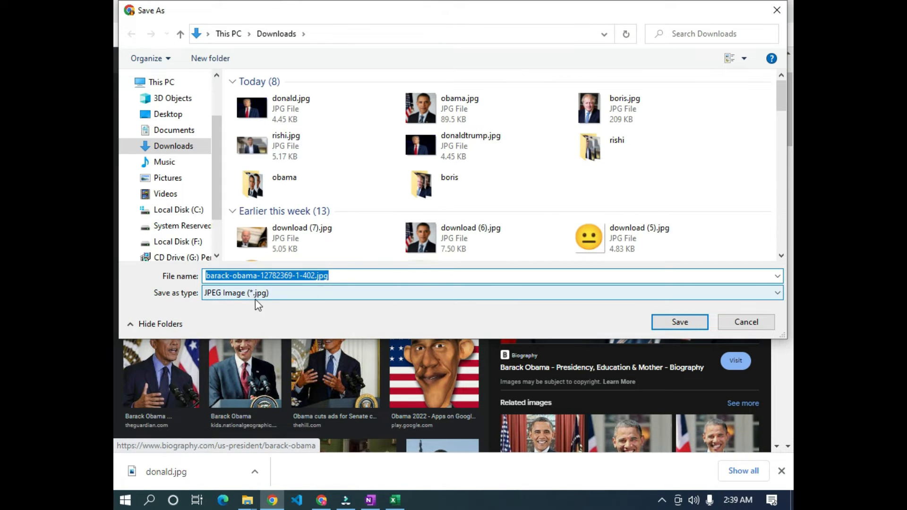
pyautogui.press('BackSpace')
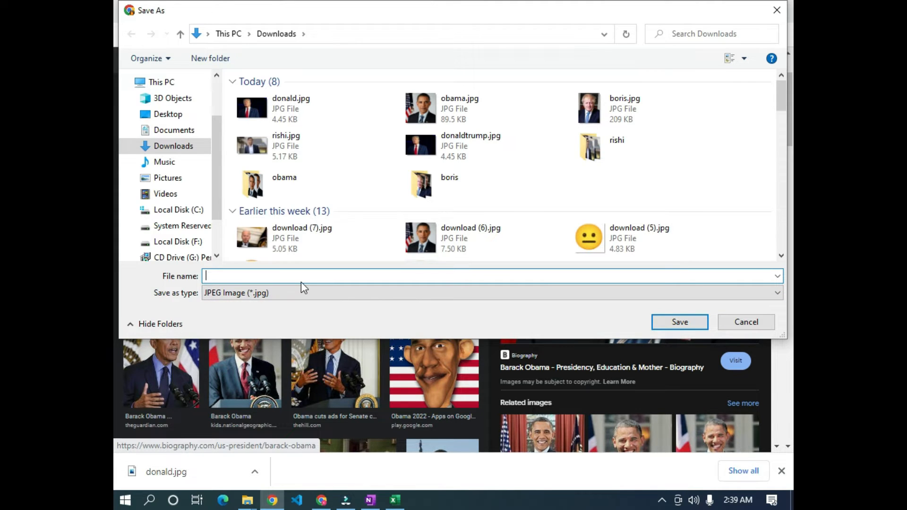
pyautogui.write('obama')
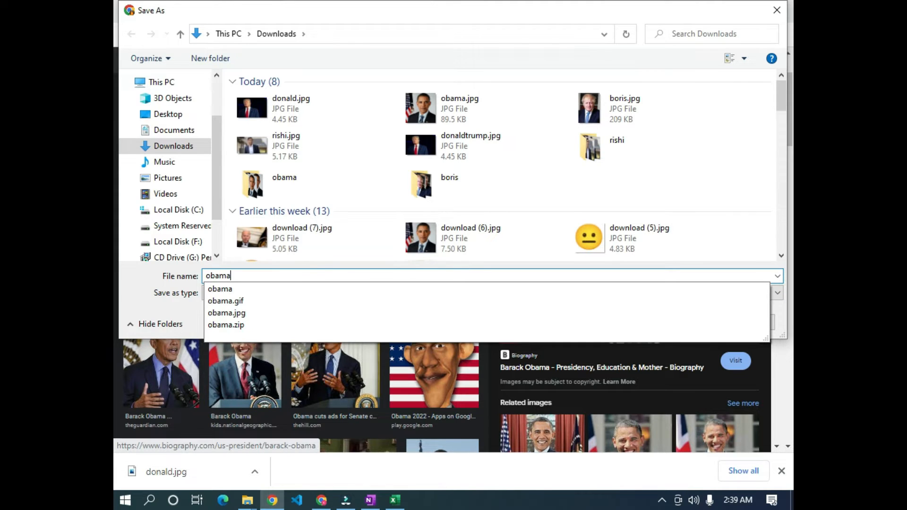
pyautogui.press('Return')
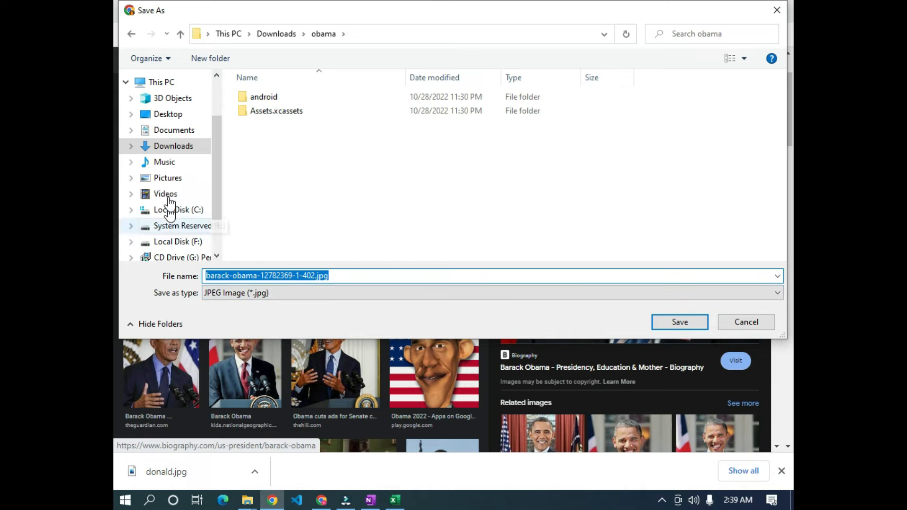
pyautogui.click(173, 145)
pyautogui.click(283, 277)
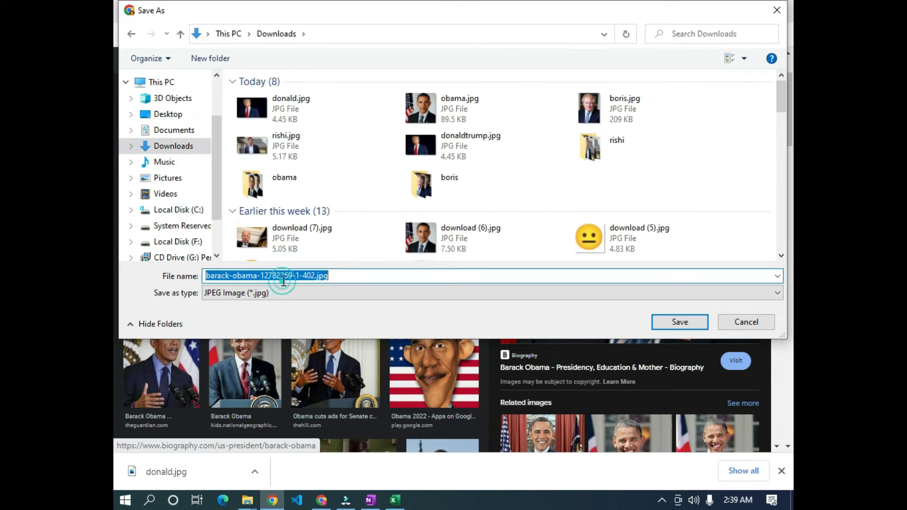
pyautogui.write('obama')
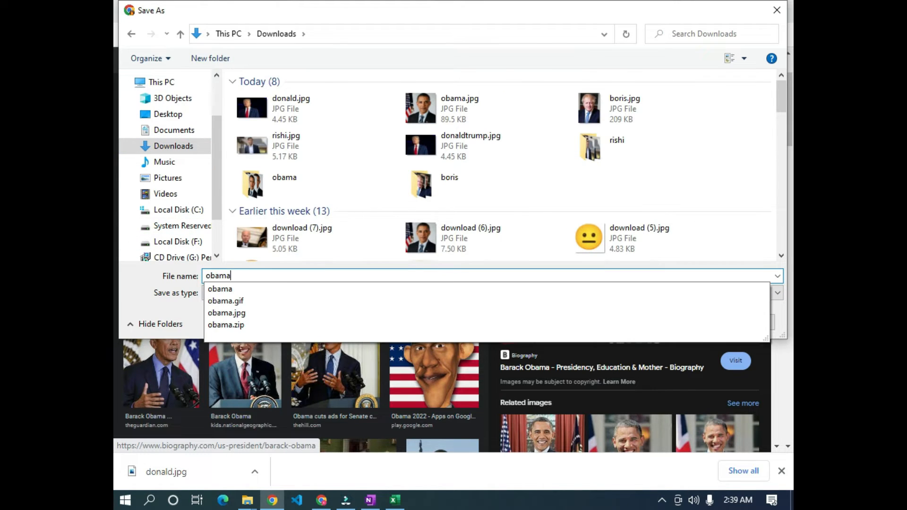
pyautogui.press('Return')
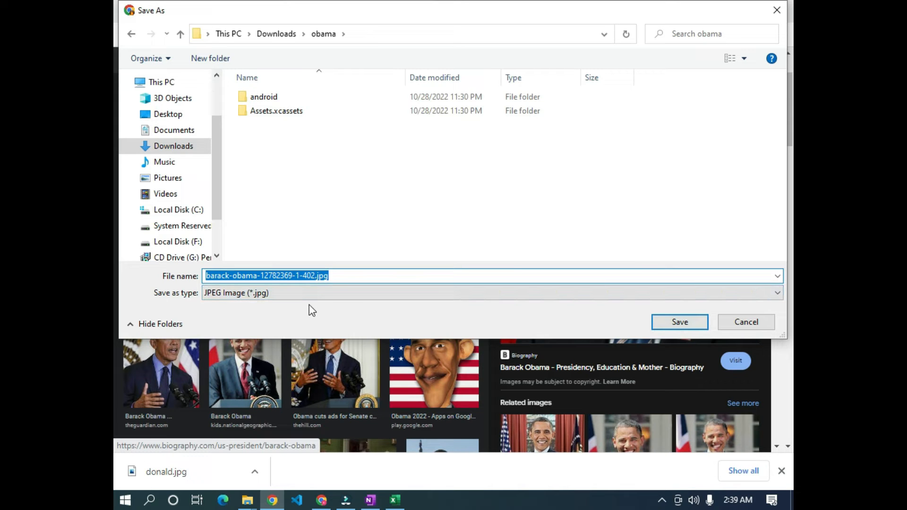
pyautogui.write('ob')
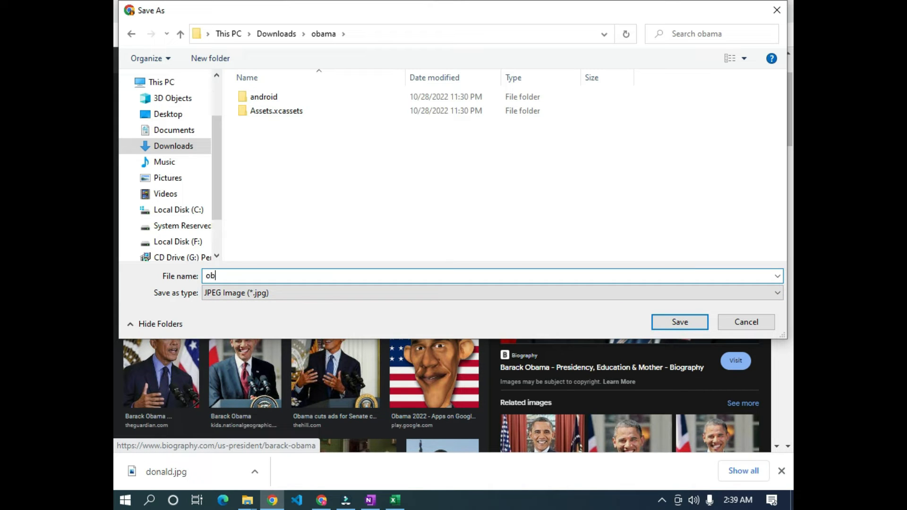
pyautogui.press('Return')
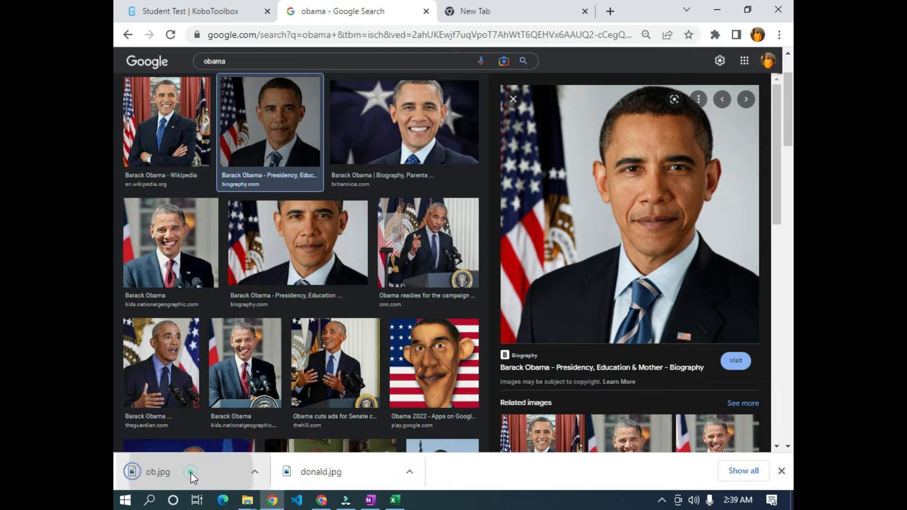
pyautogui.click(193, 478)
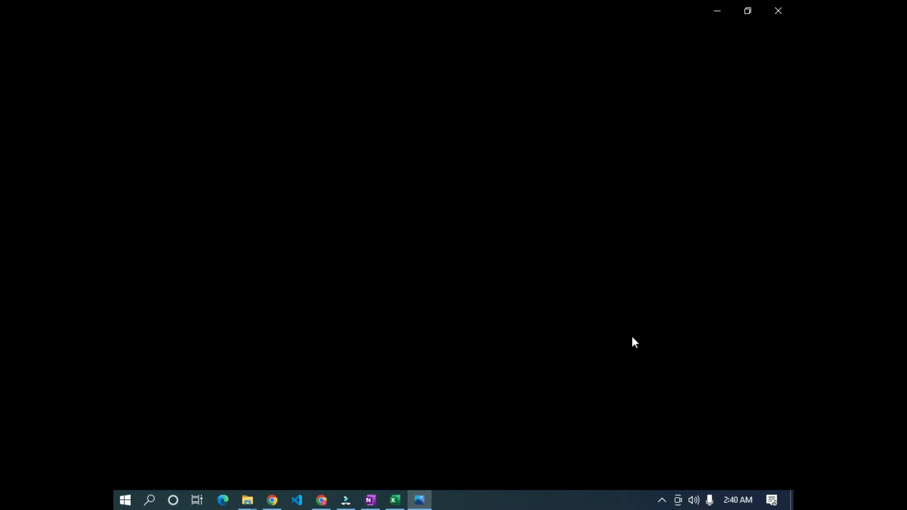
pyautogui.click(780, 9)
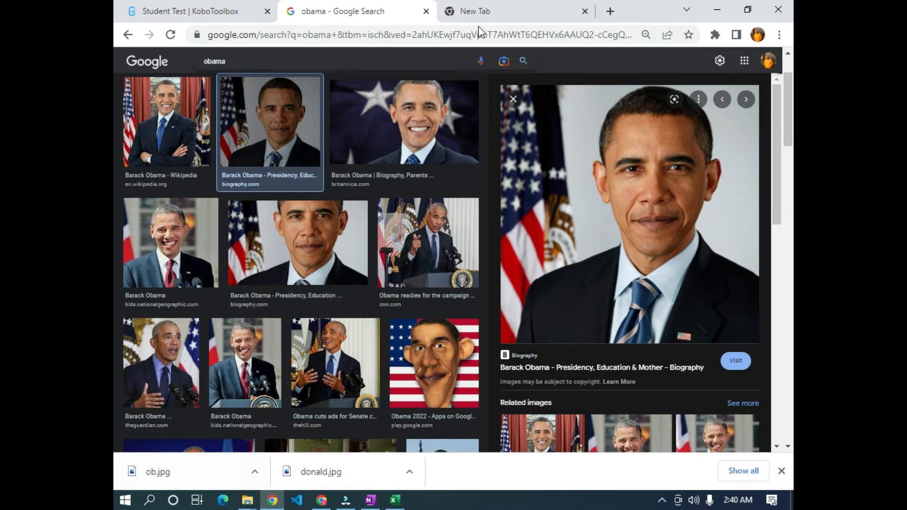
# - Search for 'app icon generator' and open the App Icon Generator website
pyautogui.click(504, 8)
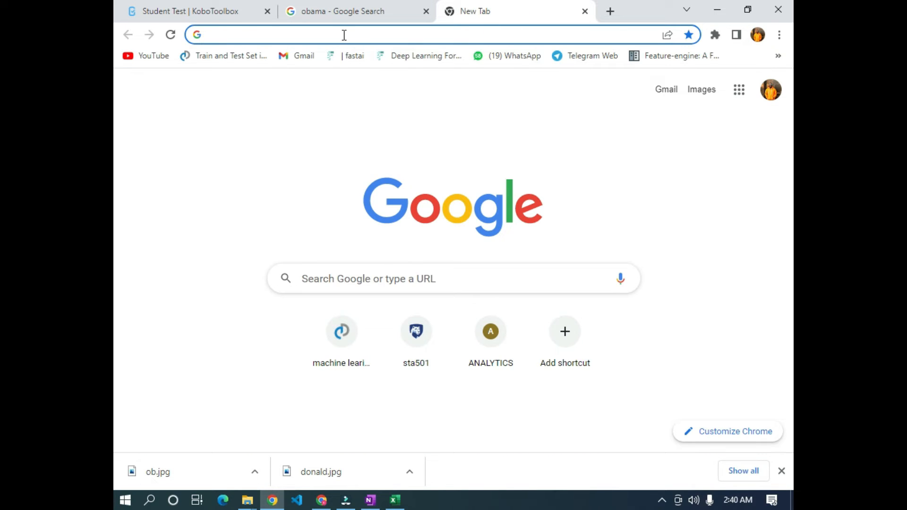
pyautogui.write('ap')
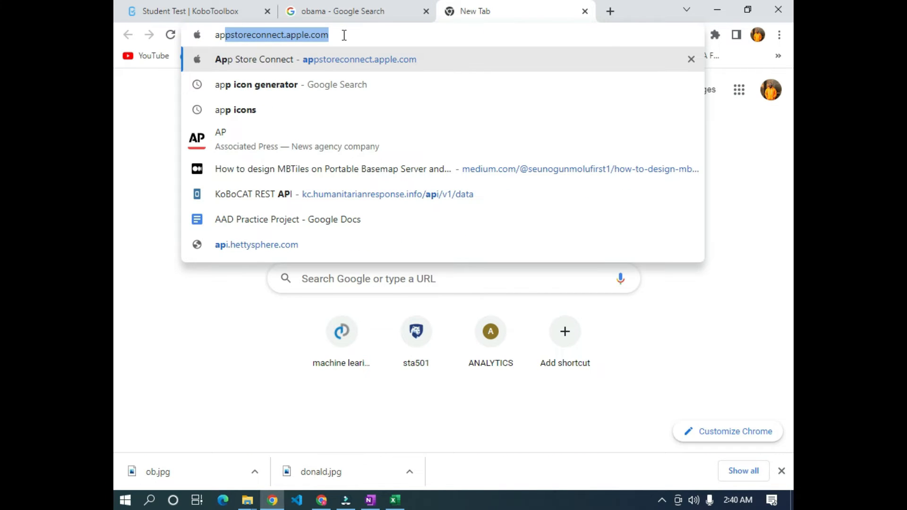
pyautogui.press('Down')
pyautogui.press('Return')
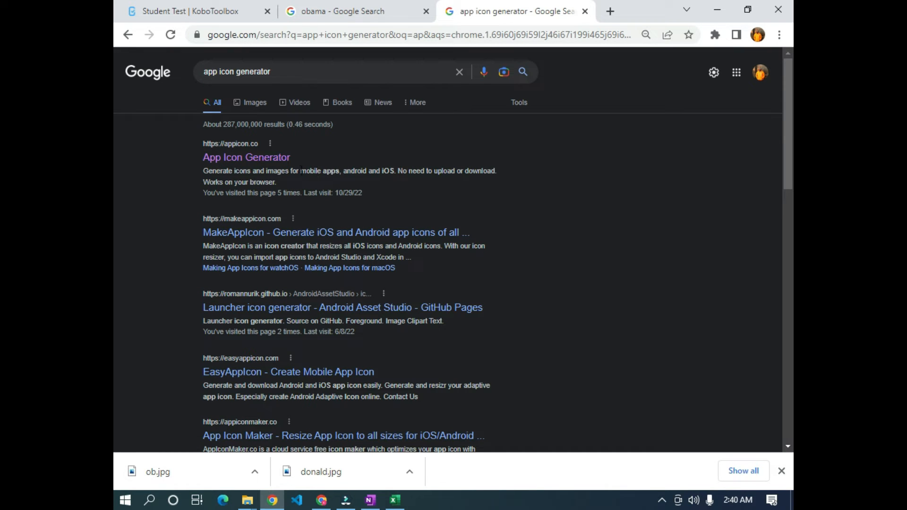
pyautogui.click(237, 159)
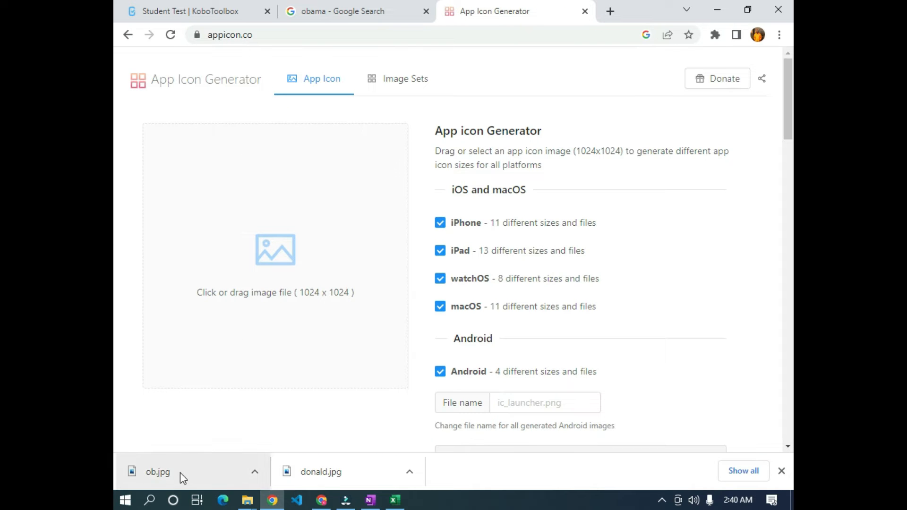
# - Generate icon sets from ob.jpg and save the archive as obama_image.zip
pyautogui.click(174, 474)
pyautogui.moveTo(175, 474); pyautogui.dragTo(279, 225)
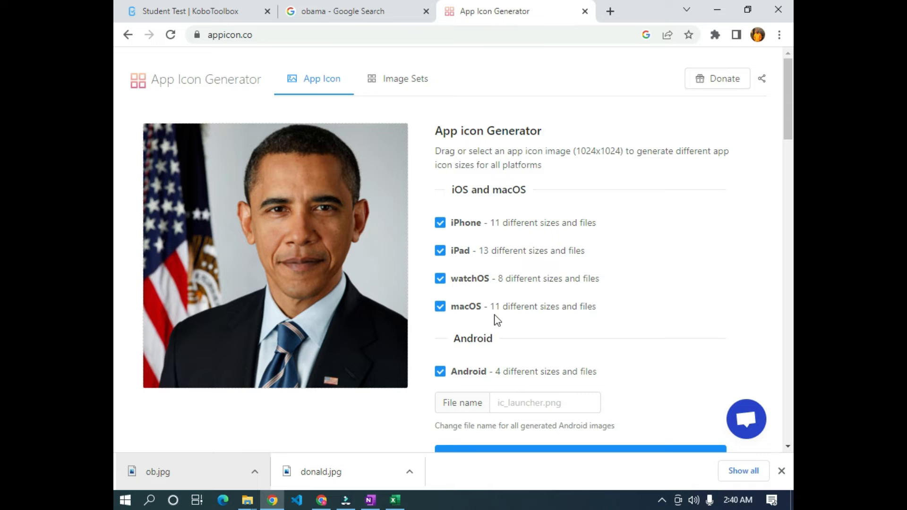
pyautogui.scroll(-4, 495, 315)
pyautogui.click(595, 262)
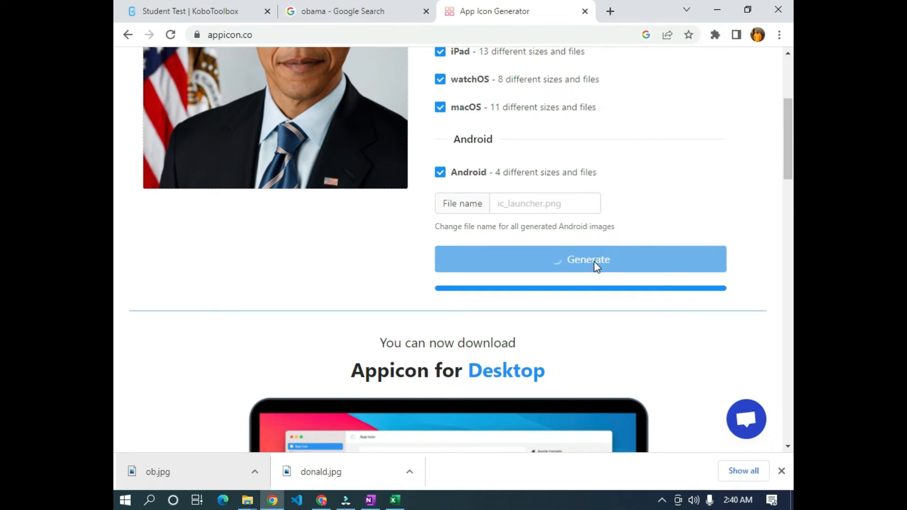
pyautogui.scroll(3, 533, 217)
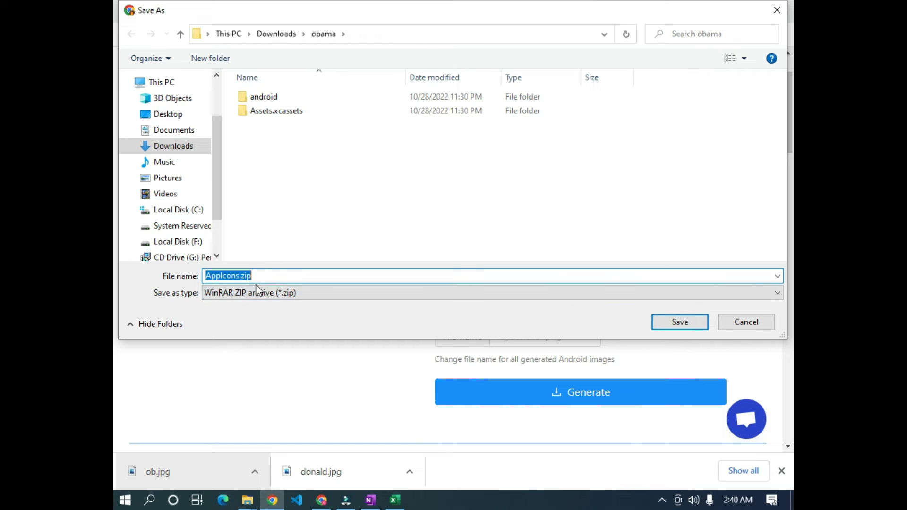
pyautogui.write('ob')
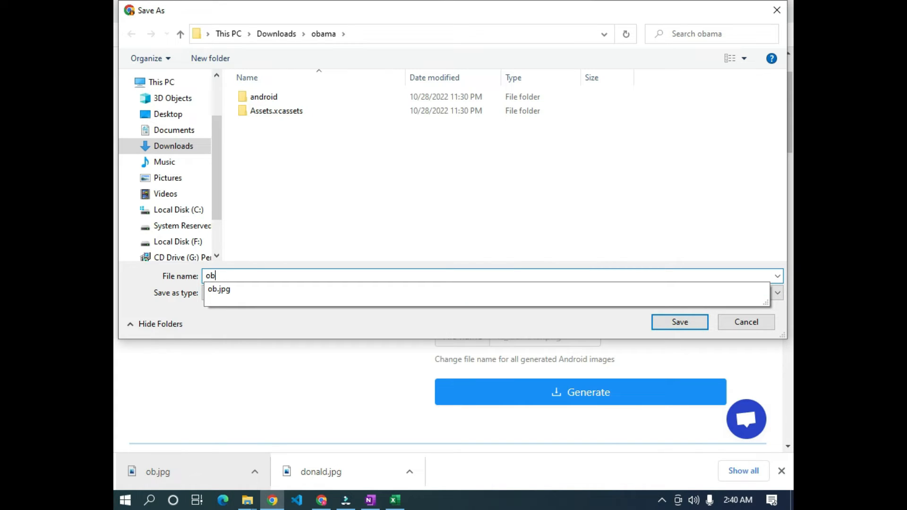
pyautogui.write('ama_image')
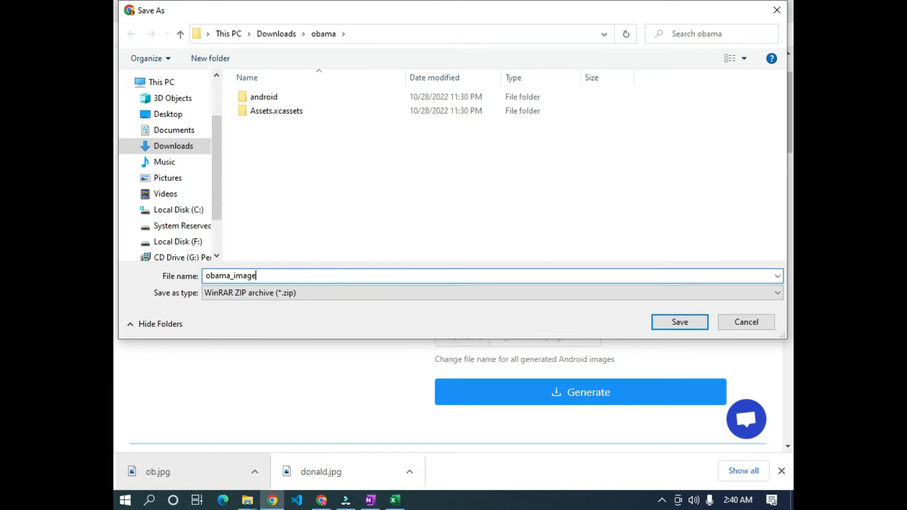
pyautogui.press('Return')
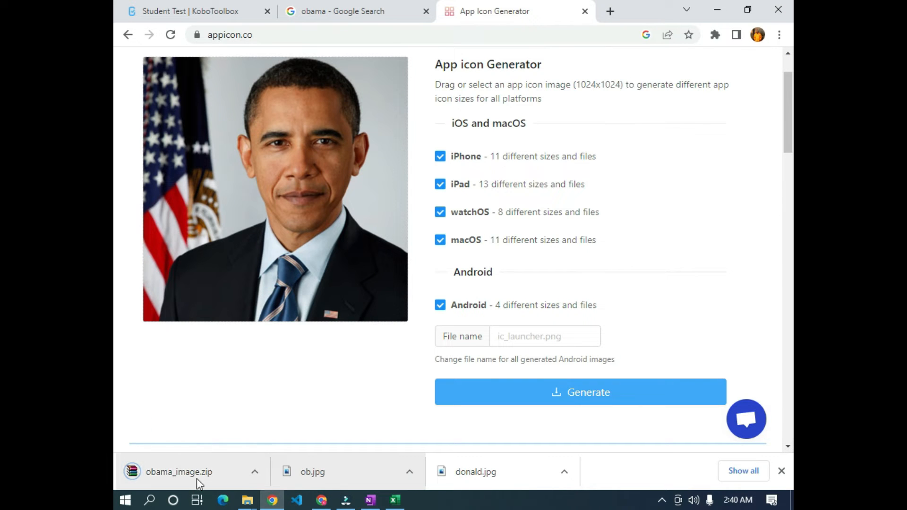
# - Show obama_image.zip in its folder and delete the old folders and images, including playstore.png
pyautogui.click(259, 475)
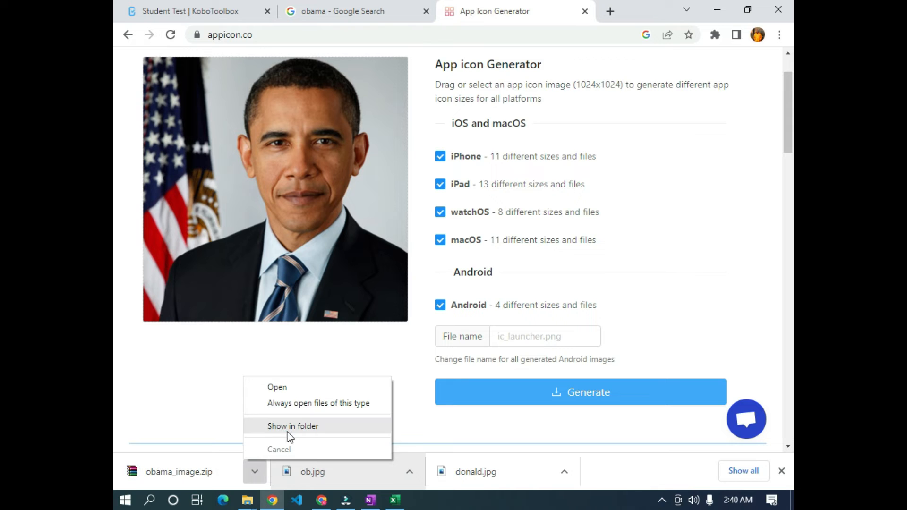
pyautogui.click(258, 429)
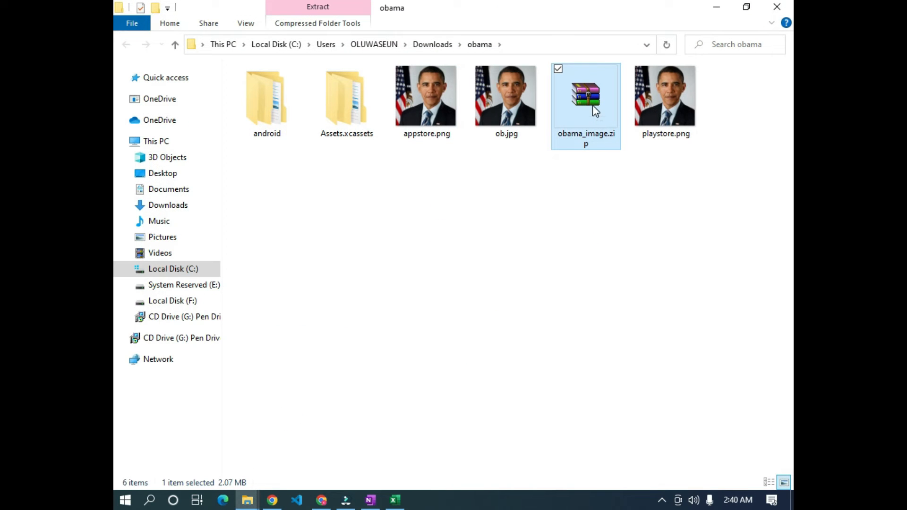
pyautogui.doubleClick(587, 111)
pyautogui.rightClick(589, 121)
pyautogui.click(521, 223)
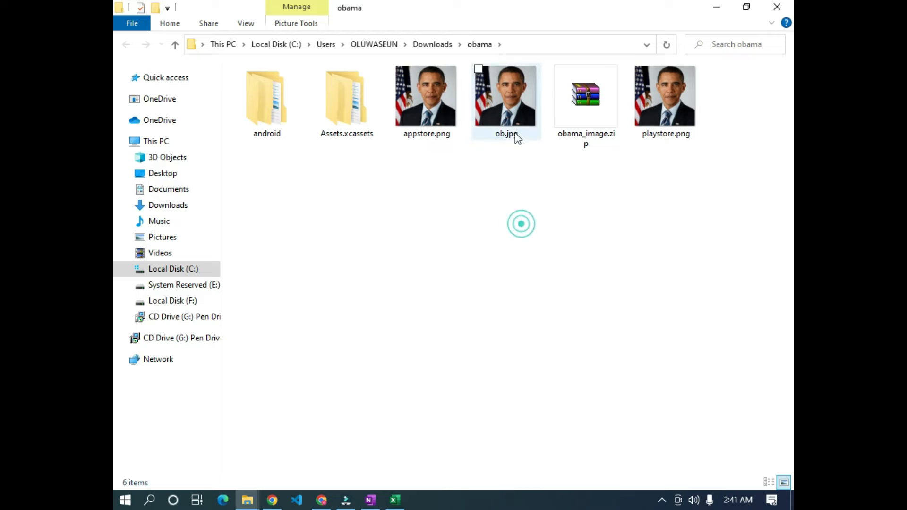
pyautogui.moveTo(538, 184); pyautogui.dragTo(268, 92)
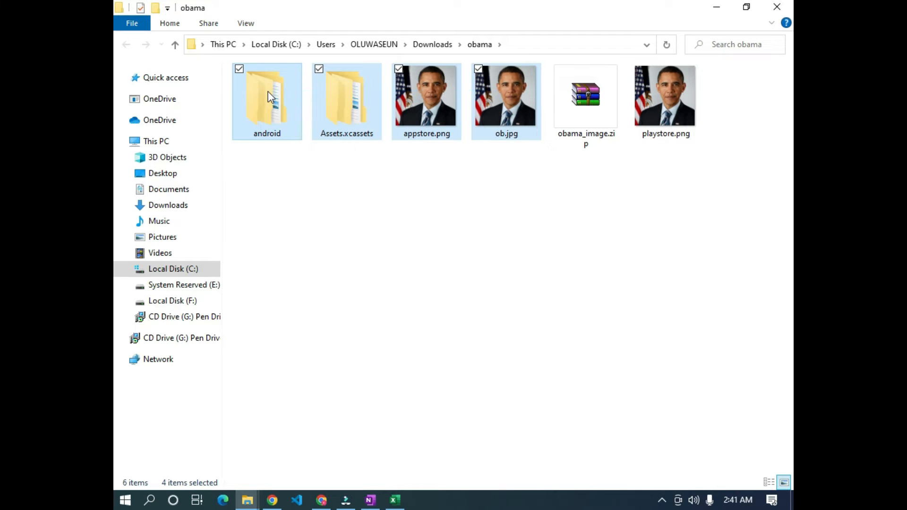
pyautogui.press('Delete')
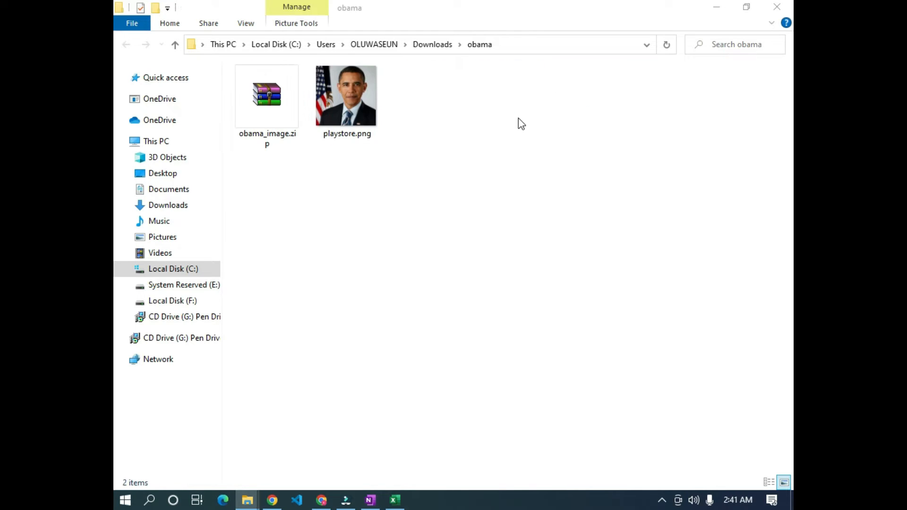
pyautogui.click(353, 122)
pyautogui.press('Delete')
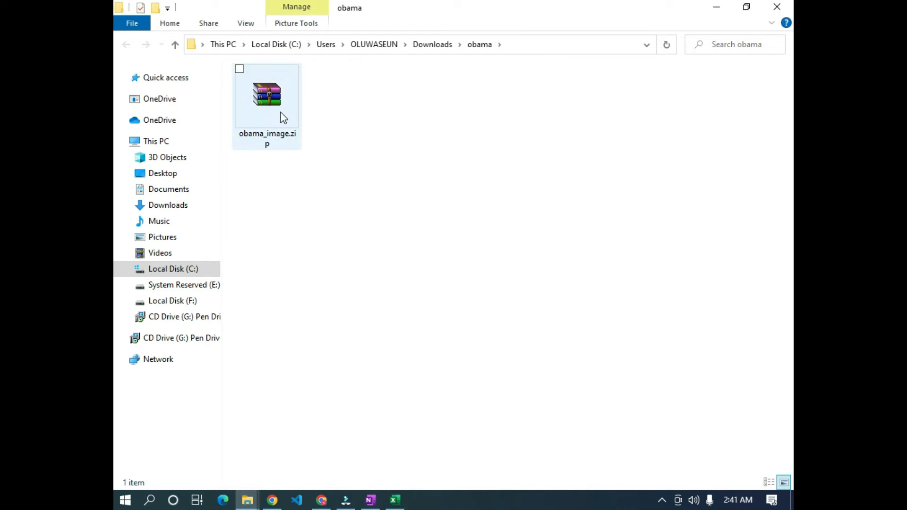
# - Extract obama_image.zip into the obama folder and open the extracted obama_image folder
pyautogui.click(282, 114)
pyautogui.rightClick(281, 113)
pyautogui.click(331, 166)
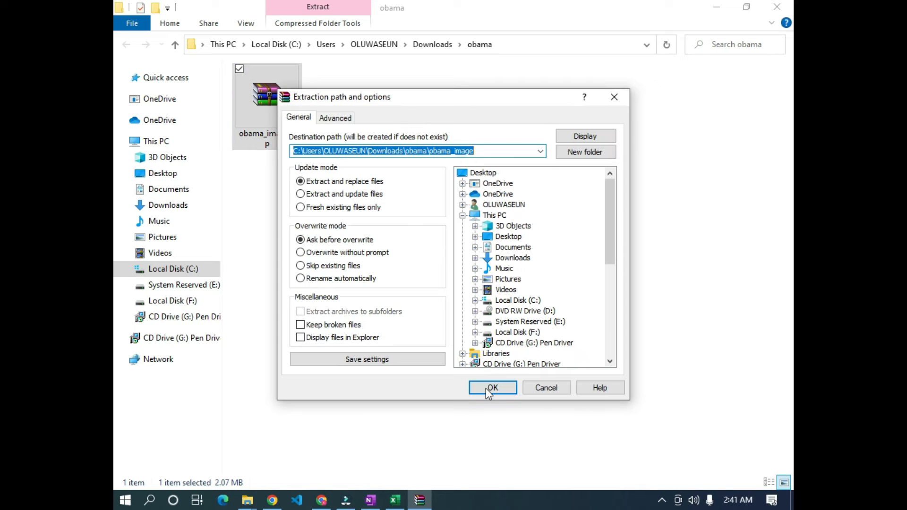
pyautogui.click(485, 389)
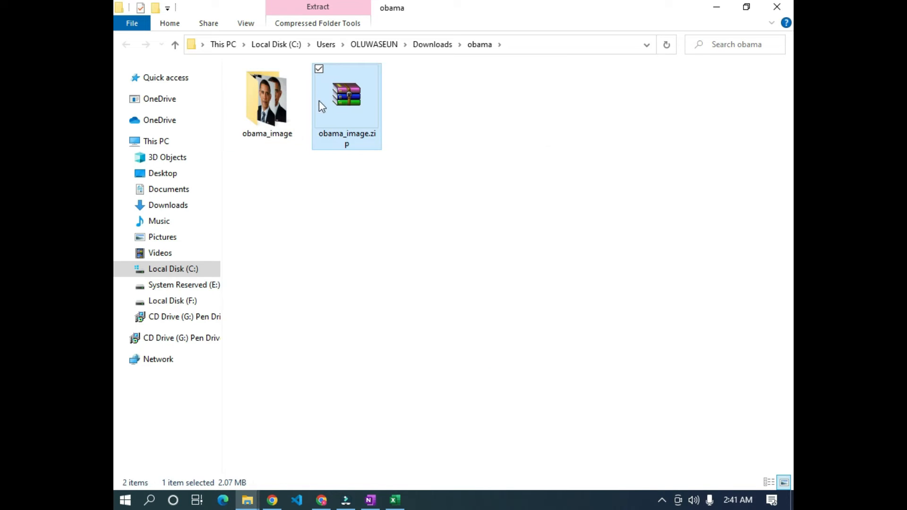
pyautogui.doubleClick(267, 102)
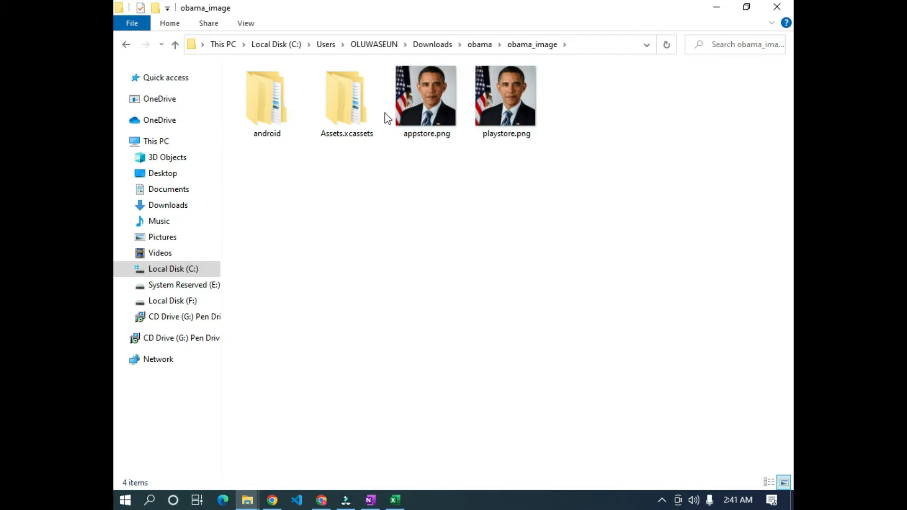
# - In Assets.xcassets > AppIcon.appiconset, rename the 1024×1024 1024.png to obama.png
pyautogui.doubleClick(348, 105)
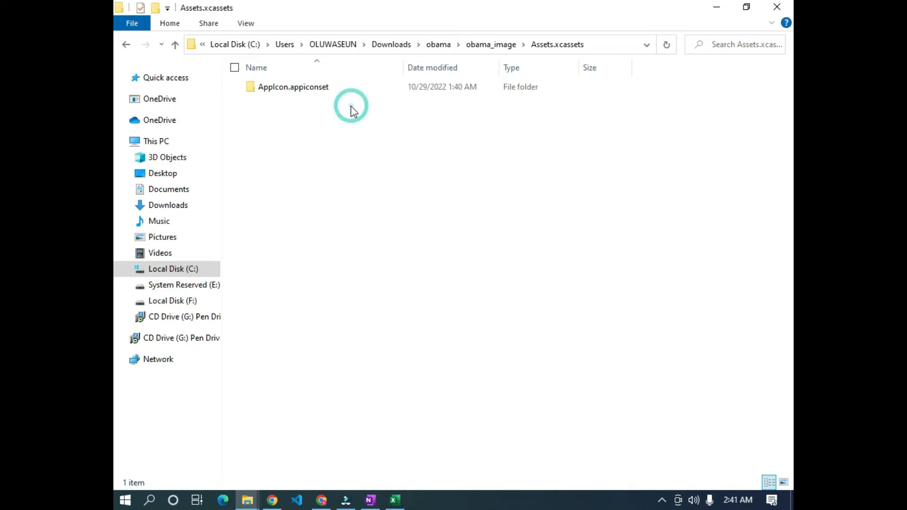
pyautogui.doubleClick(299, 92)
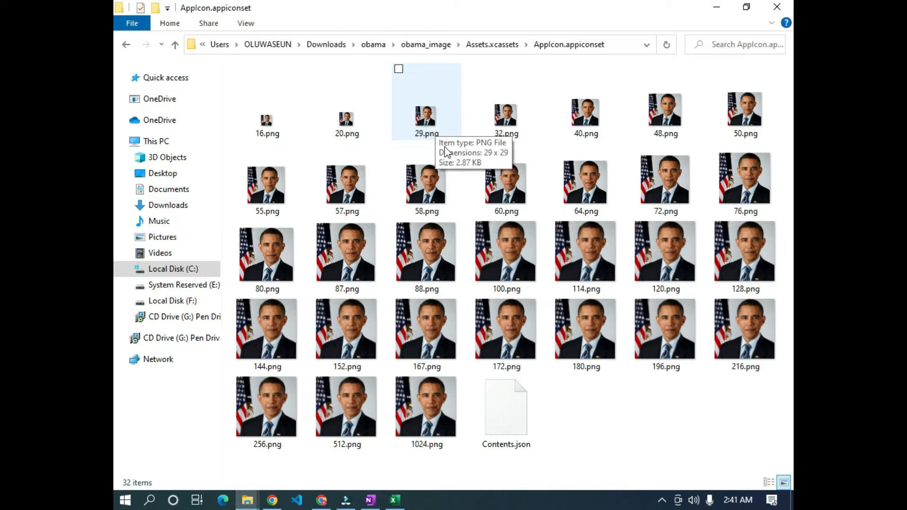
pyautogui.rightClick(424, 419)
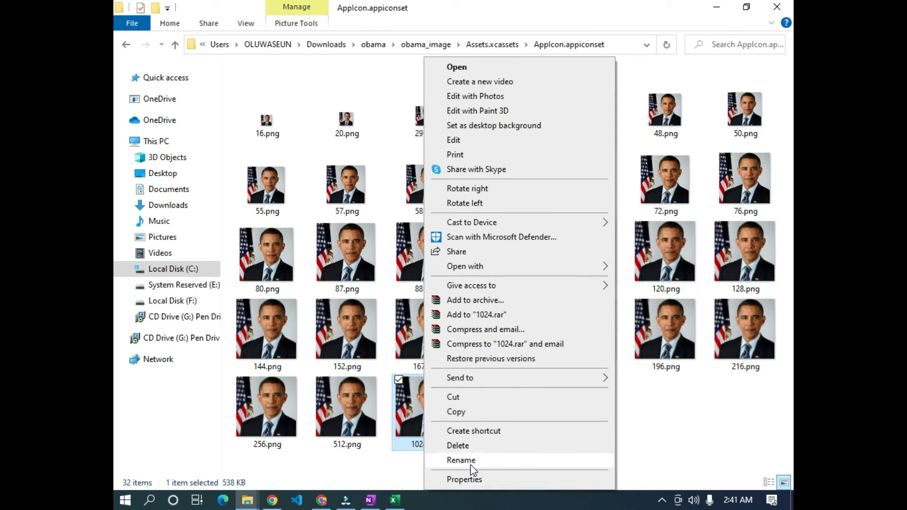
pyautogui.click(473, 462)
pyautogui.write('obama')
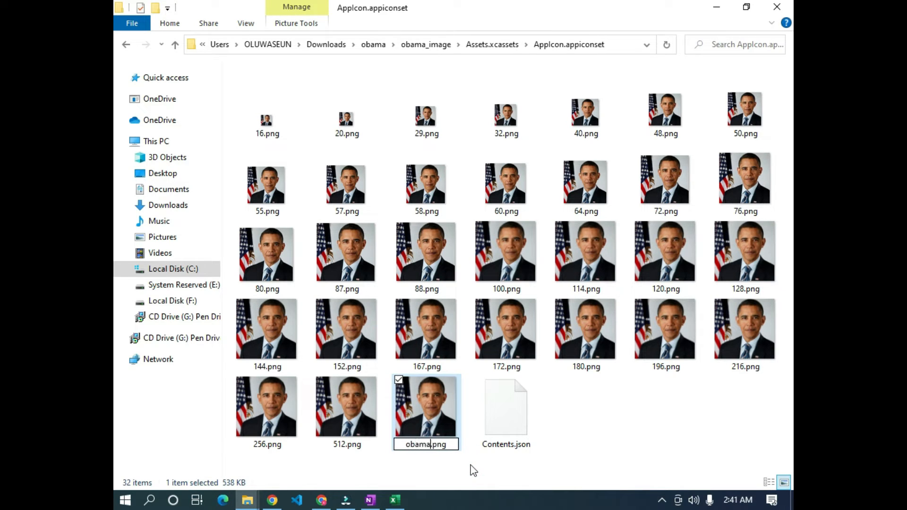
pyautogui.click(611, 435)
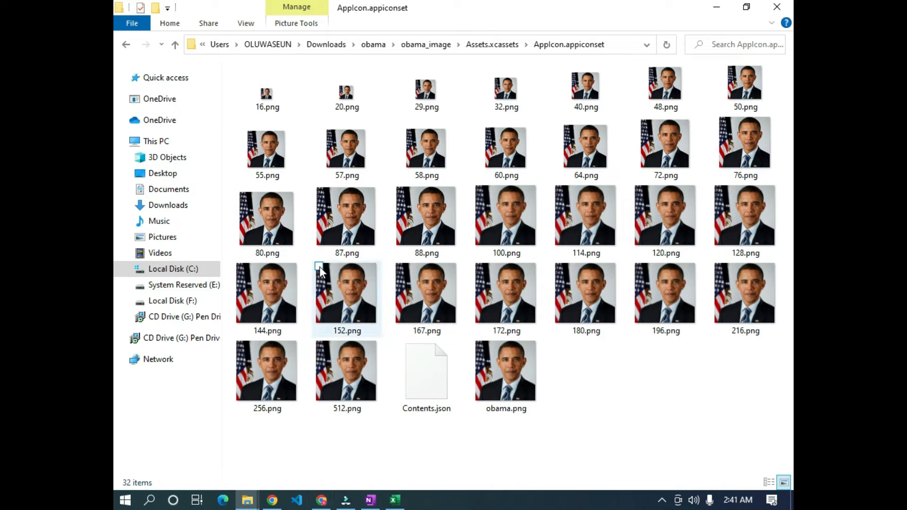
# - Reopen Downloads > obama > obama_image's icon folder and drag obama.png over to the KoboToolbox form editor
pyautogui.click(272, 500)
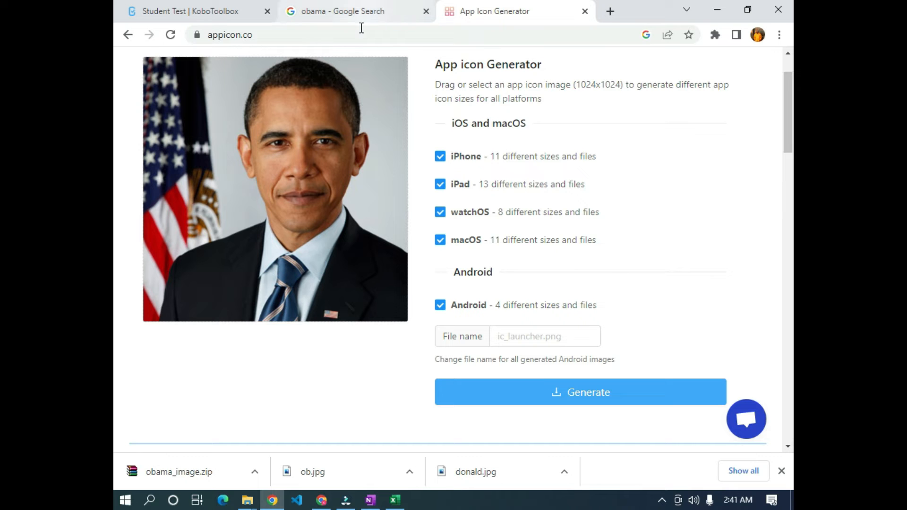
pyautogui.moveTo(248, 501)
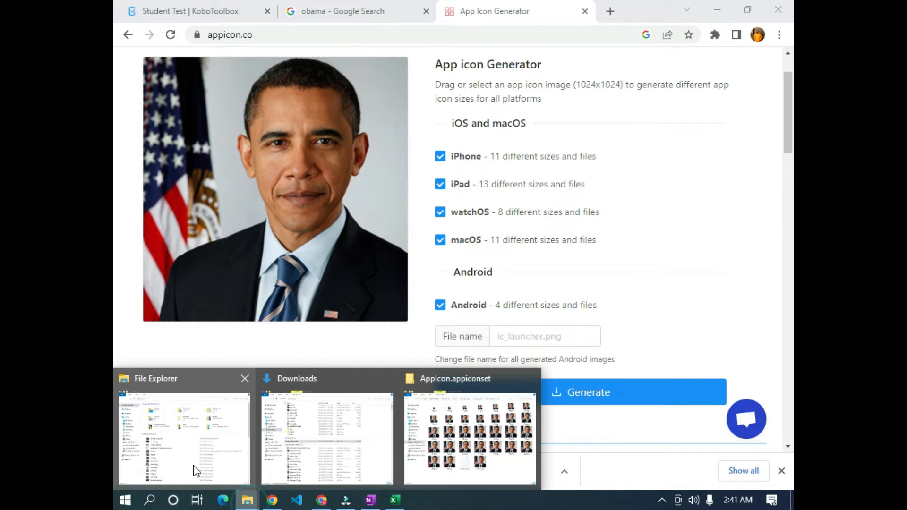
pyautogui.click(193, 465)
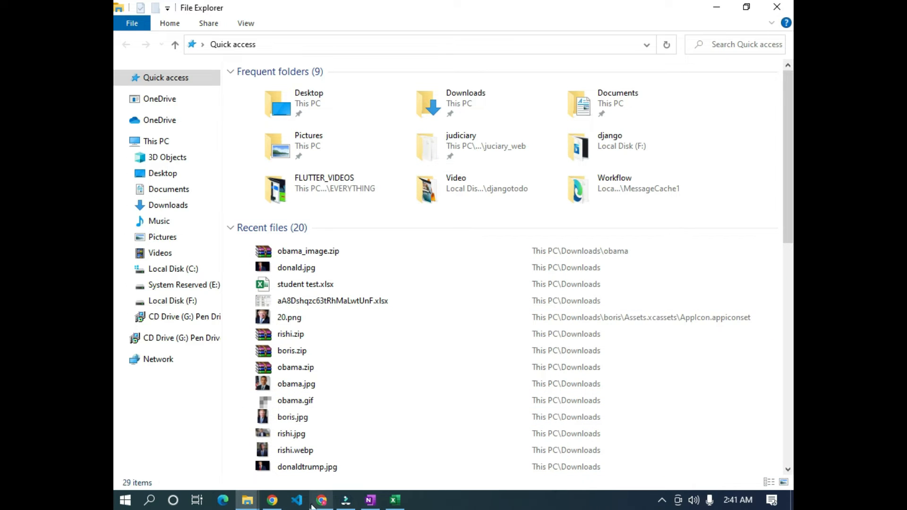
pyautogui.click(169, 205)
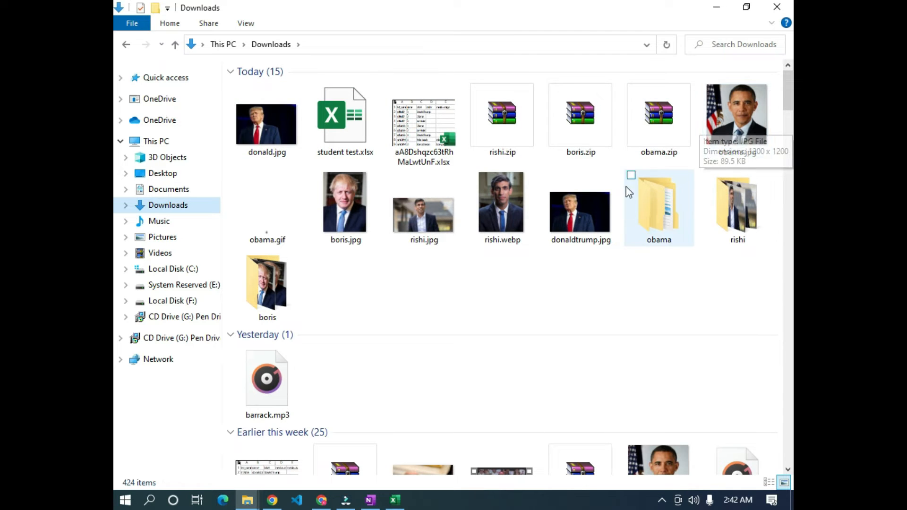
pyautogui.doubleClick(661, 205)
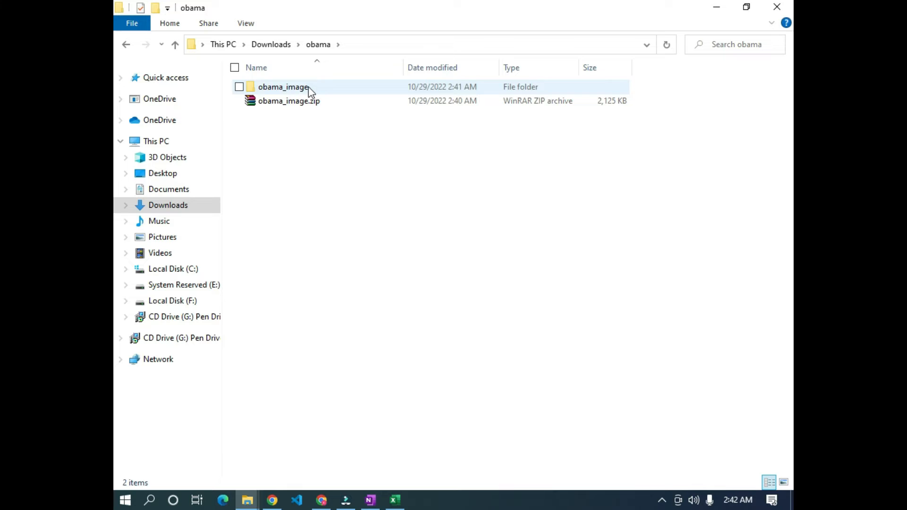
pyautogui.doubleClick(303, 89)
pyautogui.doubleClick(339, 118)
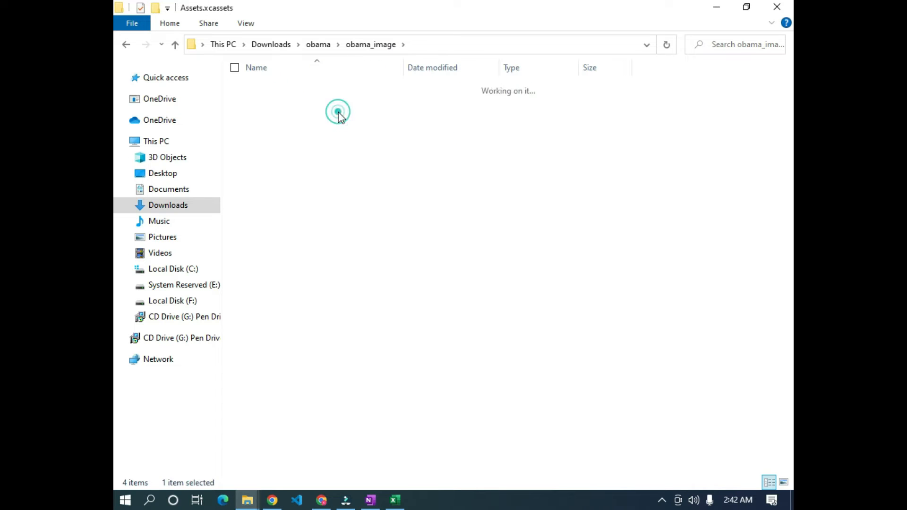
pyautogui.doubleClick(344, 87)
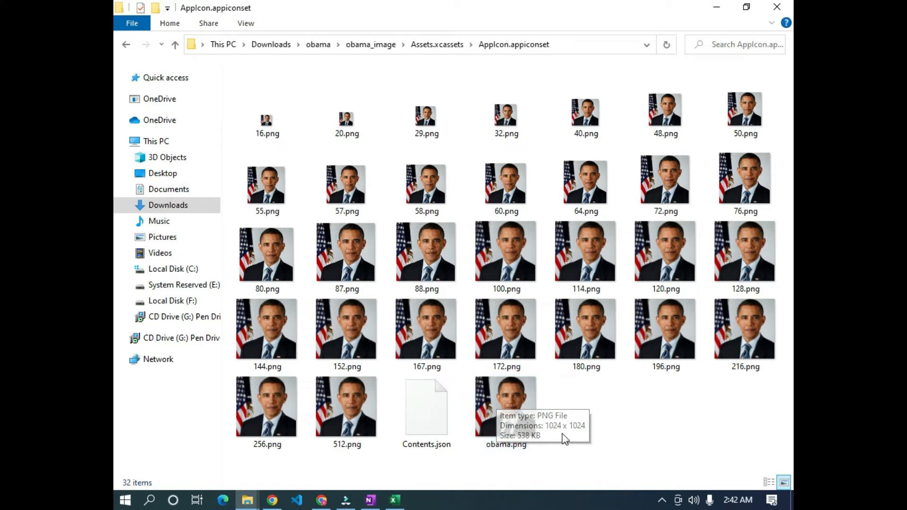
pyautogui.moveTo(499, 404); pyautogui.dragTo(199, 14)
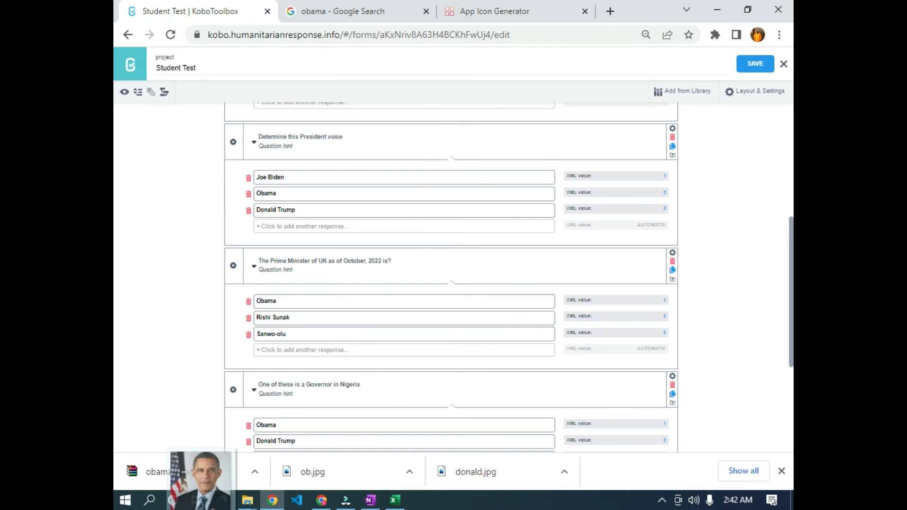
pyautogui.scroll(6, 661, 114)
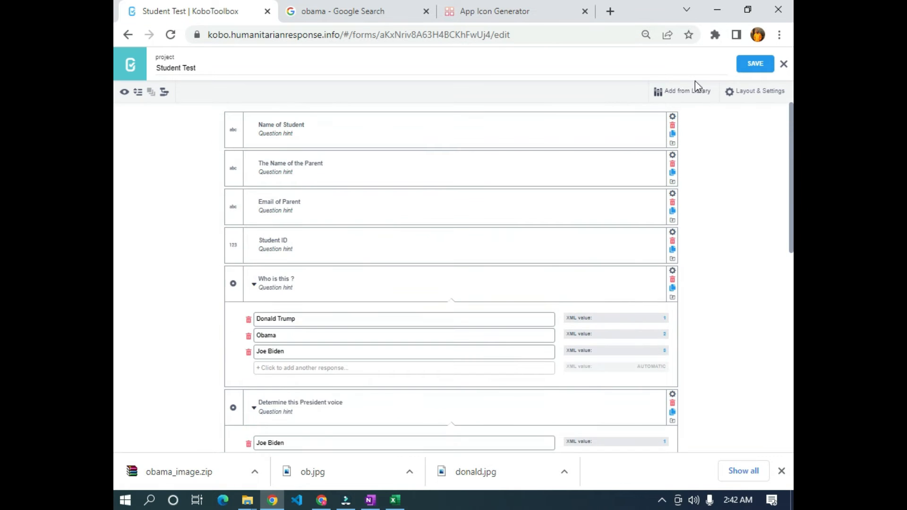
# - Close the form editor, go to Settings > Media, and drag obama.png into the attach-files area
pyautogui.click(784, 62)
pyautogui.click(590, 86)
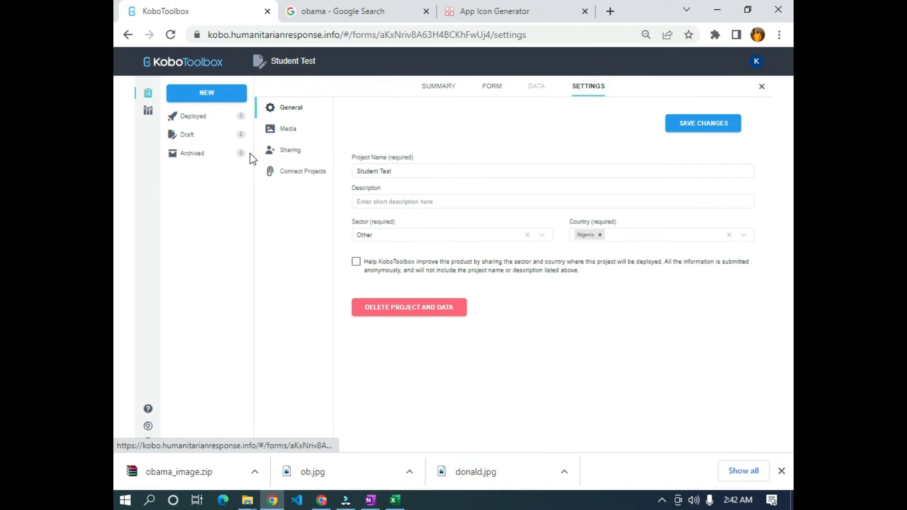
pyautogui.click(294, 135)
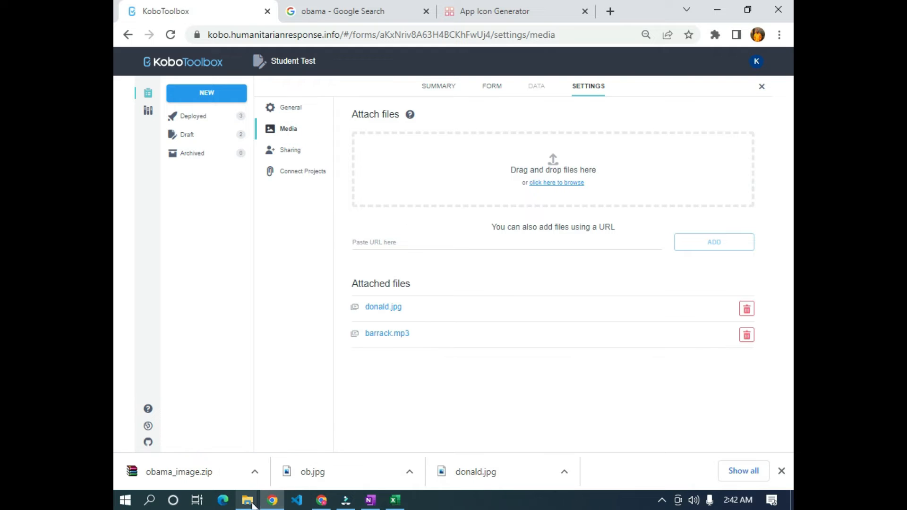
pyautogui.moveTo(251, 501)
pyautogui.click(216, 454)
pyautogui.moveTo(515, 430); pyautogui.dragTo(530, 184)
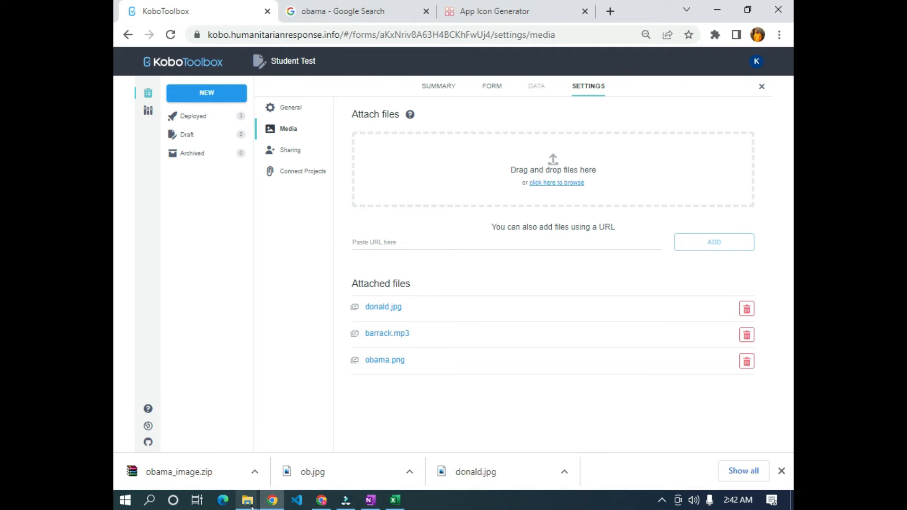
pyautogui.moveTo(252, 507)
pyautogui.click(208, 468)
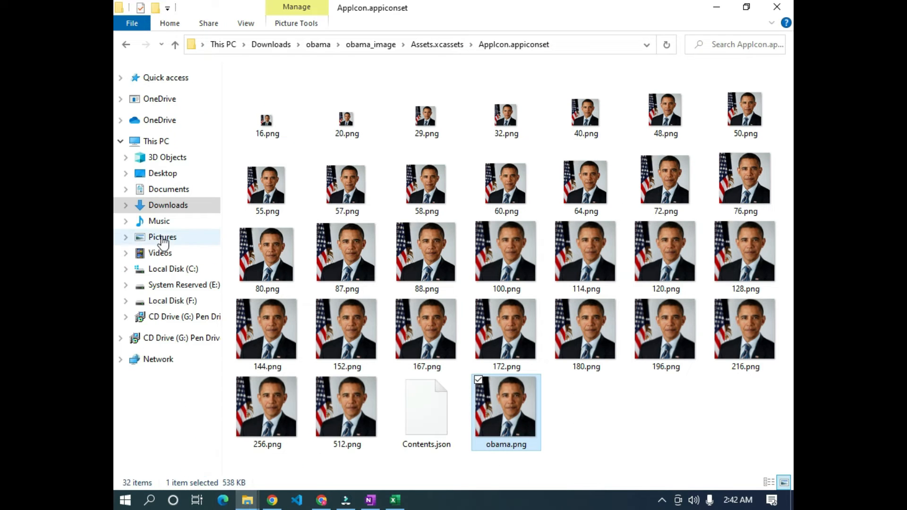
# - Open the Rishi icon set's folder at Downloads > rishi > Assets.xcassets > AppIcon.appiconset
pyautogui.click(163, 205)
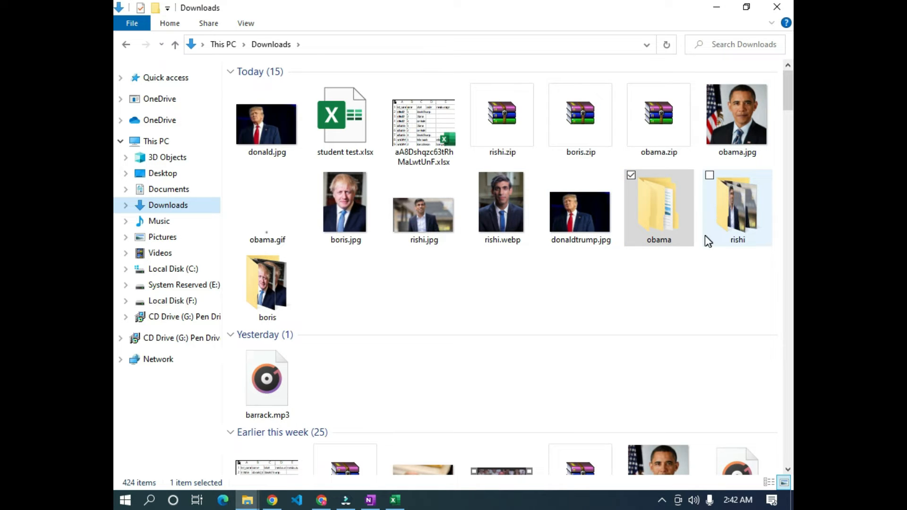
pyautogui.doubleClick(748, 217)
pyautogui.click(337, 113)
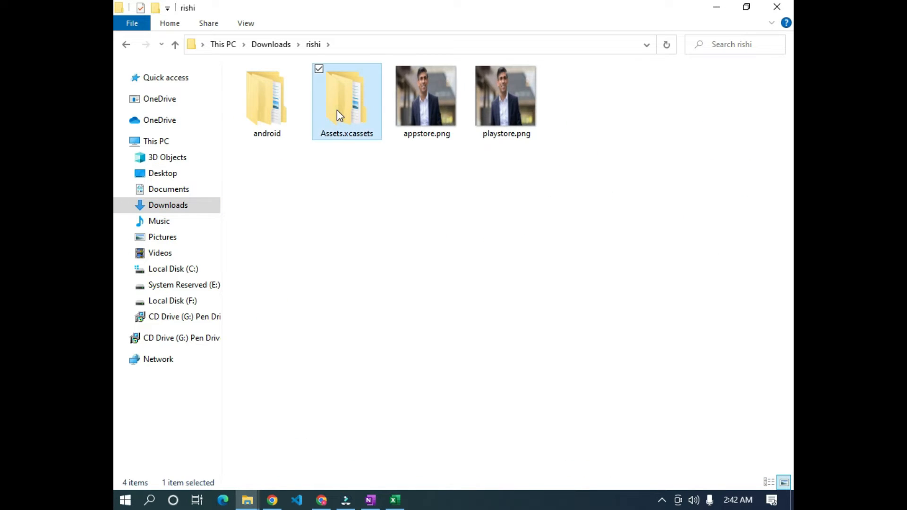
pyautogui.doubleClick(338, 113)
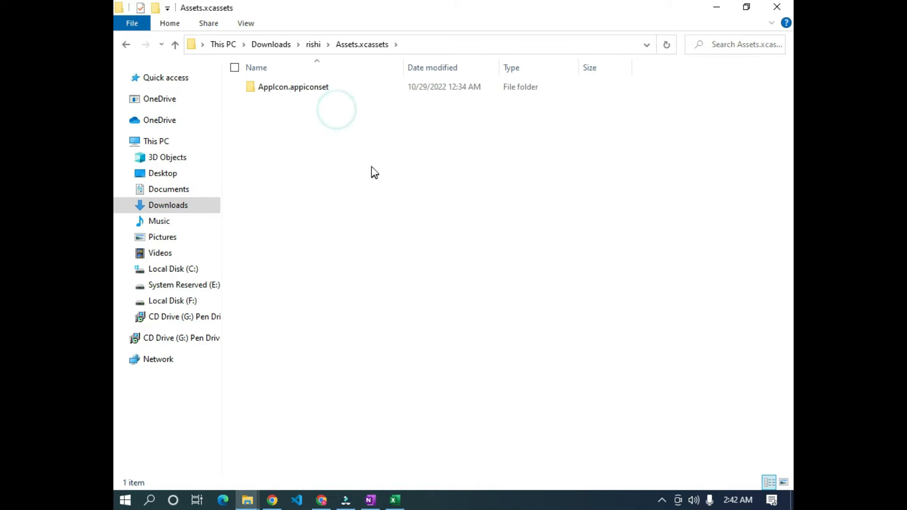
pyautogui.click(273, 502)
pyautogui.click(512, 19)
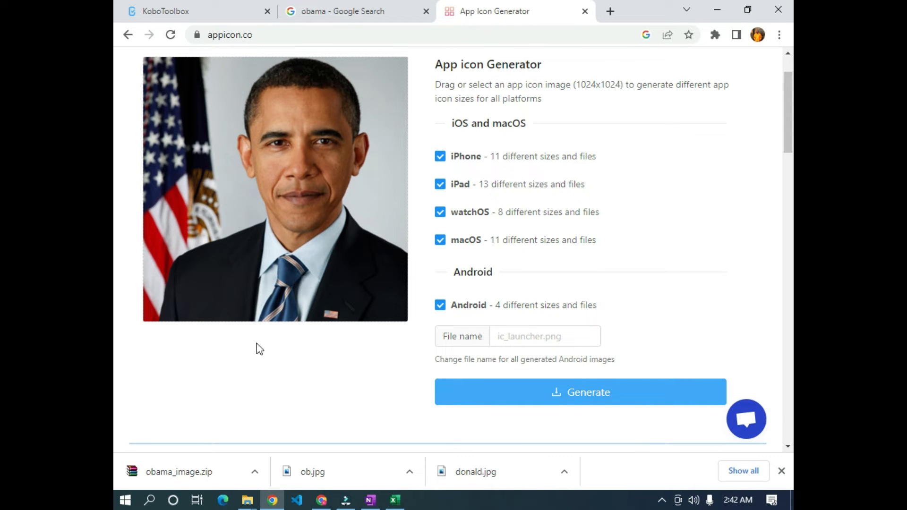
pyautogui.moveTo(255, 505)
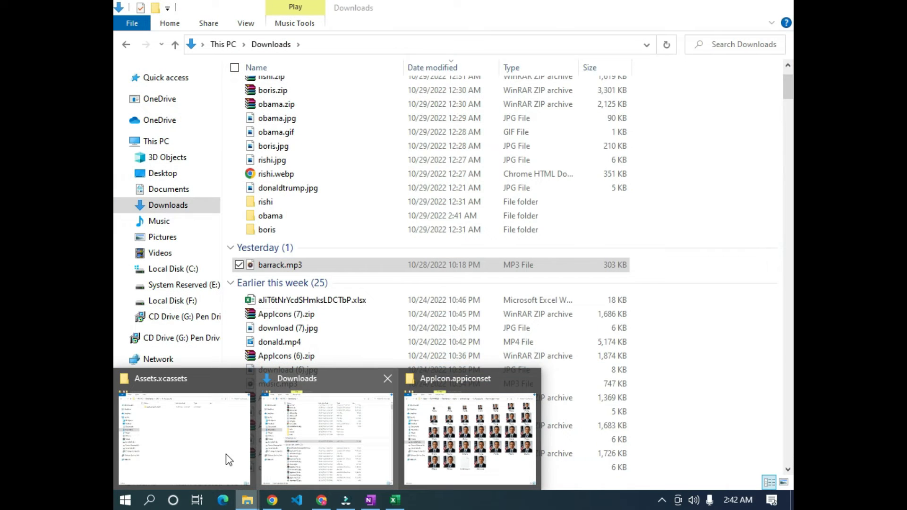
pyautogui.click(191, 458)
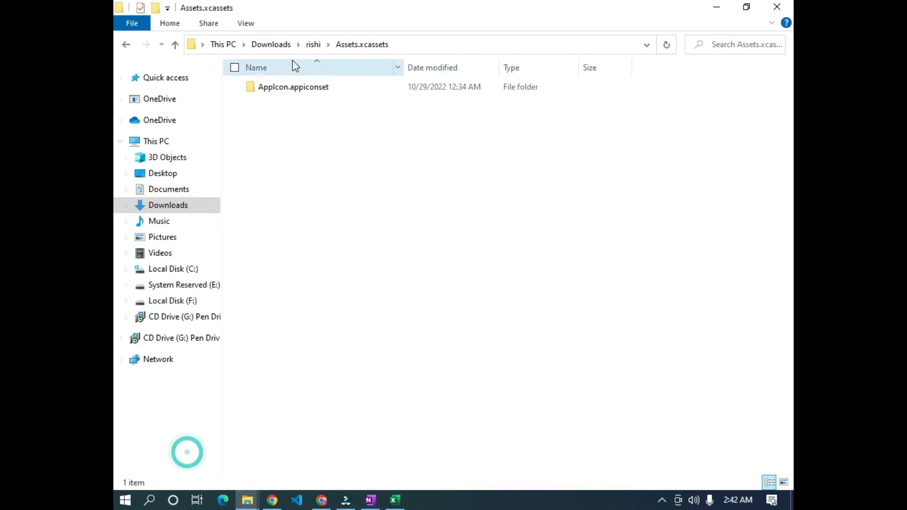
pyautogui.click(283, 95)
pyautogui.doubleClick(283, 90)
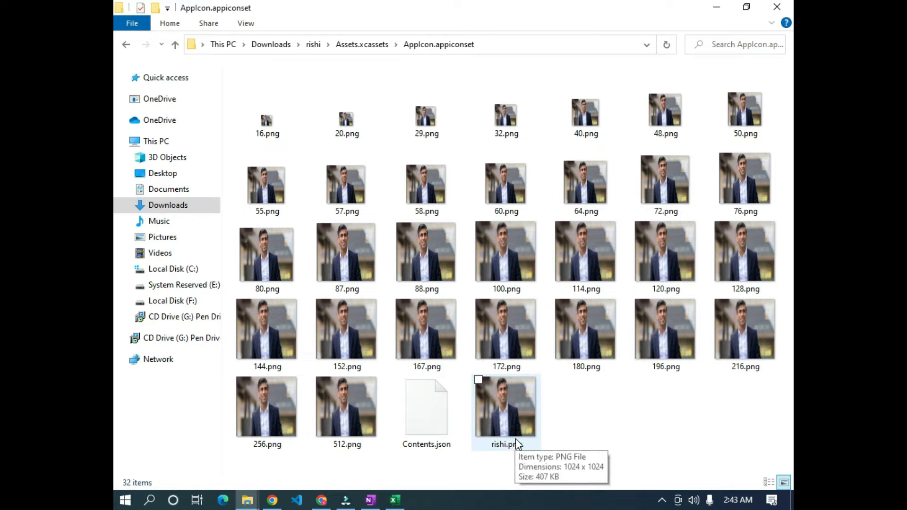
# - Drag rishi.png into the Student Test project's Media attach area
pyautogui.moveTo(506, 419); pyautogui.dragTo(531, 204)
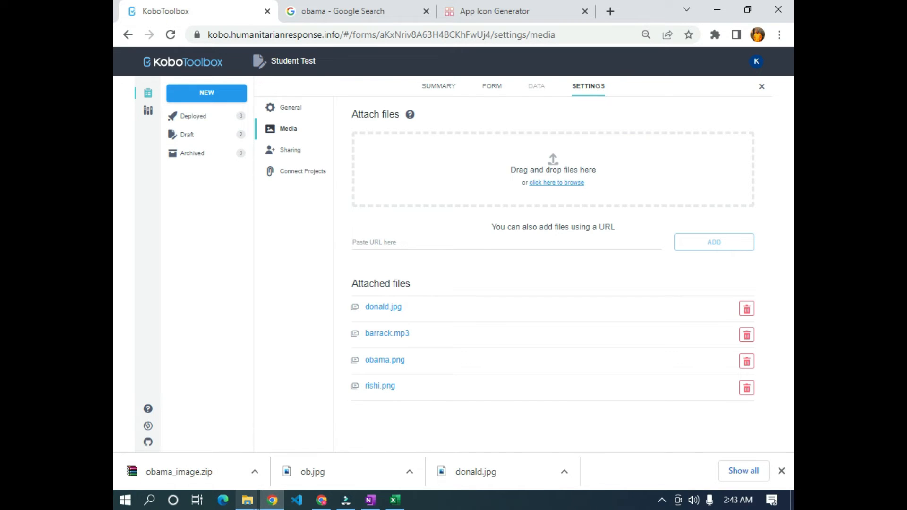
pyautogui.moveTo(247, 500)
pyautogui.click(191, 449)
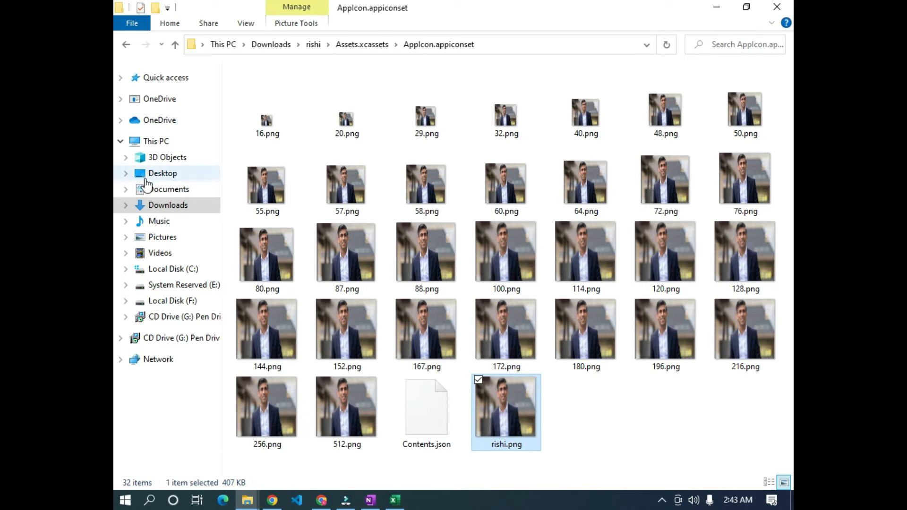
pyautogui.click(179, 208)
pyautogui.scroll(-8, 695, 243)
pyautogui.scroll(6, 564, 236)
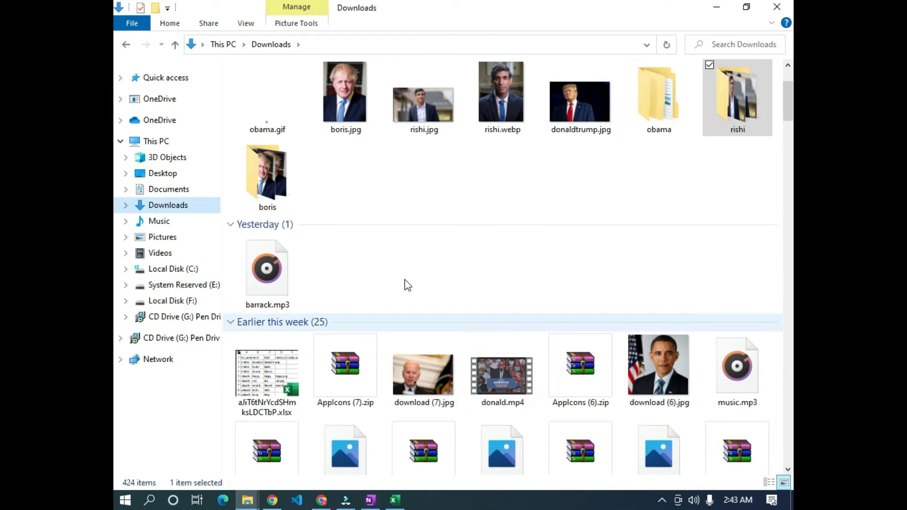
pyautogui.scroll(2, 684, 253)
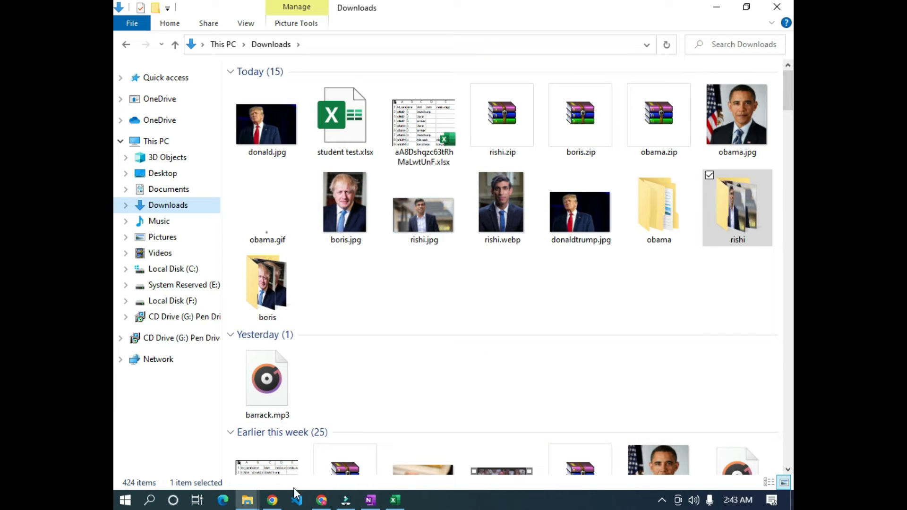
pyautogui.click(268, 504)
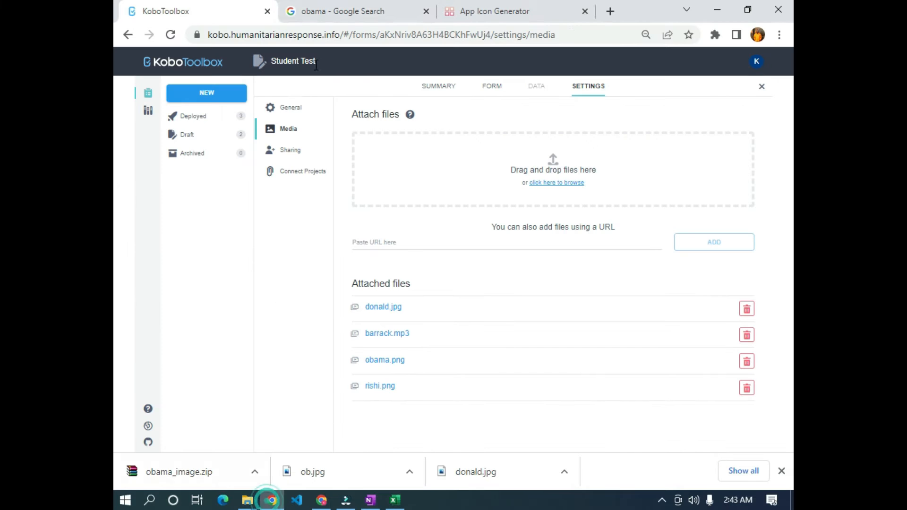
# - Replace the Google Images search with 'sanwo olu'
pyautogui.click(613, 11)
pyautogui.click(325, 11)
pyautogui.click(310, 60)
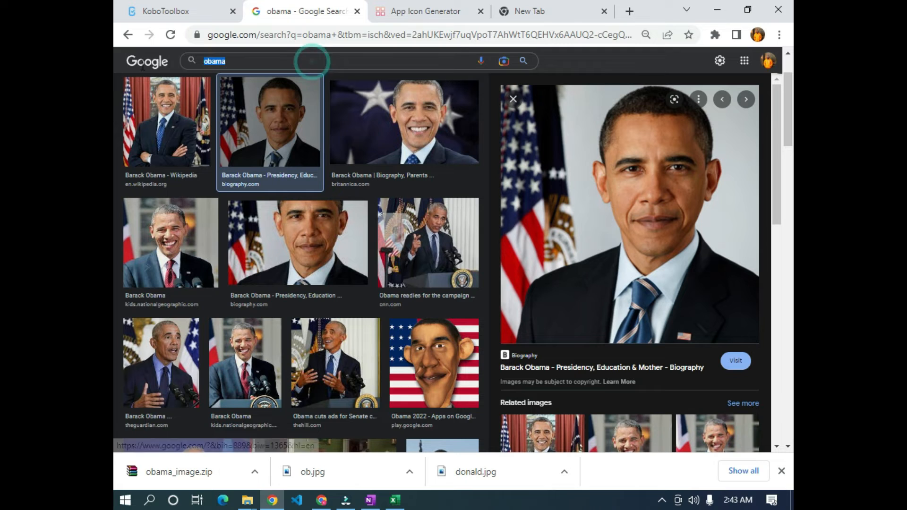
pyautogui.write('sanwo')
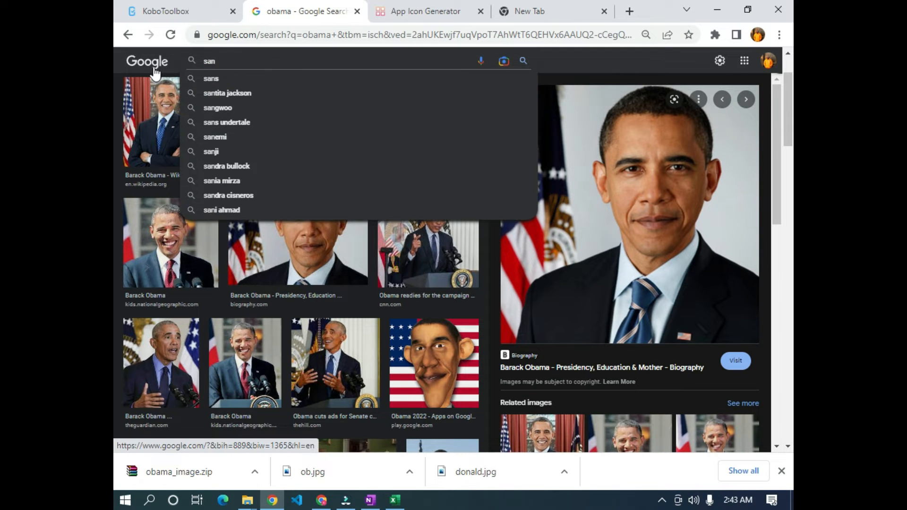
pyautogui.write(' olu')
pyautogui.press('Return')
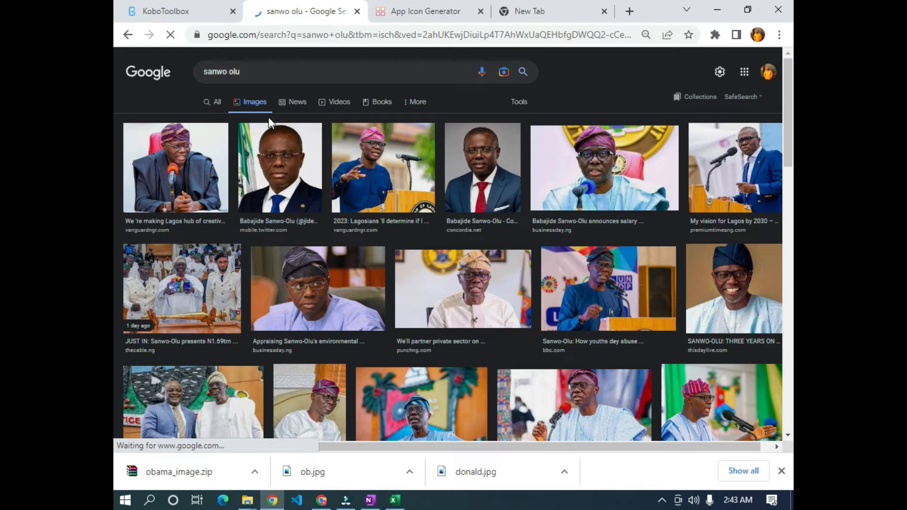
# - Save the second Sanwo-Olu portrait to Downloads as sanwo.jpg
pyautogui.click(173, 174)
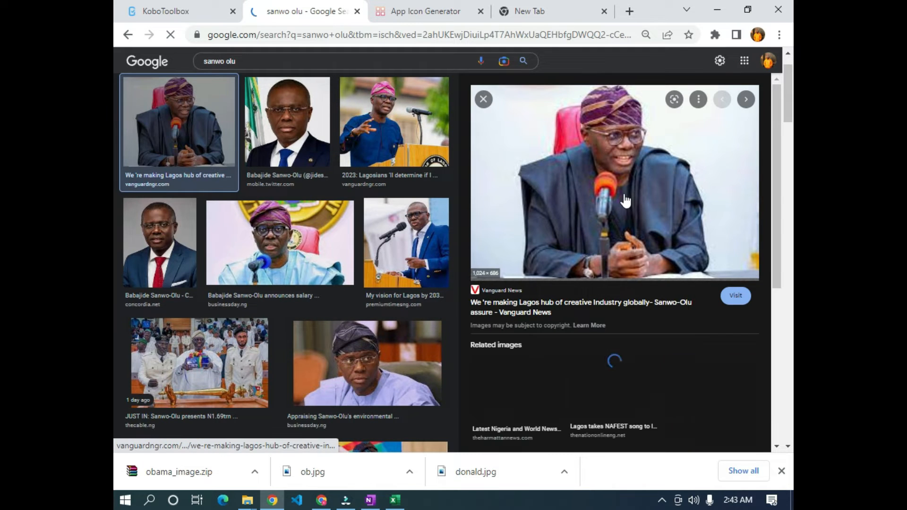
pyautogui.rightClick(627, 200)
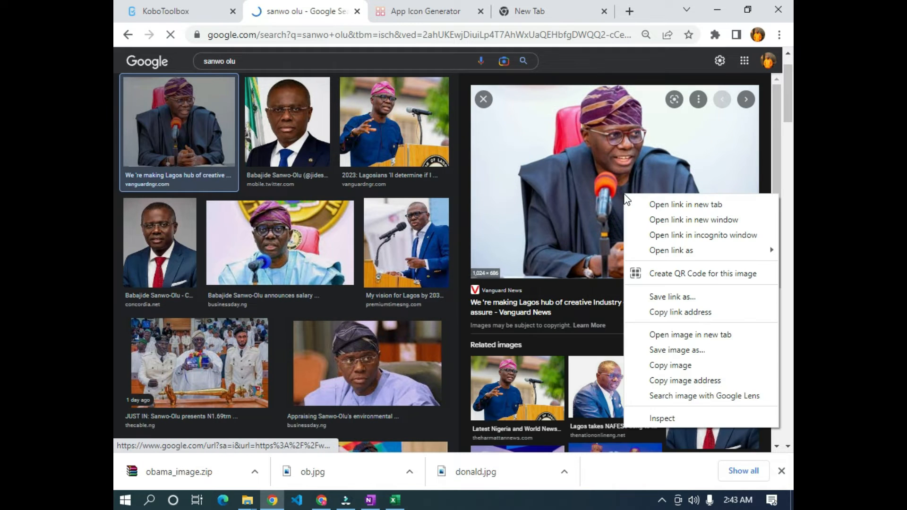
pyautogui.click(680, 350)
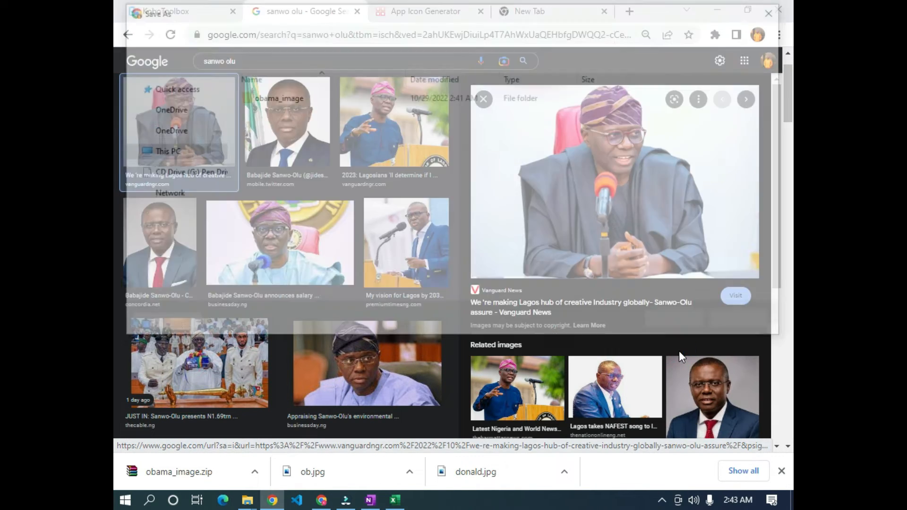
pyautogui.click(776, 10)
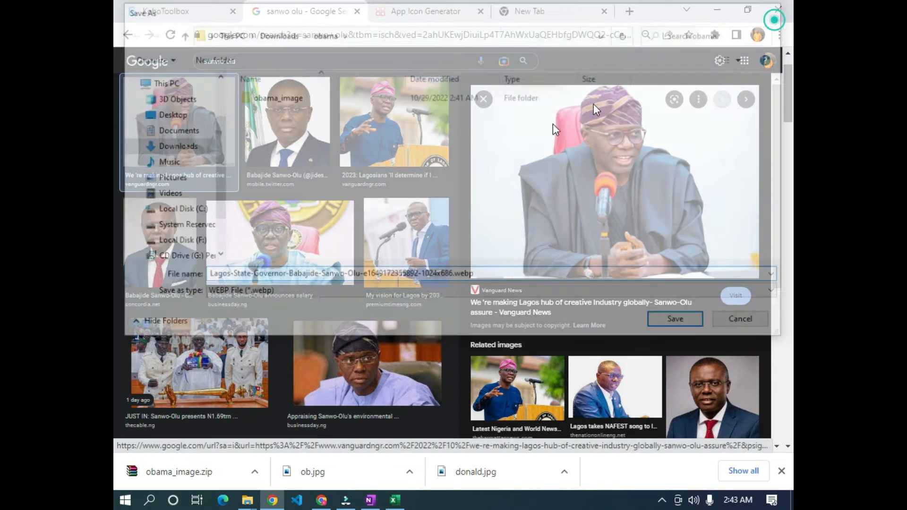
pyautogui.click(290, 141)
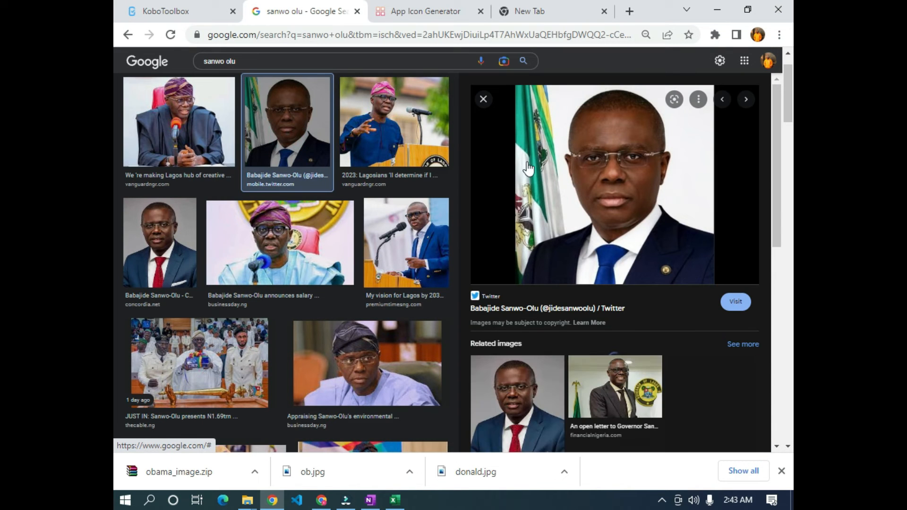
pyautogui.rightClick(659, 174)
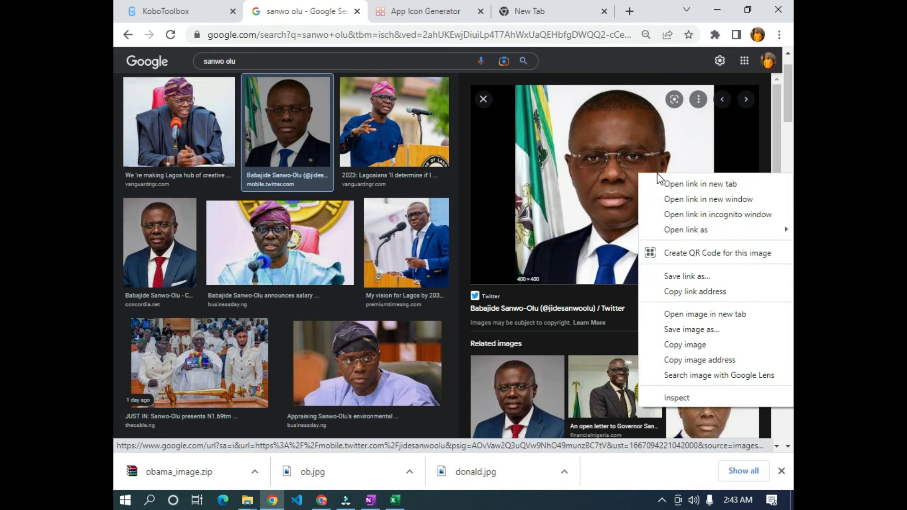
pyautogui.click(720, 331)
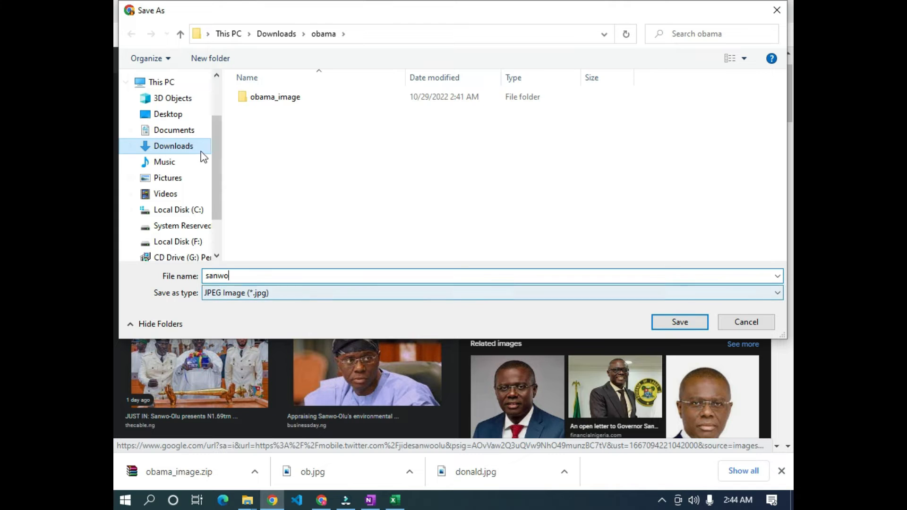
pyautogui.click(189, 148)
pyautogui.click(680, 322)
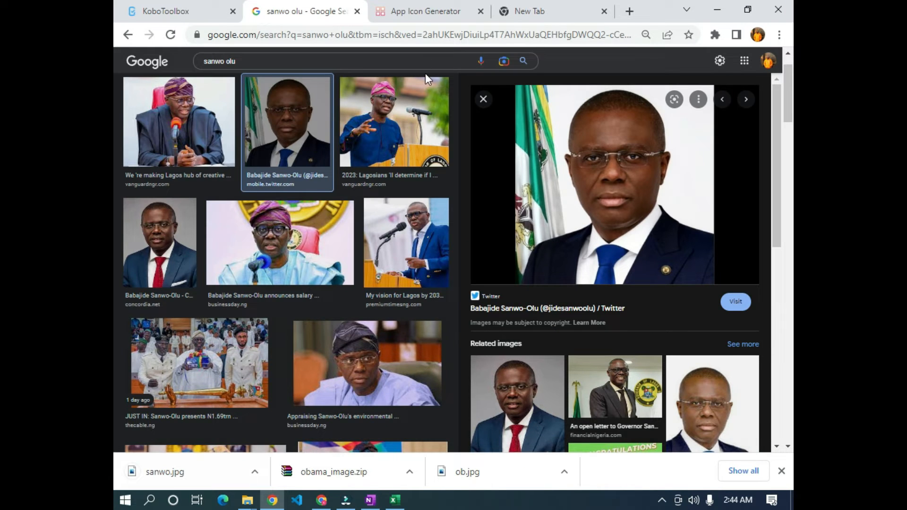
# - Load sanwo.jpg into App Icon Generator and generate the icon set
pyautogui.click(419, 18)
pyautogui.moveTo(188, 480); pyautogui.dragTo(248, 306)
pyautogui.moveTo(278, 176); pyautogui.dragTo(279, 177)
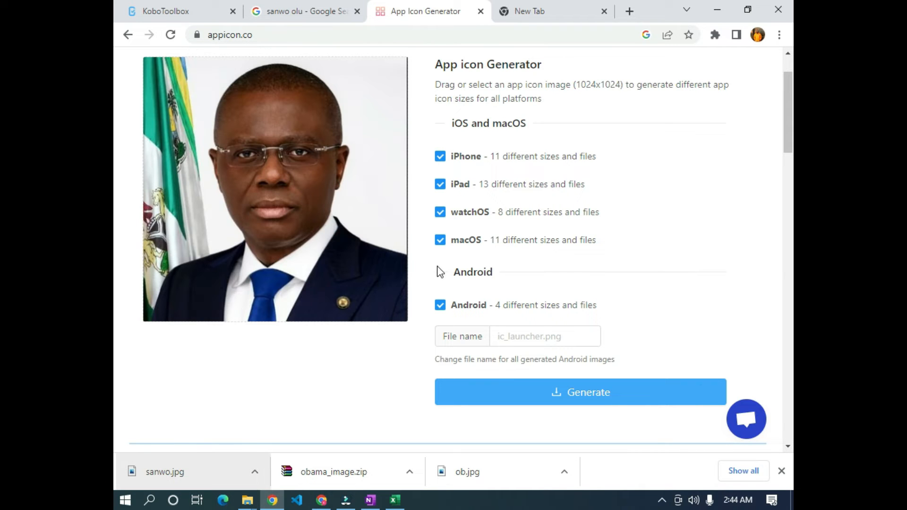
pyautogui.click(595, 400)
# - Save the generated icon archive to Downloads as sanwo.zip
pyautogui.scroll(-1, 418, 353)
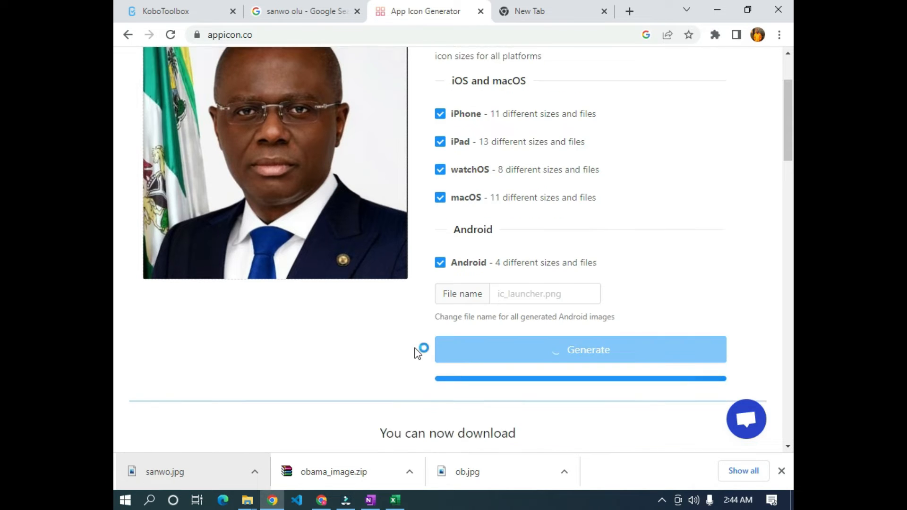
pyautogui.scroll(2, 403, 345)
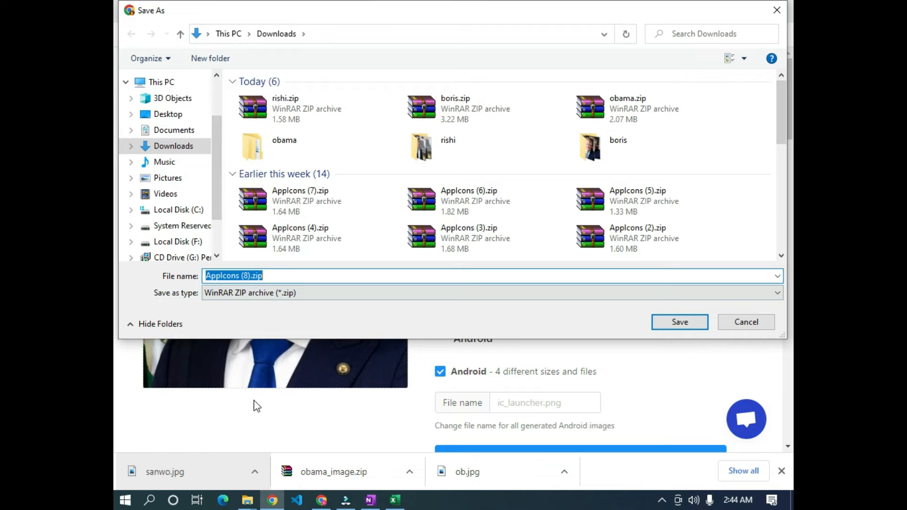
pyautogui.click(171, 146)
pyautogui.moveTo(276, 276); pyautogui.dragTo(120, 275)
pyautogui.write('sanwo')
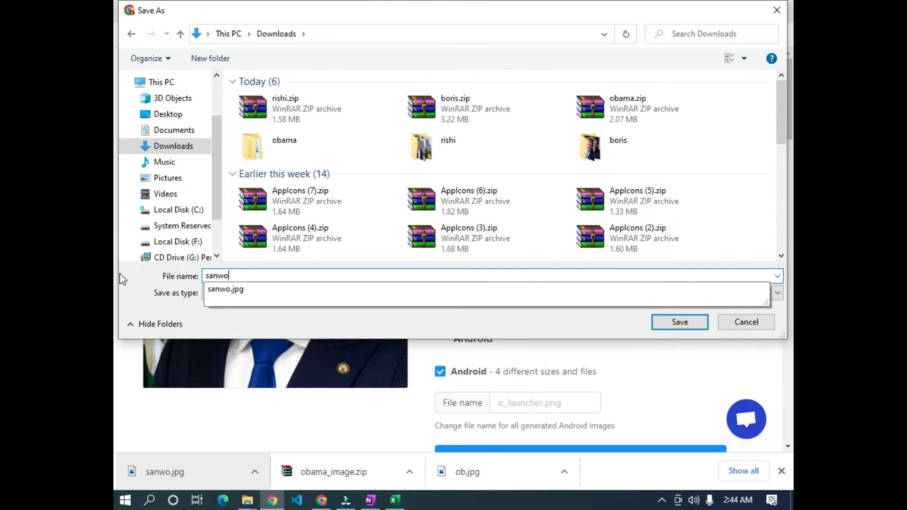
pyautogui.press('Return')
pyautogui.click(262, 473)
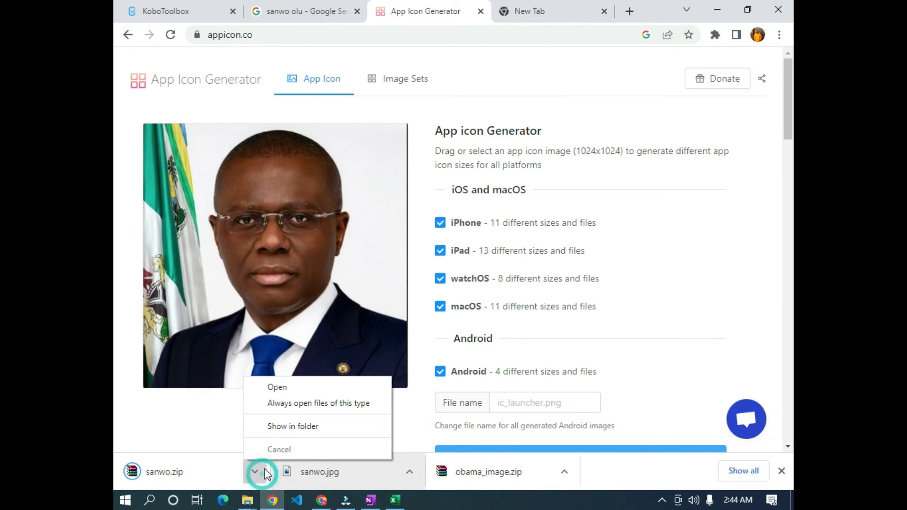
# - Extract sanwo.zip and open sanwo\Assets.xcassets\AppIcon.appiconset
pyautogui.click(290, 426)
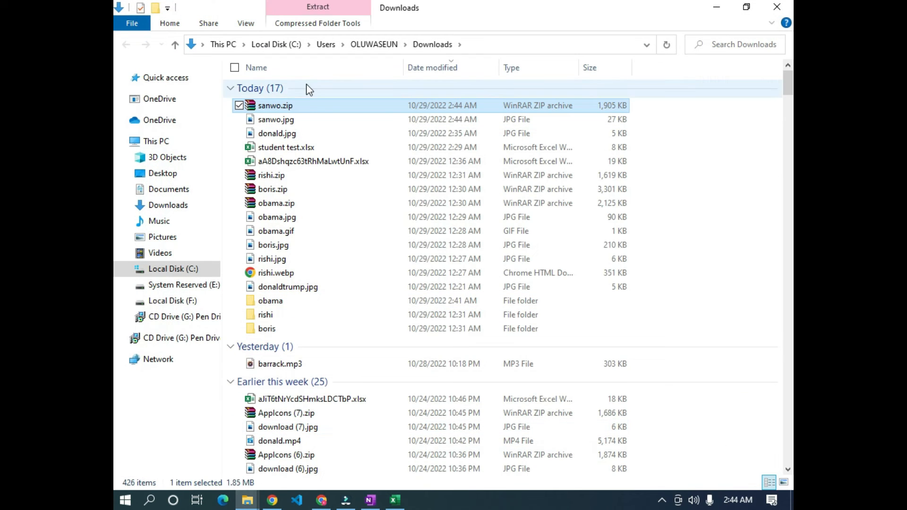
pyautogui.rightClick(310, 106)
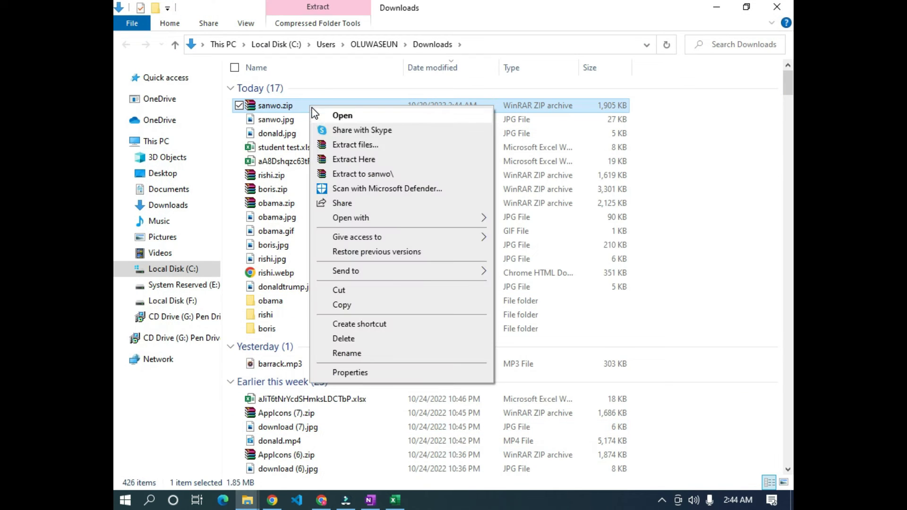
pyautogui.click(370, 145)
pyautogui.click(494, 387)
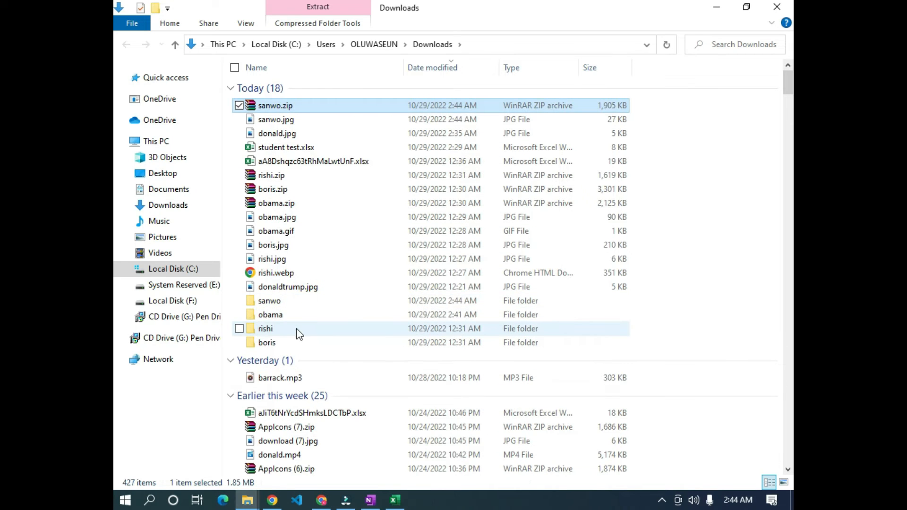
pyautogui.doubleClick(277, 302)
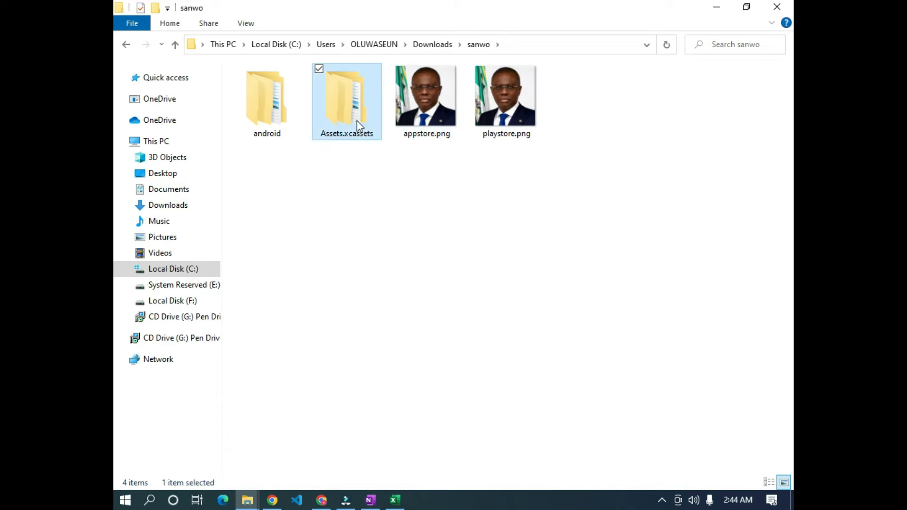
pyautogui.doubleClick(357, 120)
pyautogui.doubleClick(304, 93)
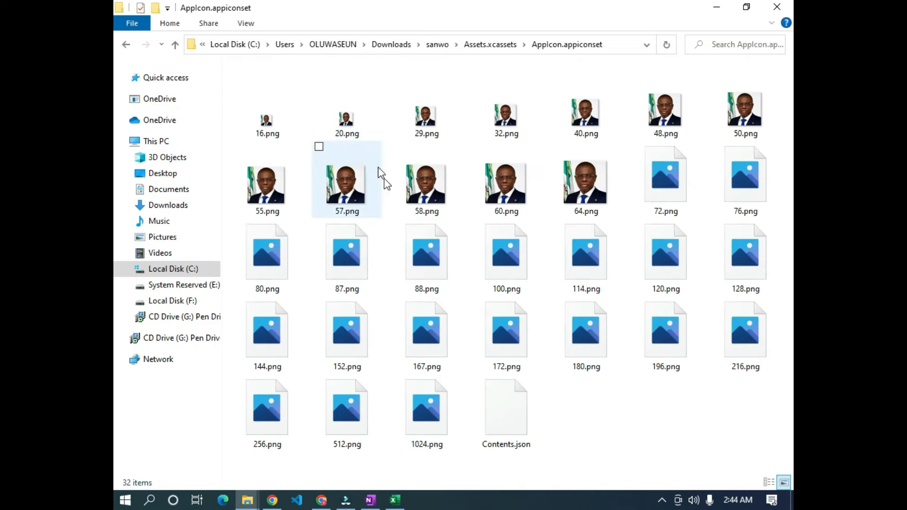
# - Rename the 1024.png icon to sanwo.png
pyautogui.click(429, 424)
pyautogui.rightClick(428, 424)
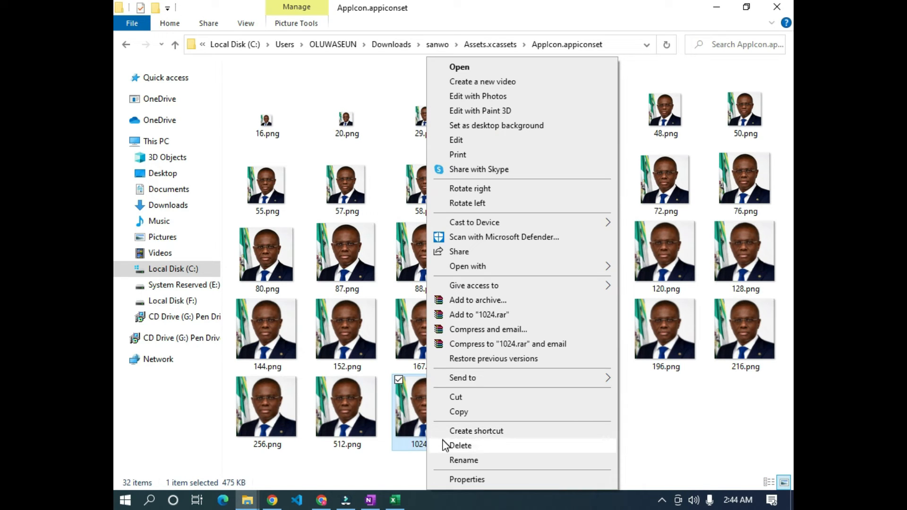
pyautogui.click(483, 465)
pyautogui.write('sanwo.png')
pyautogui.press('Return')
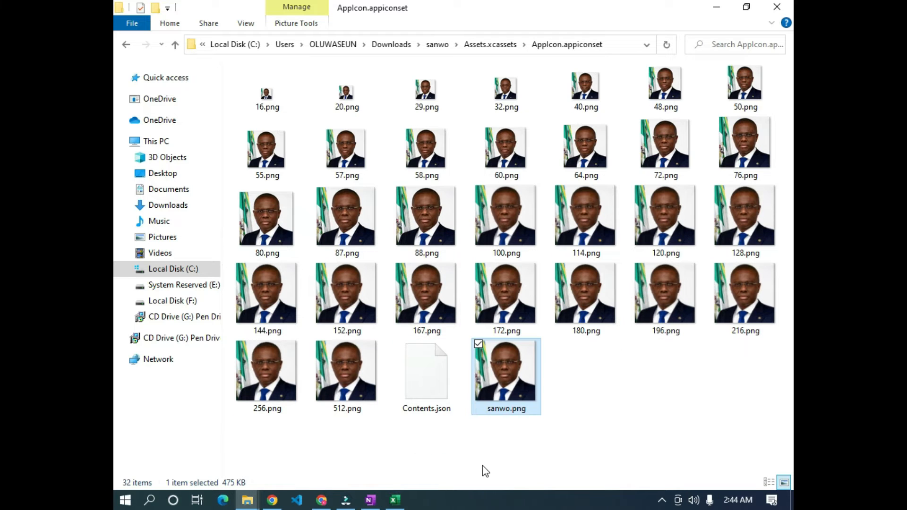
pyautogui.click(672, 408)
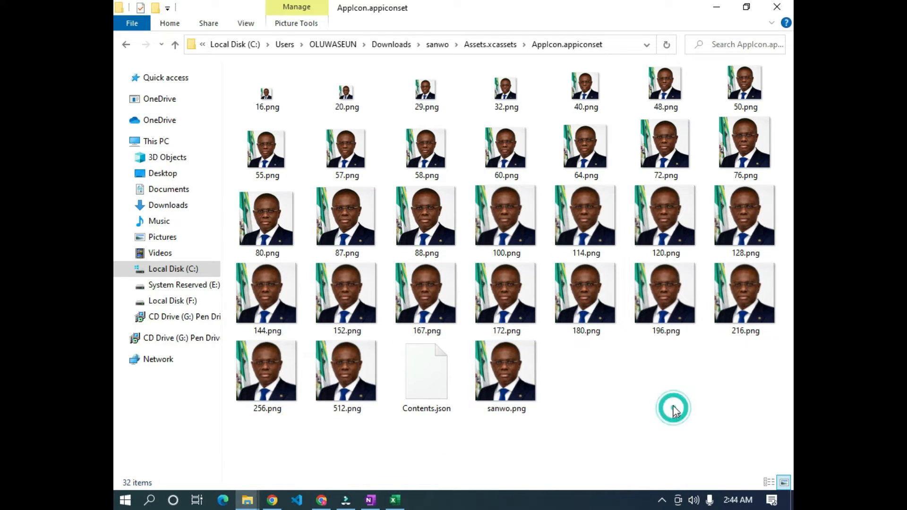
# - Upload sanwo.png from sanwo\Assets.xcassets\AppIcon.appiconset to the Student Test media files
pyautogui.click(273, 501)
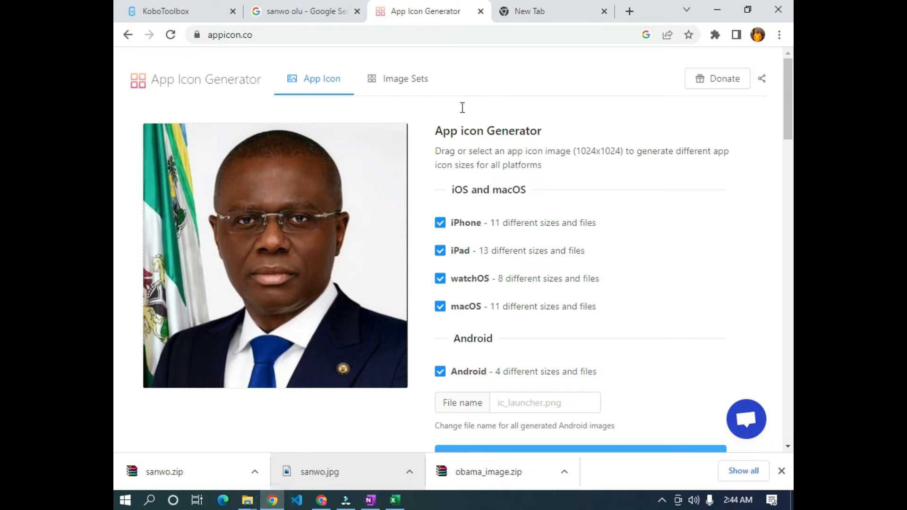
pyautogui.click(142, 13)
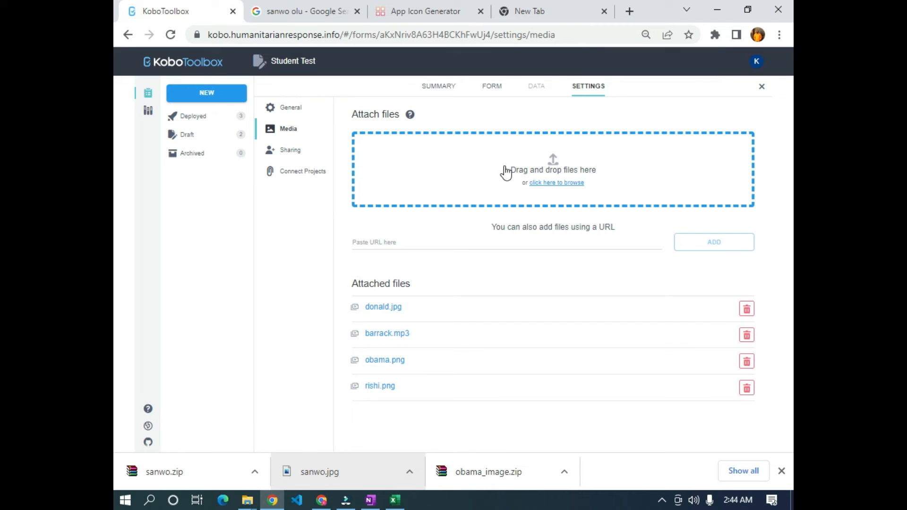
pyautogui.click(552, 184)
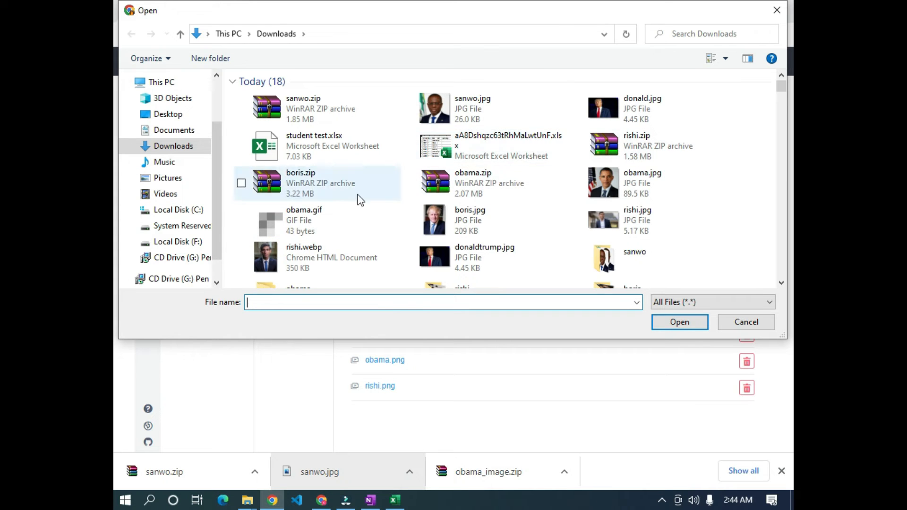
pyautogui.scroll(-2, 364, 208)
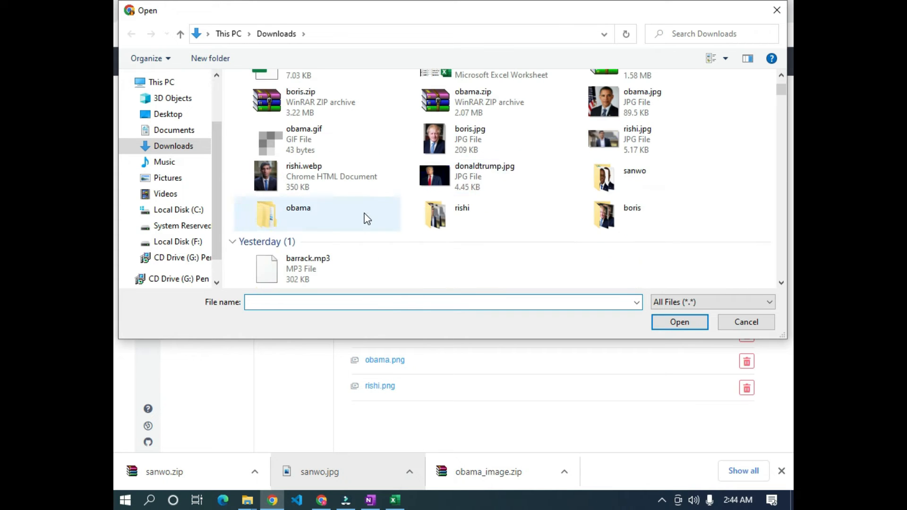
pyautogui.doubleClick(622, 182)
pyautogui.doubleClick(336, 120)
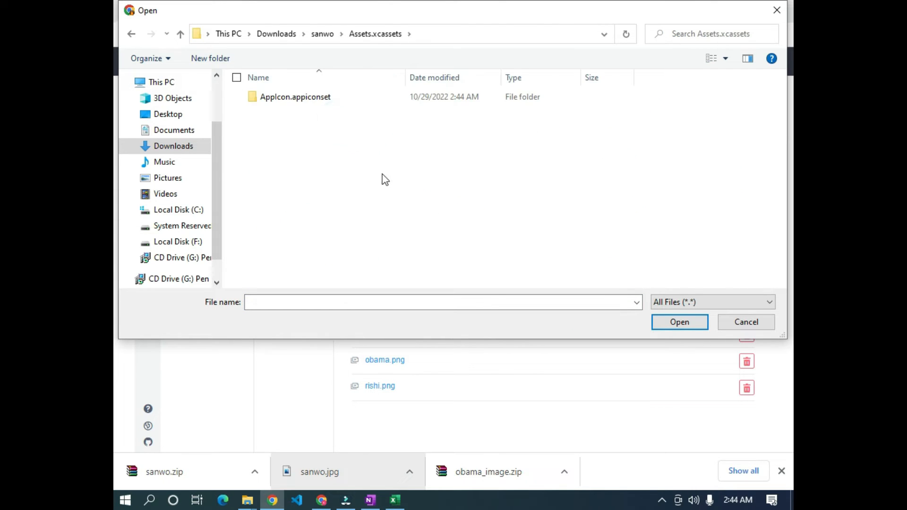
pyautogui.doubleClick(305, 96)
pyautogui.scroll(-3, 437, 223)
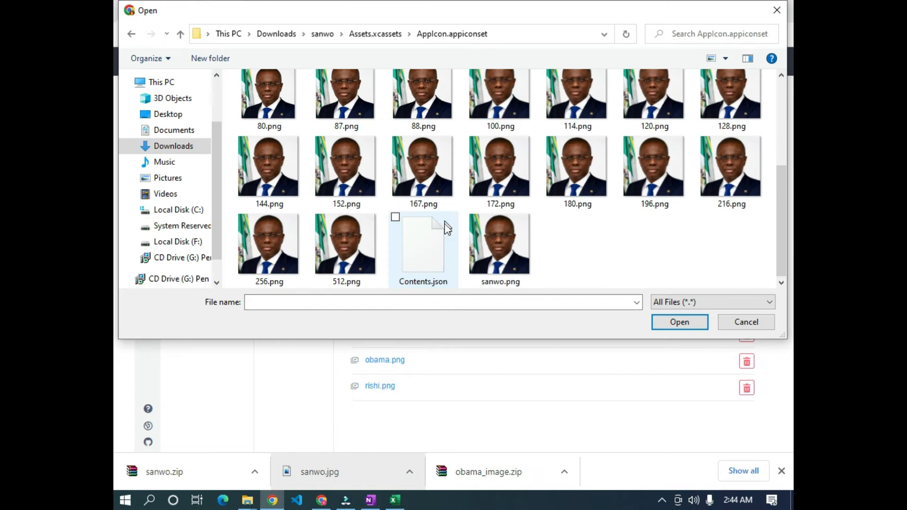
pyautogui.click(523, 250)
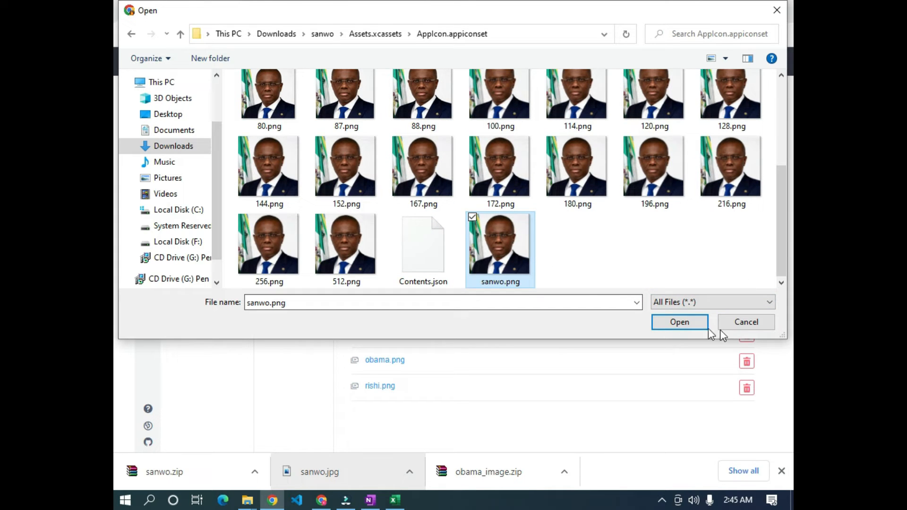
pyautogui.click(679, 324)
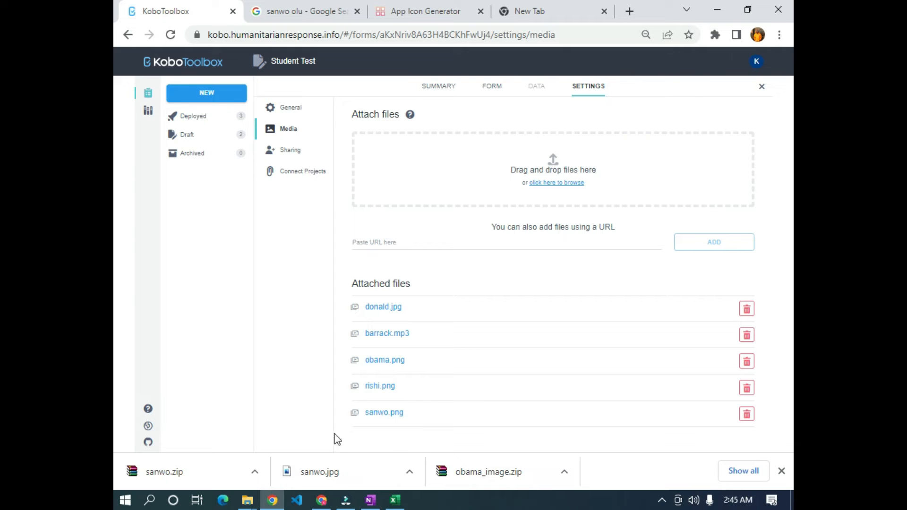
# - Widen column D and paste obama.png's file name from the media list into D8
pyautogui.click(395, 500)
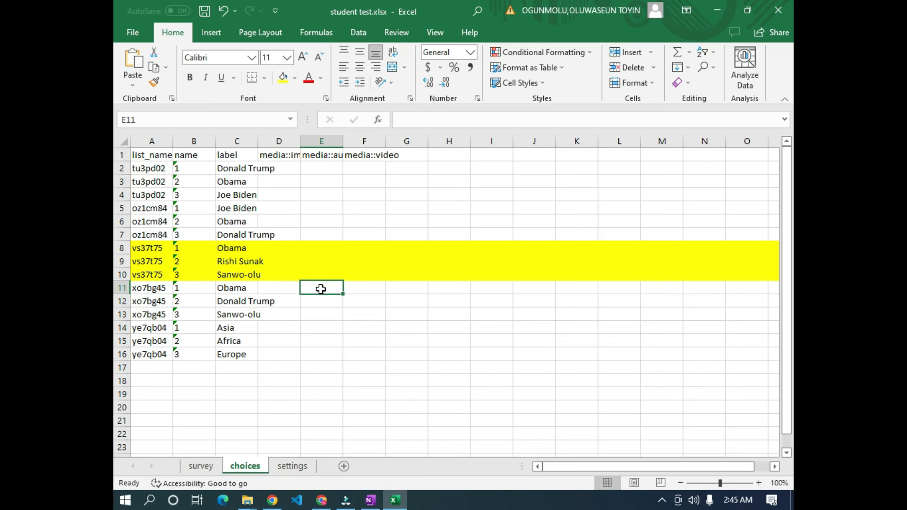
pyautogui.click(395, 500)
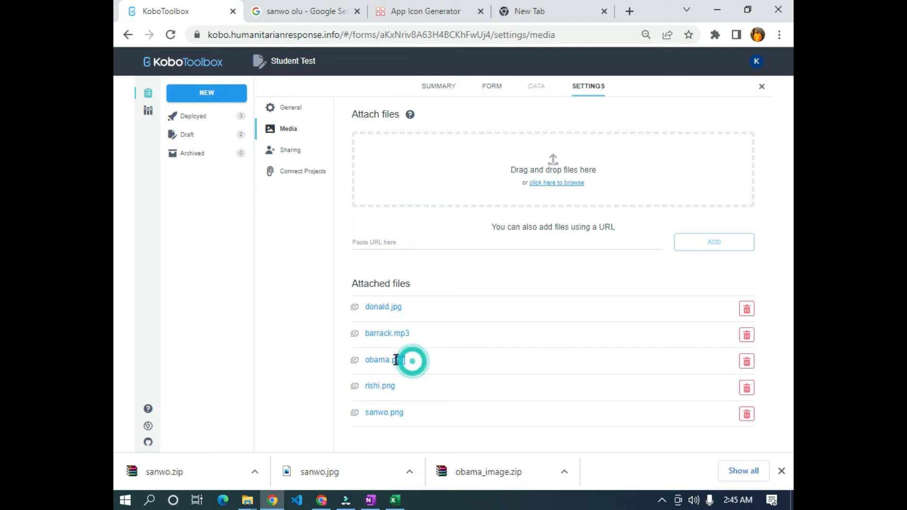
pyautogui.moveTo(411, 359); pyautogui.dragTo(377, 362)
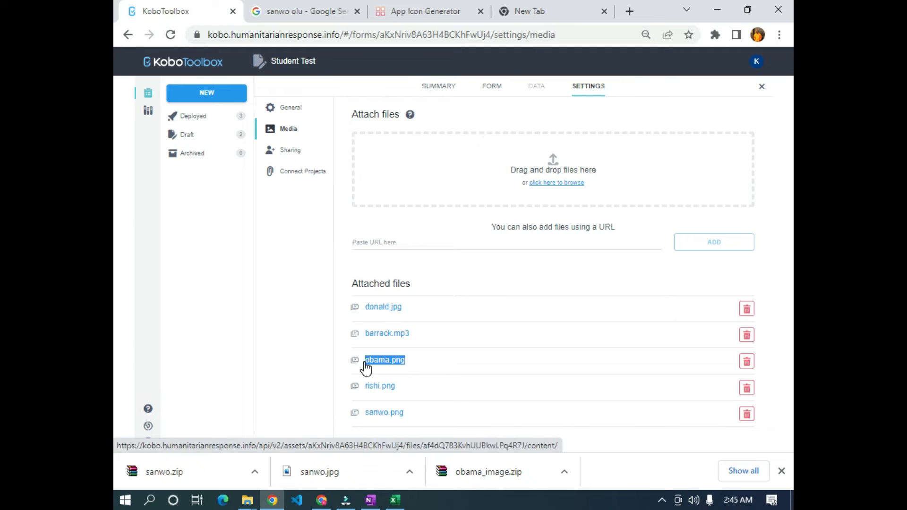
pyautogui.click(395, 500)
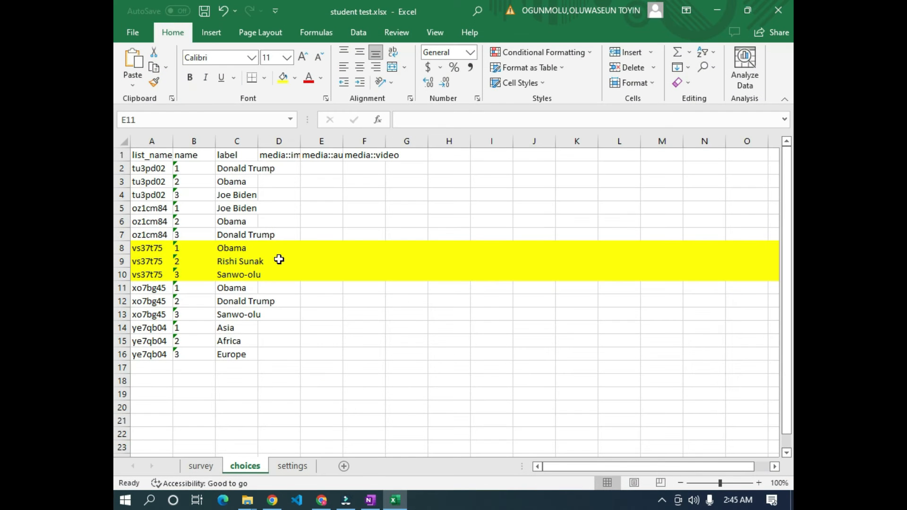
pyautogui.moveTo(300, 140); pyautogui.dragTo(357, 140)
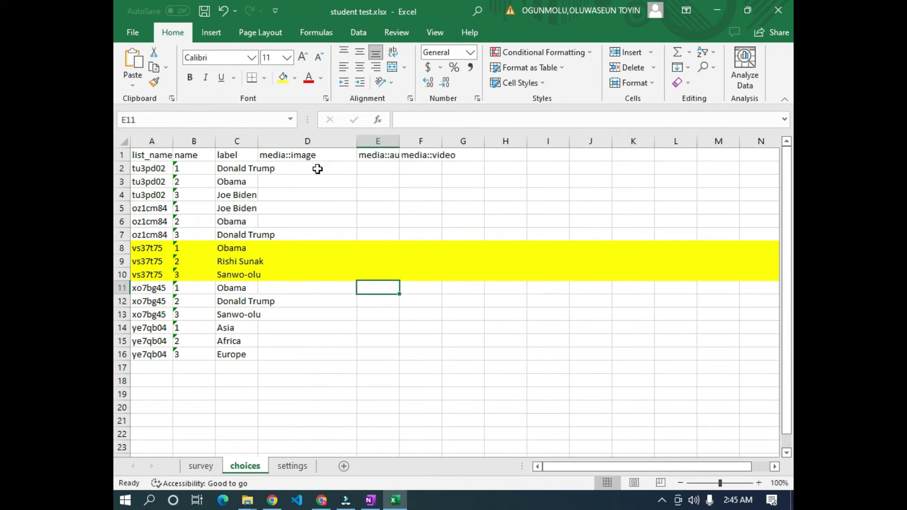
pyautogui.rightClick(277, 247)
pyautogui.click(325, 263)
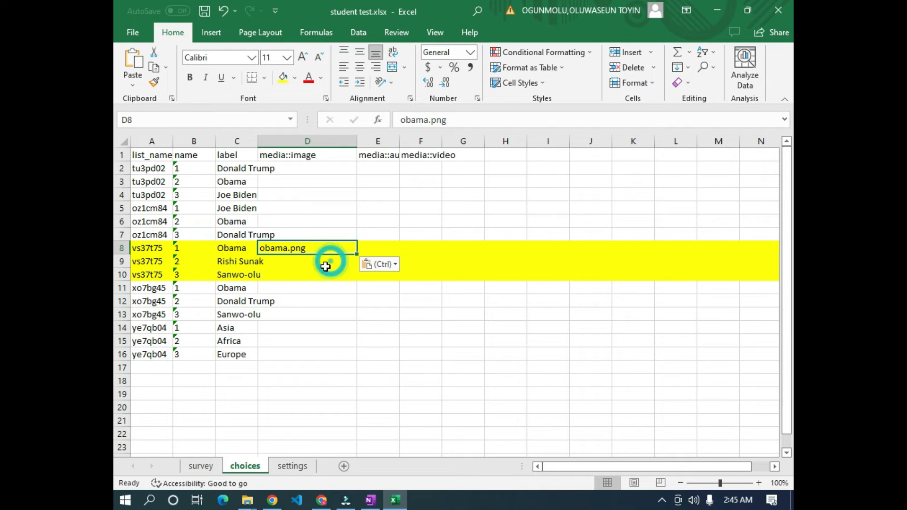
# - Copy rishi.png's file name from KoboToolbox and paste it into D9
pyautogui.hotkey('alt', 'Tab')
pyautogui.hotkey('alt', 'Tab')
pyautogui.write('obama.png')
pyautogui.hotkey('alt', 'Tab')
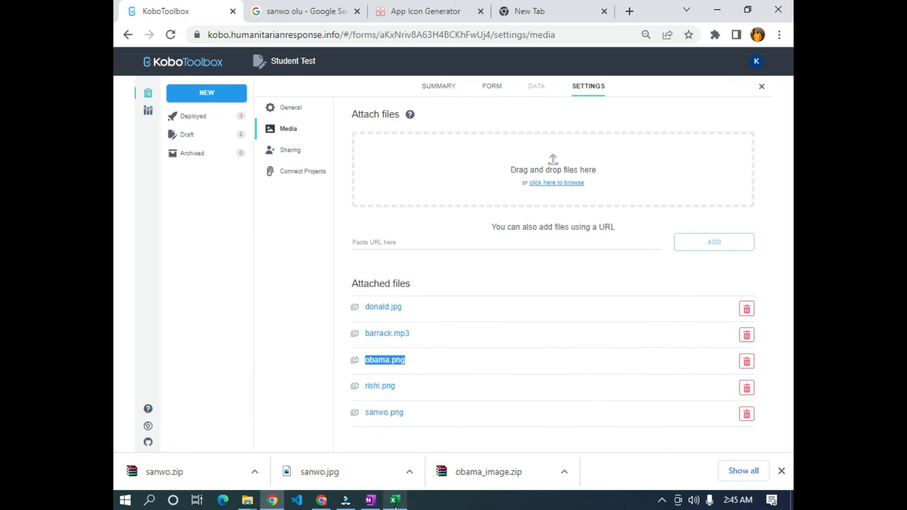
pyautogui.click(303, 396)
pyautogui.moveTo(396, 386); pyautogui.dragTo(366, 388)
pyautogui.rightClick(372, 396)
pyautogui.click(412, 286)
pyautogui.hotkey('alt', 'Tab')
pyautogui.click(272, 261)
pyautogui.rightClick(272, 262)
pyautogui.click(316, 263)
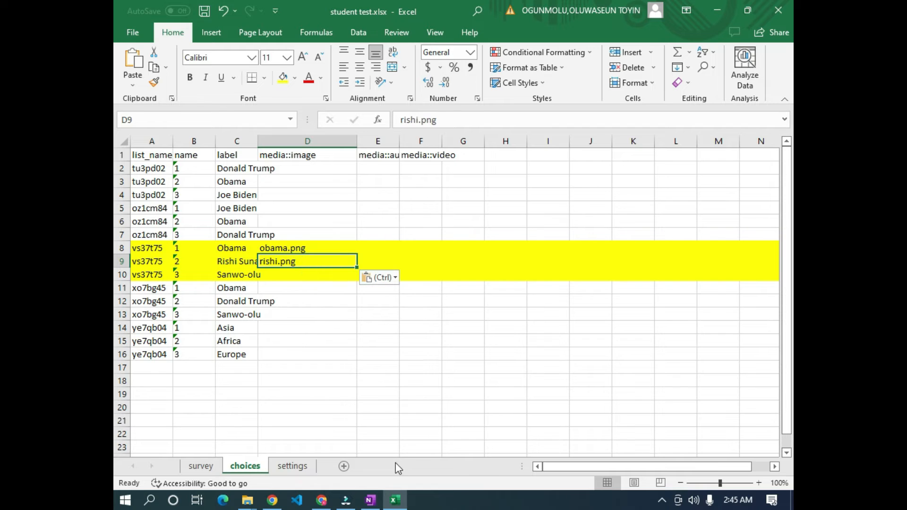
# - Copy sanwo.png's file name and paste it into D10 for the Sanwo-olu choice
pyautogui.hotkey('alt', 'Tab')
pyautogui.moveTo(426, 423); pyautogui.dragTo(366, 417)
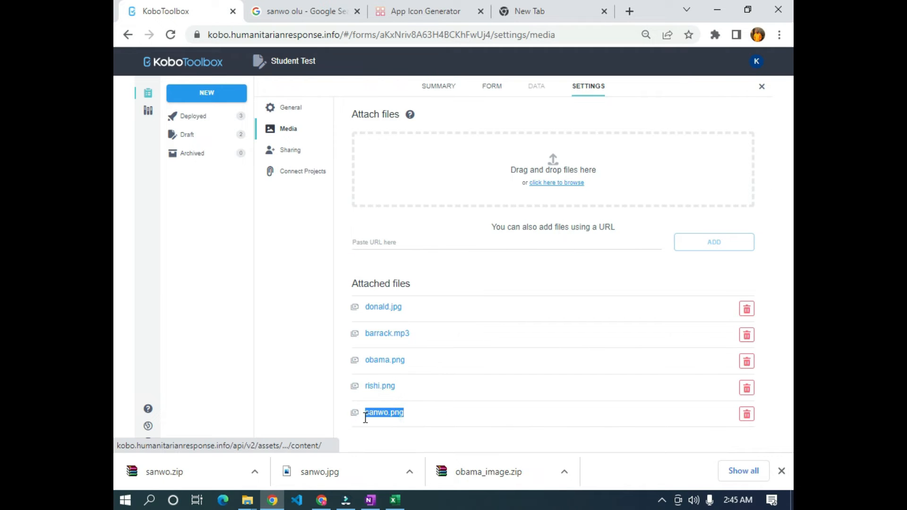
pyautogui.rightClick(382, 416)
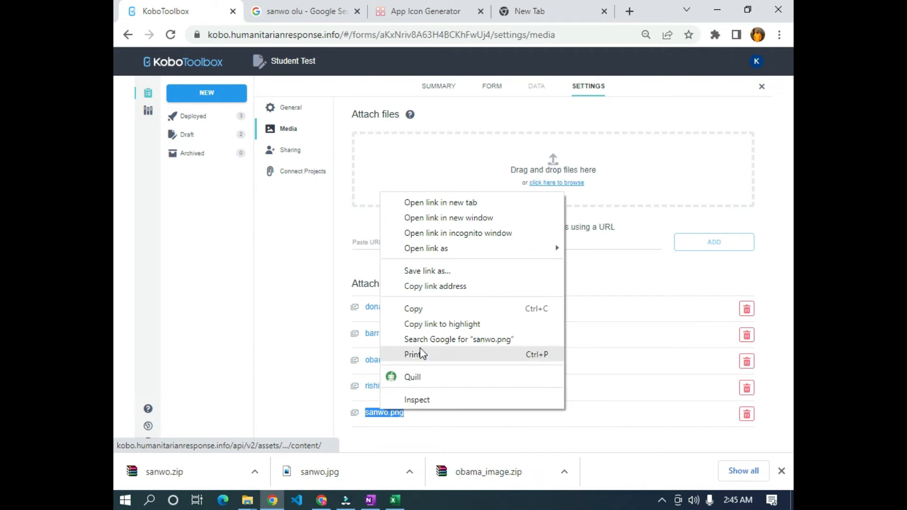
pyautogui.click(436, 309)
pyautogui.hotkey('alt', 'Tab')
pyautogui.click(286, 274)
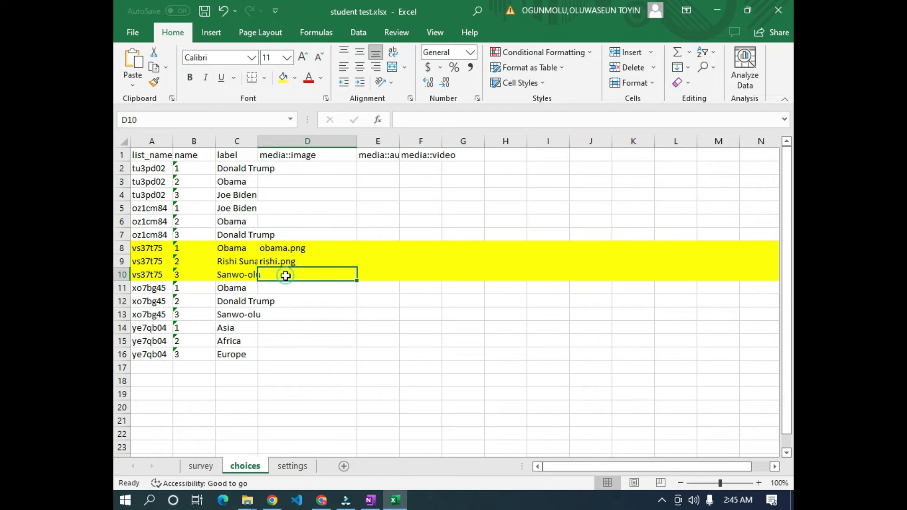
pyautogui.rightClick(286, 274)
pyautogui.click(333, 263)
pyautogui.click(353, 393)
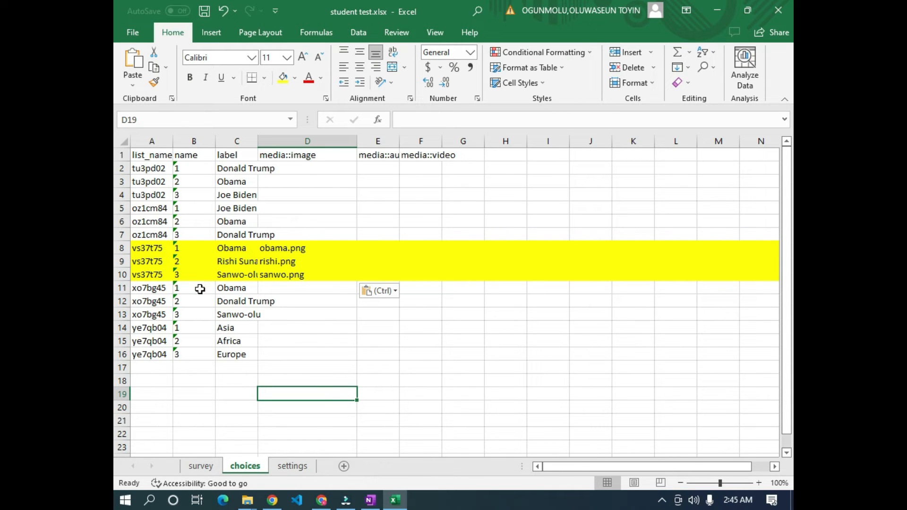
pyautogui.click(273, 502)
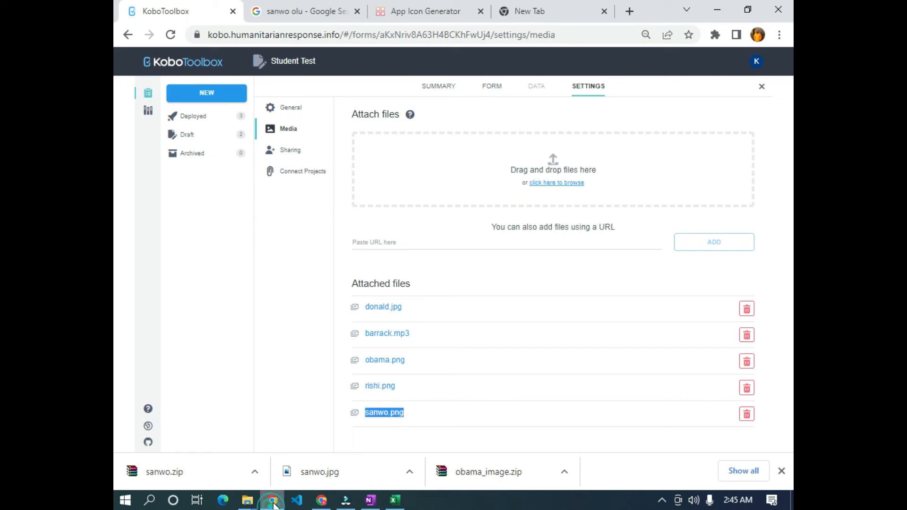
# - Open the Student Test draft in the form builder and collapse the Prime Minister of UK question
pyautogui.click(166, 62)
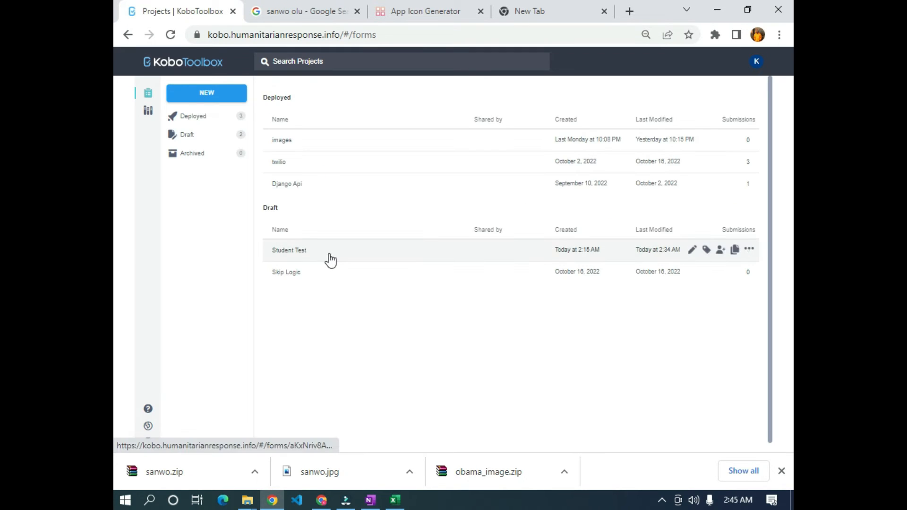
pyautogui.click(327, 254)
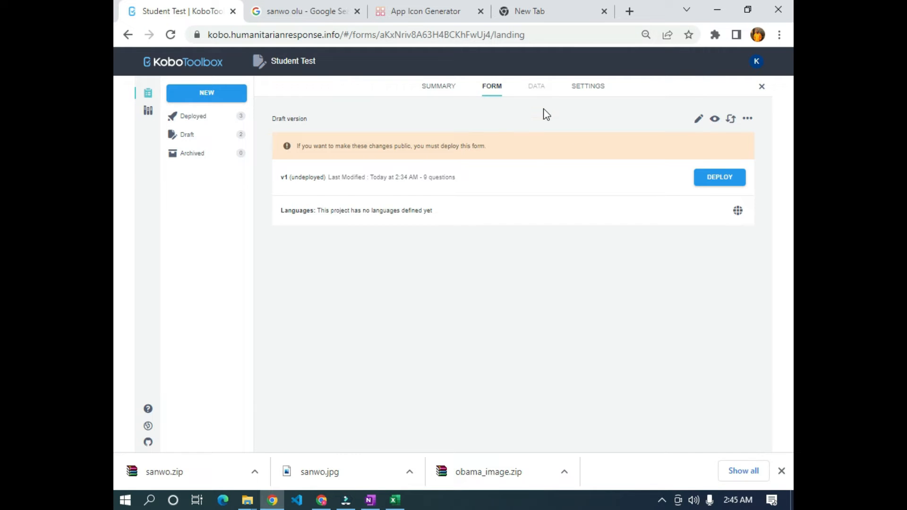
pyautogui.click(698, 119)
pyautogui.scroll(-4, 308, 327)
pyautogui.scroll(-2, 263, 325)
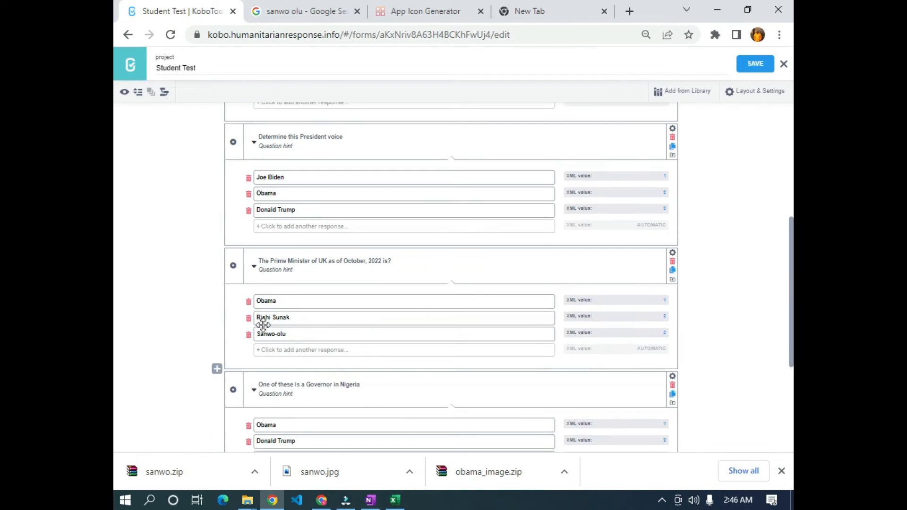
pyautogui.click(254, 267)
pyautogui.scroll(-2, 254, 271)
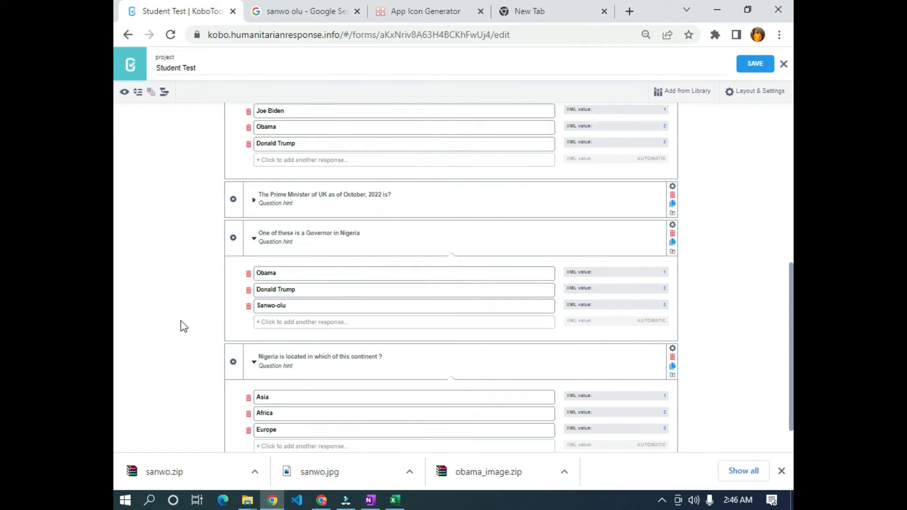
pyautogui.hotkey('alt', 'Tab')
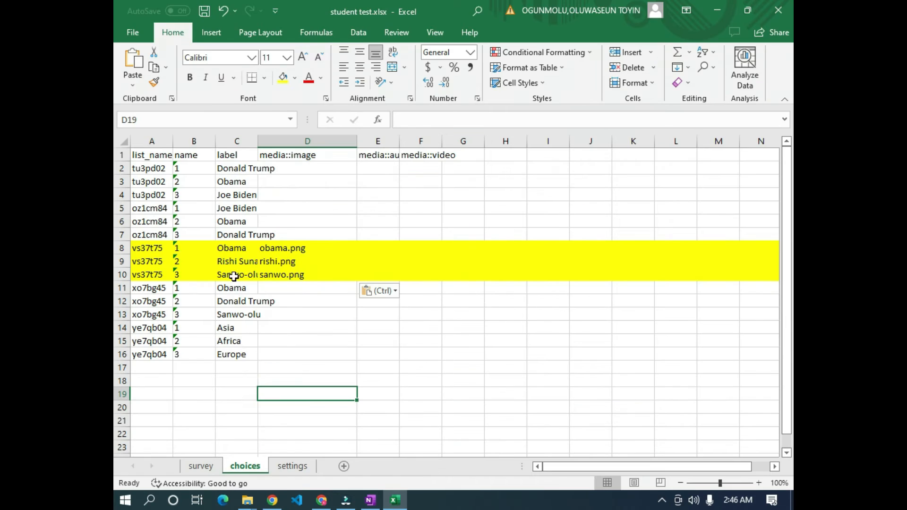
# - Copy obama.png from D8 into D11 for the other Obama choice
pyautogui.click(281, 247)
pyautogui.hotkey('ctrl', 'c')
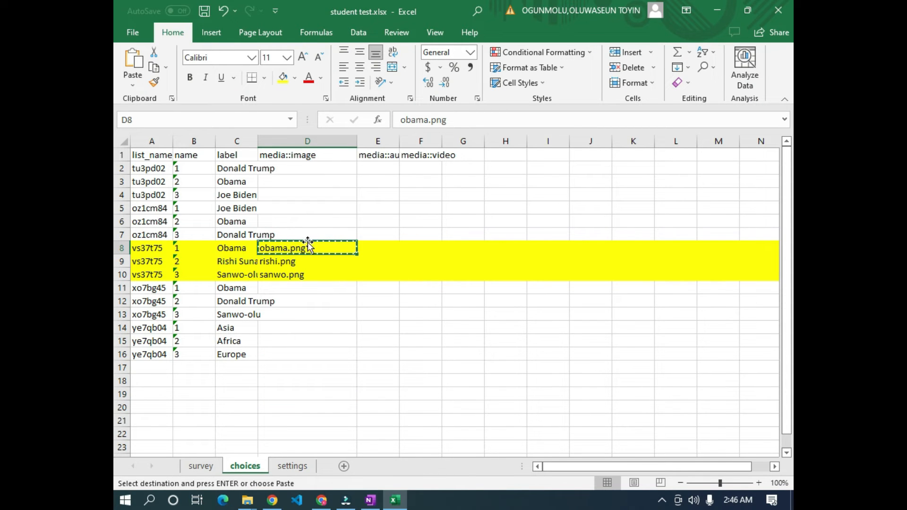
pyautogui.click(280, 289)
pyautogui.hotkey('ctrl', 'v')
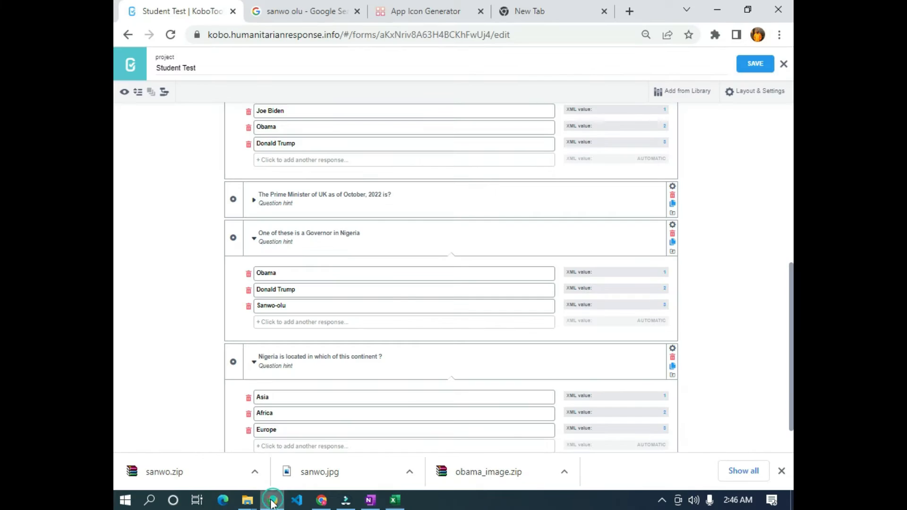
# - Close the Kobo form builder and view the project's Settings > Media attached files
pyautogui.click(272, 500)
pyautogui.click(784, 65)
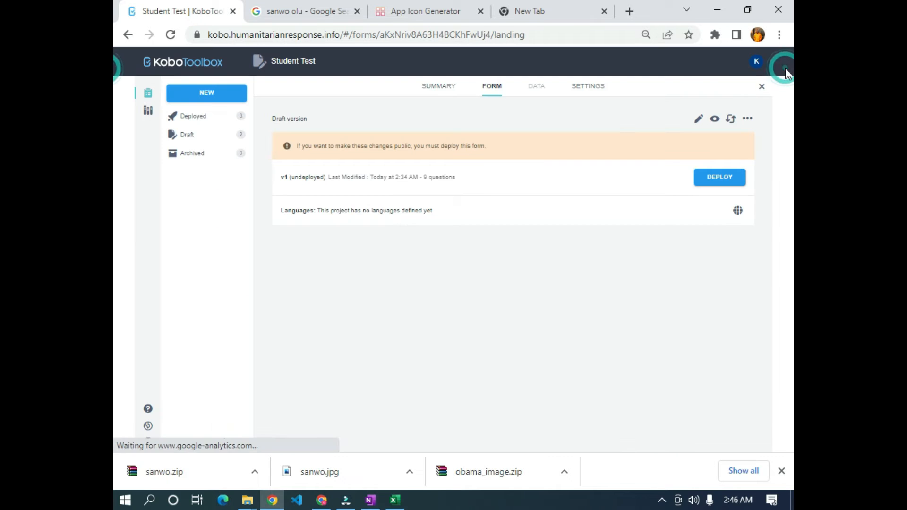
pyautogui.click(597, 97)
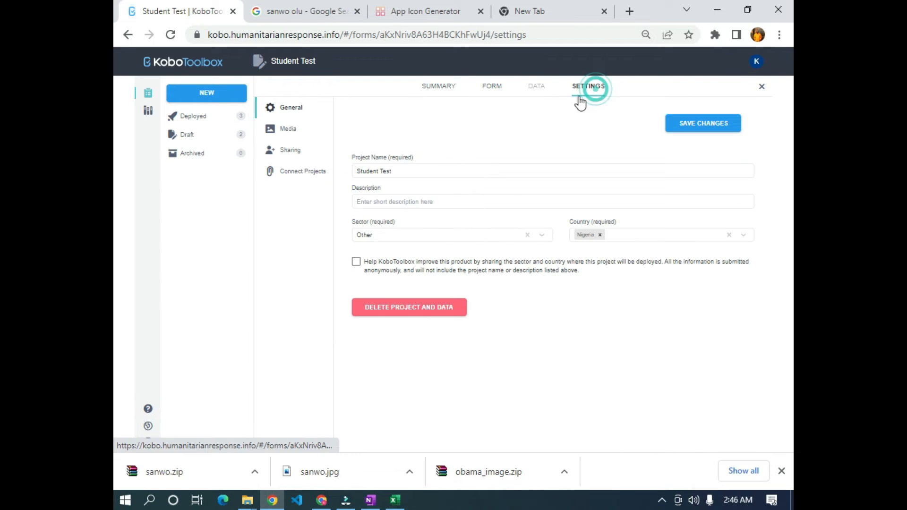
pyautogui.click(289, 132)
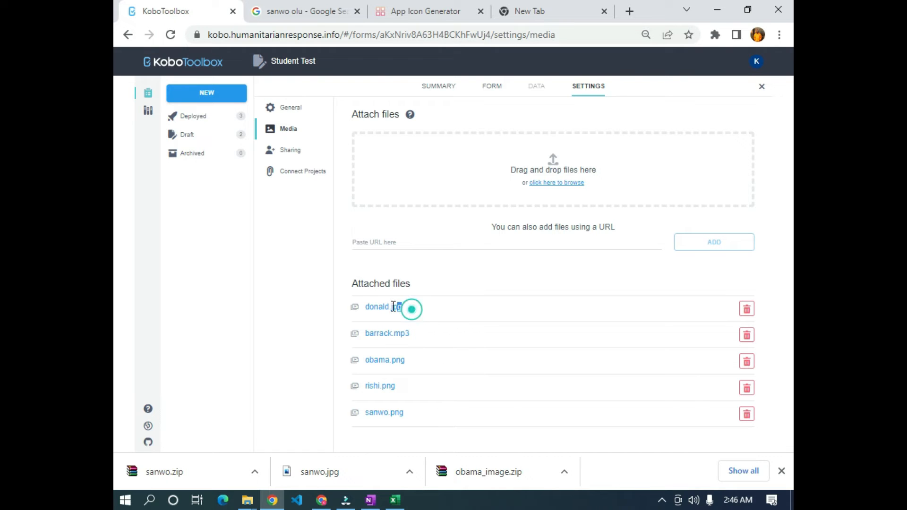
pyautogui.moveTo(409, 307); pyautogui.dragTo(368, 304)
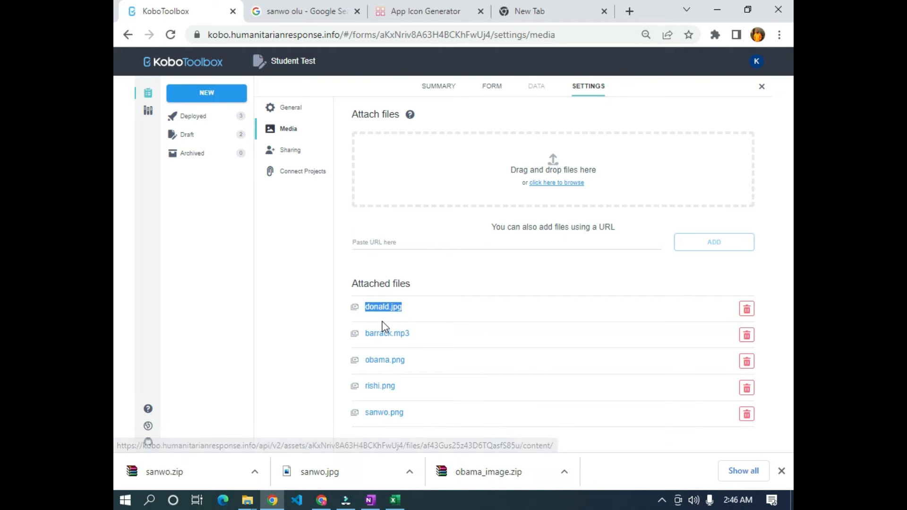
pyautogui.click(293, 309)
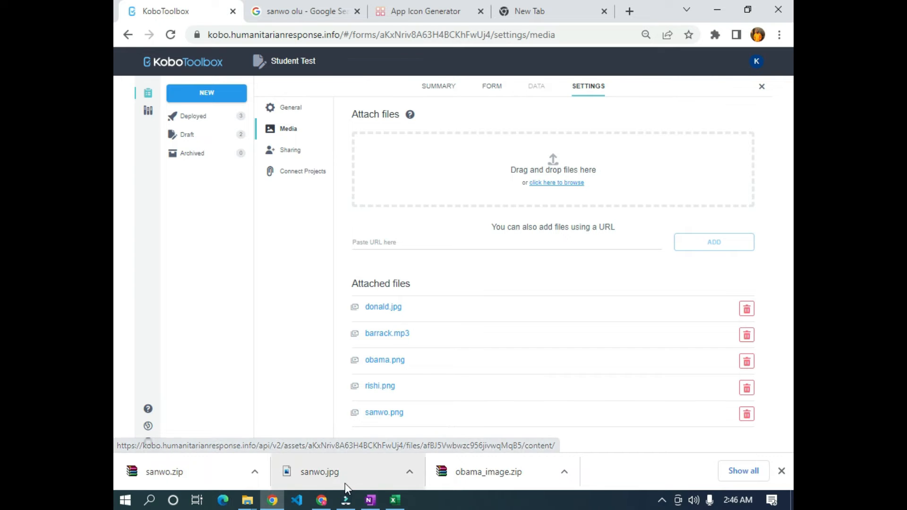
pyautogui.click(255, 502)
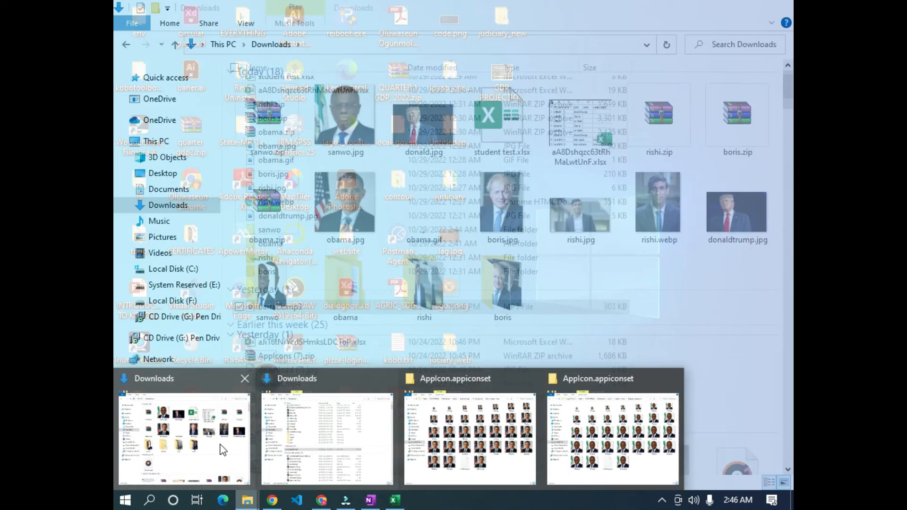
# - In Downloads, navigate into AppIcons (1) > Assets.xcassets > AppIcon.appiconset
pyautogui.click(219, 440)
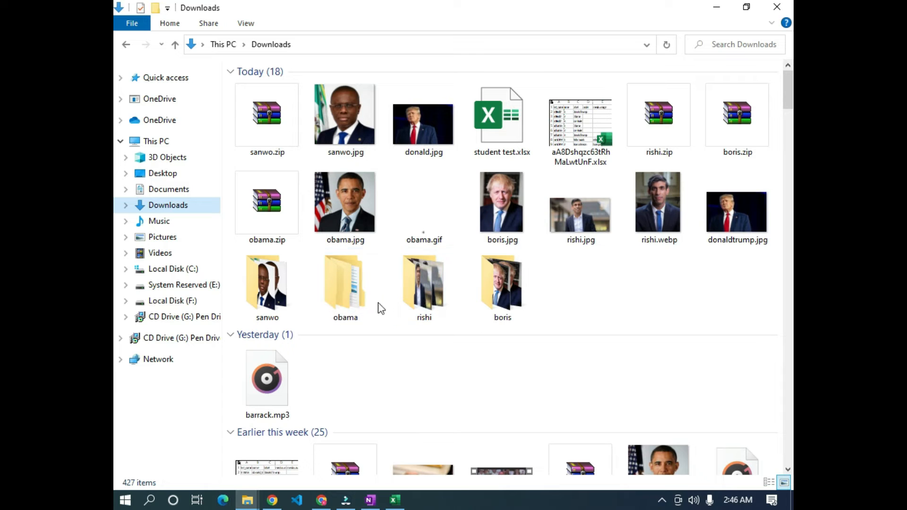
pyautogui.scroll(-5, 463, 241)
pyautogui.scroll(5, 463, 248)
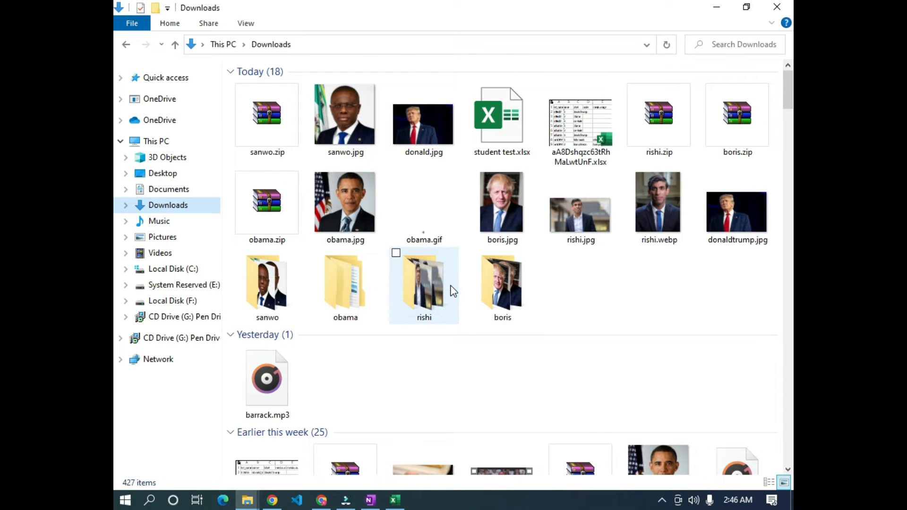
pyautogui.scroll(-5, 453, 291)
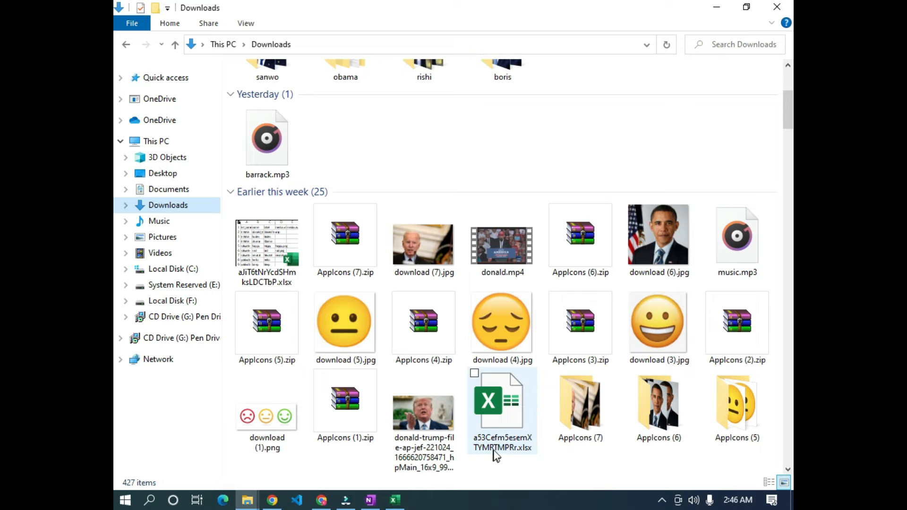
pyautogui.scroll(-5, 402, 439)
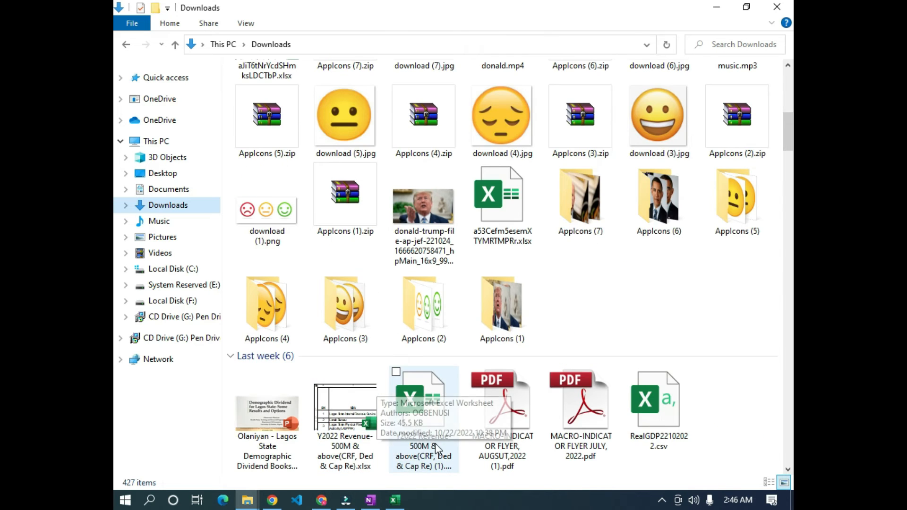
pyautogui.scroll(4, 431, 437)
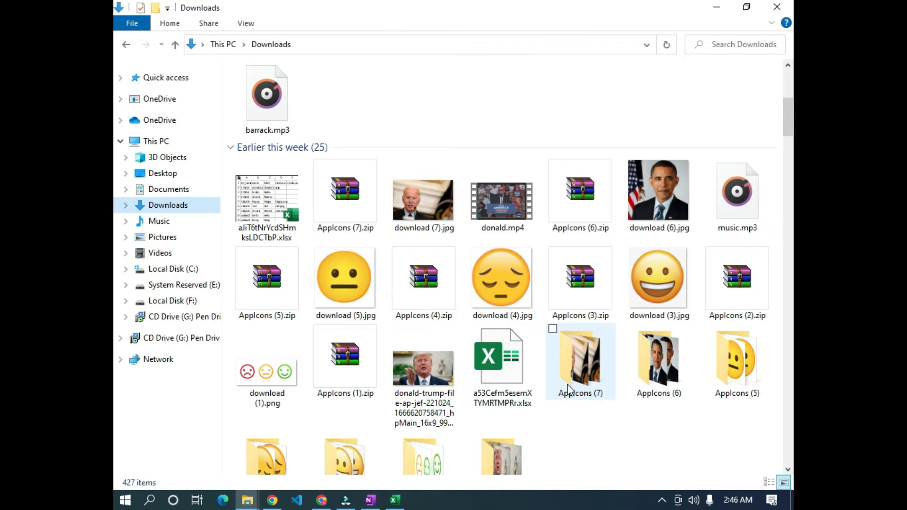
pyautogui.scroll(-4, 397, 381)
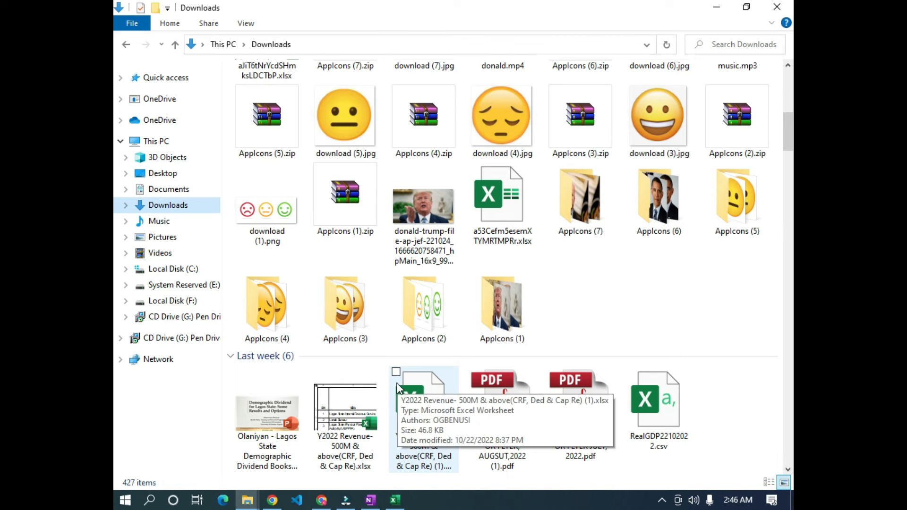
pyautogui.doubleClick(481, 317)
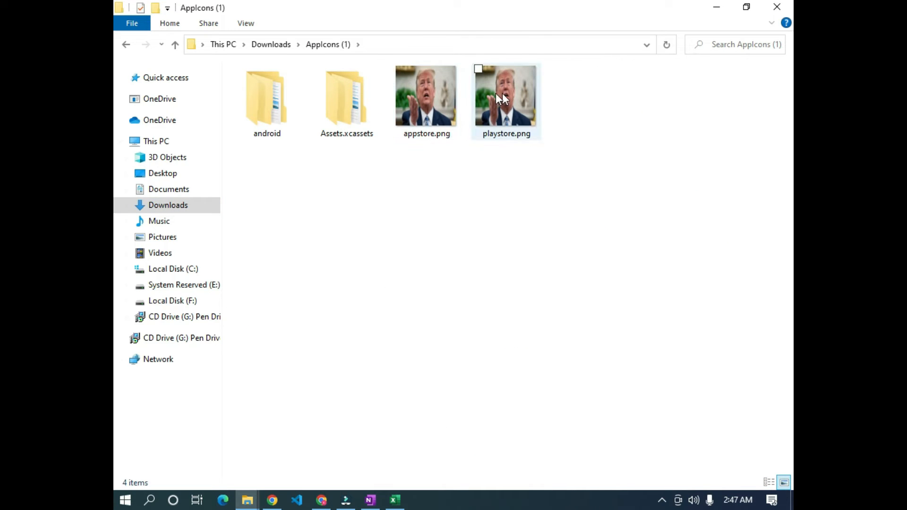
pyautogui.doubleClick(355, 101)
pyautogui.doubleClick(319, 87)
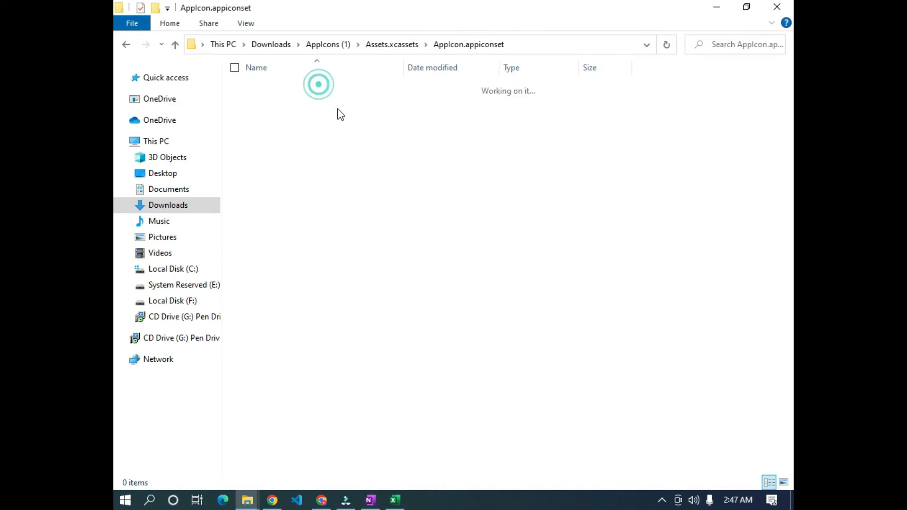
# - Rename the image 1024.png to donaldj.png
pyautogui.rightClick(429, 422)
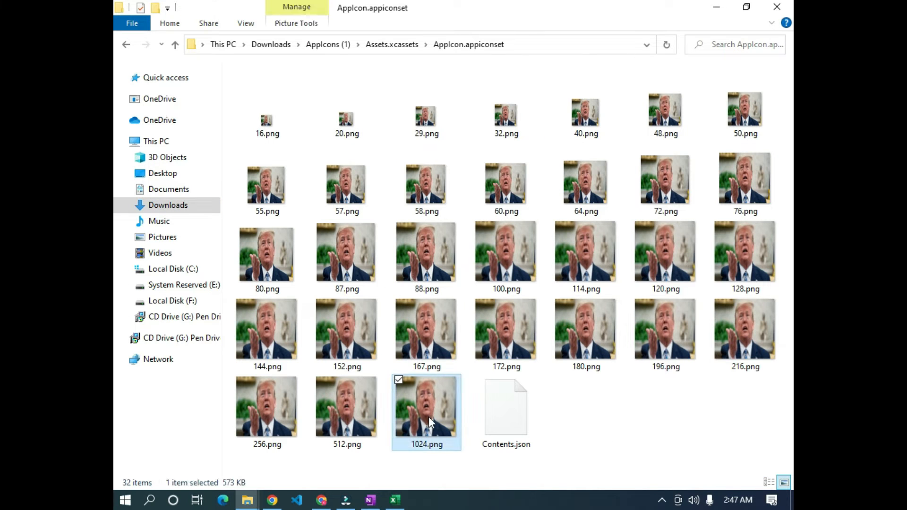
pyautogui.click(482, 461)
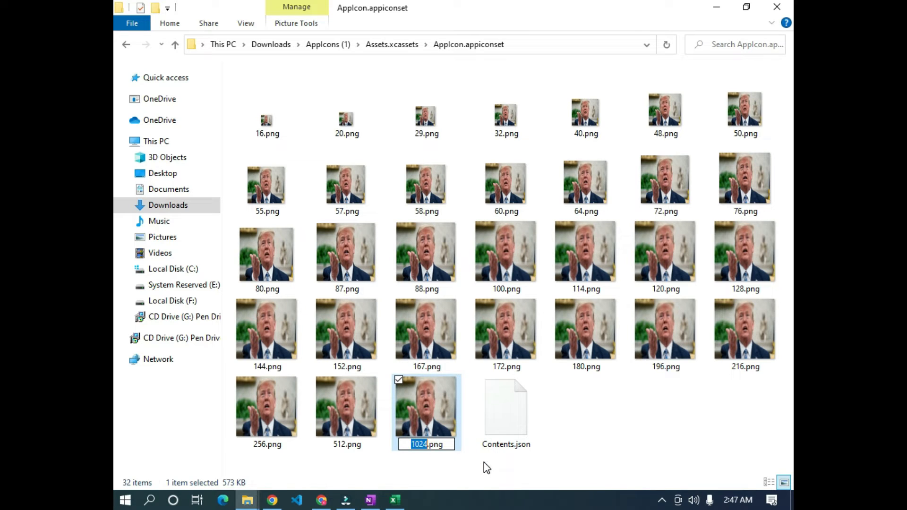
pyautogui.write('donaldj')
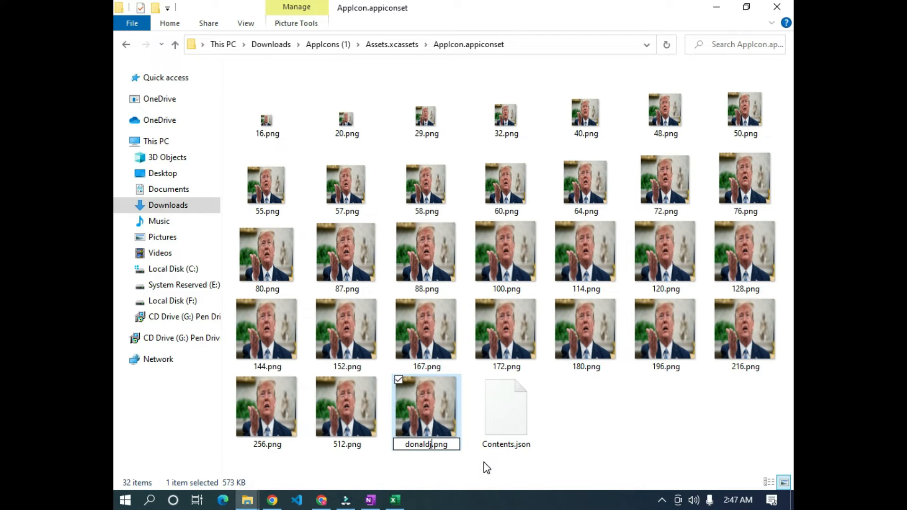
pyautogui.press('Return')
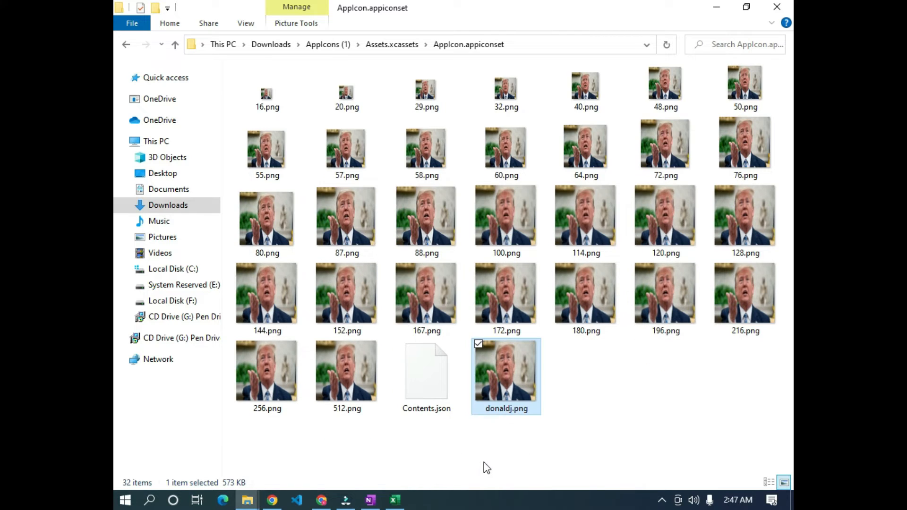
# - Drag donaldj.png into KoboToolbox's Attach files area to upload it
pyautogui.rightClick(523, 377)
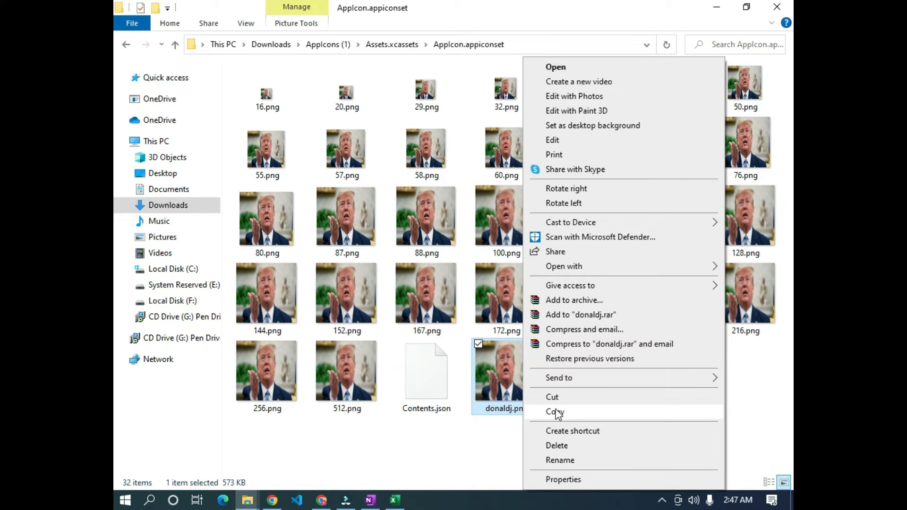
pyautogui.moveTo(492, 380); pyautogui.dragTo(504, 415)
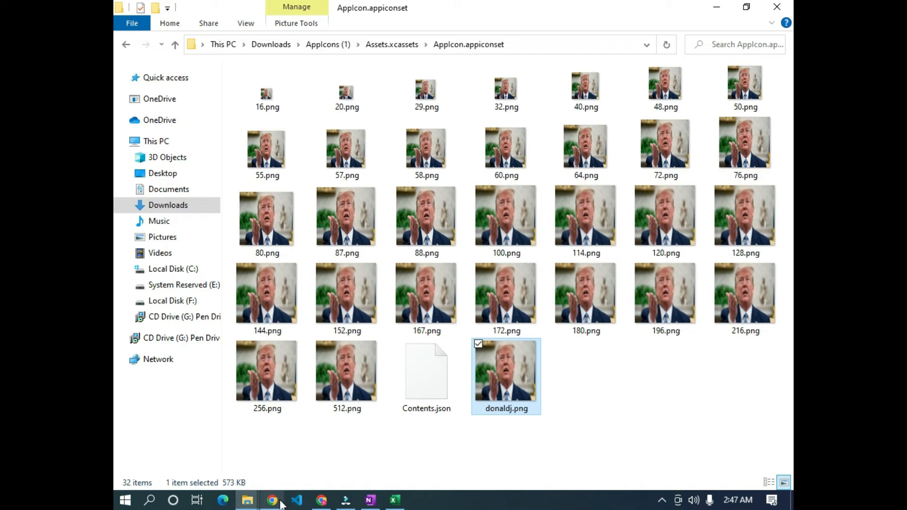
pyautogui.click(273, 500)
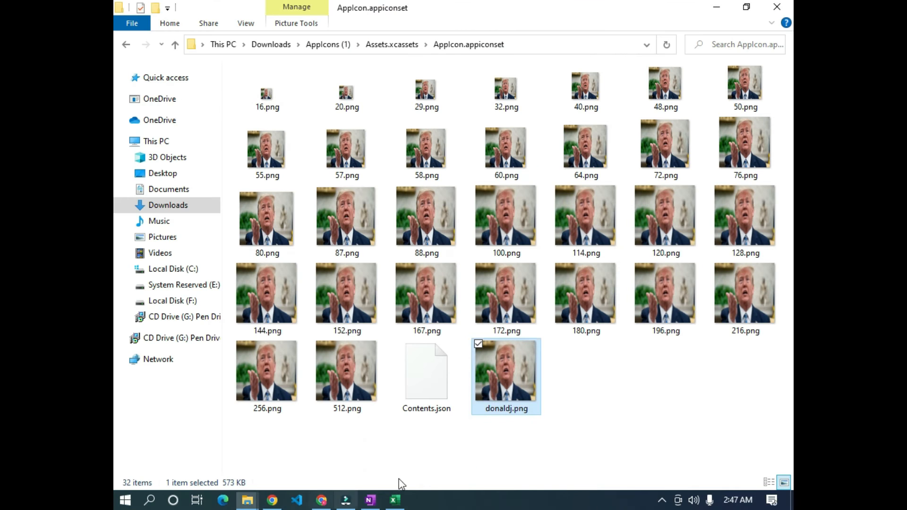
pyautogui.moveTo(494, 389); pyautogui.dragTo(561, 195)
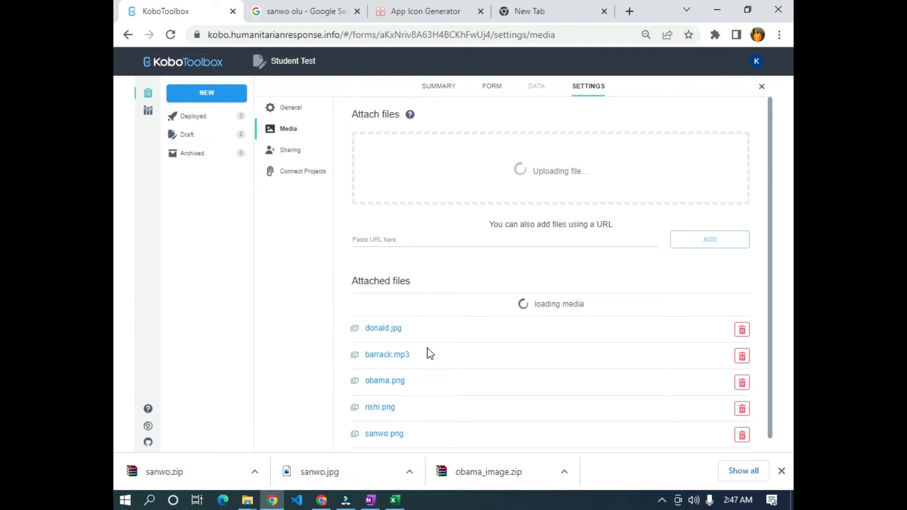
# - Scroll to Attached files and copy the donaldj.png file name
pyautogui.scroll(-1, 430, 354)
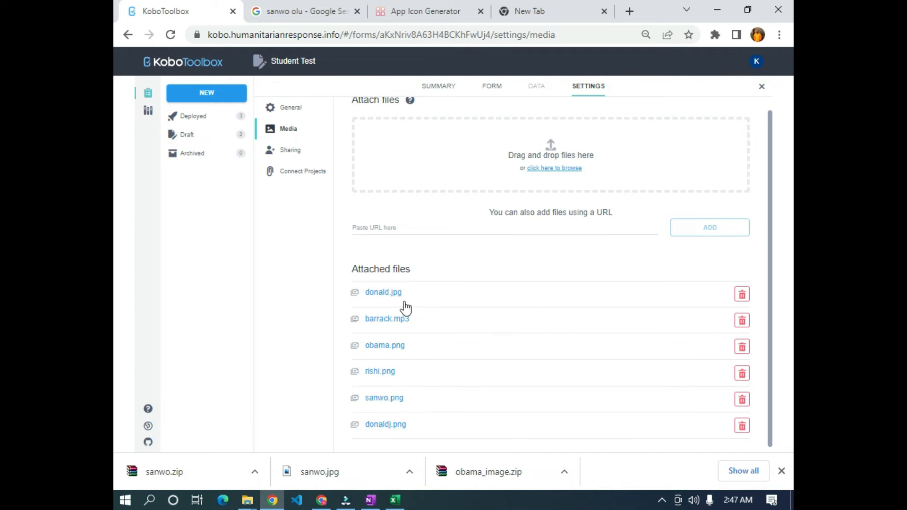
pyautogui.scroll(-1, 419, 358)
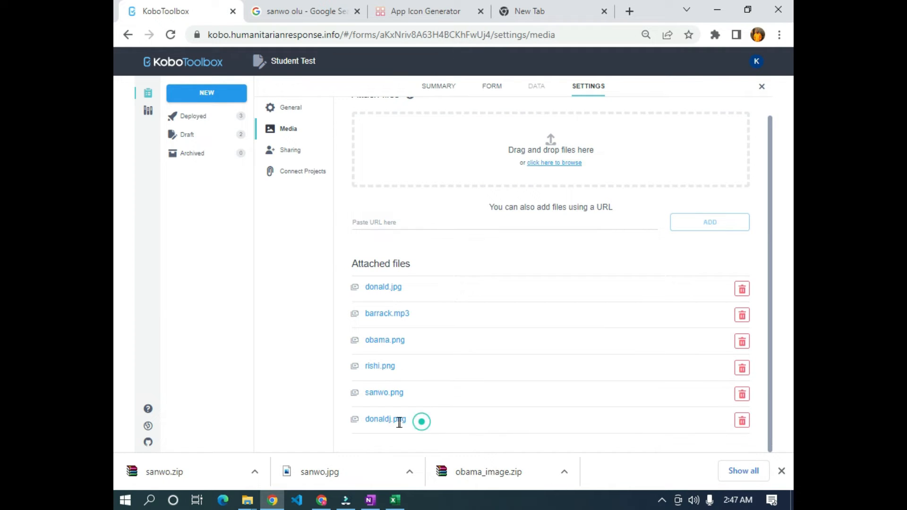
pyautogui.moveTo(399, 423); pyautogui.dragTo(375, 424)
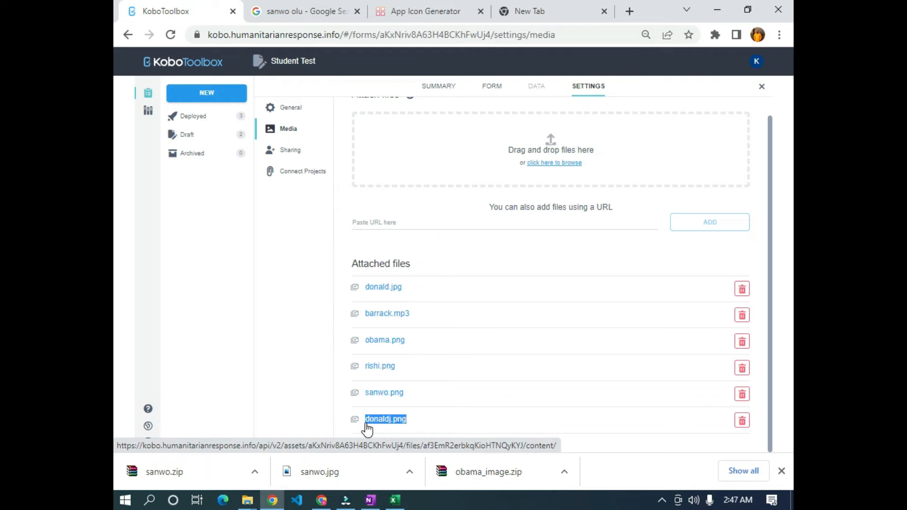
pyautogui.hotkey('alt', 'Tab')
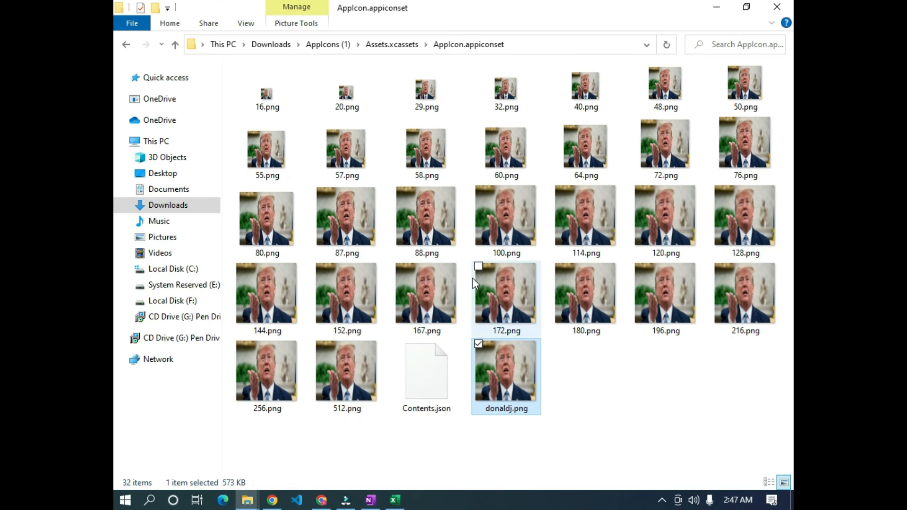
pyautogui.hotkey('alt', 'Tab')
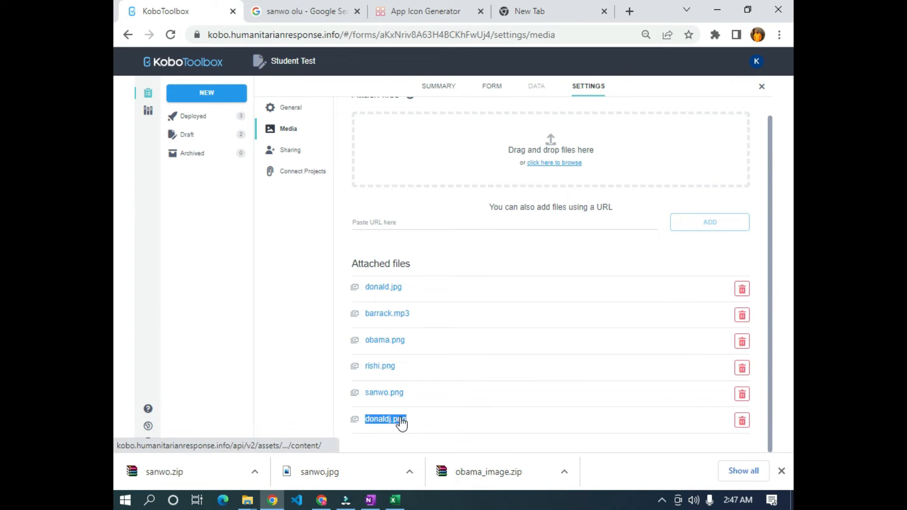
# - Paste donaldj.png into cell D12 for Donald Trump
pyautogui.click(395, 500)
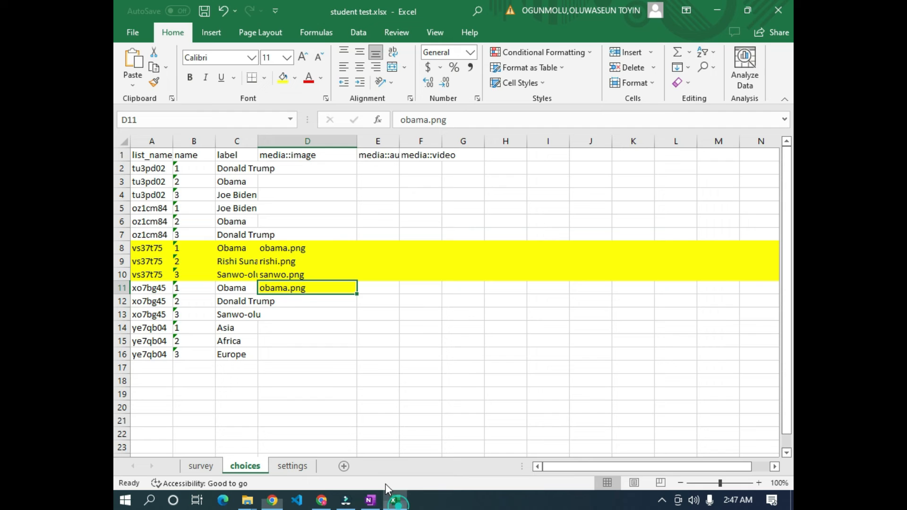
pyautogui.rightClick(296, 304)
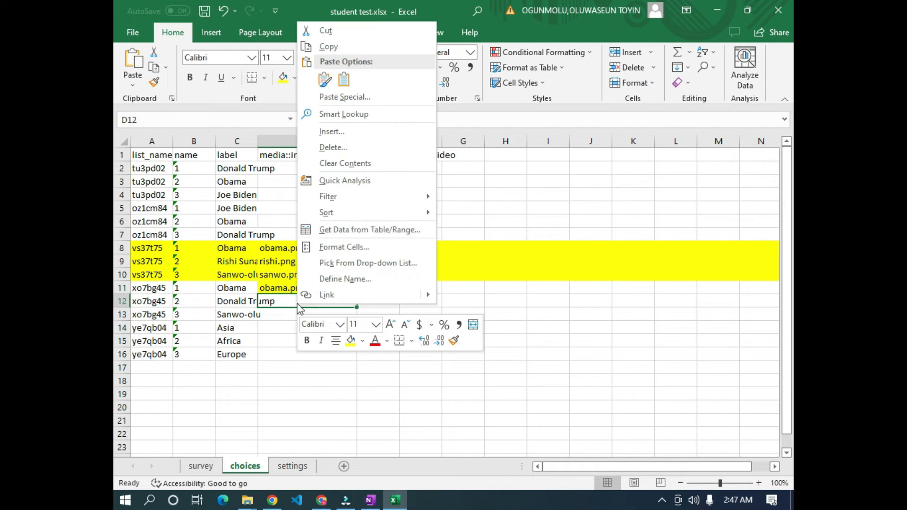
pyautogui.click(347, 80)
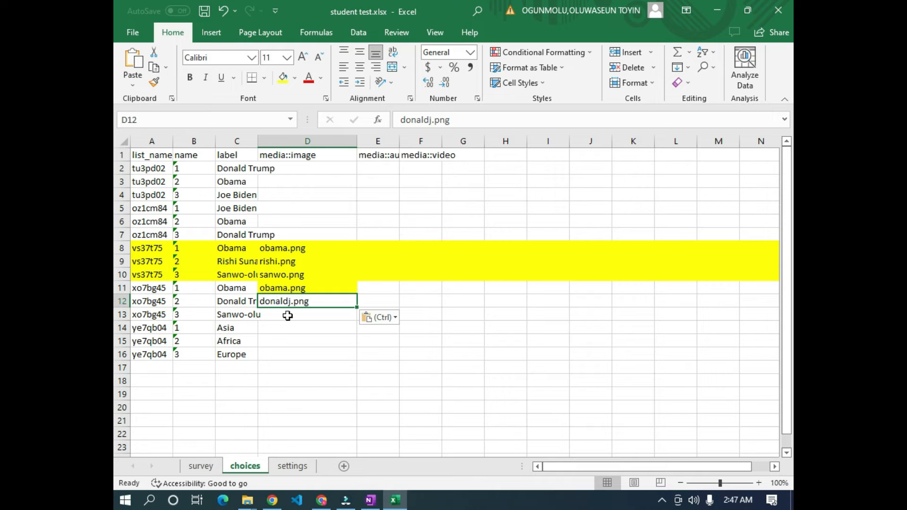
# - Copy sanwo.png from Kobo and paste it into D13 matching destination formatting
pyautogui.hotkey('alt', 'Tab')
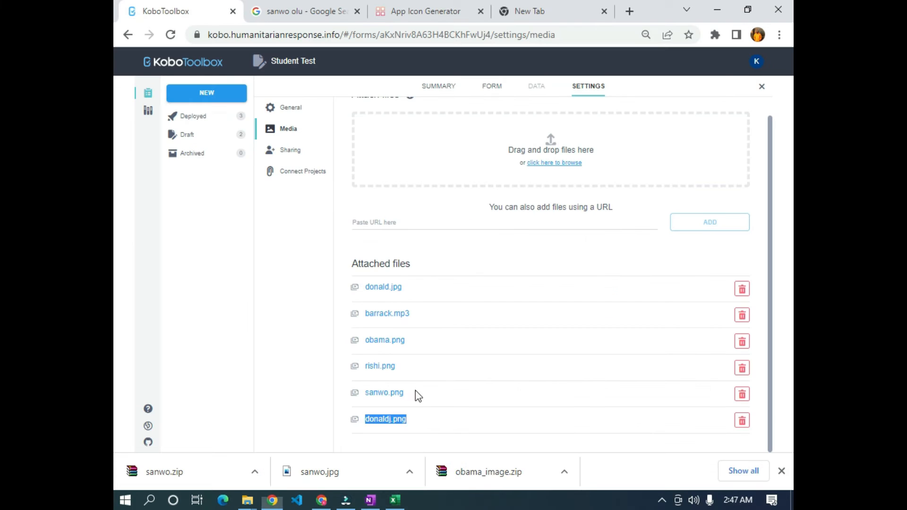
pyautogui.moveTo(410, 395); pyautogui.dragTo(369, 398)
pyautogui.hotkey('ctrl', 'c')
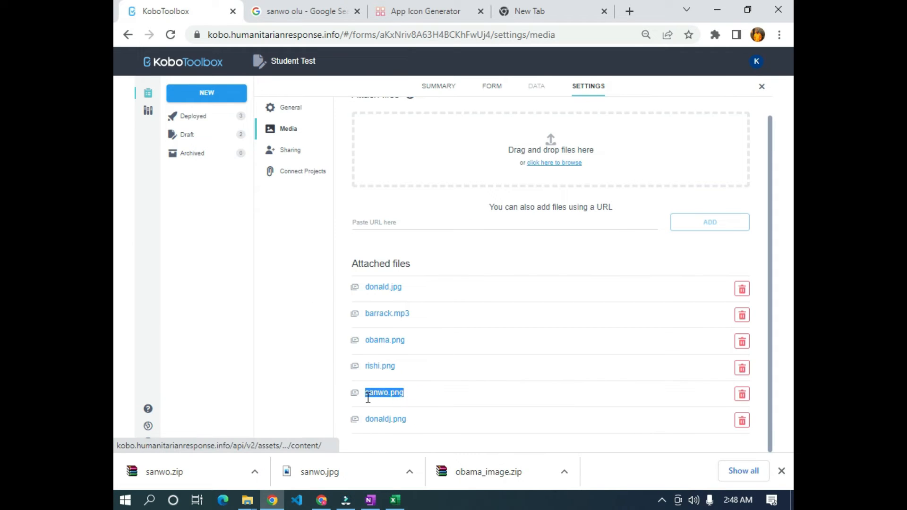
pyautogui.hotkey('alt', 'Tab')
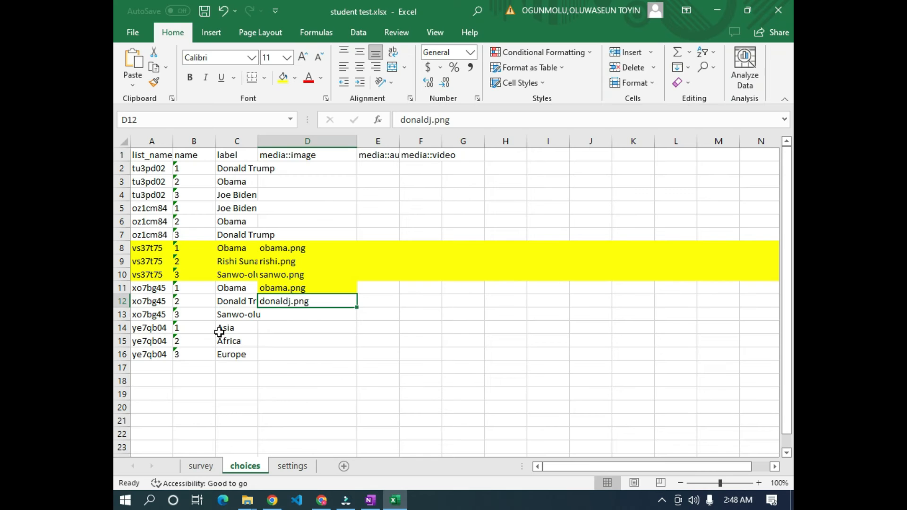
pyautogui.rightClick(293, 315)
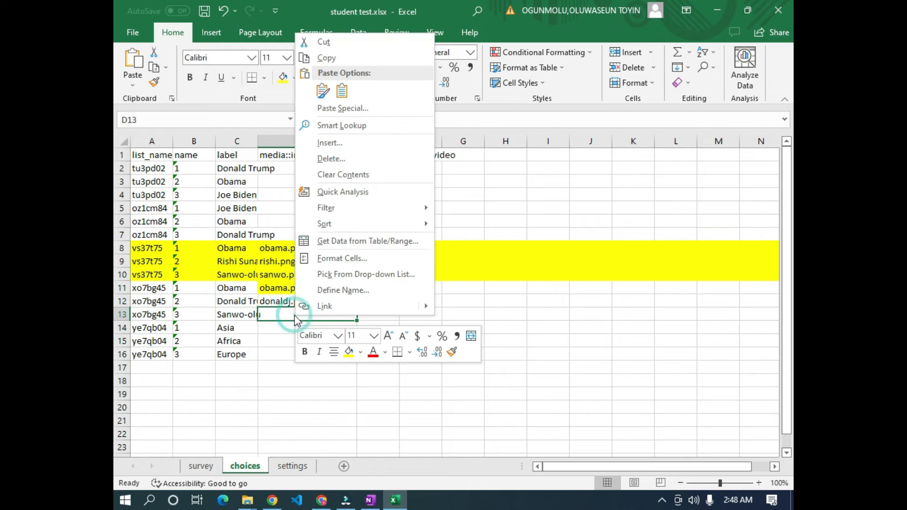
pyautogui.click(342, 91)
pyautogui.click(264, 372)
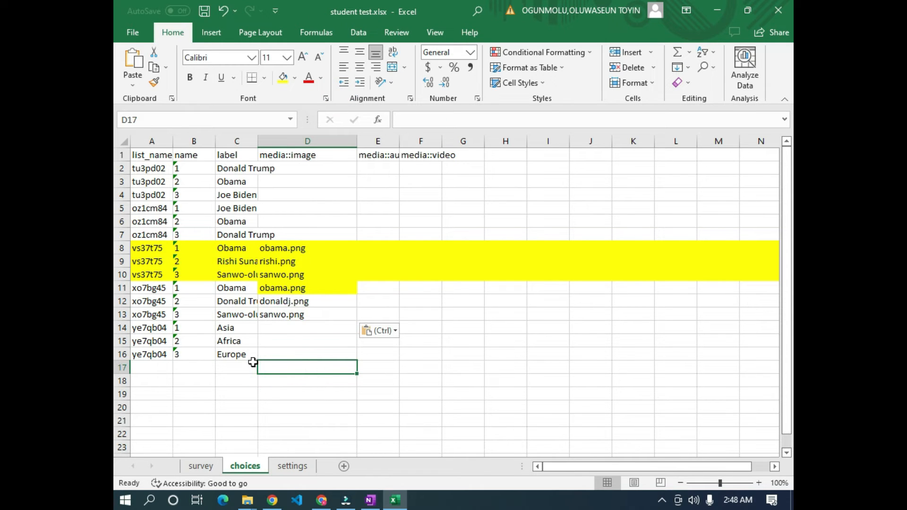
pyautogui.hotkey('alt', 'Tab')
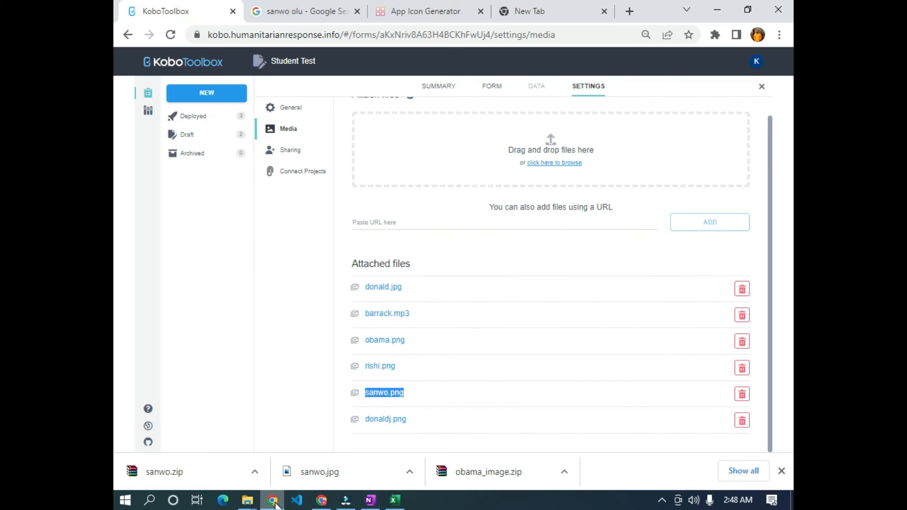
# - Reopen Student Test in the form builder, collapse all questions and save the draft
pyautogui.click(178, 62)
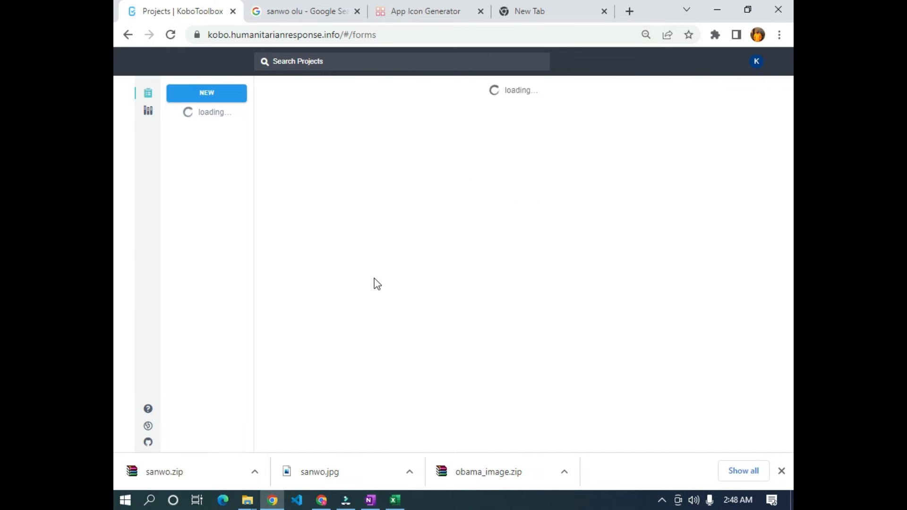
pyautogui.click(408, 249)
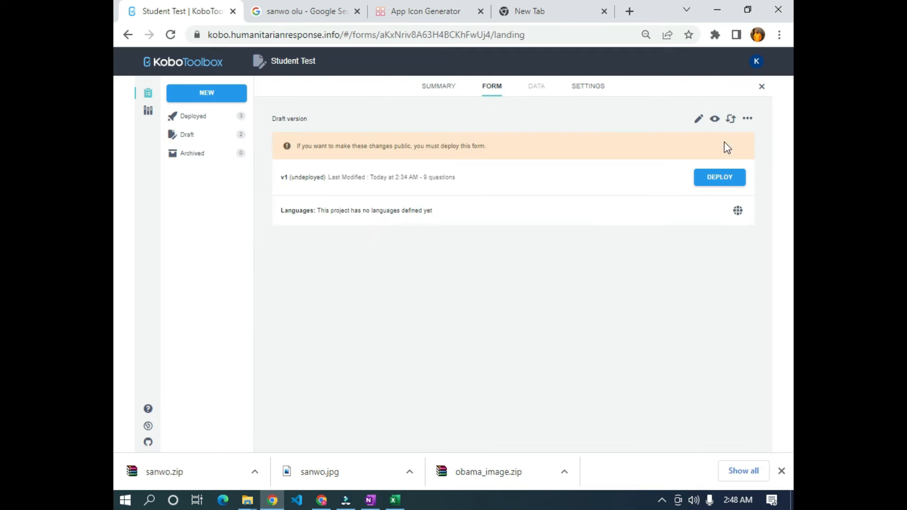
pyautogui.click(698, 119)
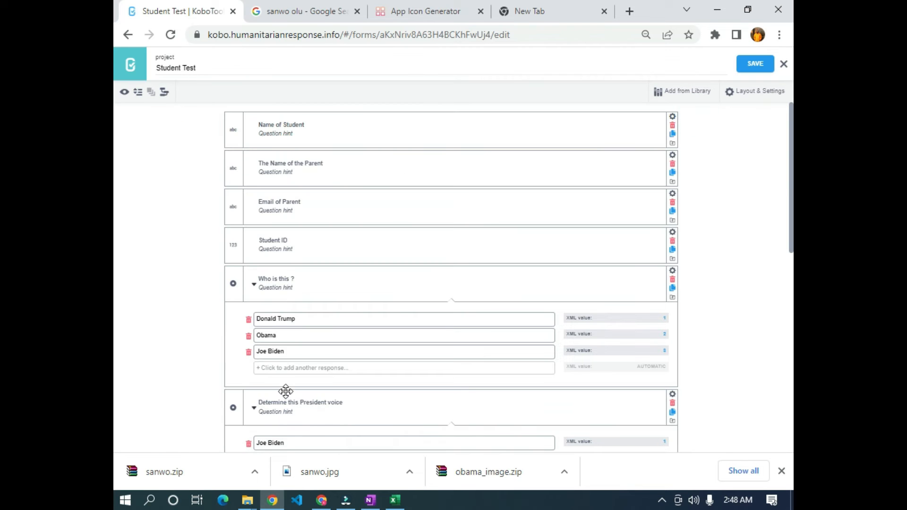
pyautogui.scroll(-15, 286, 392)
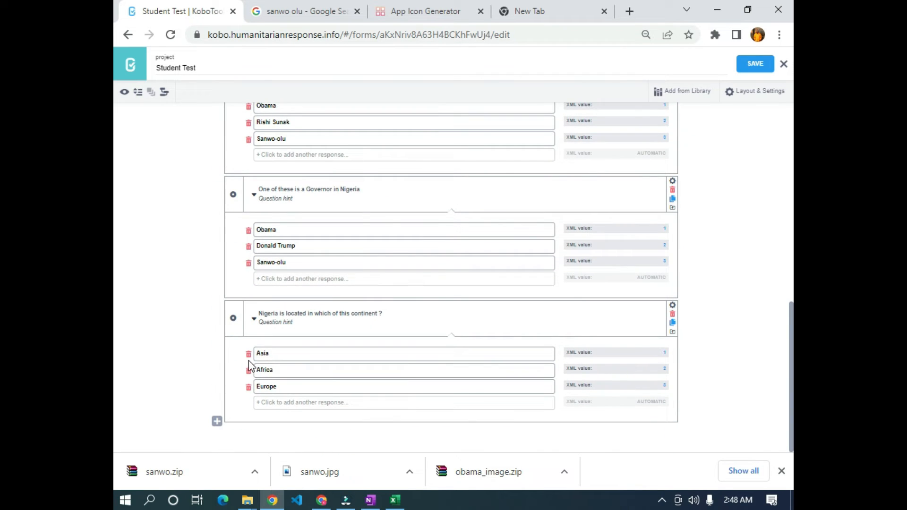
pyautogui.scroll(8, 310, 374)
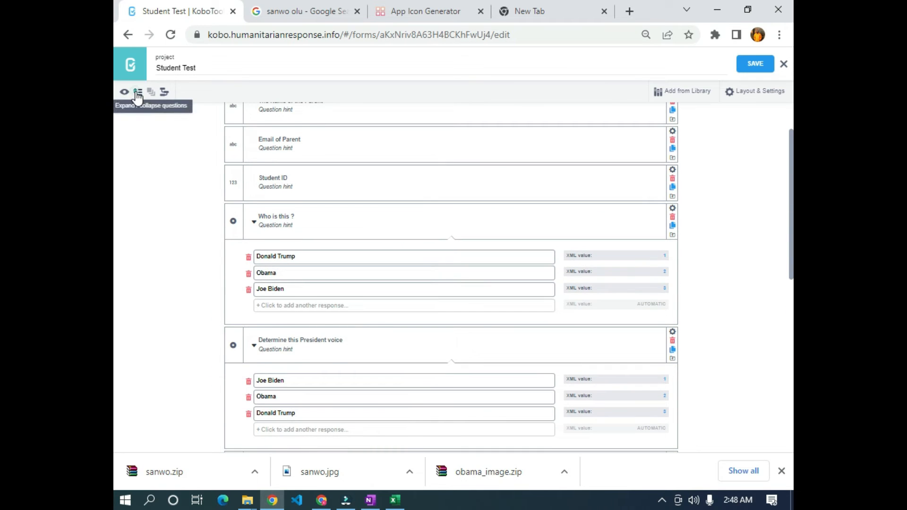
pyautogui.click(138, 91)
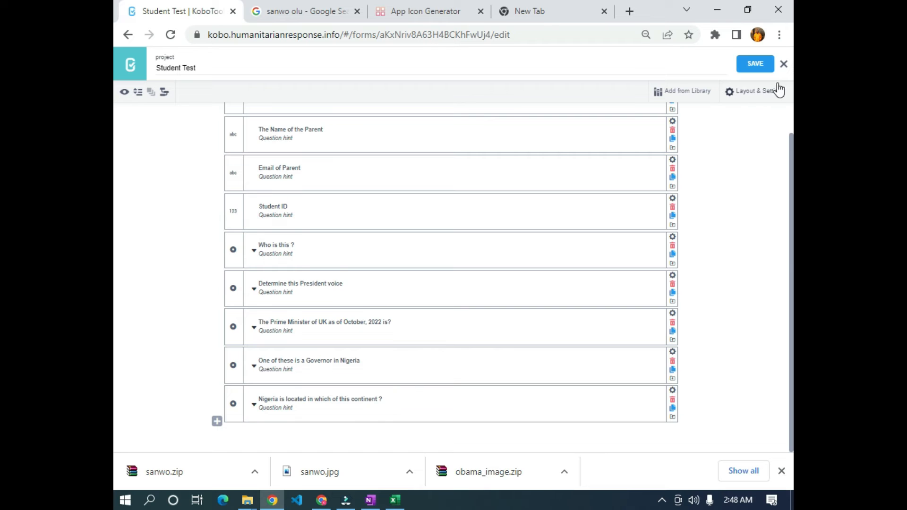
pyautogui.click(770, 72)
pyautogui.hotkey('alt', 'Tab')
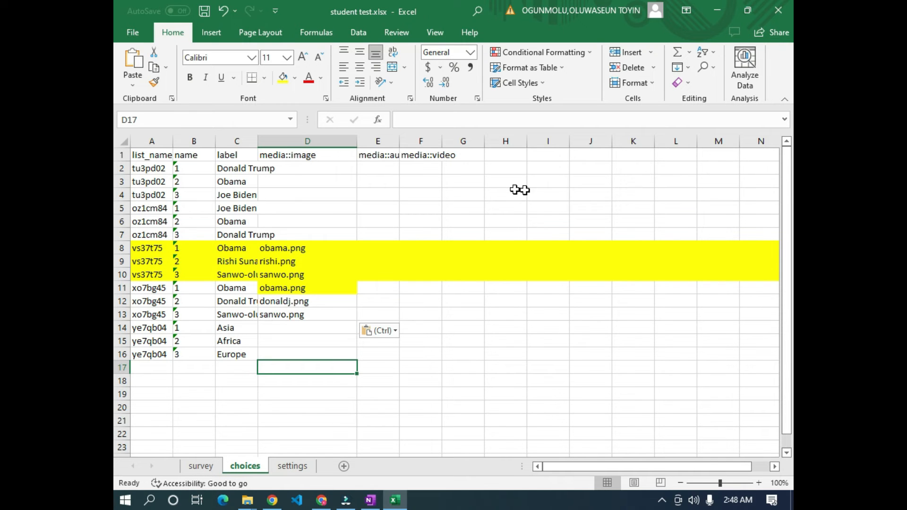
# - Check cell C13 on the survey sheet, then show the choices sheet of student test.xlsx
pyautogui.click(207, 466)
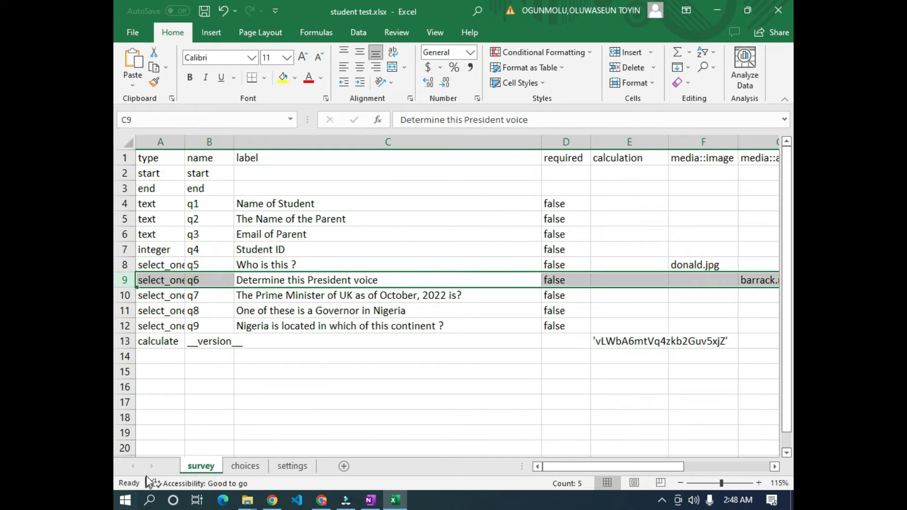
pyautogui.moveTo(607, 467); pyautogui.dragTo(663, 467)
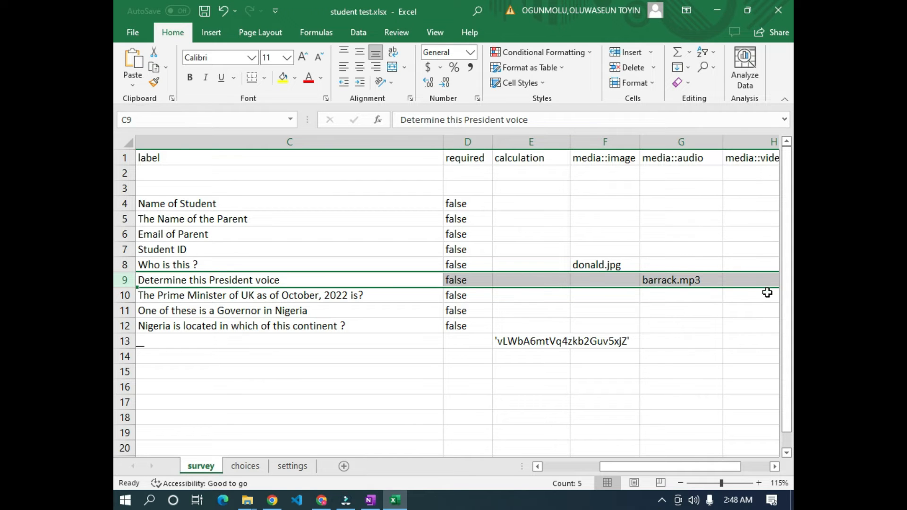
pyautogui.moveTo(626, 469); pyautogui.dragTo(570, 463)
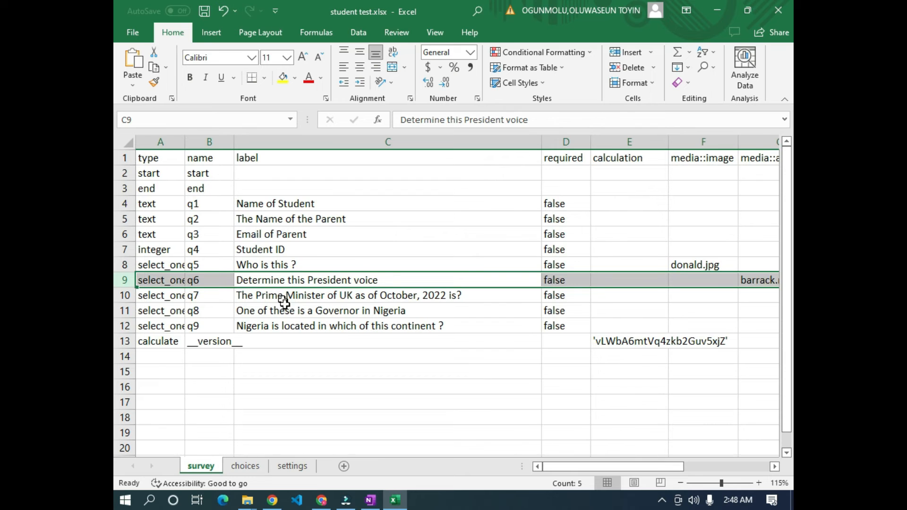
pyautogui.click(506, 338)
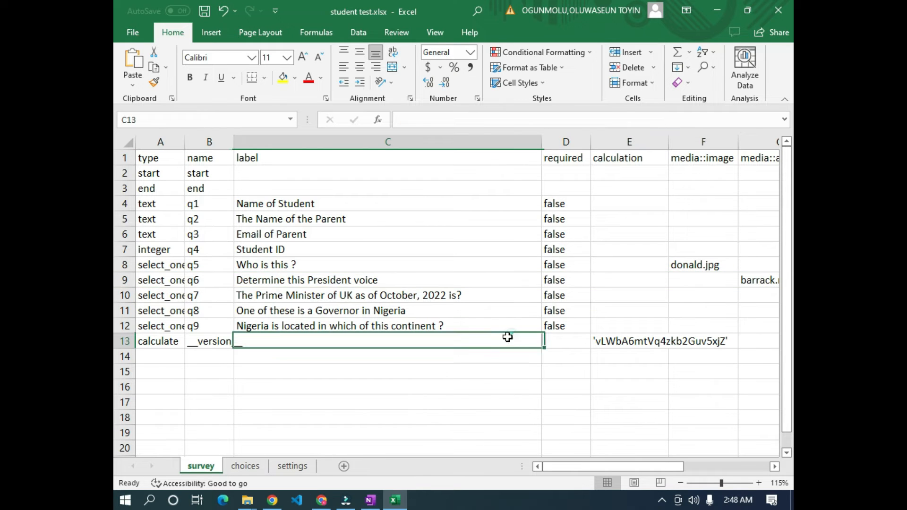
pyautogui.click(255, 465)
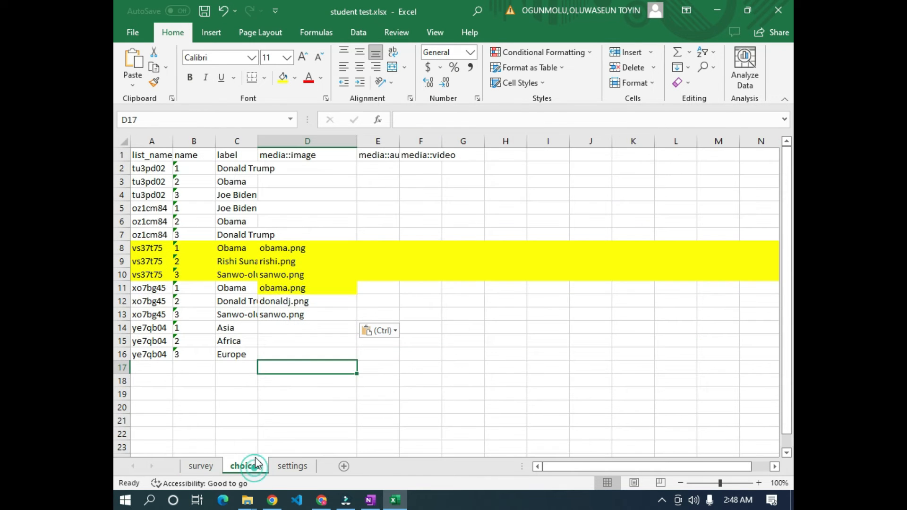
# - Remove the yellow highlighting from the whole choices sheet with No Fill
pyautogui.click(124, 138)
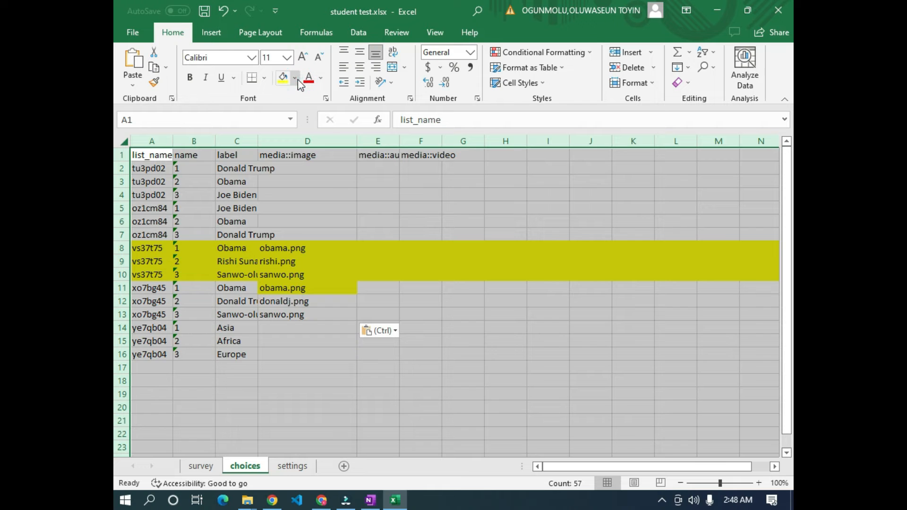
pyautogui.click(297, 81)
pyautogui.click(306, 196)
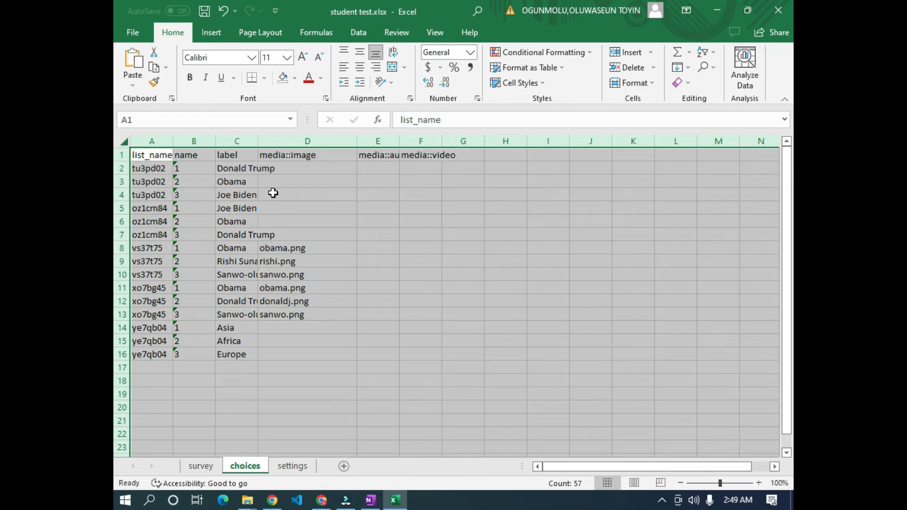
pyautogui.click(288, 353)
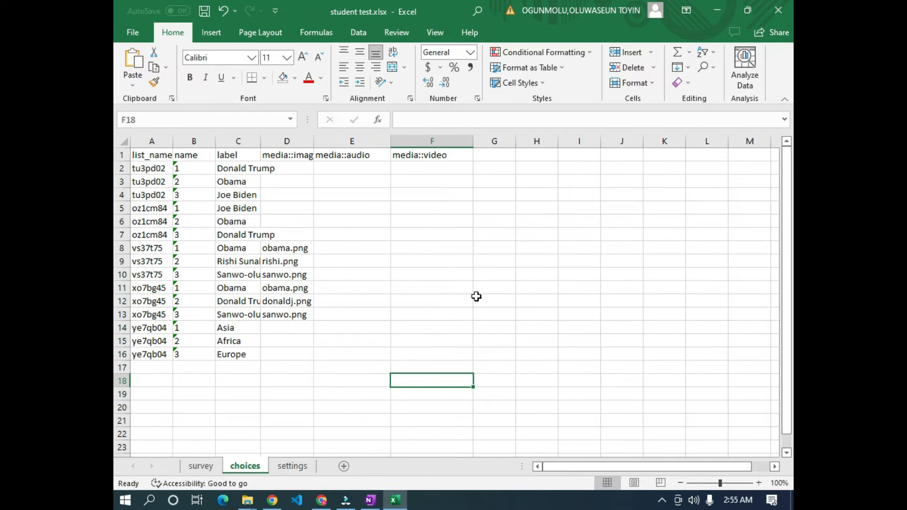
# - Widen columns C and D so labels and media::image names fit
pyautogui.click(476, 297)
pyautogui.click(378, 299)
pyautogui.click(420, 339)
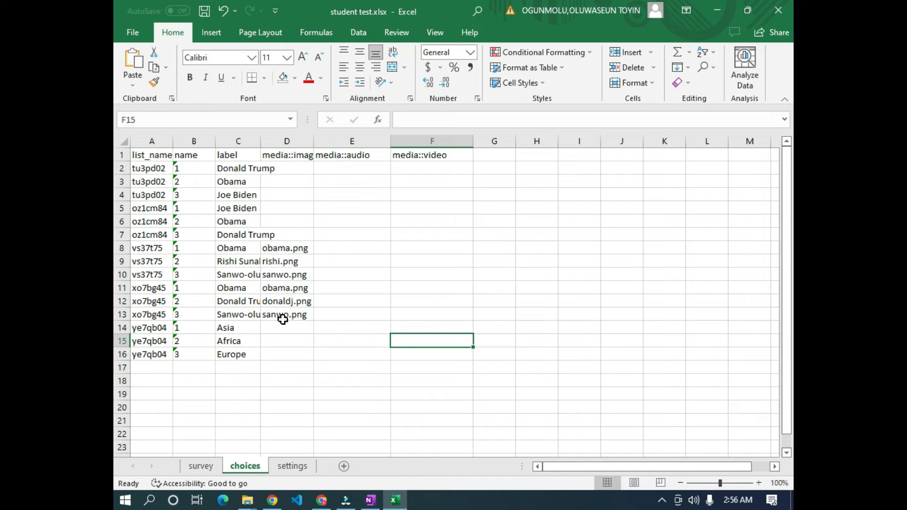
pyautogui.click(330, 244)
pyautogui.moveTo(261, 141); pyautogui.dragTo(287, 140)
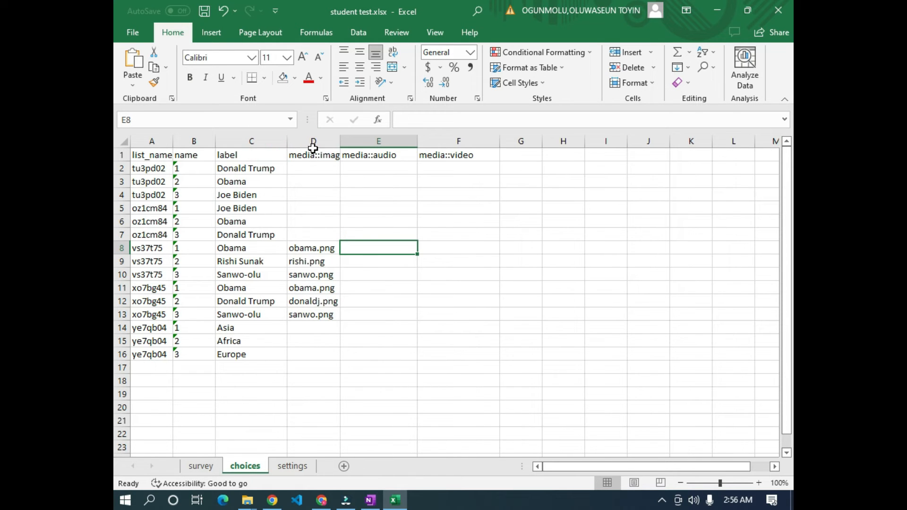
pyautogui.moveTo(342, 141); pyautogui.dragTo(377, 141)
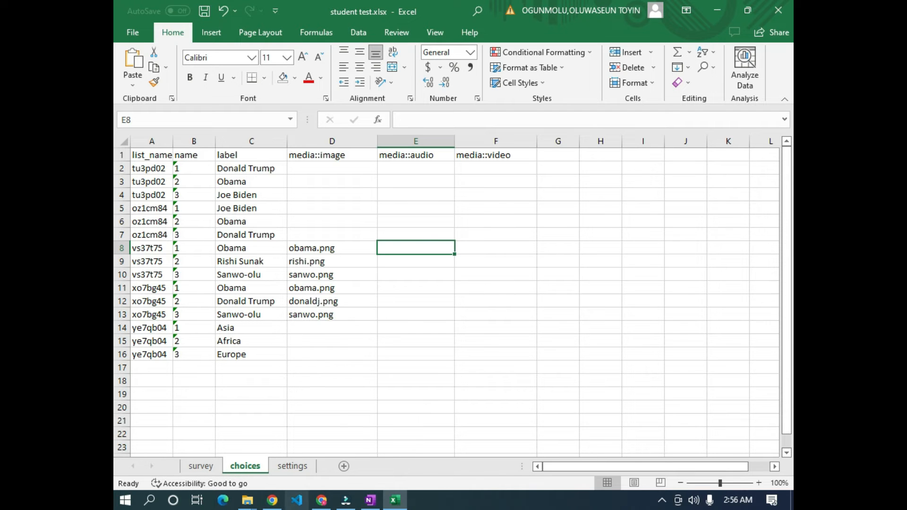
pyautogui.click(272, 500)
# - Close the form editor and review the six attached files under Settings > Media
pyautogui.scroll(1, 508, 218)
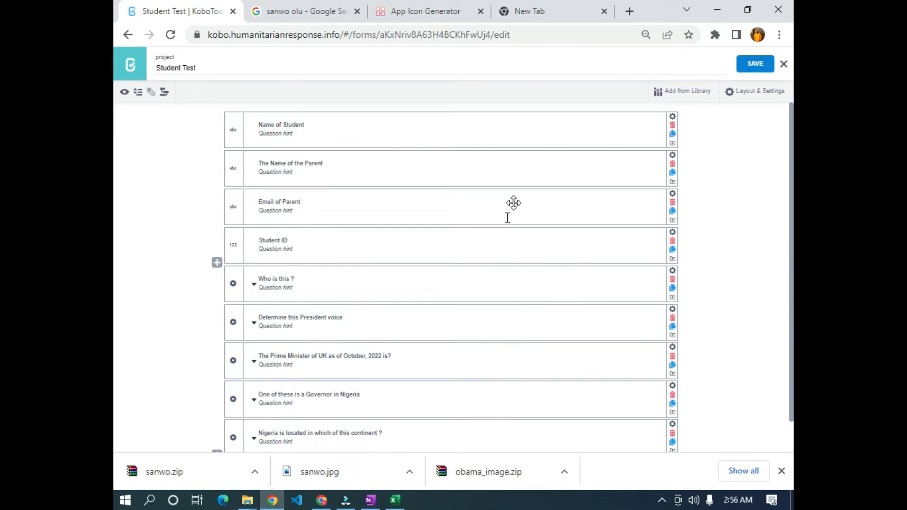
pyautogui.click(784, 64)
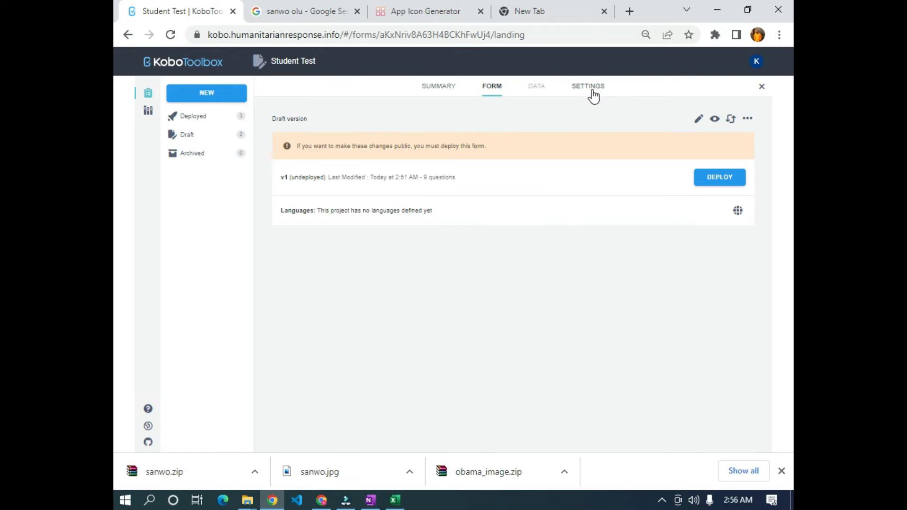
pyautogui.click(587, 92)
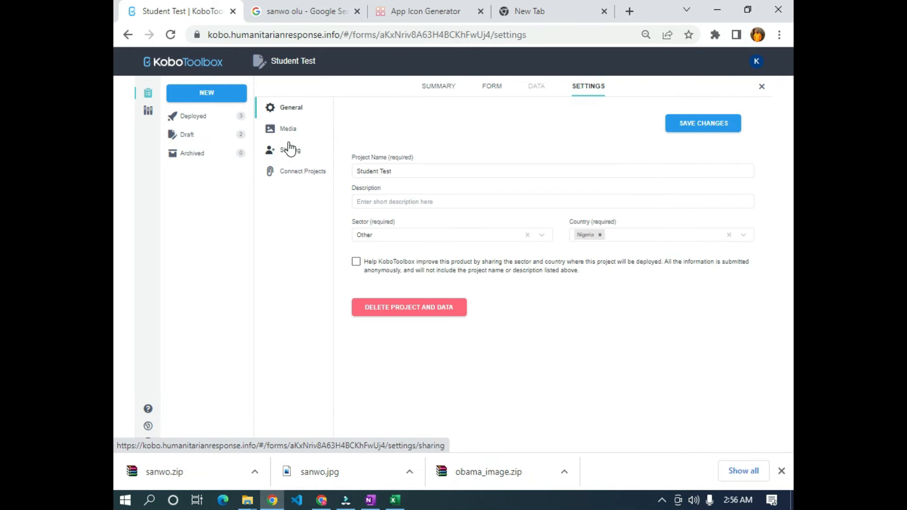
pyautogui.click(288, 128)
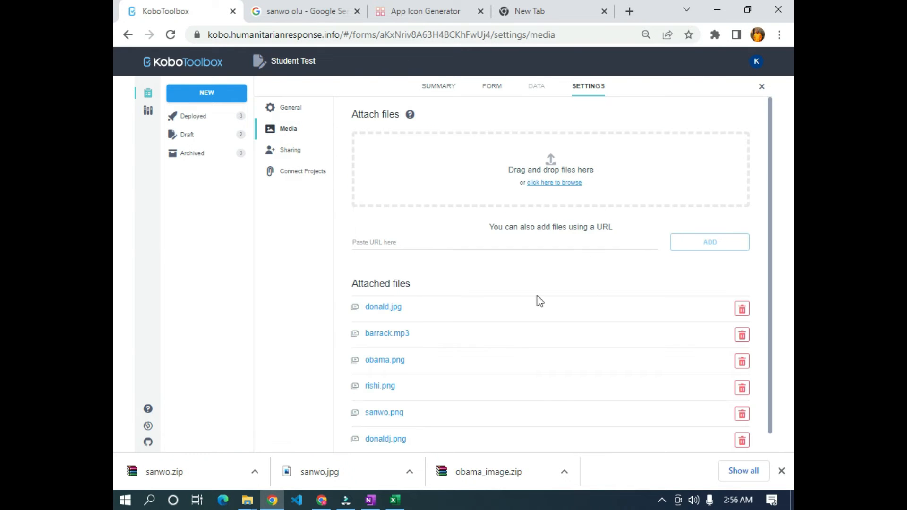
pyautogui.scroll(-1, 548, 369)
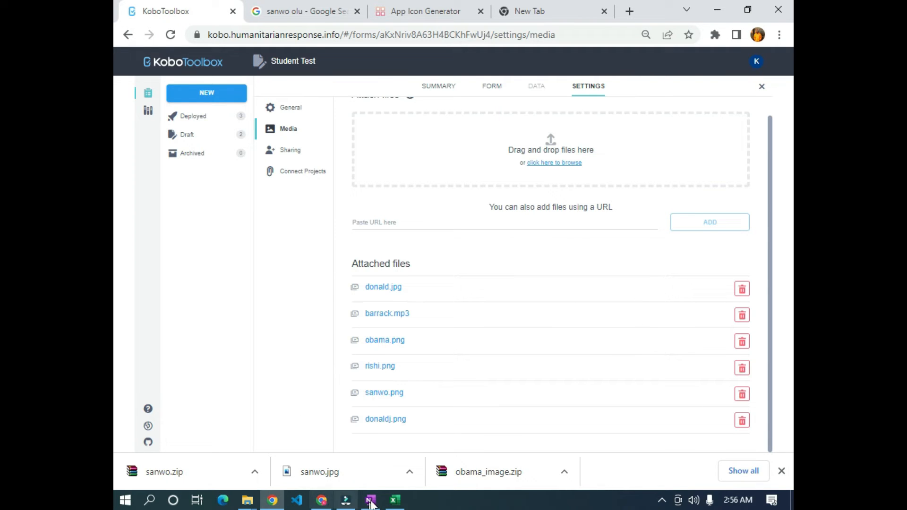
pyautogui.click(395, 500)
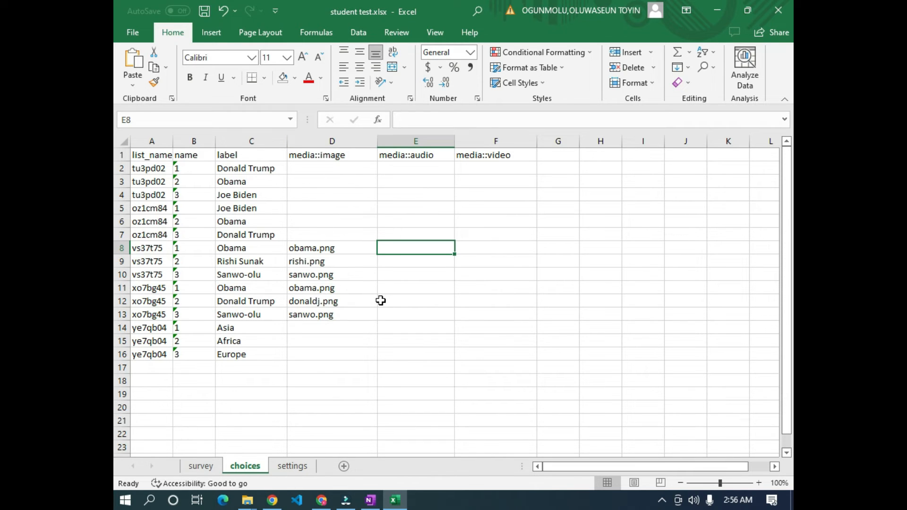
# - Compare the media::image file names in cells D10–D17 against Kobo's attached files
pyautogui.click(364, 342)
pyautogui.click(365, 278)
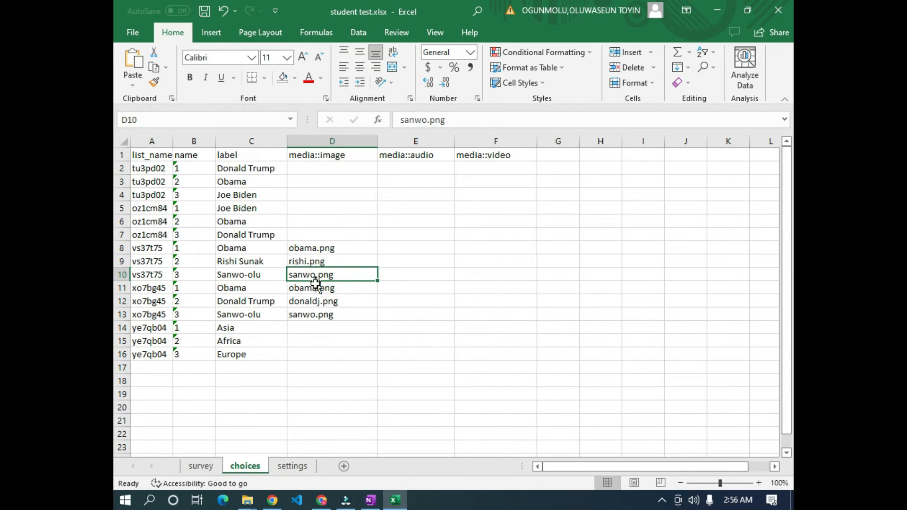
pyautogui.click(427, 245)
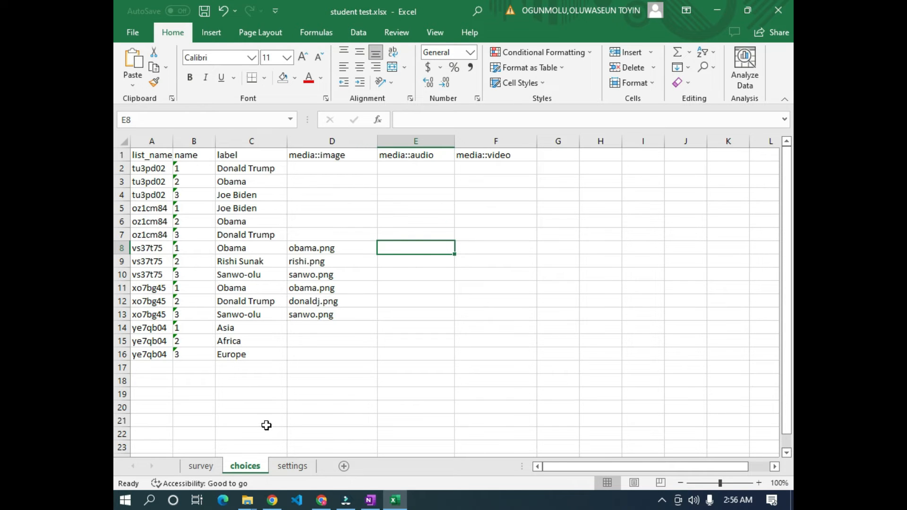
pyautogui.click(347, 331)
pyautogui.click(316, 369)
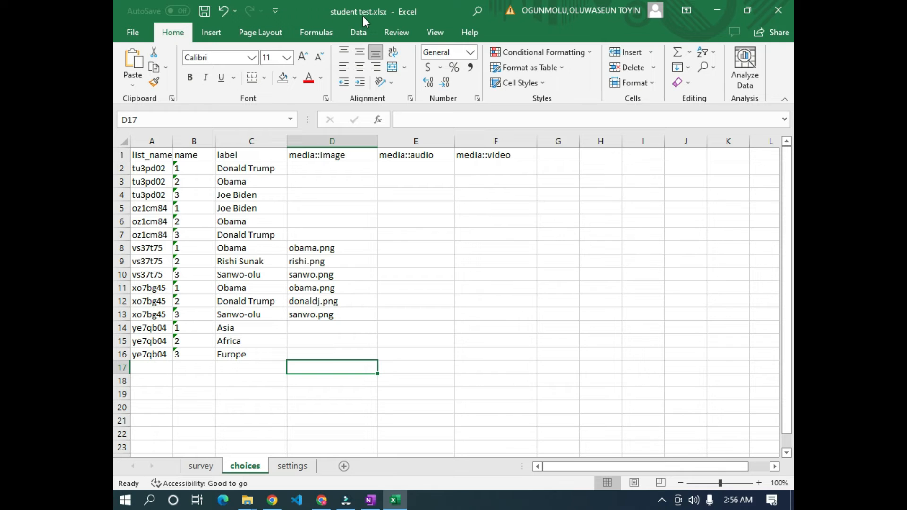
pyautogui.click(408, 287)
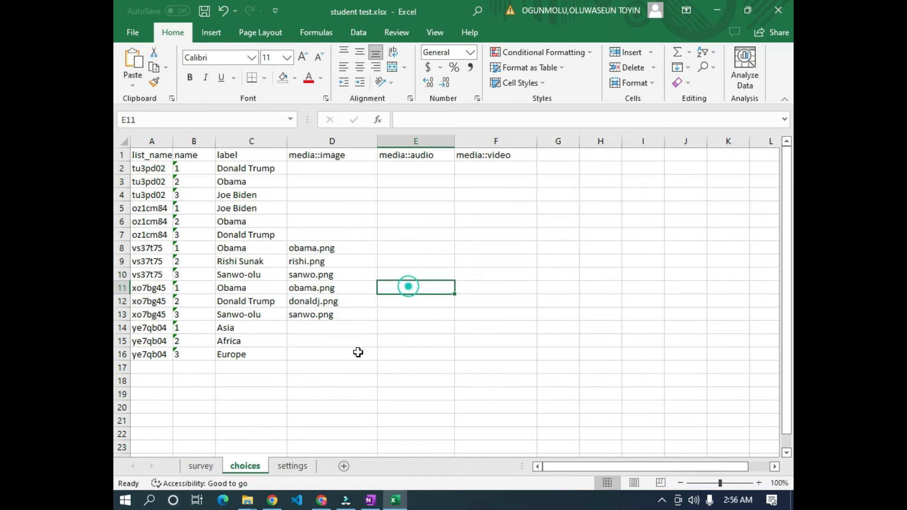
pyautogui.click(273, 500)
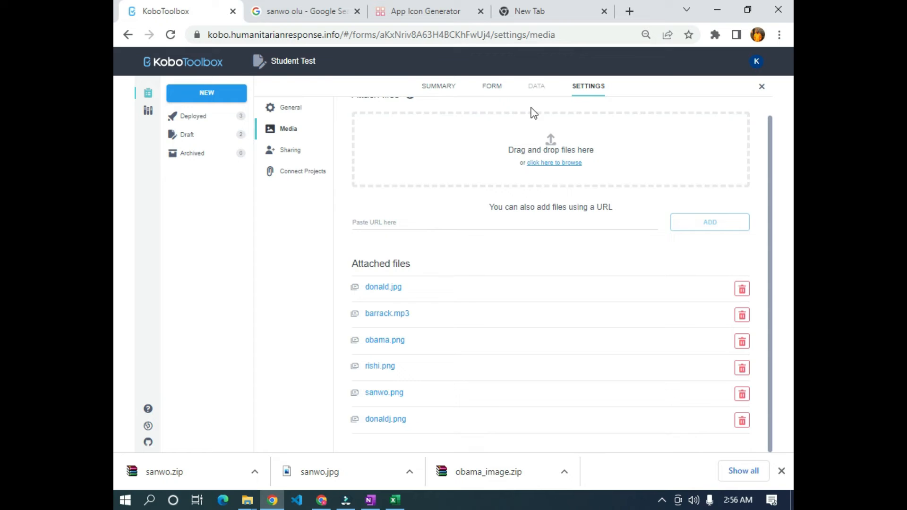
# - Replace the Student Test form by uploading student test.xlsx as an XLSForm
pyautogui.click(489, 90)
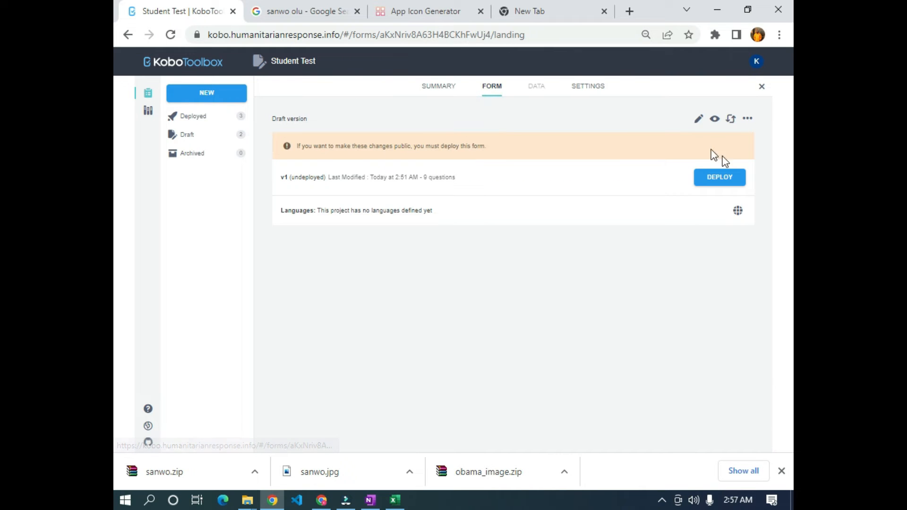
pyautogui.click(733, 120)
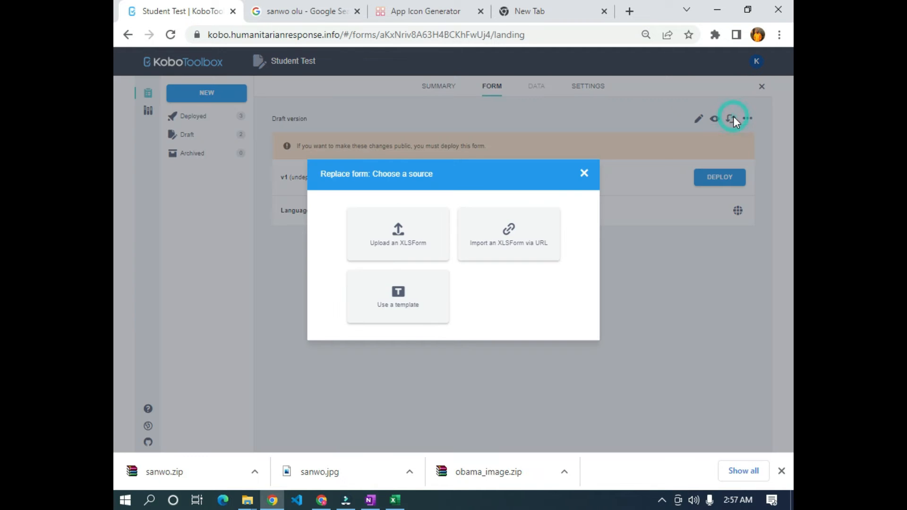
pyautogui.click(418, 247)
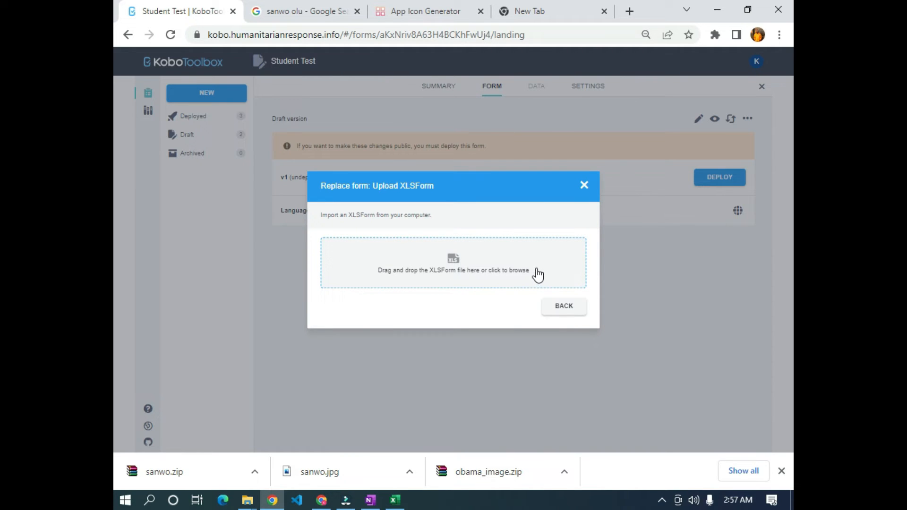
pyautogui.click(454, 272)
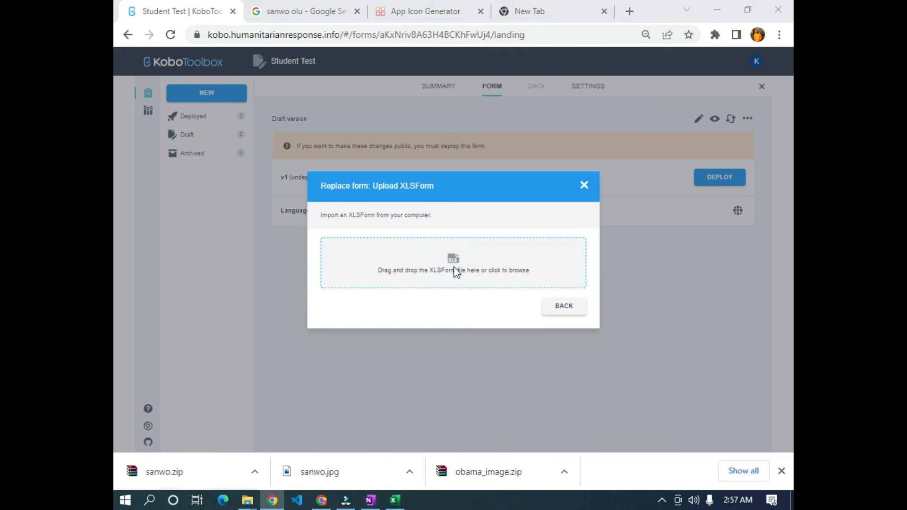
pyautogui.scroll(2, 133, 170)
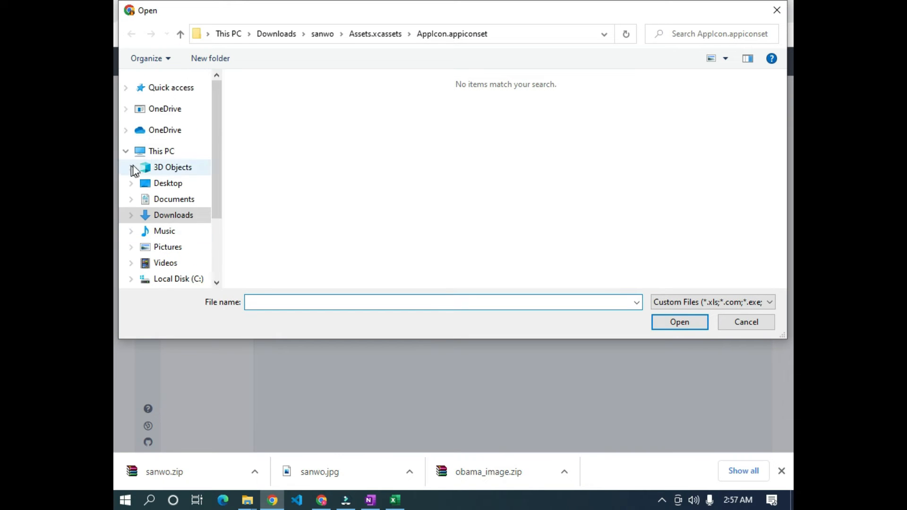
pyautogui.click(171, 89)
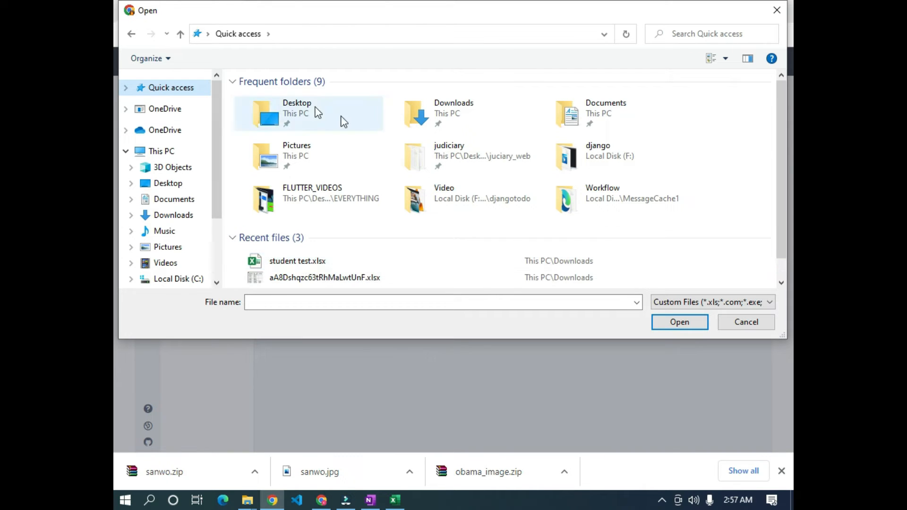
pyautogui.click(316, 264)
pyautogui.click(680, 323)
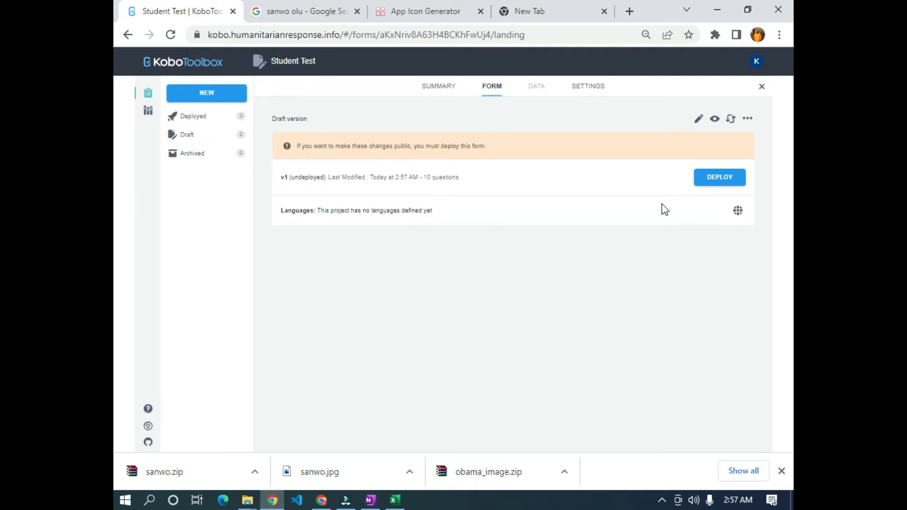
# - Deploy the updated Student Test form and launch its live web form in a new tab
pyautogui.click(724, 186)
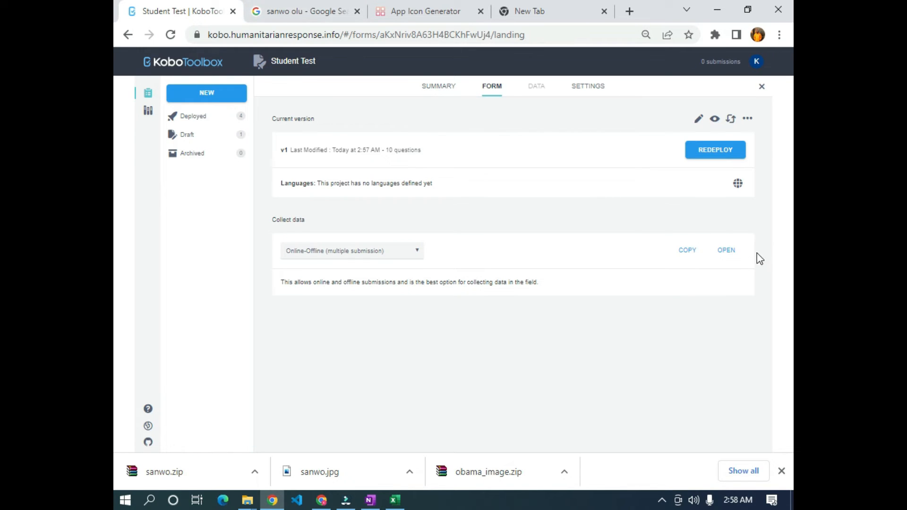
pyautogui.click(728, 252)
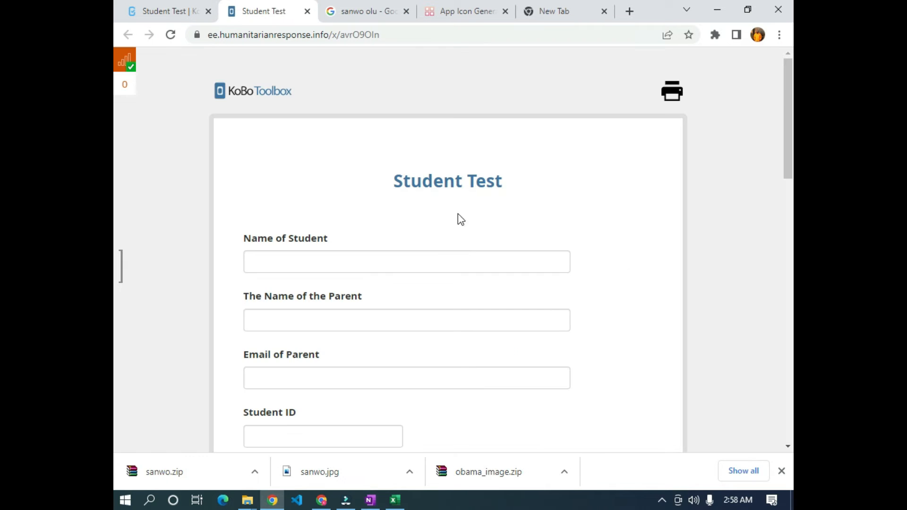
# - Scroll through the web form to confirm every answer option displays its photo
pyautogui.scroll(-7, 473, 258)
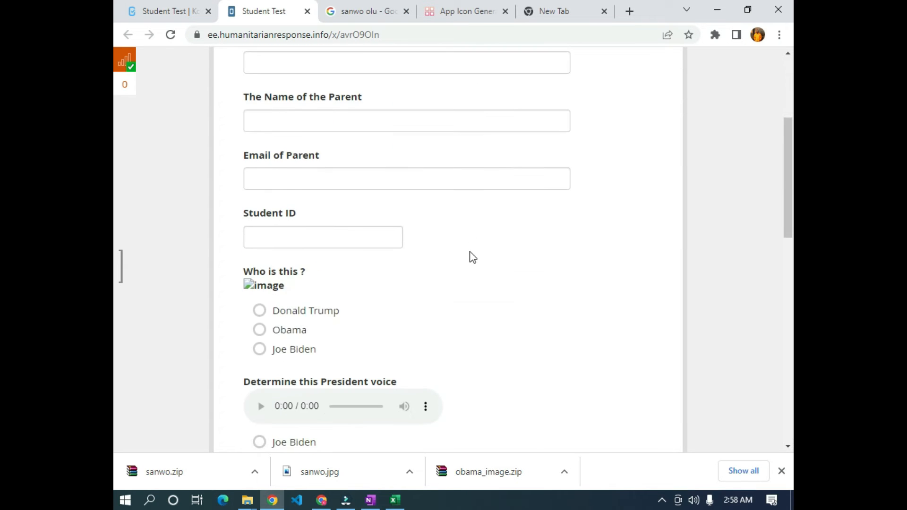
pyautogui.scroll(-8, 273, 160)
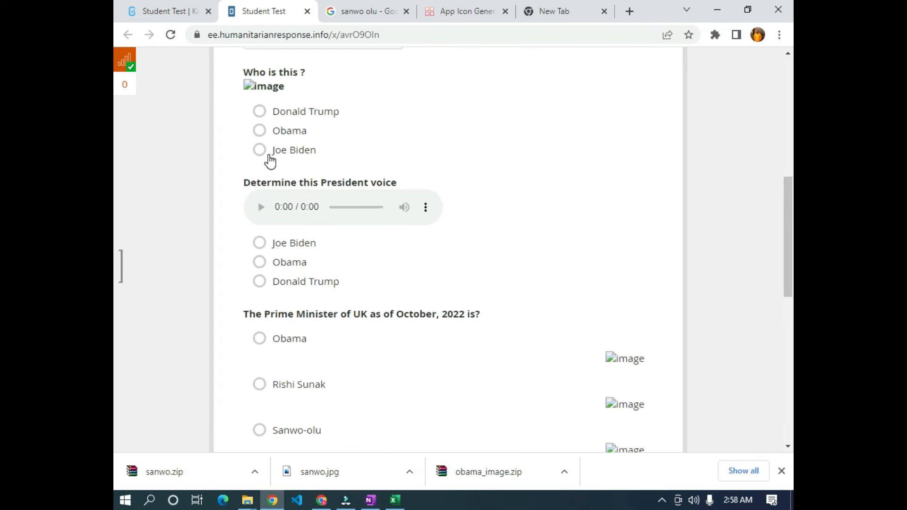
pyautogui.scroll(3, 642, 234)
pyautogui.scroll(-2, 624, 154)
pyautogui.scroll(2, 601, 265)
pyautogui.scroll(2, 233, 192)
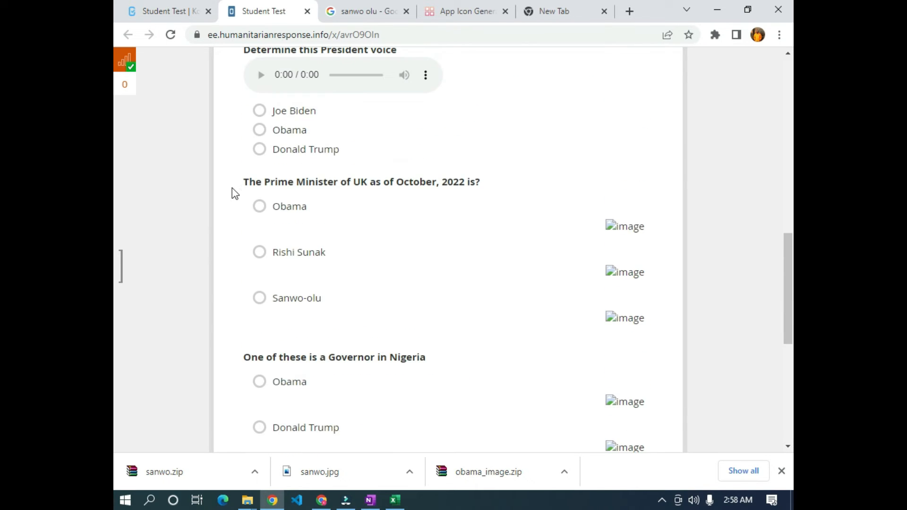
pyautogui.scroll(5, 470, 223)
pyautogui.scroll(-17, 344, 128)
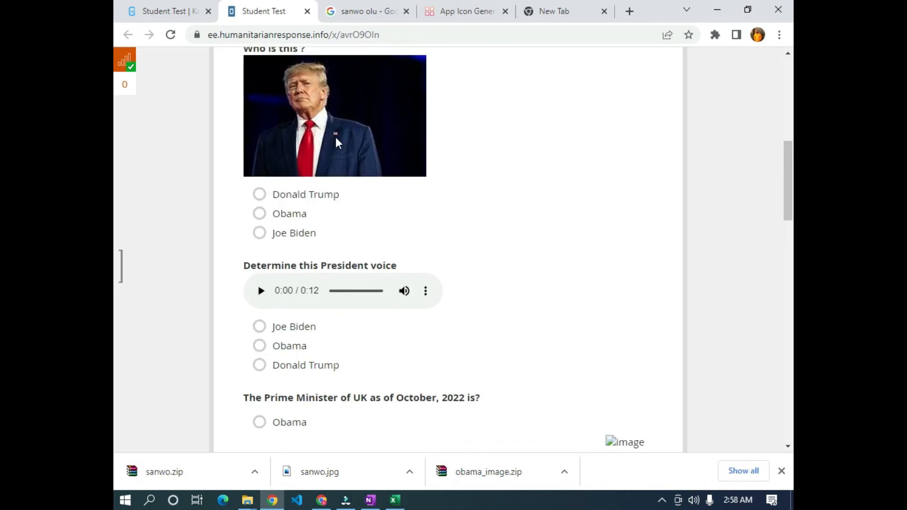
pyautogui.scroll(-19, 503, 195)
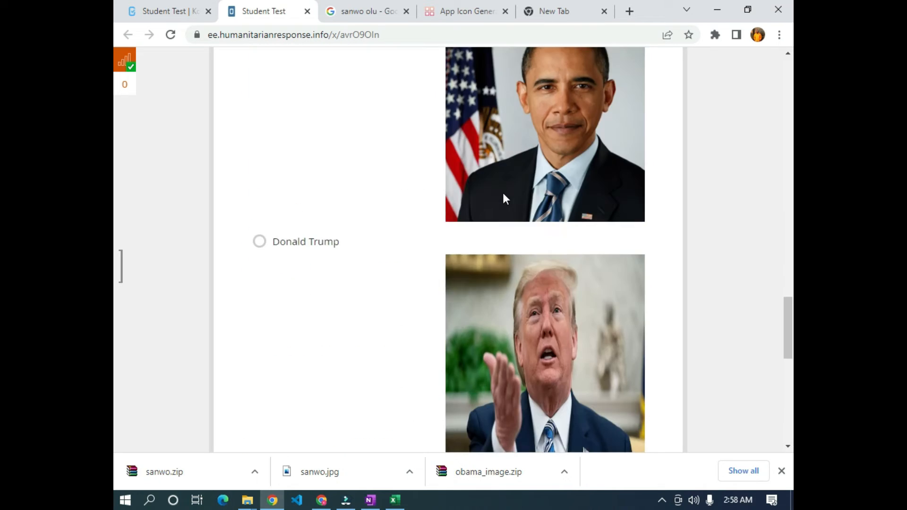
pyautogui.scroll(1, 501, 196)
pyautogui.scroll(20, 500, 193)
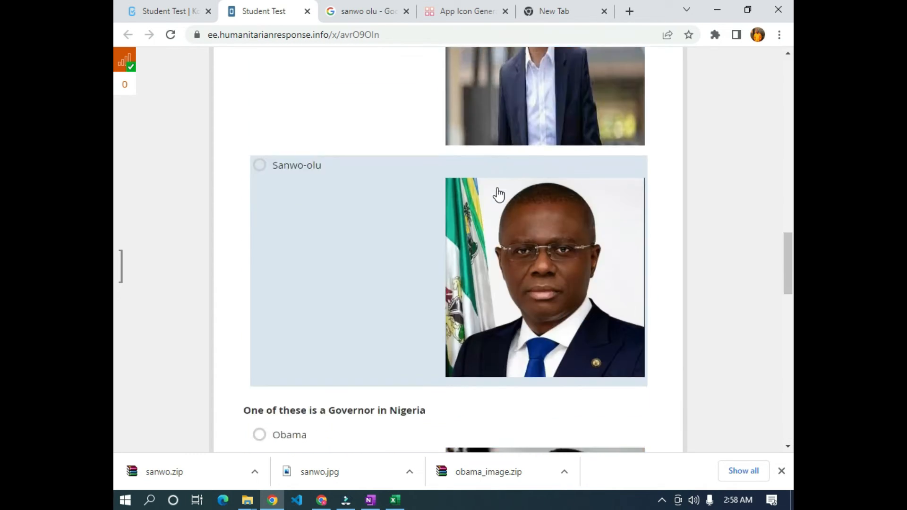
pyautogui.scroll(-15, 430, 142)
pyautogui.scroll(-10, 364, 183)
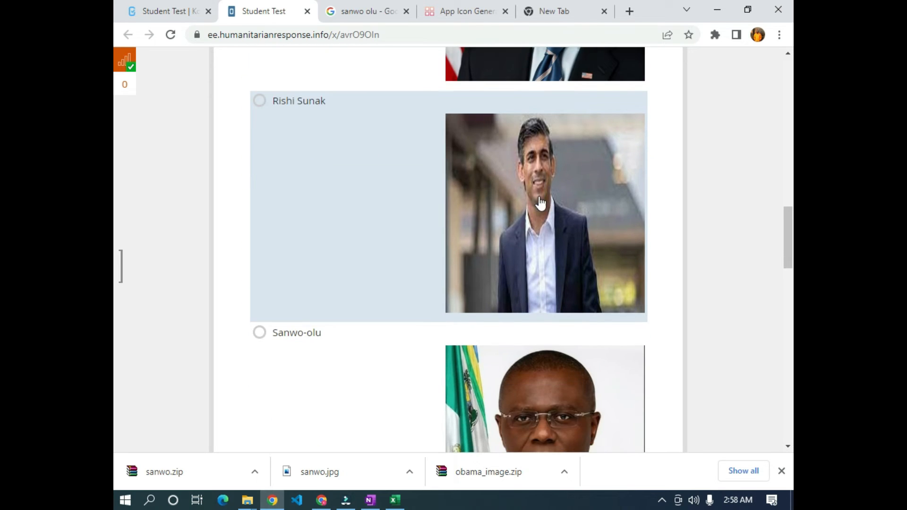
pyautogui.scroll(-4, 544, 241)
pyautogui.scroll(-4, 541, 238)
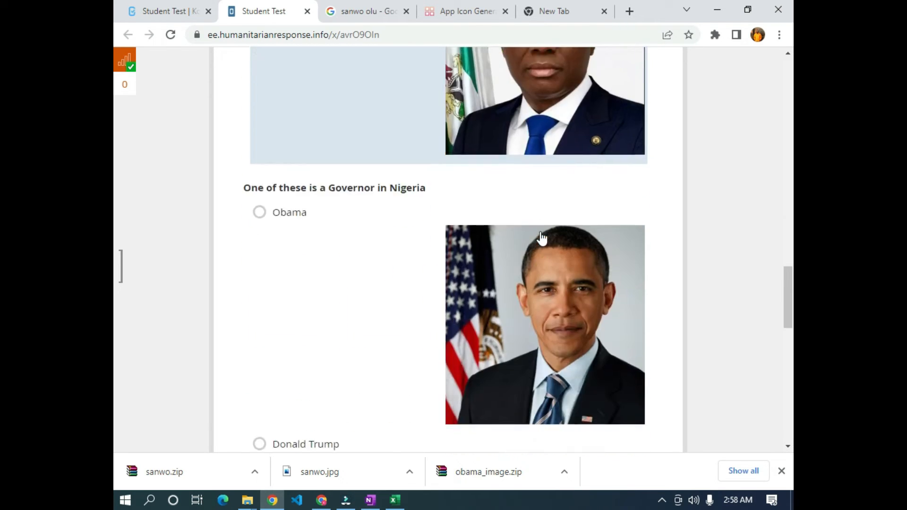
pyautogui.scroll(7, 506, 217)
pyautogui.scroll(-7, 519, 336)
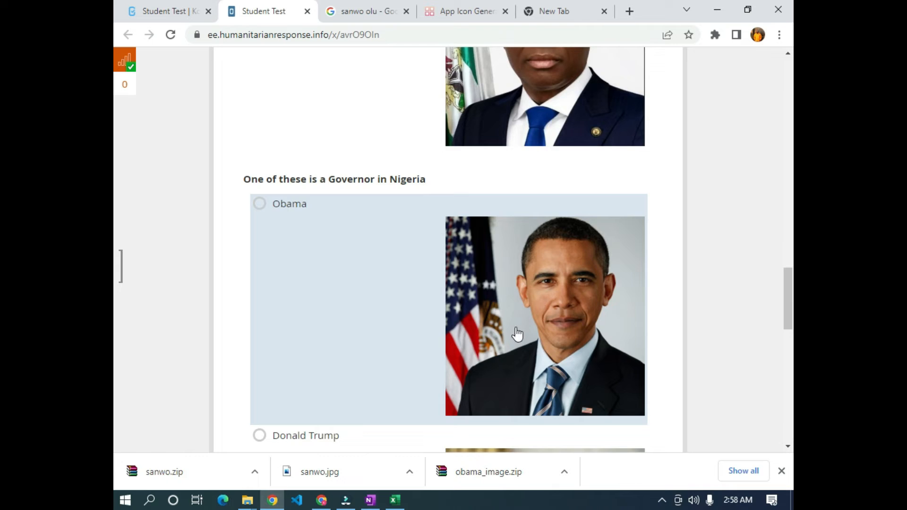
pyautogui.scroll(4, 516, 331)
pyautogui.scroll(20, 540, 238)
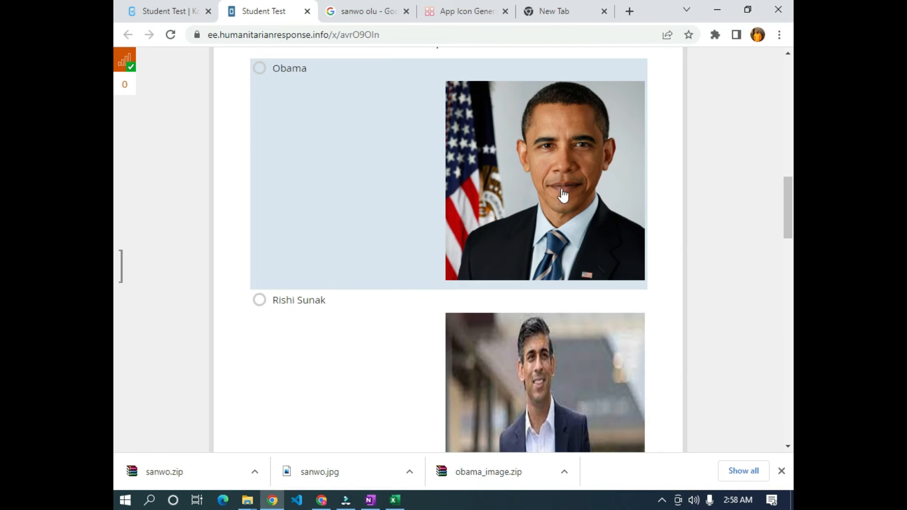
pyautogui.scroll(-20, 425, 182)
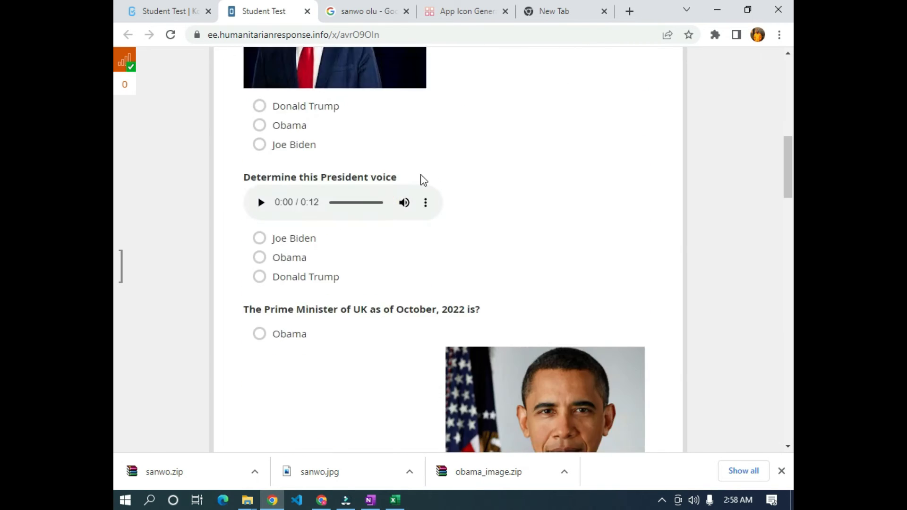
pyautogui.scroll(20, 430, 188)
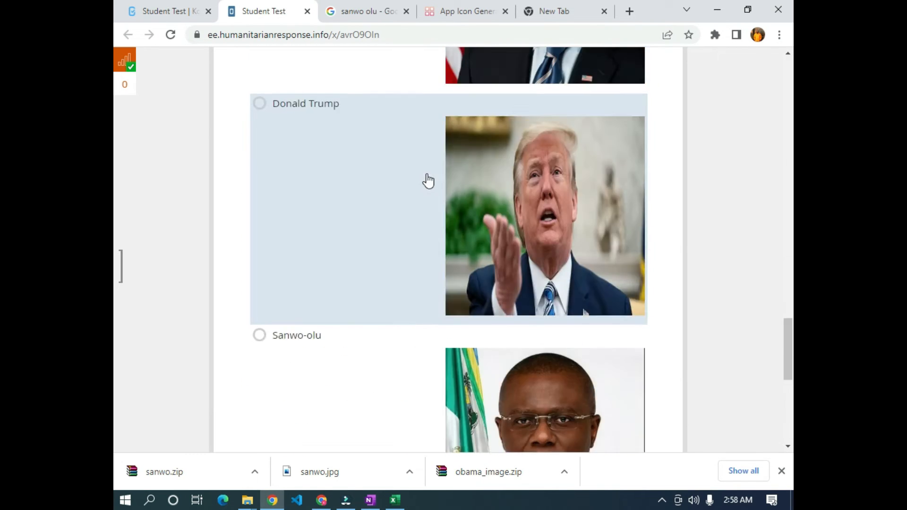
pyautogui.scroll(-5, 296, 154)
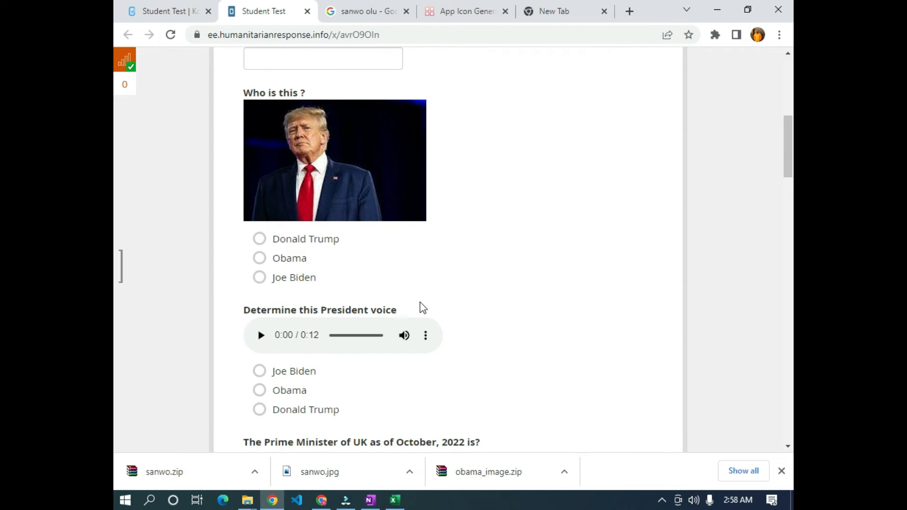
pyautogui.scroll(1, 395, 178)
# - Answer Who is this ? with Donald Trump, then return to the Student Test project tab
pyautogui.click(263, 305)
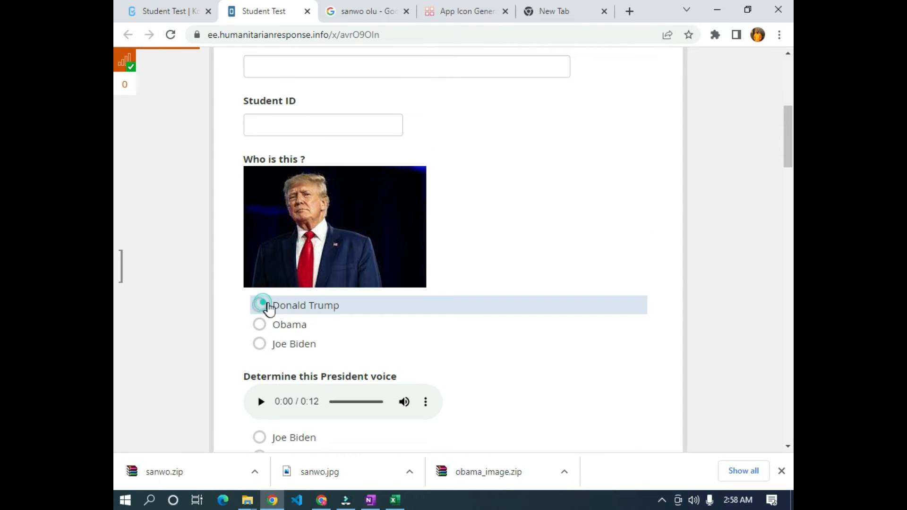
pyautogui.scroll(-1, 312, 312)
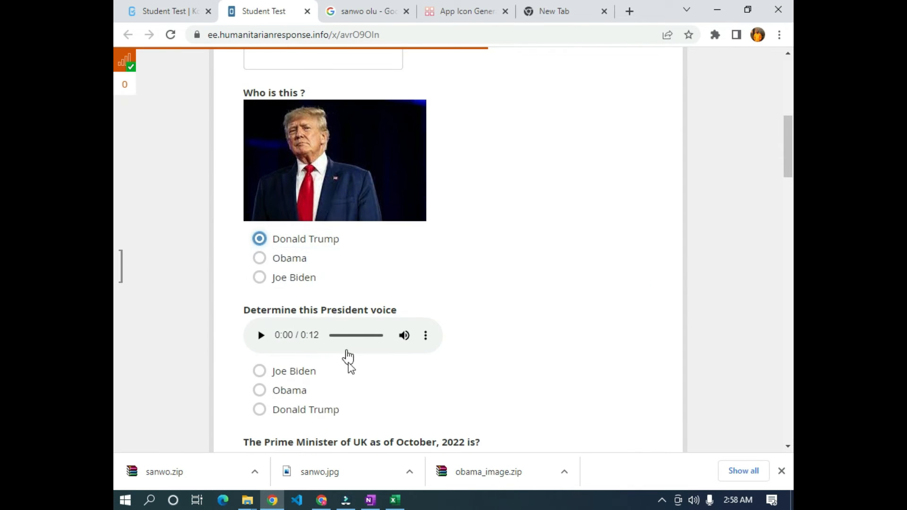
pyautogui.scroll(-2, 330, 389)
pyautogui.scroll(2, 361, 298)
pyautogui.scroll(3, 307, 300)
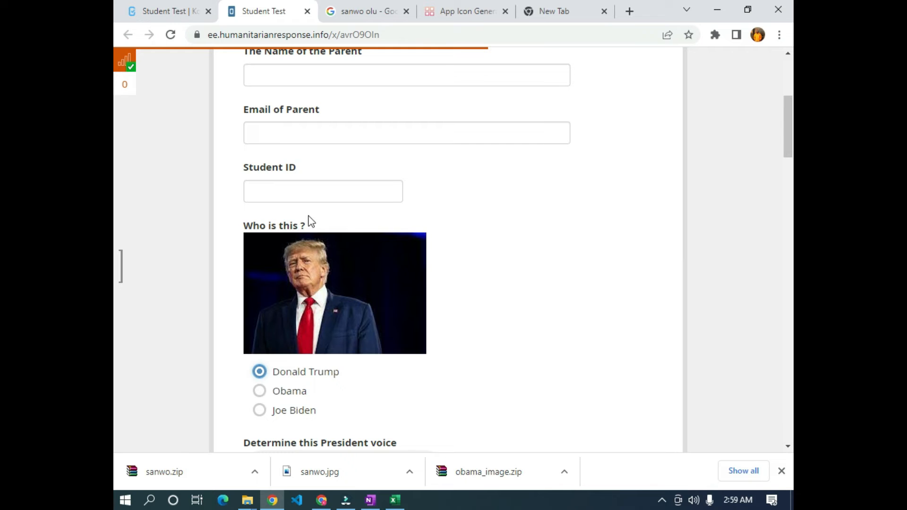
pyautogui.click(156, 7)
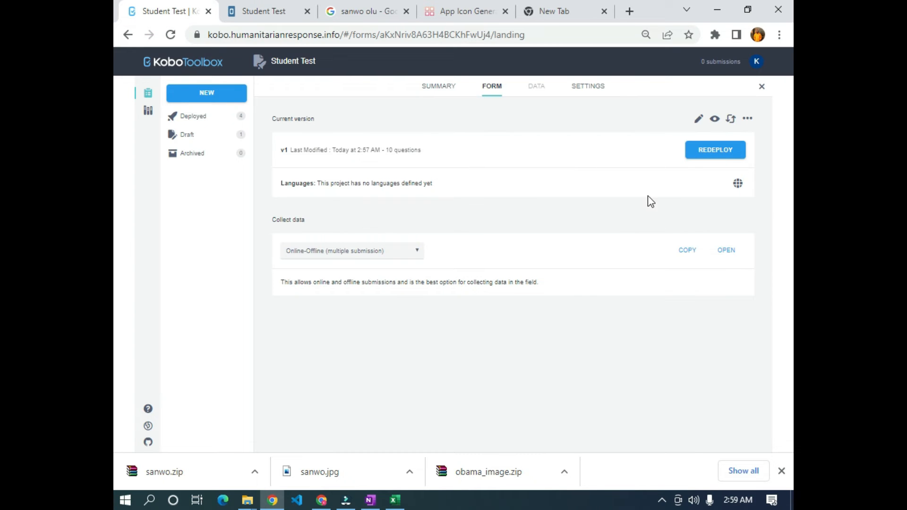
# - Open Student Test in the form editor, and change the web form's Who is this ? answer to Obama
pyautogui.click(699, 119)
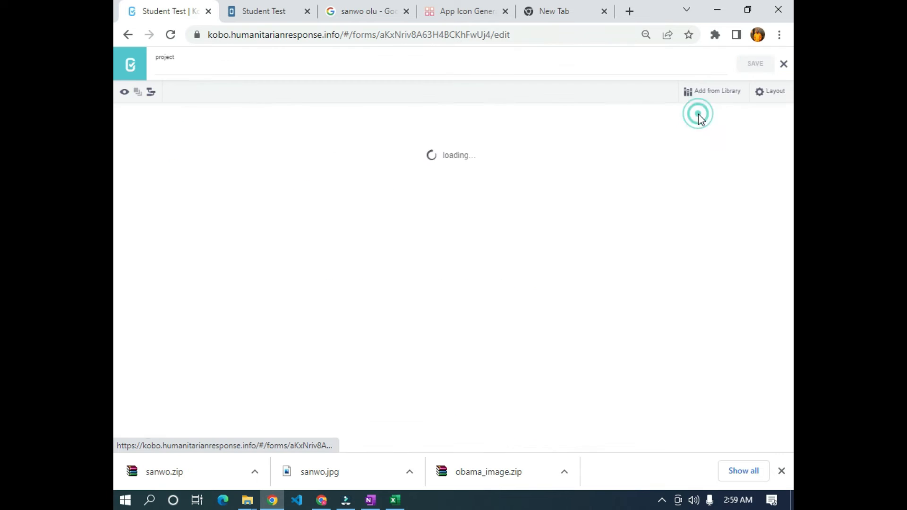
pyautogui.scroll(-2, 259, 334)
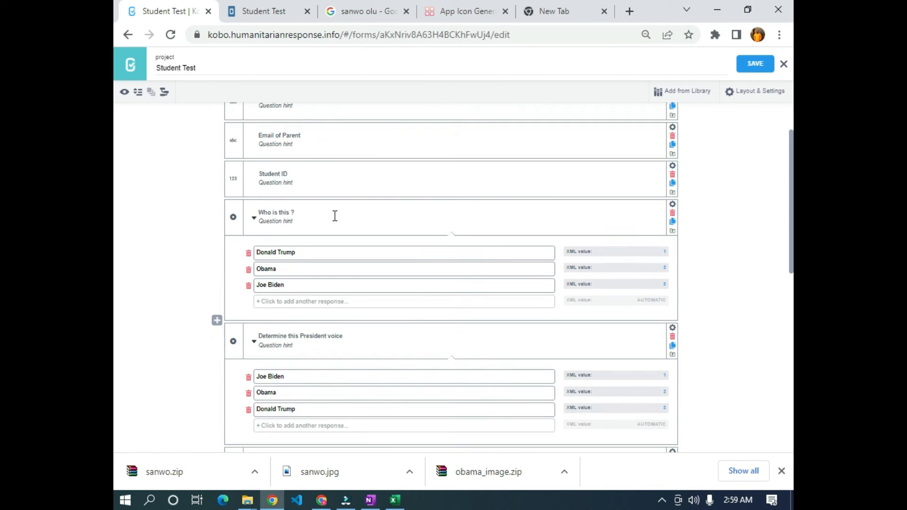
pyautogui.click(262, 12)
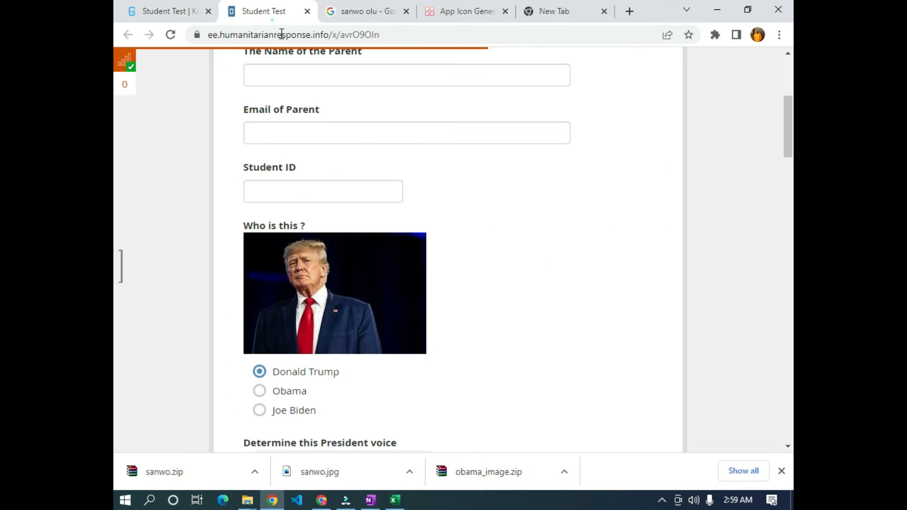
pyautogui.scroll(-2, 279, 390)
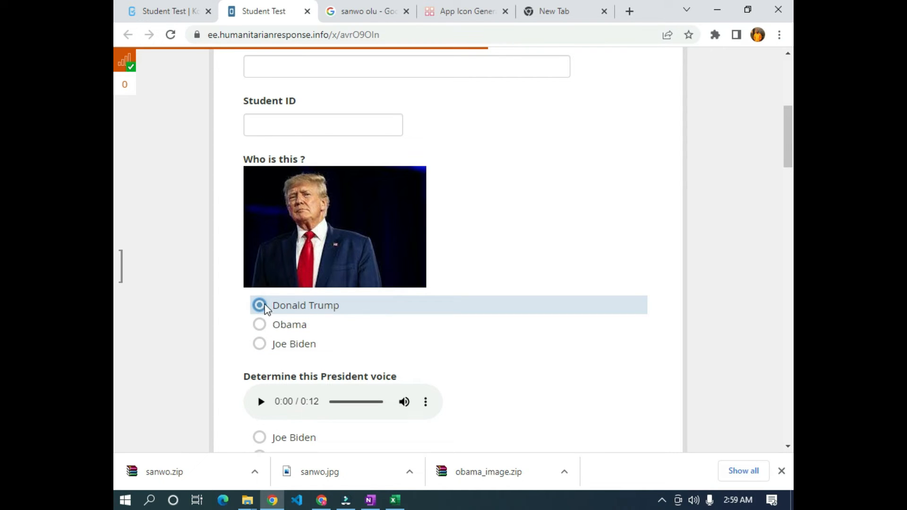
pyautogui.click(260, 326)
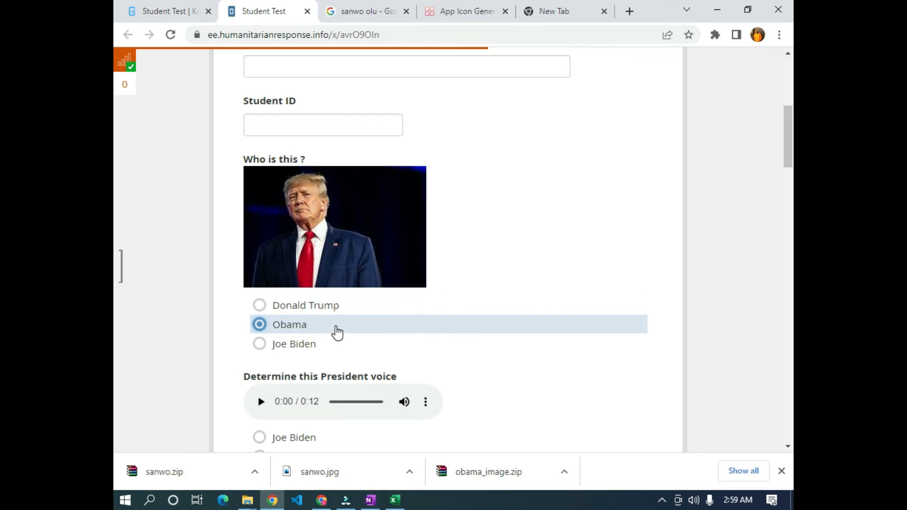
pyautogui.click(122, 5)
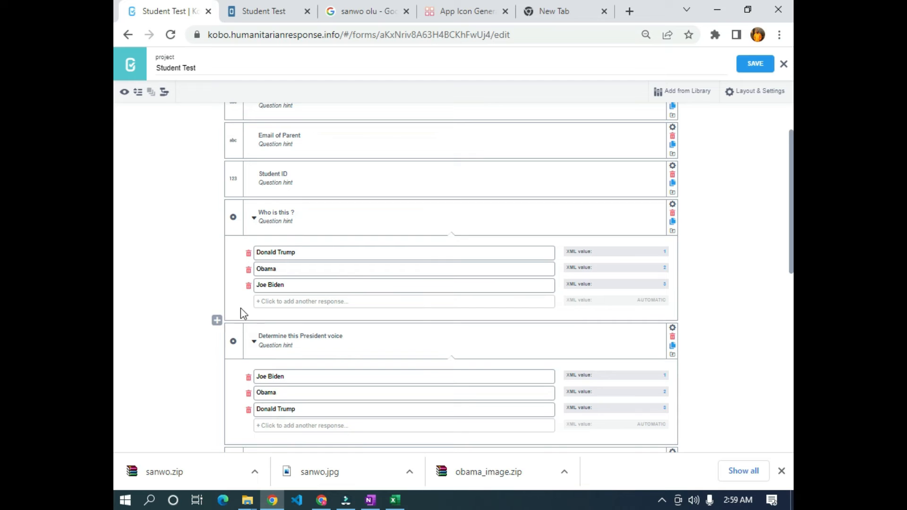
# - Add a question below Who is this ? with text if(${q5}=, using its q5 column name
pyautogui.click(217, 321)
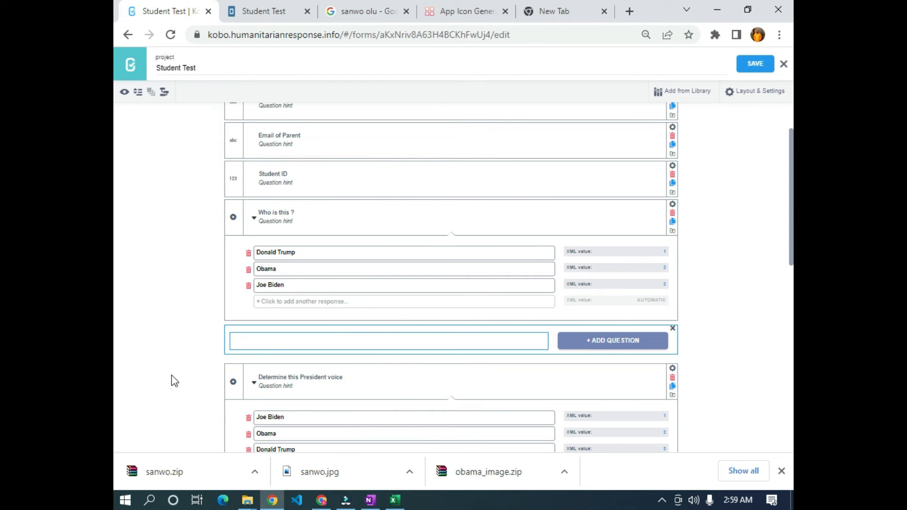
pyautogui.write('if')
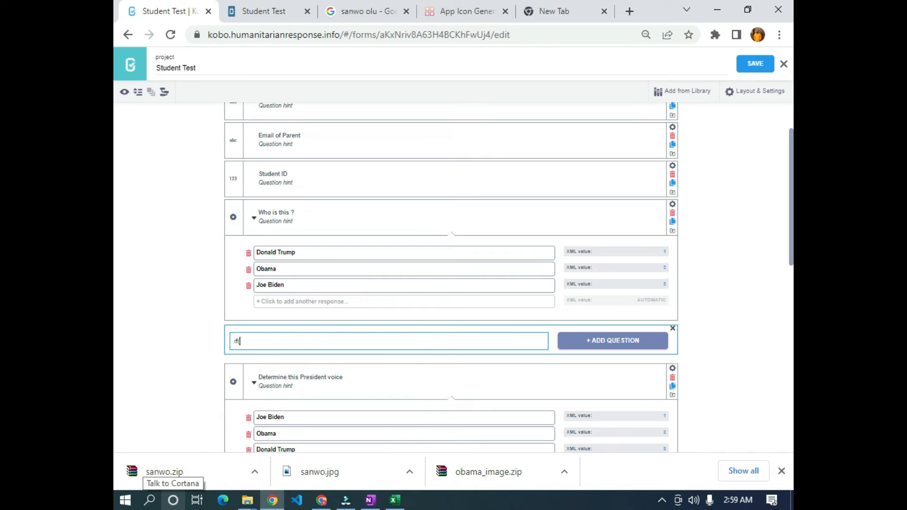
pyautogui.write('(${')
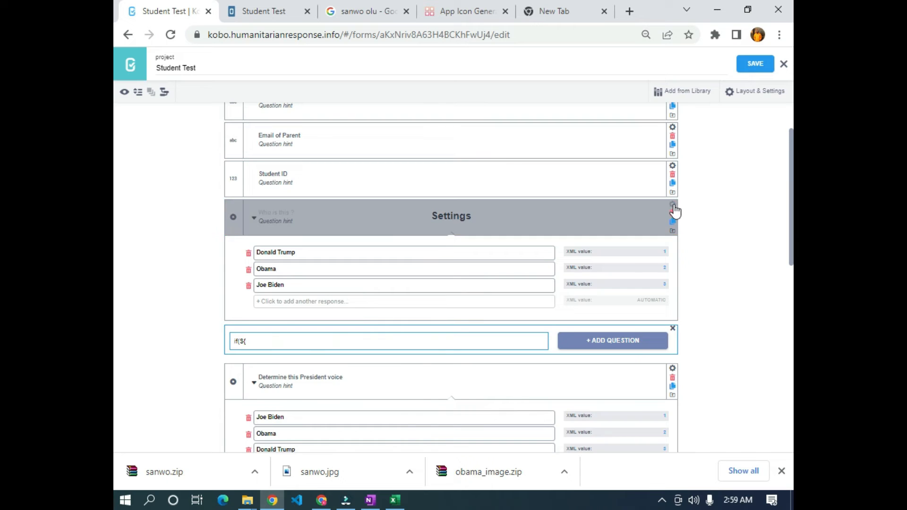
pyautogui.click(673, 205)
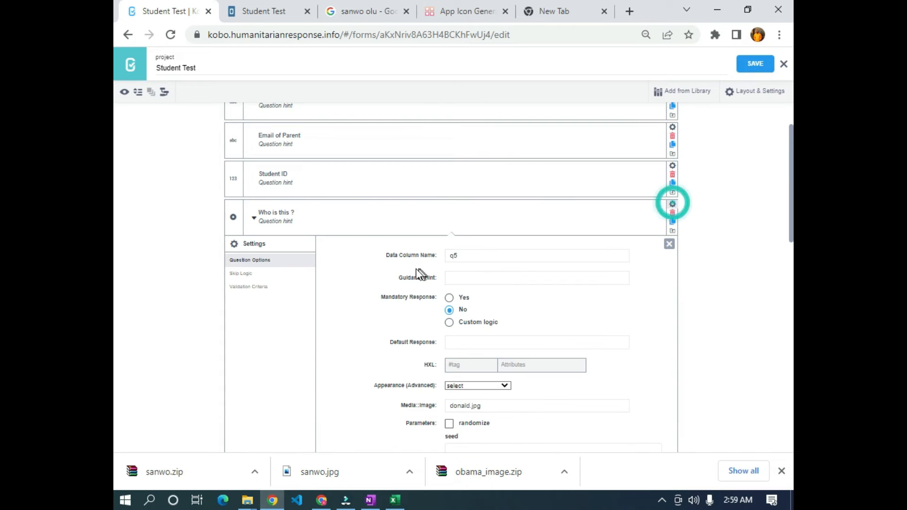
pyautogui.doubleClick(463, 254)
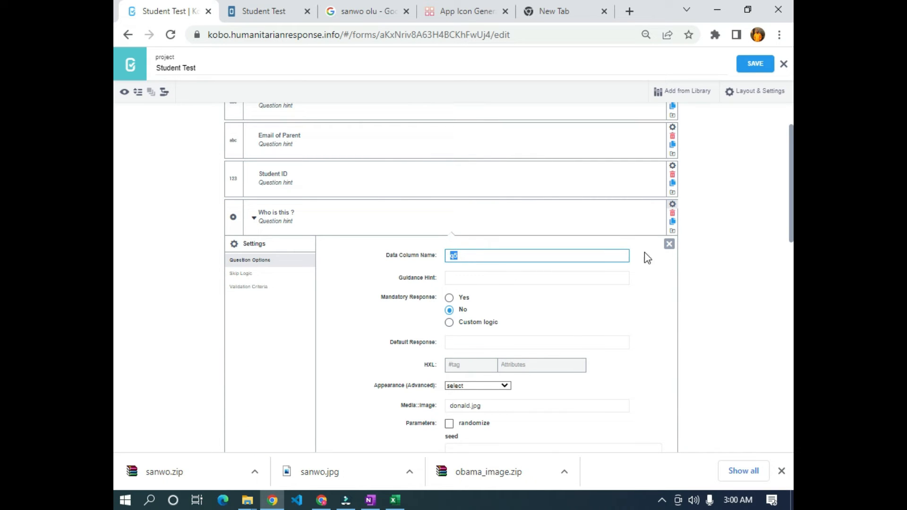
pyautogui.click(670, 244)
pyautogui.click(267, 256)
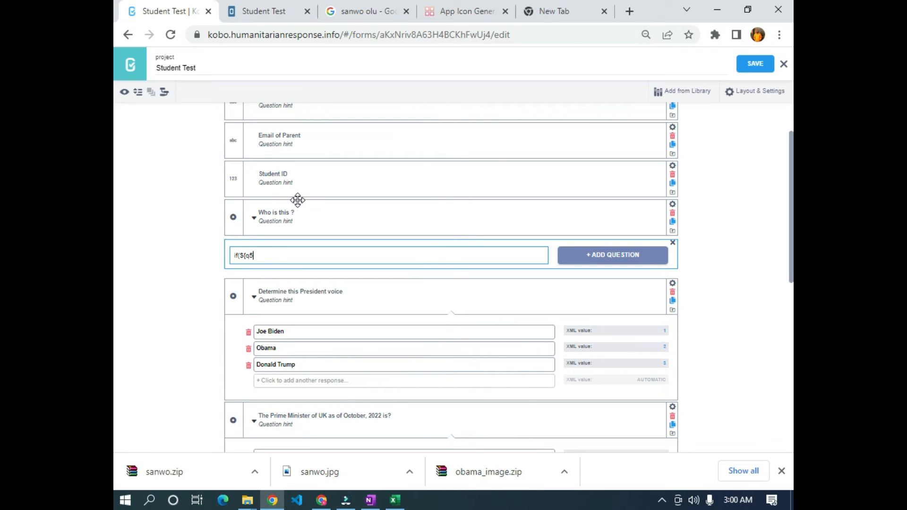
pyautogui.write('q5}=')
pyautogui.click(254, 218)
pyautogui.scroll(-2, 288, 189)
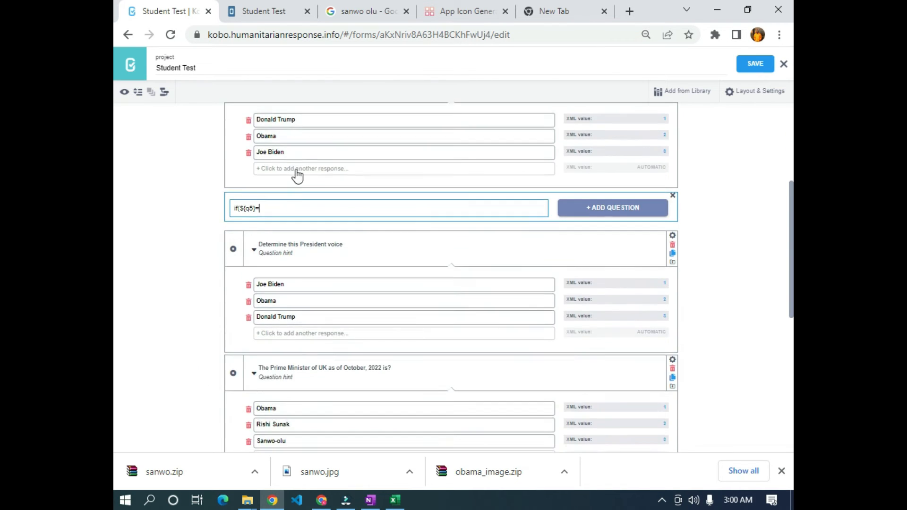
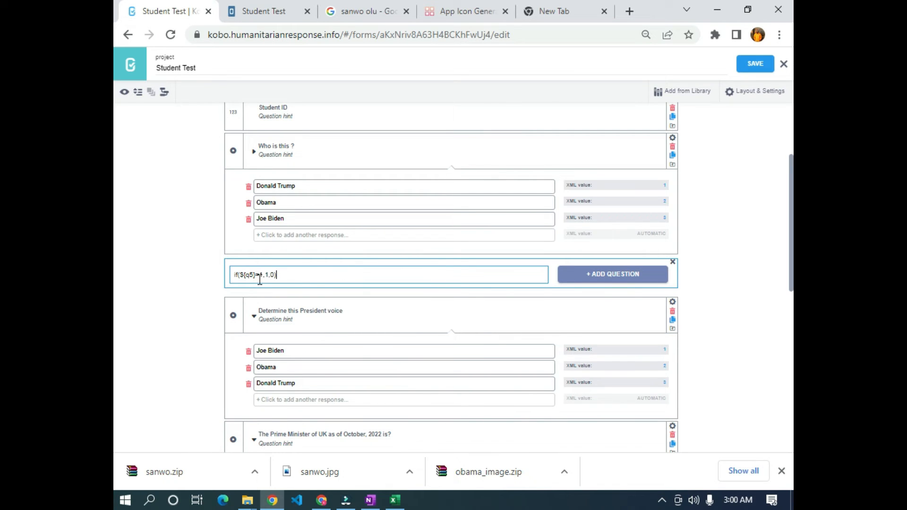
# - Add if(${q5}=1,1,0) as a Calculate question after 'Who is this ?' and save the form
pyautogui.scroll(1, 287, 259)
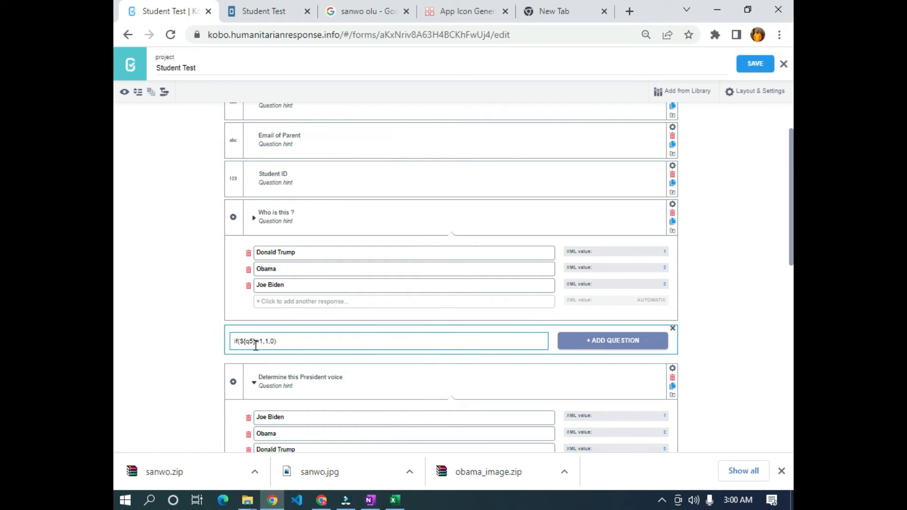
pyautogui.scroll(-1, 609, 331)
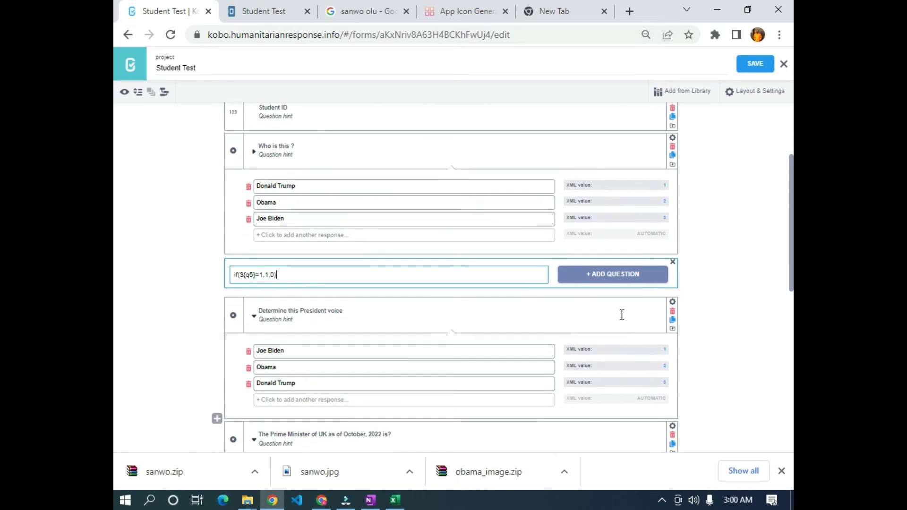
pyautogui.click(617, 276)
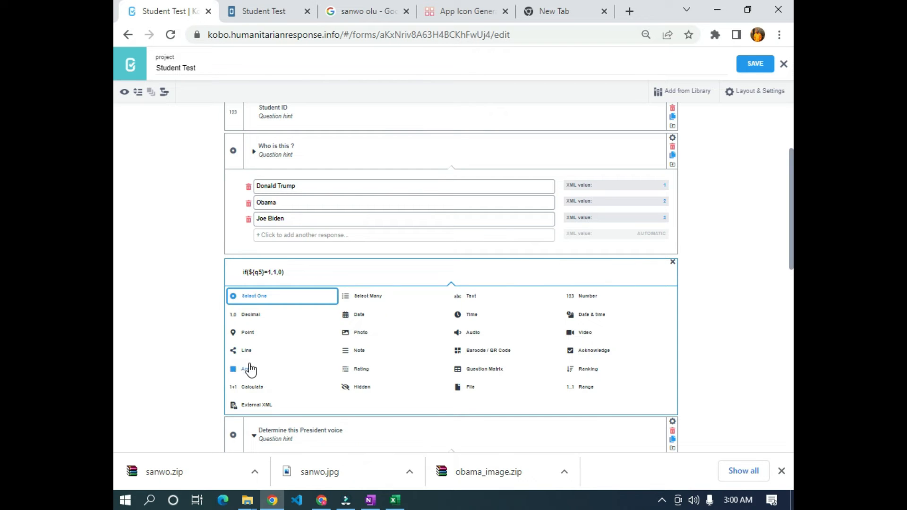
pyautogui.click(250, 387)
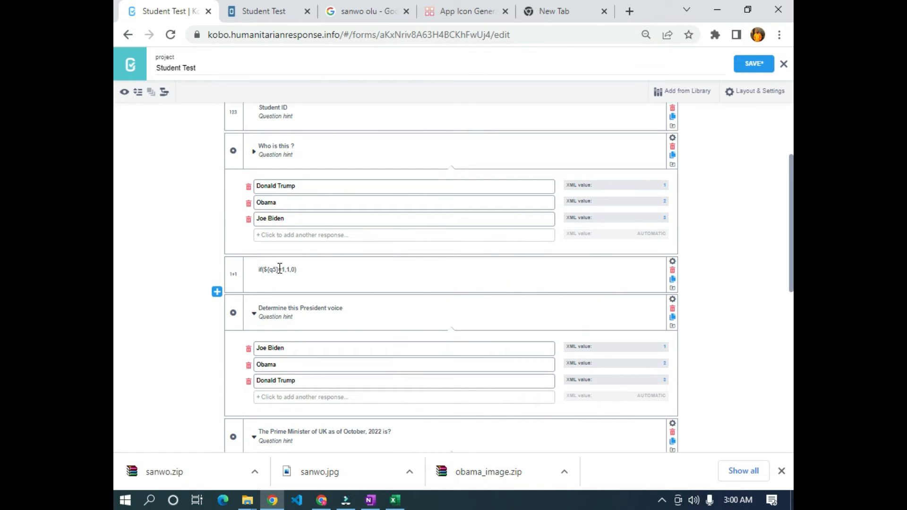
pyautogui.scroll(2, 308, 271)
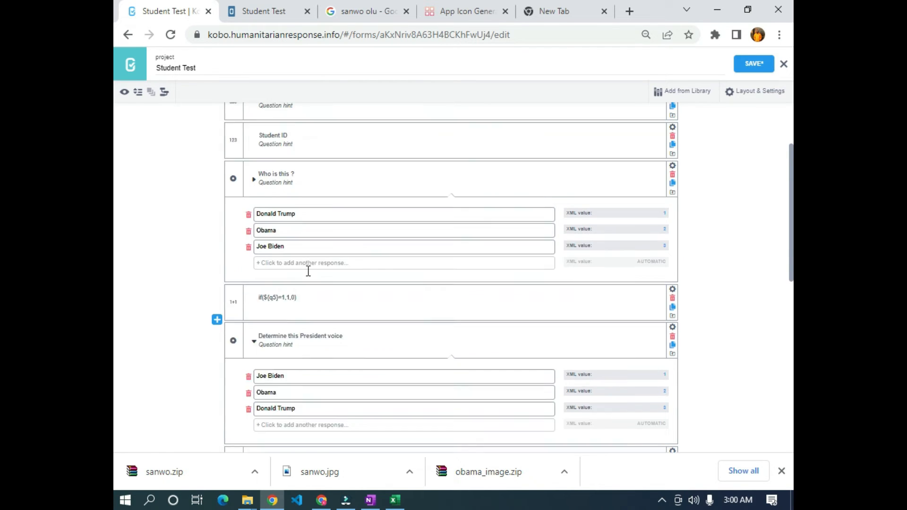
pyautogui.click(760, 75)
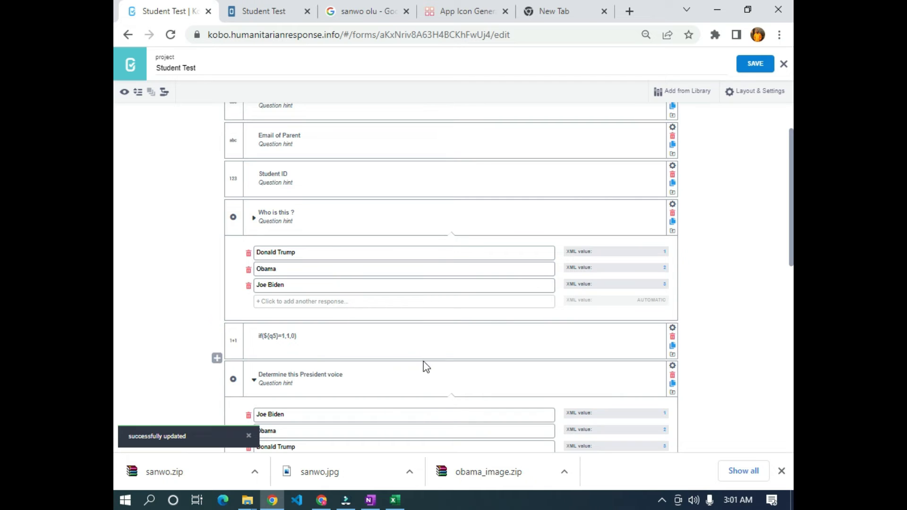
pyautogui.scroll(-2, 425, 367)
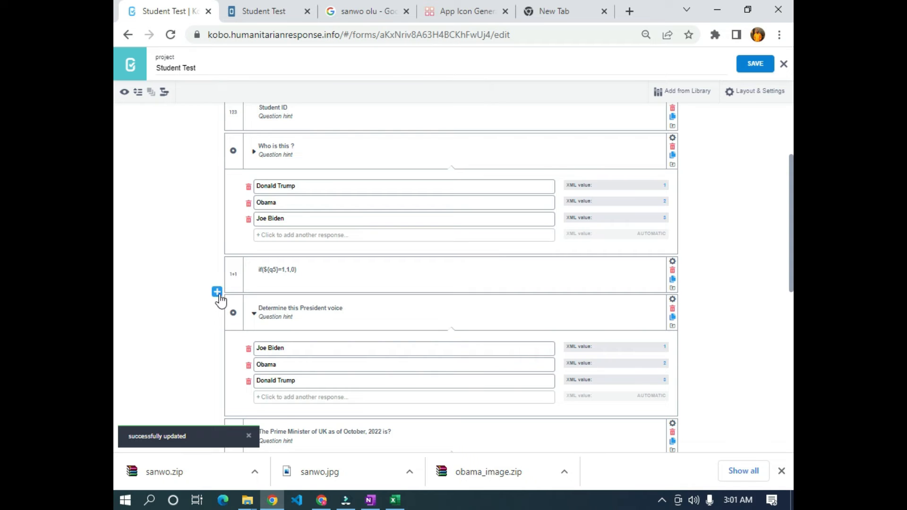
# - Start a question below the calculation labelled 'score ${calculation}', copying the name from its settings
pyautogui.click(220, 294)
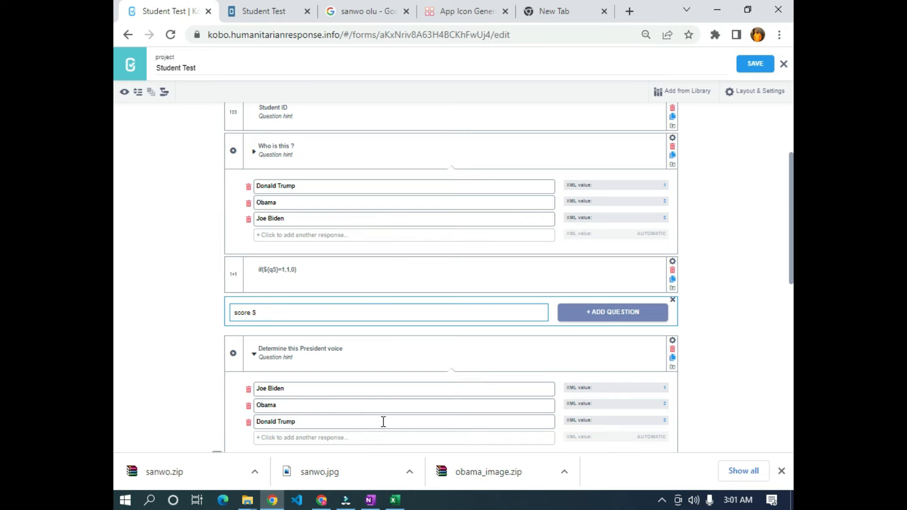
pyautogui.click(673, 263)
pyautogui.moveTo(493, 314); pyautogui.dragTo(434, 318)
pyautogui.hotkey('ctrl', 'c')
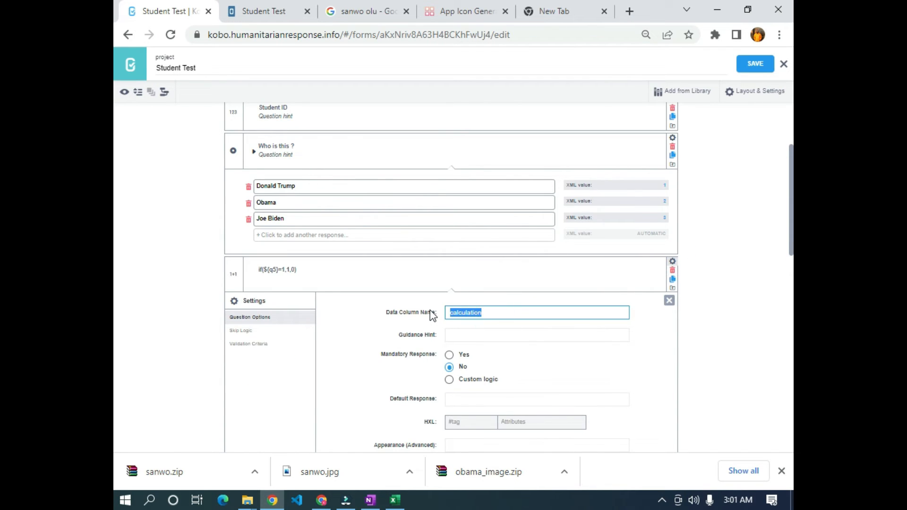
pyautogui.click(670, 301)
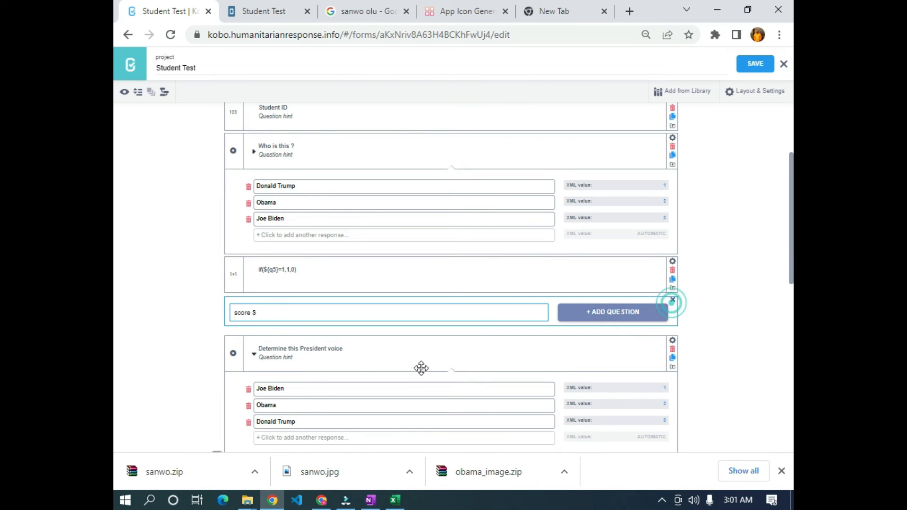
pyautogui.click(285, 312)
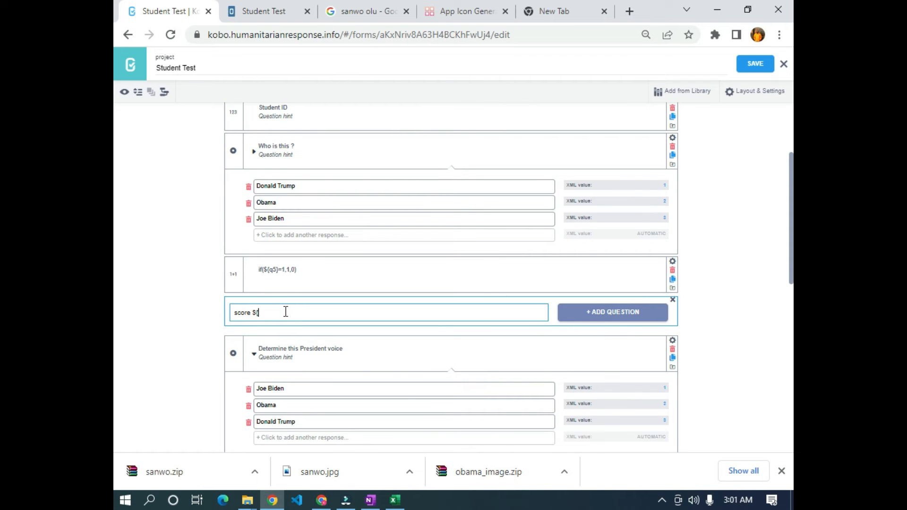
pyautogui.write('{')
pyautogui.hotkey('ctrl', 'v')
# - Make the 'score ${calculation}' question a Note and save the form
pyautogui.click(608, 314)
pyautogui.scroll(-2, 458, 349)
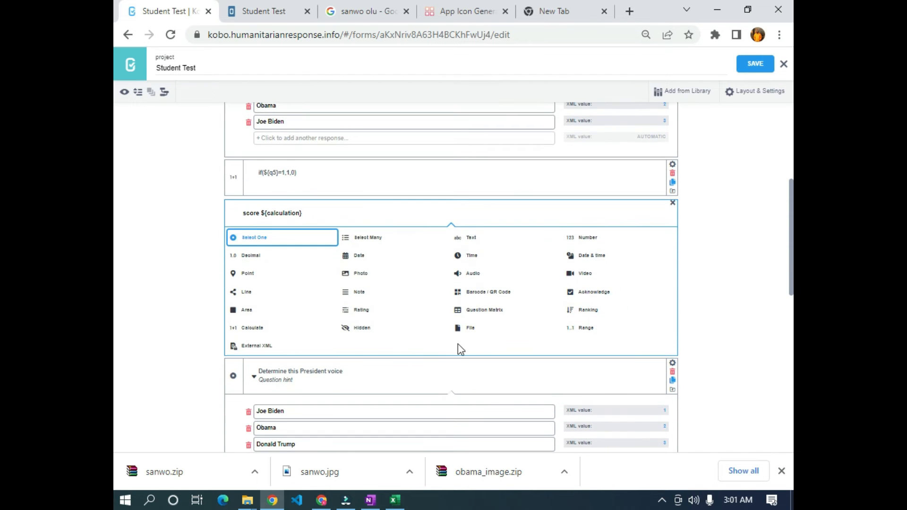
pyautogui.click(355, 290)
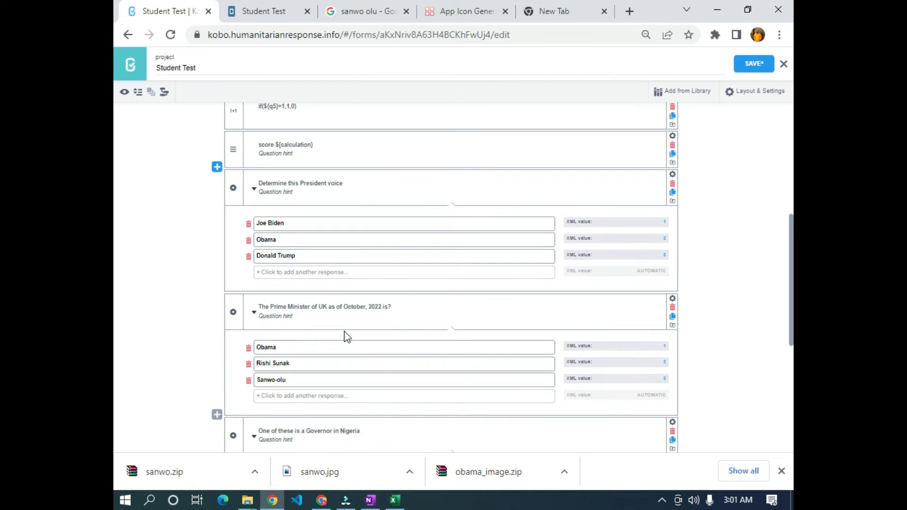
pyautogui.scroll(-1, 345, 337)
pyautogui.scroll(3, 344, 336)
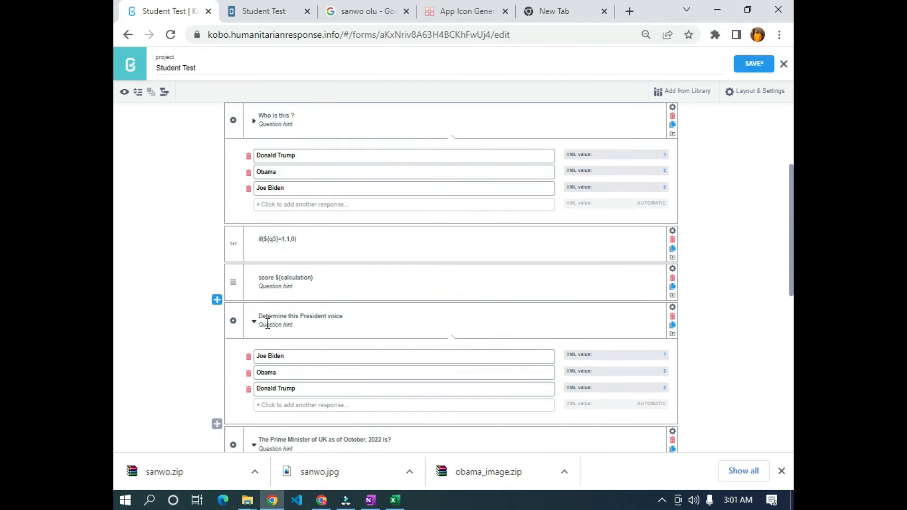
pyautogui.scroll(3, 288, 331)
pyautogui.scroll(-2, 279, 383)
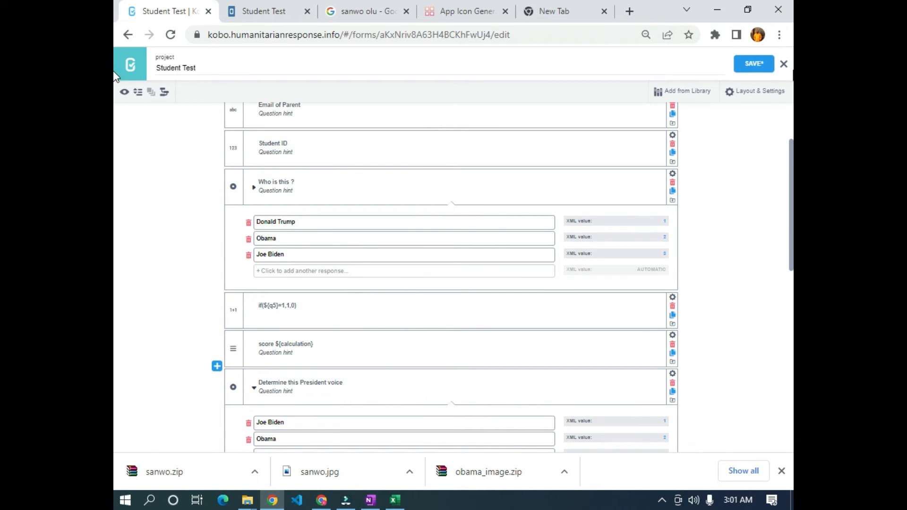
pyautogui.hotkey('ctrl', 's')
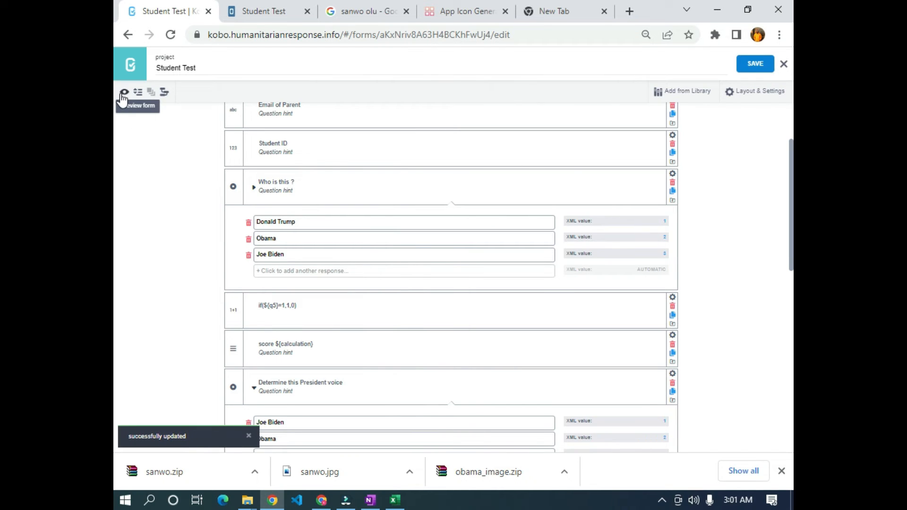
# - Preview the form and try Obama, Joe Biden and Donald Trump, confirming Trump gives score 1
pyautogui.click(124, 93)
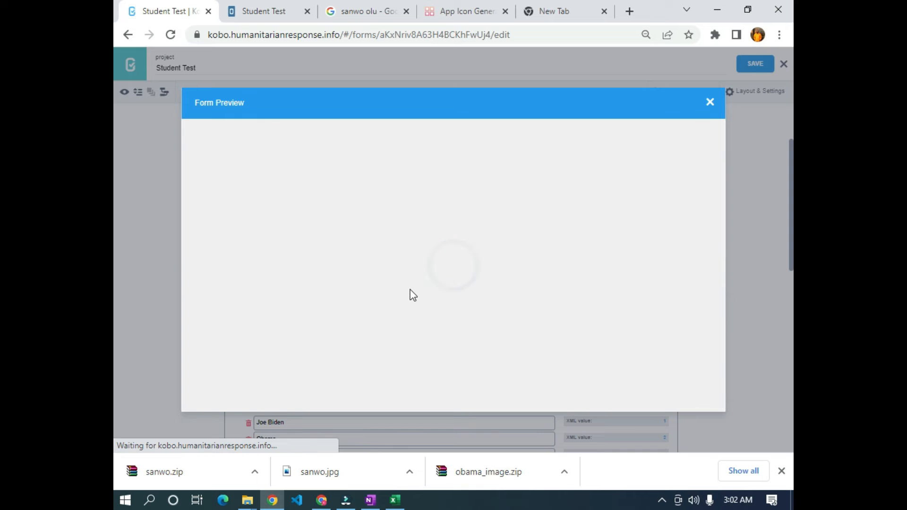
pyautogui.scroll(-5, 409, 294)
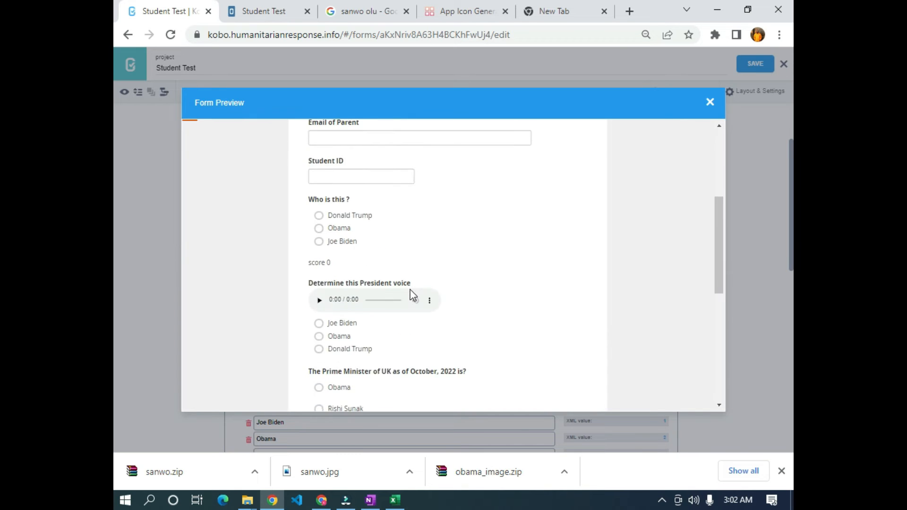
pyautogui.scroll(3, 323, 294)
pyautogui.scroll(-1, 373, 285)
pyautogui.scroll(1, 348, 291)
pyautogui.scroll(-2, 353, 296)
pyautogui.scroll(2, 285, 243)
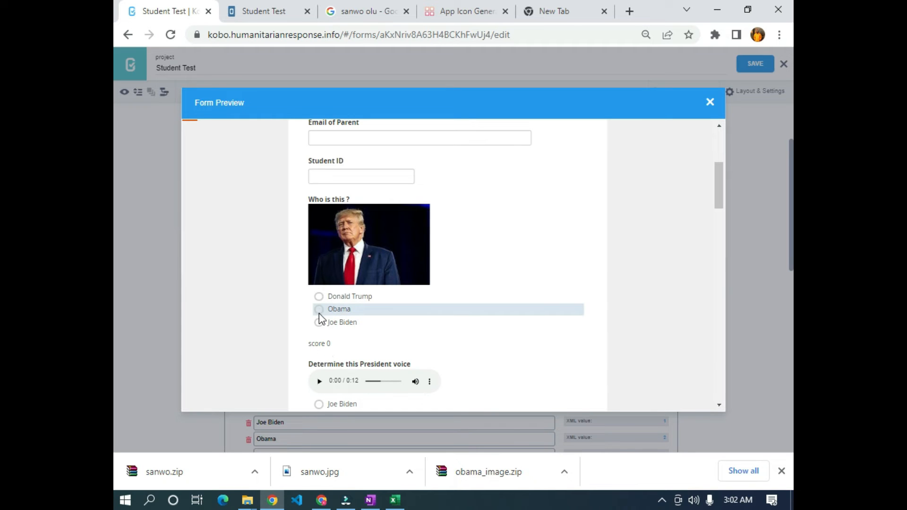
pyautogui.click(338, 309)
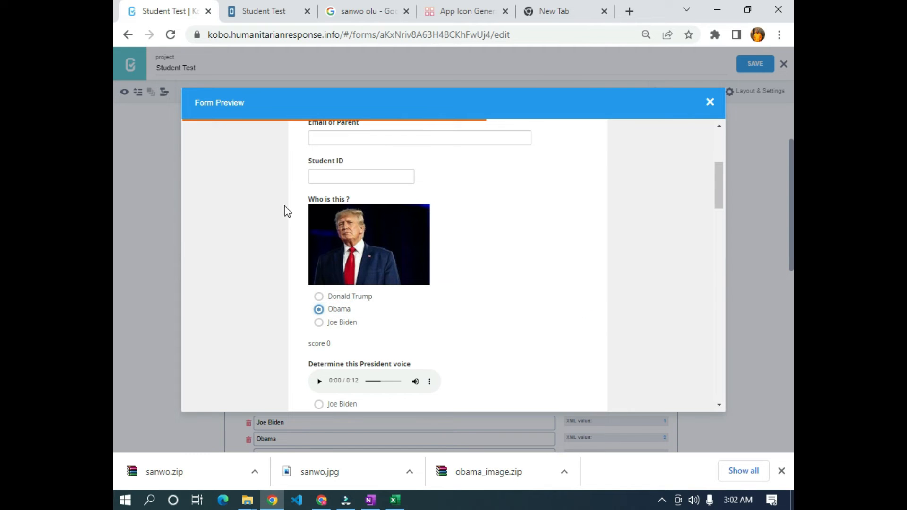
pyautogui.click(328, 326)
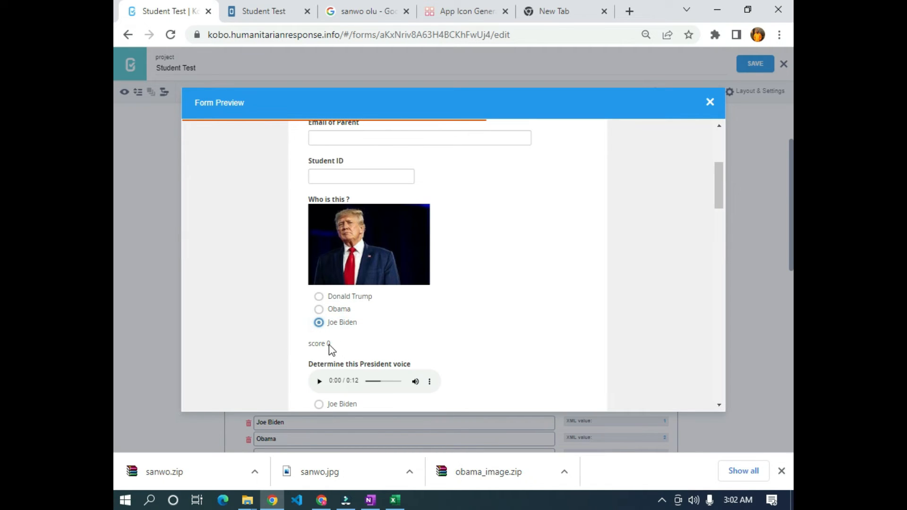
pyautogui.click(319, 297)
# - Close the preview and delete the 'score ${calculation}' note question
pyautogui.click(711, 103)
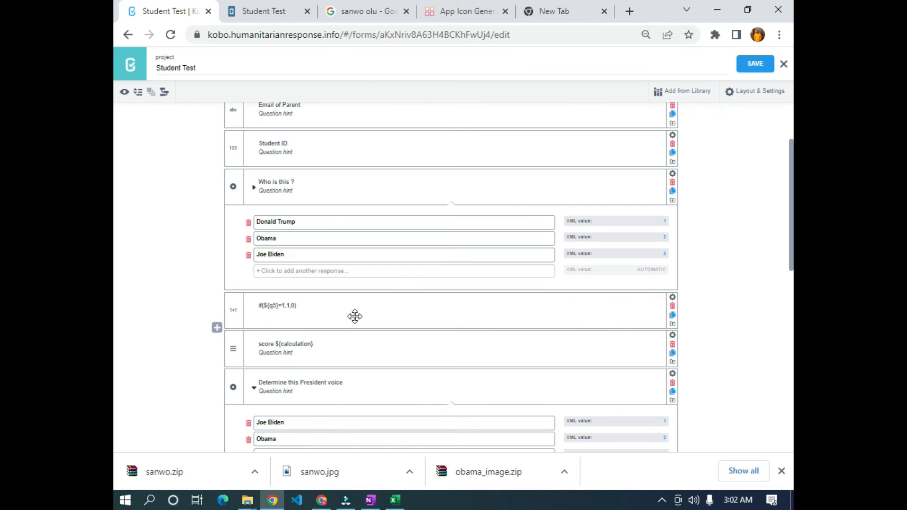
pyautogui.click(673, 345)
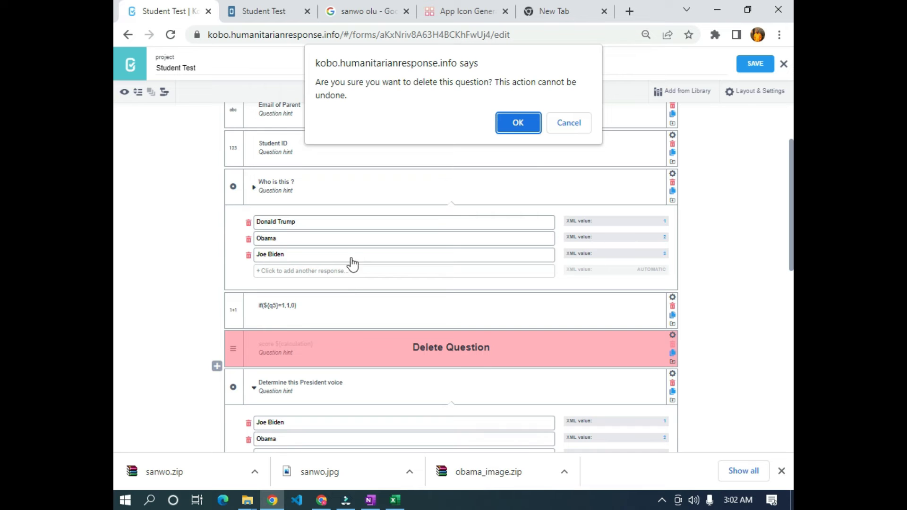
pyautogui.click(516, 124)
pyautogui.scroll(6, 259, 404)
pyautogui.scroll(3, 251, 396)
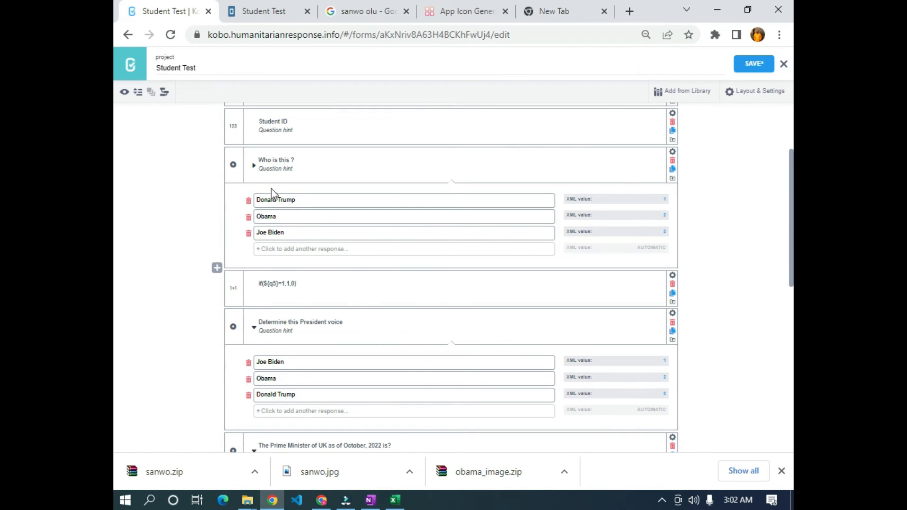
pyautogui.scroll(-3, 241, 333)
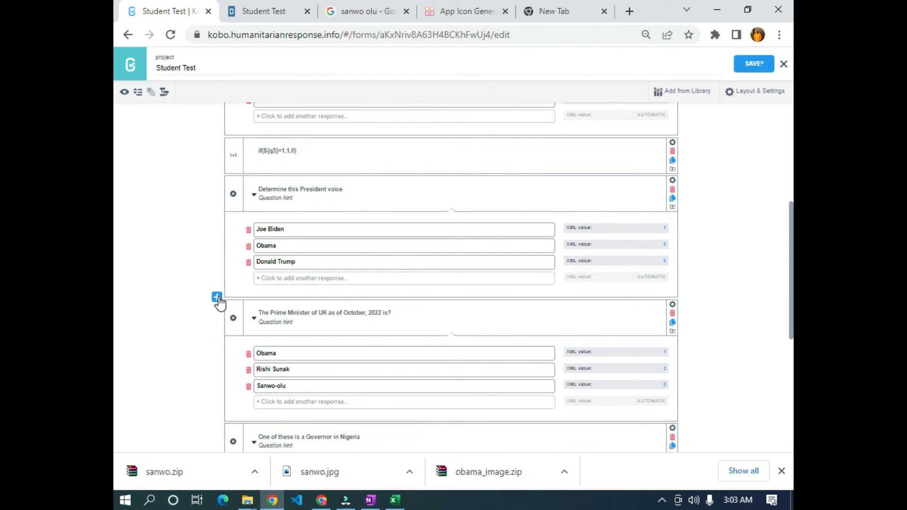
# - Start a new question after 'Determine this President voice', checking its column name q6 and choices
pyautogui.click(217, 298)
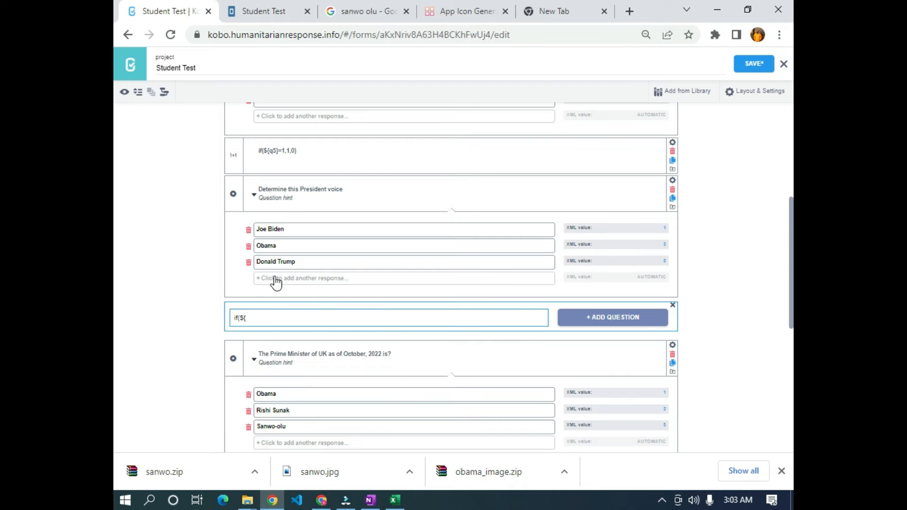
pyautogui.click(673, 180)
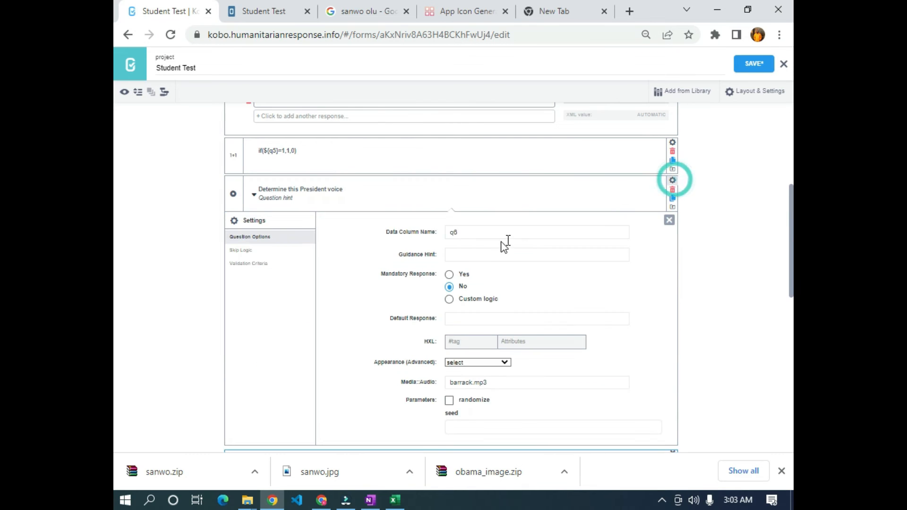
pyautogui.moveTo(465, 233); pyautogui.dragTo(433, 233)
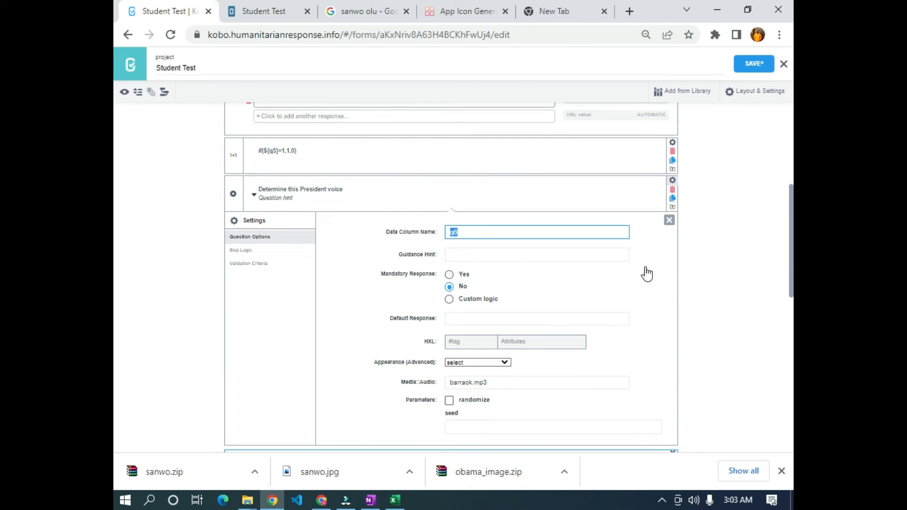
pyautogui.click(669, 220)
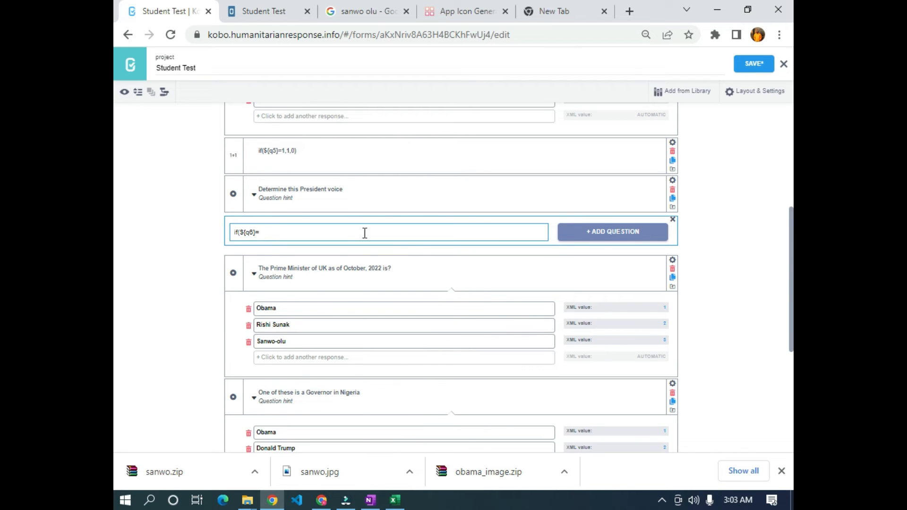
pyautogui.scroll(1, 284, 250)
pyautogui.click(252, 261)
pyautogui.scroll(-1, 258, 276)
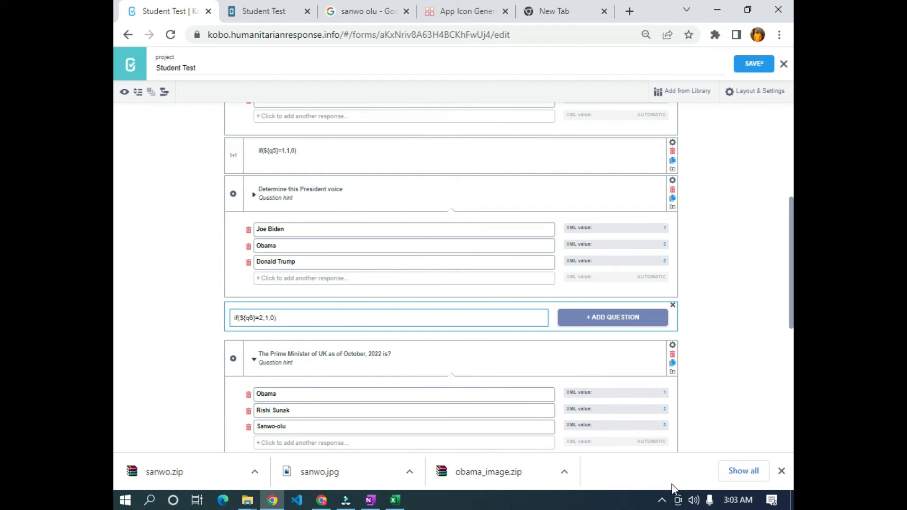
# - Add if(${q6}=2,1,0) as a Calculate question
pyautogui.click(609, 315)
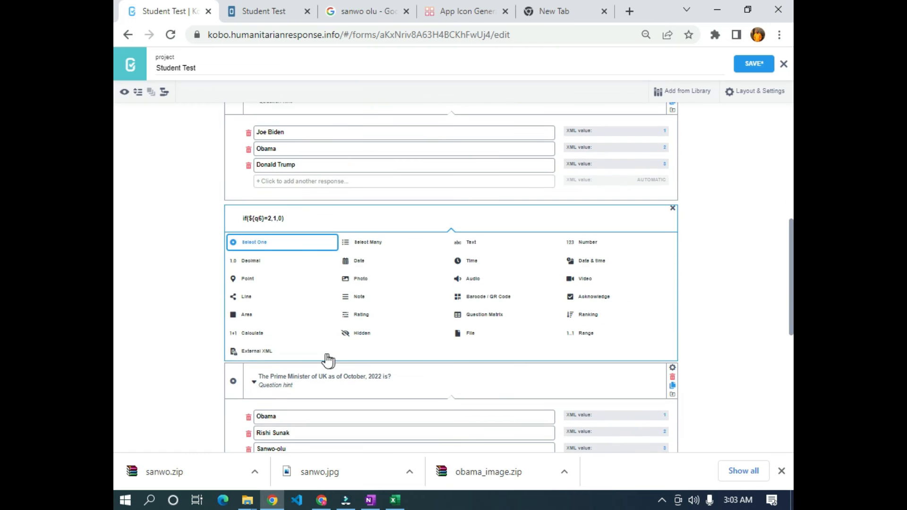
pyautogui.click(251, 335)
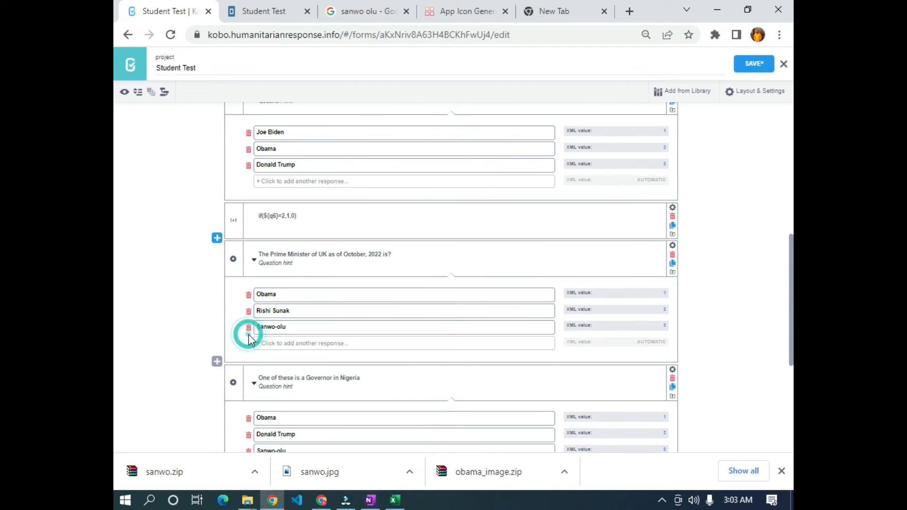
pyautogui.scroll(3, 393, 295)
pyautogui.scroll(1, 323, 298)
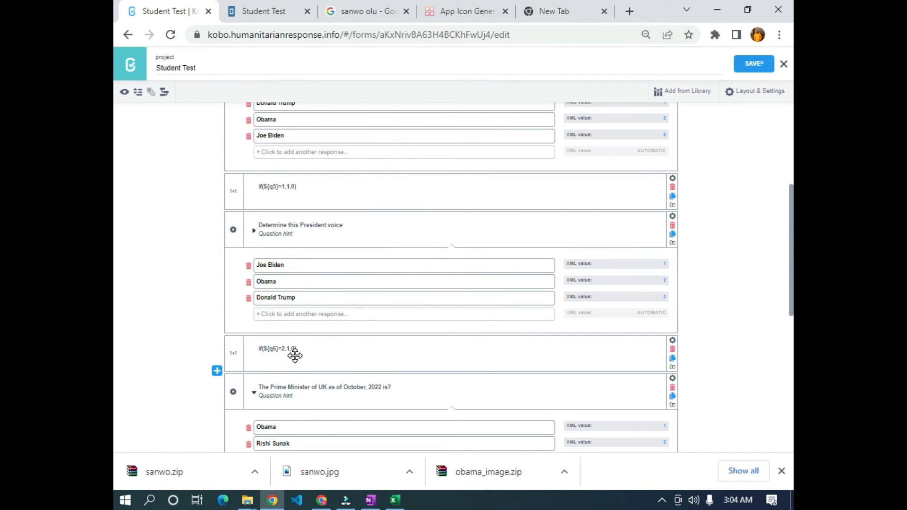
pyautogui.scroll(-3, 290, 352)
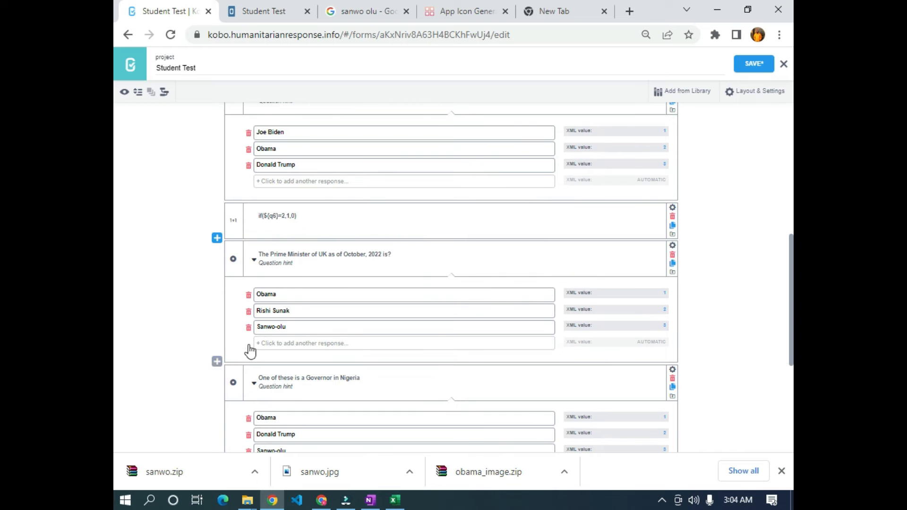
# - Add calculate question if(${q7}=2,1,0) after the UK Prime Minister question, using its q7 column name
pyautogui.click(217, 361)
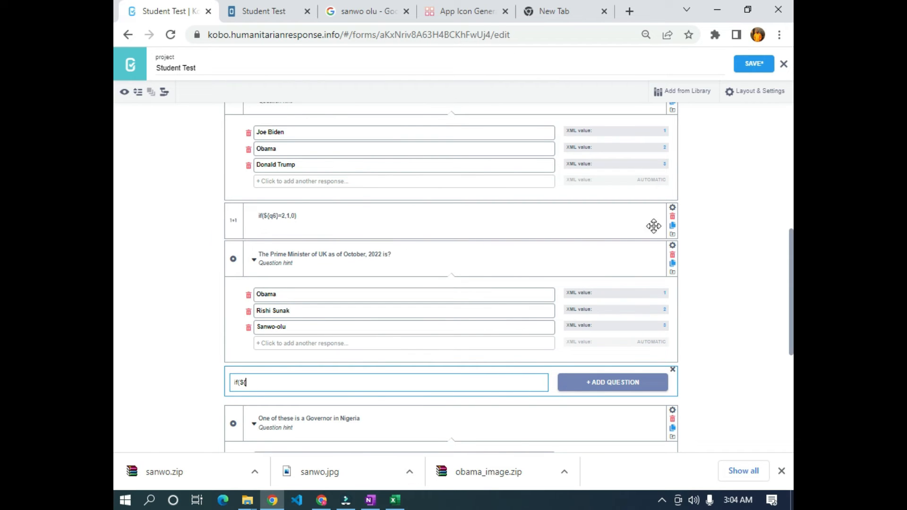
pyautogui.click(671, 250)
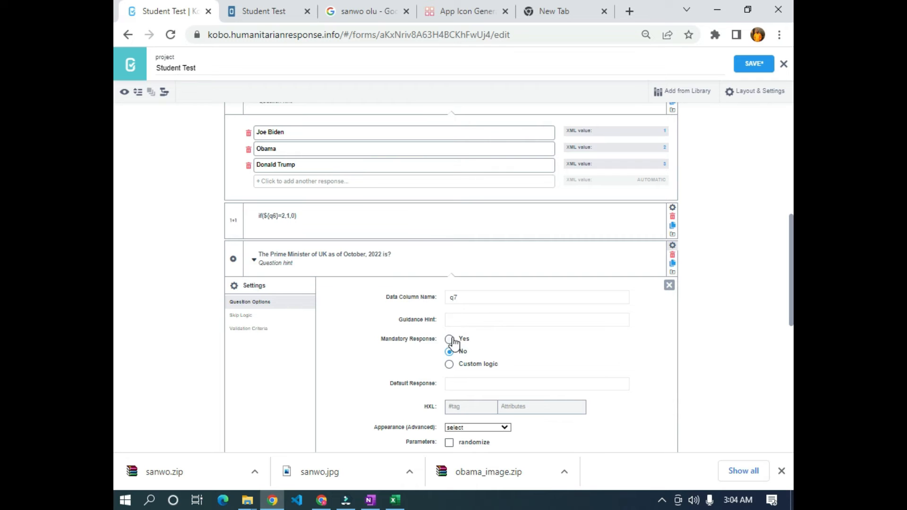
pyautogui.doubleClick(451, 297)
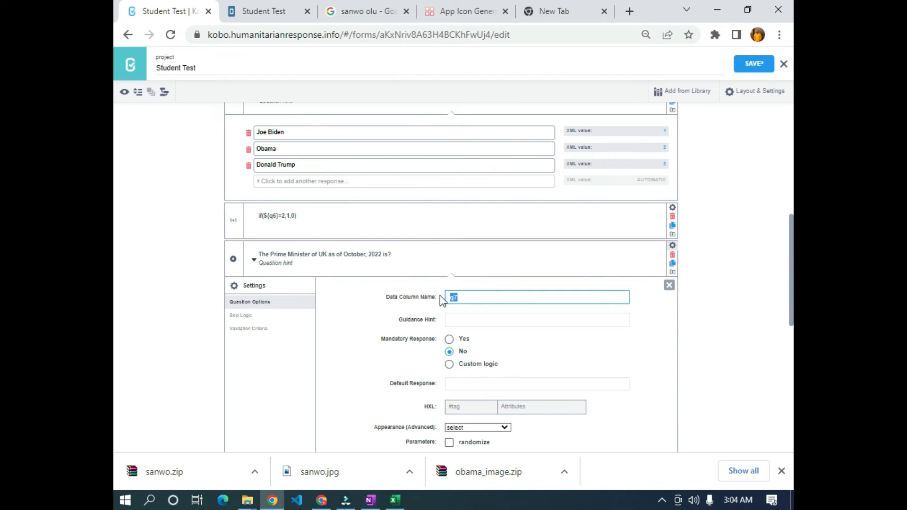
pyautogui.click(670, 286)
pyautogui.click(254, 302)
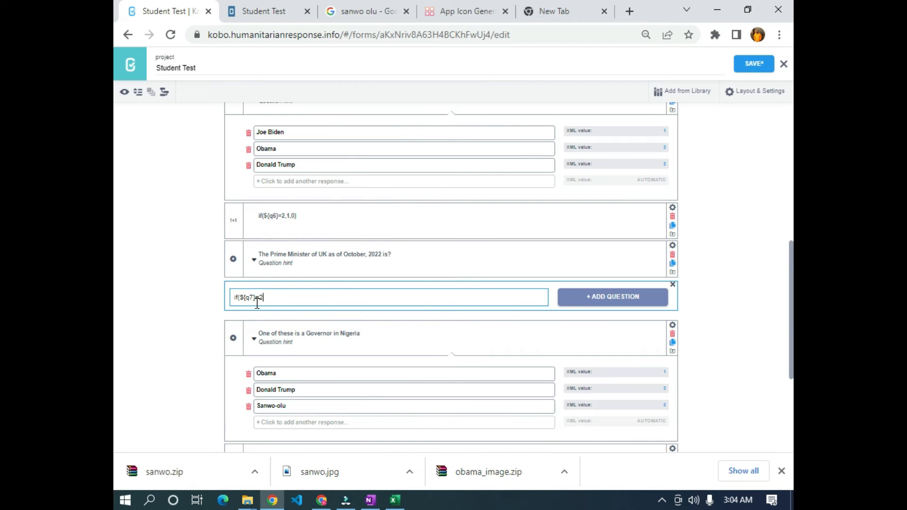
pyautogui.click(254, 259)
pyautogui.scroll(-2, 304, 290)
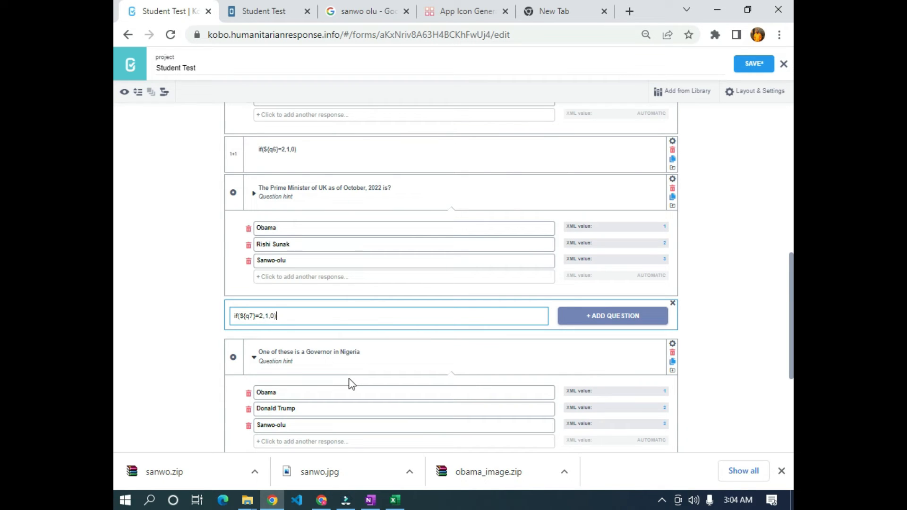
pyautogui.click(588, 316)
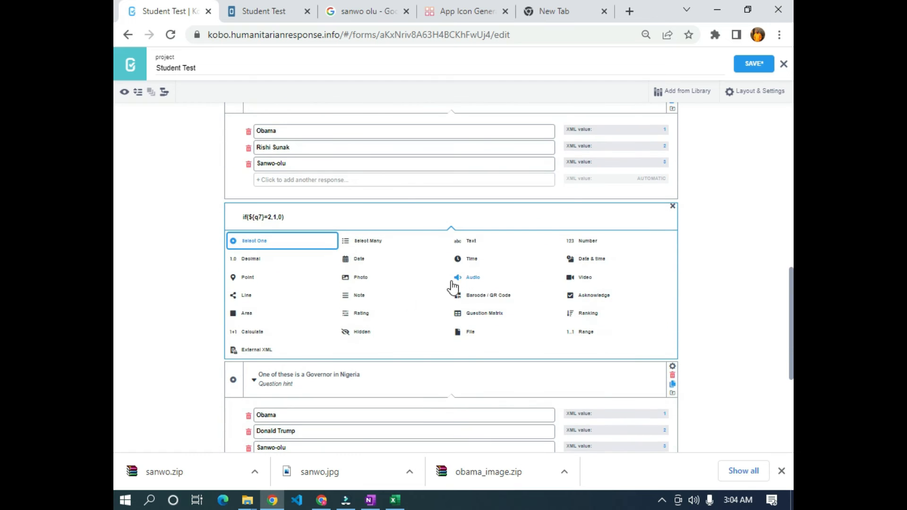
pyautogui.click(252, 332)
# - Start a new question below the Nigeria governor question and view that question's settings
pyautogui.scroll(-1, 241, 331)
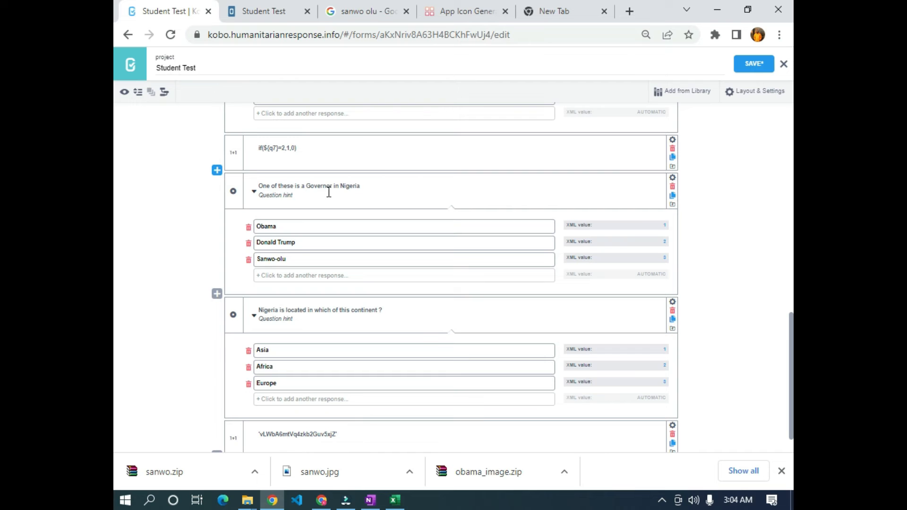
pyautogui.click(217, 294)
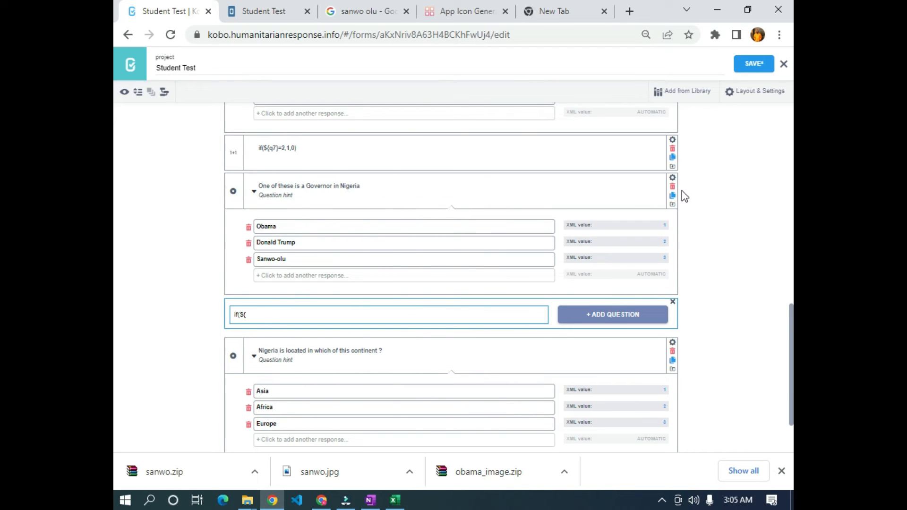
pyautogui.click(673, 177)
# - Add calculate question if(${q8}=3,1,0) after the governor question, copying q8 from its settings
pyautogui.click(489, 235)
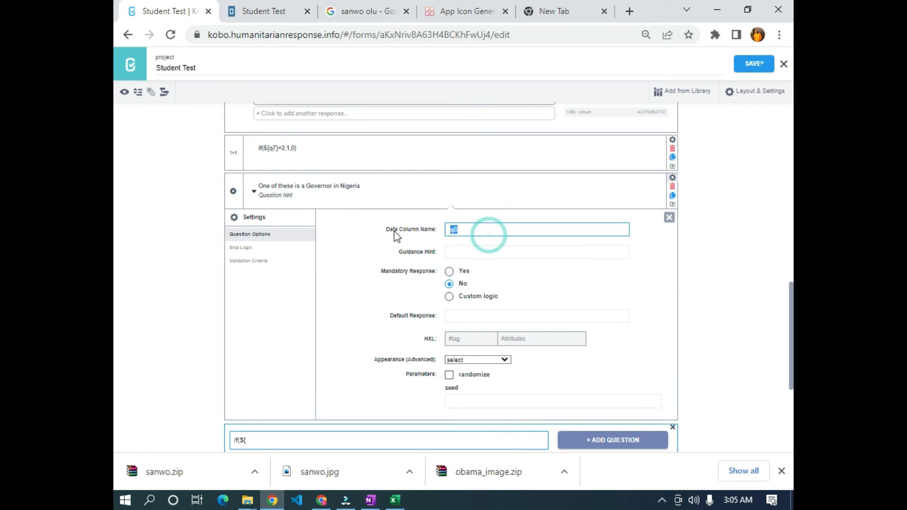
pyautogui.click(668, 219)
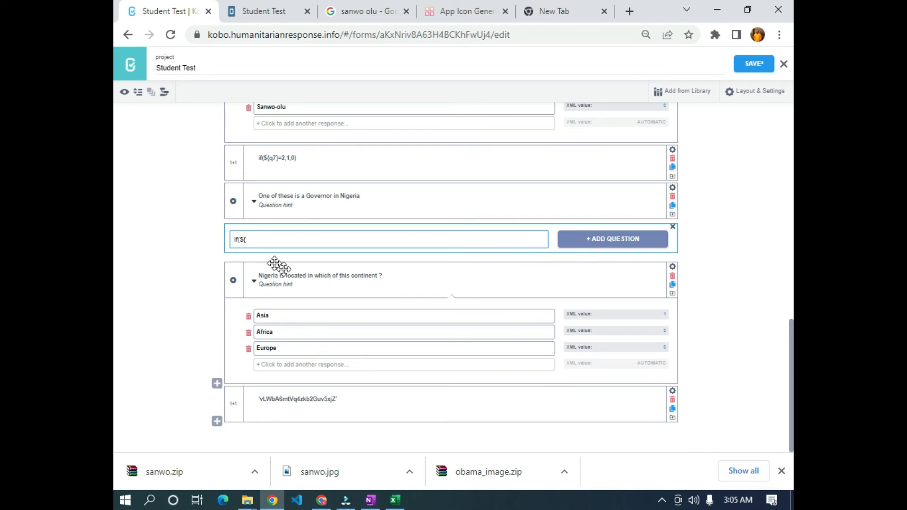
pyautogui.click(252, 239)
pyautogui.write('q8}=3,')
pyautogui.click(254, 201)
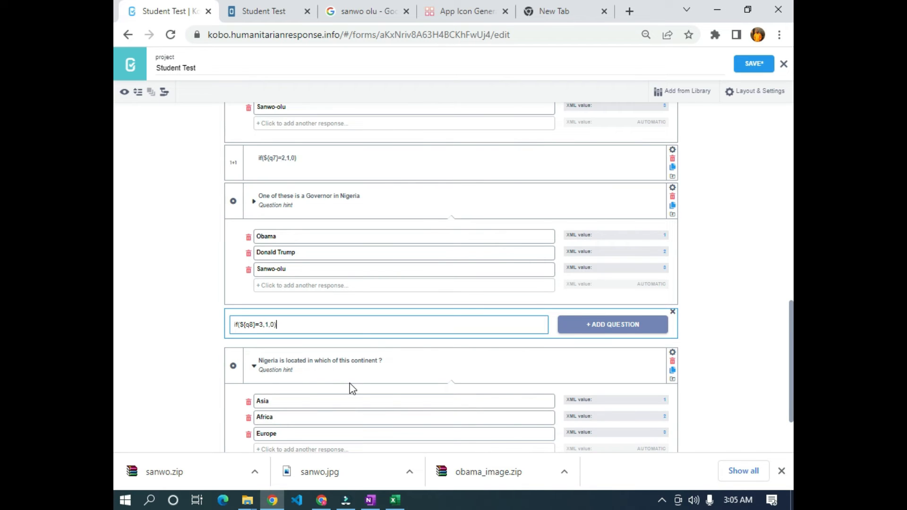
pyautogui.click(626, 325)
pyautogui.scroll(-2, 624, 331)
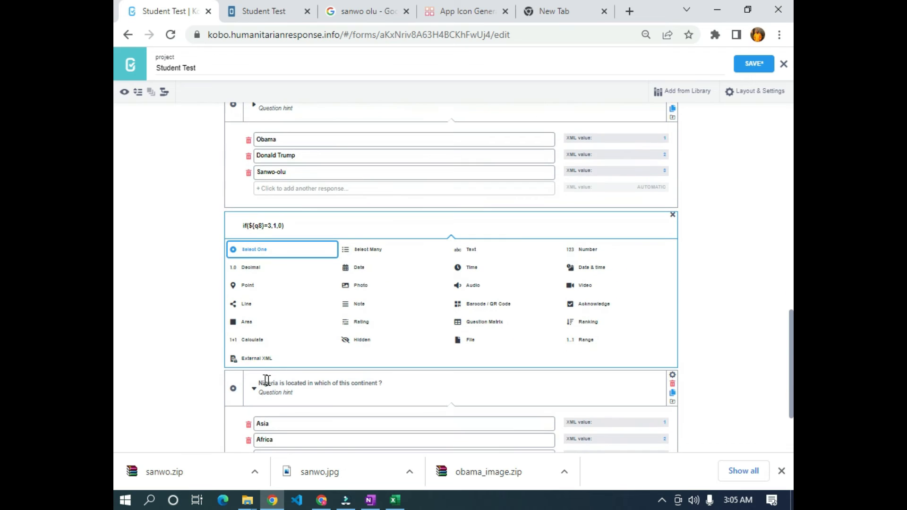
pyautogui.click(251, 345)
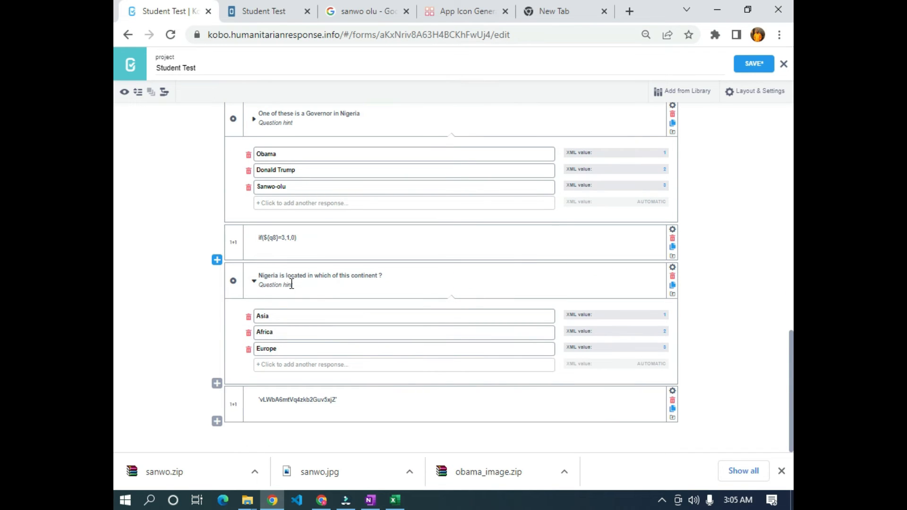
# - Start a question after the Nigeria continent question with text if(${q9}=2,1,0), using its q9 column name
pyautogui.click(217, 383)
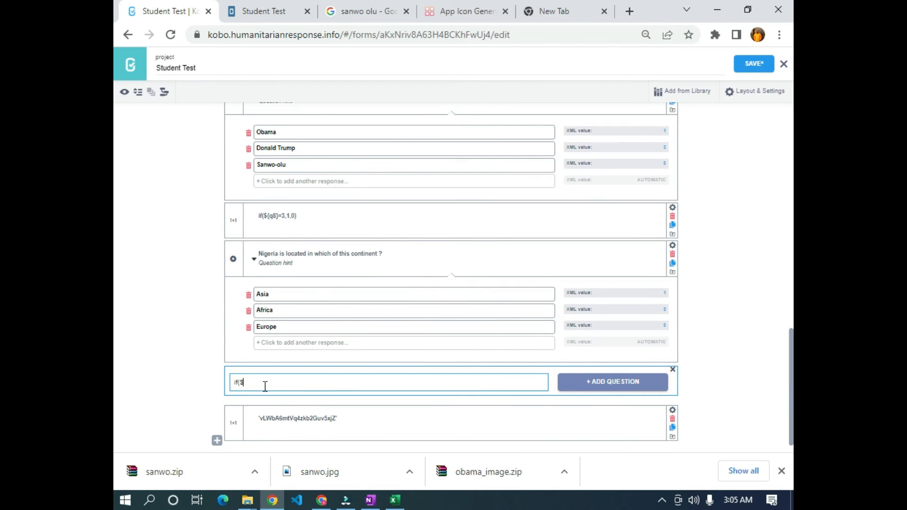
pyautogui.click(672, 245)
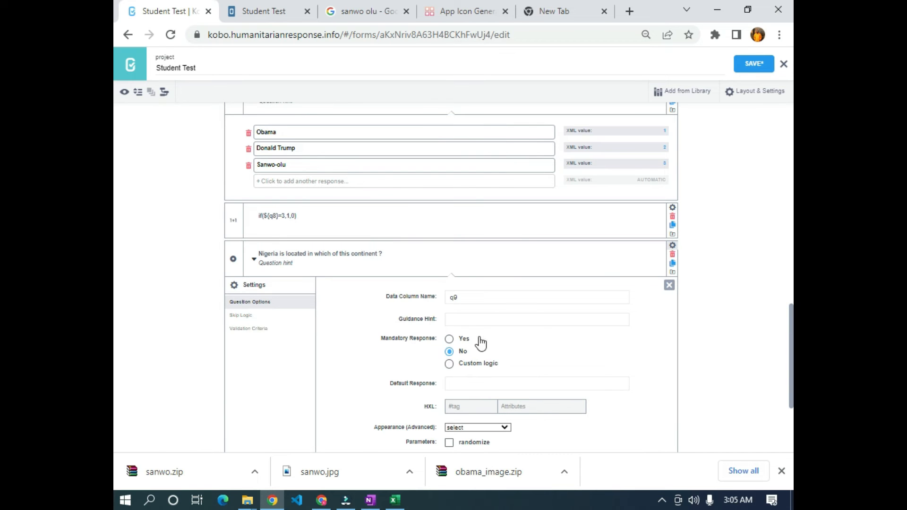
pyautogui.doubleClick(466, 294)
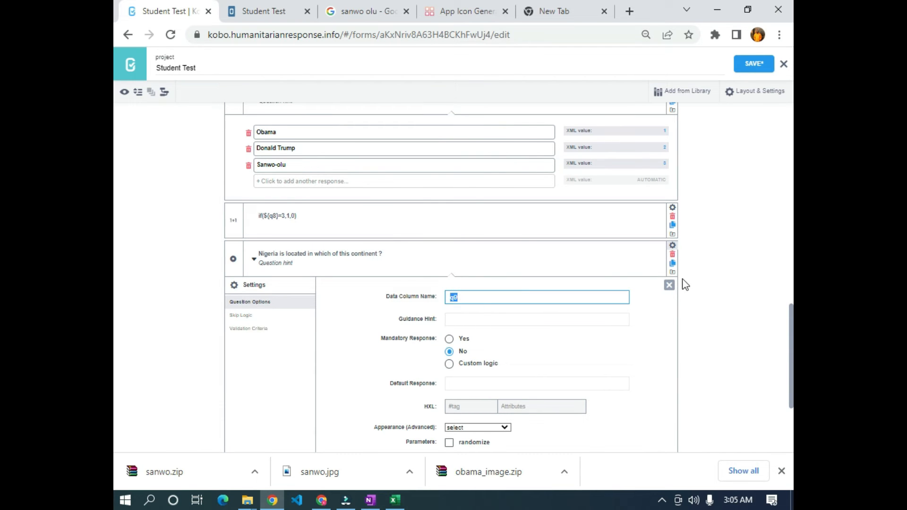
pyautogui.click(669, 285)
pyautogui.click(273, 369)
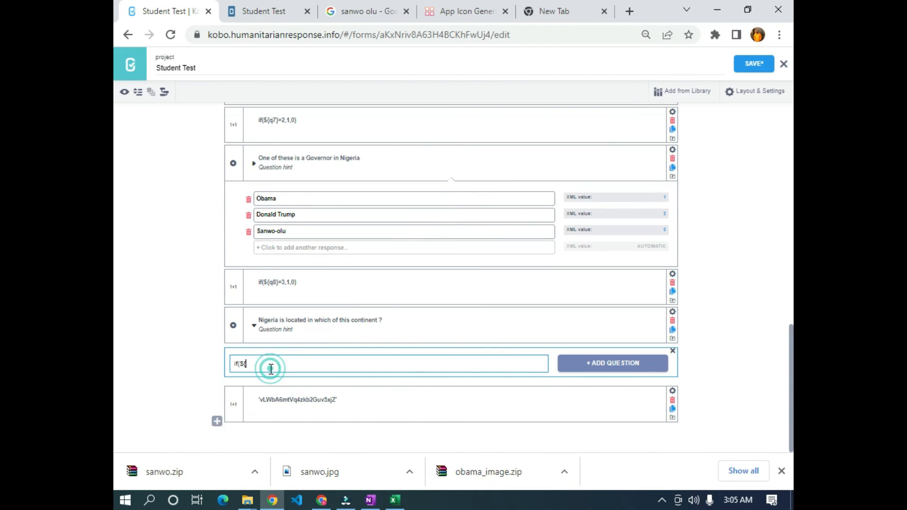
pyautogui.write('q9}=')
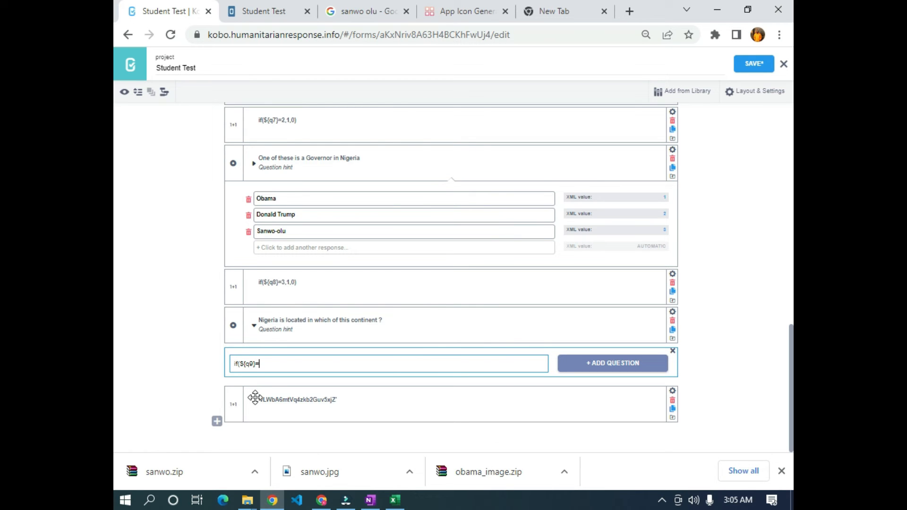
pyautogui.click(254, 326)
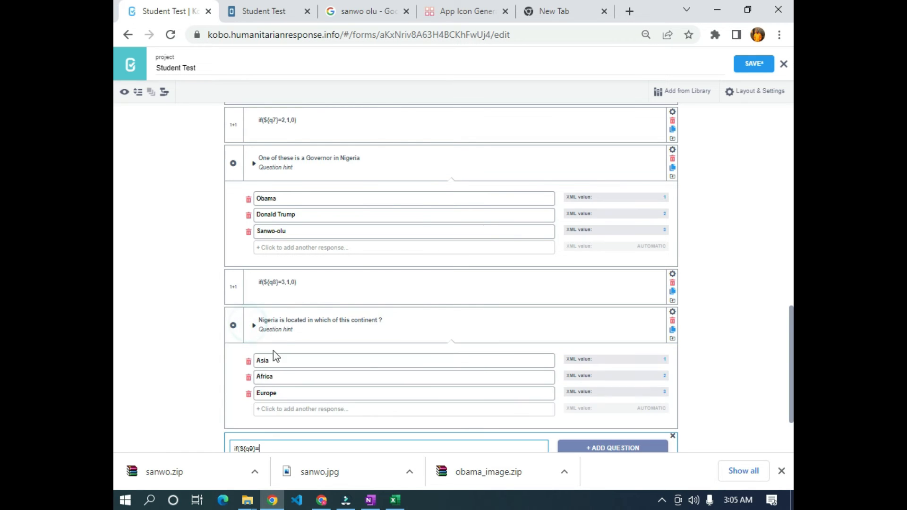
pyautogui.write('}=')
pyautogui.scroll(-2, 273, 351)
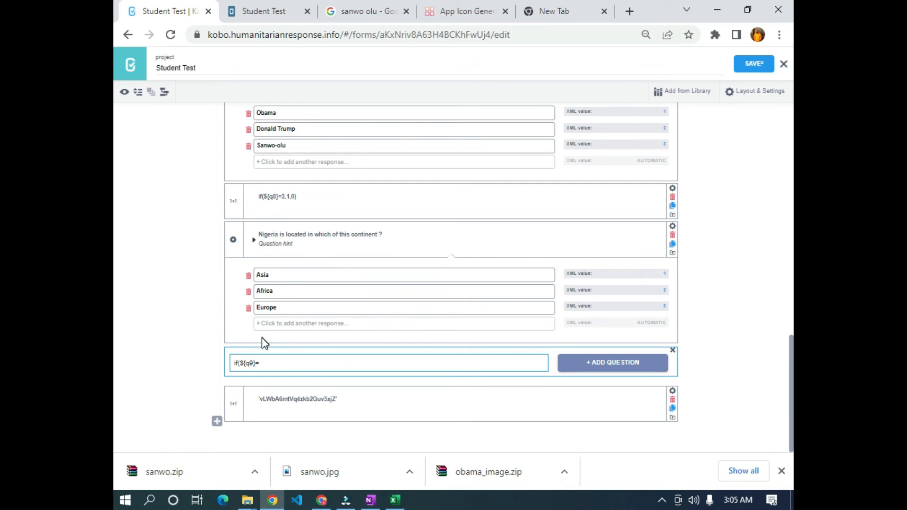
pyautogui.write('2,1')
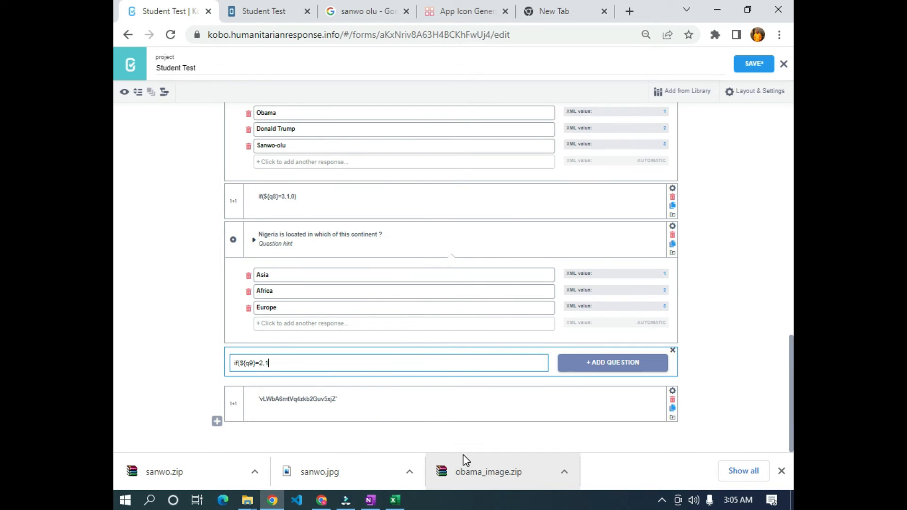
pyautogui.write(',0)')
# - Add it as a Calculate question and collapse all questions to compact rows
pyautogui.click(596, 362)
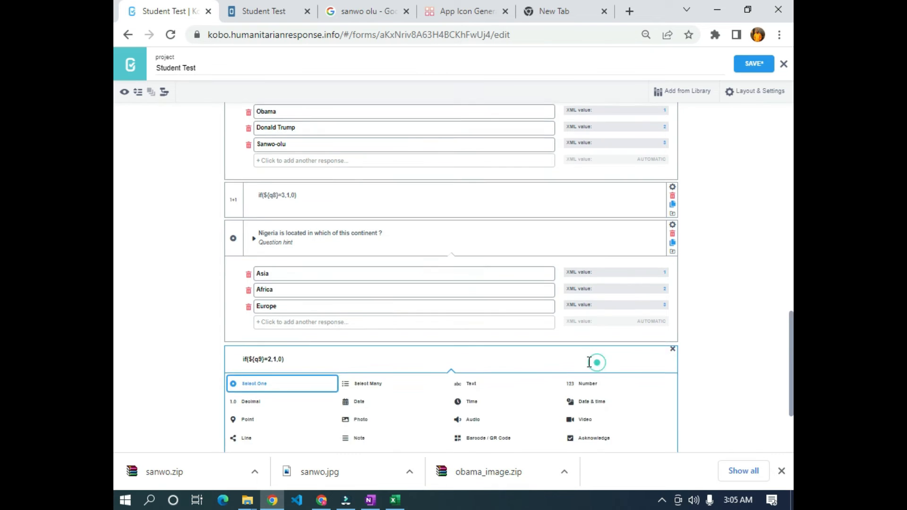
pyautogui.scroll(-2, 193, 443)
pyautogui.click(239, 378)
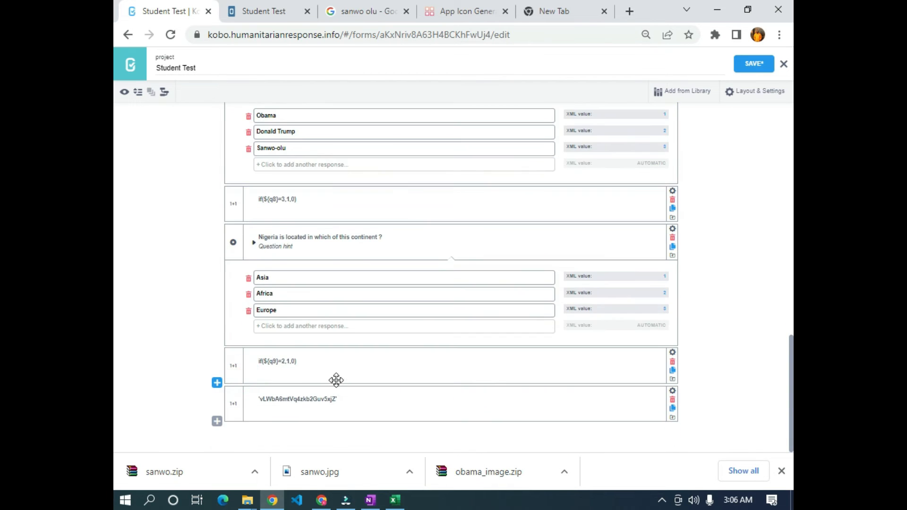
pyautogui.click(138, 91)
pyautogui.scroll(6, 326, 309)
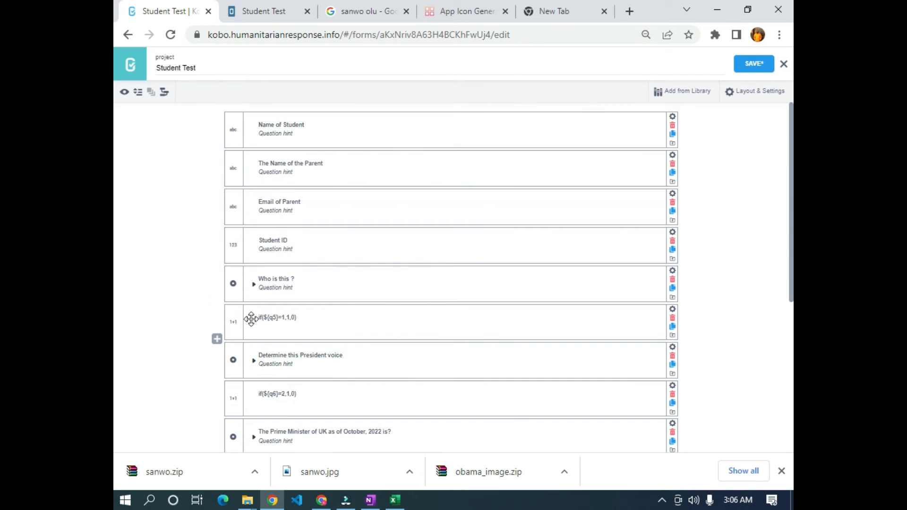
pyautogui.scroll(-4, 251, 319)
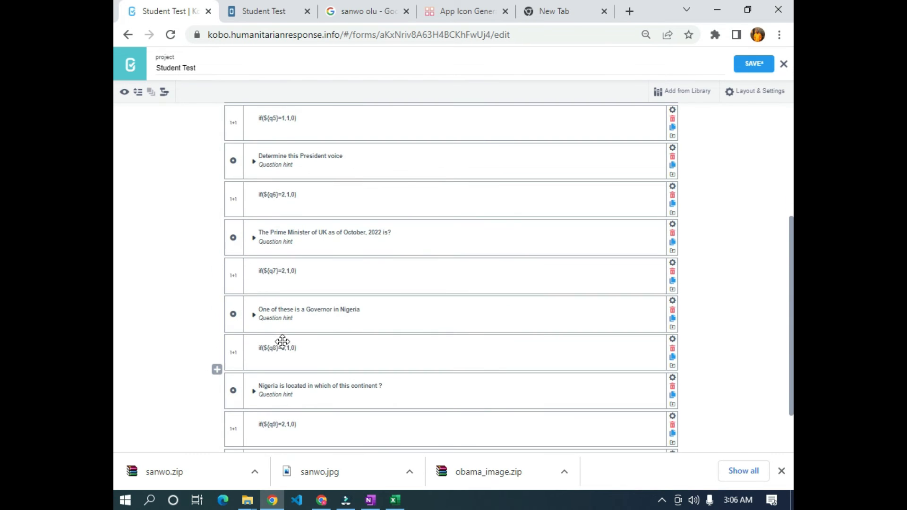
pyautogui.scroll(-2, 283, 341)
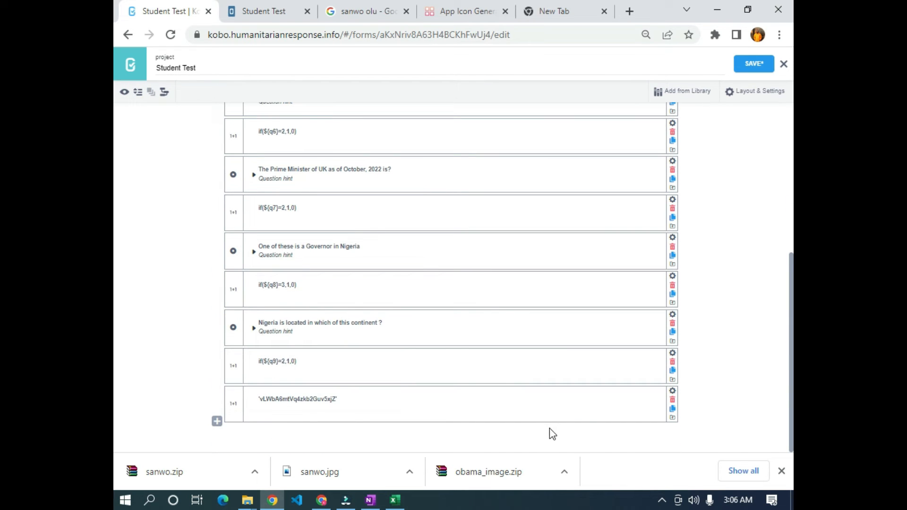
pyautogui.scroll(6, 466, 419)
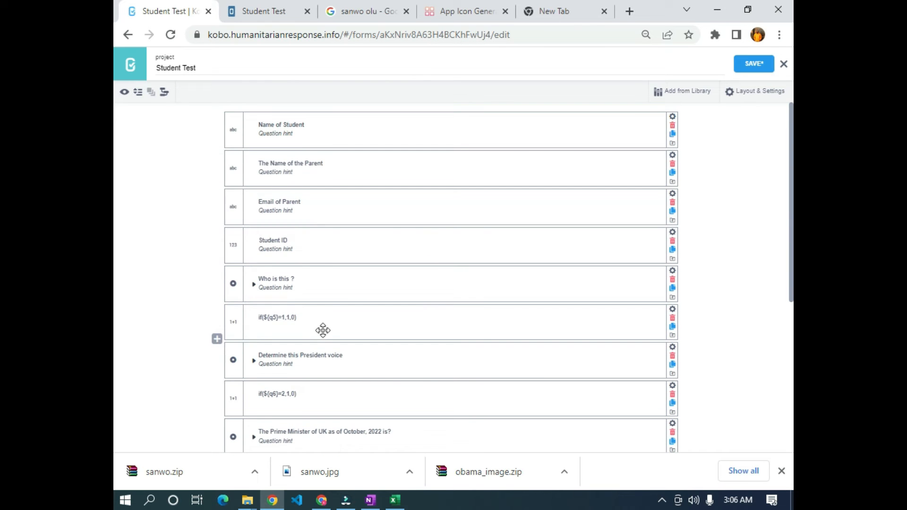
pyautogui.scroll(-5, 323, 331)
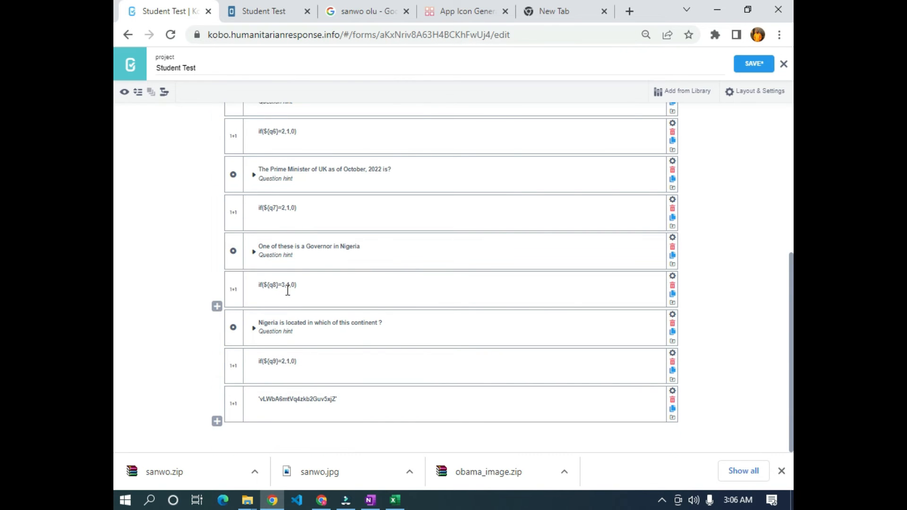
pyautogui.scroll(5, 284, 290)
pyautogui.scroll(-5, 269, 204)
pyautogui.scroll(3, 284, 198)
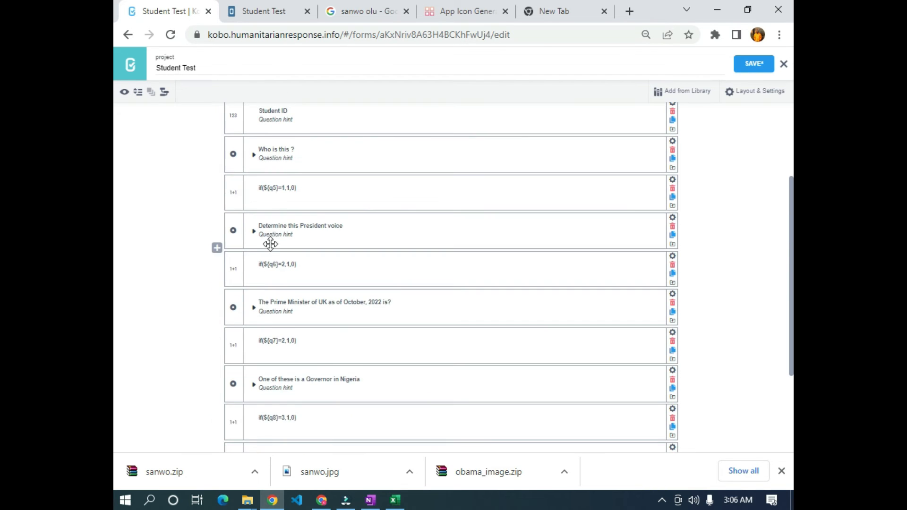
pyautogui.scroll(-3, 270, 244)
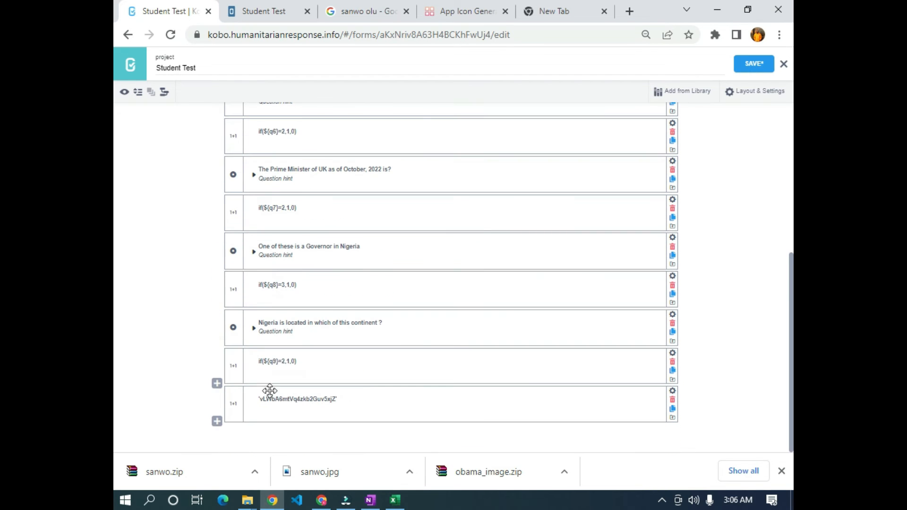
# - Insert a new question near the form's end and begin its label with ${
pyautogui.click(217, 384)
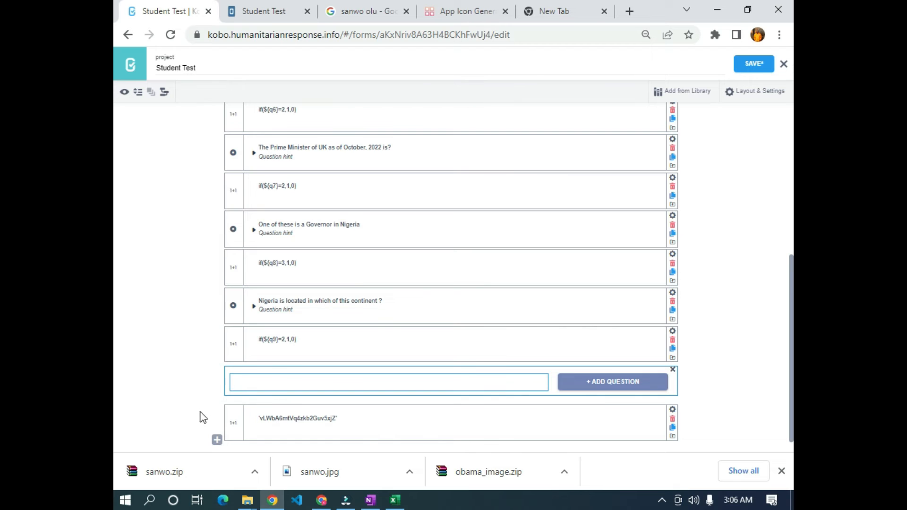
pyautogui.scroll(3, 214, 412)
pyautogui.scroll(-3, 214, 412)
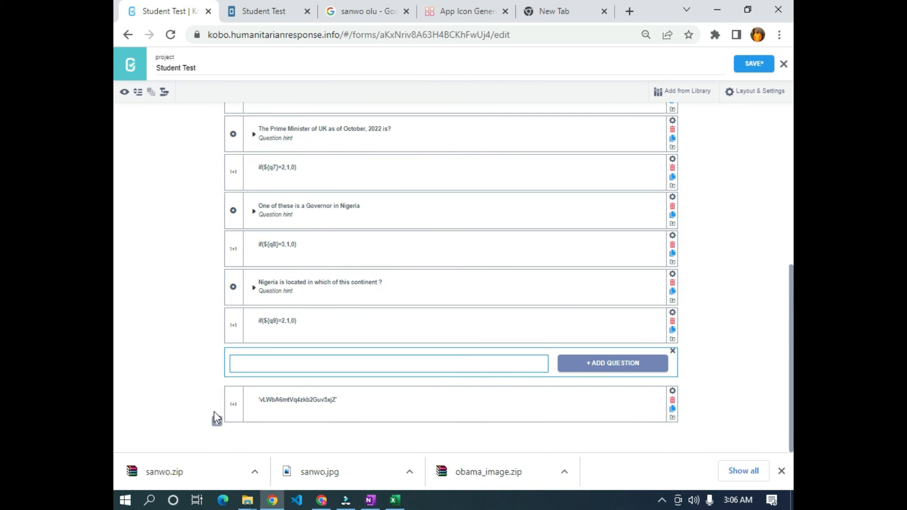
pyautogui.write('$#')
pyautogui.press('BackSpace')
pyautogui.write('{')
pyautogui.scroll(7, 232, 392)
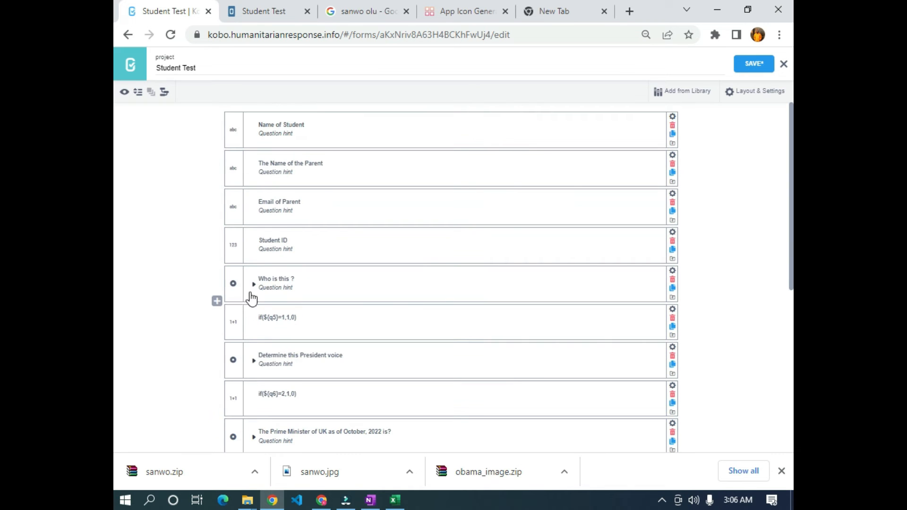
# - Add the q5 calculation's column name, calculation, to the sum
pyautogui.click(672, 315)
pyautogui.doubleClick(465, 360)
pyautogui.hotkey('ctrl', 'c')
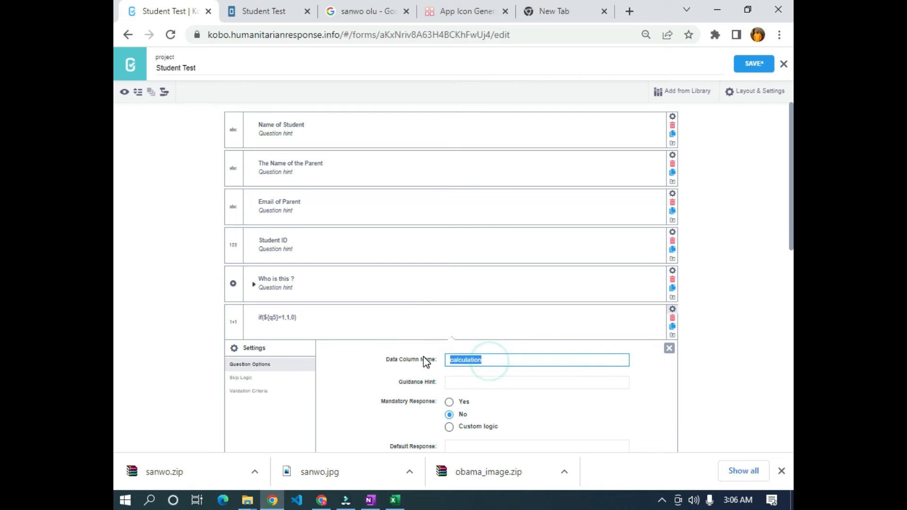
pyautogui.scroll(-10, 427, 364)
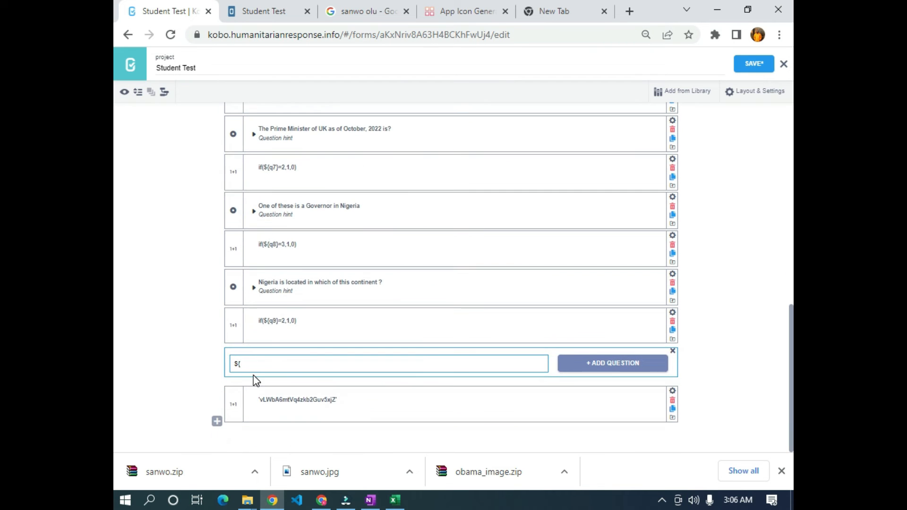
pyautogui.hotkey('ctrl', 'v')
pyautogui.scroll(6, 285, 371)
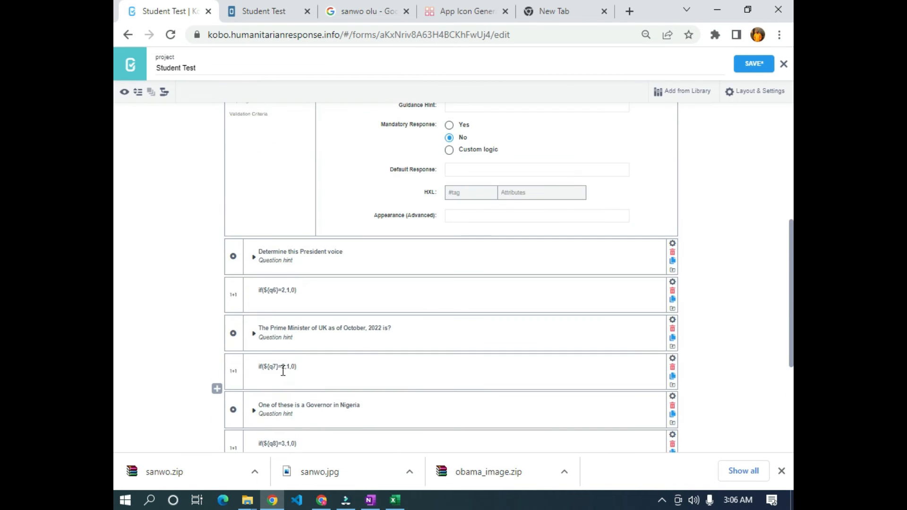
pyautogui.click(668, 137)
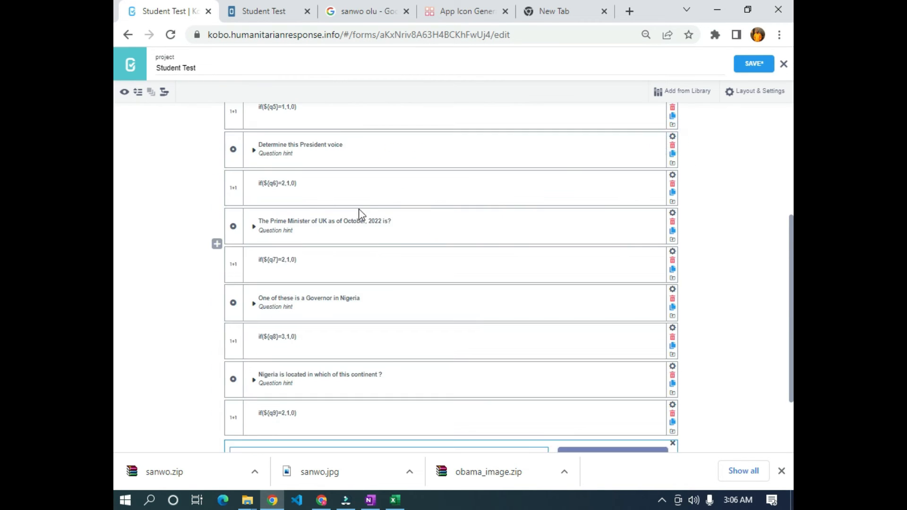
# - Append ${calculation_001} to the sum, copied from the q6 calculation's settings
pyautogui.scroll(3, 219, 320)
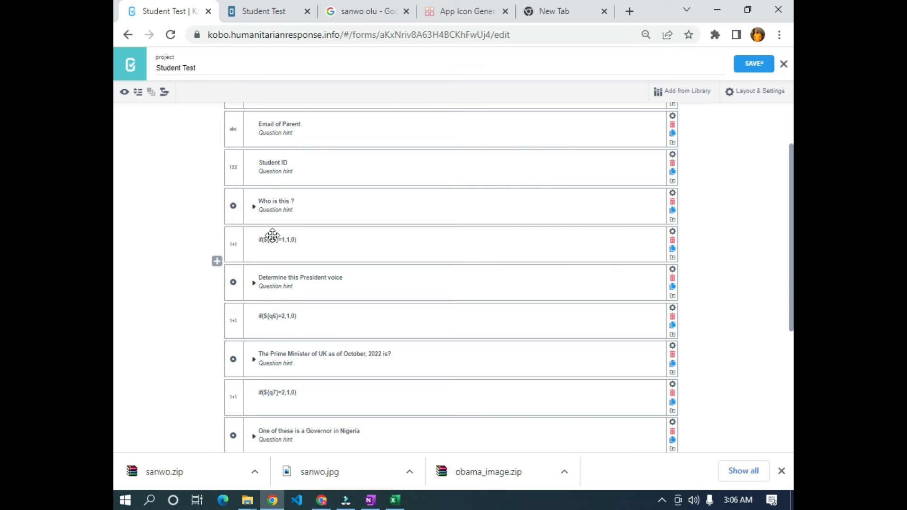
pyautogui.click(673, 312)
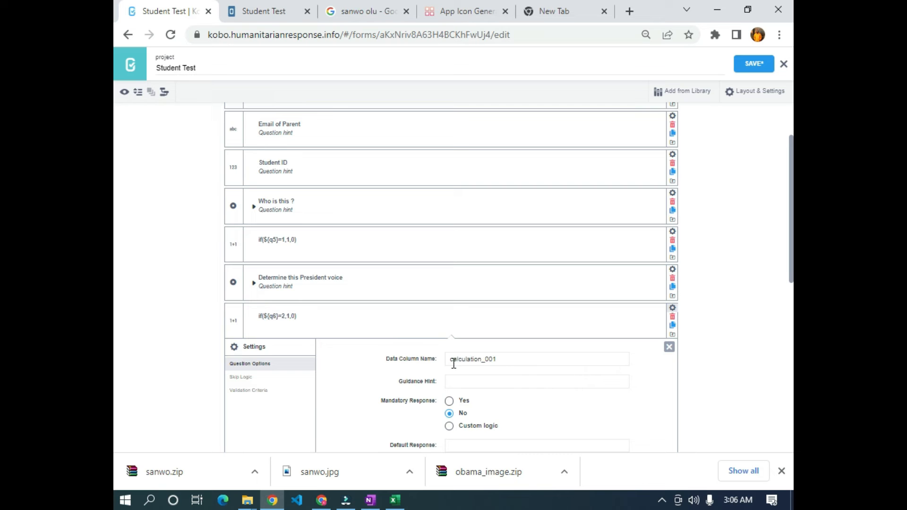
pyautogui.doubleClick(507, 360)
pyautogui.hotkey('ctrl', 'c')
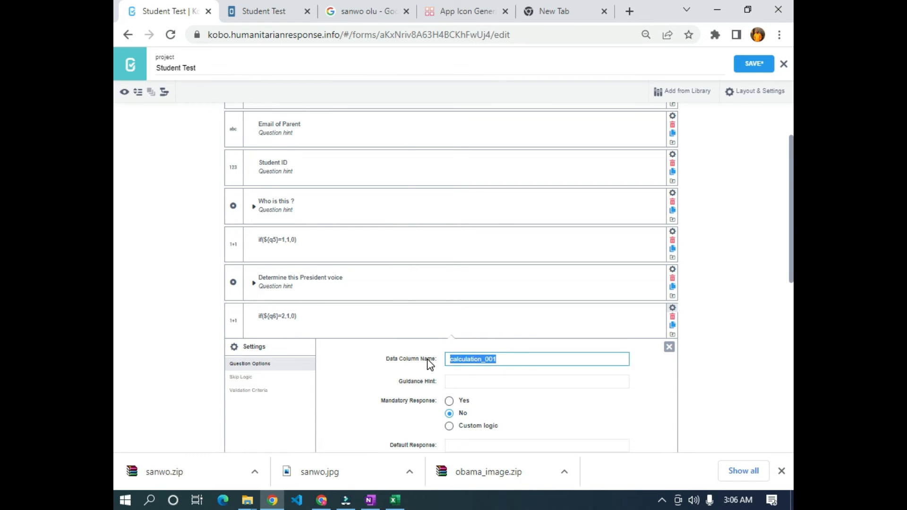
pyautogui.scroll(-8, 428, 363)
pyautogui.click(321, 366)
pyautogui.hotkey('ctrl', 'v')
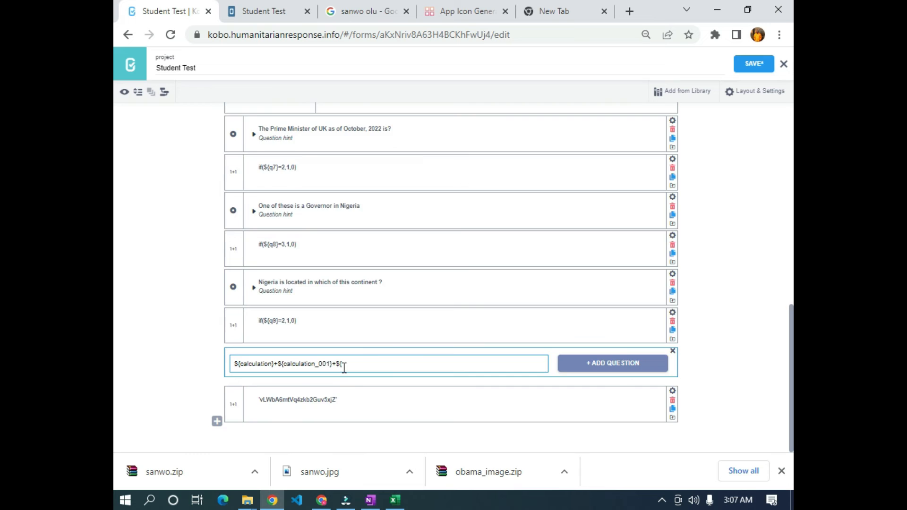
pyautogui.scroll(6, 340, 367)
pyautogui.click(669, 218)
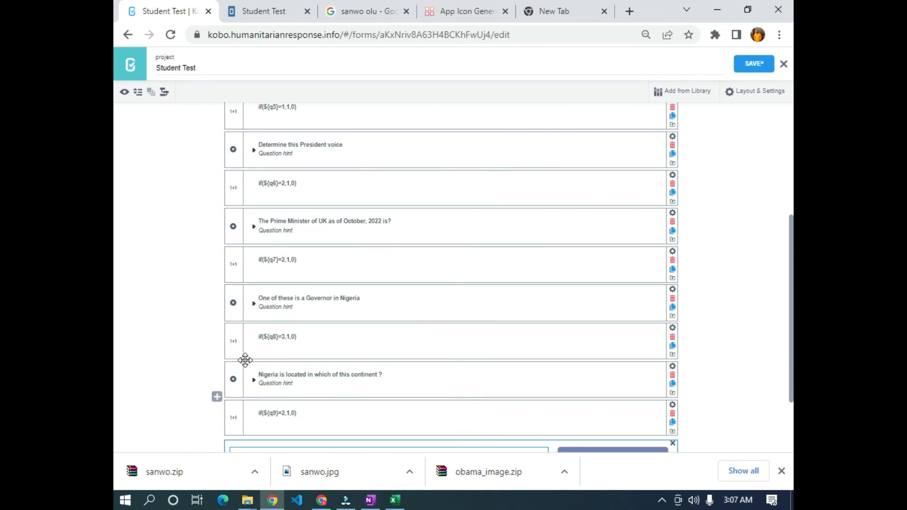
# - Append ${calculation_002} to the sum, copied from the q7 calculation's settings
pyautogui.scroll(2, 272, 257)
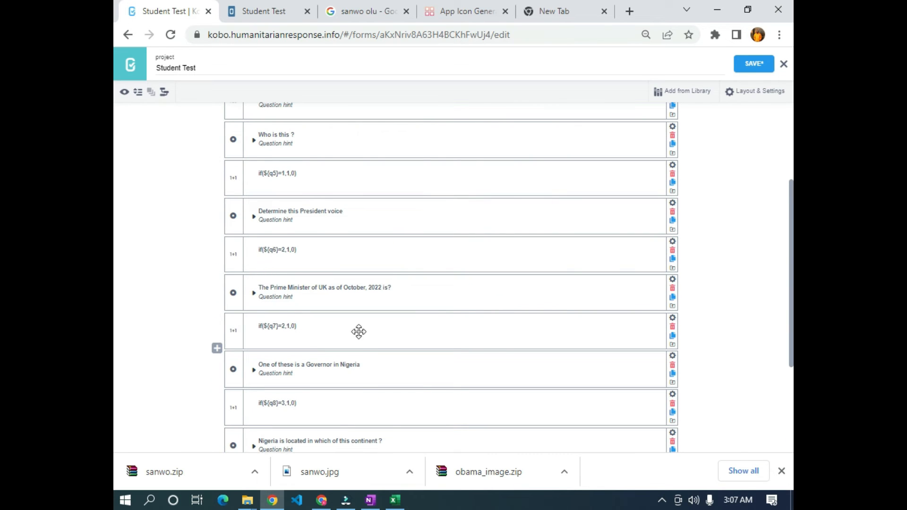
pyautogui.click(673, 318)
pyautogui.moveTo(505, 369); pyautogui.dragTo(381, 368)
pyautogui.hotkey('ctrl', 'c')
pyautogui.scroll(-7, 381, 368)
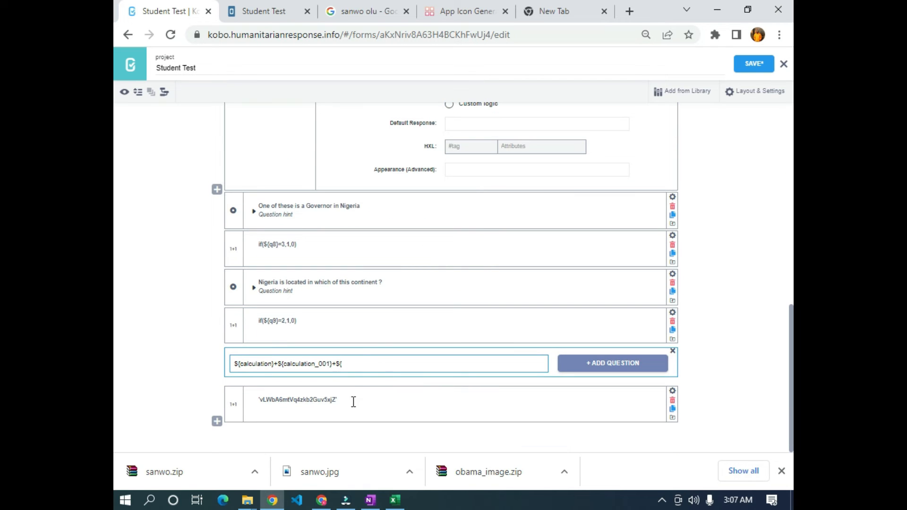
pyautogui.hotkey('ctrl', 'v')
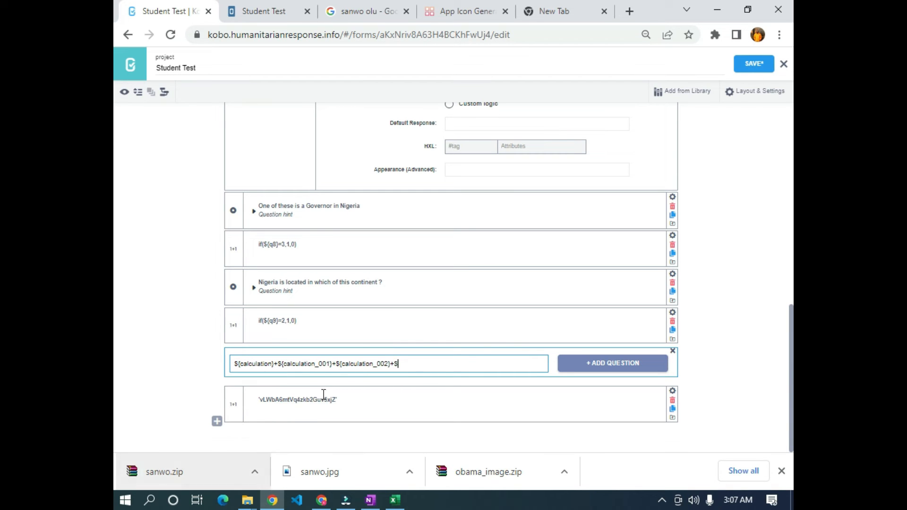
# - Append calculation_003 and calculation_004 to the sum, copied from the q8 and q9 calculations
pyautogui.click(672, 236)
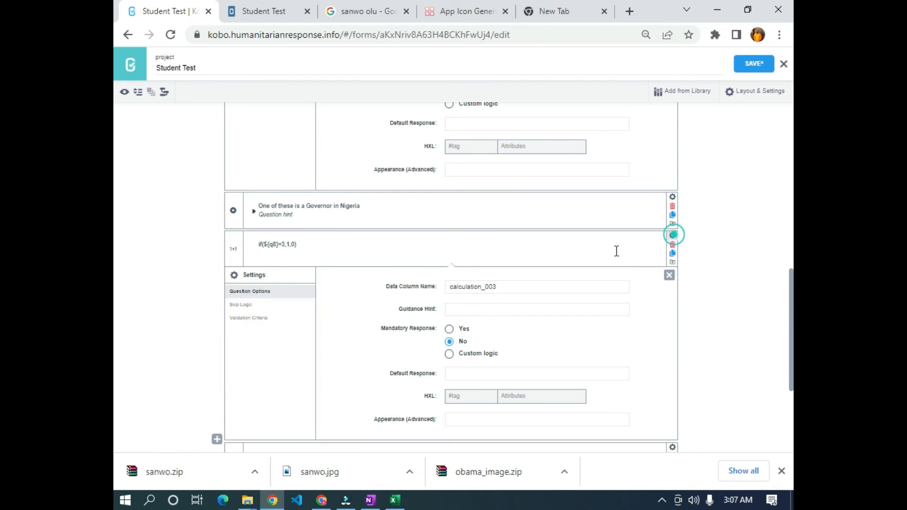
pyautogui.moveTo(511, 288); pyautogui.dragTo(386, 290)
pyautogui.hotkey('ctrl', 'c')
pyautogui.scroll(-4, 387, 320)
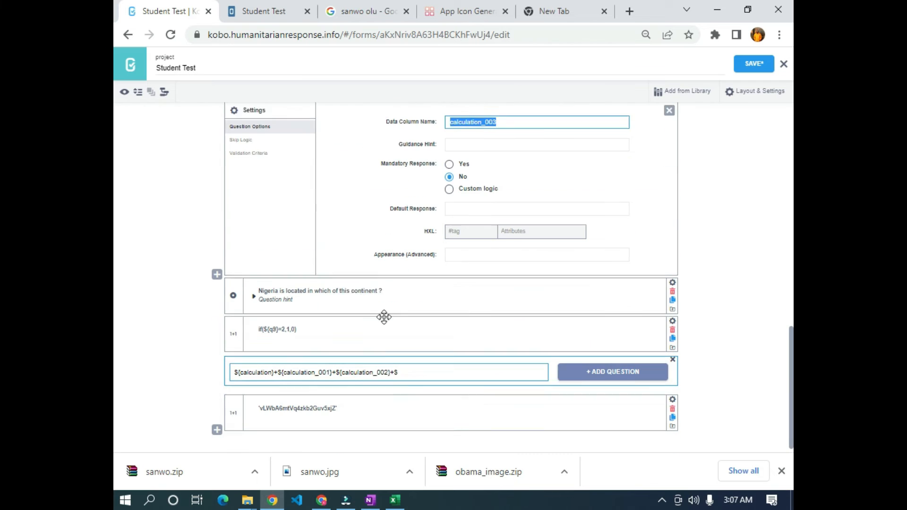
pyautogui.click(409, 363)
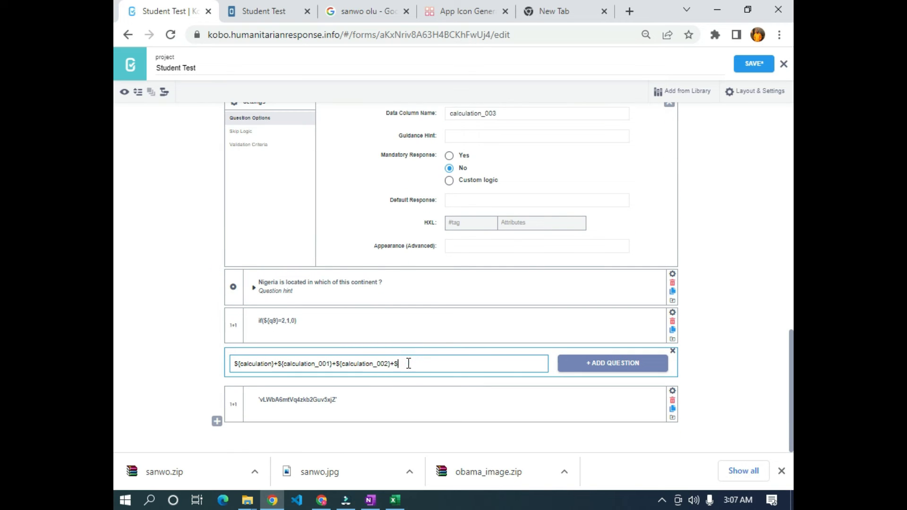
pyautogui.hotkey('ctrl', 'v')
pyautogui.click(673, 313)
pyautogui.doubleClick(507, 365)
pyautogui.hotkey('ctrl', 'c')
pyautogui.scroll(-4, 440, 432)
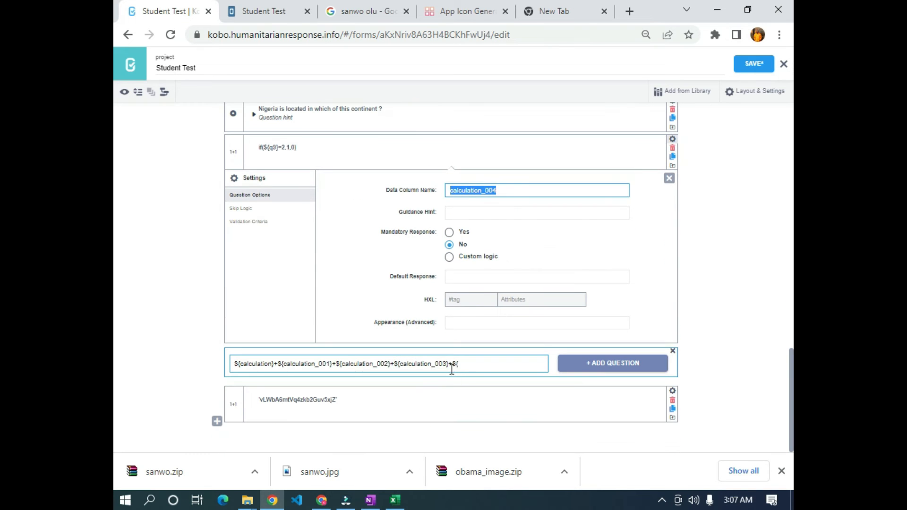
pyautogui.click(468, 368)
pyautogui.hotkey('ctrl', 'v')
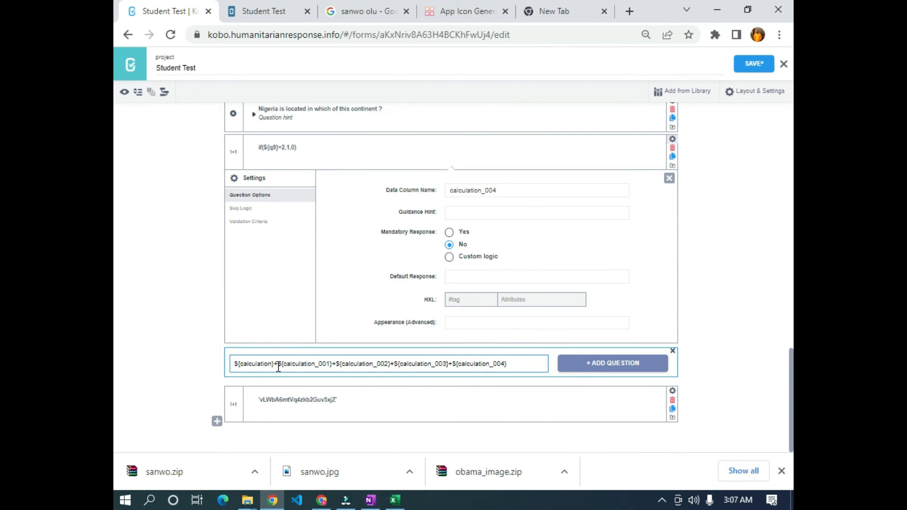
# - Add the total-score sum as a Calculate question after the q9 calculation
pyautogui.scroll(6, 278, 367)
pyautogui.scroll(-6, 312, 293)
pyautogui.scroll(5, 255, 350)
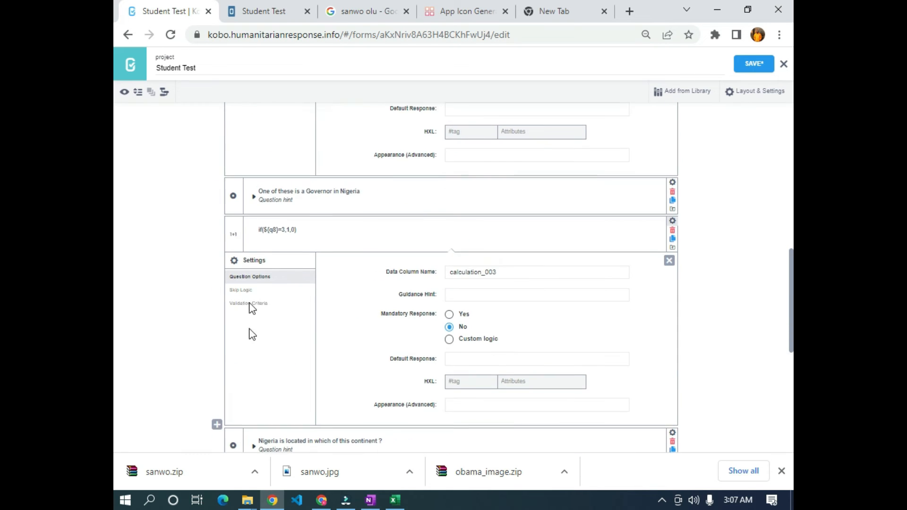
pyautogui.scroll(1, 308, 199)
pyautogui.scroll(-6, 304, 216)
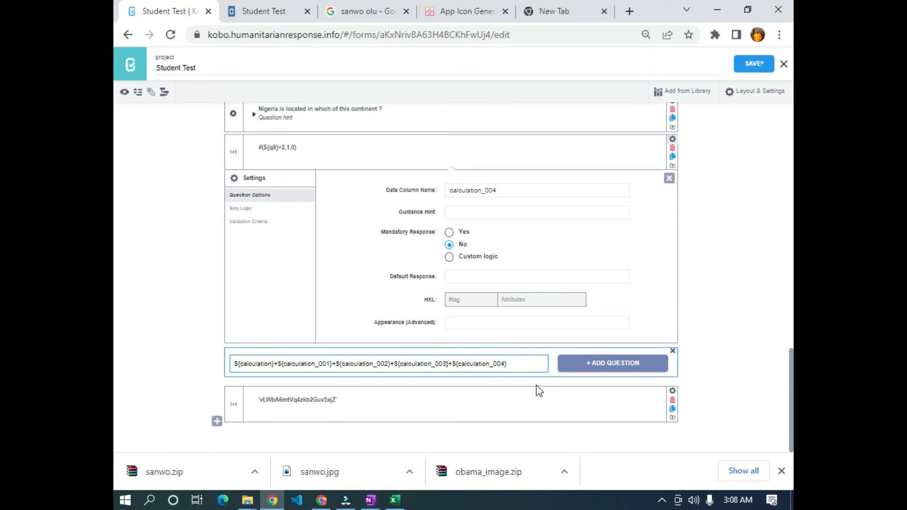
pyautogui.click(613, 366)
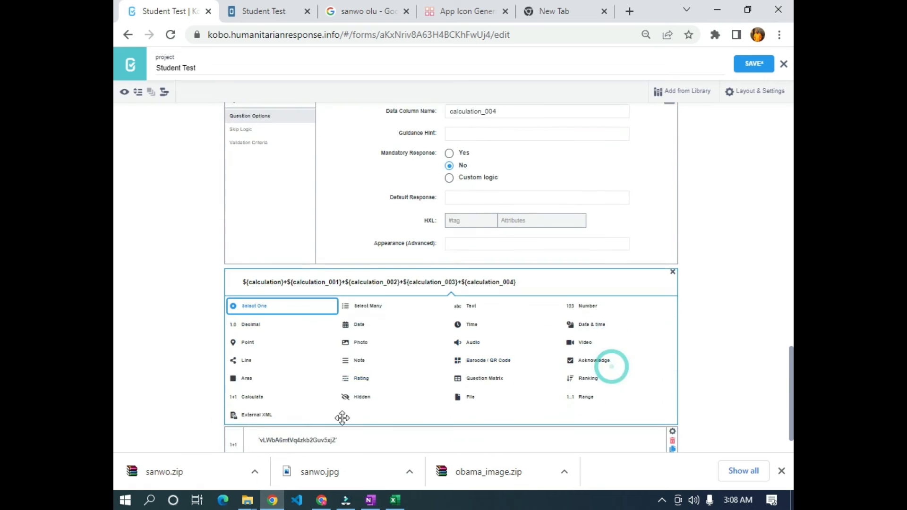
pyautogui.click(243, 357)
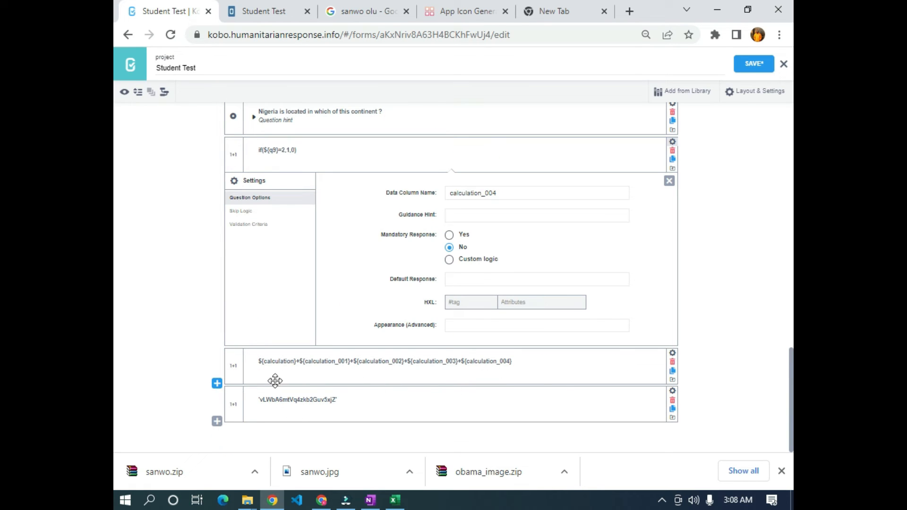
pyautogui.click(217, 384)
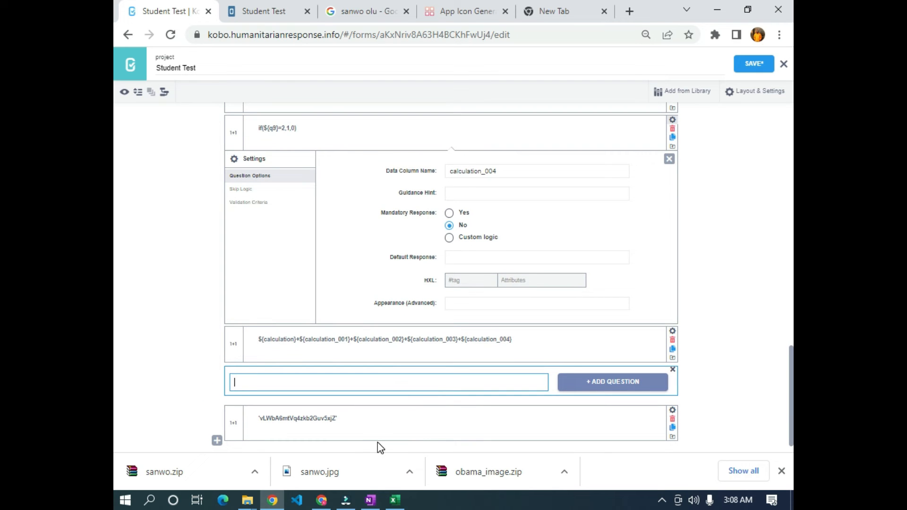
# - Write the new label 'score ${calculation_005}', copying the total calculation's column name into it
pyautogui.write('score $')
pyautogui.click(673, 332)
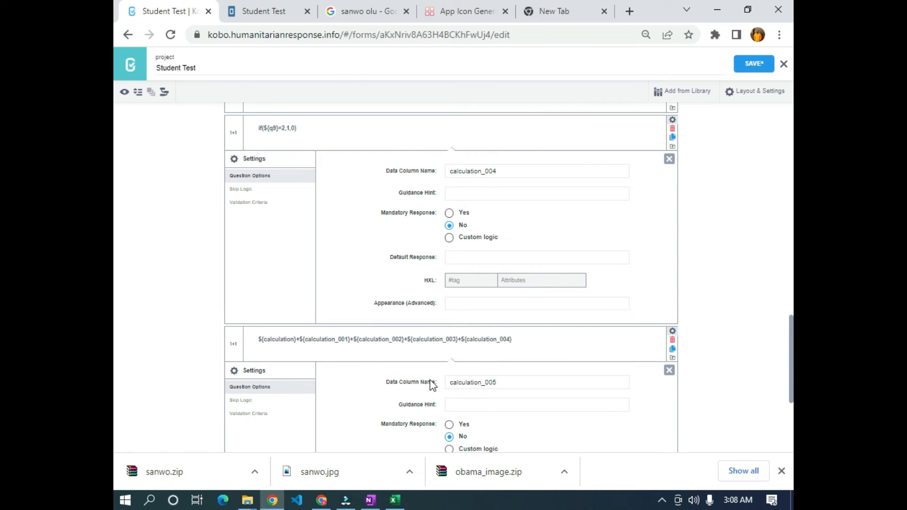
pyautogui.doubleClick(510, 381)
pyautogui.hotkey('ctrl', 'c')
pyautogui.scroll(-4, 441, 423)
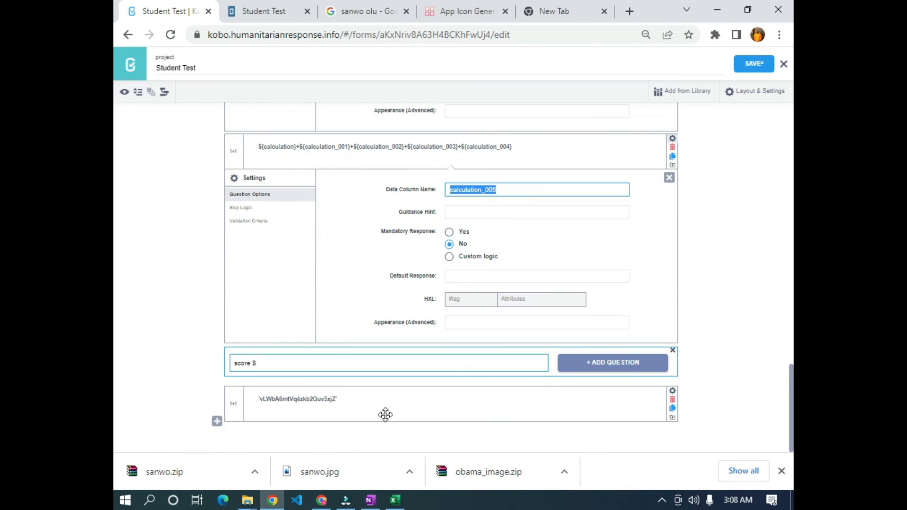
pyautogui.click(325, 371)
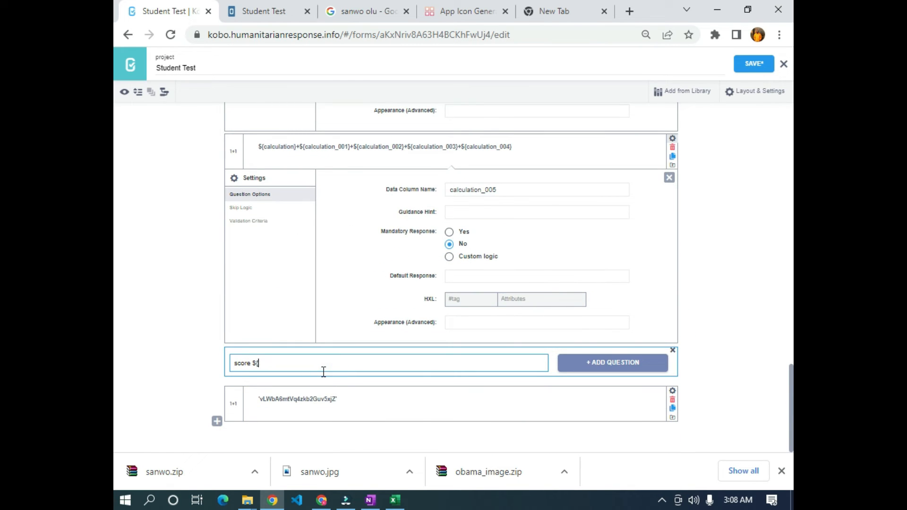
pyautogui.hotkey('ctrl', 'v')
# - Add the label as a Rating question and save the Student Test form
pyautogui.click(570, 362)
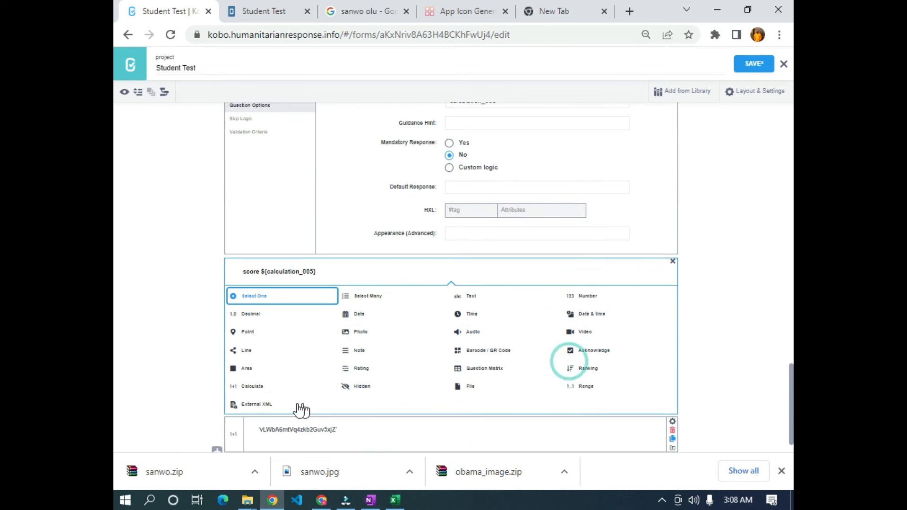
pyautogui.click(360, 361)
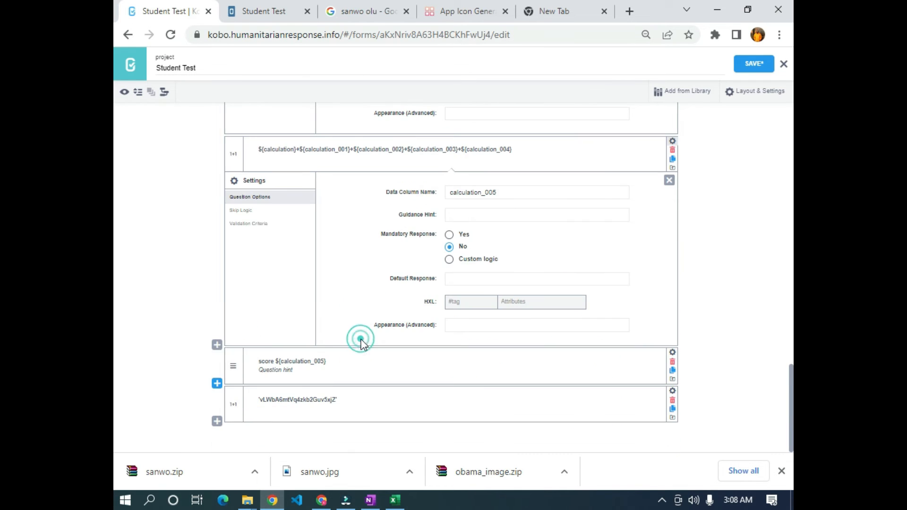
pyautogui.click(755, 65)
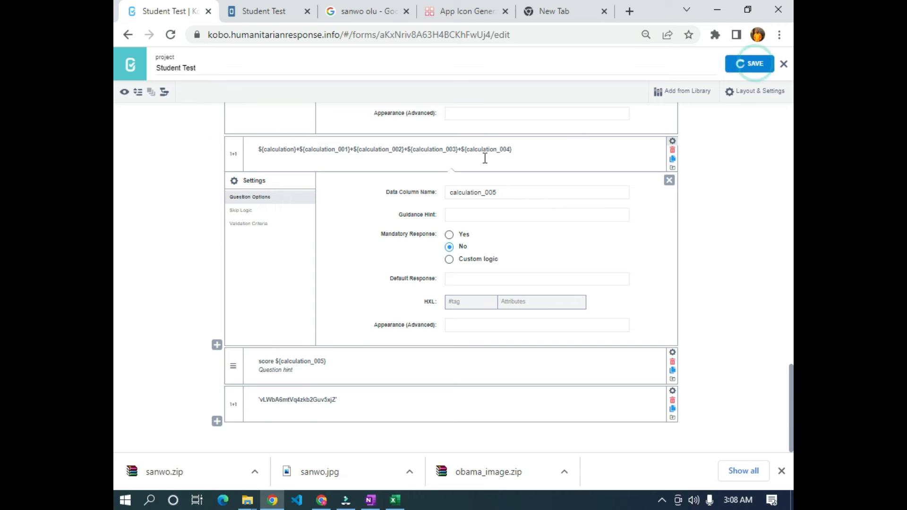
pyautogui.click(125, 94)
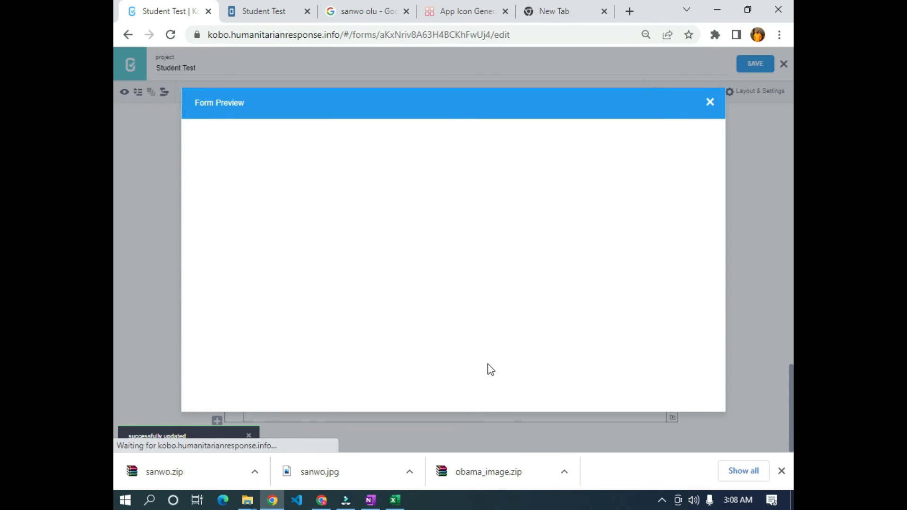
pyautogui.click(783, 472)
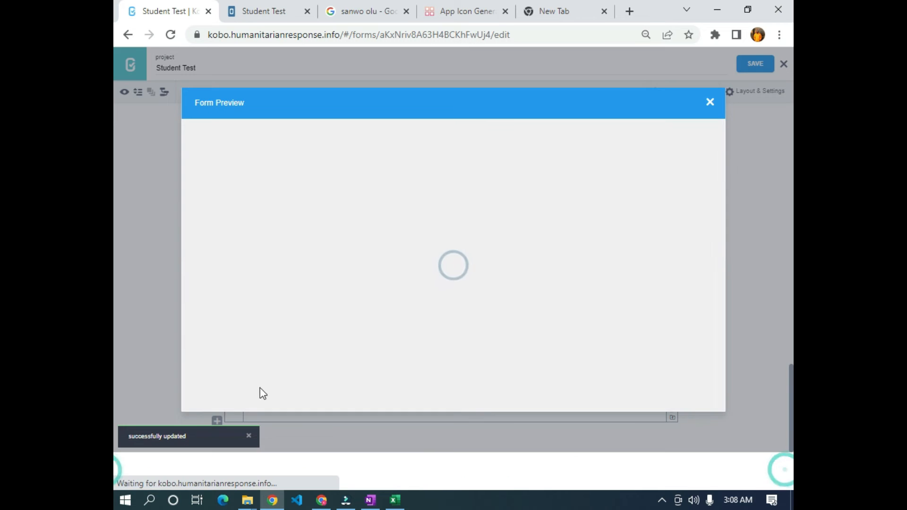
pyautogui.scroll(-4, 358, 334)
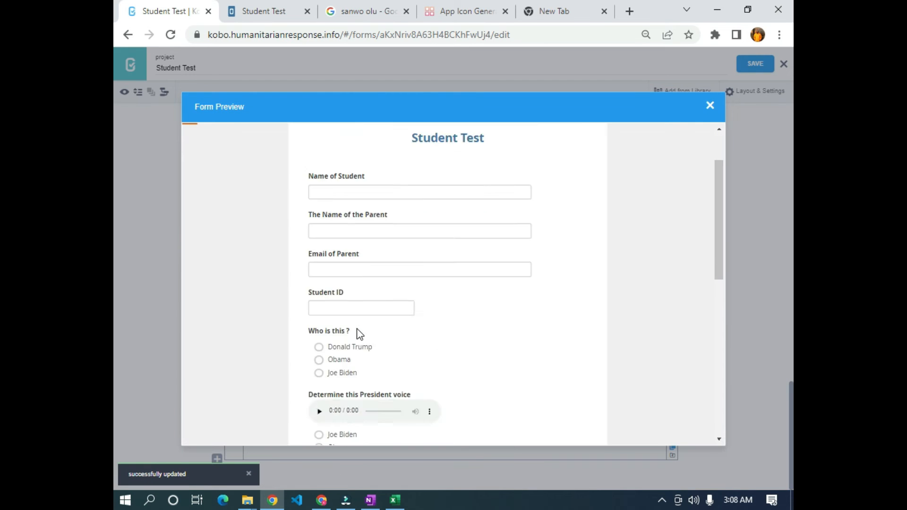
pyautogui.scroll(3, 356, 332)
pyautogui.scroll(-4, 341, 322)
pyautogui.scroll(1, 368, 254)
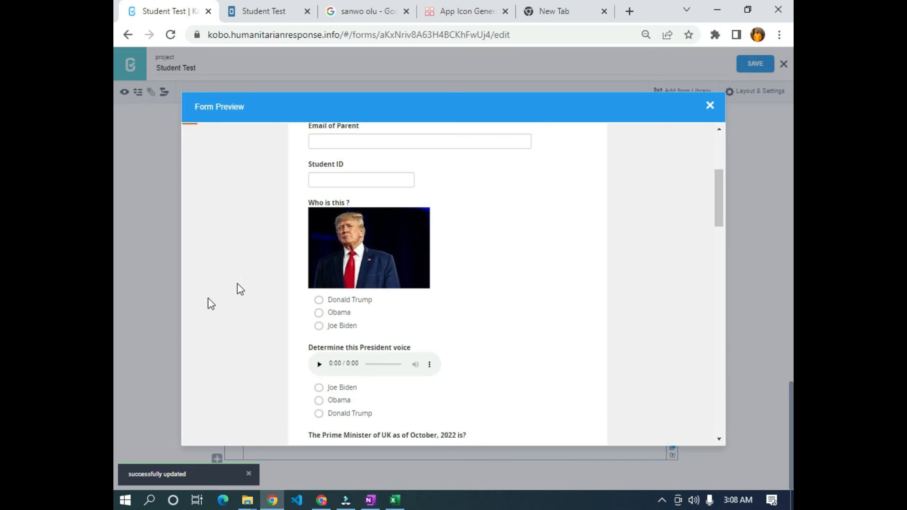
pyautogui.click(343, 302)
pyautogui.scroll(-3, 341, 307)
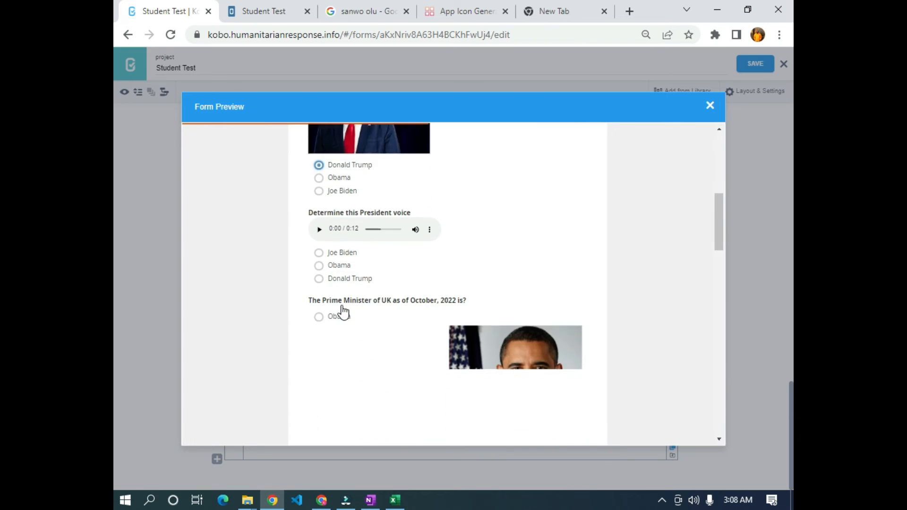
pyautogui.scroll(1, 334, 261)
pyautogui.click(319, 233)
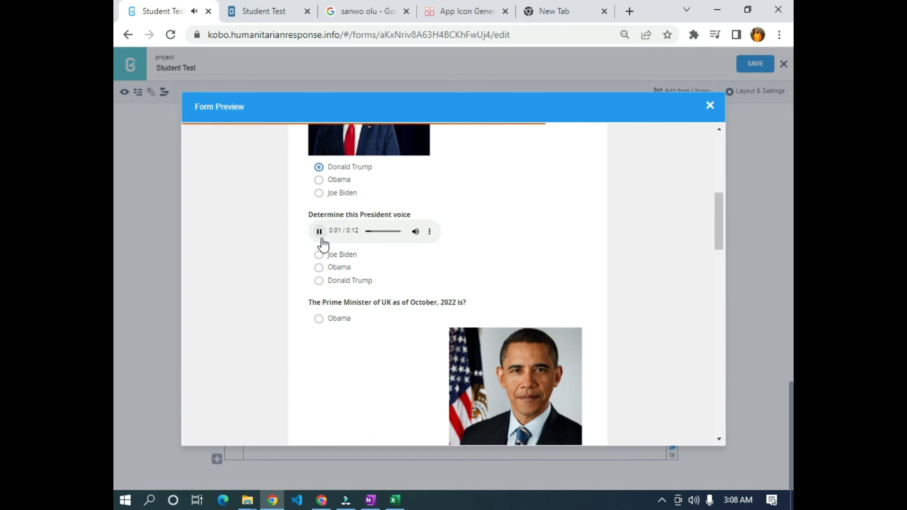
pyautogui.click(320, 232)
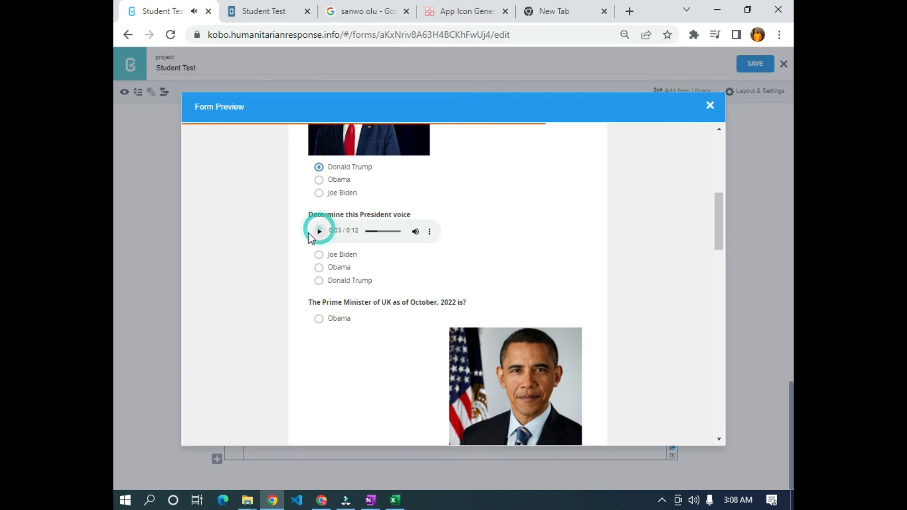
pyautogui.click(322, 267)
pyautogui.scroll(-4, 330, 279)
pyautogui.scroll(1, 318, 227)
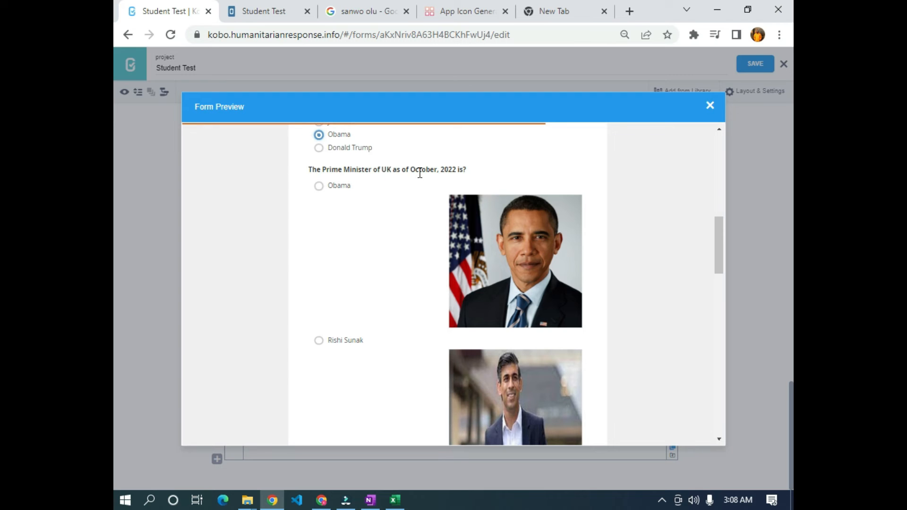
pyautogui.scroll(-3, 506, 192)
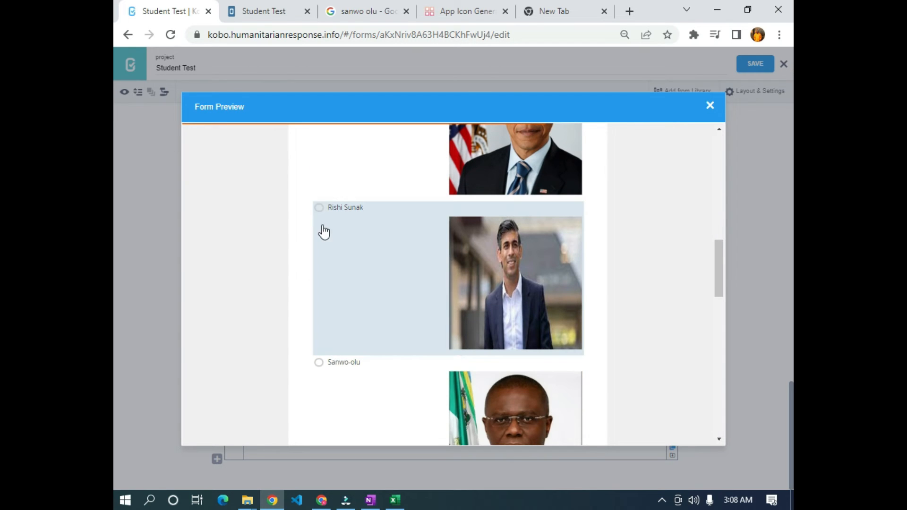
pyautogui.click(320, 209)
pyautogui.scroll(-5, 496, 273)
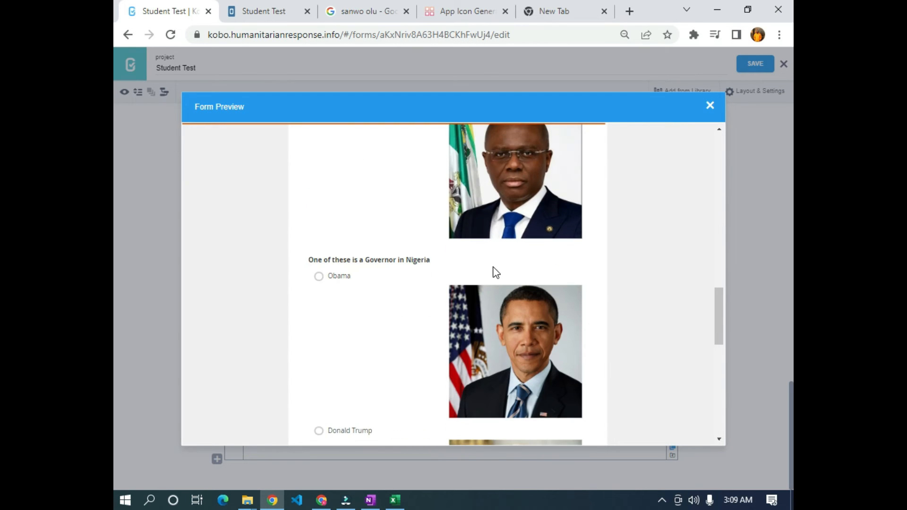
pyautogui.scroll(-1, 464, 275)
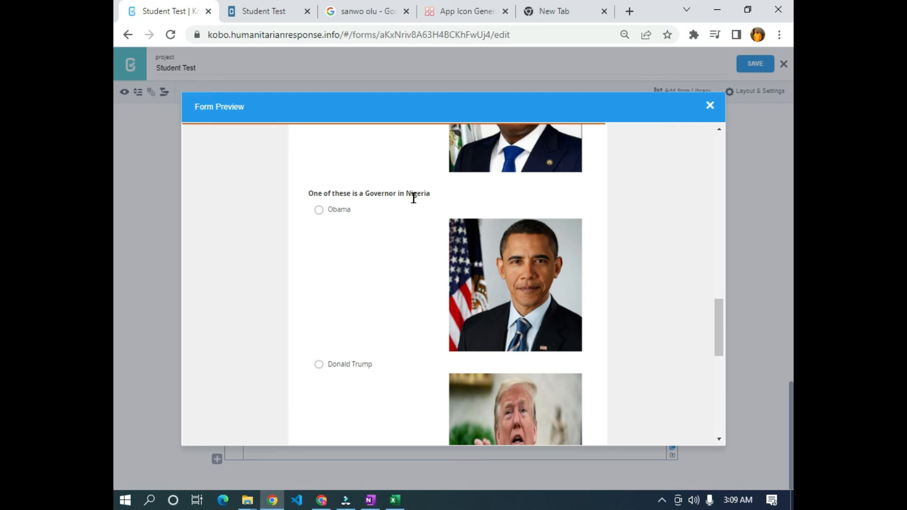
pyautogui.scroll(-4, 350, 331)
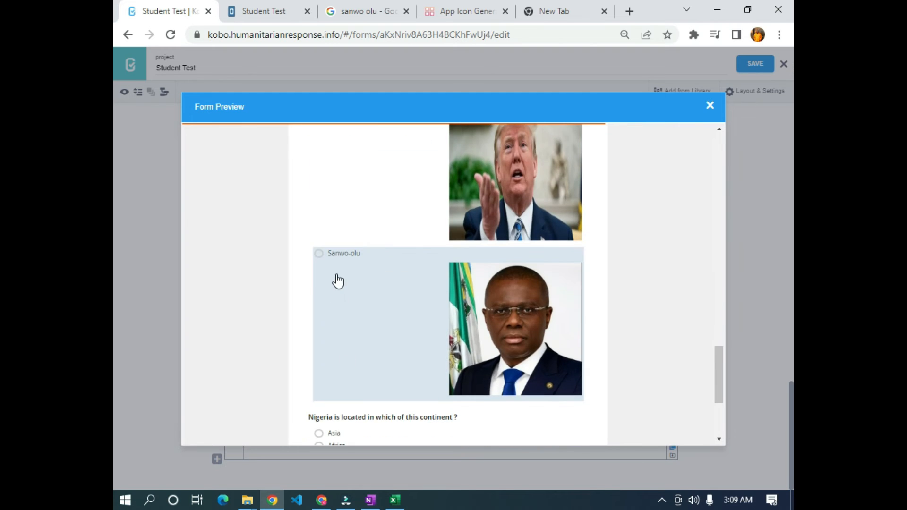
pyautogui.click(338, 282)
pyautogui.scroll(-1, 336, 289)
pyautogui.scroll(-3, 337, 290)
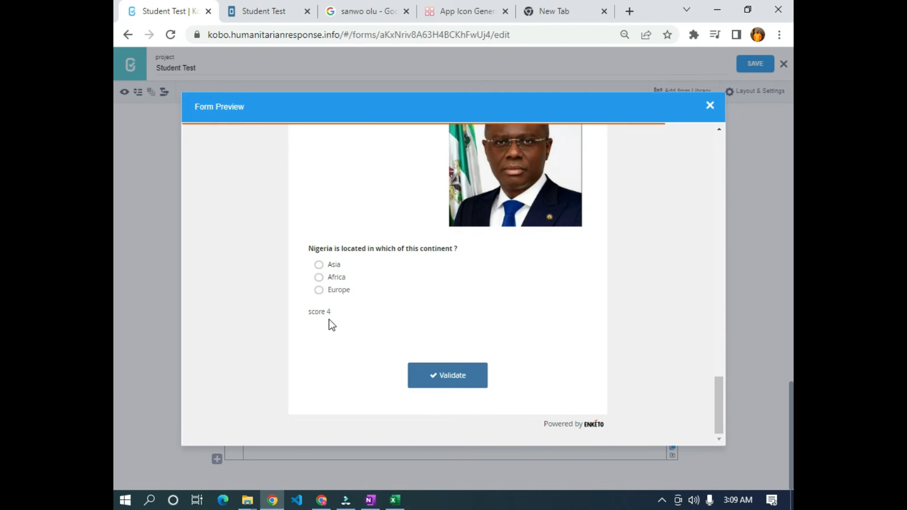
pyautogui.click(340, 290)
pyautogui.click(334, 264)
pyautogui.click(339, 278)
pyautogui.click(448, 375)
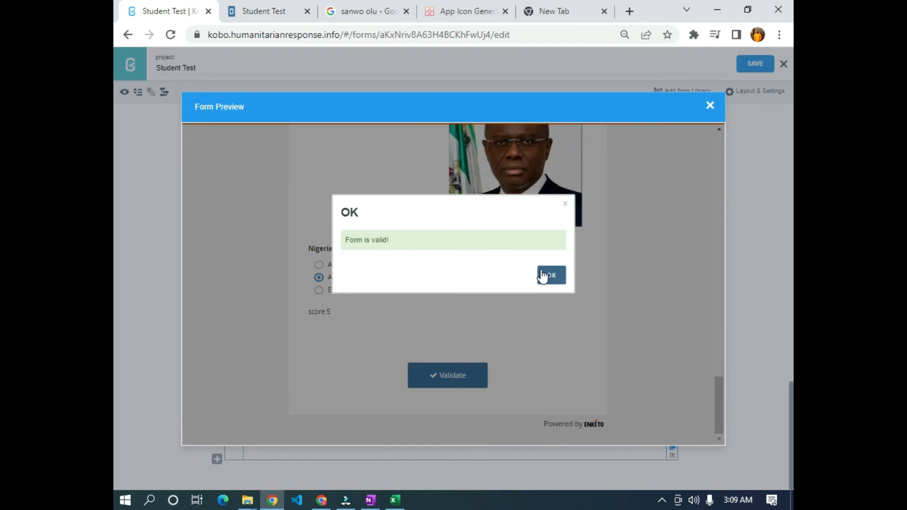
pyautogui.click(544, 276)
pyautogui.click(710, 105)
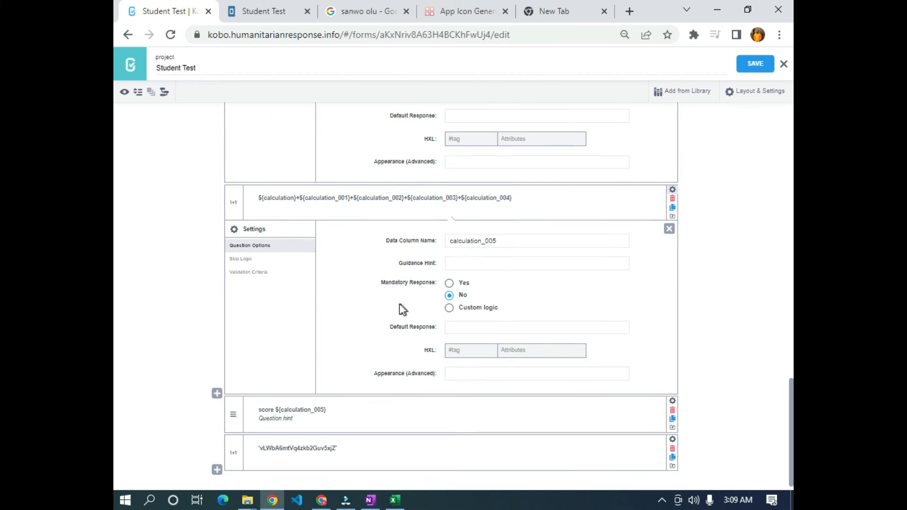
# - Delete the score note question and confirm the deletion
pyautogui.scroll(-1, 399, 304)
pyautogui.click(674, 397)
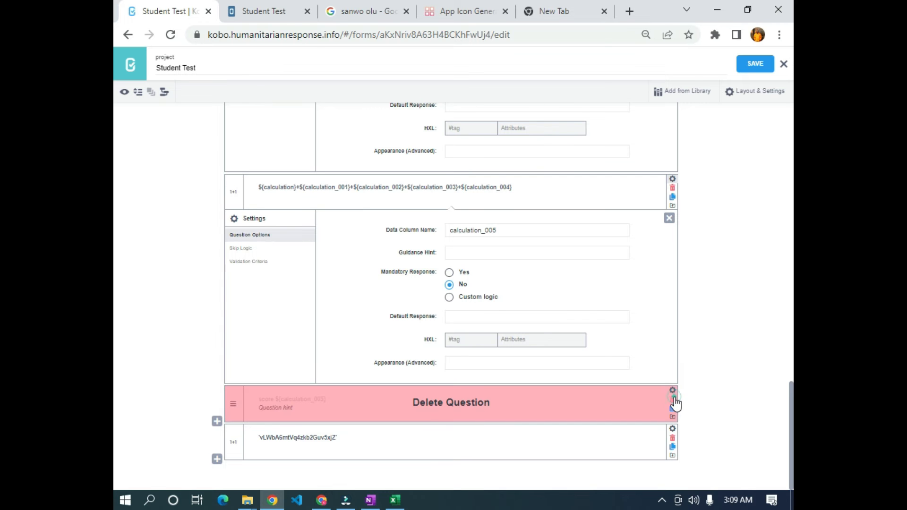
pyautogui.click(518, 122)
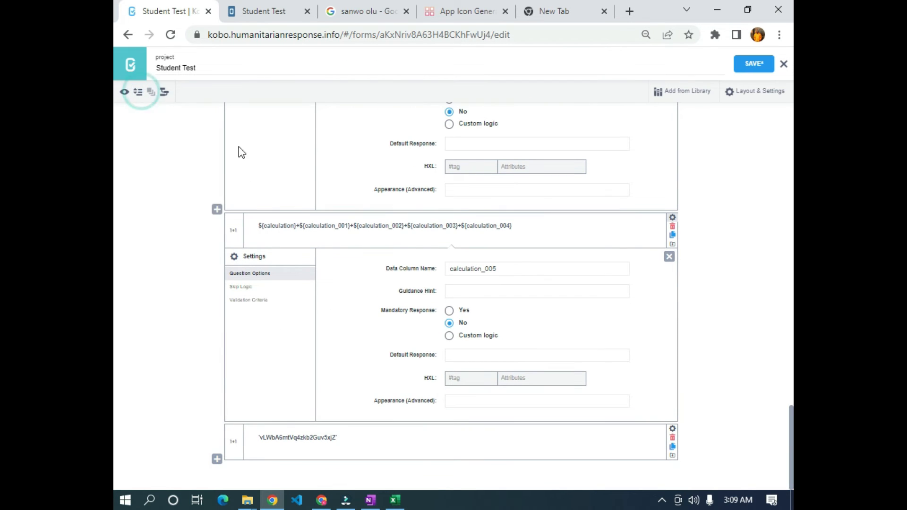
# - Collapse the settings of calculation_005, calculation_004, calculation_003 and the q7 calculation
pyautogui.scroll(3, 395, 261)
pyautogui.scroll(-3, 350, 189)
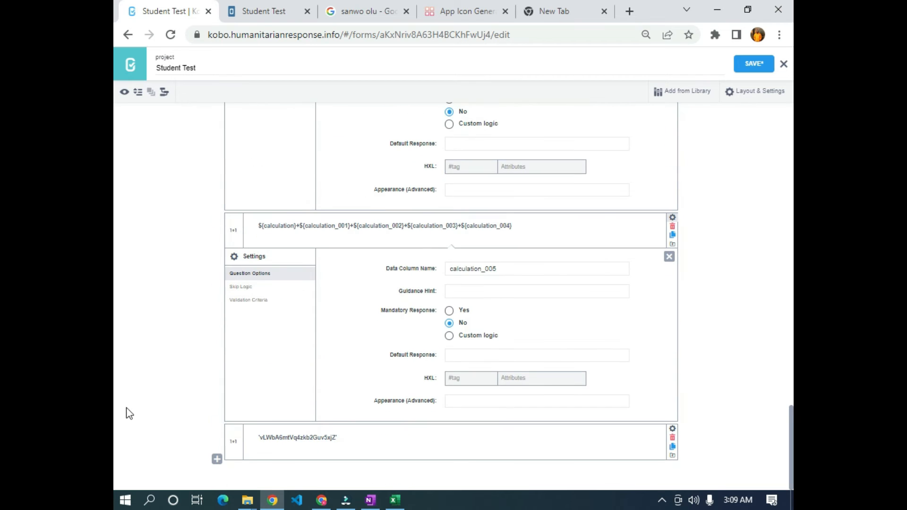
pyautogui.click(669, 257)
pyautogui.click(670, 352)
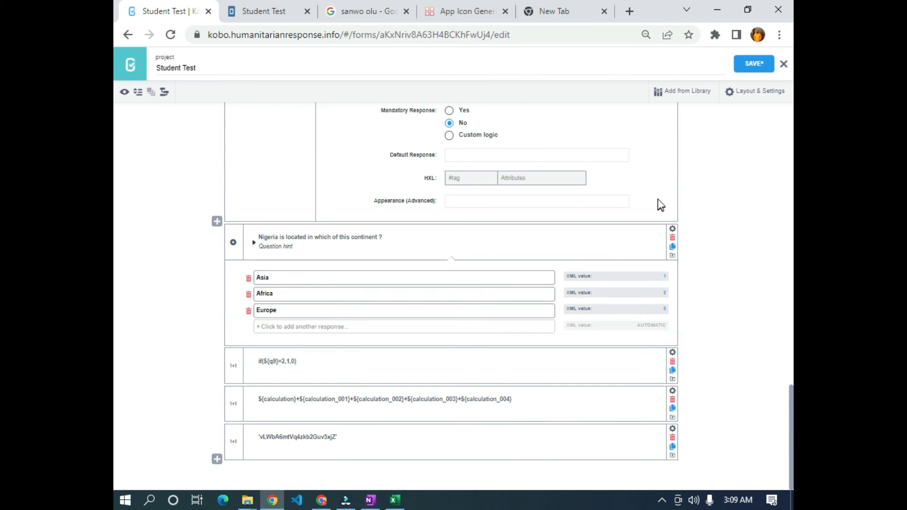
pyautogui.scroll(6, 662, 236)
pyautogui.click(670, 324)
pyautogui.scroll(4, 638, 250)
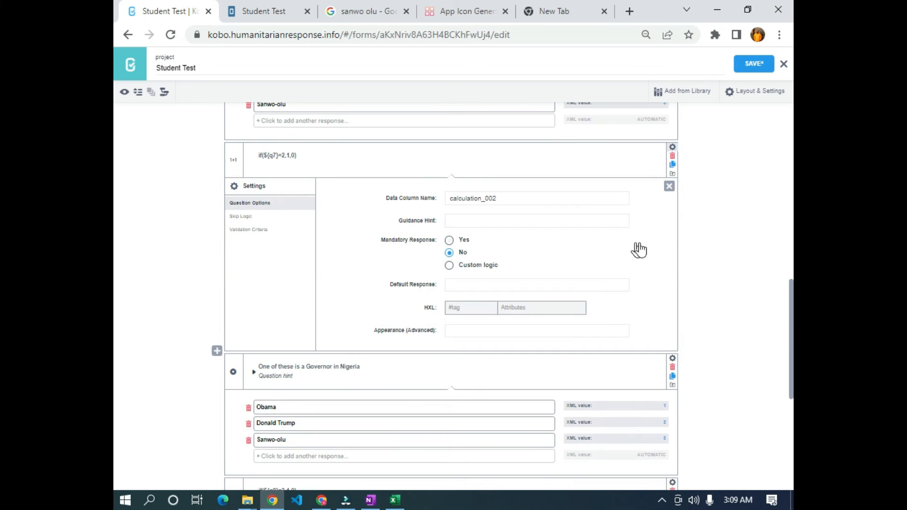
pyautogui.click(669, 190)
# - Start a new question after the total-score calculation
pyautogui.scroll(3, 662, 171)
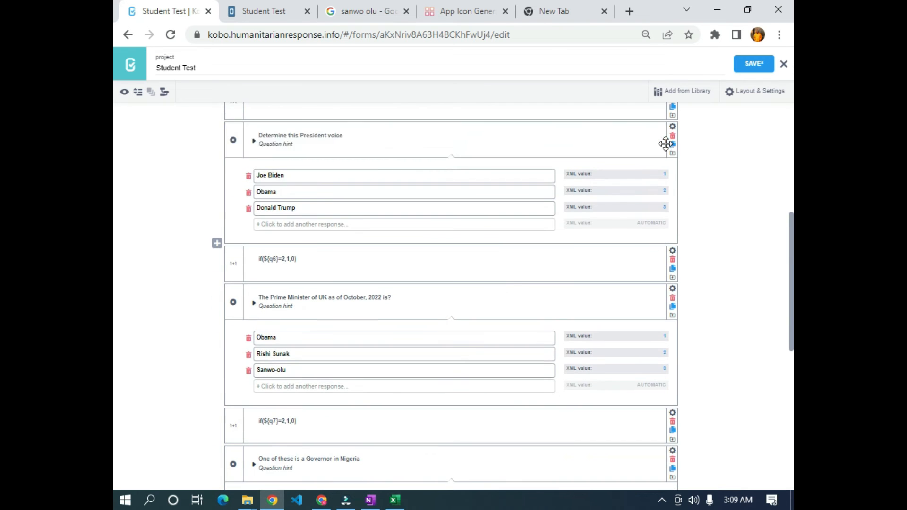
pyautogui.scroll(4, 615, 212)
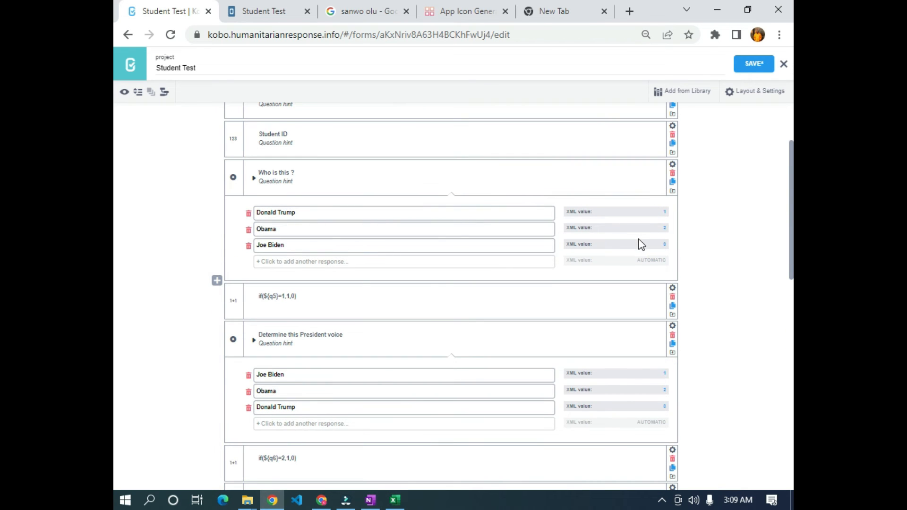
pyautogui.scroll(2, 633, 242)
pyautogui.scroll(-6, 624, 246)
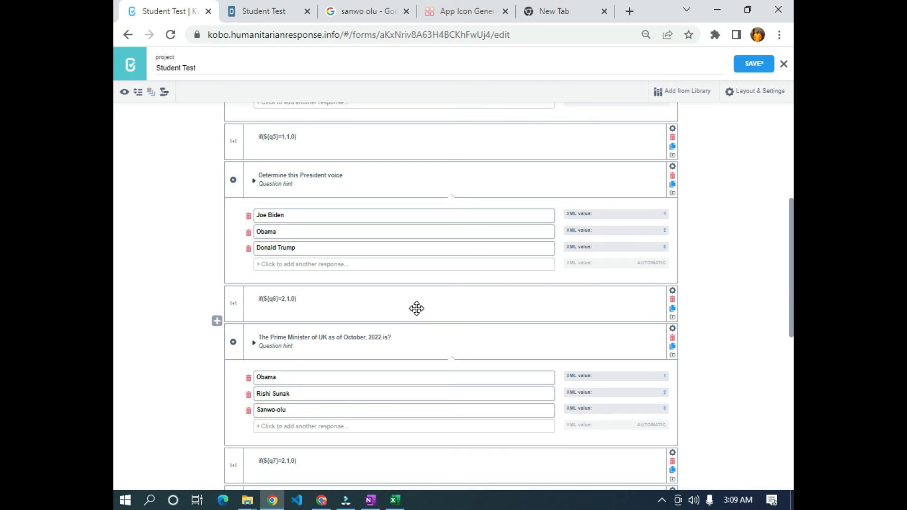
pyautogui.scroll(-8, 414, 308)
pyautogui.scroll(7, 420, 308)
pyautogui.scroll(5, 544, 291)
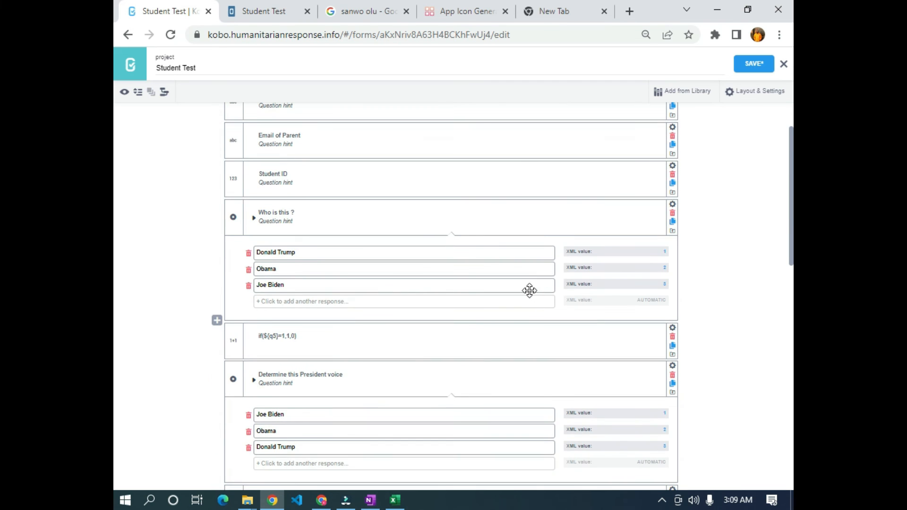
pyautogui.scroll(-3, 642, 310)
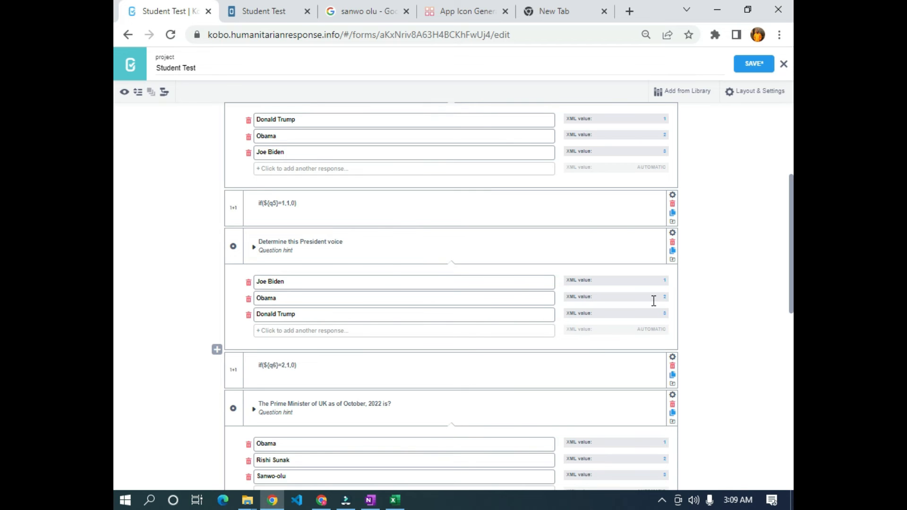
pyautogui.scroll(5, 654, 301)
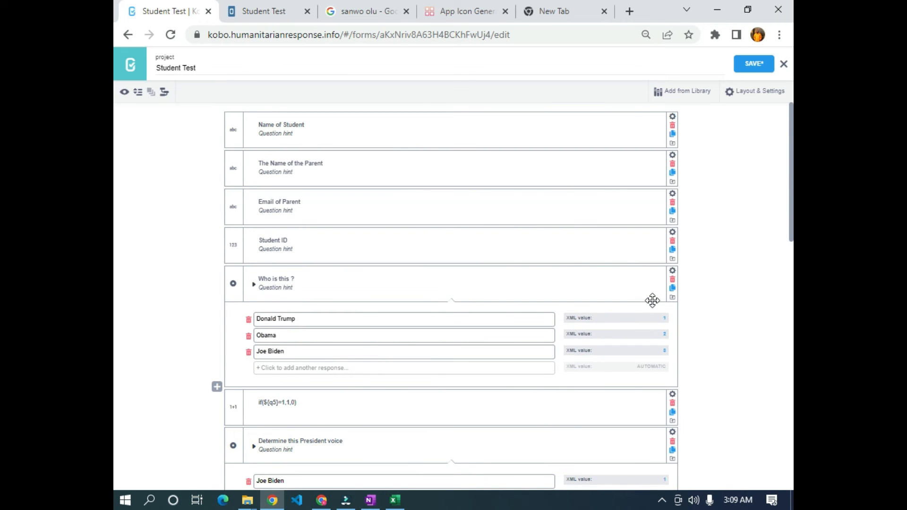
pyautogui.scroll(-15, 652, 301)
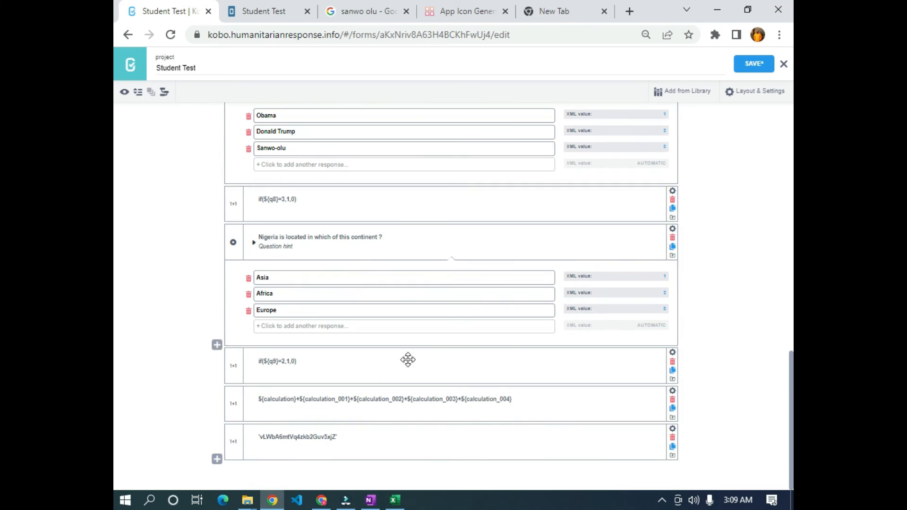
pyautogui.click(217, 421)
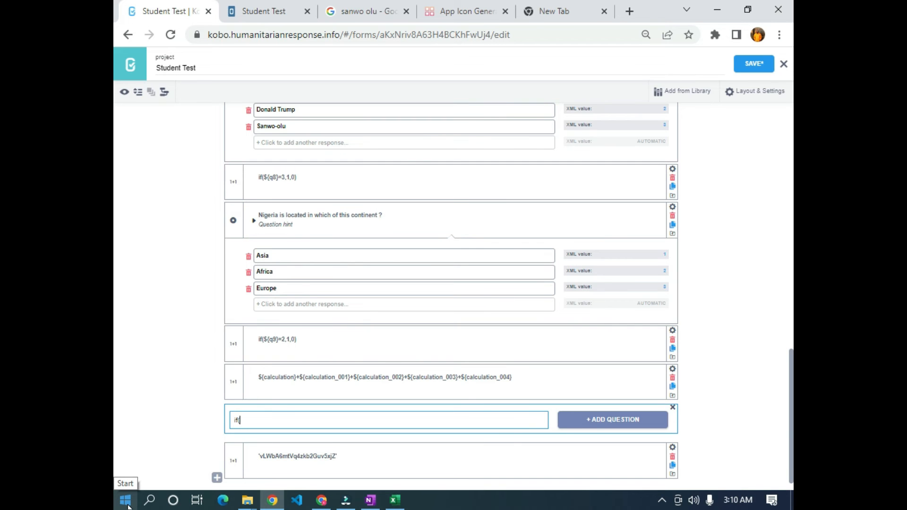
# - Type 'if($' in the new question and rename the total calculation's data column from calculation_005 to score
pyautogui.write('if($')
pyautogui.click(673, 369)
pyautogui.click(496, 419)
pyautogui.doubleClick(510, 419)
pyautogui.write('score')
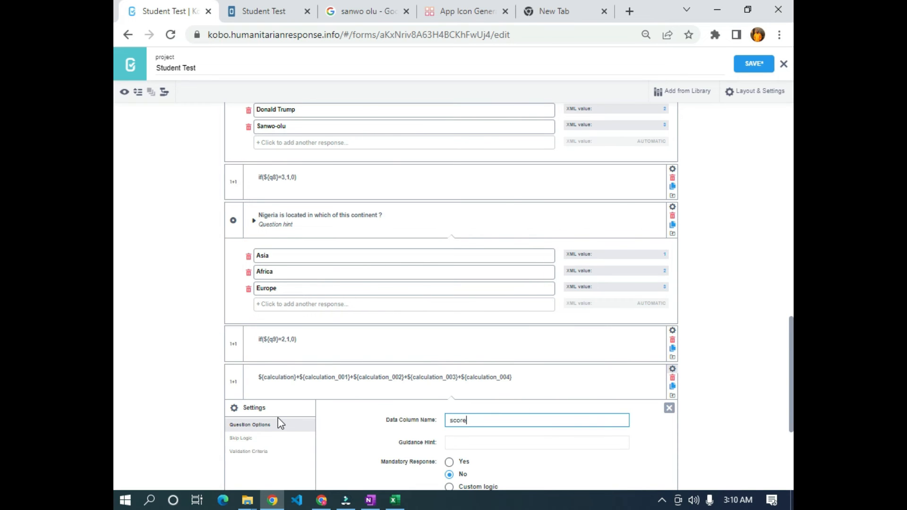
pyautogui.doubleClick(492, 419)
pyautogui.click(671, 409)
pyautogui.click(674, 370)
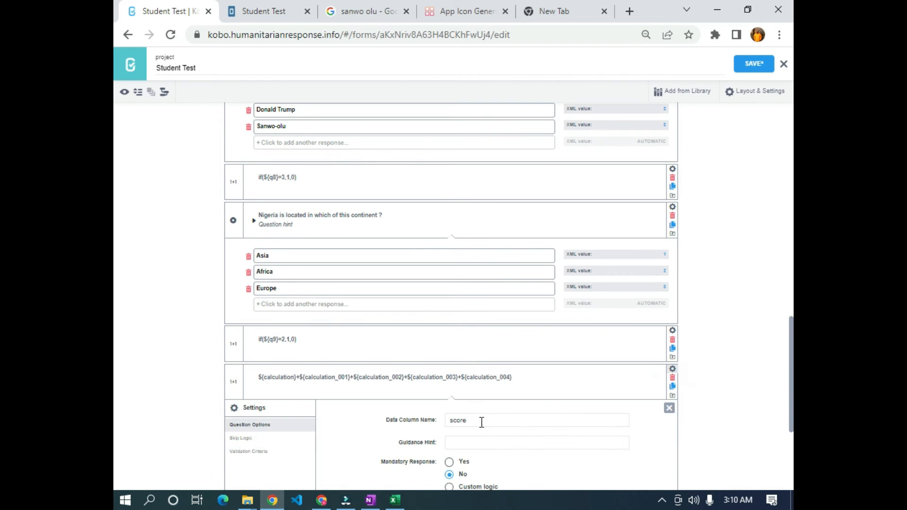
pyautogui.scroll(-3, 506, 340)
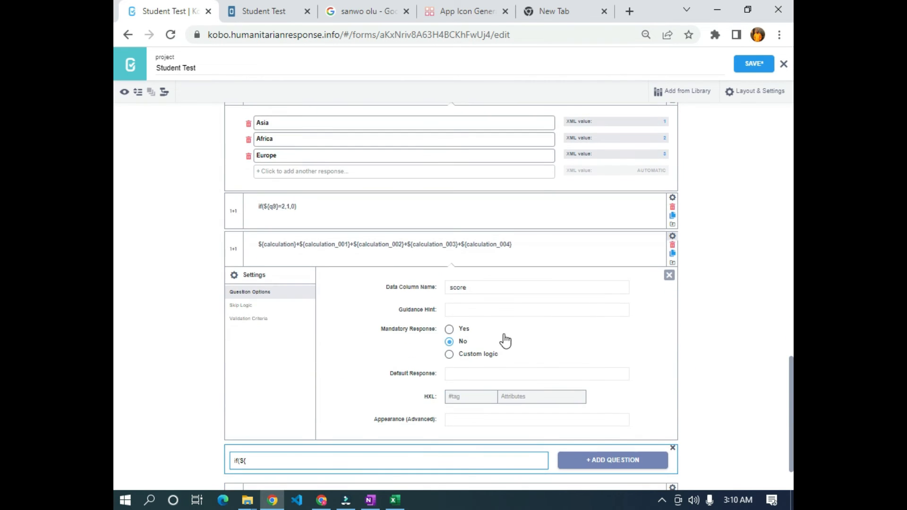
# - Add if(${score}<3,"Fail","Pass") as a Calculate question and save the form
pyautogui.click(671, 275)
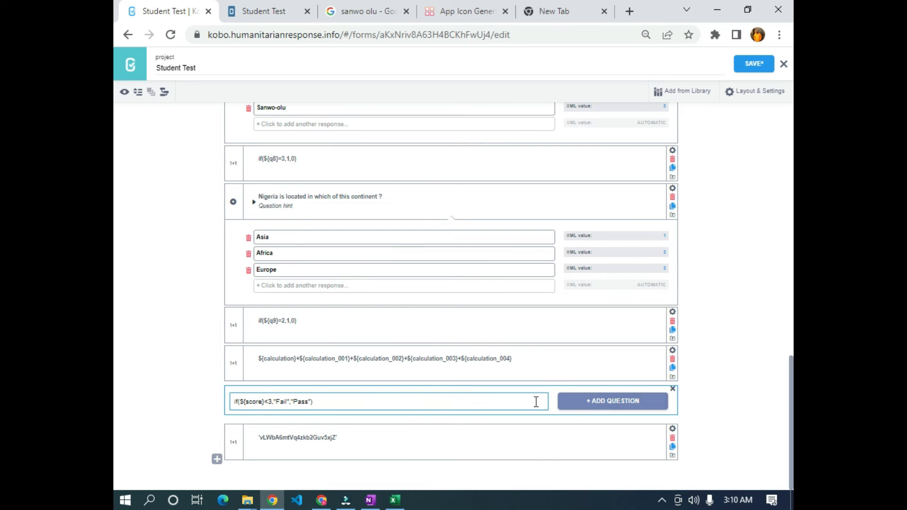
pyautogui.click(593, 402)
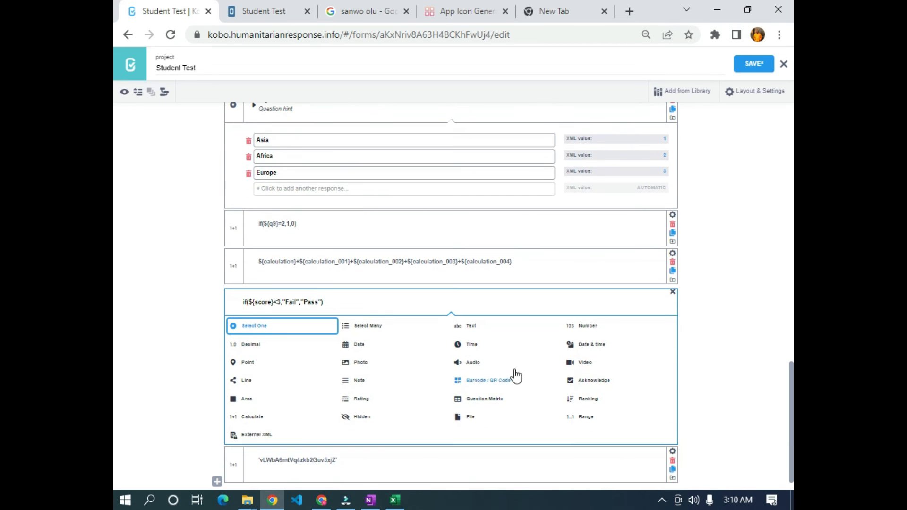
pyautogui.click(250, 420)
pyautogui.click(755, 63)
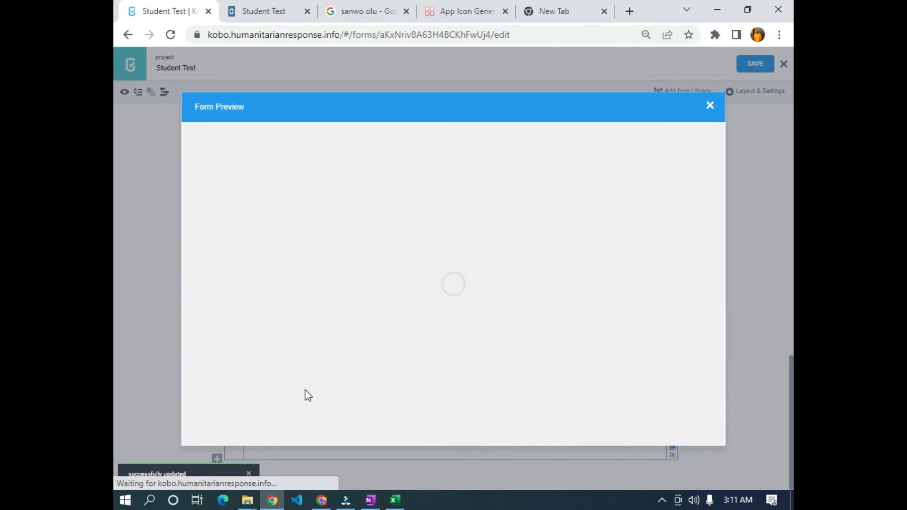
pyautogui.scroll(-10, 309, 392)
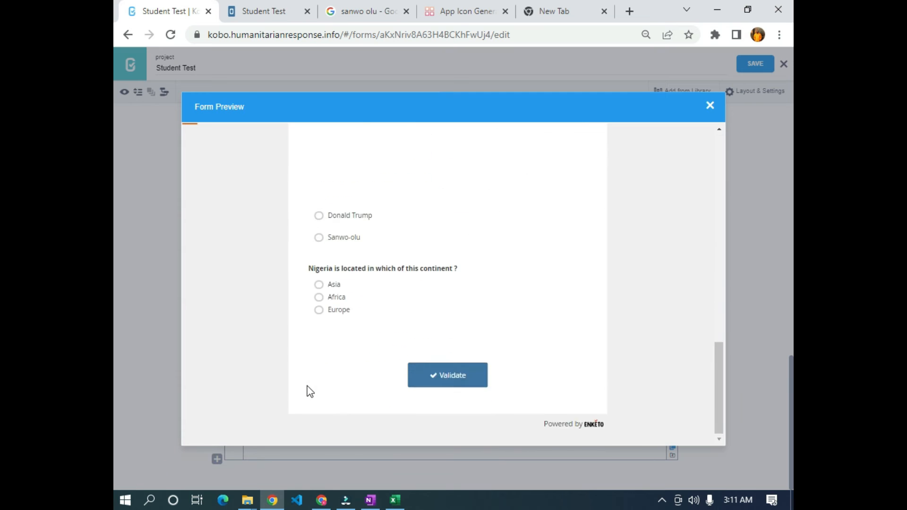
pyautogui.scroll(-5, 308, 391)
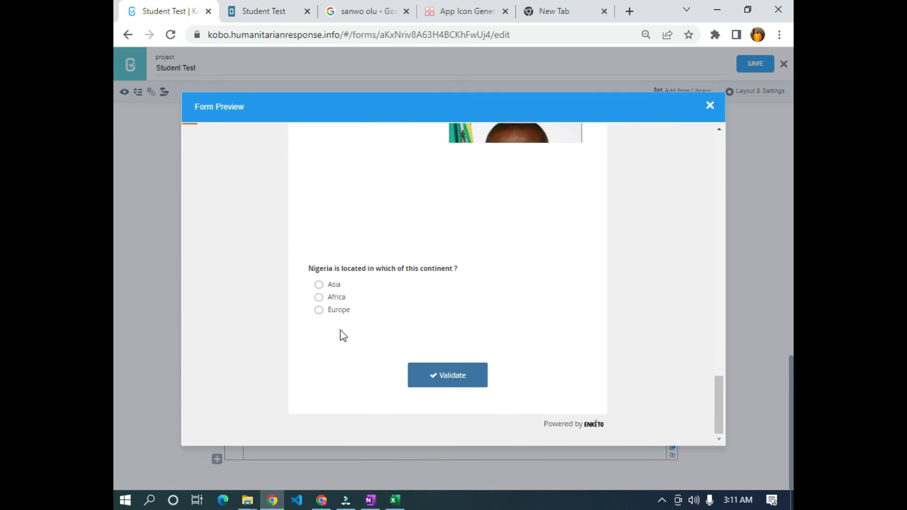
pyautogui.click(710, 105)
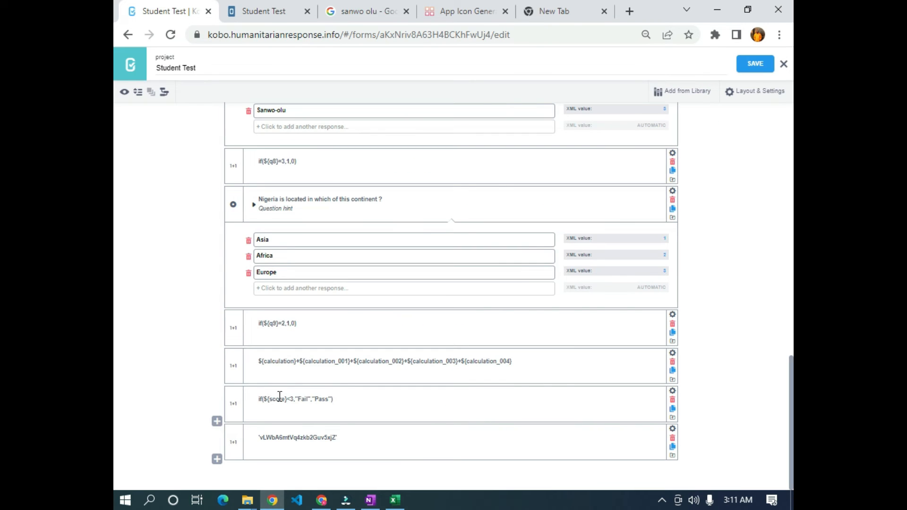
# - Label a new question 'score ${calculation_005}' using the copied calculation column name
pyautogui.click(216, 424)
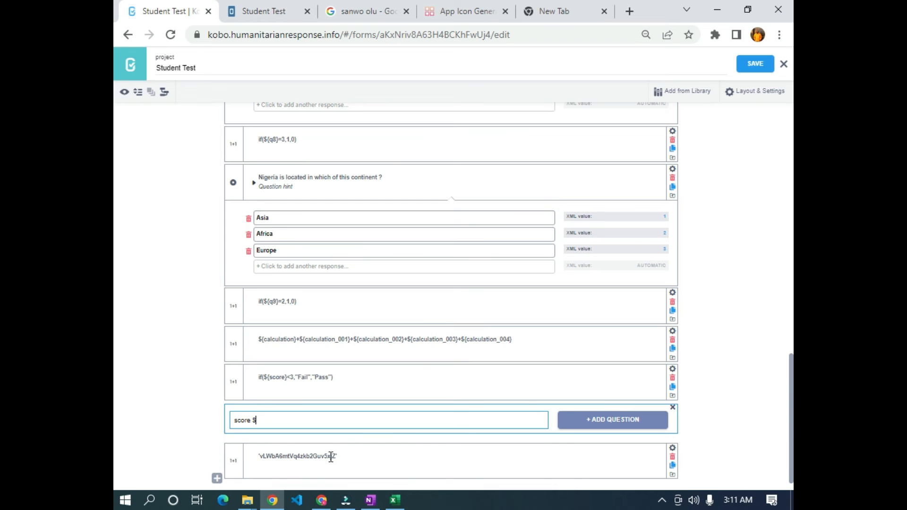
pyautogui.click(673, 369)
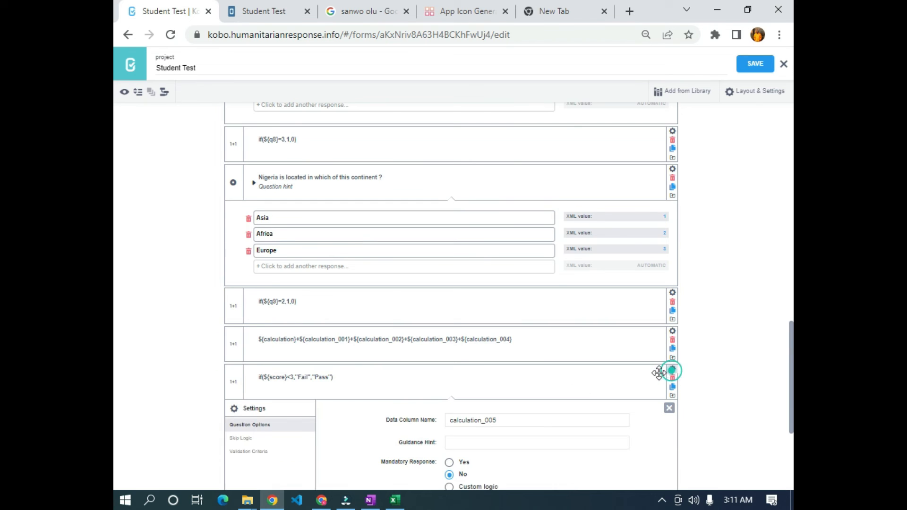
pyautogui.doubleClick(511, 421)
pyautogui.hotkey('ctrl', 'c')
pyautogui.scroll(-4, 376, 423)
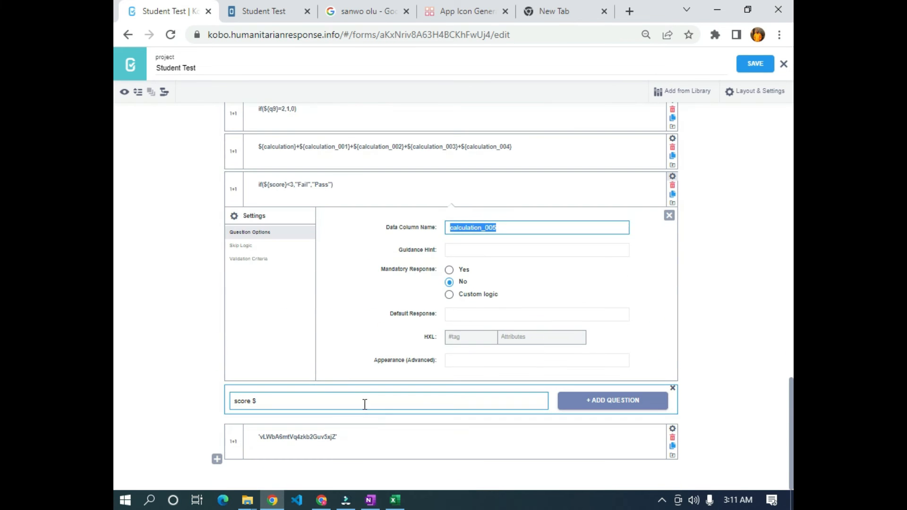
pyautogui.click(319, 403)
pyautogui.write('{')
pyautogui.hotkey('ctrl', 'v')
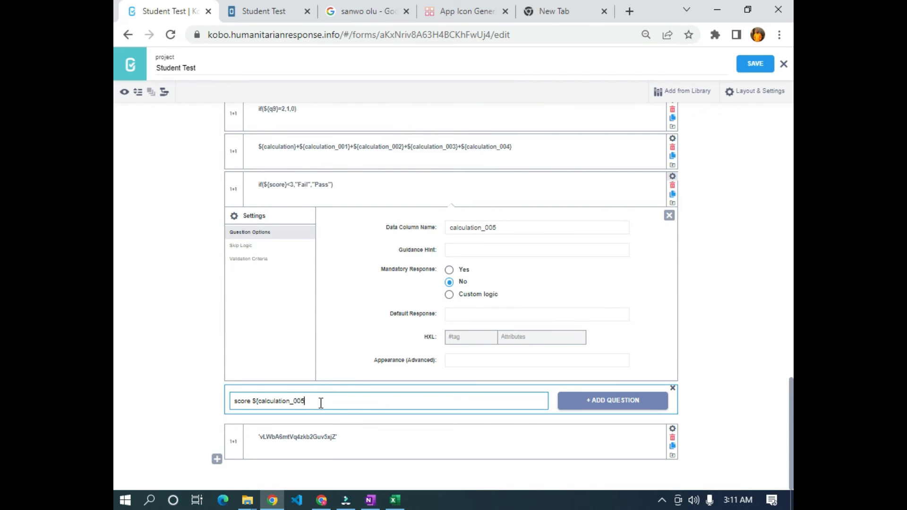
# - Add it as a Note question, save the form and open Form Preview
pyautogui.click(605, 400)
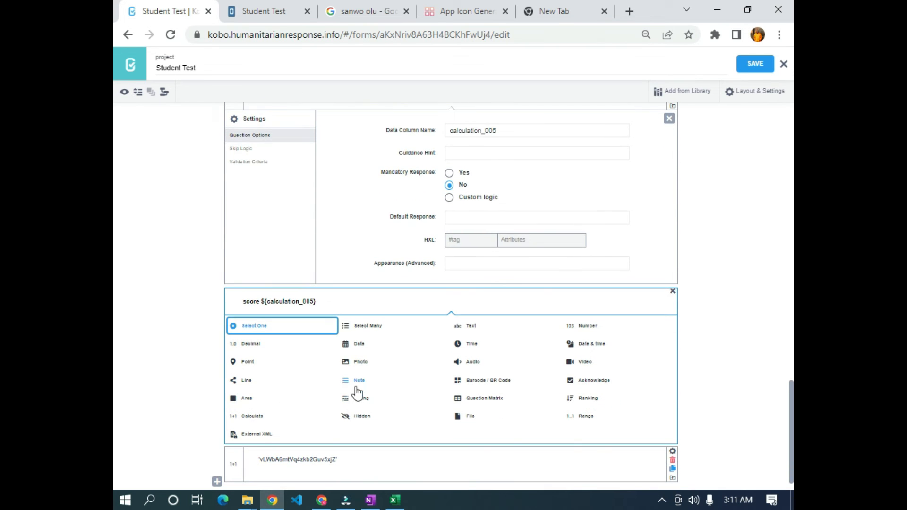
pyautogui.click(356, 399)
pyautogui.click(754, 71)
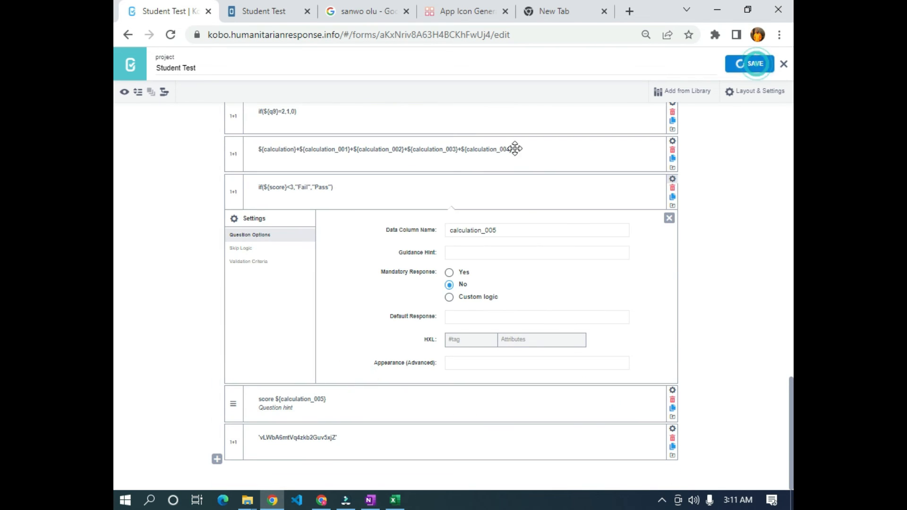
pyautogui.click(126, 93)
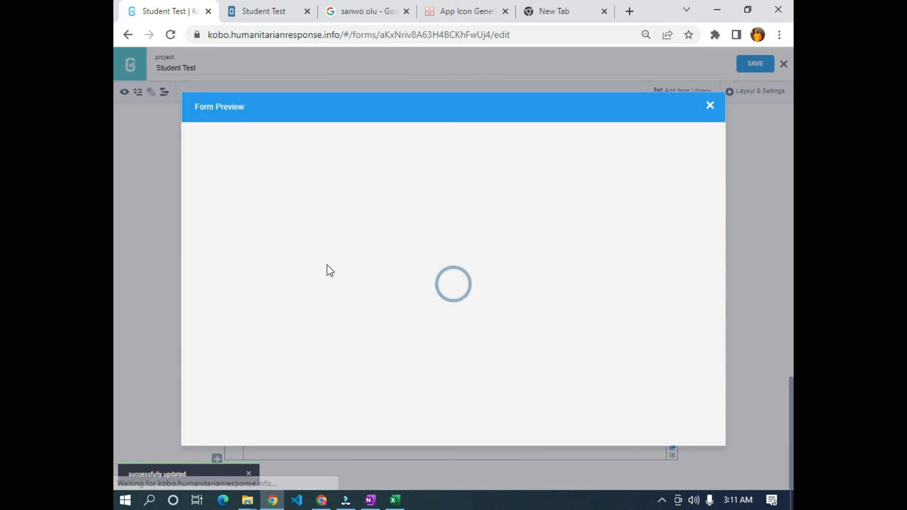
# - Answer the preview: Donald Trump, Joe Biden for the voice clip, Rishi Sunak, Sanwo-olu
pyautogui.scroll(-5, 328, 264)
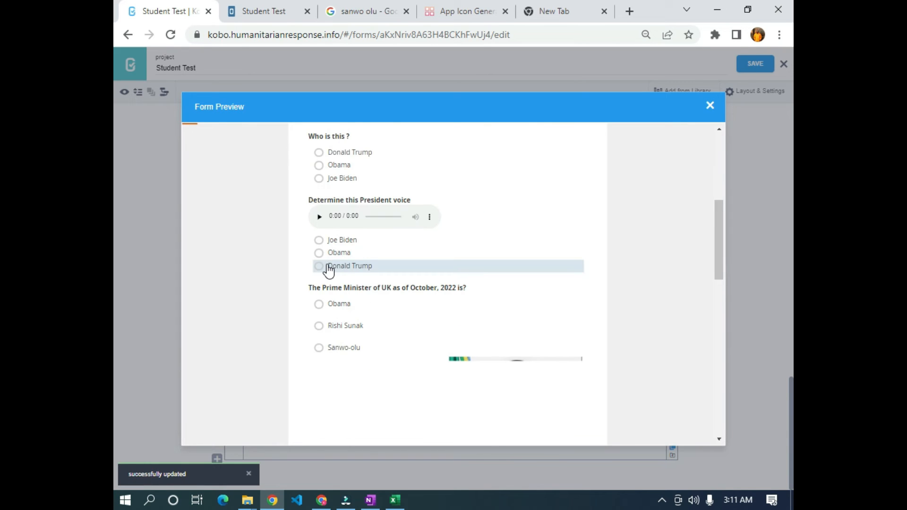
pyautogui.scroll(-2, 328, 267)
pyautogui.scroll(5, 328, 271)
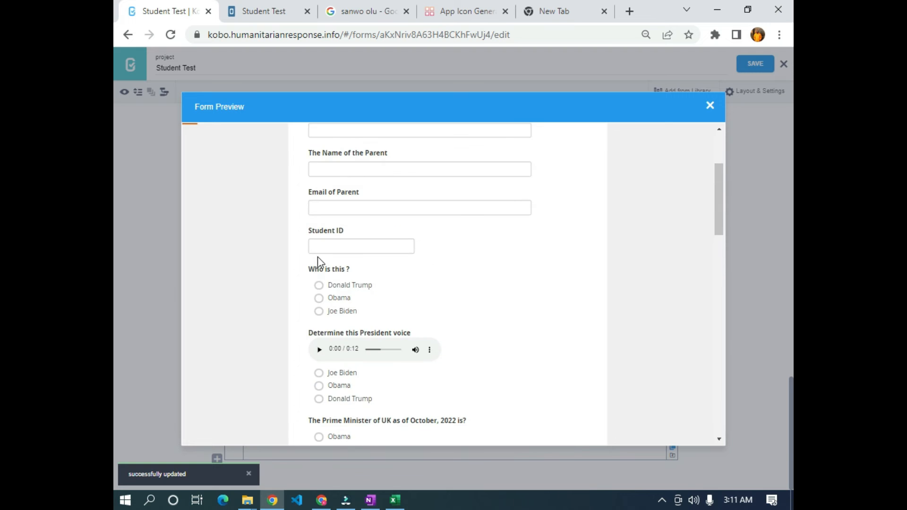
pyautogui.click(319, 300)
pyautogui.scroll(-3, 328, 302)
pyautogui.scroll(-2, 328, 303)
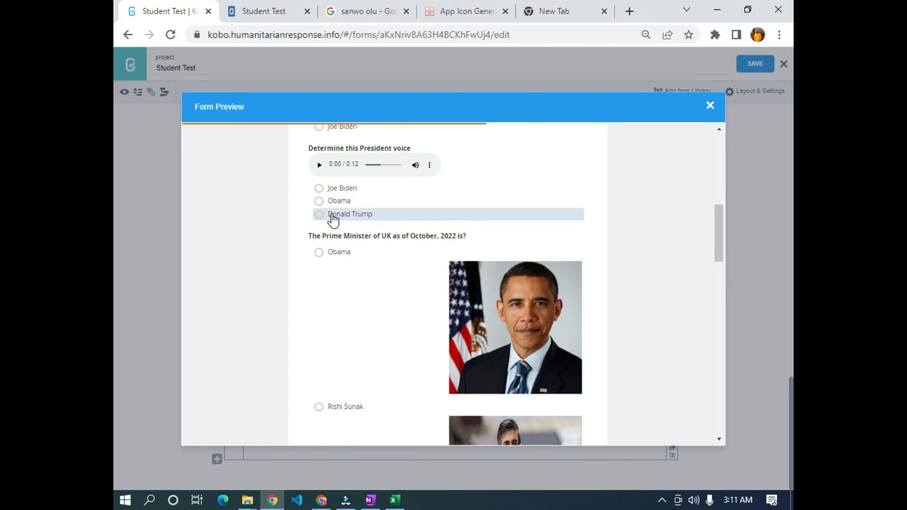
pyautogui.click(319, 165)
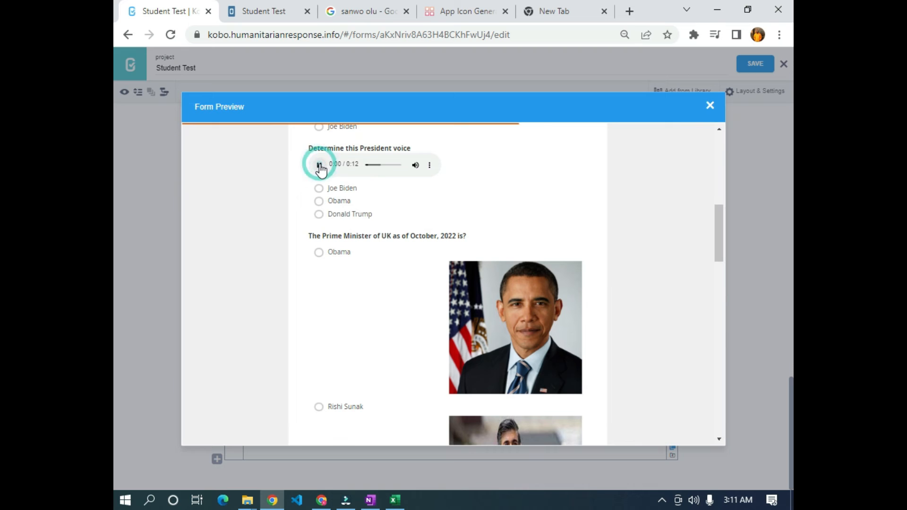
pyautogui.click(331, 190)
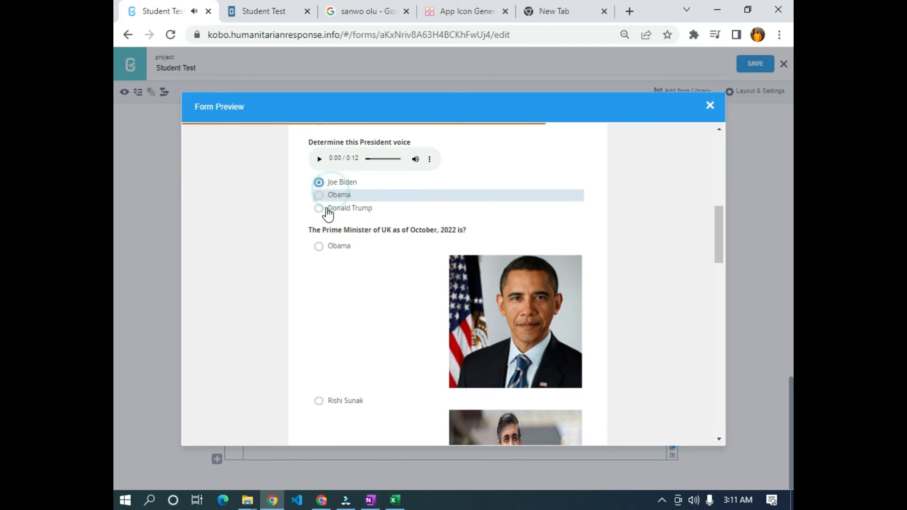
pyautogui.scroll(-6, 331, 222)
pyautogui.scroll(-1, 345, 288)
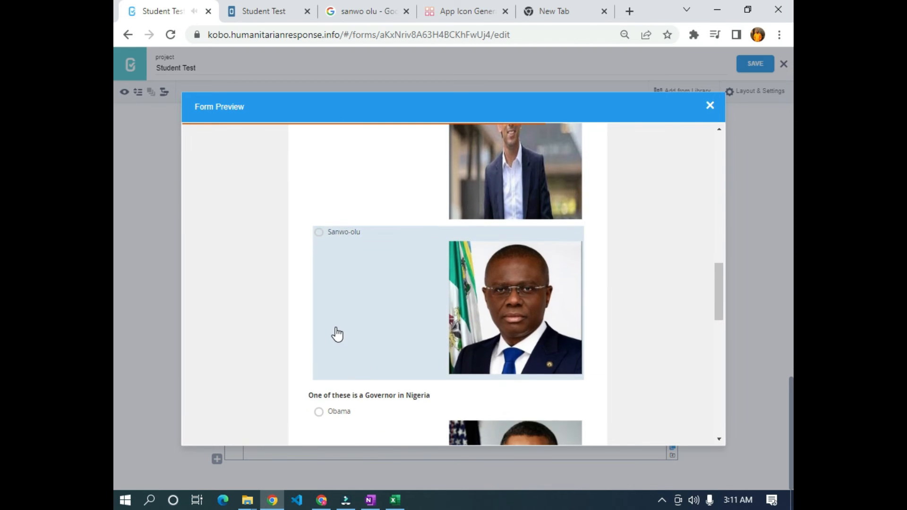
pyautogui.scroll(2, 336, 334)
pyautogui.click(378, 237)
pyautogui.scroll(-6, 374, 264)
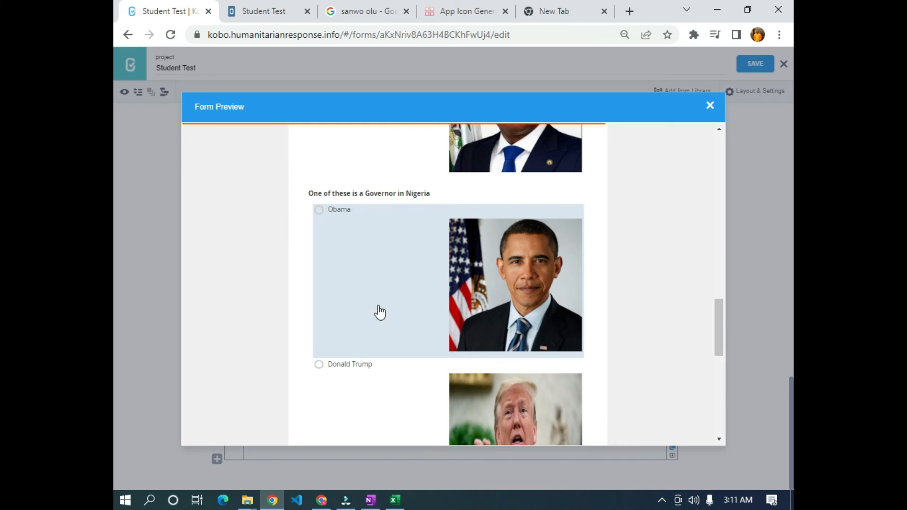
pyautogui.scroll(-6, 378, 310)
pyautogui.click(398, 320)
# - Reselect Joe Biden and Donald Trump, check the score reads Pass, and close the preview
pyautogui.scroll(-4, 397, 320)
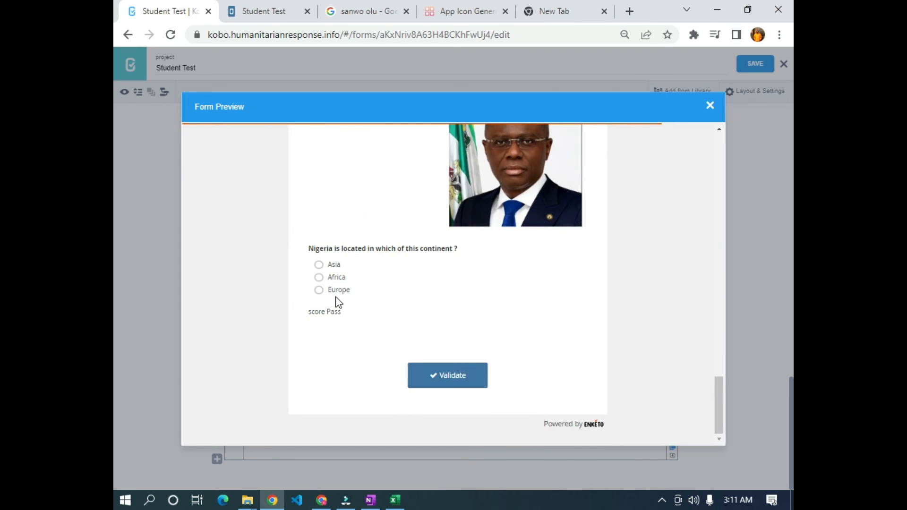
pyautogui.scroll(15, 342, 318)
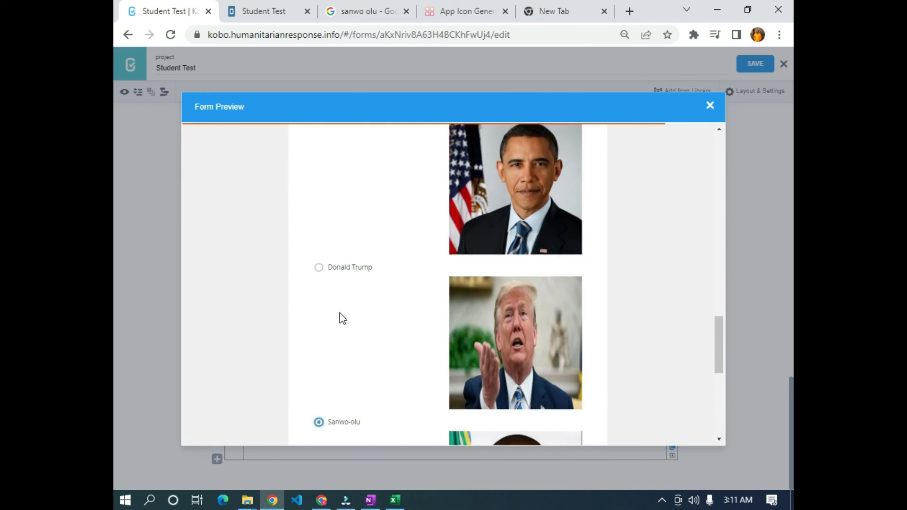
pyautogui.scroll(2, 341, 319)
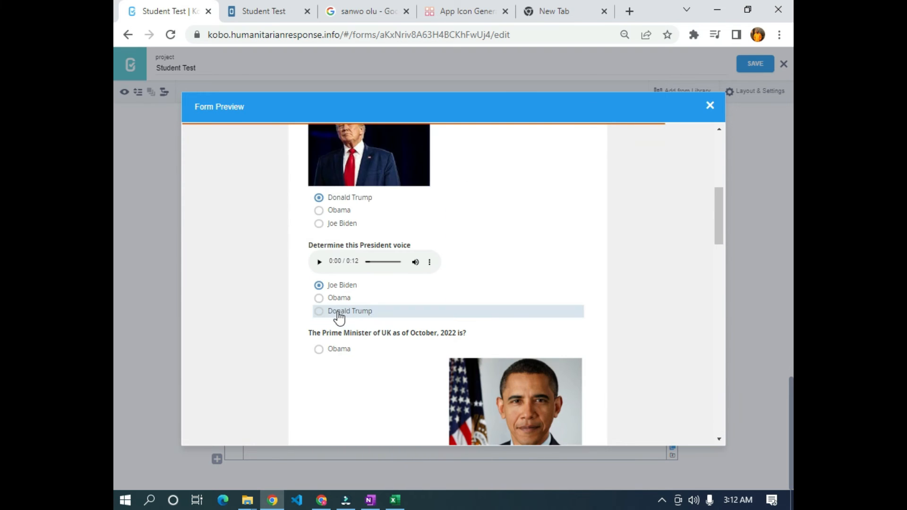
pyautogui.scroll(-15, 340, 317)
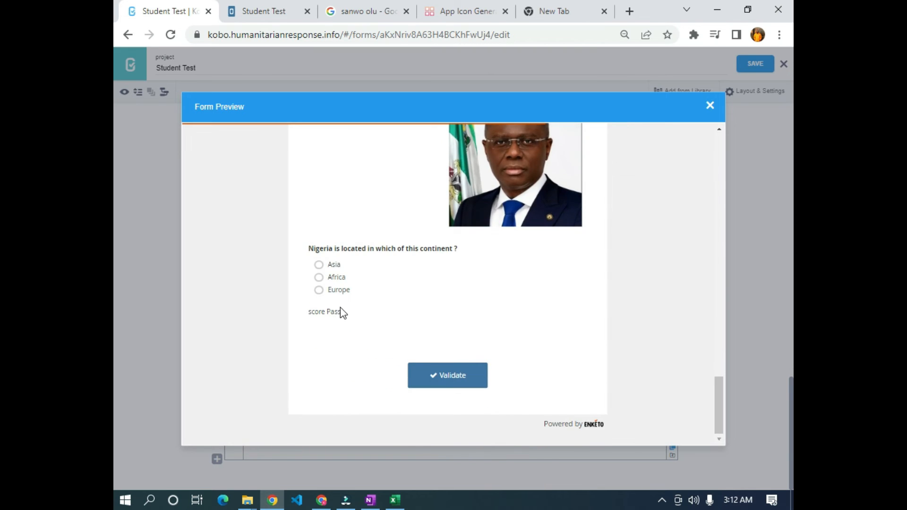
pyautogui.scroll(20, 341, 314)
pyautogui.scroll(-8, 330, 300)
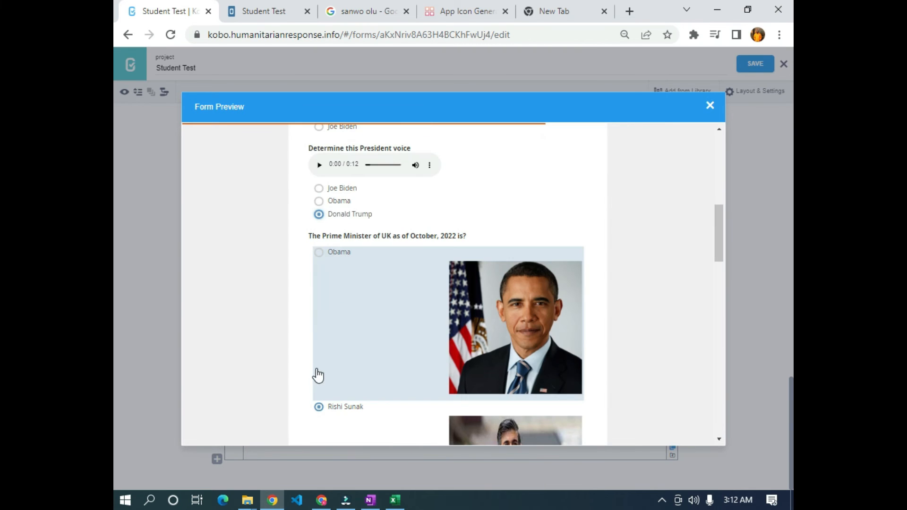
pyautogui.scroll(-10, 344, 325)
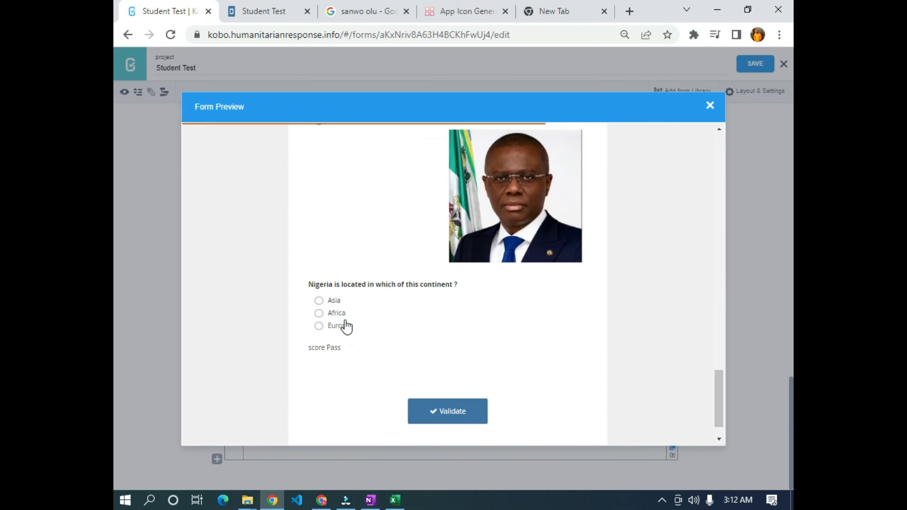
pyautogui.scroll(10, 338, 361)
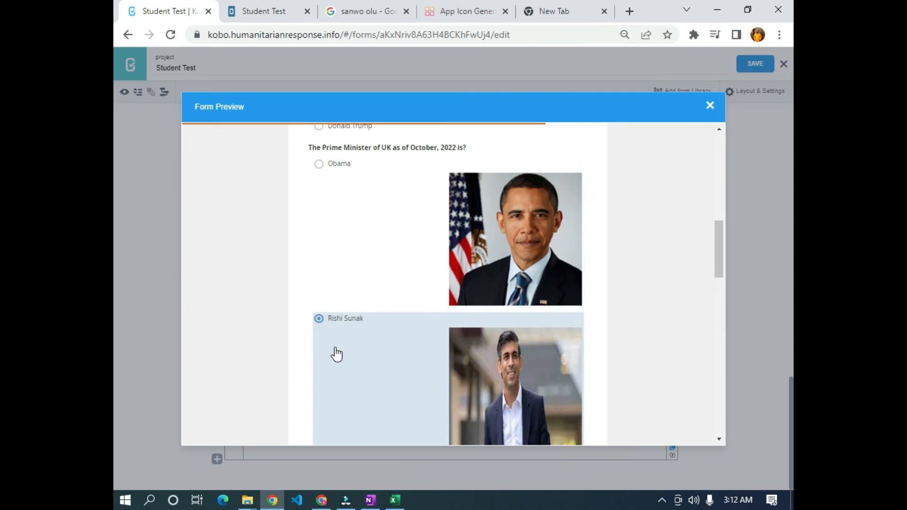
pyautogui.scroll(3, 337, 354)
pyautogui.click(328, 257)
pyautogui.scroll(-8, 478, 345)
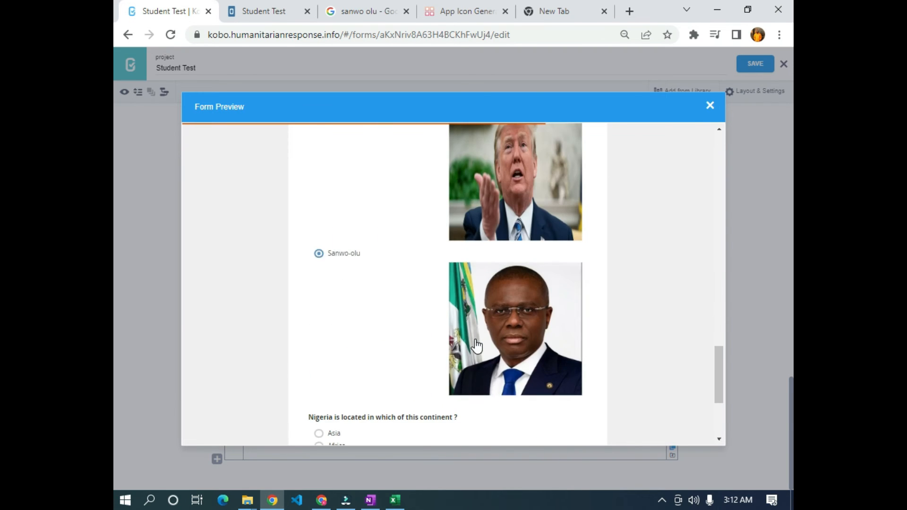
pyautogui.scroll(-4, 302, 347)
pyautogui.scroll(11, 301, 348)
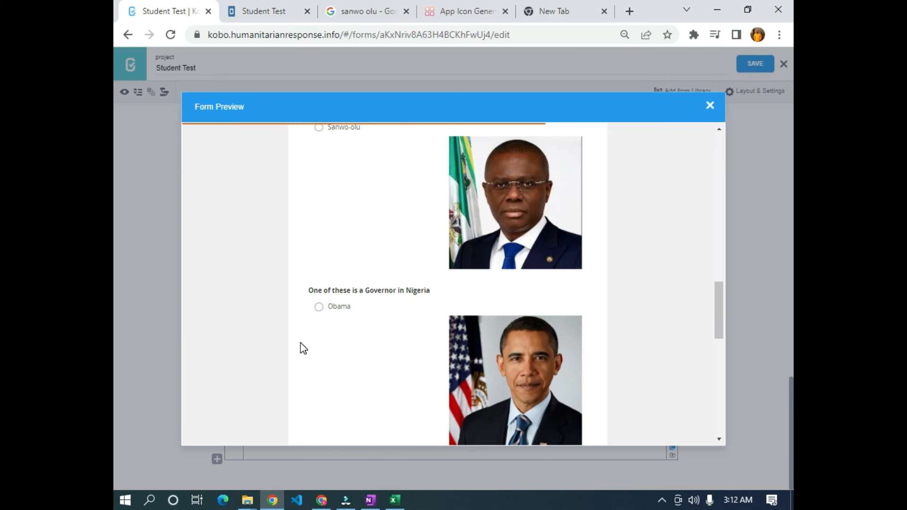
pyautogui.scroll(12, 303, 348)
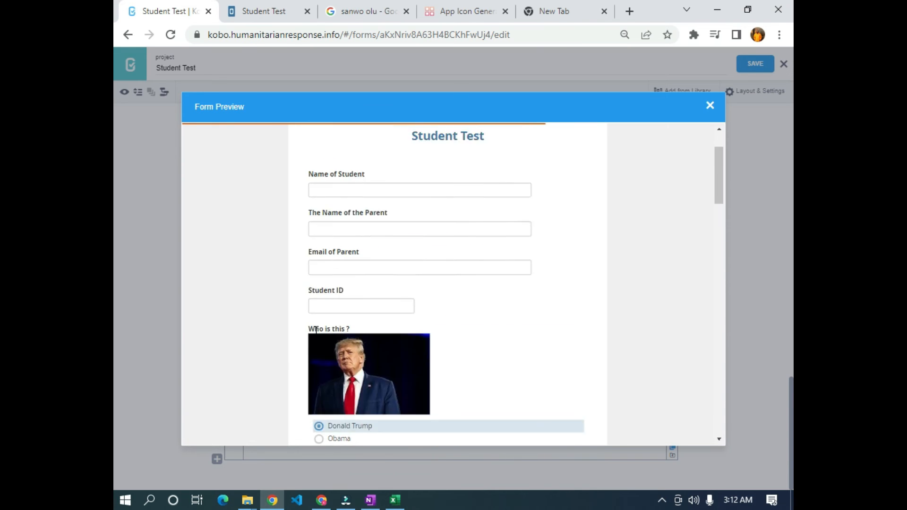
pyautogui.scroll(-5, 314, 331)
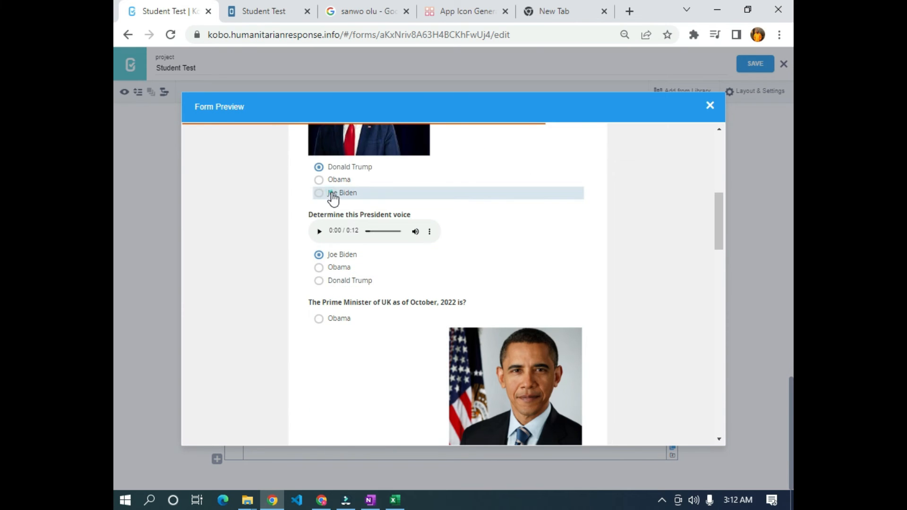
pyautogui.scroll(-10, 361, 368)
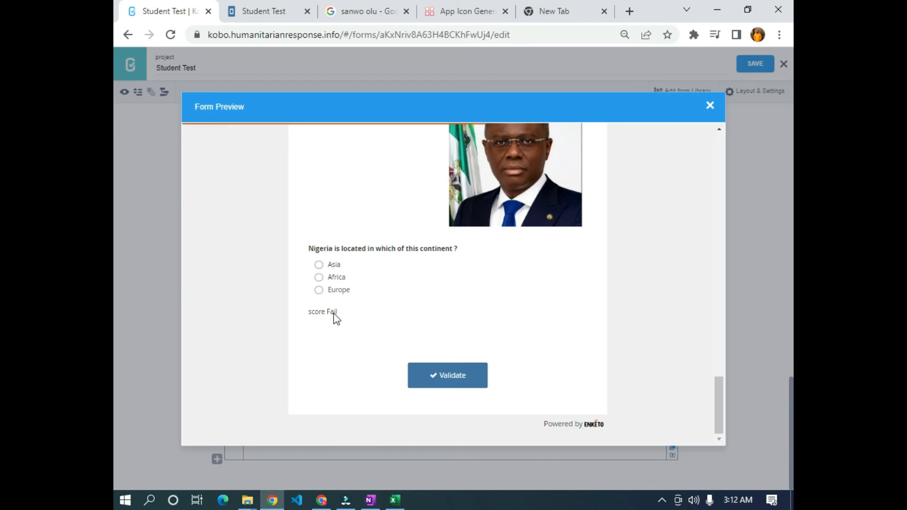
pyautogui.scroll(7, 325, 327)
pyautogui.scroll(-4, 321, 338)
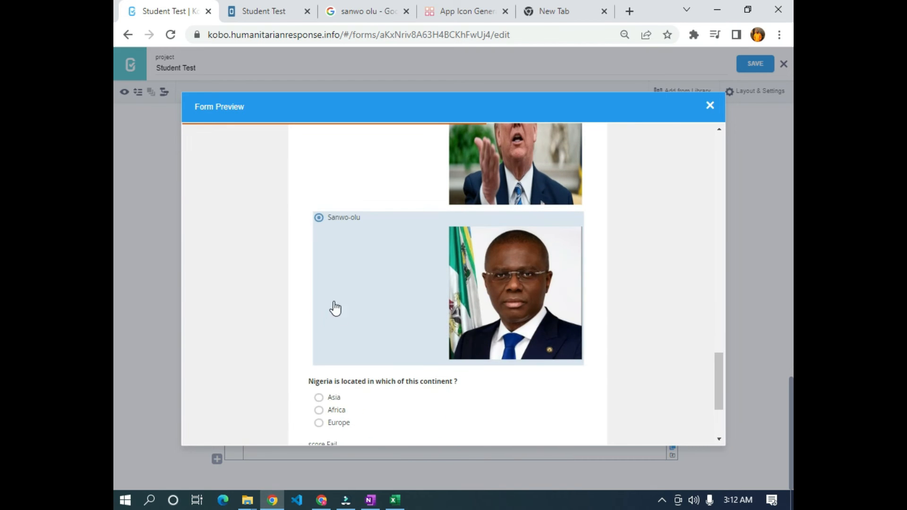
pyautogui.scroll(3, 371, 331)
pyautogui.scroll(13, 486, 390)
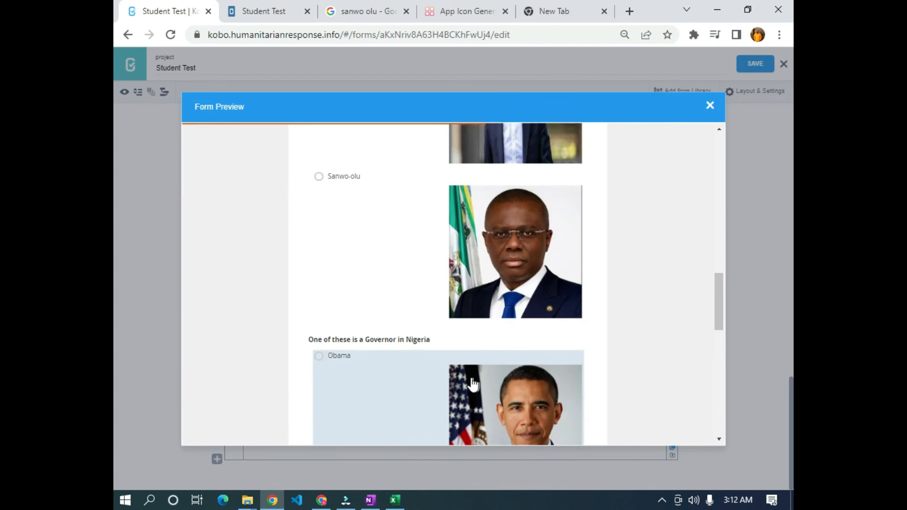
pyautogui.scroll(6, 440, 356)
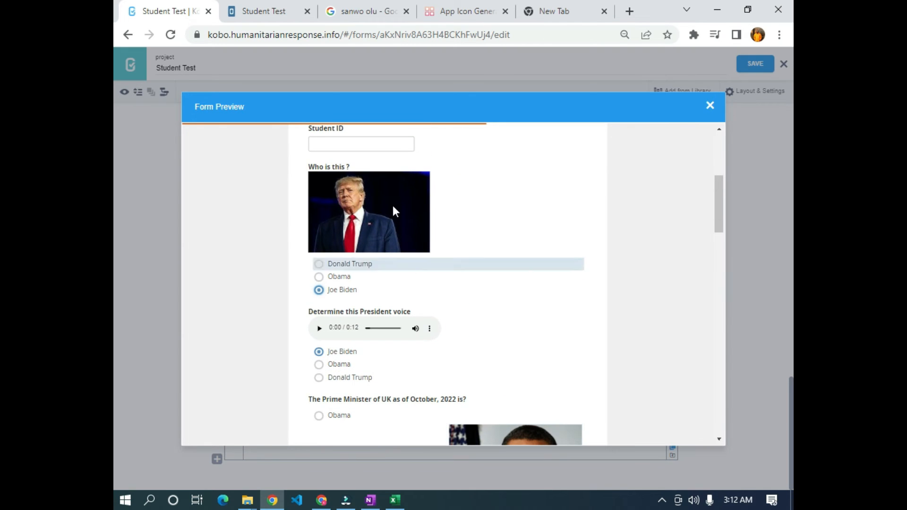
pyautogui.click(332, 264)
pyautogui.scroll(-10, 607, 318)
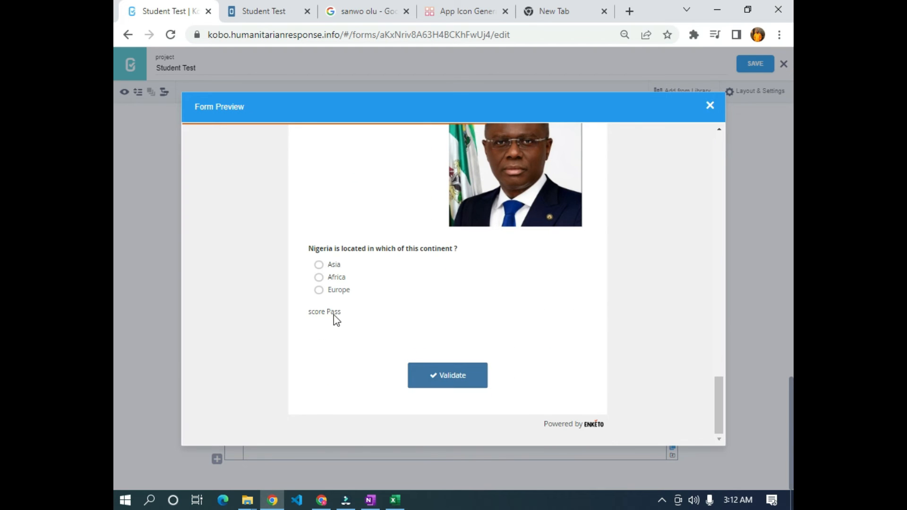
pyautogui.scroll(10, 337, 320)
pyautogui.scroll(-5, 339, 322)
pyautogui.scroll(8, 352, 317)
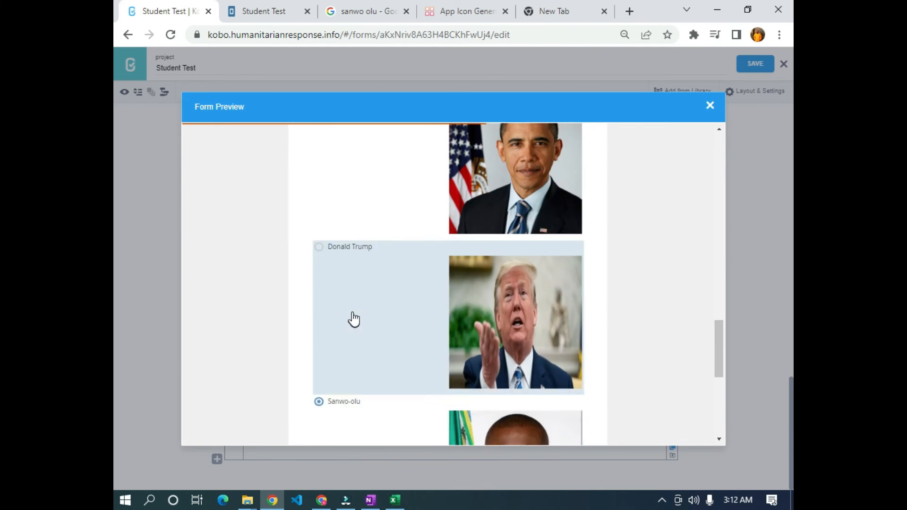
pyautogui.scroll(10, 351, 318)
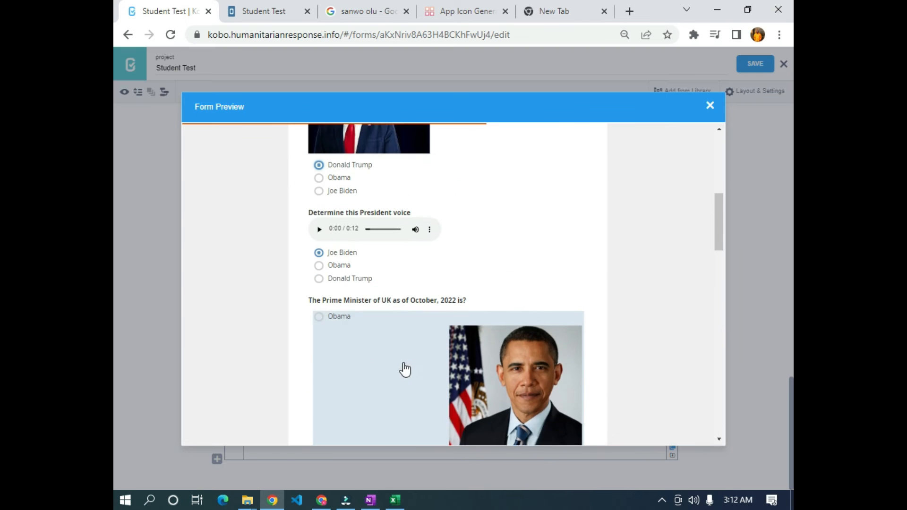
pyautogui.scroll(4, 359, 308)
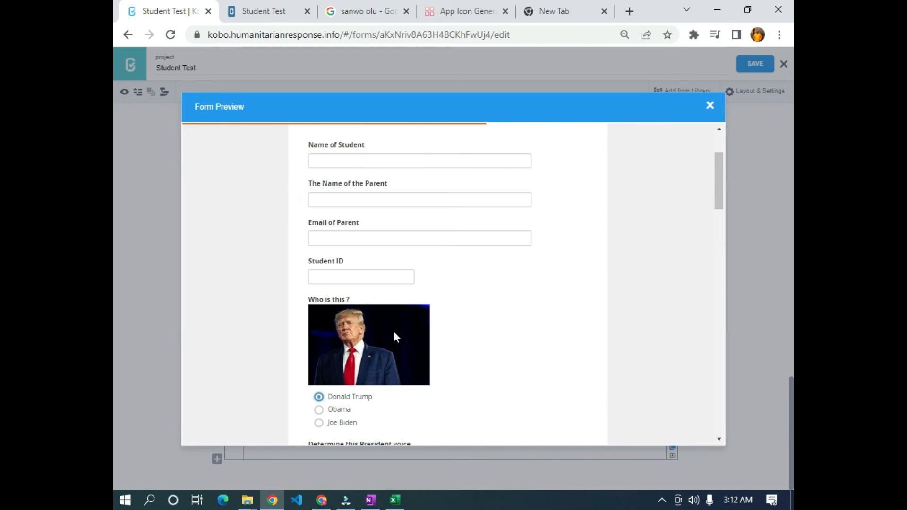
pyautogui.scroll(-4, 392, 333)
pyautogui.click(710, 106)
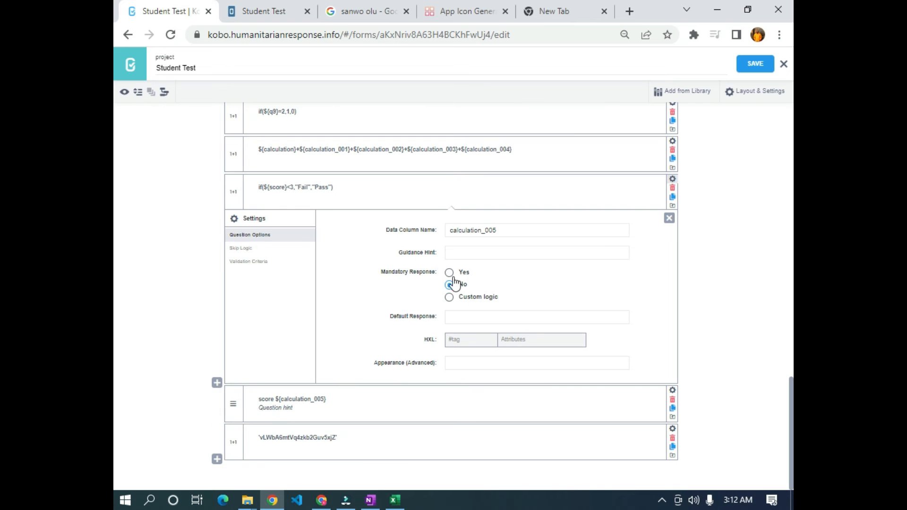
# - Collapse the settings panel of the if(${score}<3,"Fail","Pass") calculation
pyautogui.click(669, 218)
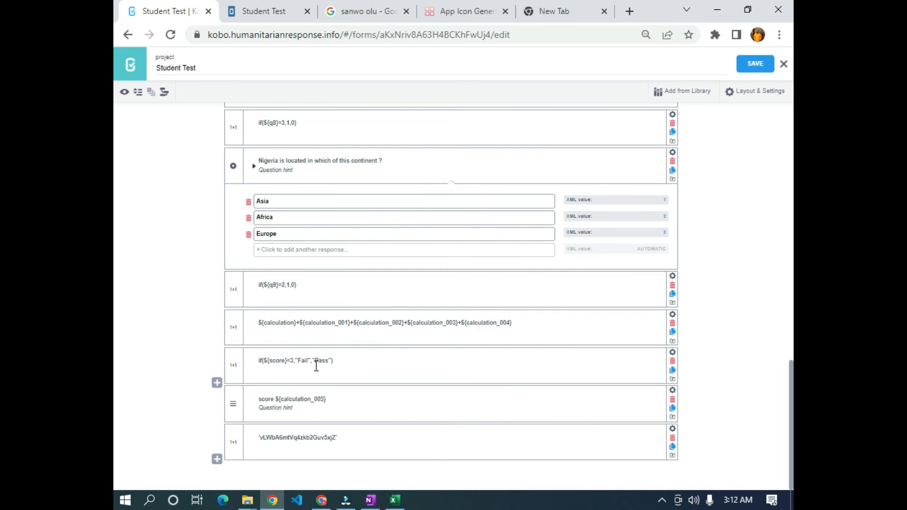
pyautogui.hotkey('alt', 'Tab')
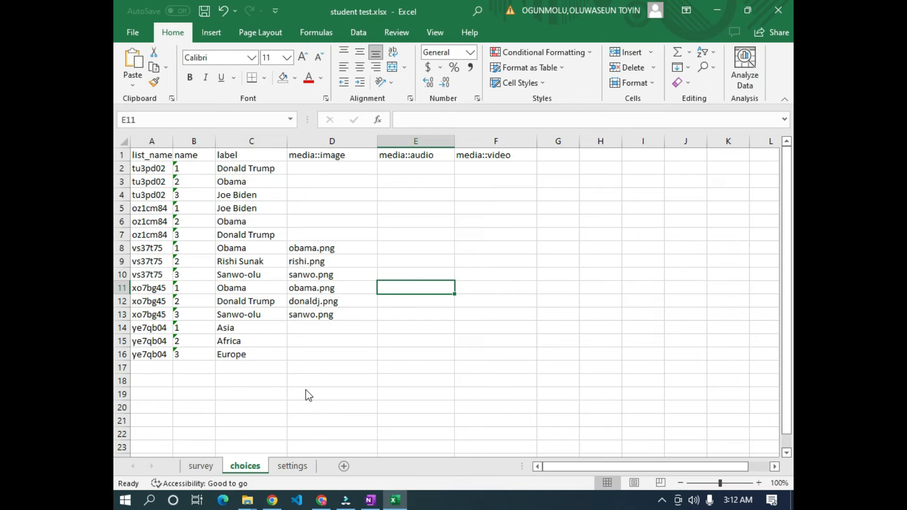
pyautogui.hotkey('alt', 'Tab')
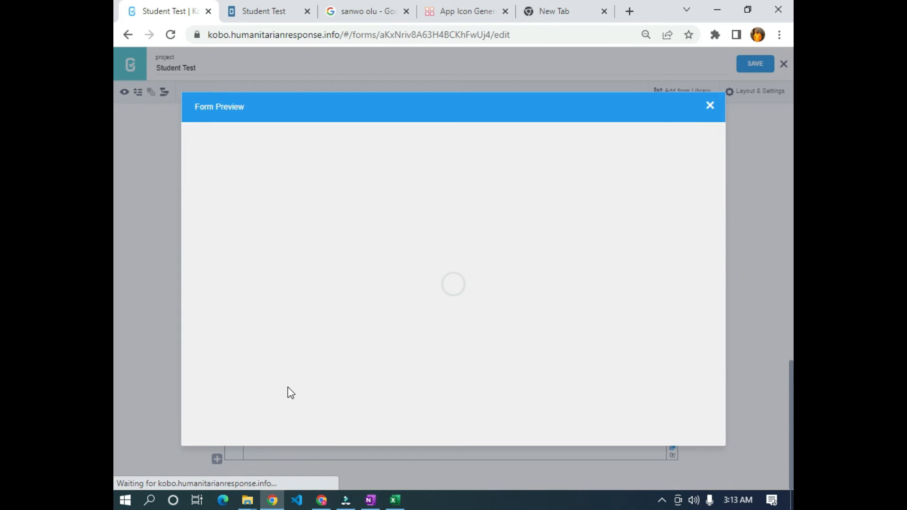
pyautogui.scroll(-15, 291, 393)
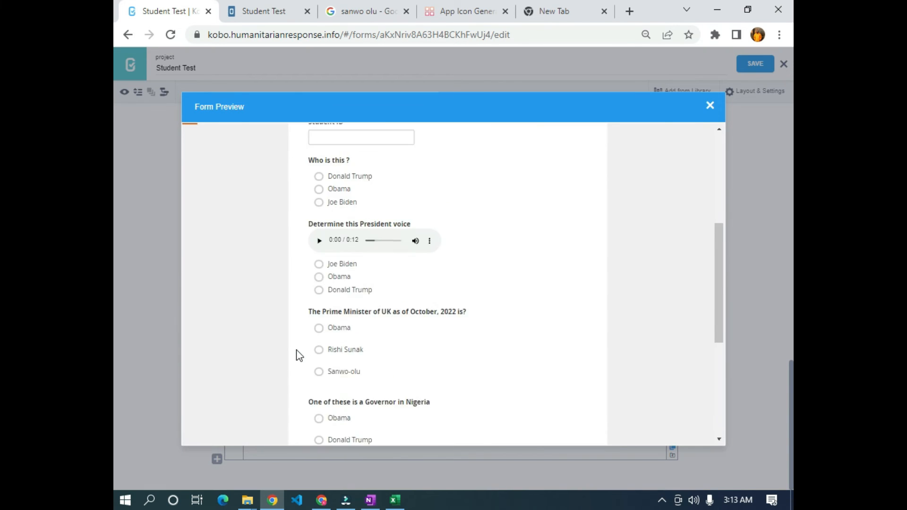
pyautogui.scroll(-5, 319, 354)
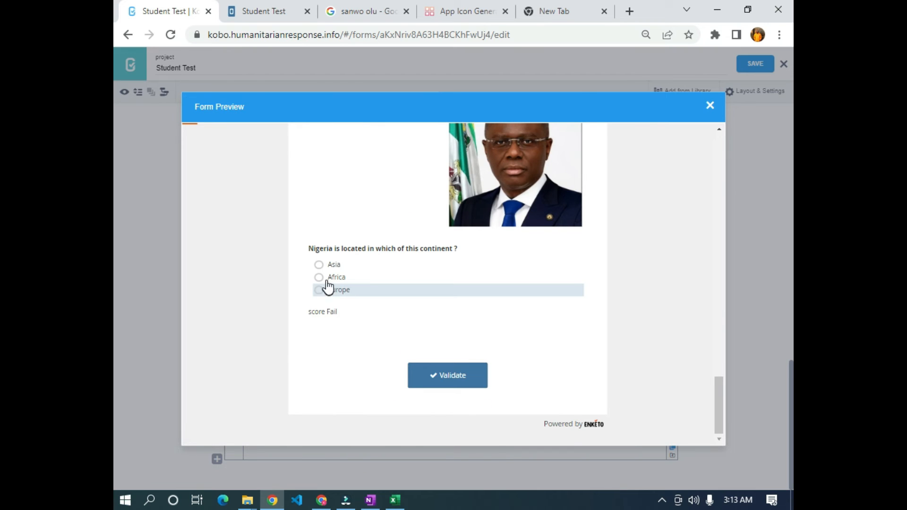
pyautogui.click(334, 295)
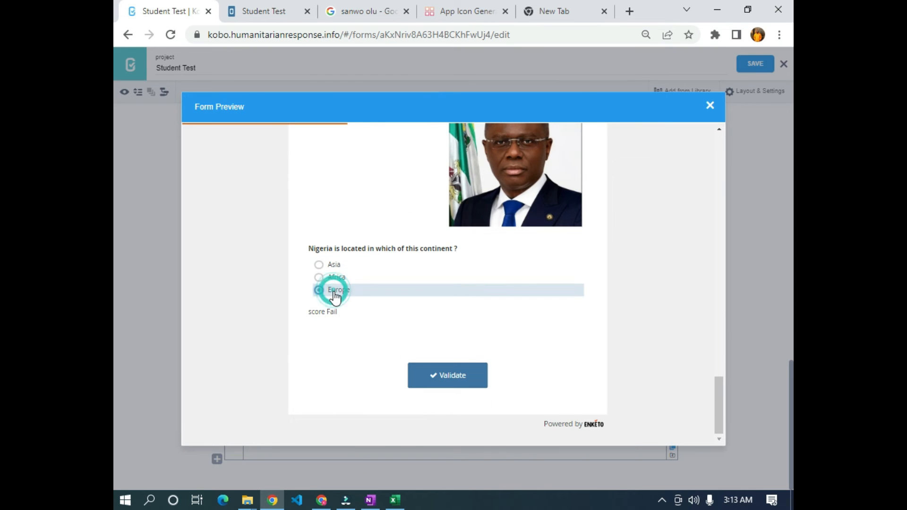
pyautogui.click(335, 278)
pyautogui.scroll(3, 335, 298)
pyautogui.scroll(-6, 334, 298)
pyautogui.scroll(4, 336, 303)
pyautogui.click(348, 381)
pyautogui.scroll(-5, 344, 379)
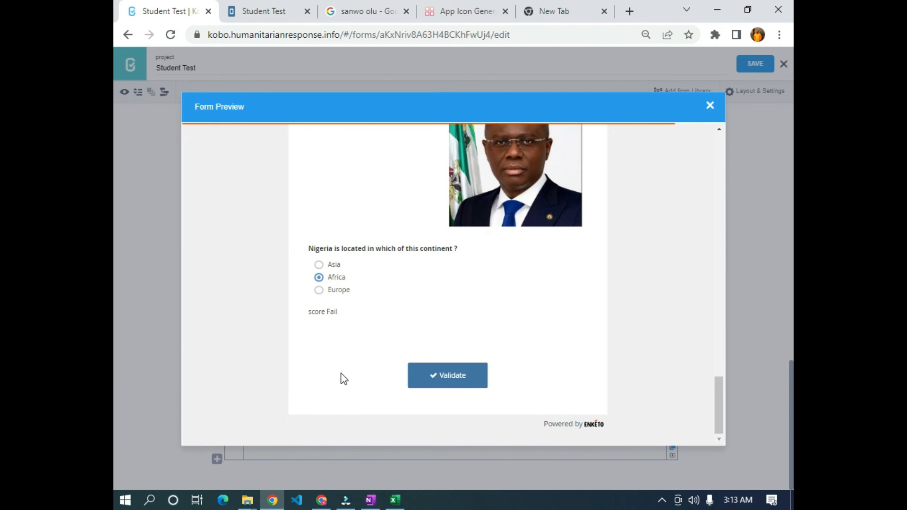
pyautogui.scroll(10, 336, 326)
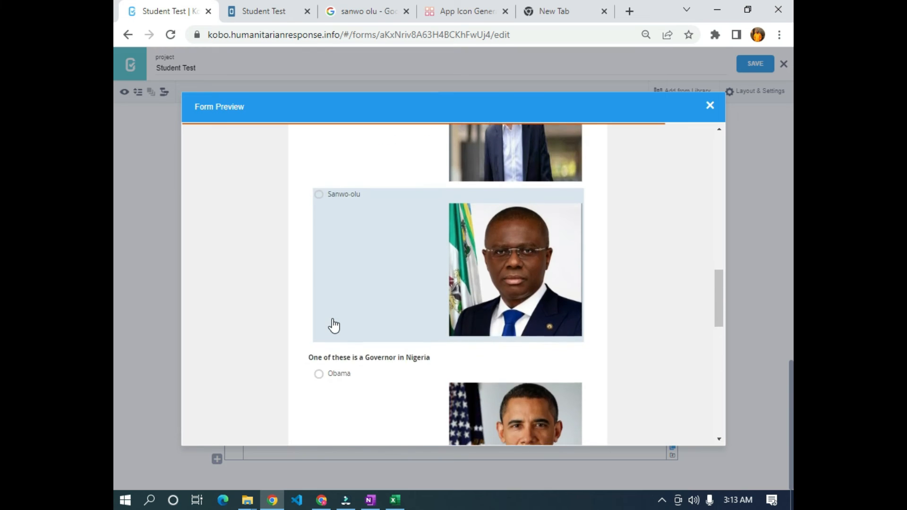
pyautogui.scroll(5, 333, 322)
pyautogui.scroll(-2, 340, 324)
pyautogui.click(344, 323)
pyautogui.scroll(-5, 339, 320)
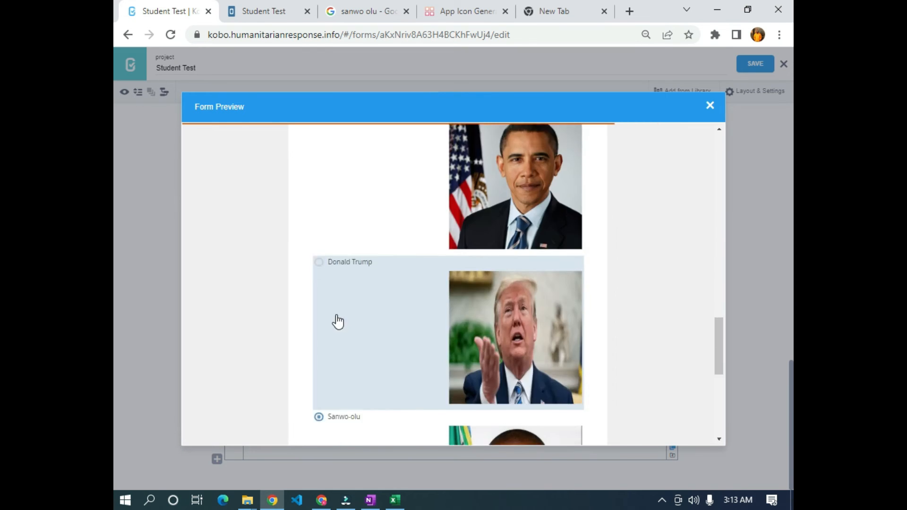
pyautogui.scroll(12, 333, 322)
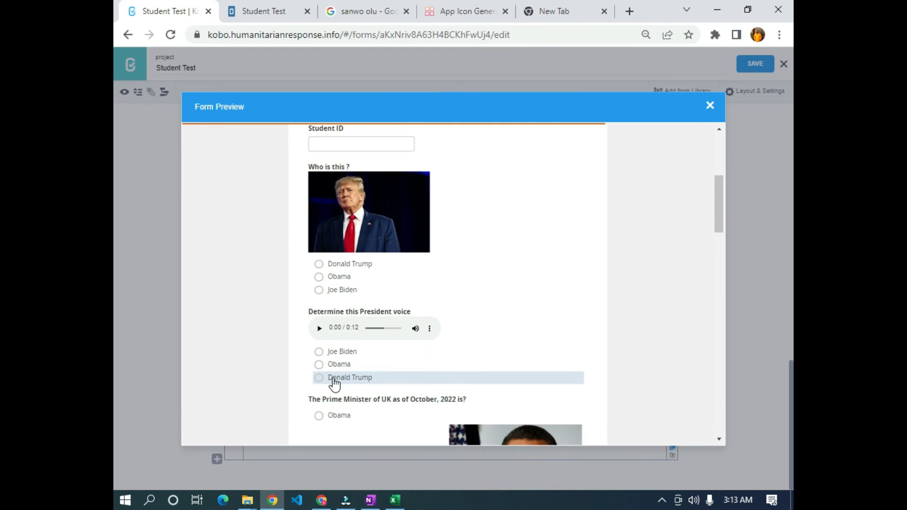
pyautogui.click(330, 366)
pyautogui.scroll(1, 331, 369)
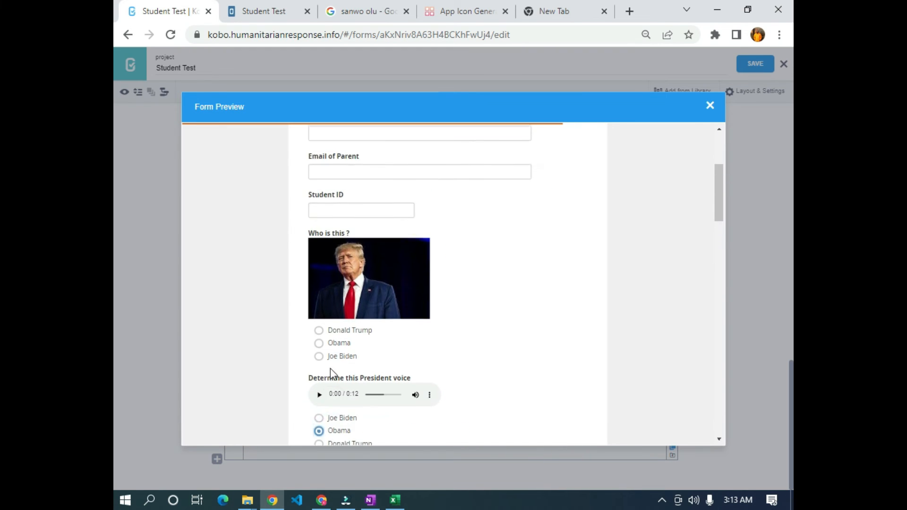
pyautogui.scroll(-13, 331, 369)
pyautogui.scroll(-2, 329, 372)
pyautogui.scroll(15, 326, 371)
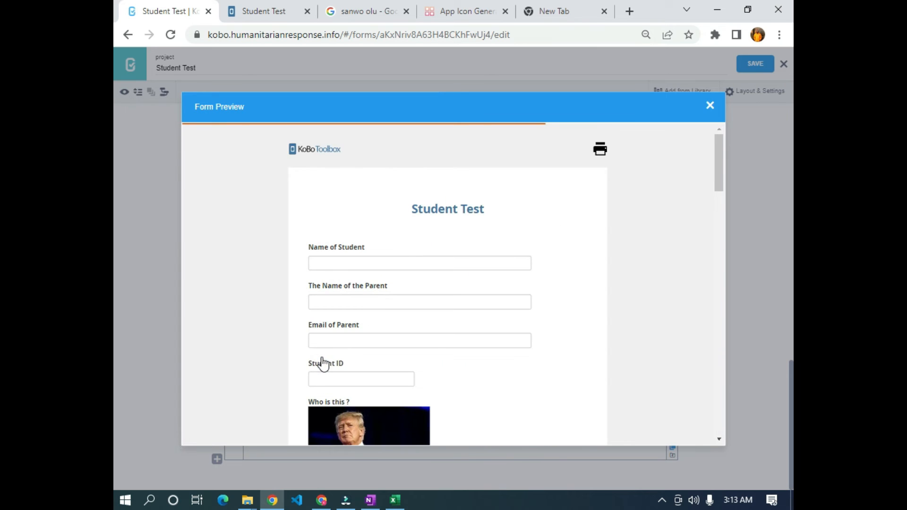
pyautogui.scroll(-3, 314, 388)
pyautogui.click(335, 367)
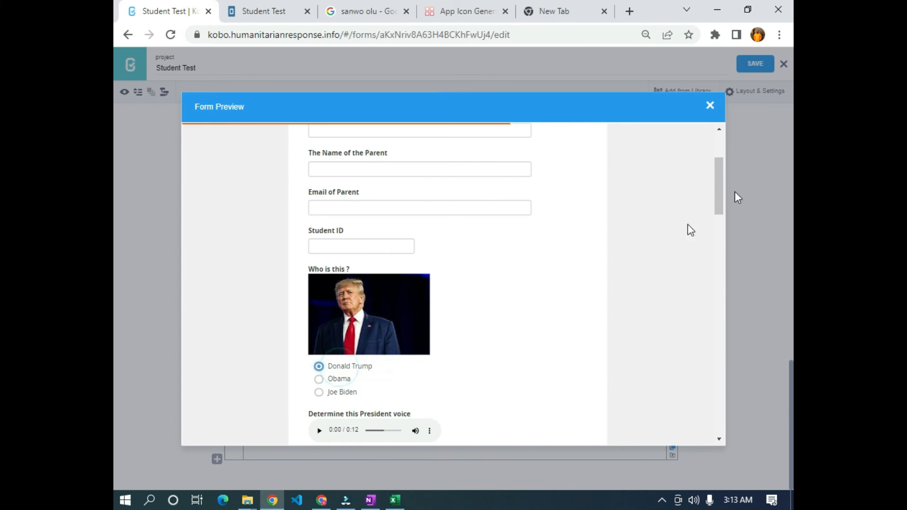
pyautogui.click(709, 108)
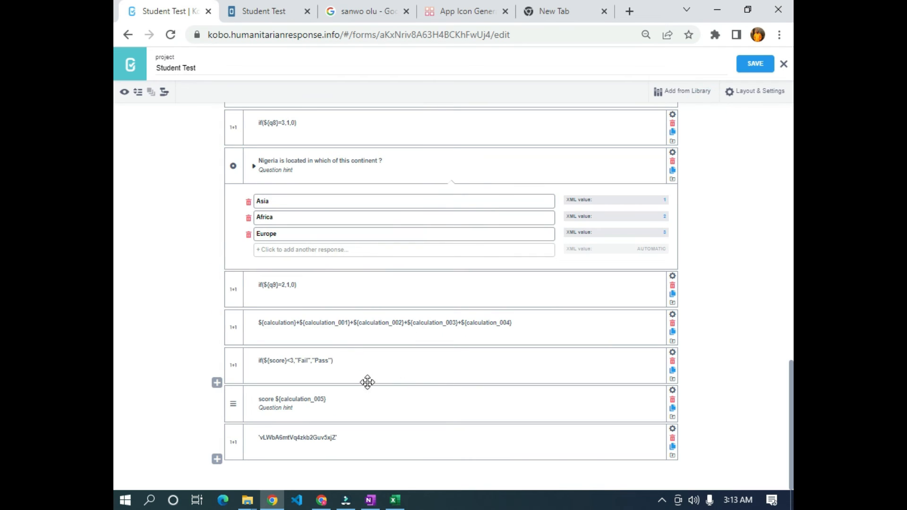
# - Save the form, tick the first OneNote to-do item with black ink, and return to Chrome
pyautogui.click(756, 64)
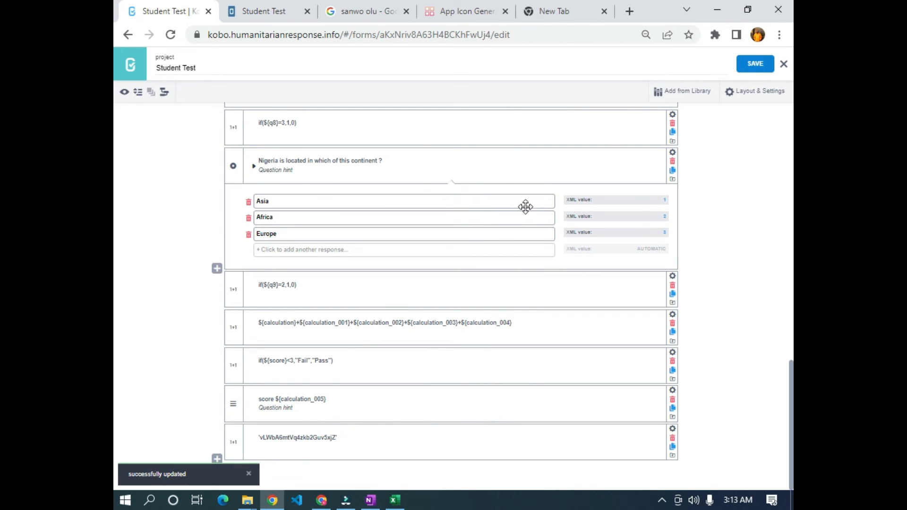
pyautogui.click(370, 500)
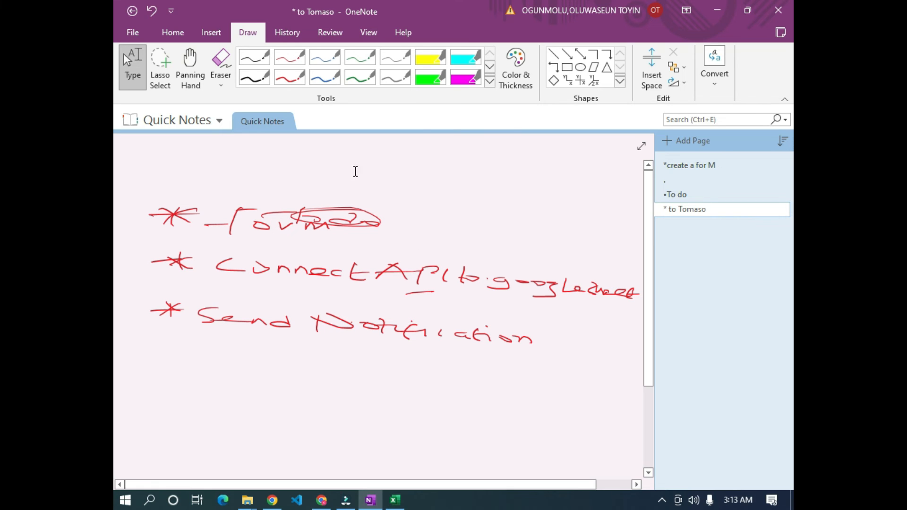
pyautogui.click(250, 83)
pyautogui.moveTo(415, 200)
pyautogui.mouseDown()
pyautogui.moveTo(424, 241)
pyautogui.moveTo(537, 197)
pyautogui.mouseUp()
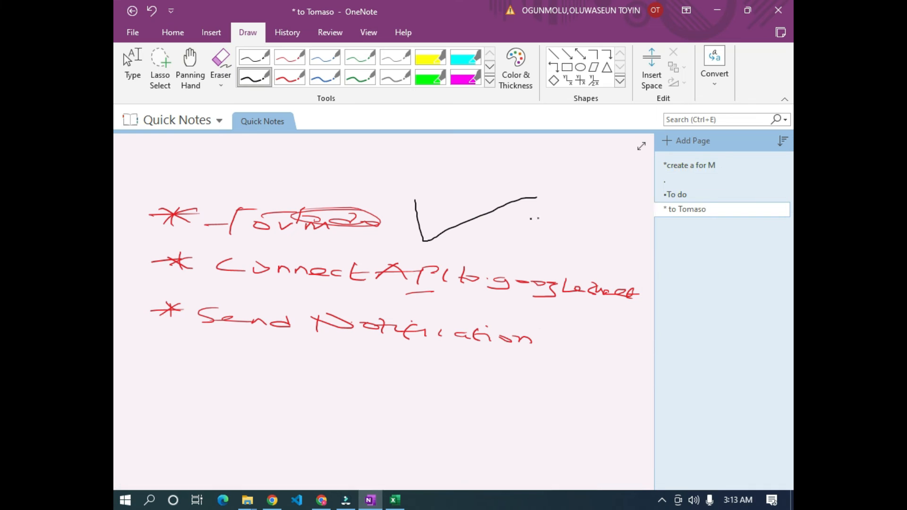
pyautogui.click(717, 12)
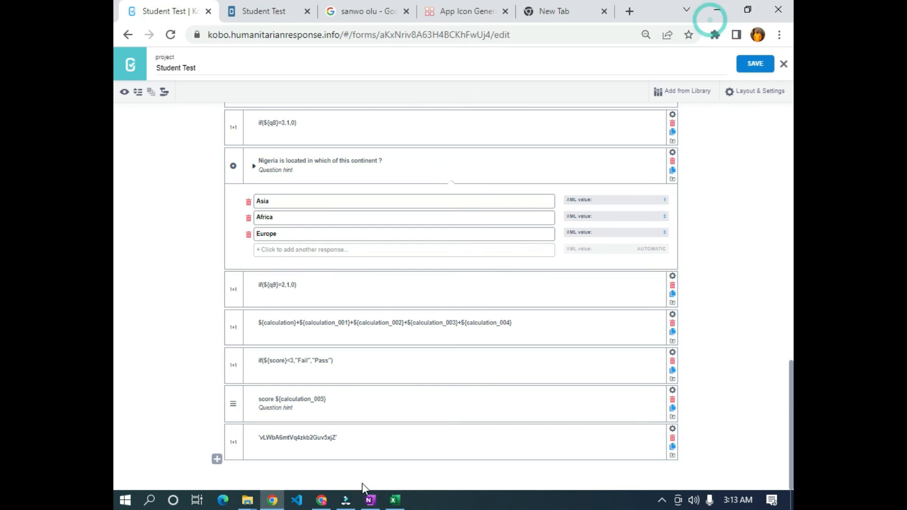
# - Delete the score note question, save the form, and close the editor to the project page
pyautogui.scroll(5, 415, 413)
pyautogui.click(756, 63)
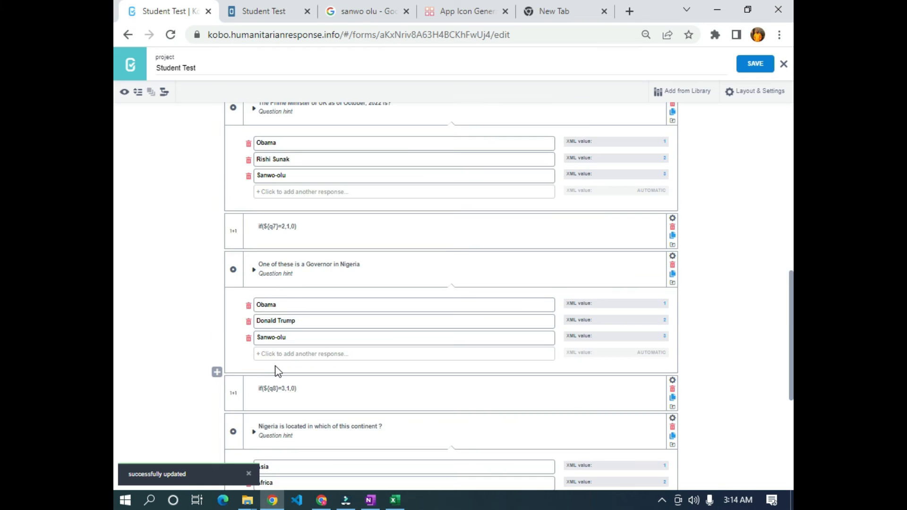
pyautogui.scroll(-5, 277, 371)
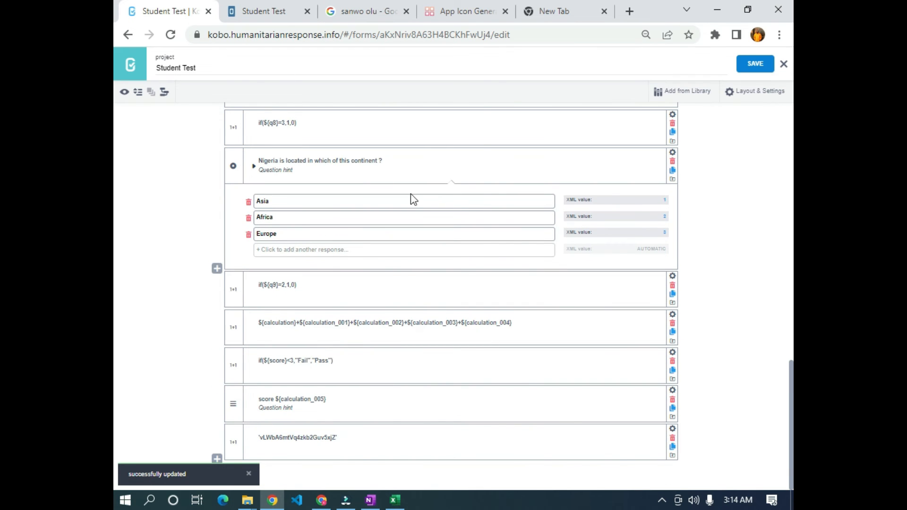
pyautogui.click(673, 399)
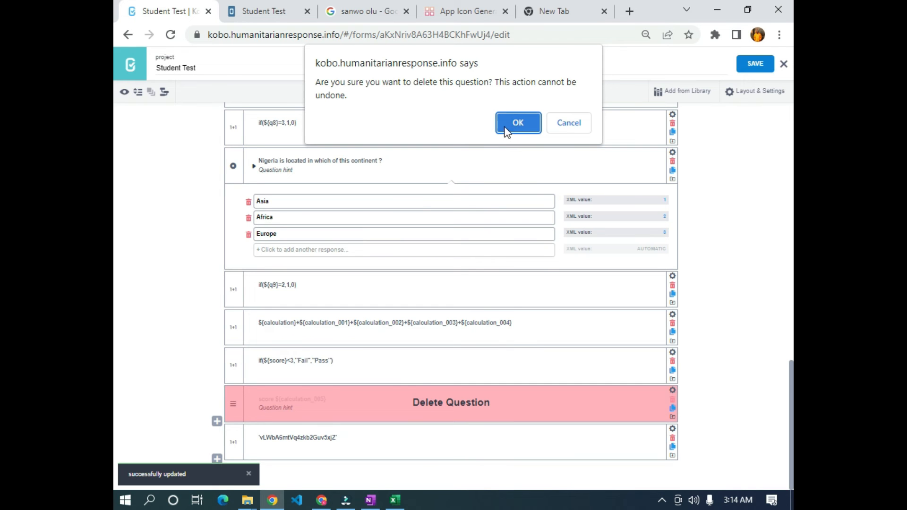
pyautogui.click(518, 124)
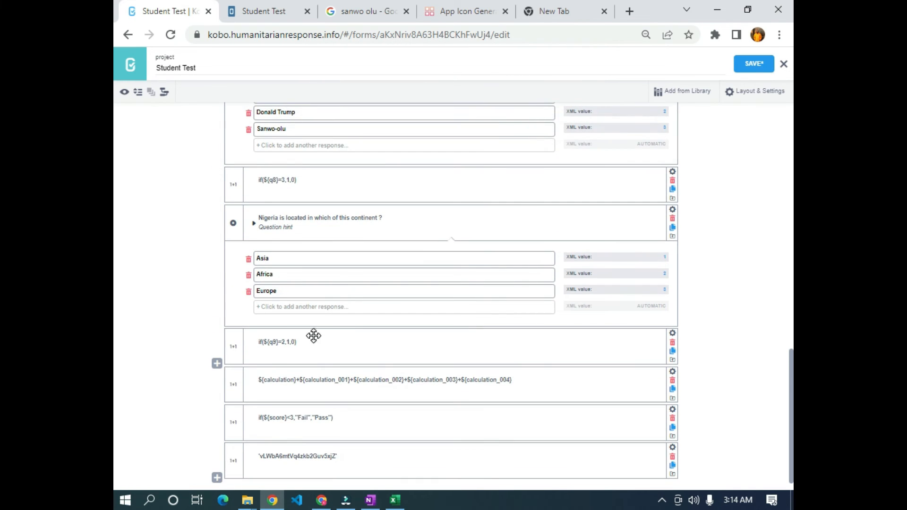
pyautogui.scroll(7, 253, 318)
pyautogui.scroll(-7, 238, 308)
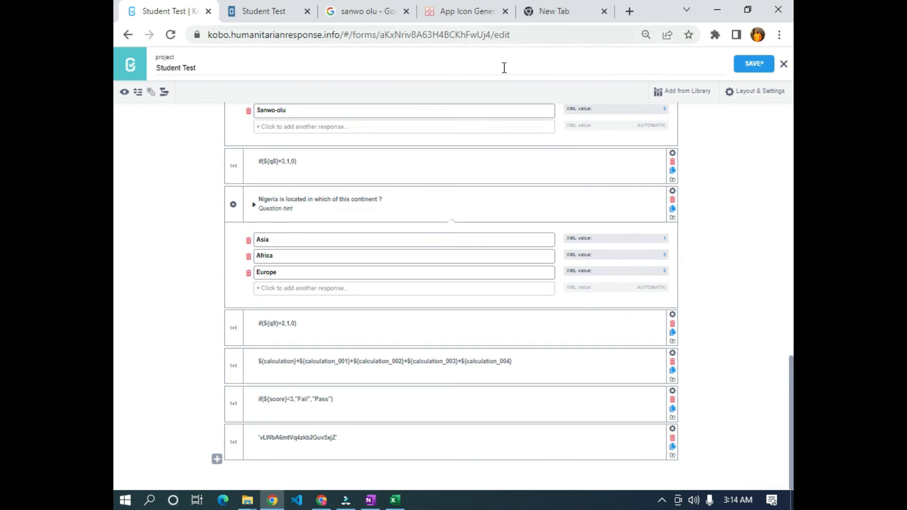
pyautogui.click(752, 65)
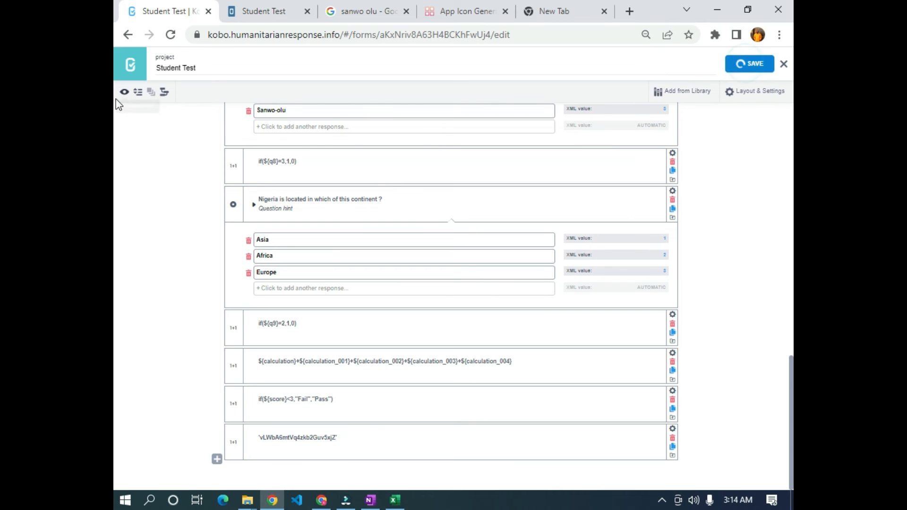
pyautogui.click(784, 65)
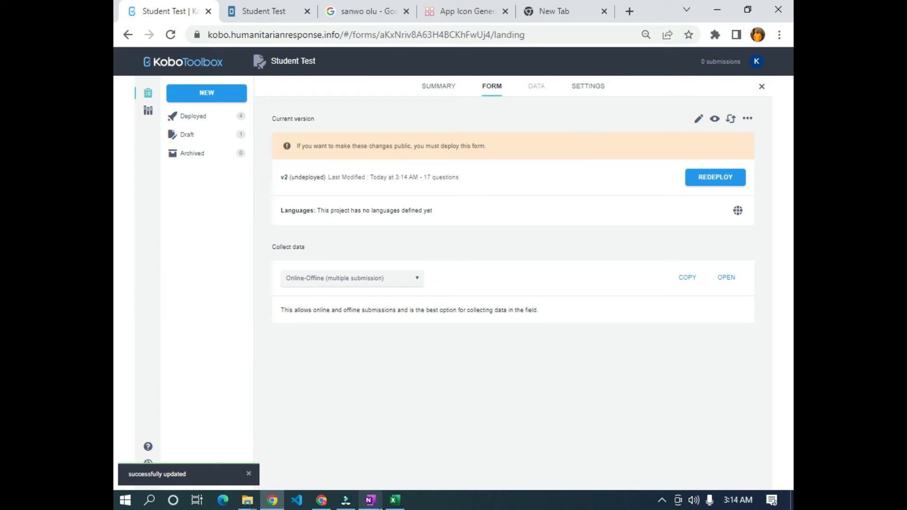
# - In Sharing settings, let anyone view the form and its submissions, then return to FORM
pyautogui.click(370, 500)
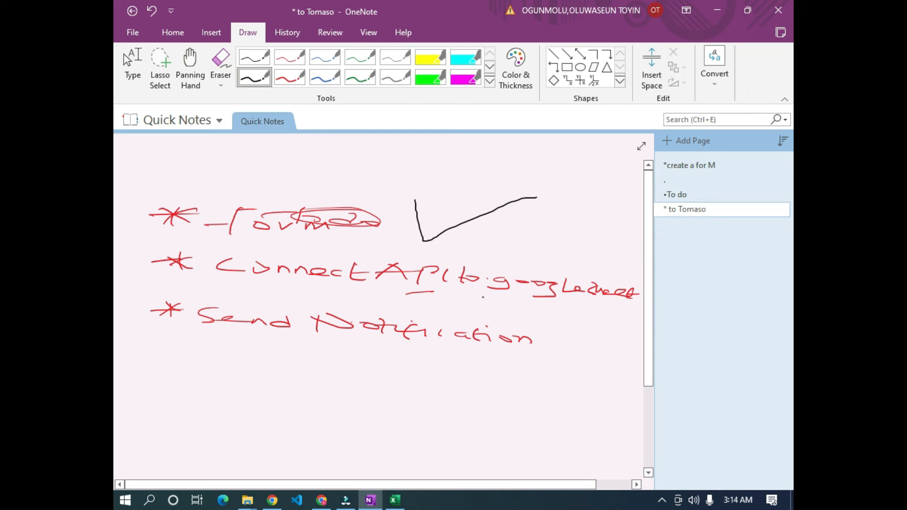
pyautogui.click(372, 502)
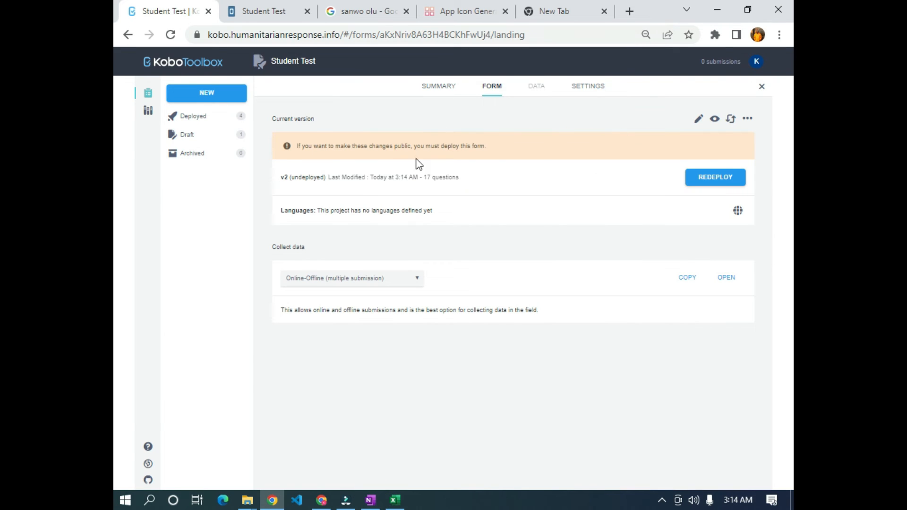
pyautogui.click(586, 91)
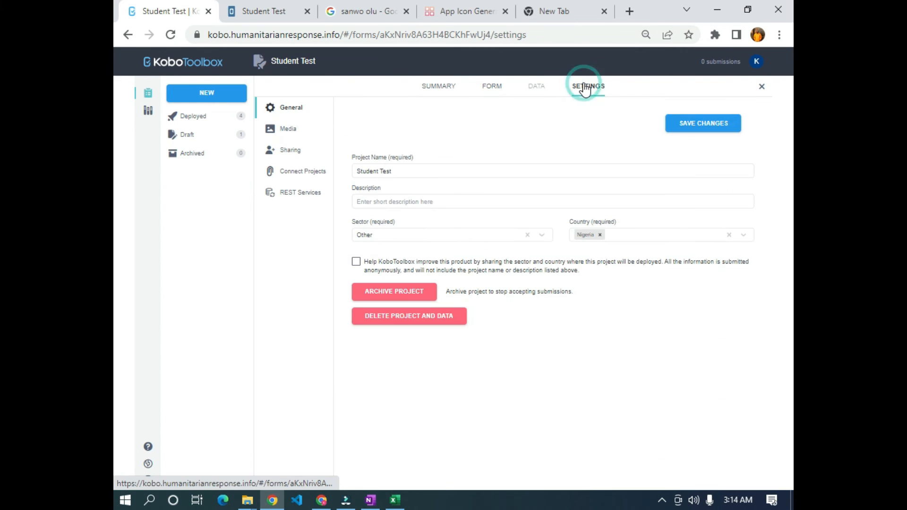
pyautogui.click(281, 150)
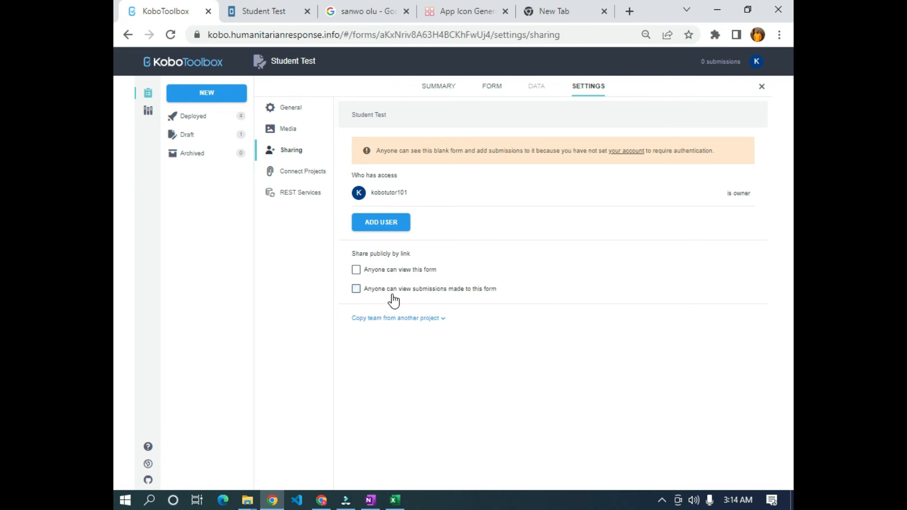
pyautogui.click(358, 273)
pyautogui.click(358, 273)
pyautogui.click(358, 271)
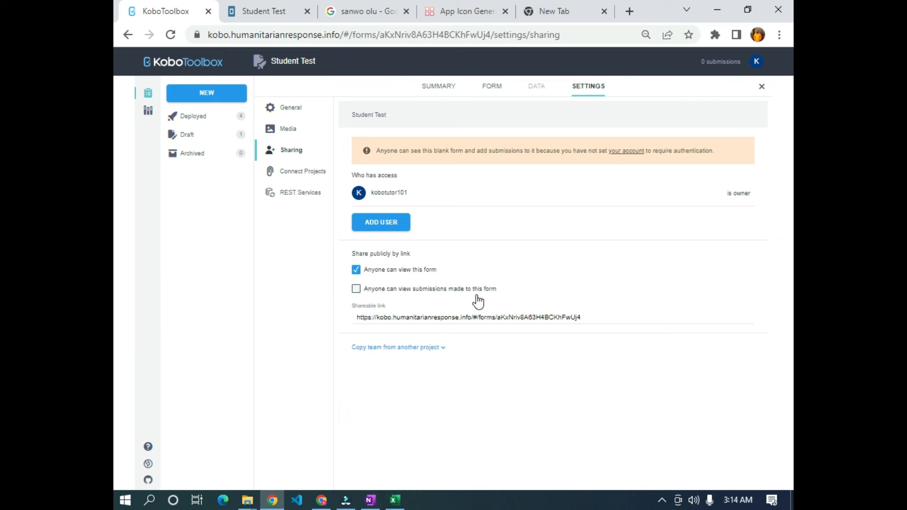
pyautogui.click(356, 289)
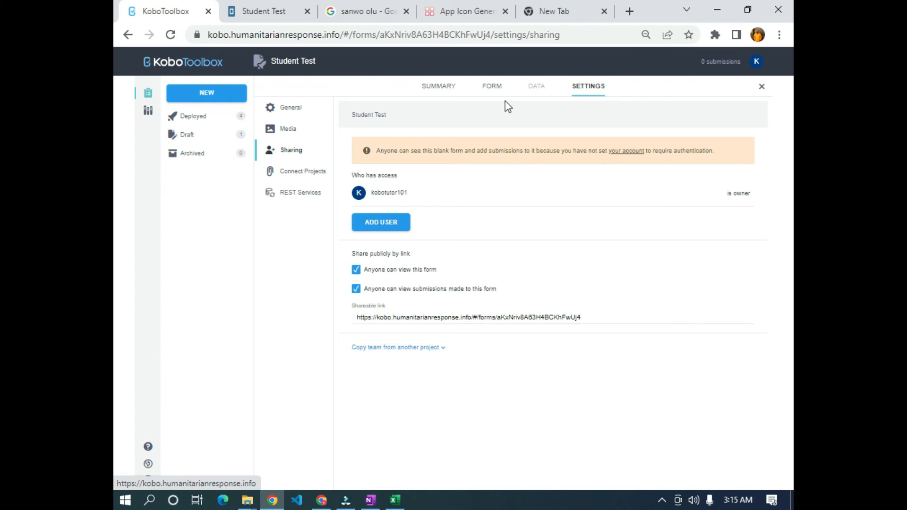
pyautogui.click(494, 88)
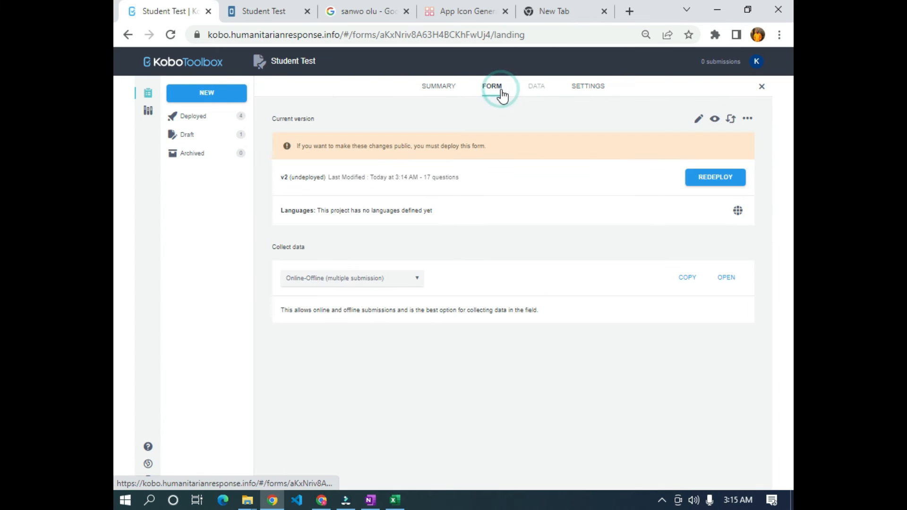
# - Redeploy Student Test as v2, overwriting the existing deployment, and open its Enketo web form
pyautogui.click(713, 180)
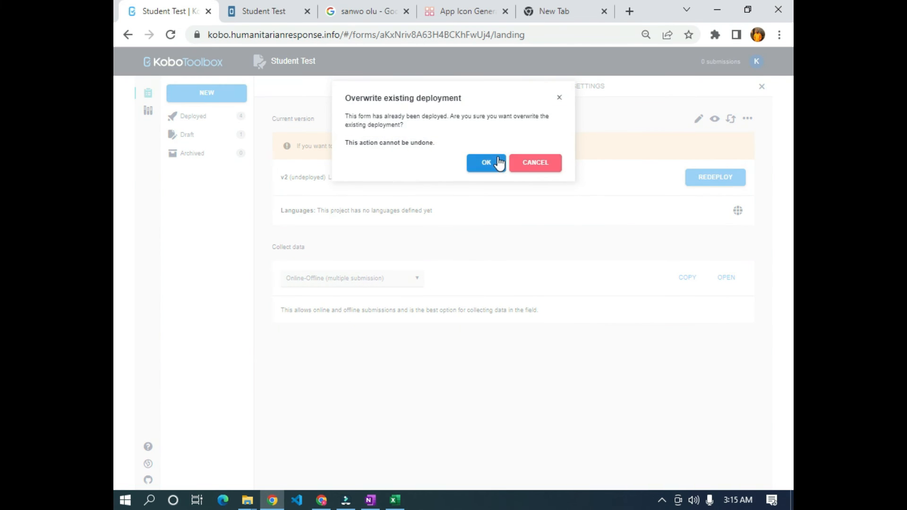
pyautogui.click(497, 160)
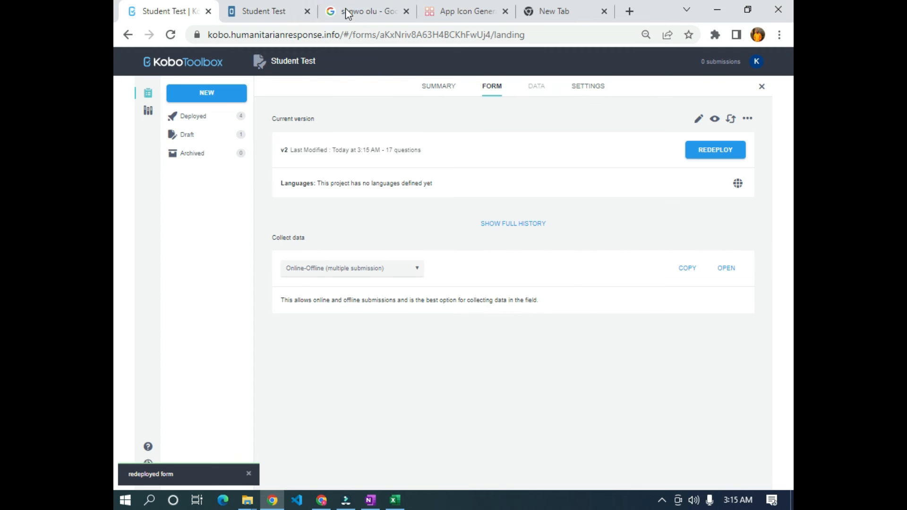
pyautogui.click(307, 11)
pyautogui.click(737, 268)
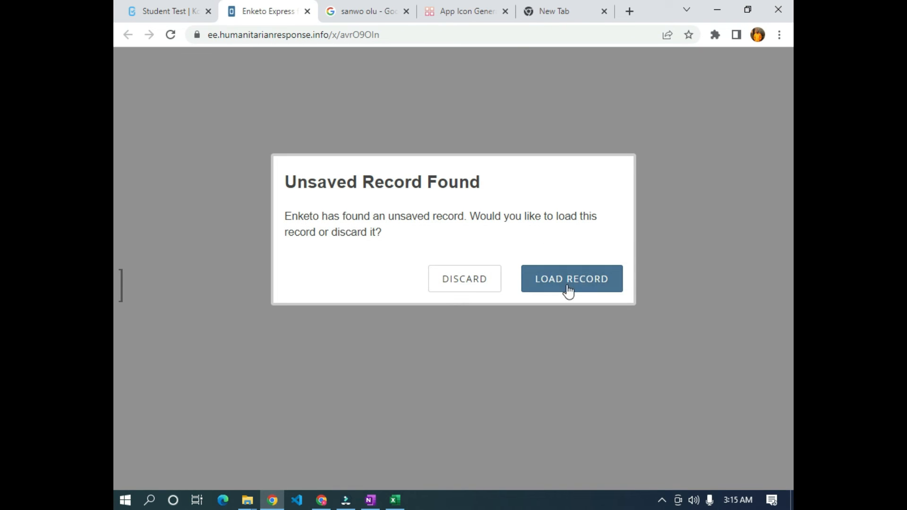
# - Discard the leftover unsaved record and reload the web form
pyautogui.click(457, 281)
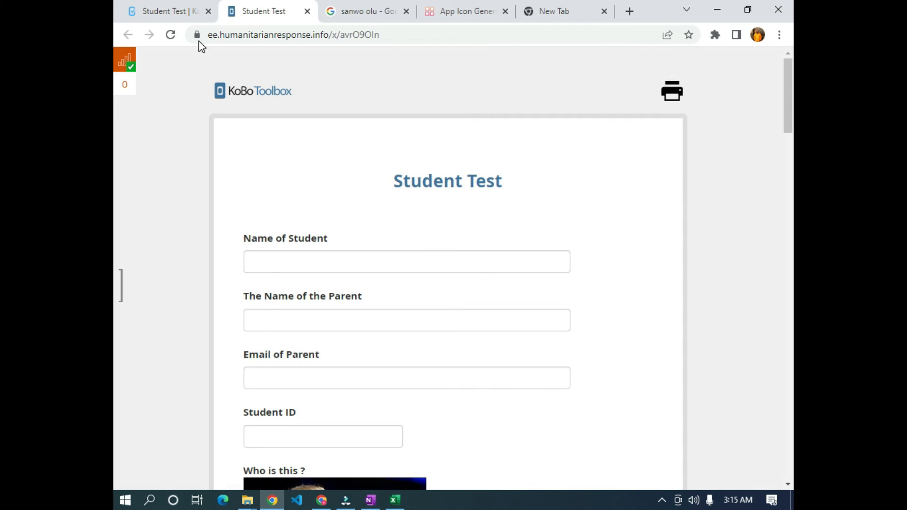
pyautogui.click(167, 35)
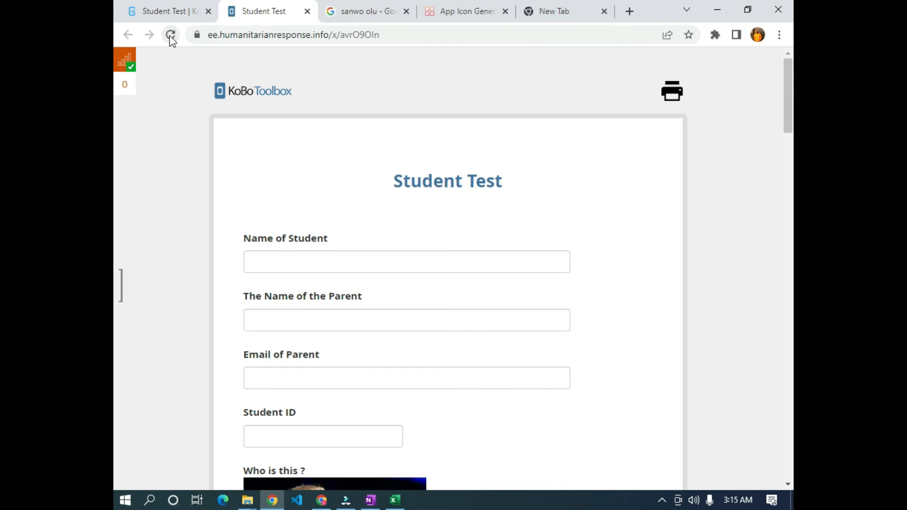
pyautogui.click(171, 38)
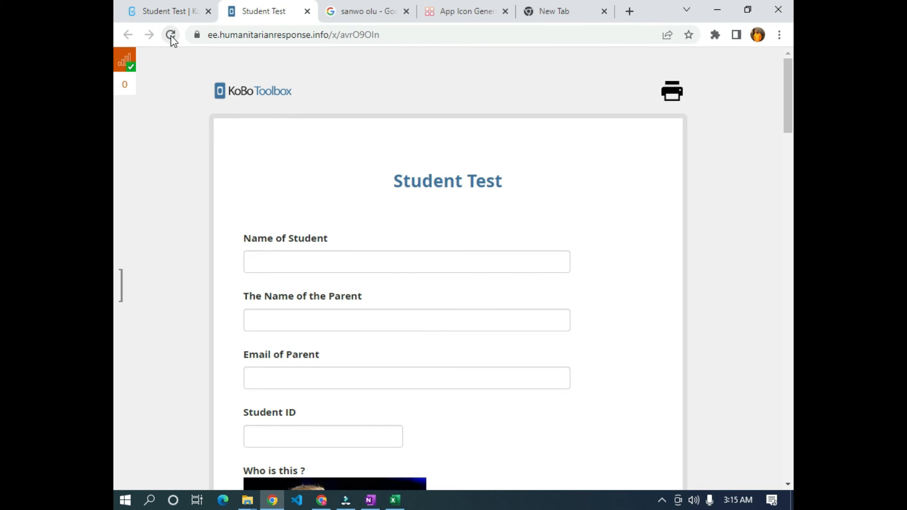
pyautogui.click(171, 36)
pyautogui.scroll(-20, 571, 138)
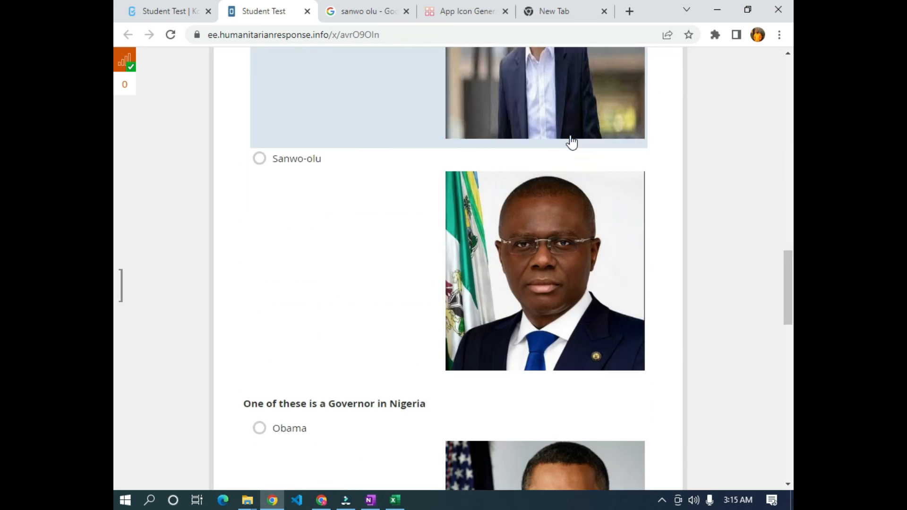
pyautogui.scroll(-5, 571, 137)
pyautogui.scroll(20, 548, 139)
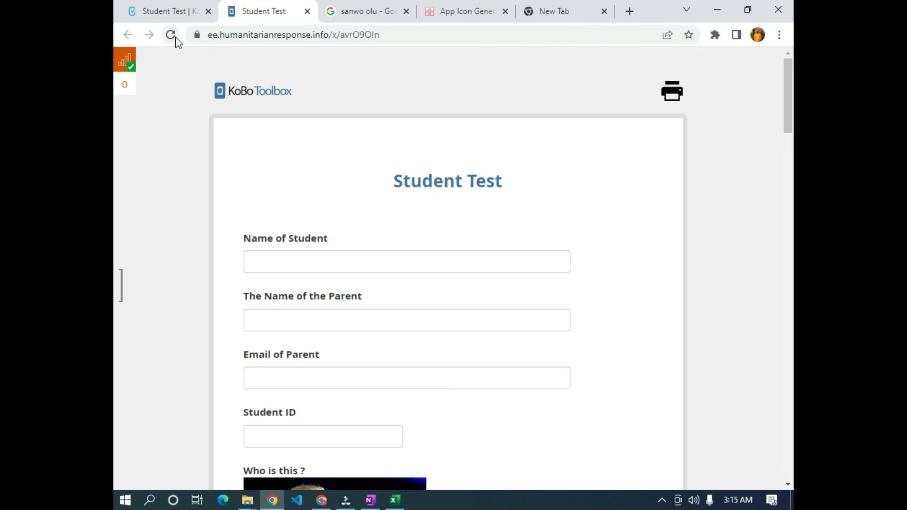
pyautogui.click(173, 35)
# - Reopen the form from the project page and reload it to a blank record
pyautogui.click(171, 12)
pyautogui.click(726, 268)
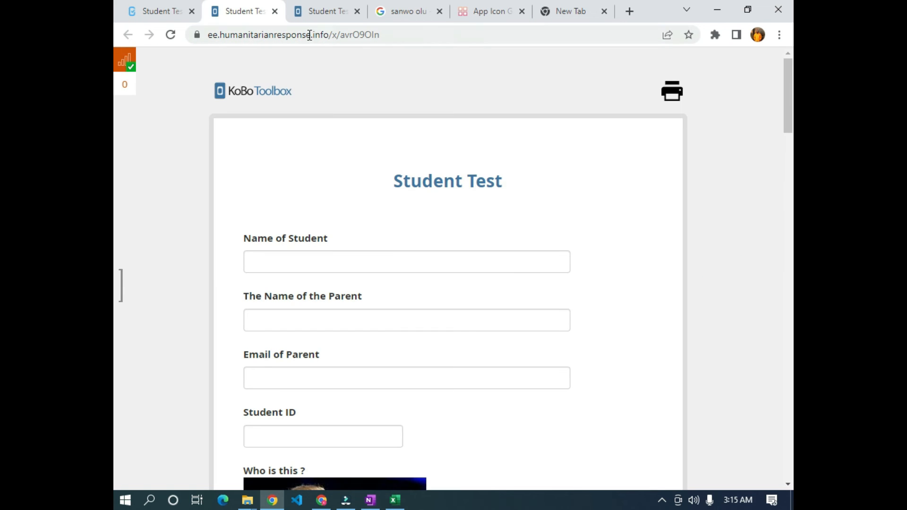
pyautogui.click(314, 13)
pyautogui.click(256, 11)
pyautogui.click(331, 11)
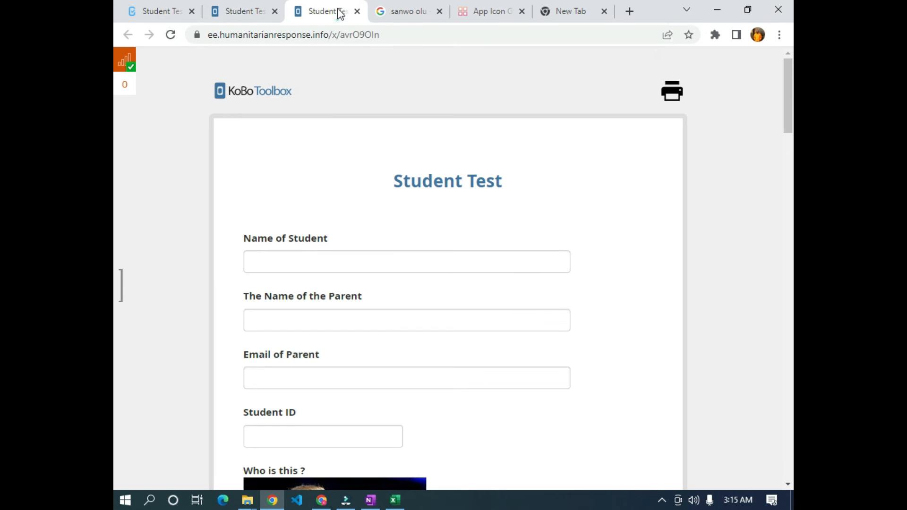
pyautogui.click(244, 11)
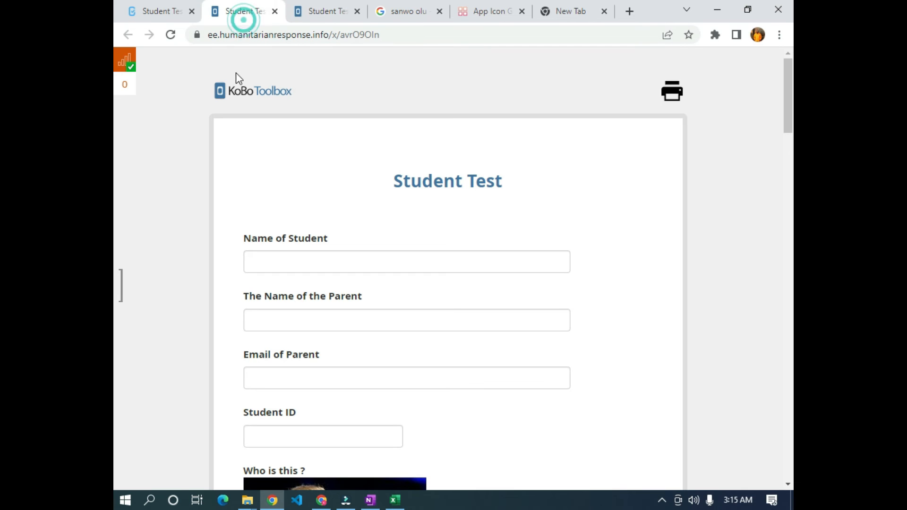
pyautogui.click(173, 34)
pyautogui.scroll(-15, 201, 140)
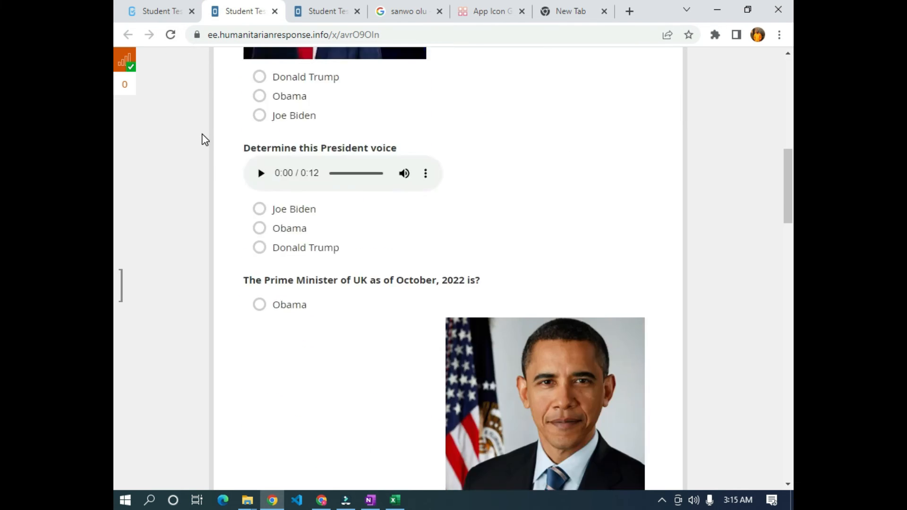
pyautogui.scroll(-10, 201, 136)
pyautogui.scroll(20, 255, 154)
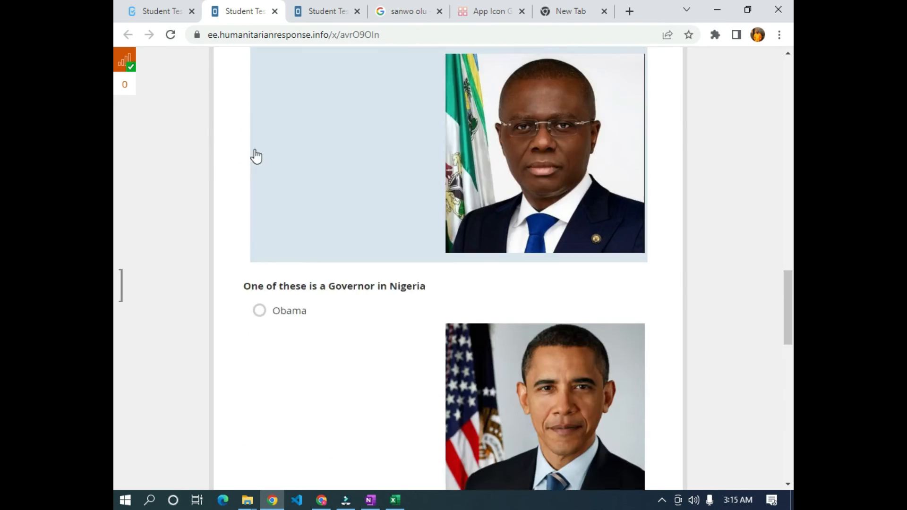
pyautogui.scroll(10, 260, 126)
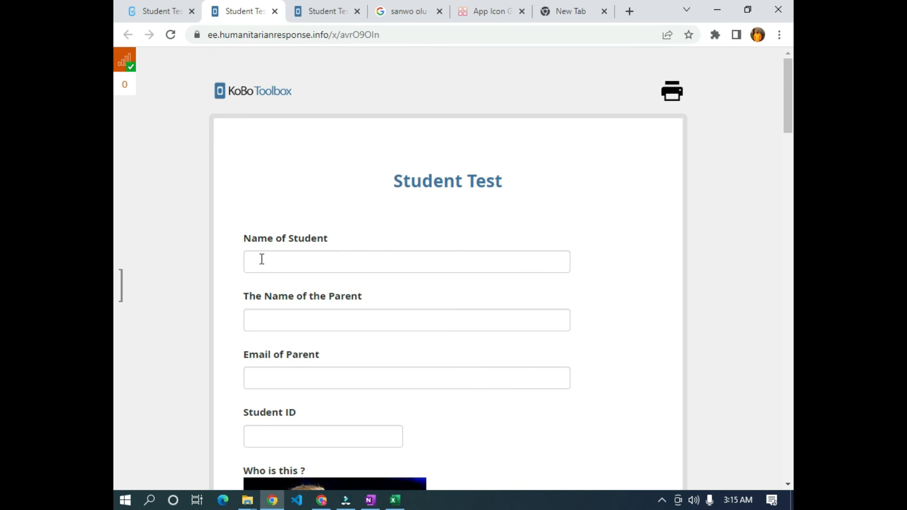
# - Enter the student's and parent's names, and autofill the parent's e-mail from a saved suggestion
pyautogui.click(310, 259)
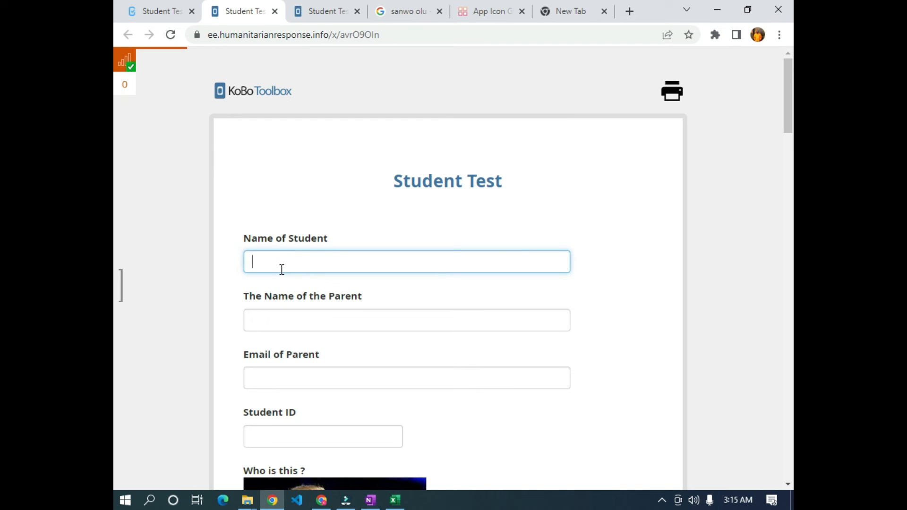
pyautogui.click(279, 325)
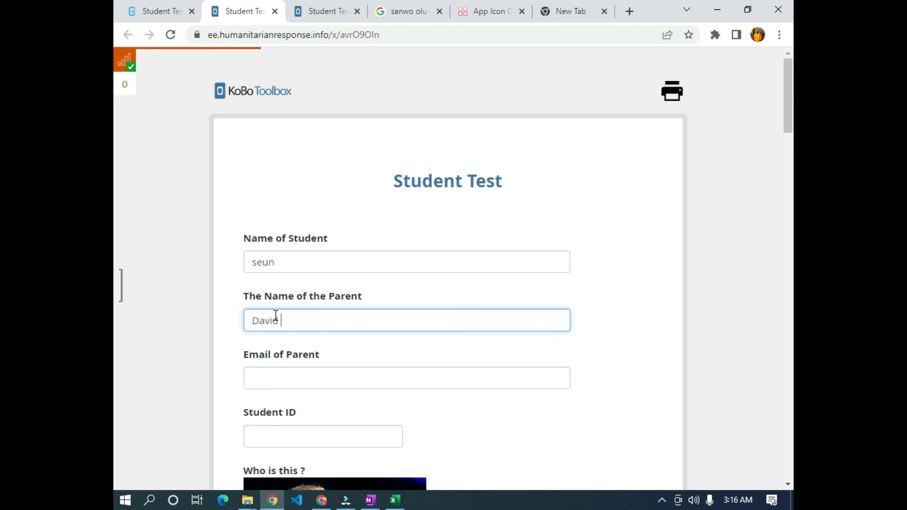
pyautogui.scroll(-3, 276, 315)
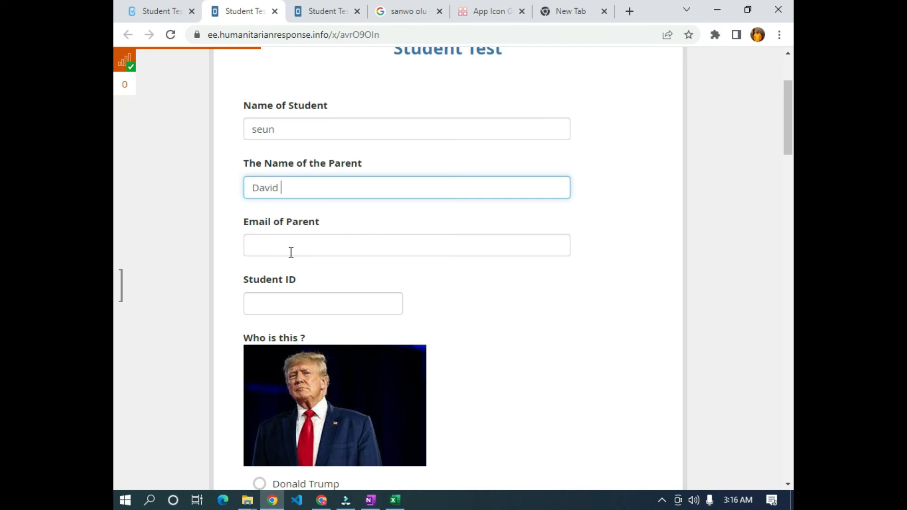
pyautogui.click(274, 254)
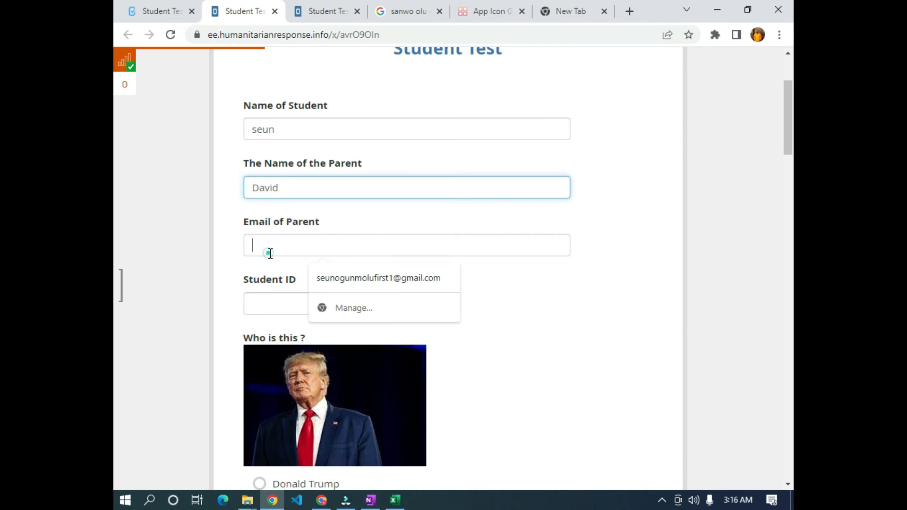
pyautogui.click(353, 278)
pyautogui.moveTo(428, 245); pyautogui.dragTo(223, 276)
pyautogui.click(322, 500)
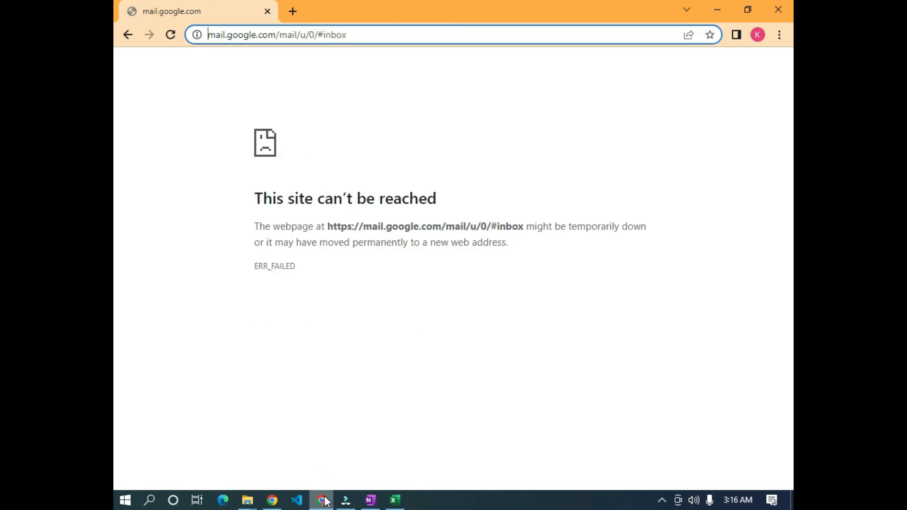
pyautogui.click(293, 12)
pyautogui.click(161, 12)
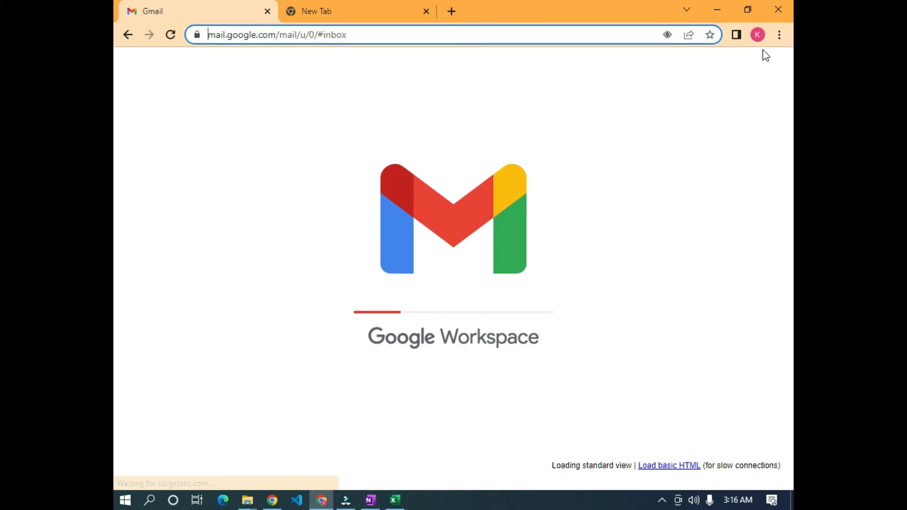
pyautogui.click(758, 34)
pyautogui.click(623, 150)
pyautogui.click(706, 148)
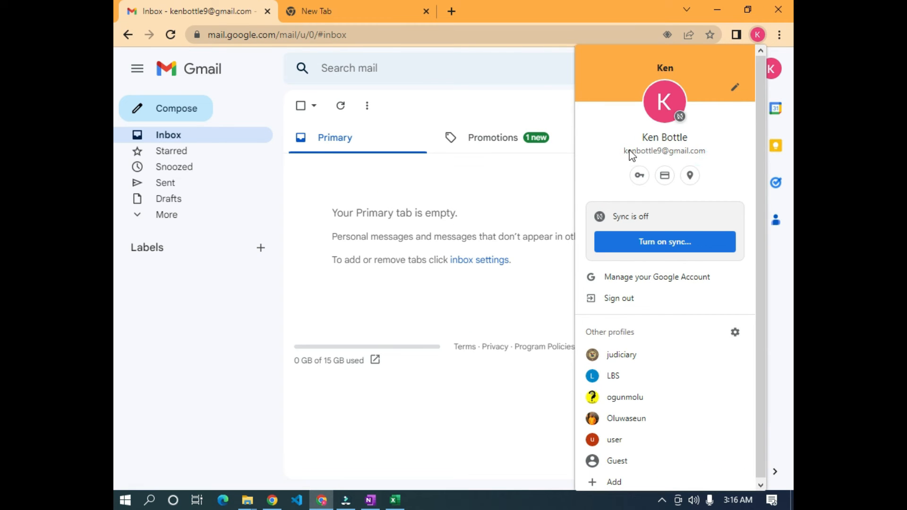
pyautogui.click(272, 500)
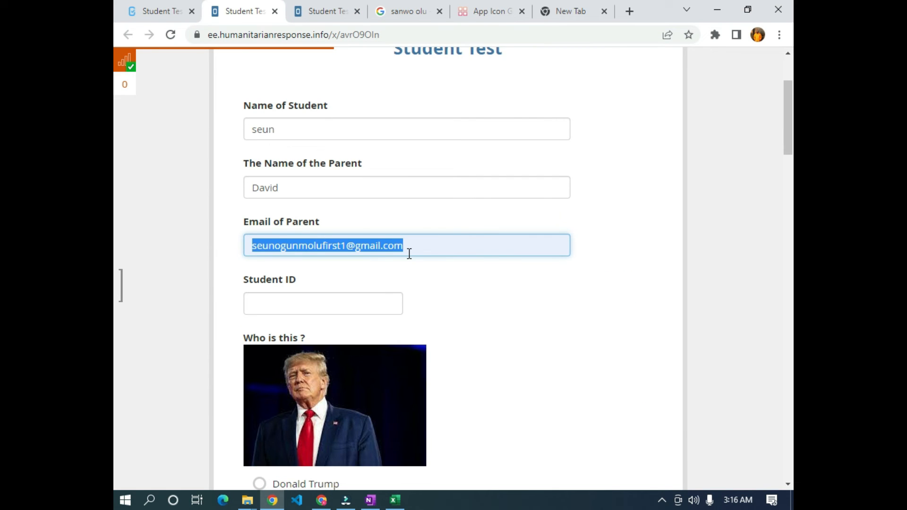
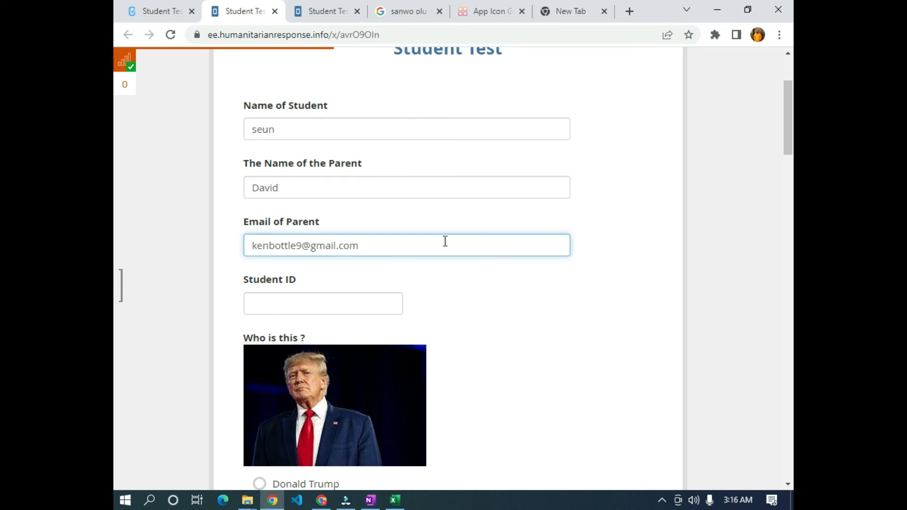
# - Complete the parent's details and enter Student ID 21
pyautogui.click(332, 301)
pyautogui.write('21')
# - Answer both the picture question and the voice-clip question with Donald Trump
pyautogui.scroll(-7, 549, 320)
pyautogui.click(629, 150)
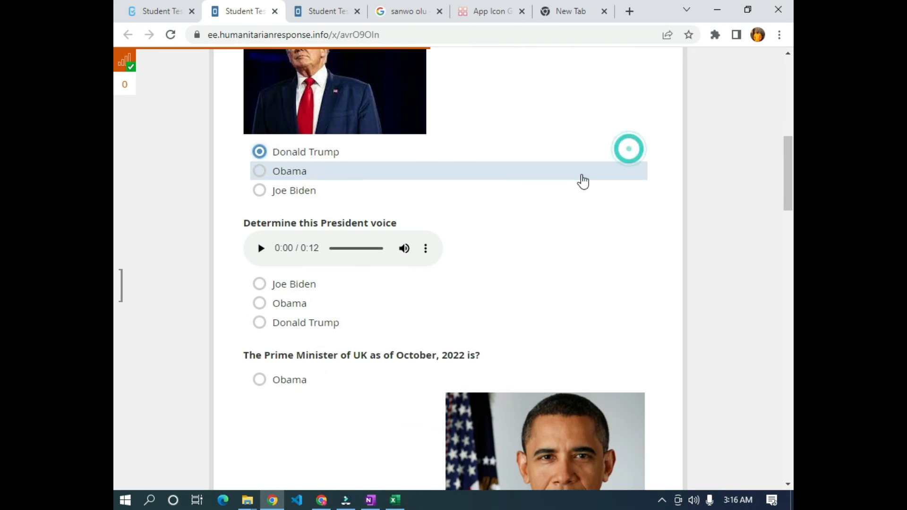
pyautogui.scroll(3, 338, 308)
pyautogui.scroll(-4, 304, 308)
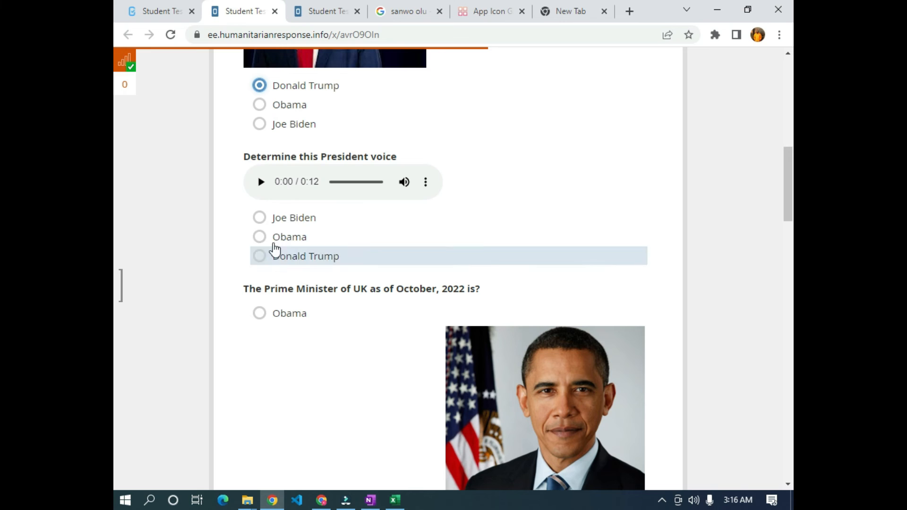
pyautogui.click(264, 189)
pyautogui.click(264, 189)
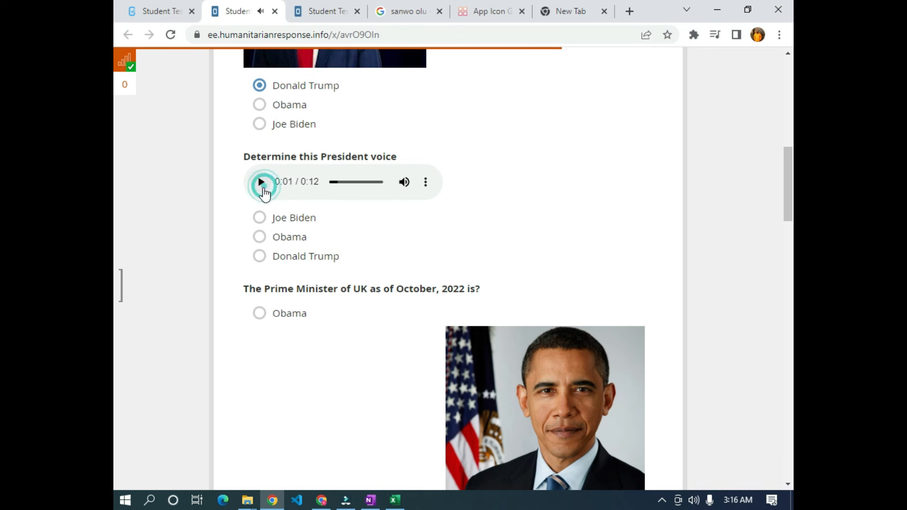
pyautogui.click(287, 258)
pyautogui.scroll(-4, 287, 259)
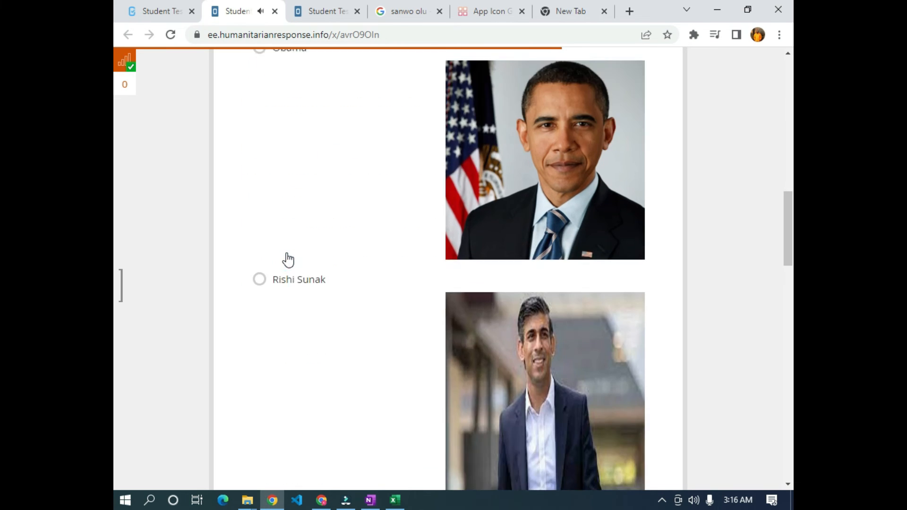
pyautogui.scroll(1, 281, 252)
pyautogui.scroll(-1, 430, 136)
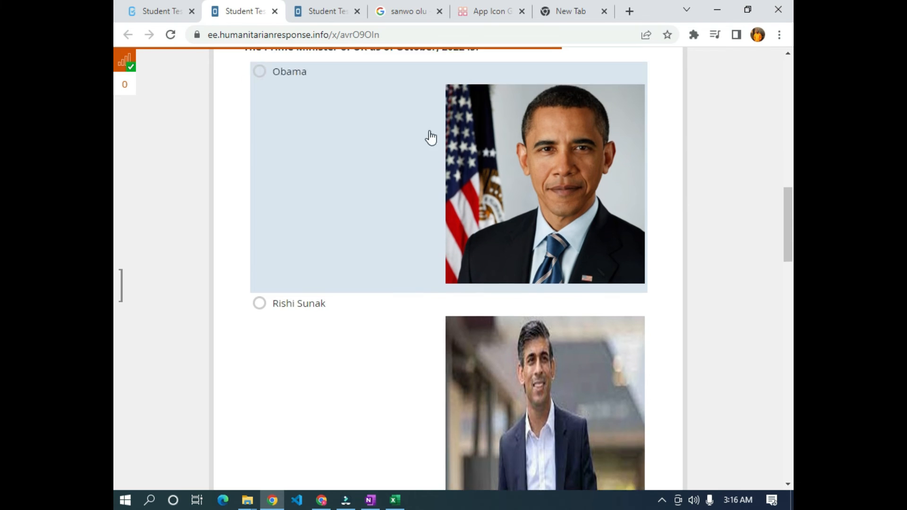
# - Choose Obama as UK Prime Minister, Sanwo-olu as governor, Asia as continent, and submit
pyautogui.click(325, 146)
pyautogui.scroll(-6, 399, 199)
pyautogui.scroll(-4, 399, 198)
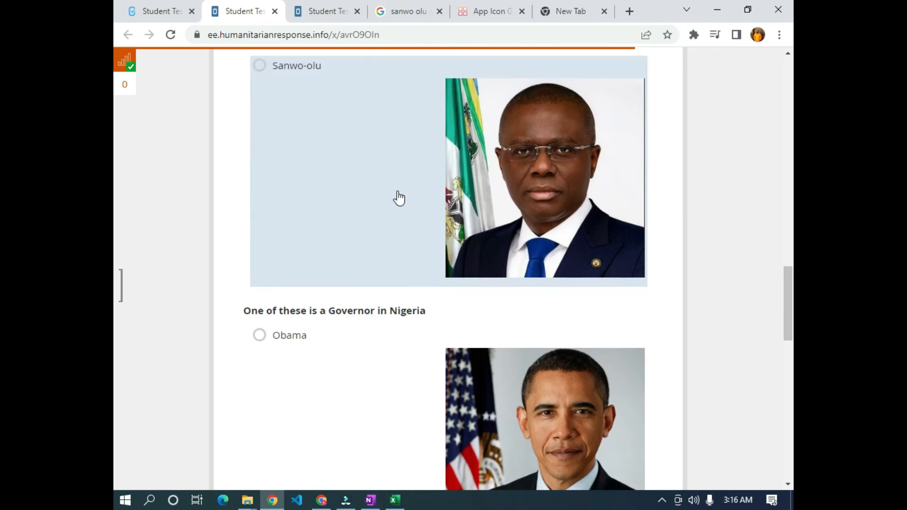
pyautogui.scroll(3, 345, 263)
pyautogui.scroll(5, 305, 246)
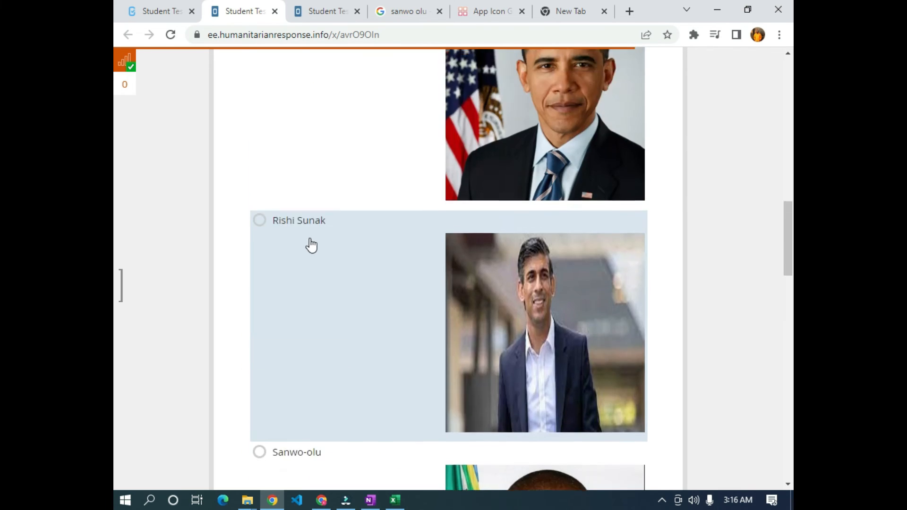
pyautogui.scroll(-7, 306, 243)
pyautogui.scroll(-10, 398, 258)
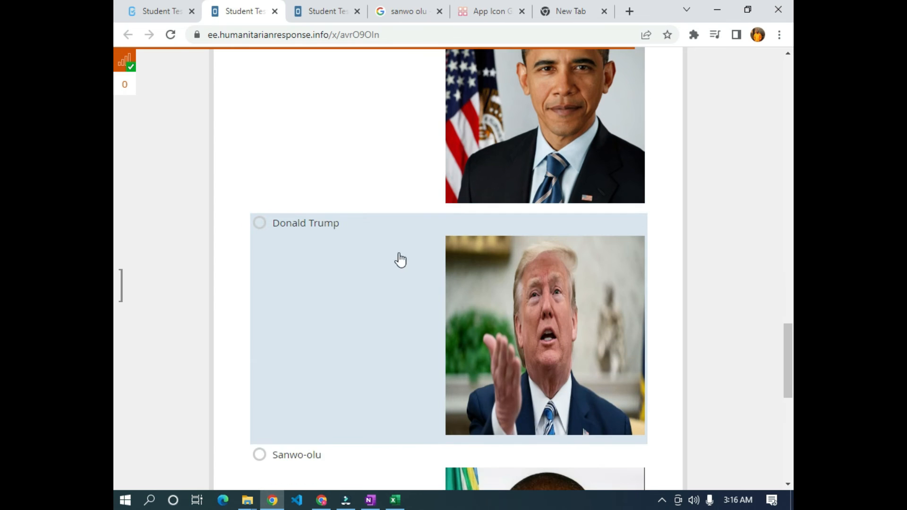
pyautogui.click(359, 302)
pyautogui.scroll(-1, 361, 302)
pyautogui.scroll(-4, 360, 298)
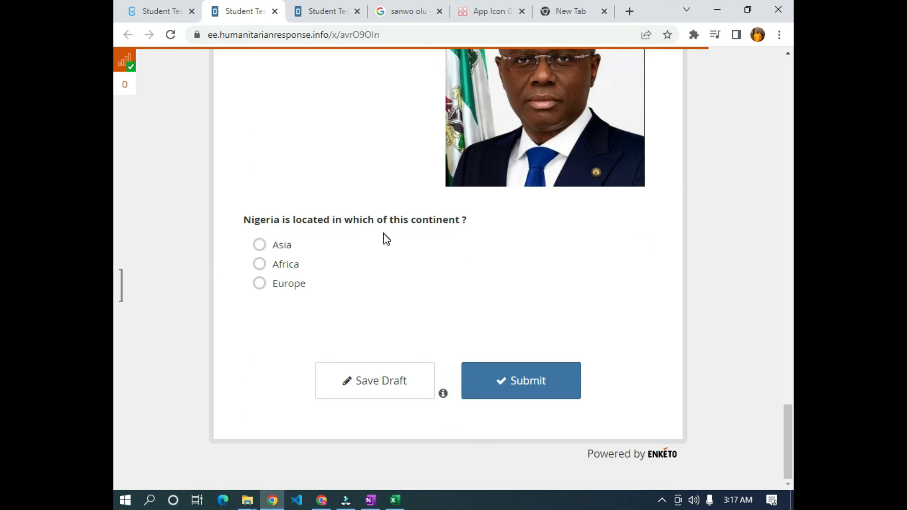
pyautogui.click(277, 245)
pyautogui.click(517, 378)
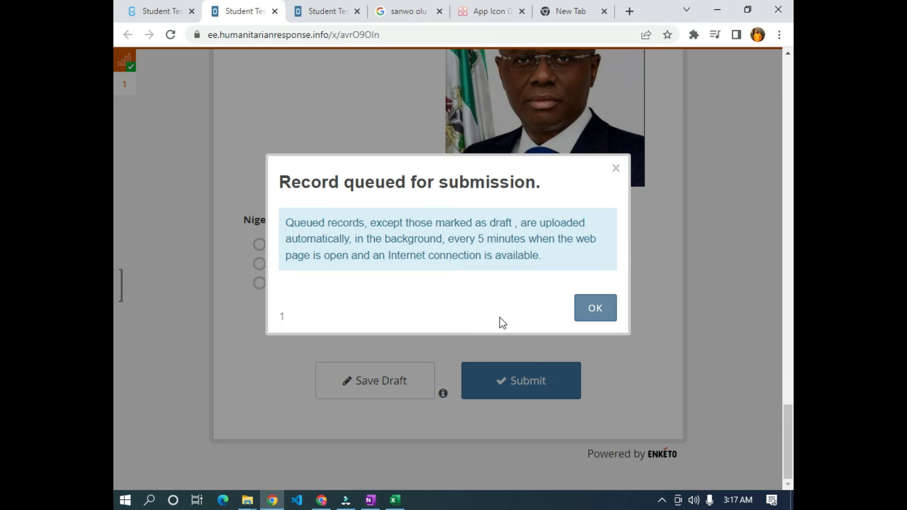
pyautogui.scroll(8, 428, 83)
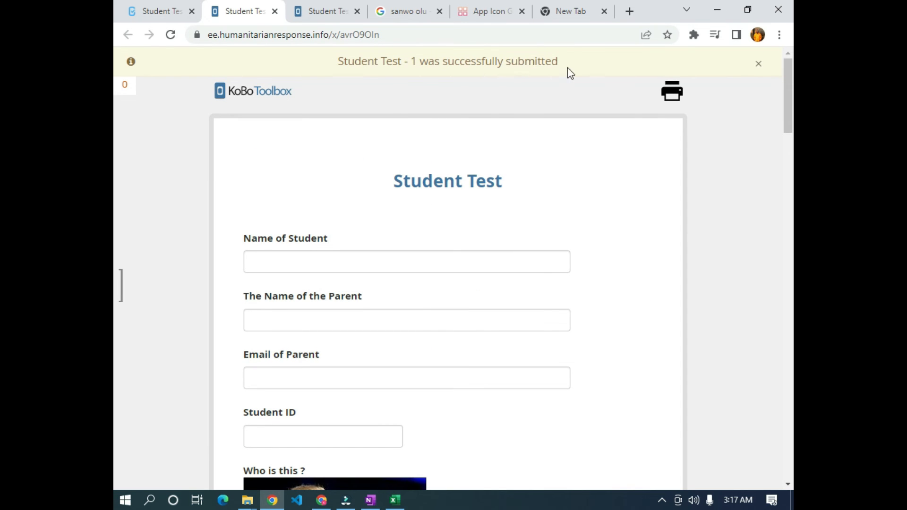
# - Enter the student's name, parent's name, parent's e-mail and Student ID 2
pyautogui.scroll(-4, 295, 189)
pyautogui.click(288, 115)
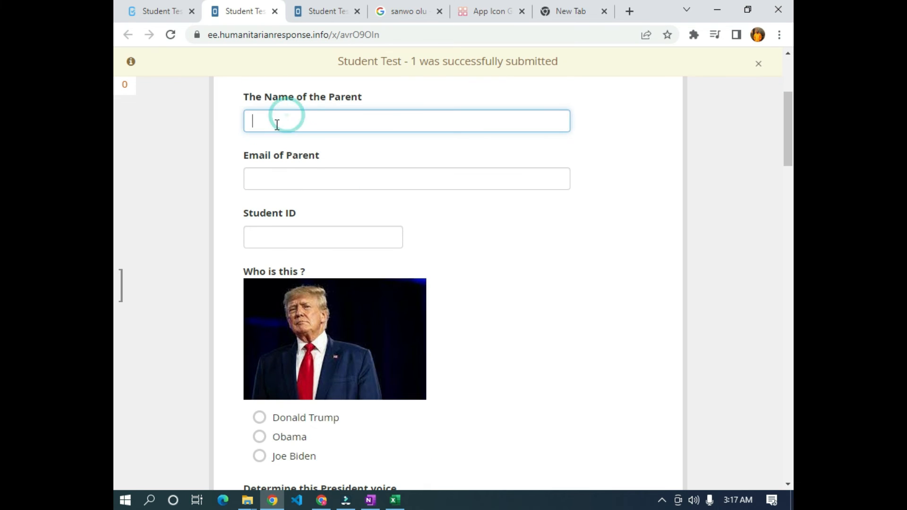
pyautogui.scroll(4, 339, 105)
pyautogui.click(310, 193)
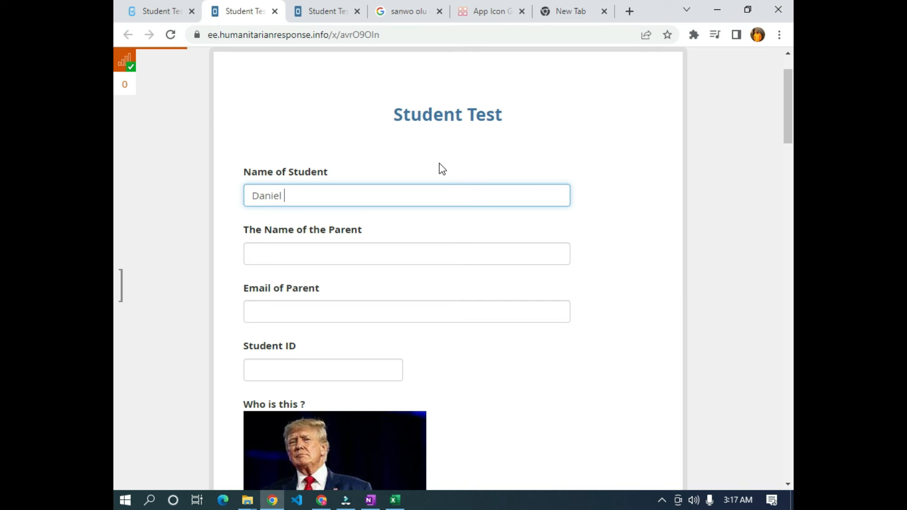
pyautogui.click(393, 246)
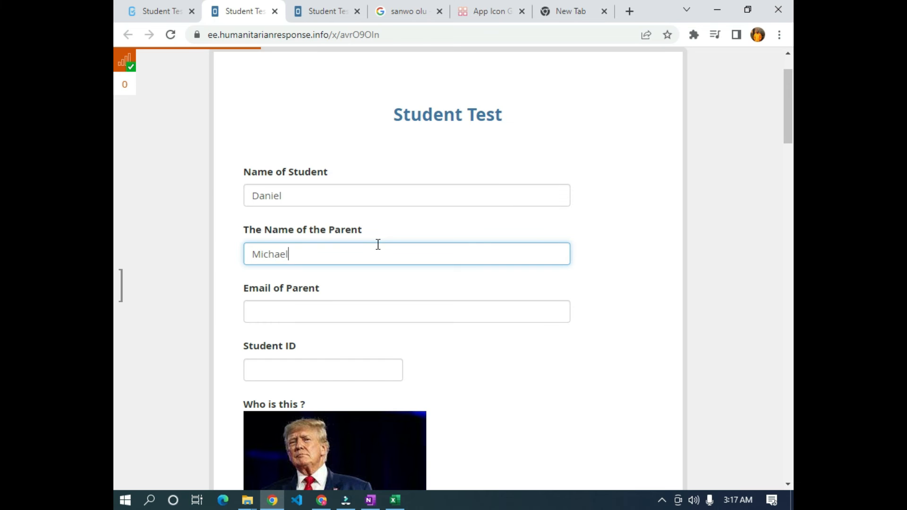
pyautogui.scroll(-4, 287, 197)
pyautogui.click(288, 112)
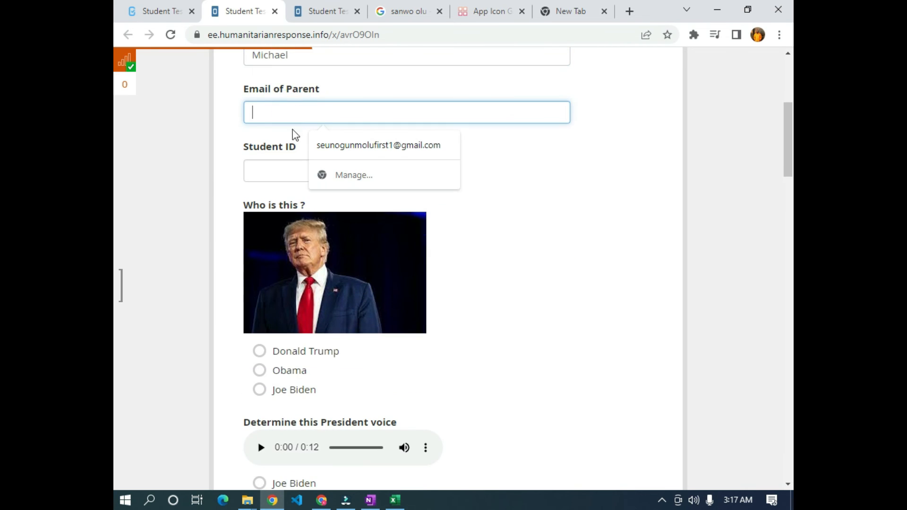
pyautogui.write('ker')
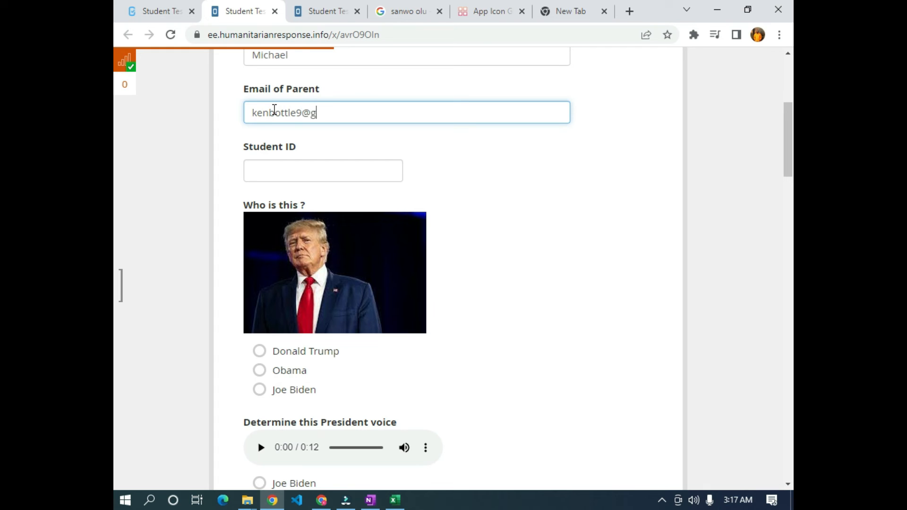
pyautogui.click(320, 168)
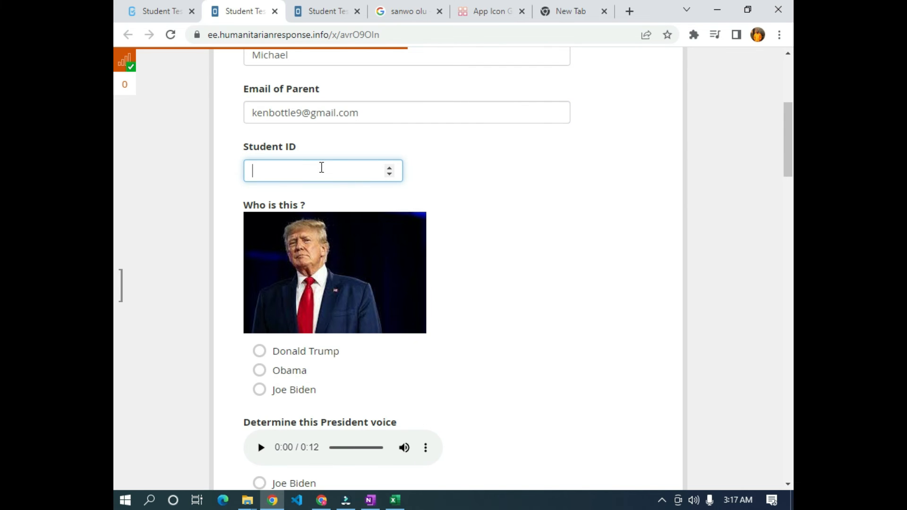
pyautogui.write('2')
# - Identify the pictured person as Donald Trump and answer the voice-clip question with Obama
pyautogui.scroll(-3, 365, 180)
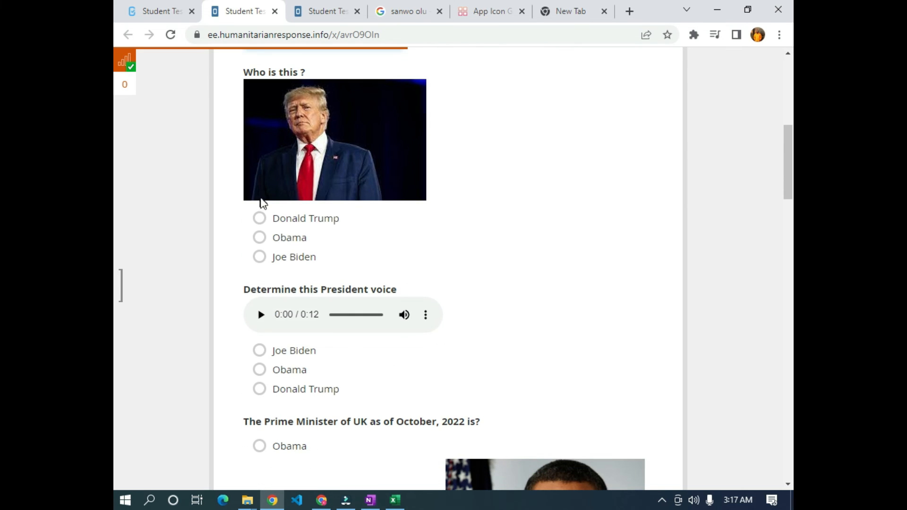
pyautogui.click(264, 220)
pyautogui.scroll(-4, 249, 203)
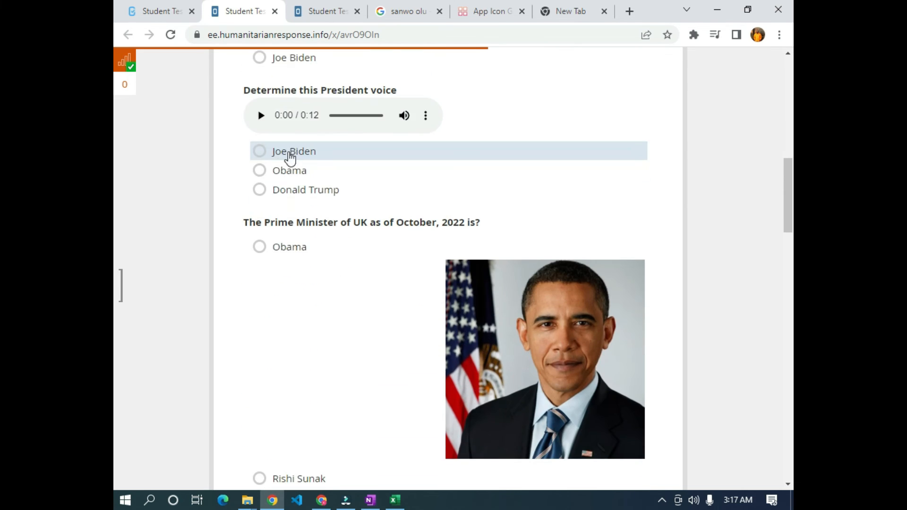
pyautogui.click(261, 115)
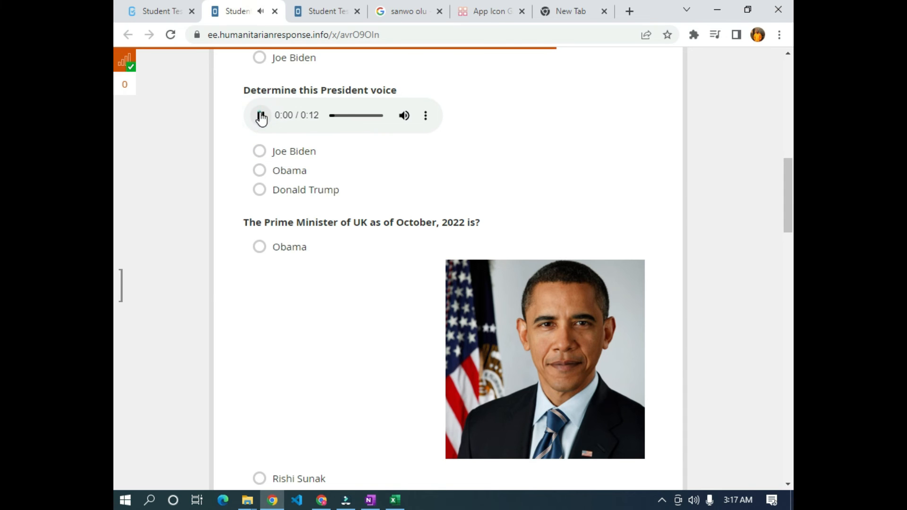
pyautogui.click(259, 171)
pyautogui.scroll(-4, 267, 168)
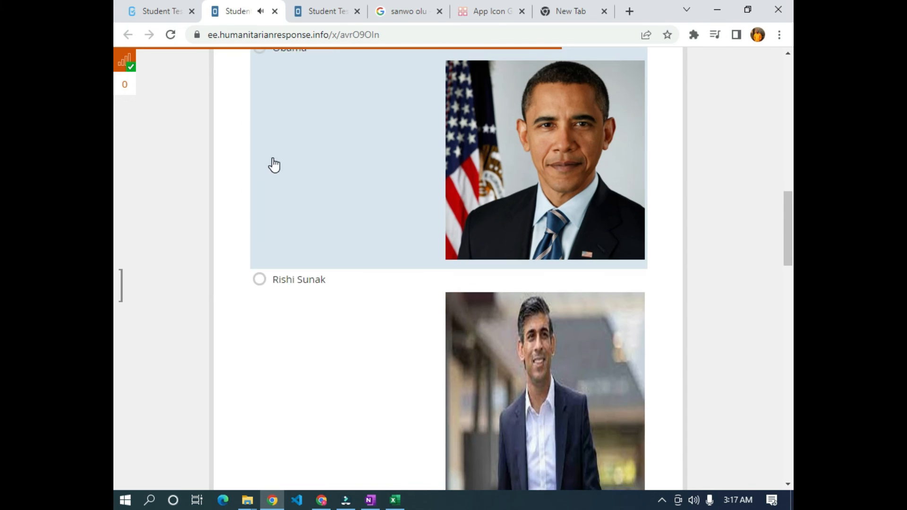
pyautogui.scroll(1, 274, 165)
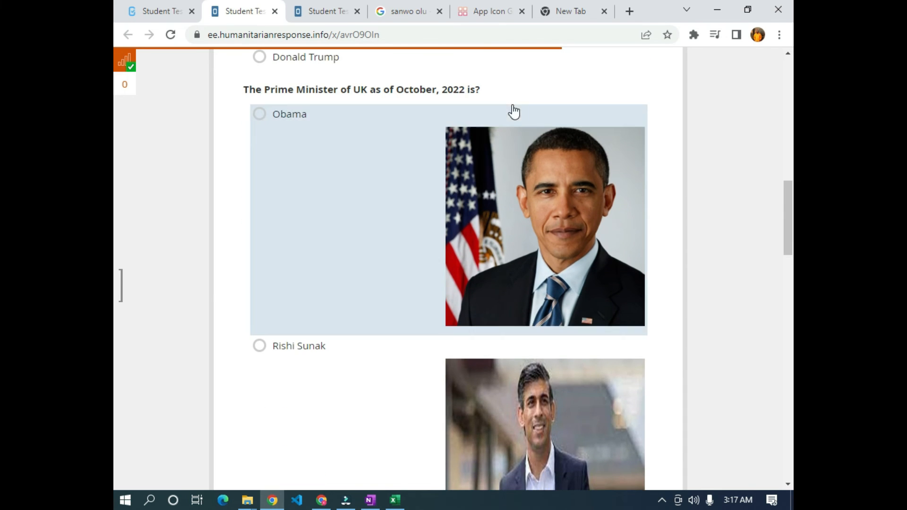
# - Choose Rishi Sunak, Sanwo-olu and Africa, then submit and dismiss the queued notice
pyautogui.scroll(-5, 501, 123)
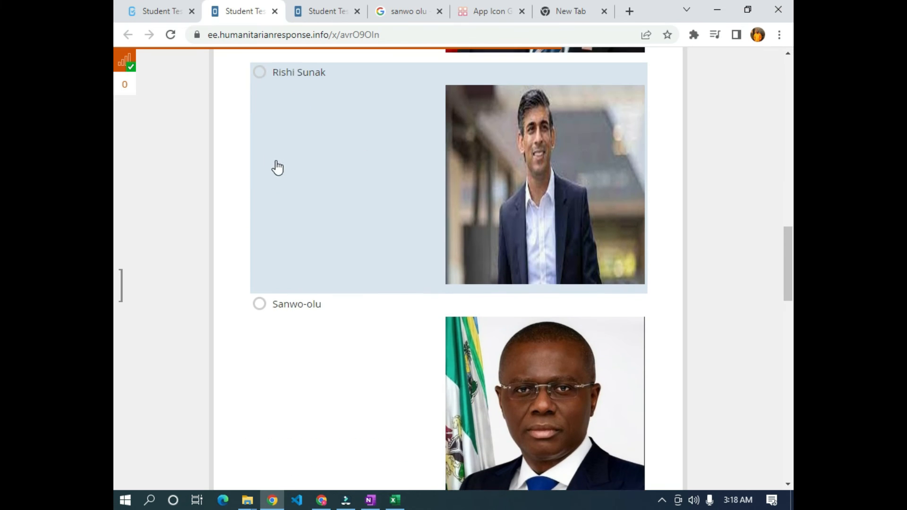
pyautogui.click(323, 175)
pyautogui.scroll(-6, 492, 179)
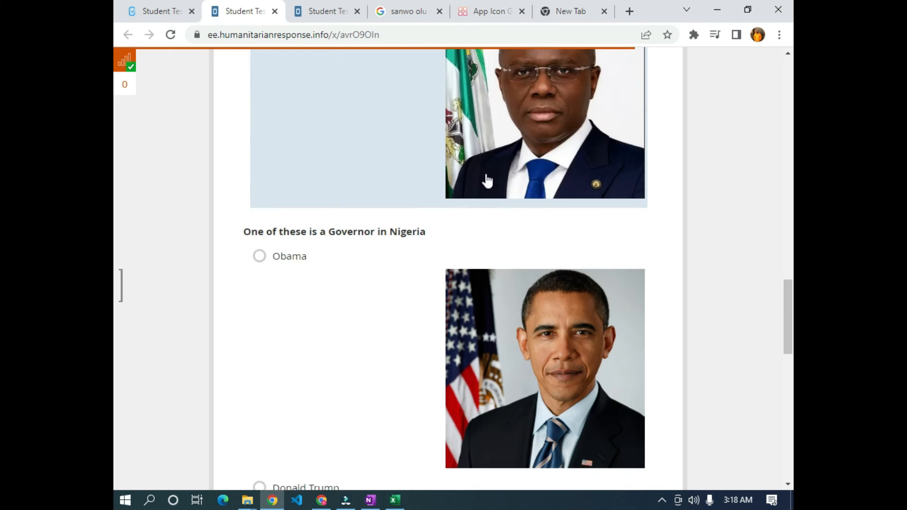
pyautogui.scroll(-10, 392, 142)
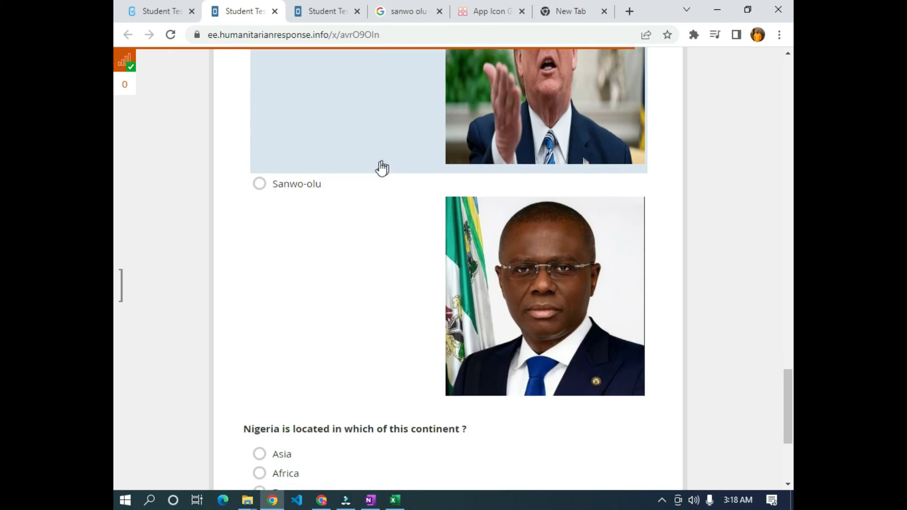
pyautogui.click(310, 215)
pyautogui.scroll(-4, 297, 207)
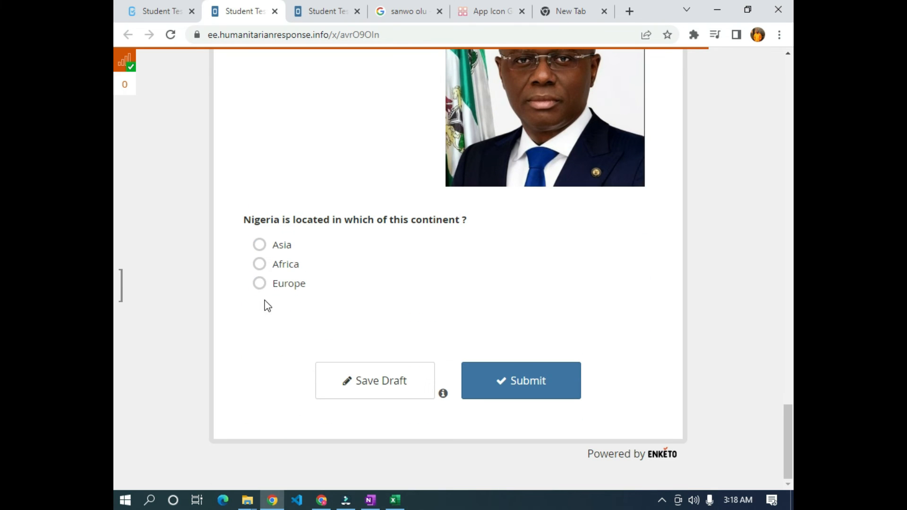
pyautogui.click(272, 269)
pyautogui.click(518, 396)
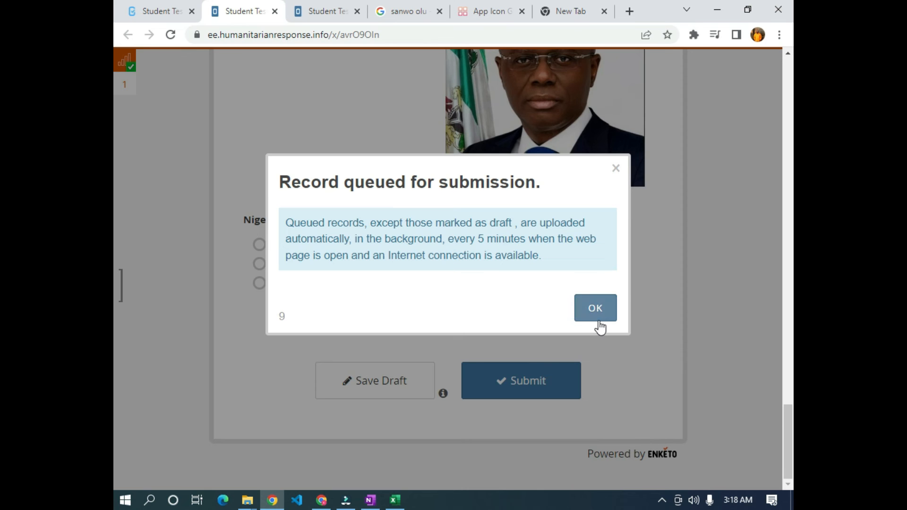
pyautogui.click(595, 309)
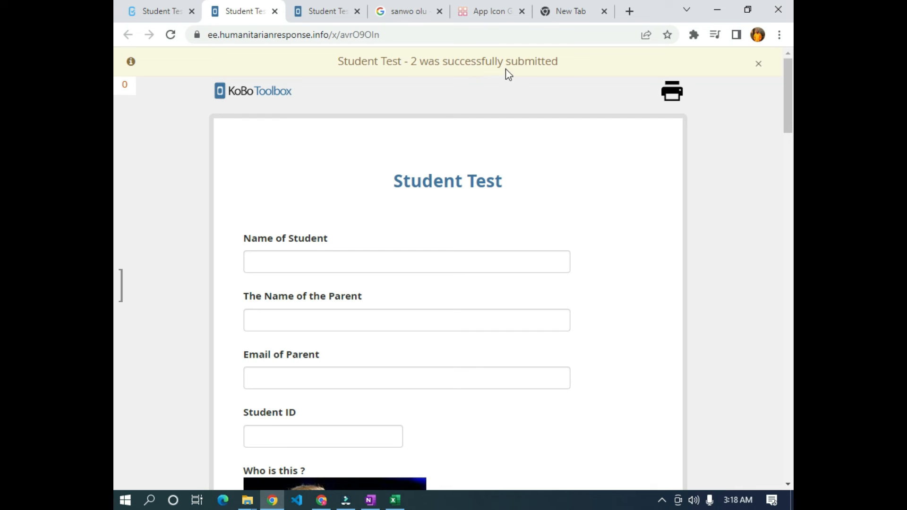
# - Refresh the Student Test project, view its data, and expand Advanced options on the Downloads page
pyautogui.click(163, 11)
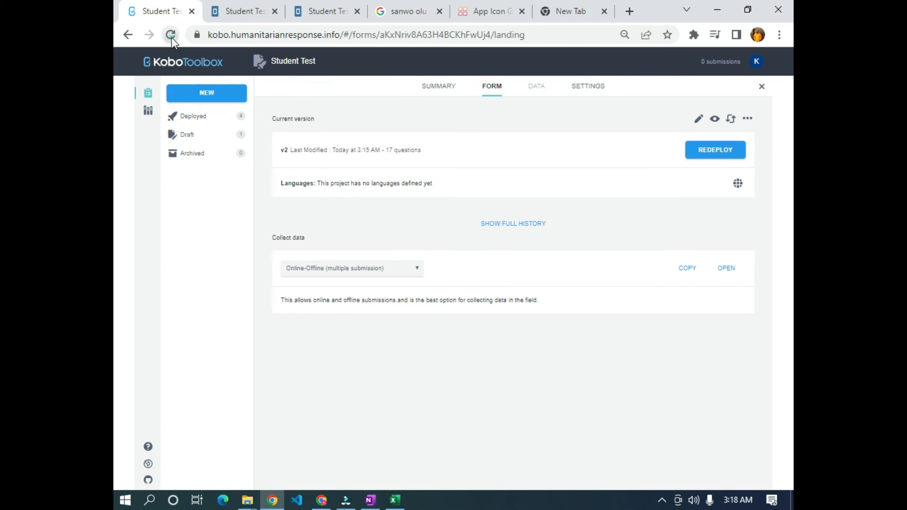
pyautogui.click(172, 37)
pyautogui.click(537, 86)
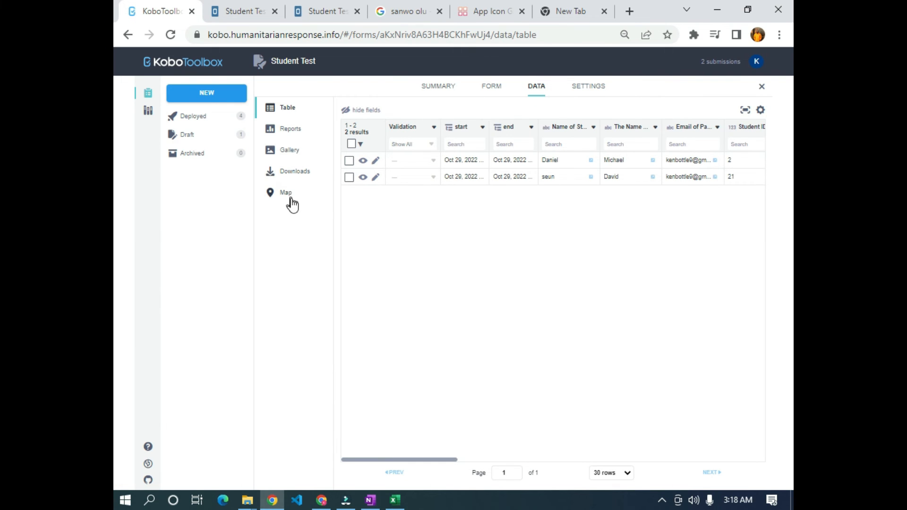
pyautogui.click(297, 179)
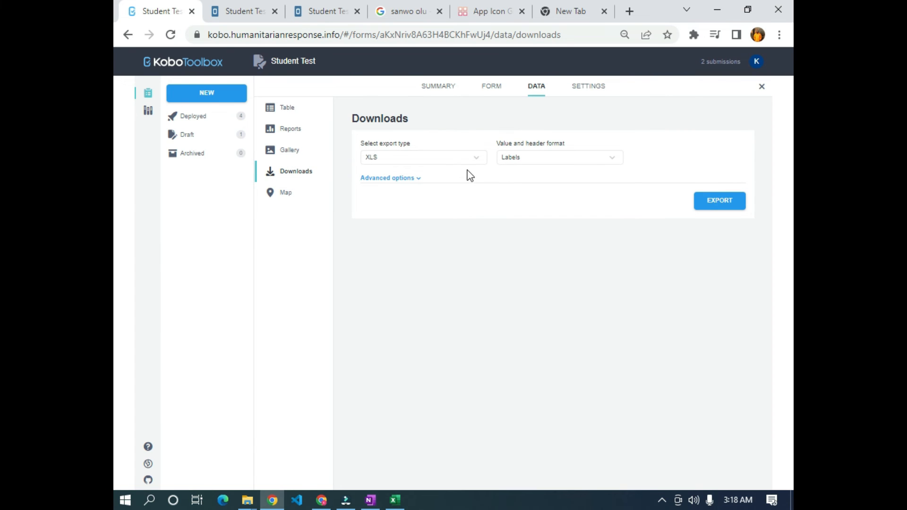
pyautogui.click(419, 183)
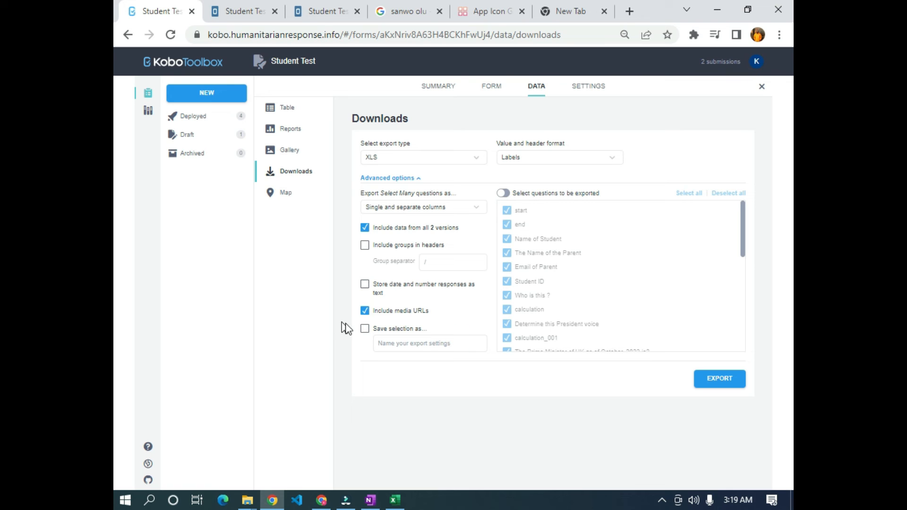
# - Save the export selection under the name Dashboard
pyautogui.click(365, 329)
pyautogui.click(433, 344)
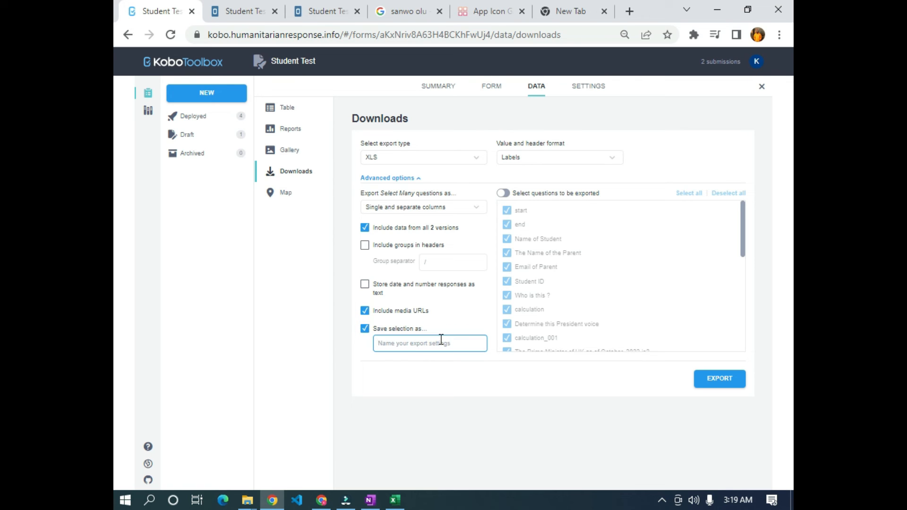
pyautogui.write('Dashboard')
pyautogui.click(432, 398)
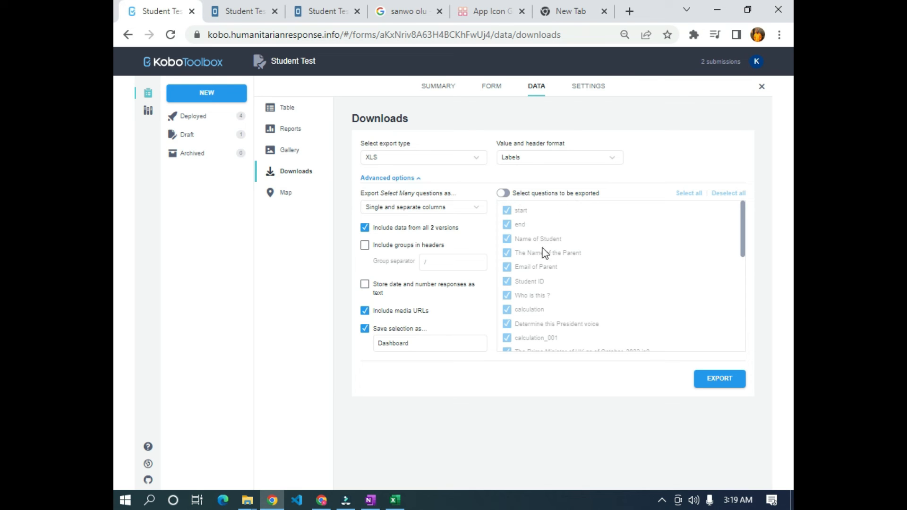
# - Turn on 'Select questions to be exported' and uncheck the start field
pyautogui.click(503, 193)
pyautogui.scroll(-2, 542, 221)
pyautogui.scroll(2, 543, 221)
pyautogui.click(517, 210)
# - Uncheck end, calculation and calculation_001 through calculation_004 from the export
pyautogui.click(517, 226)
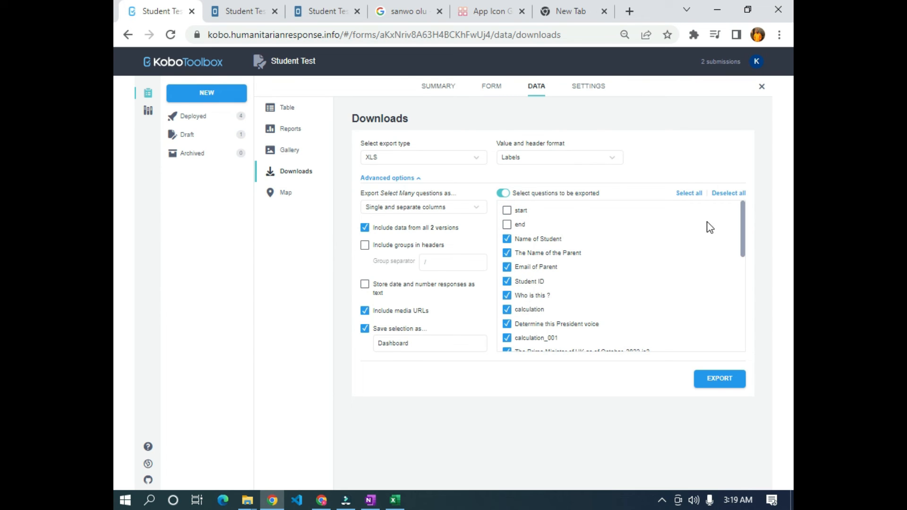
pyautogui.moveTo(746, 232); pyautogui.dragTo(745, 247)
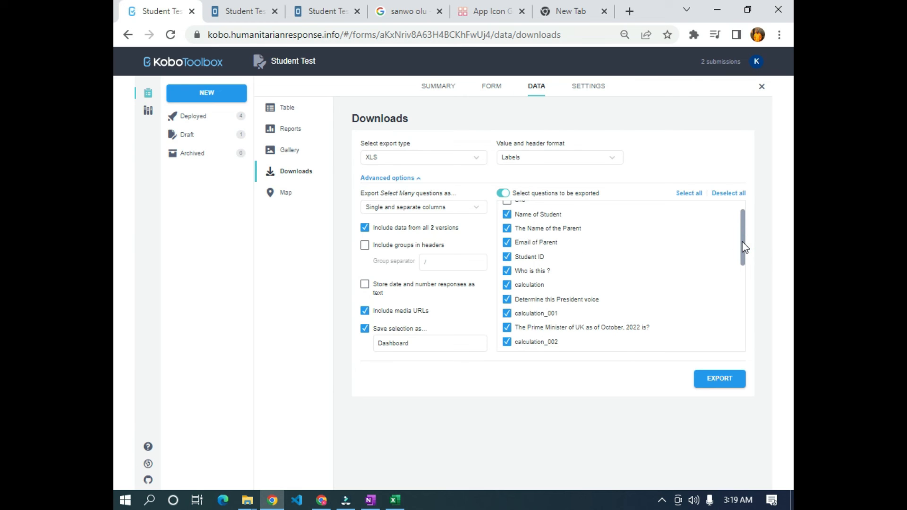
pyautogui.click(522, 285)
pyautogui.click(529, 314)
pyautogui.moveTo(741, 246); pyautogui.dragTo(742, 274)
pyautogui.click(524, 266)
pyautogui.click(523, 293)
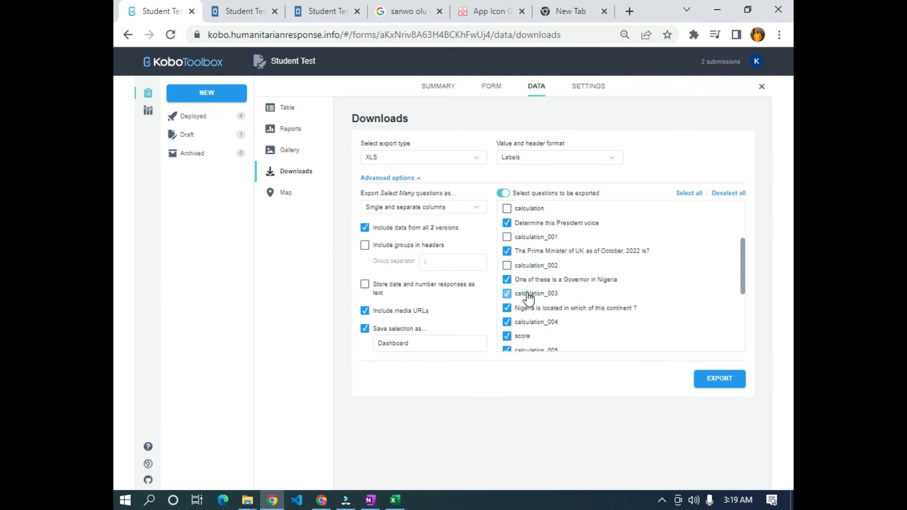
pyautogui.scroll(-1, 746, 266)
pyautogui.click(534, 283)
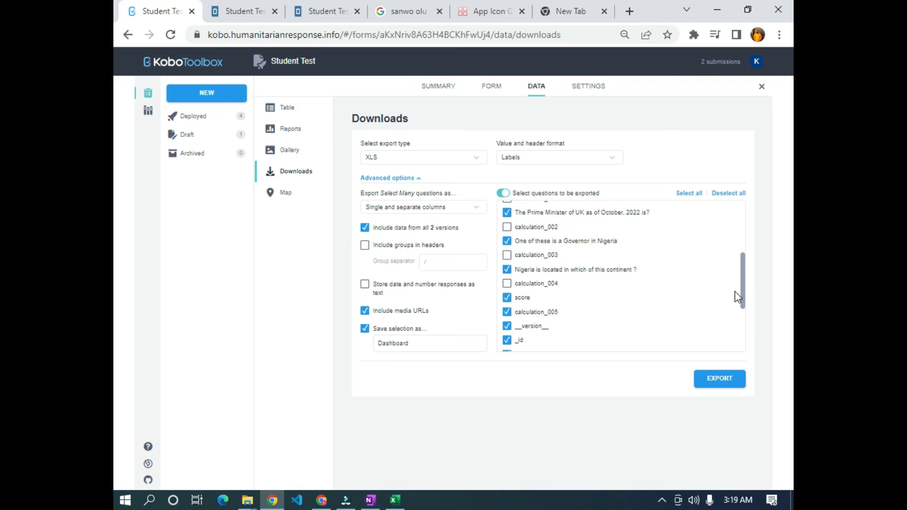
pyautogui.moveTo(743, 284); pyautogui.dragTo(743, 305)
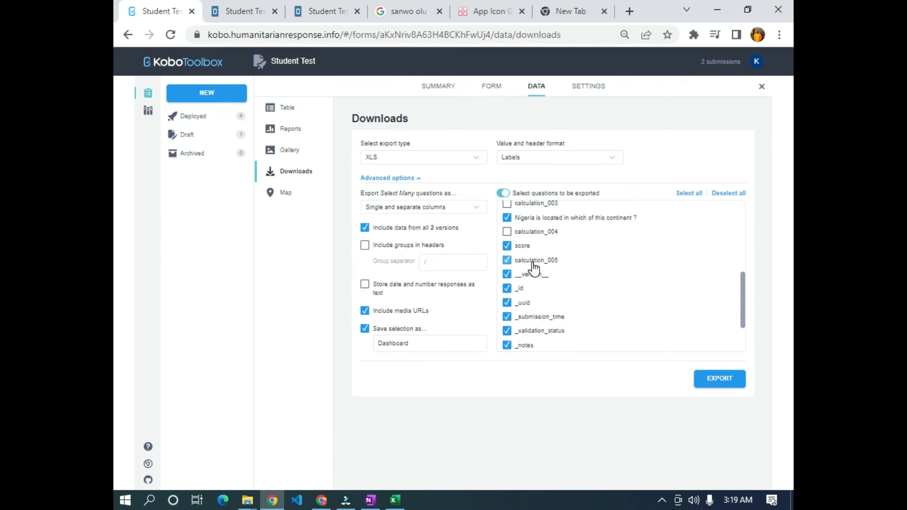
# - Uncheck version and metadata fields: _id, _uuid, _submission_time, _validation_status, _notes, _status, _submitted_by, _tags, _index
pyautogui.click(508, 275)
pyautogui.click(508, 289)
pyautogui.click(508, 303)
pyautogui.click(511, 317)
pyautogui.click(508, 331)
pyautogui.click(507, 345)
pyautogui.scroll(-2, 723, 296)
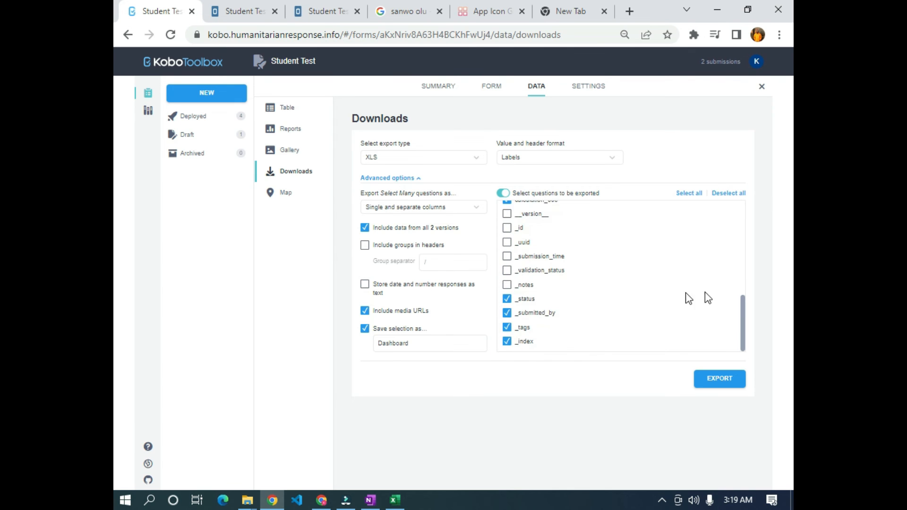
pyautogui.click(507, 299)
pyautogui.click(508, 313)
pyautogui.click(508, 328)
pyautogui.click(507, 342)
# - Review the remaining checked questions and request the XLS export
pyautogui.scroll(10, 589, 274)
pyautogui.scroll(-10, 577, 296)
pyautogui.scroll(10, 575, 293)
pyautogui.scroll(-10, 559, 267)
pyautogui.scroll(5, 558, 268)
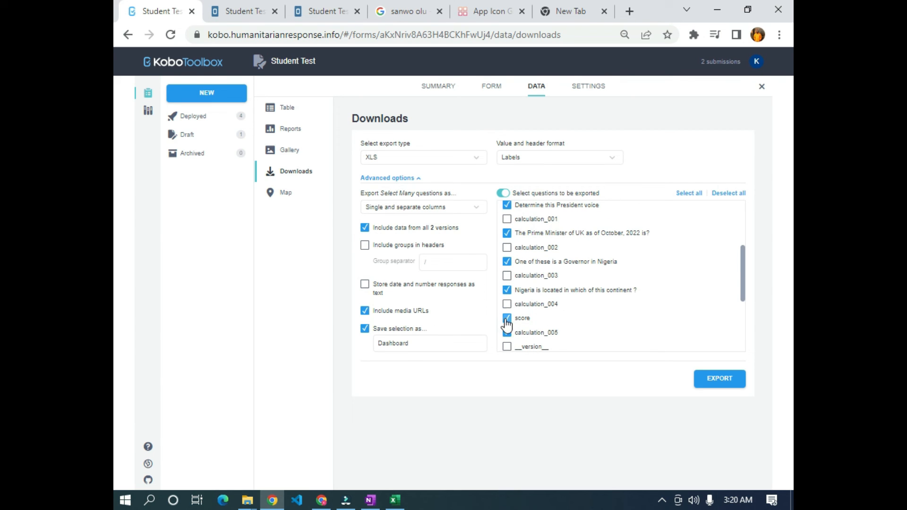
pyautogui.scroll(3, 538, 329)
pyautogui.scroll(-3, 525, 336)
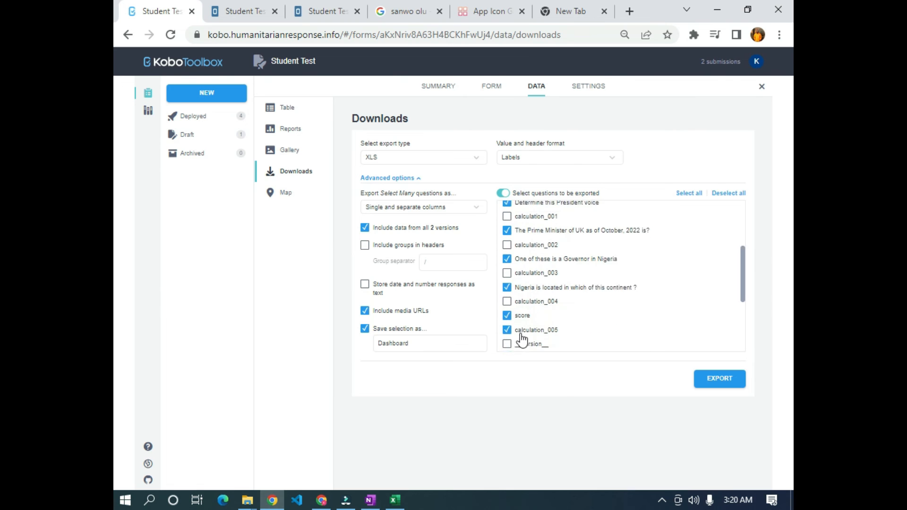
pyautogui.click(728, 384)
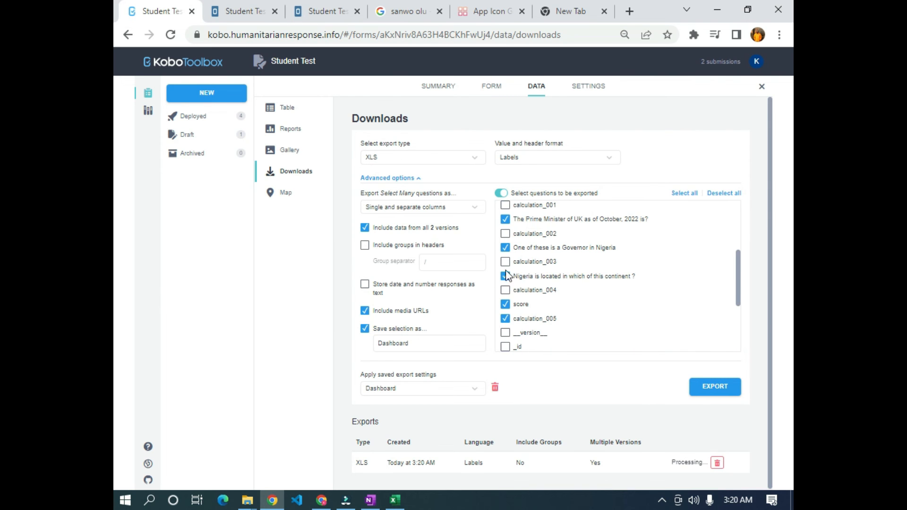
# - Download and save the new XLS export, then open the file in Excel
pyautogui.scroll(-3, 520, 297)
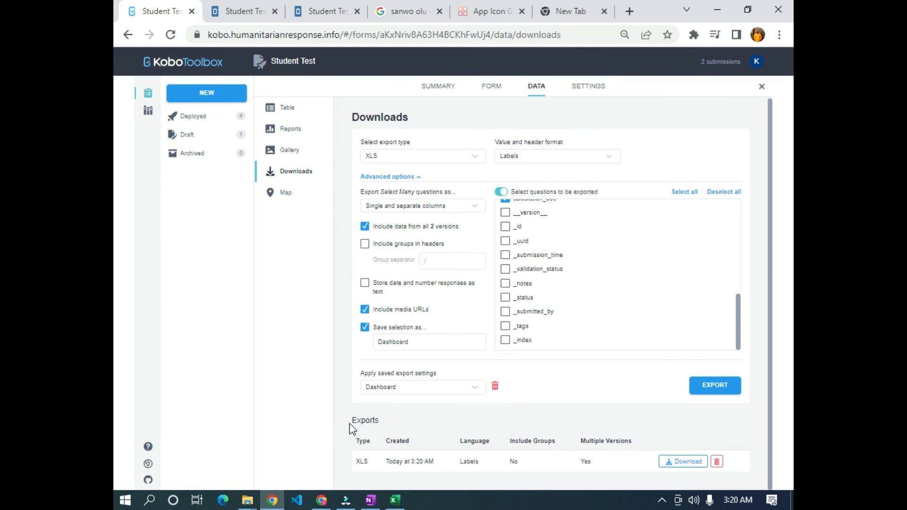
pyautogui.click(670, 463)
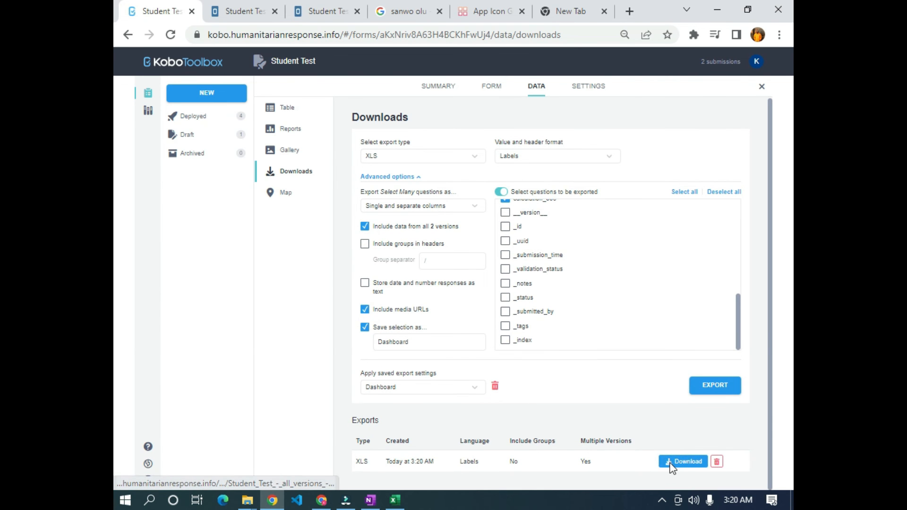
pyautogui.click(676, 319)
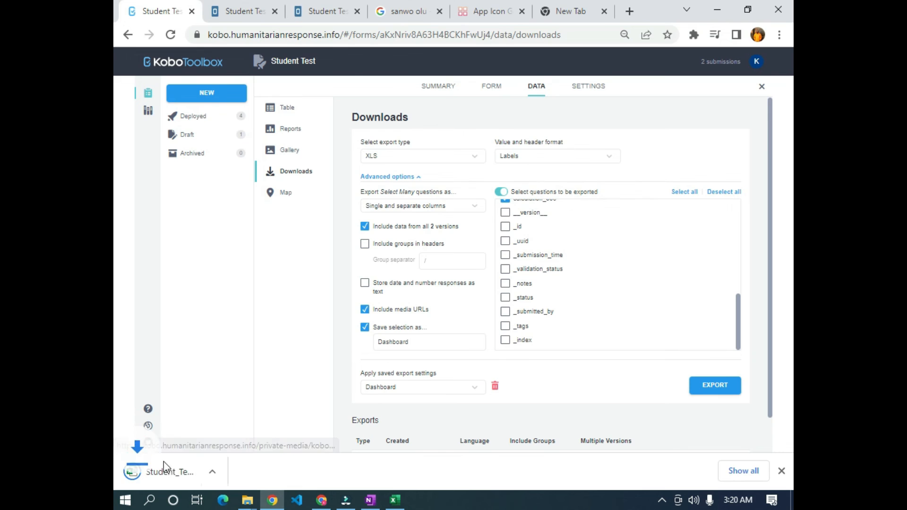
pyautogui.click(178, 471)
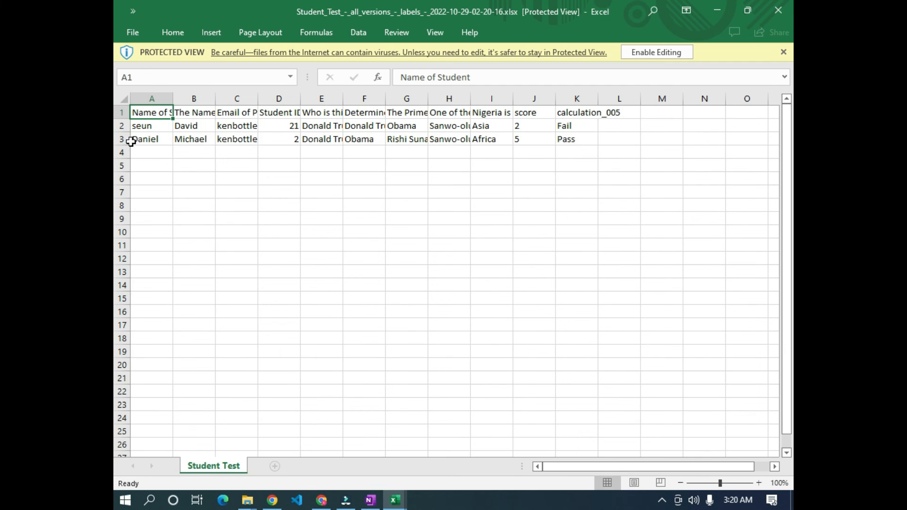
# - Glance at the KoboToolbox Downloads page, then return to the exported Student_Test workbook
pyautogui.hotkey('alt', 'Tab')
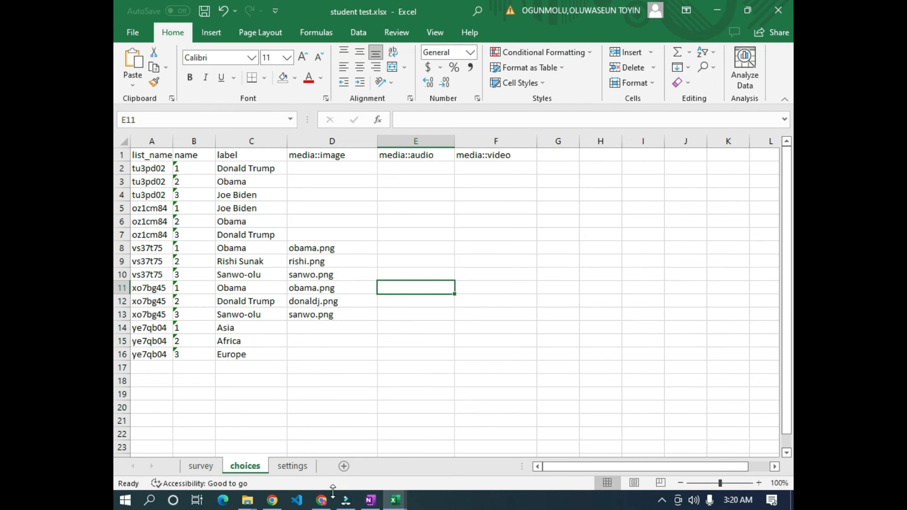
pyautogui.hotkey('alt', 'Tab')
pyautogui.click(275, 503)
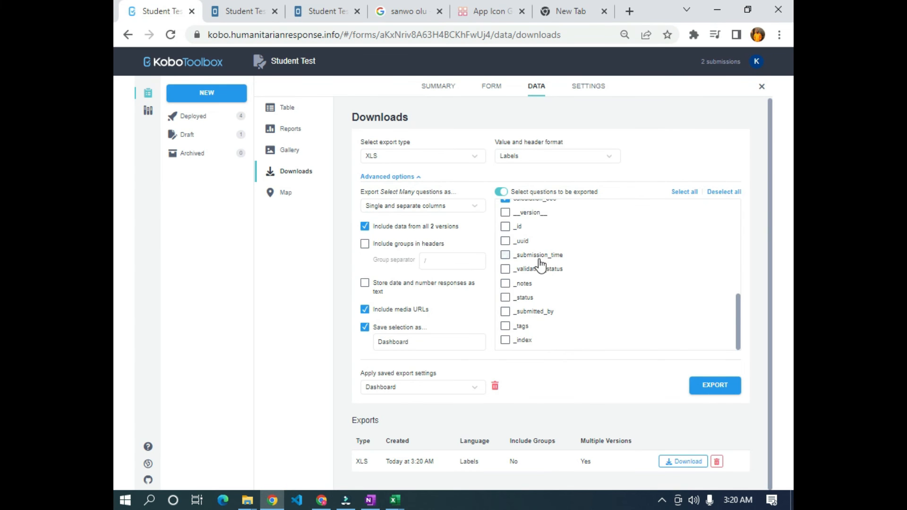
pyautogui.scroll(10, 541, 265)
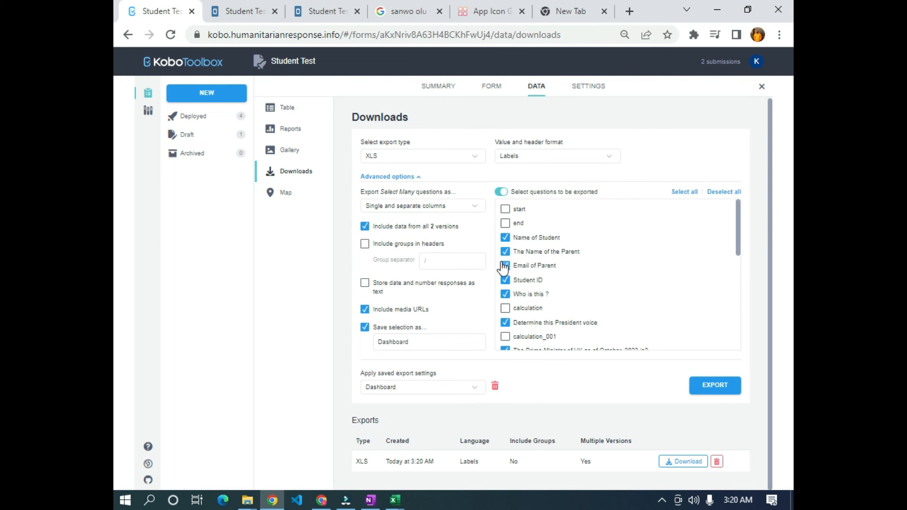
pyautogui.hotkey('alt', 'Tab')
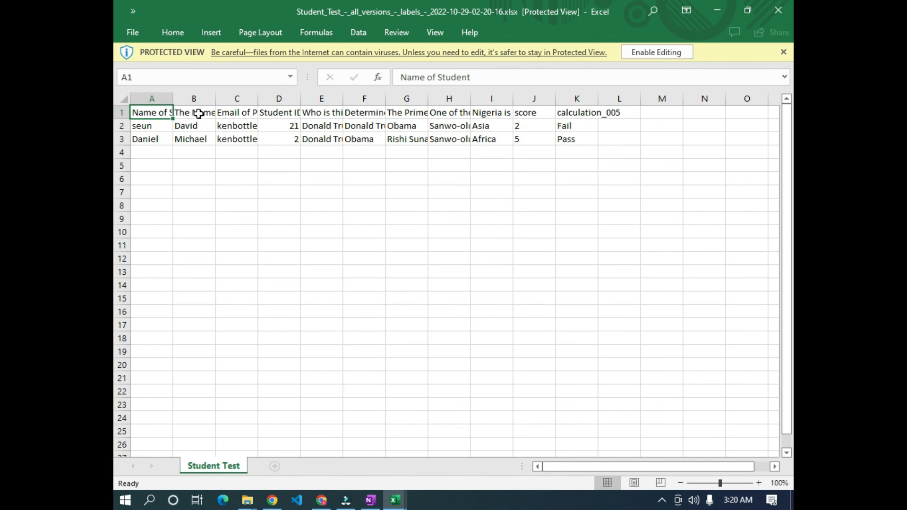
# - Enable editing and autofit columns A, B and C to their contents
pyautogui.click(655, 54)
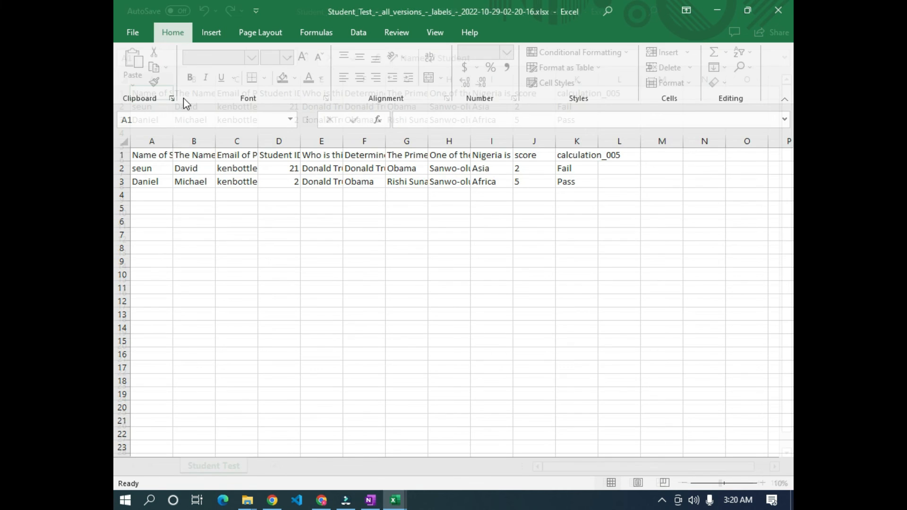
pyautogui.doubleClick(173, 142)
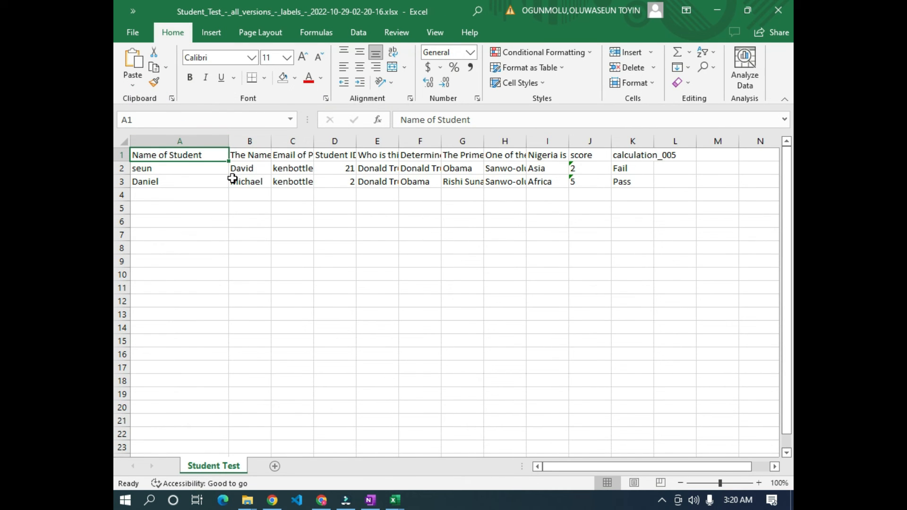
pyautogui.doubleClick(273, 144)
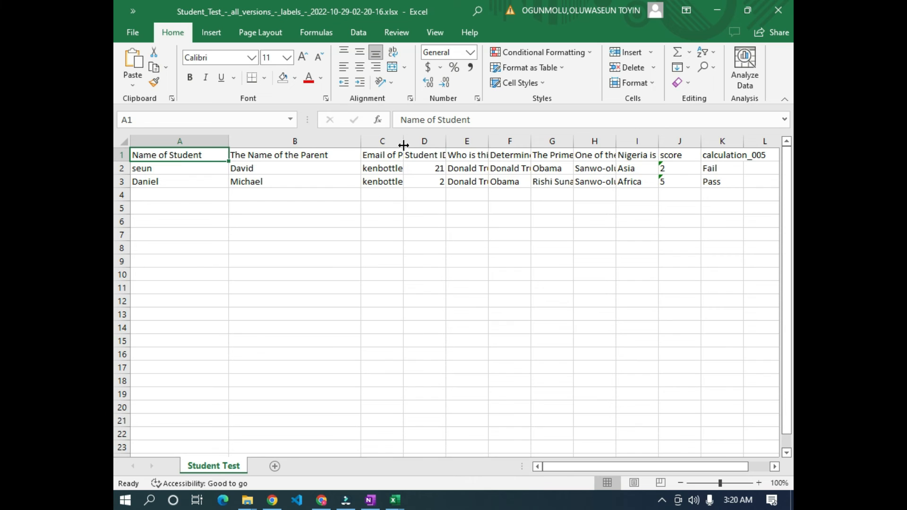
pyautogui.doubleClick(403, 145)
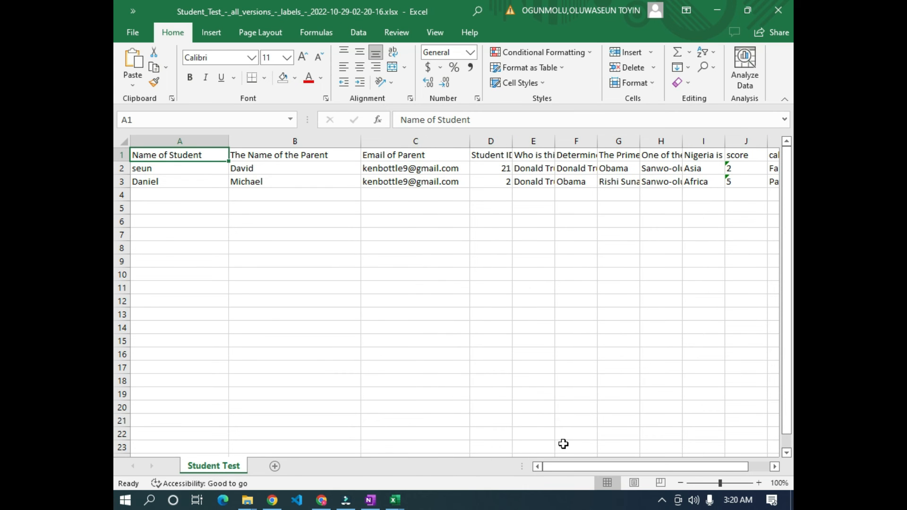
pyautogui.moveTo(599, 466); pyautogui.dragTo(619, 466)
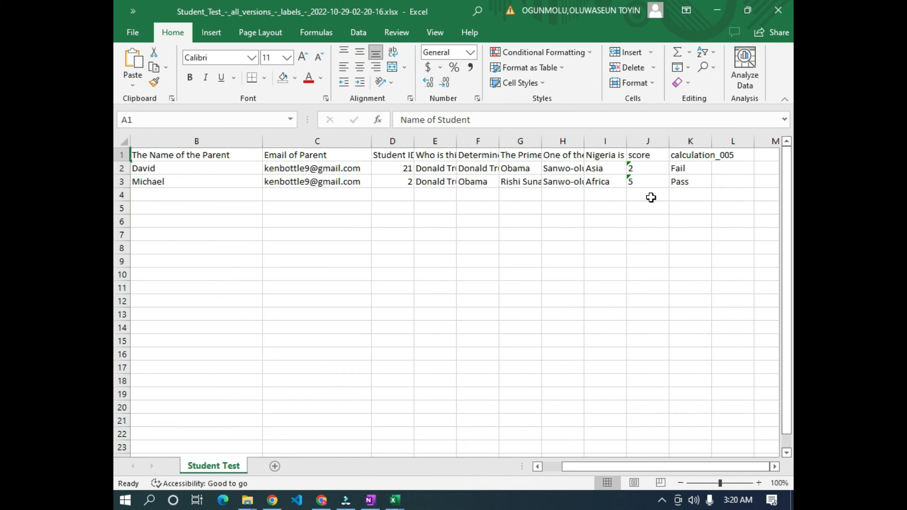
# - Check the scores and Fail/Pass results in J2:K3, then go back to the browser
pyautogui.click(643, 168)
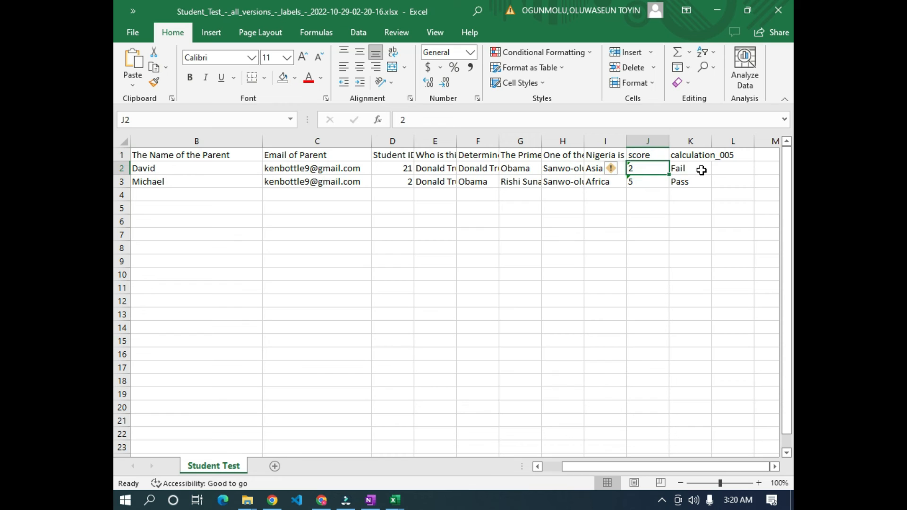
pyautogui.click(699, 170)
pyautogui.click(632, 183)
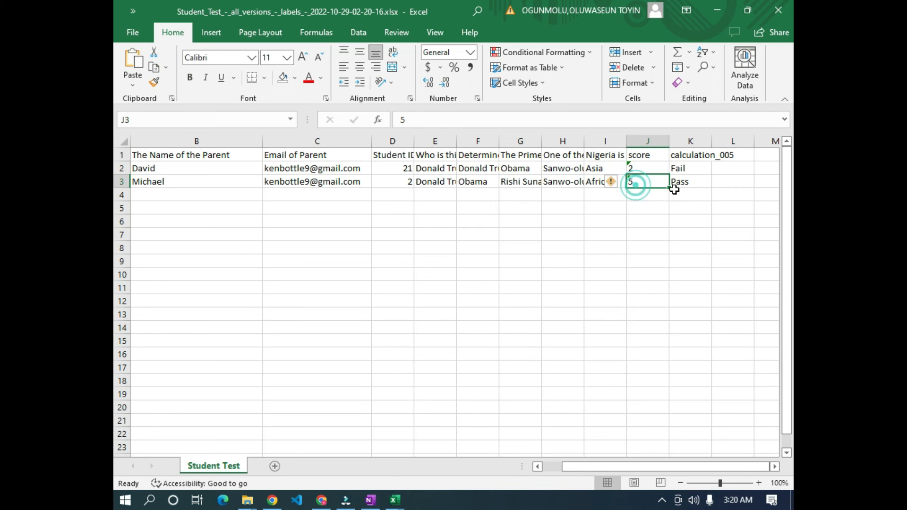
pyautogui.click(698, 182)
pyautogui.click(396, 243)
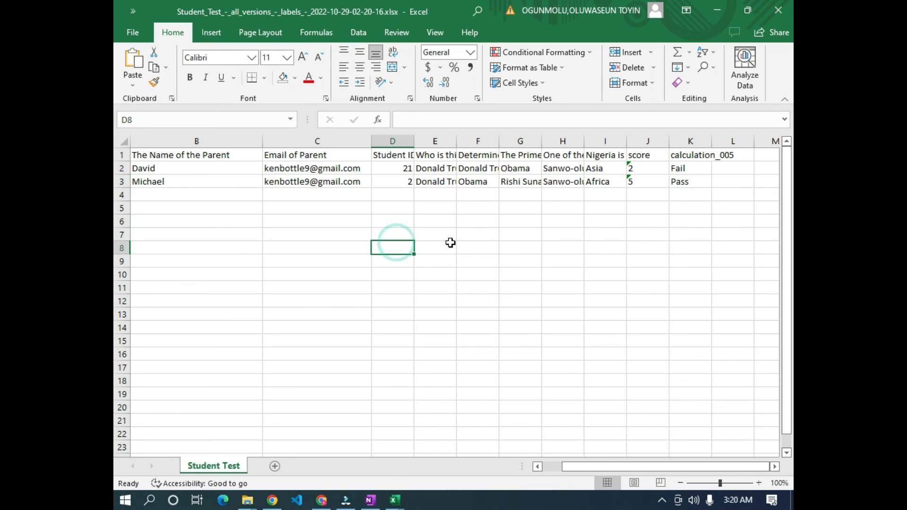
pyautogui.click(321, 498)
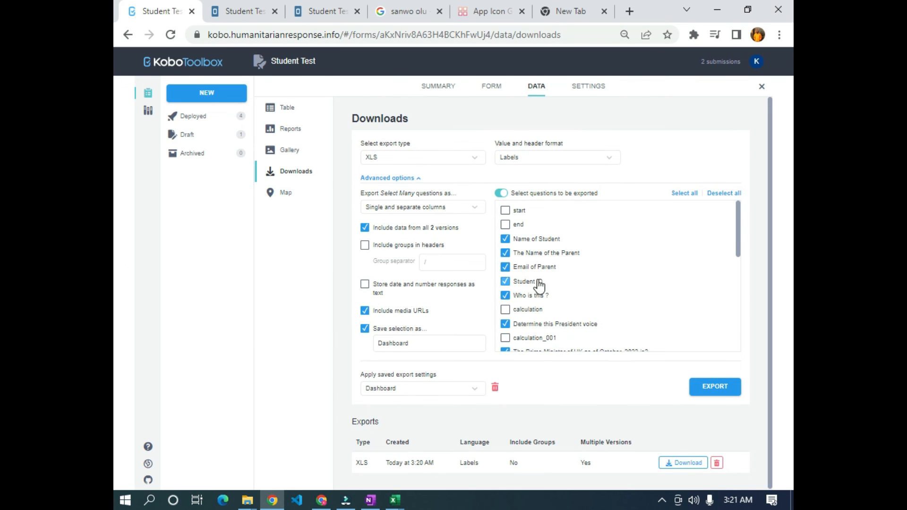
pyautogui.moveTo(570, 35); pyautogui.dragTo(342, 38)
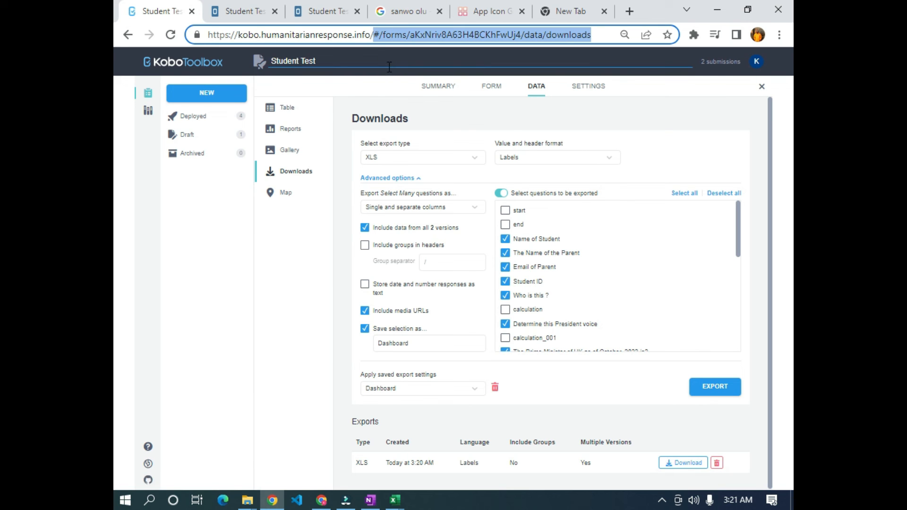
# - Replace the page path with 'api' to open KoboToolbox's /api/v2/ root listing
pyautogui.press('BackSpace')
pyautogui.write('api/v2')
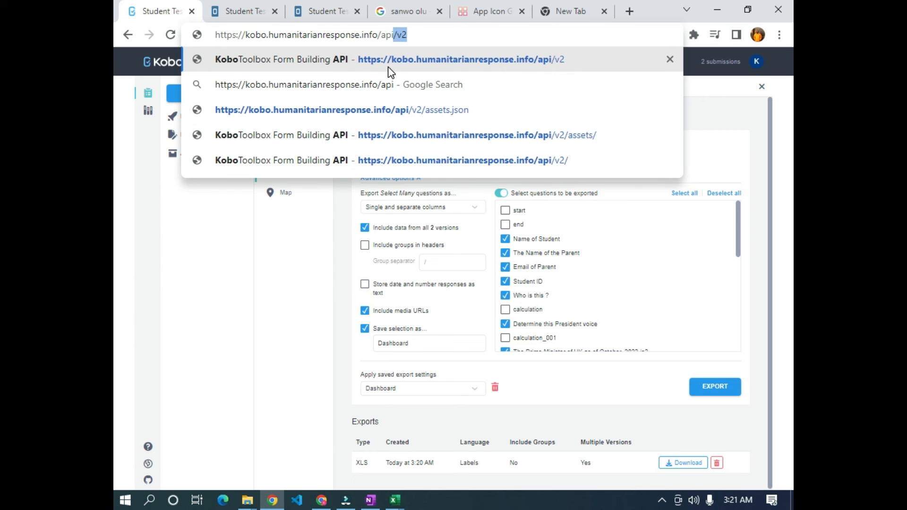
pyautogui.press('Return')
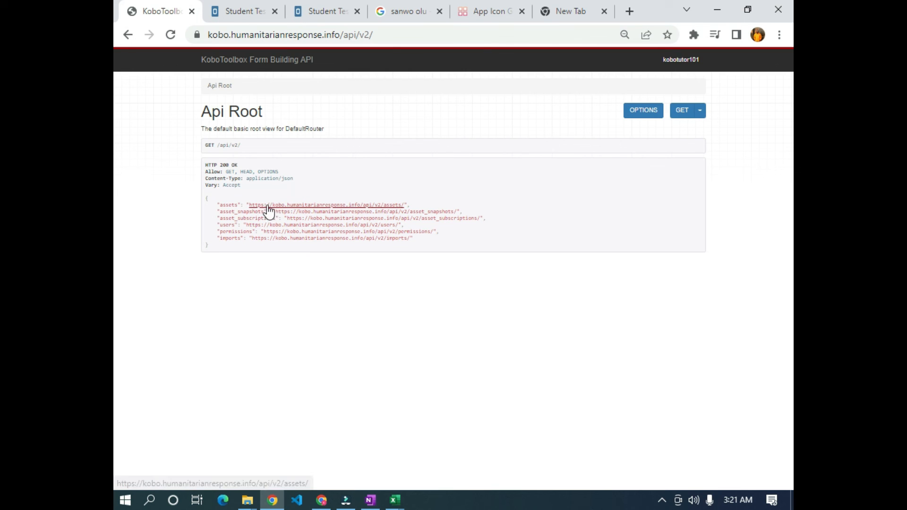
pyautogui.click(304, 206)
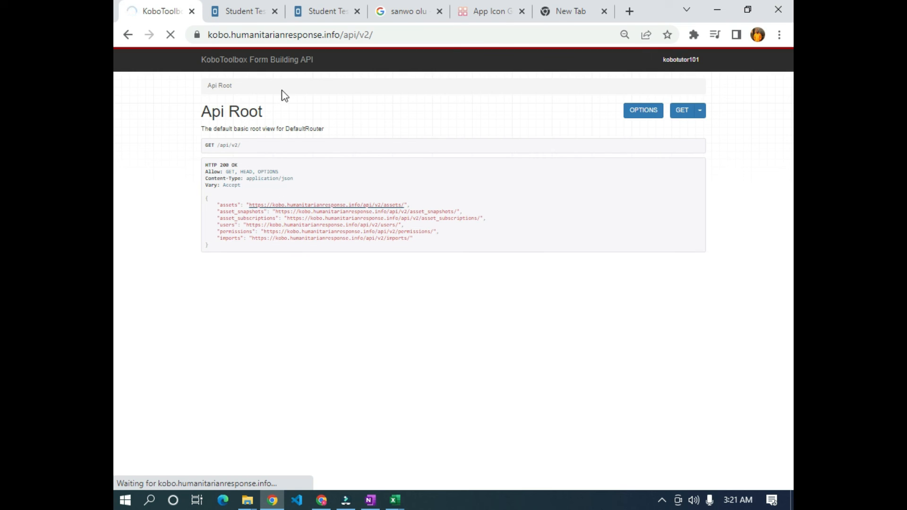
# - Open the assets endpoint and browse the JSON for the six assets, including Student Test
pyautogui.click(325, 206)
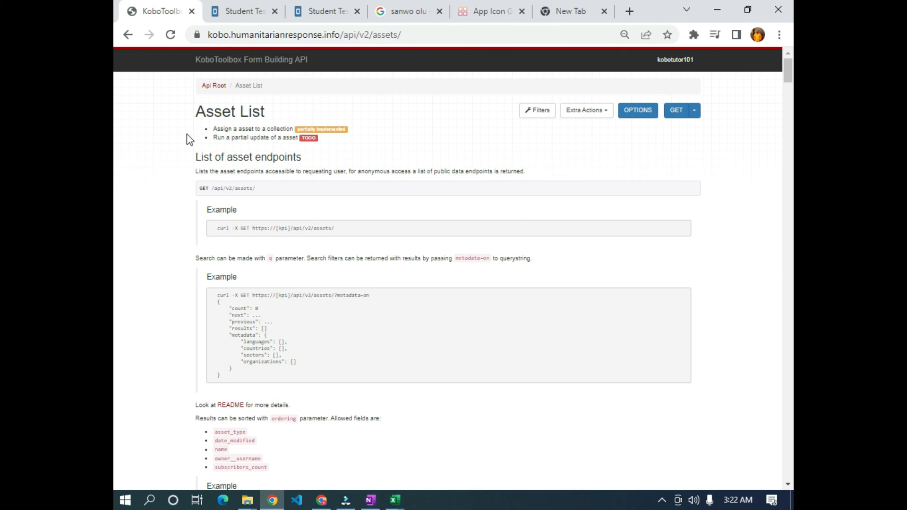
pyautogui.scroll(-20, 405, 171)
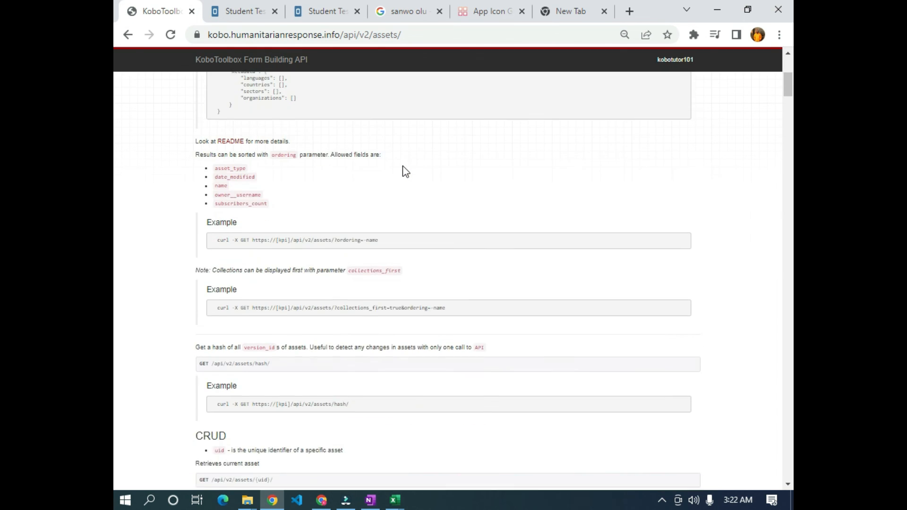
pyautogui.scroll(-15, 368, 166)
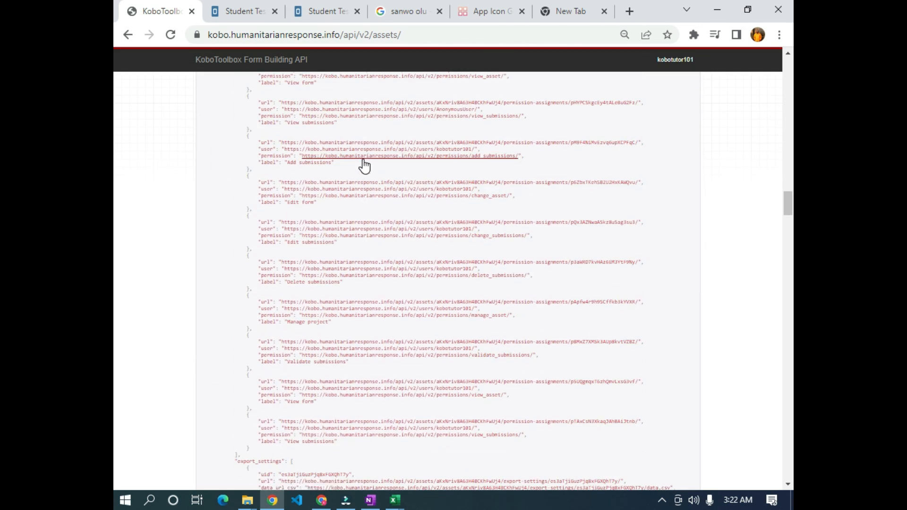
pyautogui.scroll(-15, 345, 187)
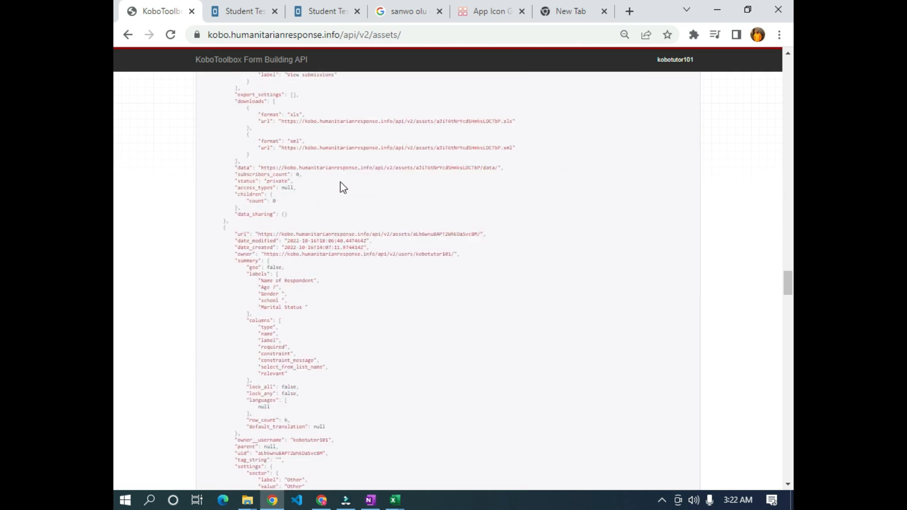
pyautogui.scroll(20, 339, 182)
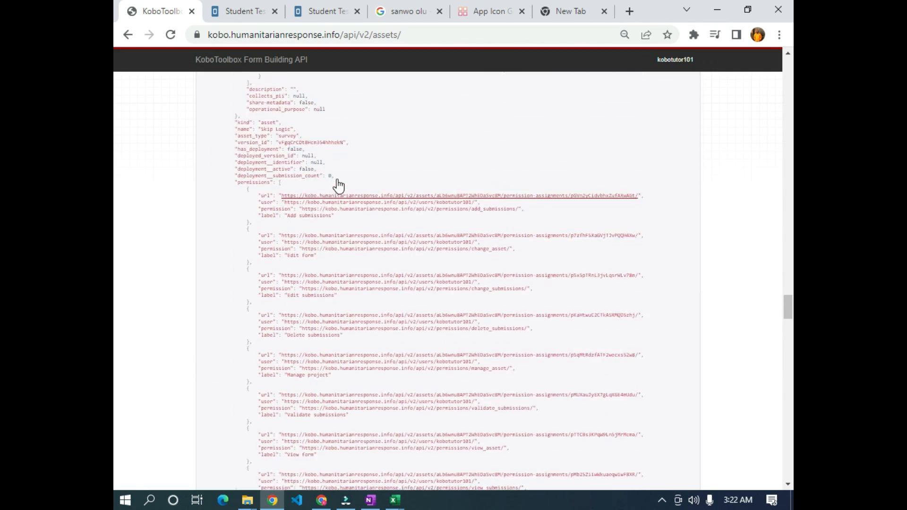
pyautogui.scroll(-15, 334, 172)
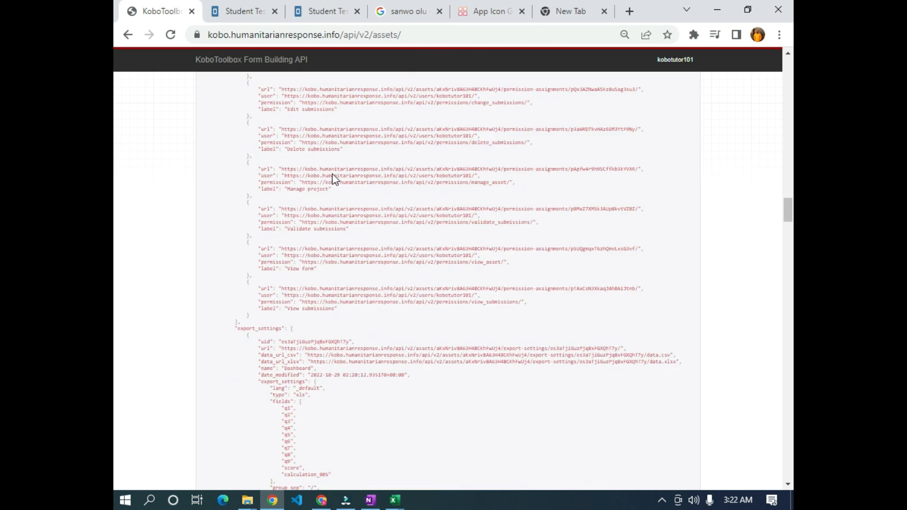
pyautogui.scroll(20, 334, 184)
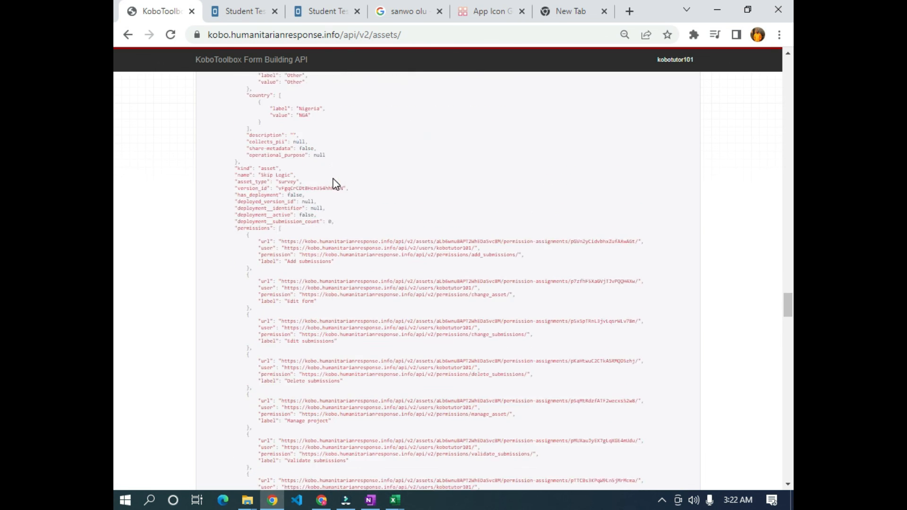
pyautogui.scroll(-7, 333, 182)
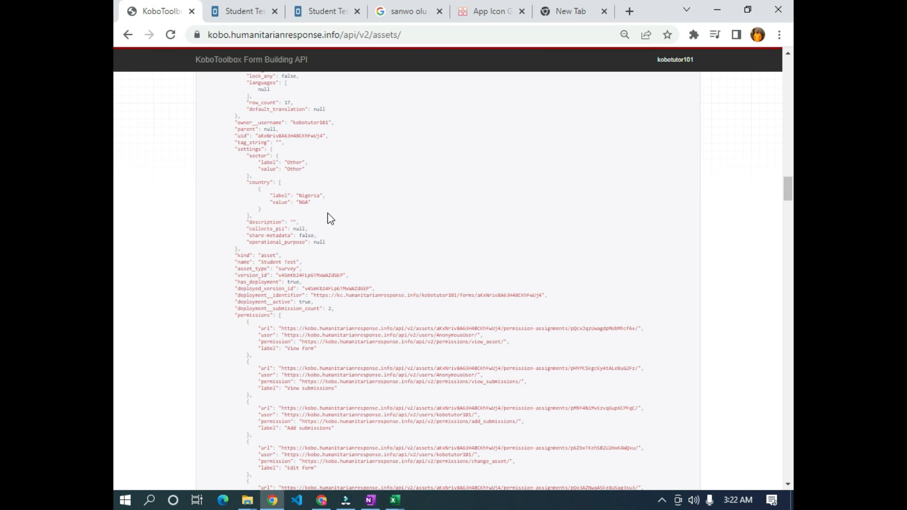
pyautogui.scroll(-6, 355, 156)
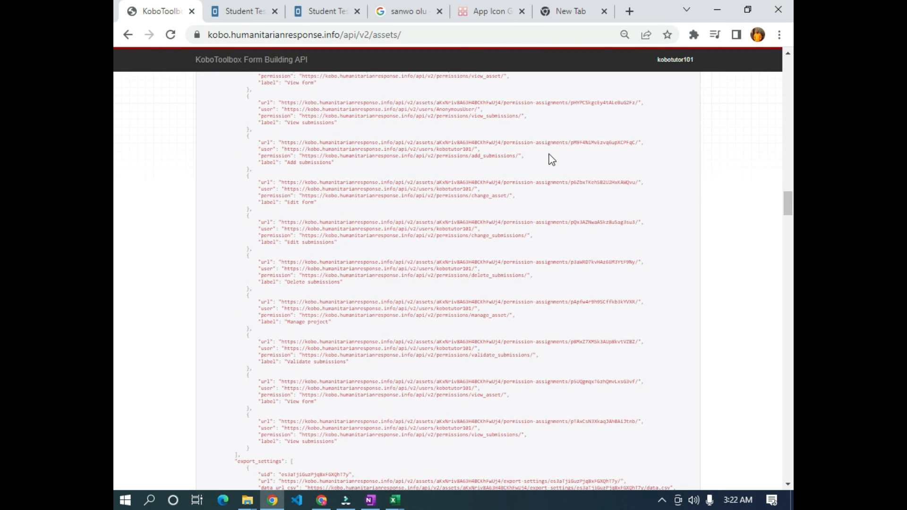
pyautogui.scroll(9, 431, 227)
pyautogui.scroll(4, 519, 191)
pyautogui.scroll(-4, 520, 191)
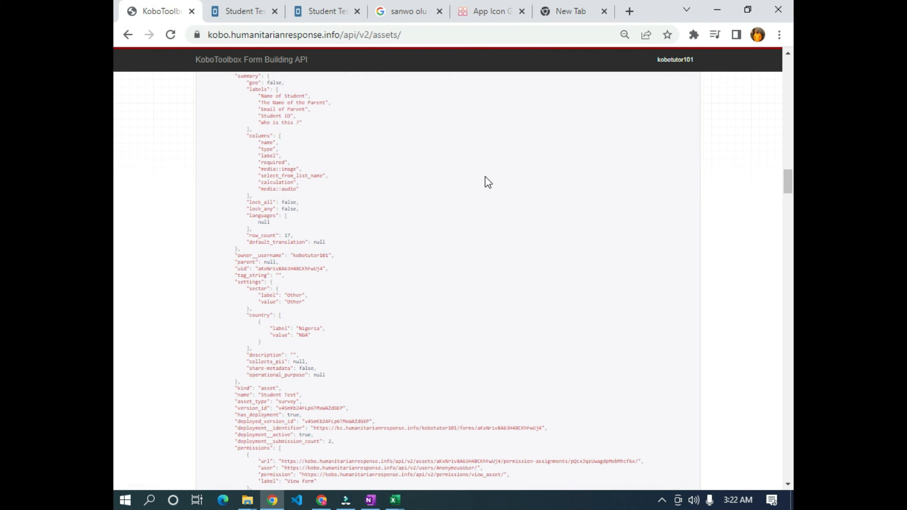
pyautogui.hotkey('ctrl', 'f')
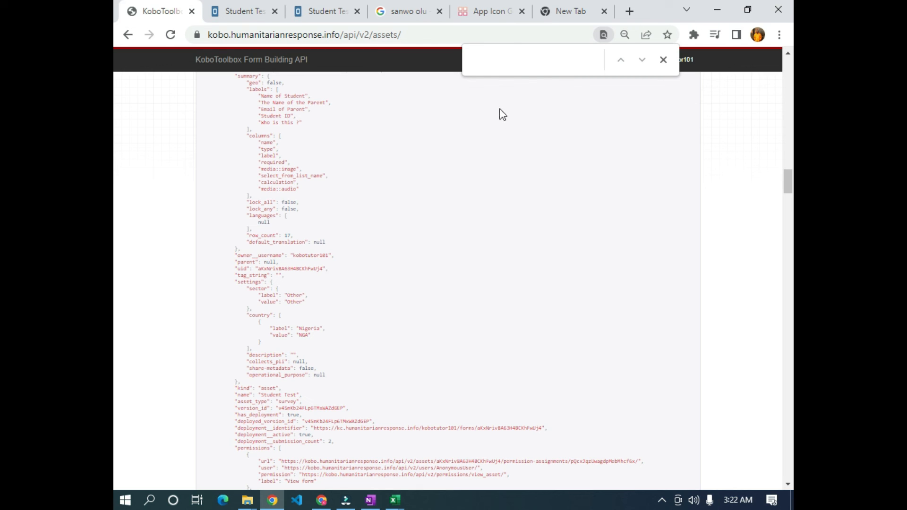
# - Search 'dash' to find the Dashboard export settings, cancelling the accidental xlsx download
pyautogui.write('dashboard')
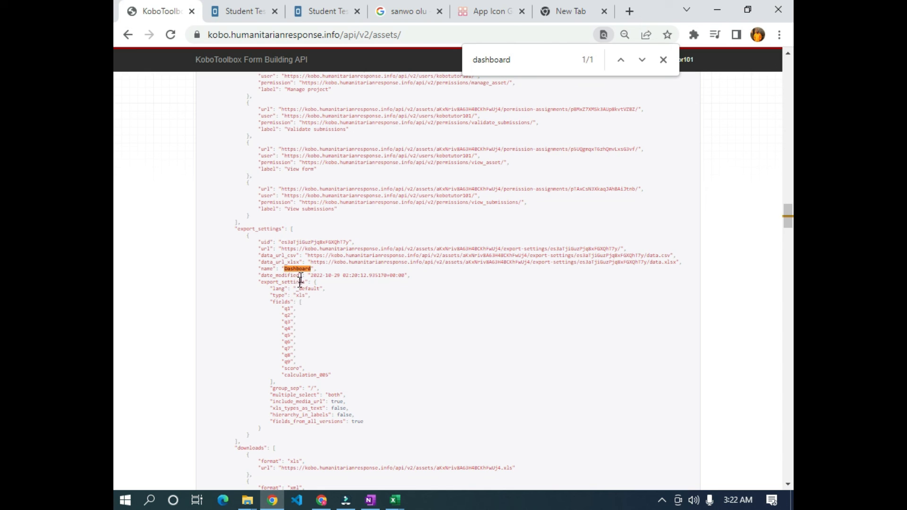
pyautogui.click(331, 263)
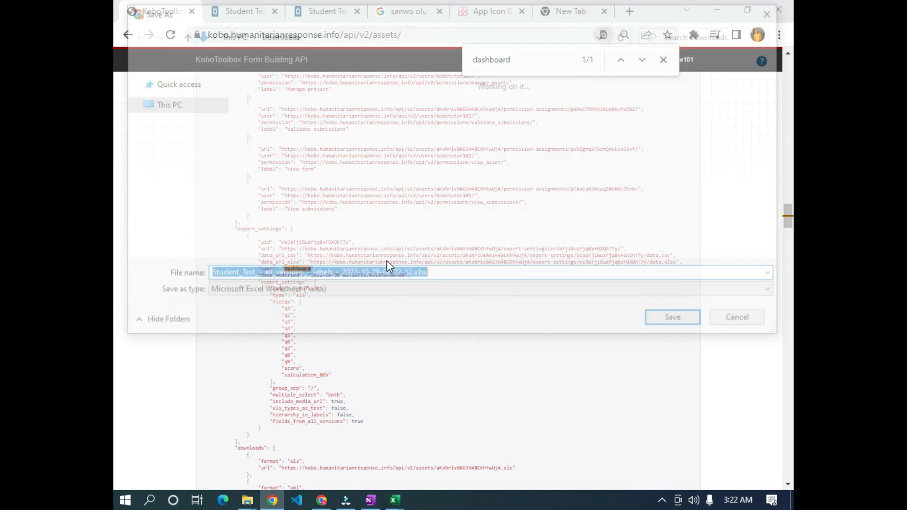
pyautogui.click(777, 10)
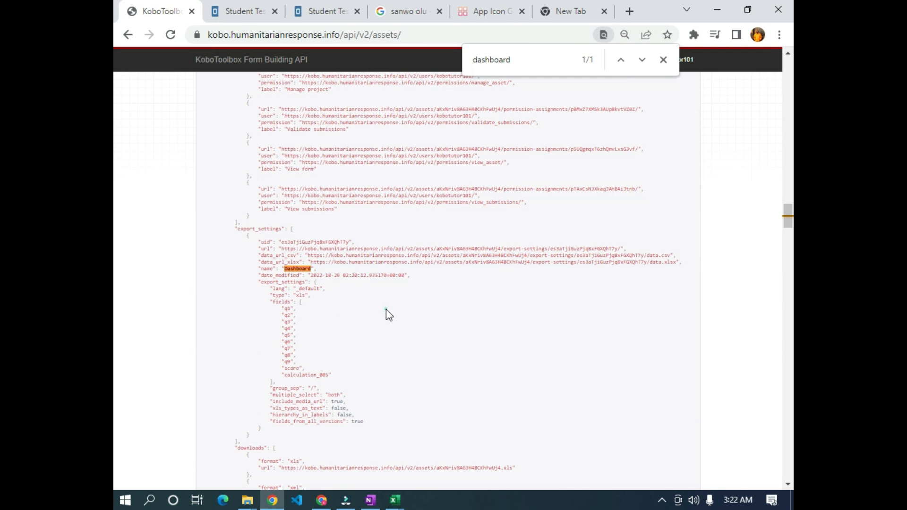
pyautogui.click(670, 62)
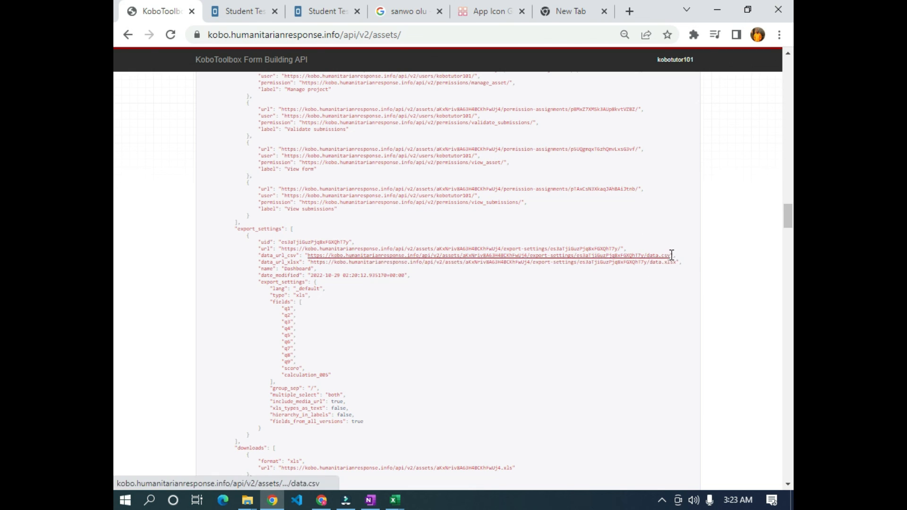
# - Copy the Dashboard export's data.csv URL, cancel its download, and switch to a new tab
pyautogui.moveTo(671, 255); pyautogui.dragTo(309, 255)
pyautogui.hotkey('ctrl', 'c')
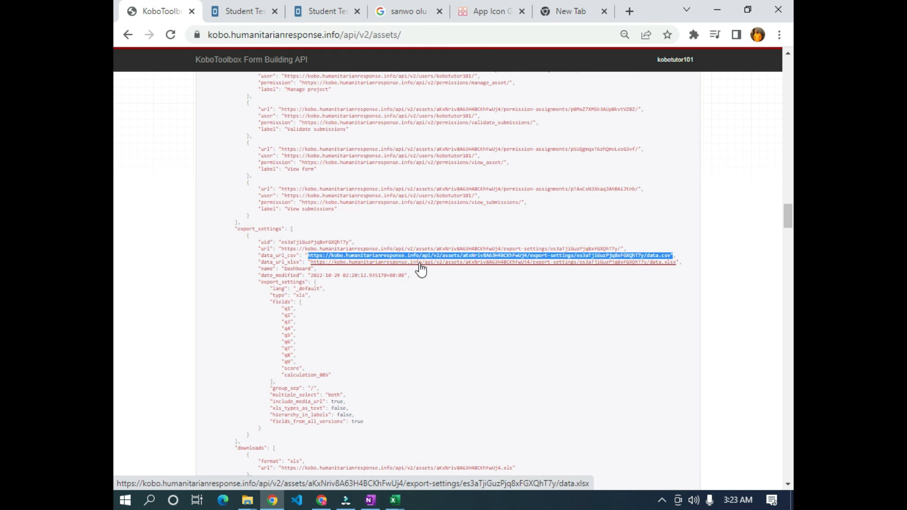
pyautogui.click(385, 257)
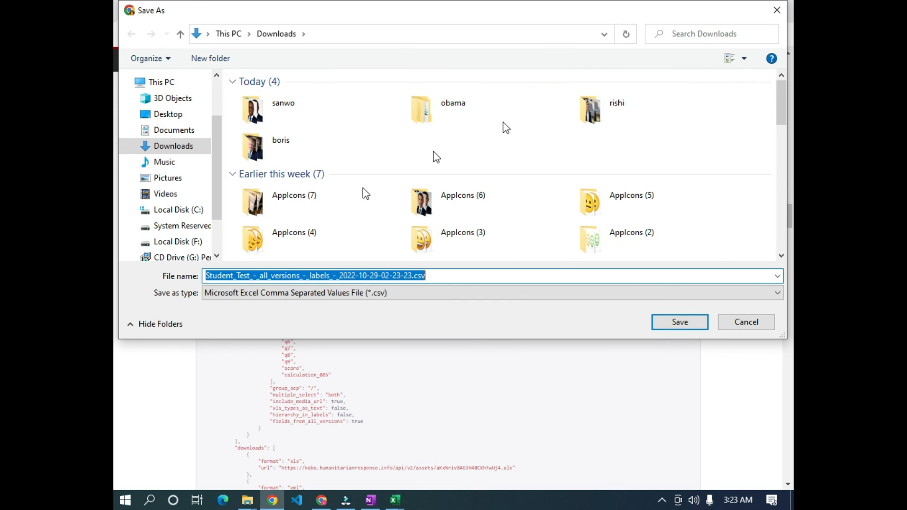
pyautogui.click(777, 10)
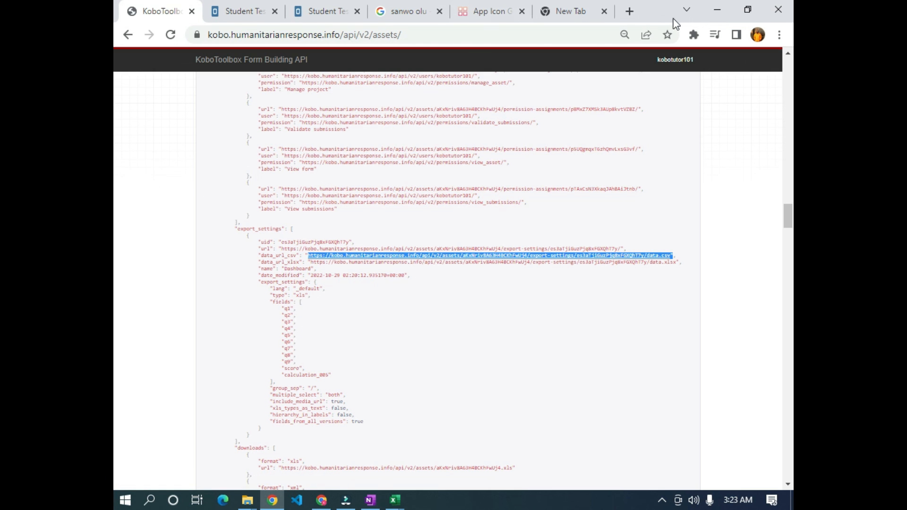
pyautogui.click(564, 11)
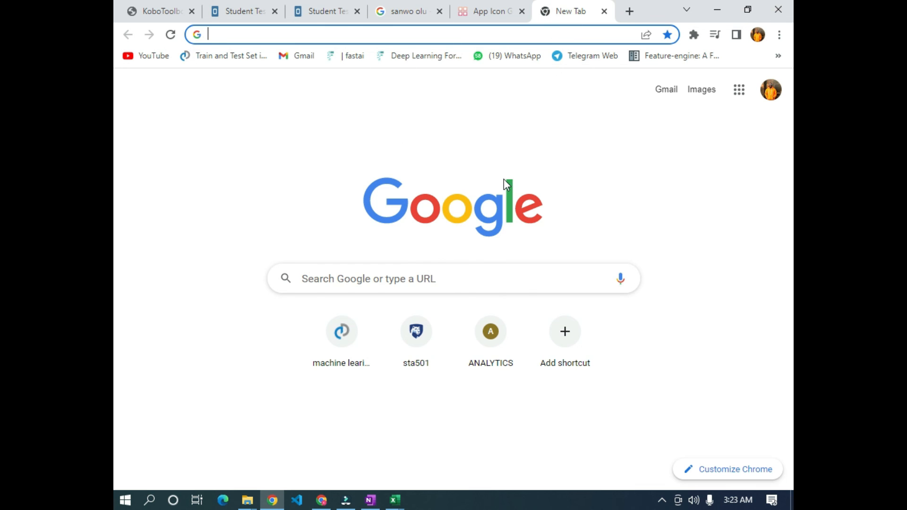
# - Create a blank spreadsheet via sheet.new and select cell A1
pyautogui.write('sheet')
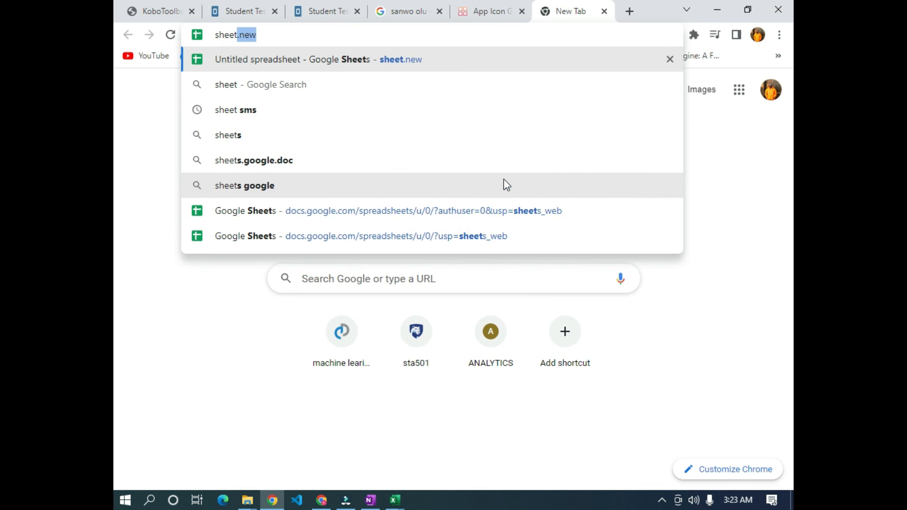
pyautogui.press('Return')
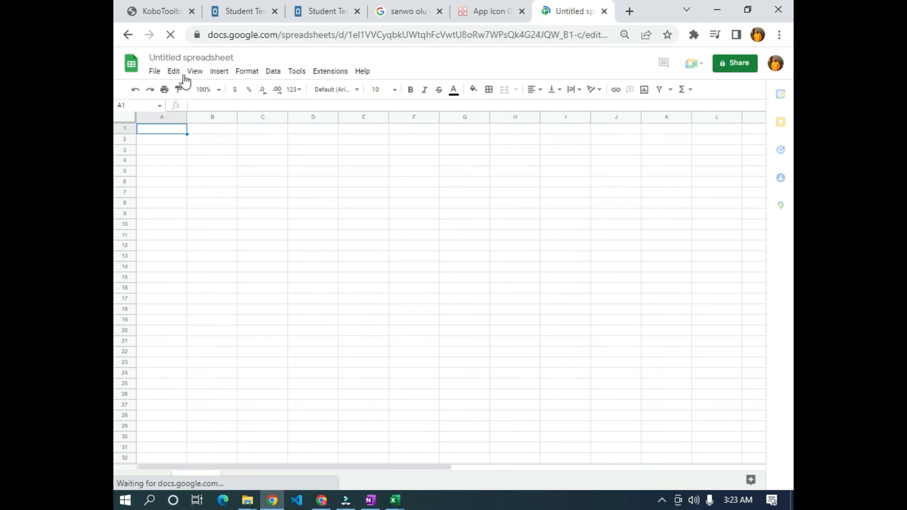
pyautogui.click(189, 58)
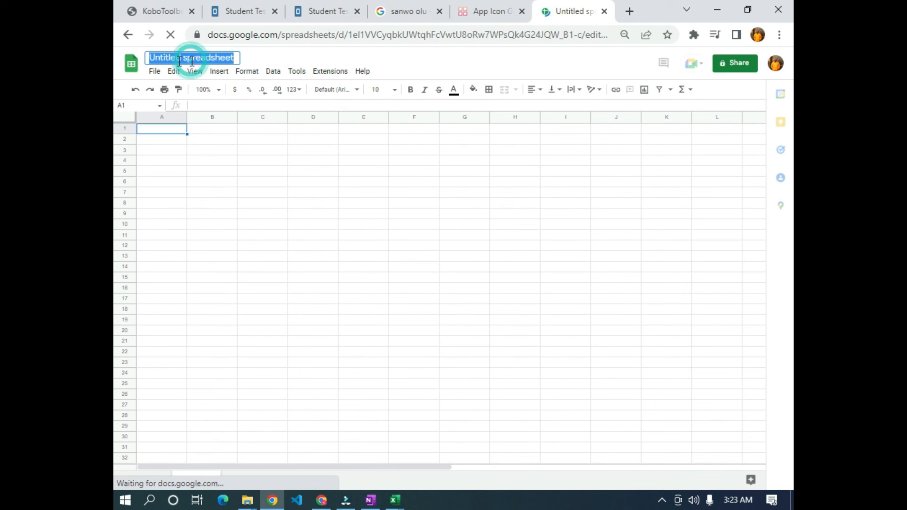
pyautogui.click(175, 164)
pyautogui.moveTo(175, 167); pyautogui.dragTo(172, 161)
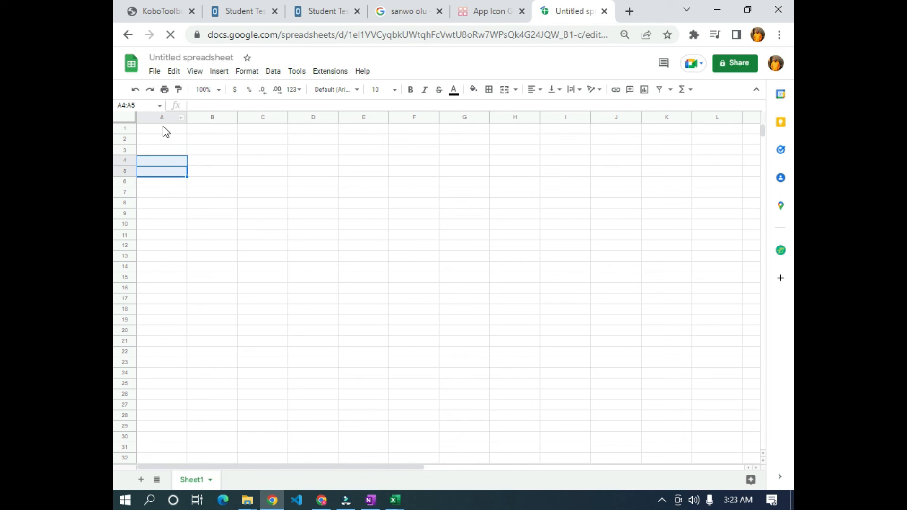
pyautogui.click(162, 129)
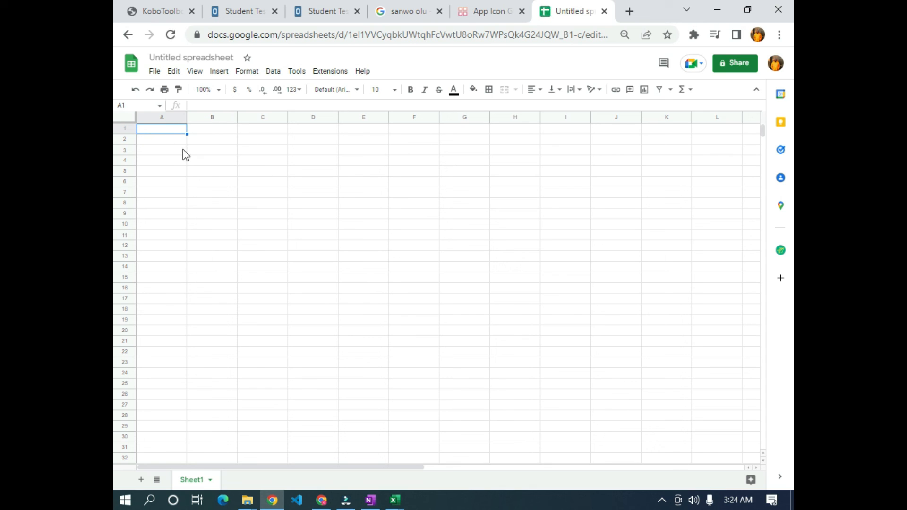
# - Enter =IMPORTDATA with the pasted Kobo data.csv URL in A1, loading both student rows
pyautogui.write('=')
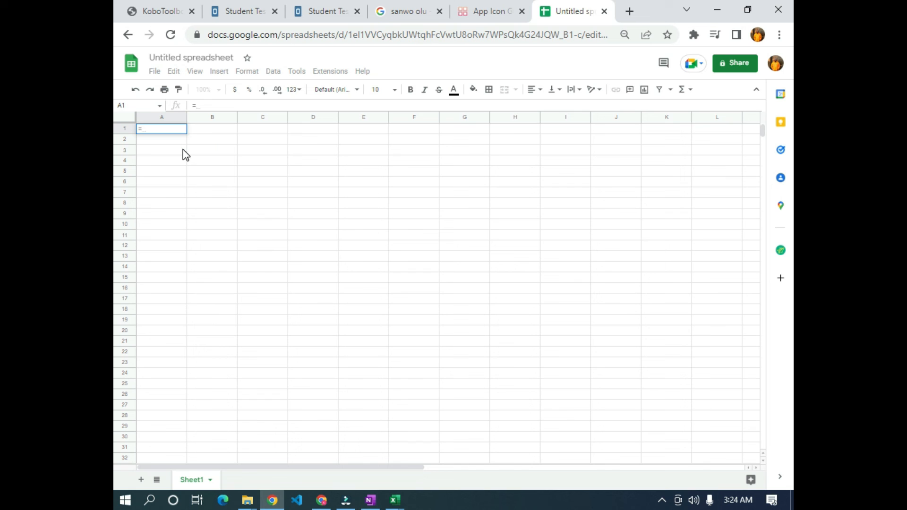
pyautogui.write('import')
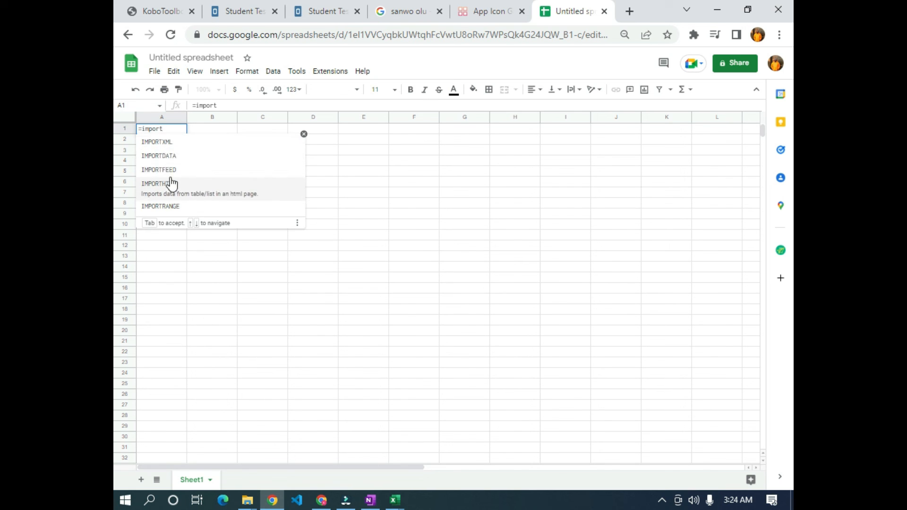
pyautogui.click(169, 156)
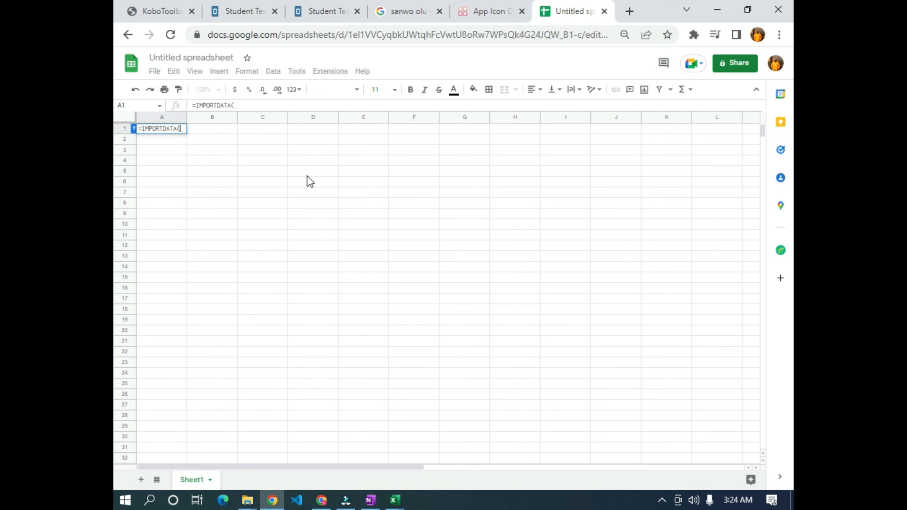
pyautogui.write('"')
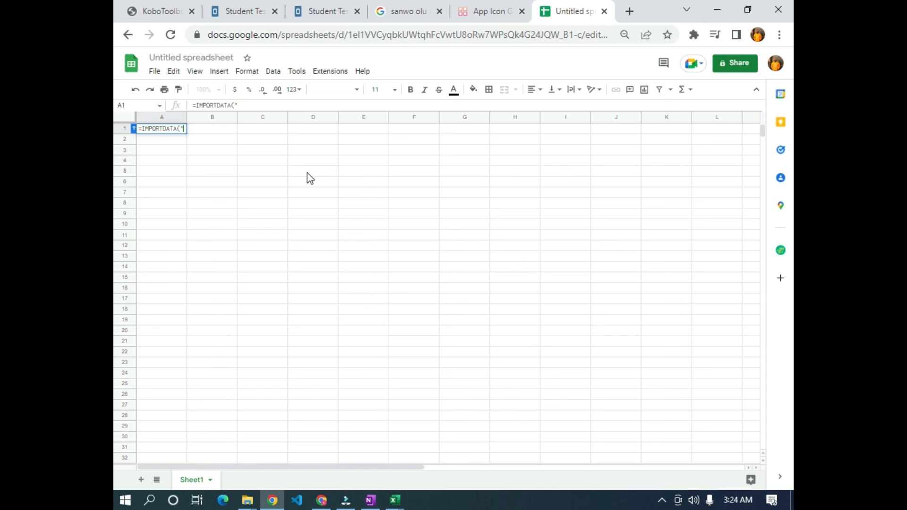
pyautogui.hotkey('ctrl', 'v')
pyautogui.write('"')
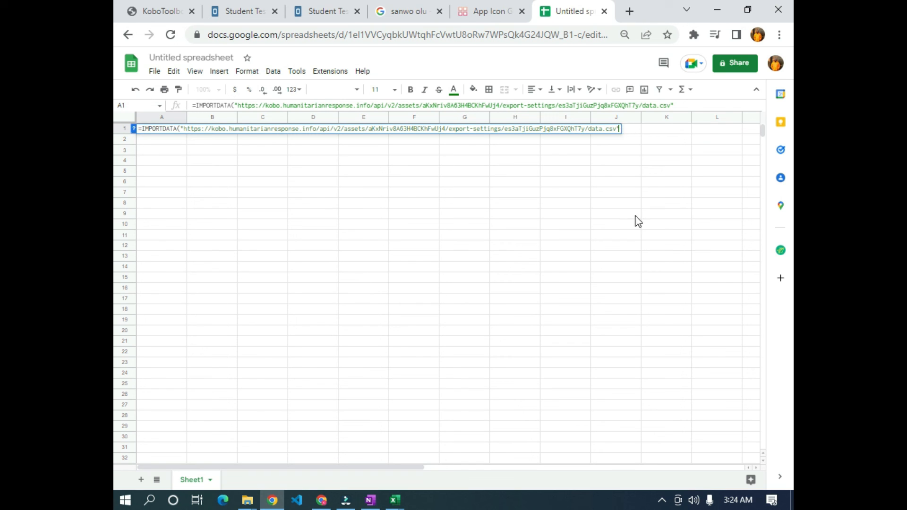
pyautogui.write(',')
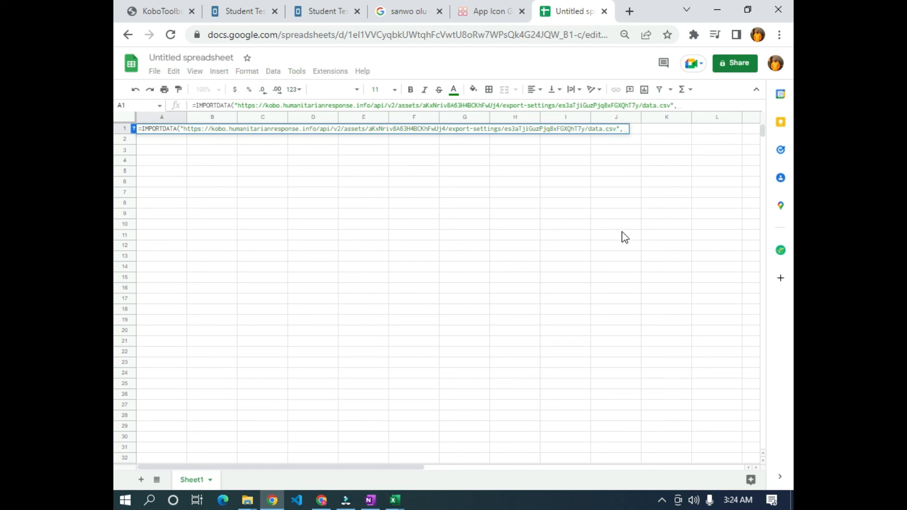
pyautogui.write('"')
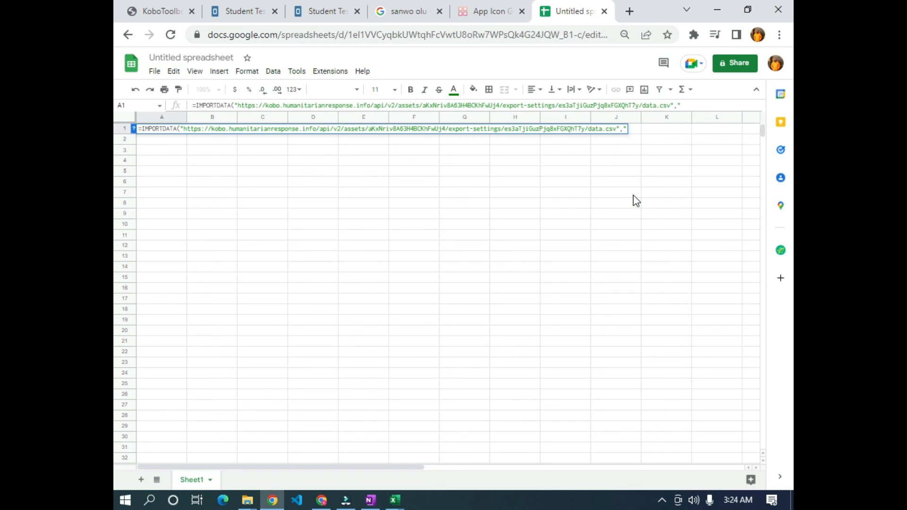
pyautogui.write(';')
pyautogui.write(')')
pyautogui.press('Return')
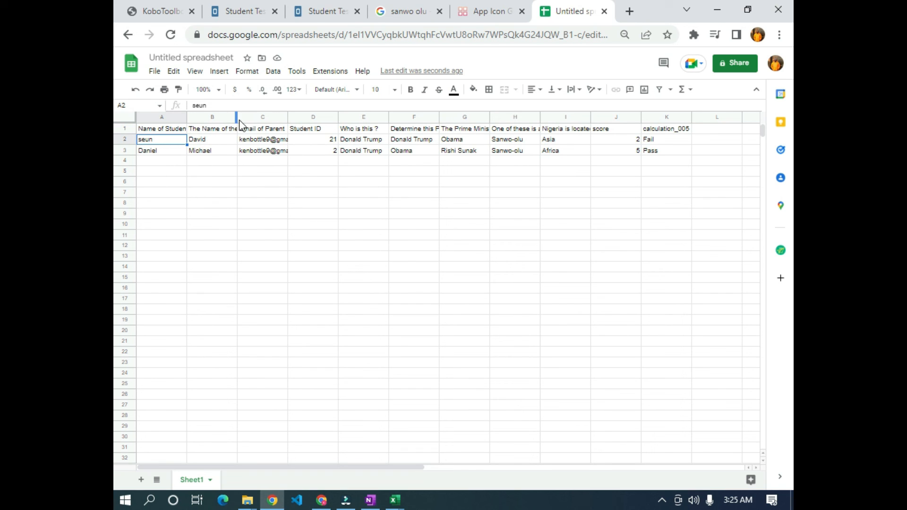
# - Widen column B until the header 'The Name of the Parent' shows in full
pyautogui.moveTo(236, 117); pyautogui.dragTo(259, 116)
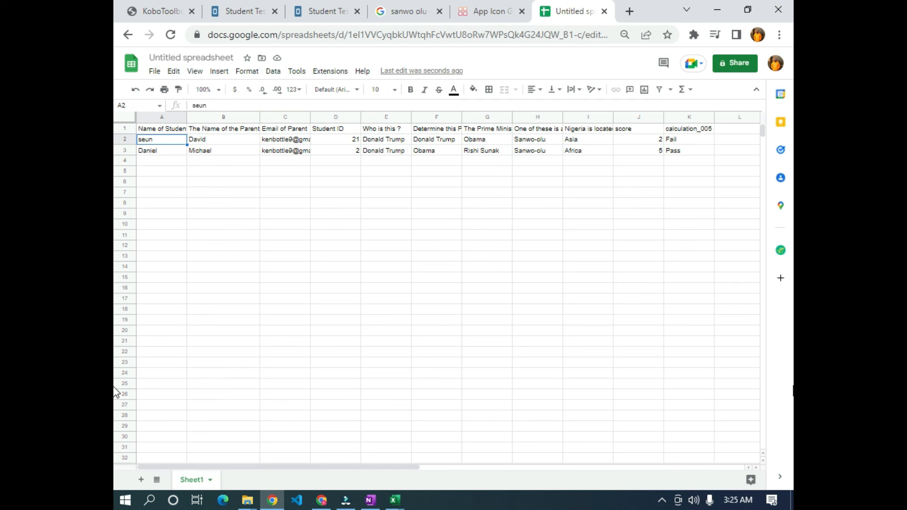
# - Search the add-on Marketplace for 'merge' and check the Mergo mail merge listing
pyautogui.click(329, 71)
pyautogui.moveTo(376, 194)
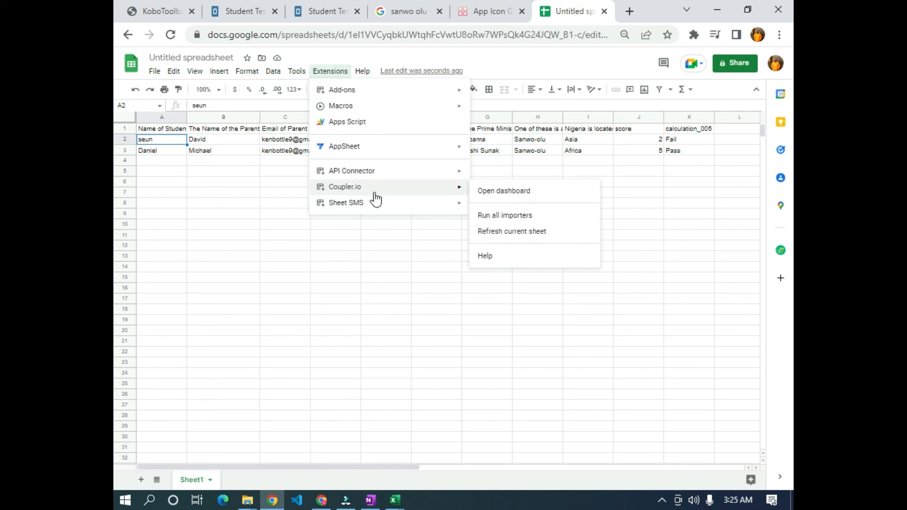
pyautogui.moveTo(363, 95)
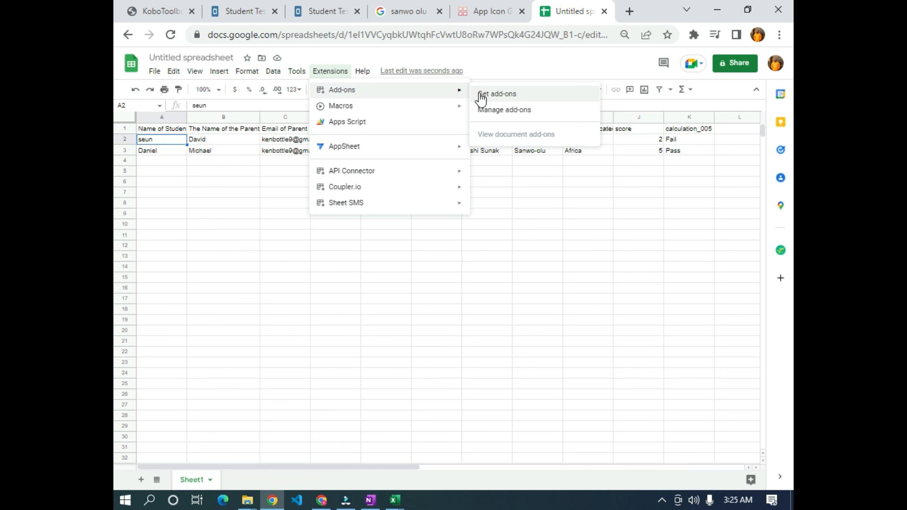
pyautogui.click(515, 98)
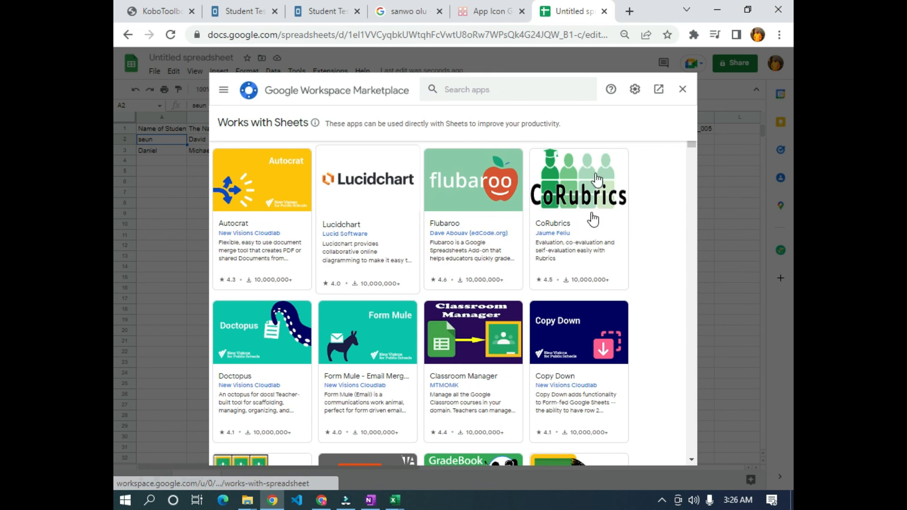
pyautogui.click(489, 90)
pyautogui.write('merge')
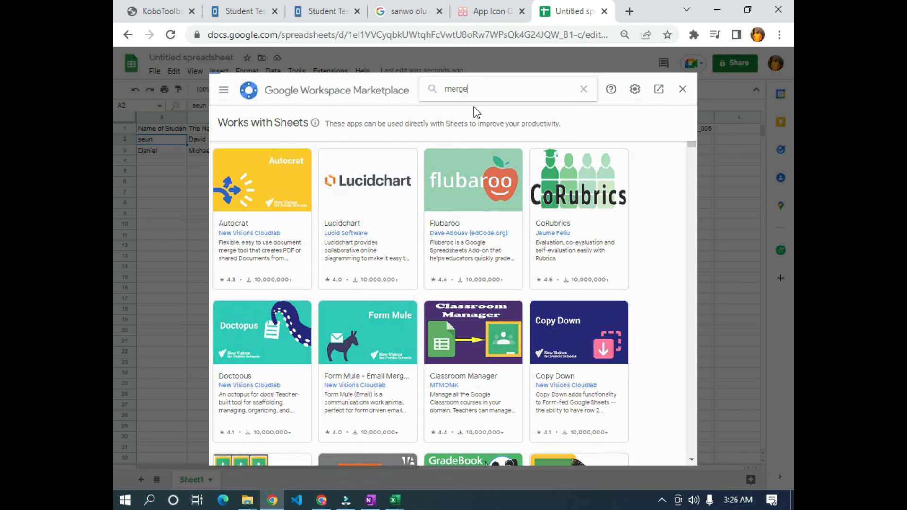
pyautogui.press('Return')
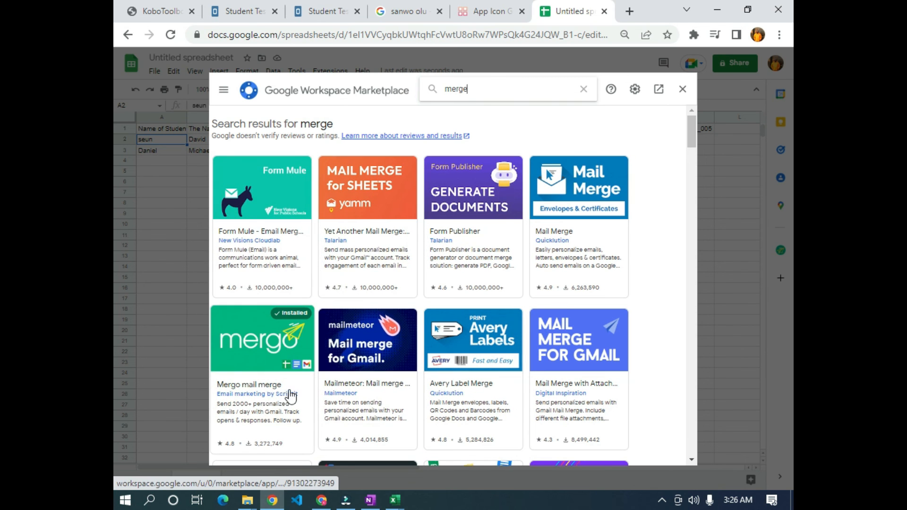
pyautogui.click(306, 310)
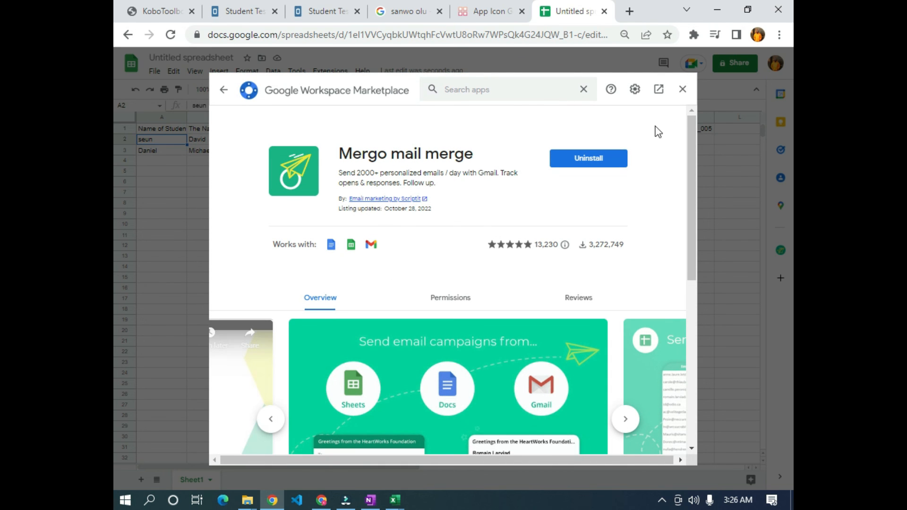
pyautogui.click(682, 91)
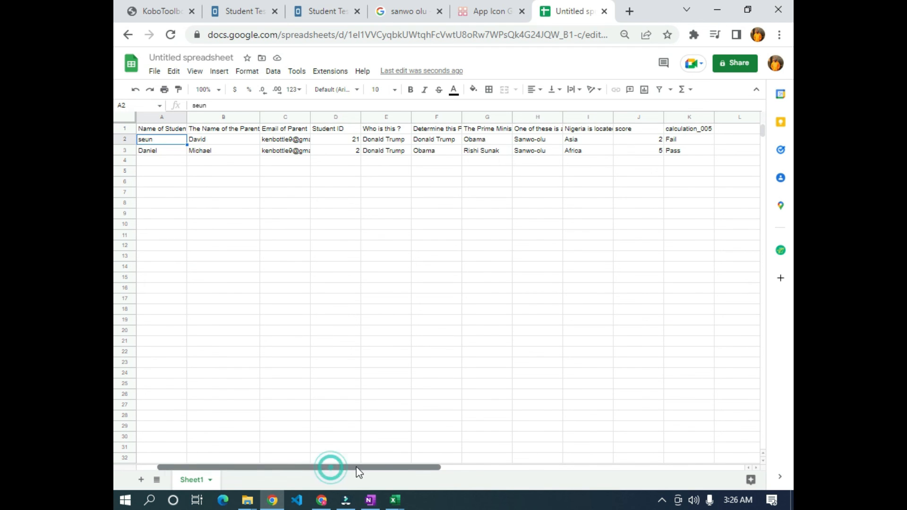
# - Open a new blank browser tab beside the spreadsheet
pyautogui.moveTo(331, 468); pyautogui.dragTo(390, 469)
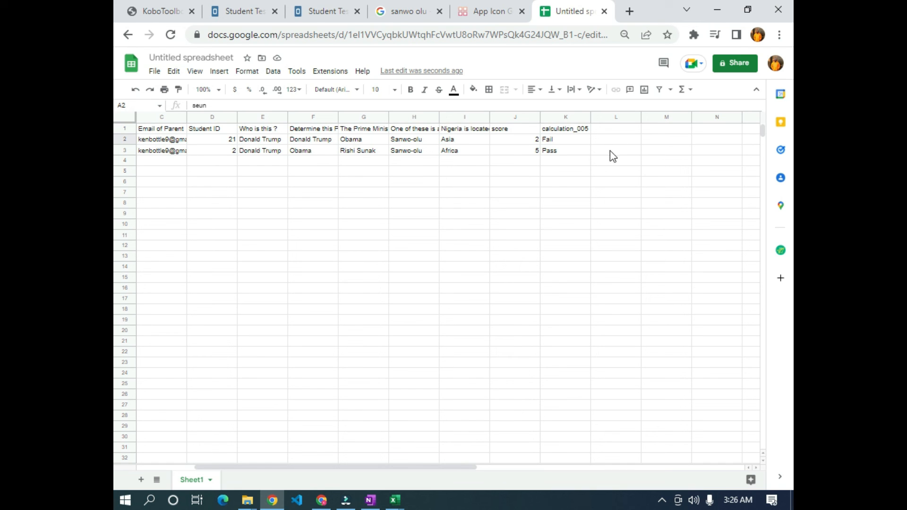
pyautogui.moveTo(395, 470); pyautogui.dragTo(307, 471)
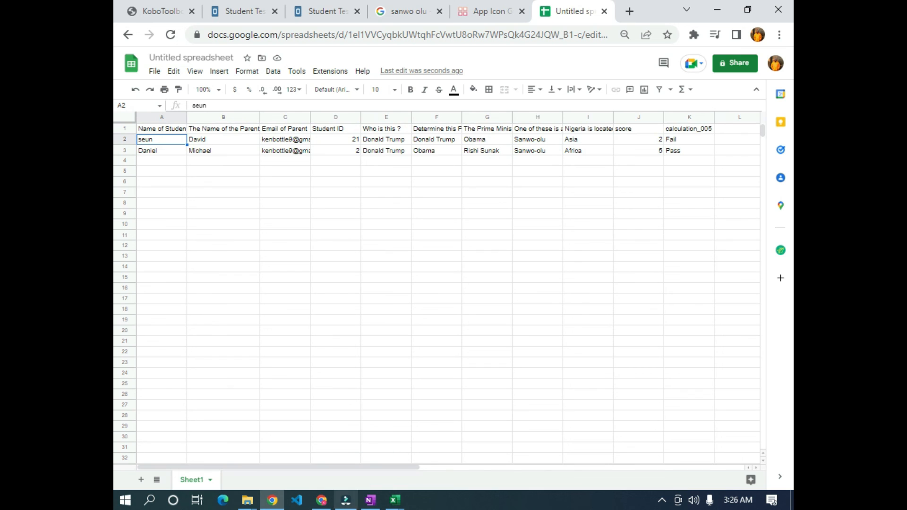
pyautogui.click(629, 12)
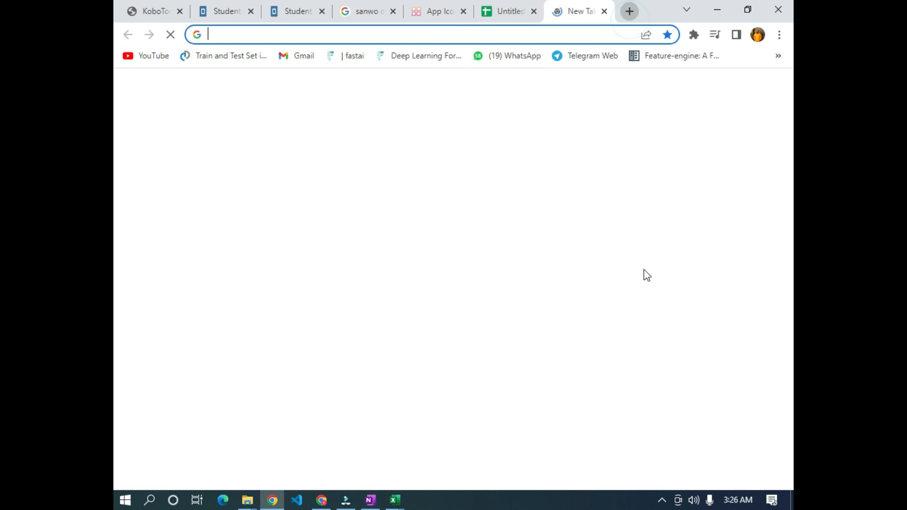
# - Compose a Gmail draft with subject STUDENT ASSESSMENT and a body starting 'Dear', then return to the spreadsheet
pyautogui.click(299, 55)
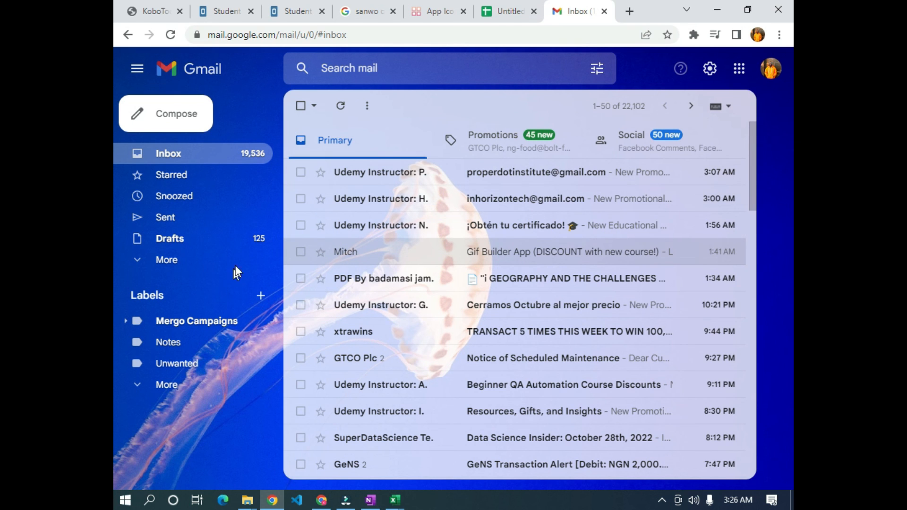
pyautogui.click(175, 113)
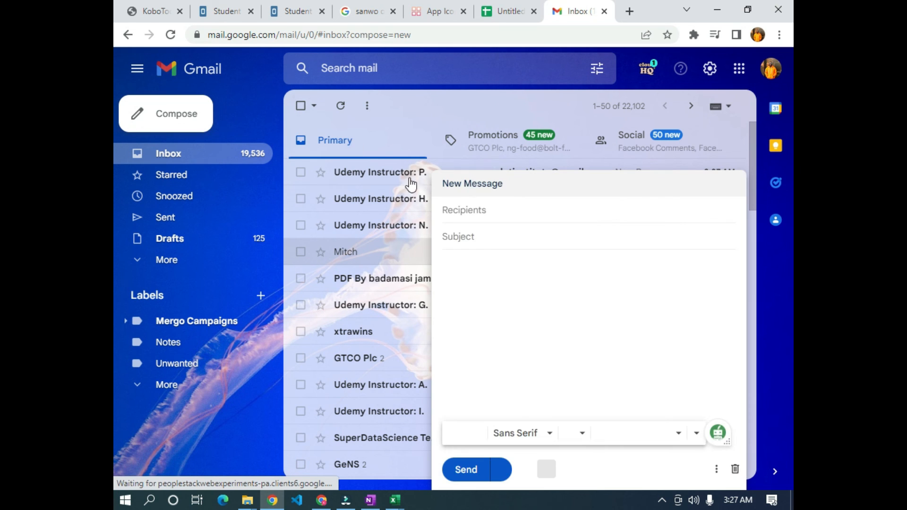
pyautogui.click(463, 235)
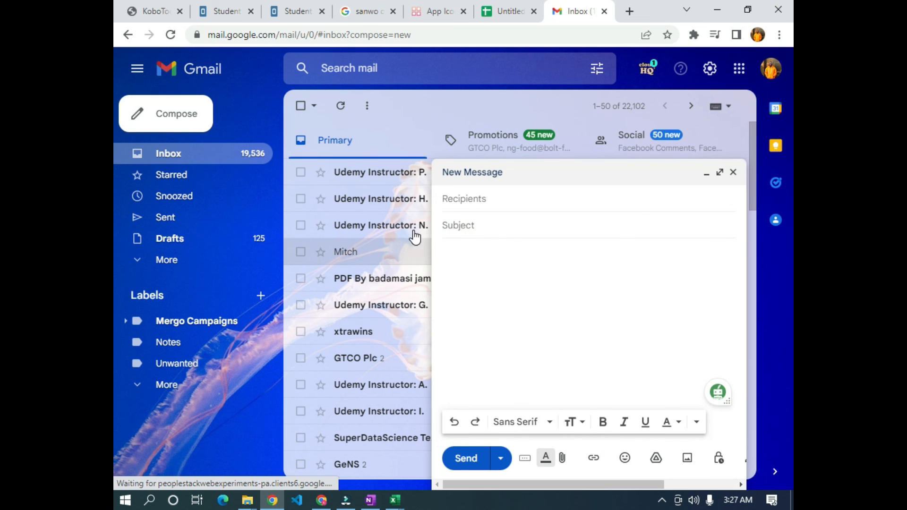
pyautogui.write('STUDENT ')
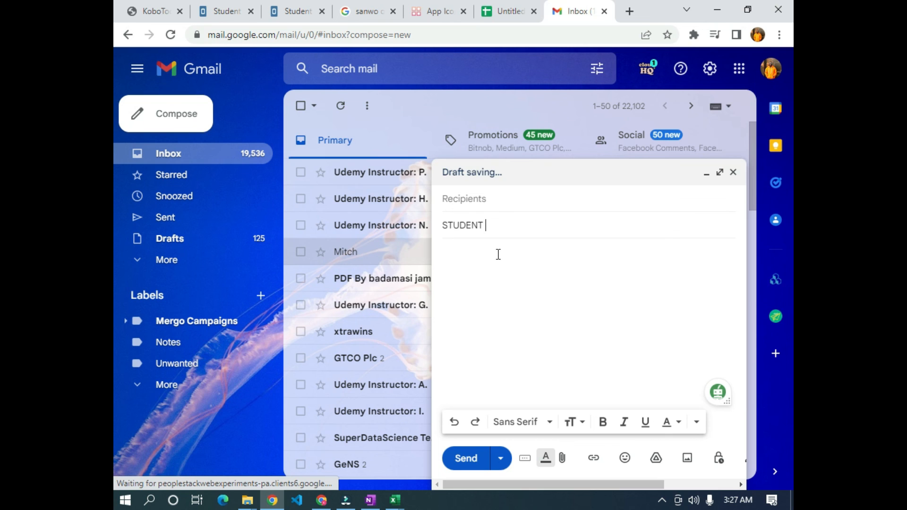
pyautogui.write('ASSESSMENT')
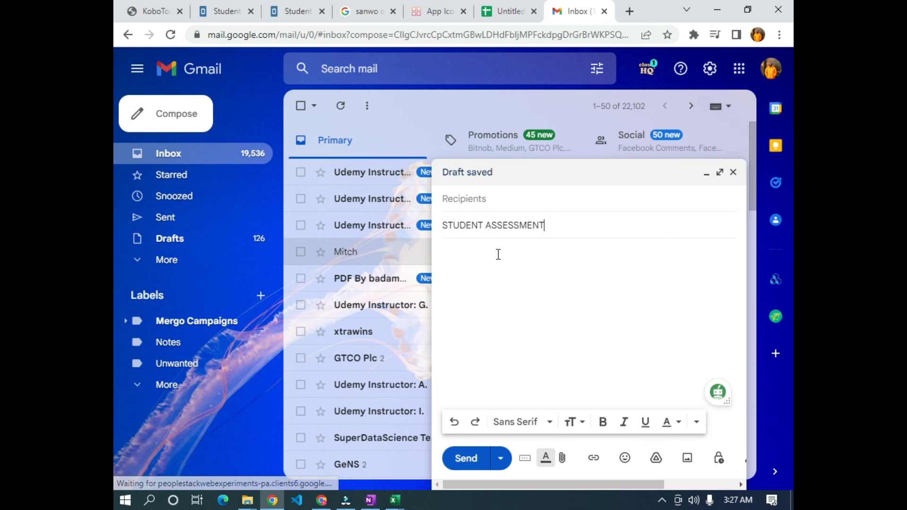
pyautogui.click(484, 268)
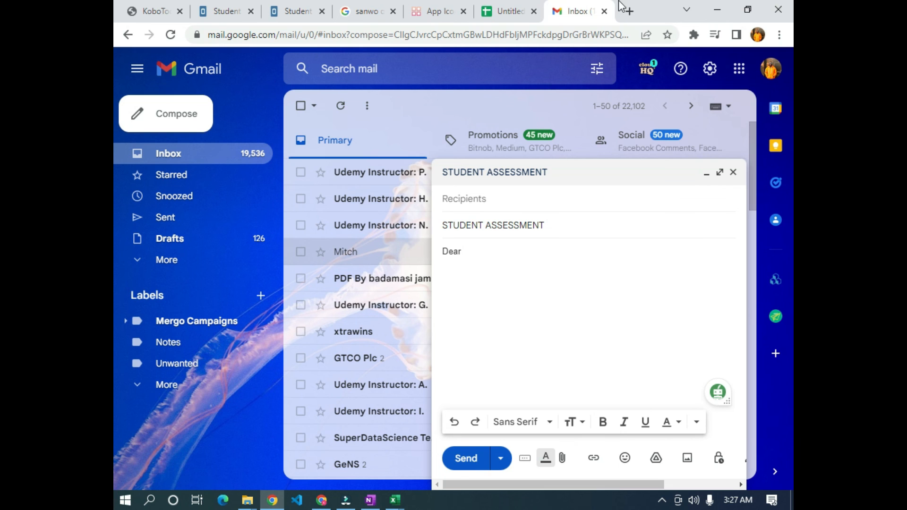
pyautogui.click(505, 12)
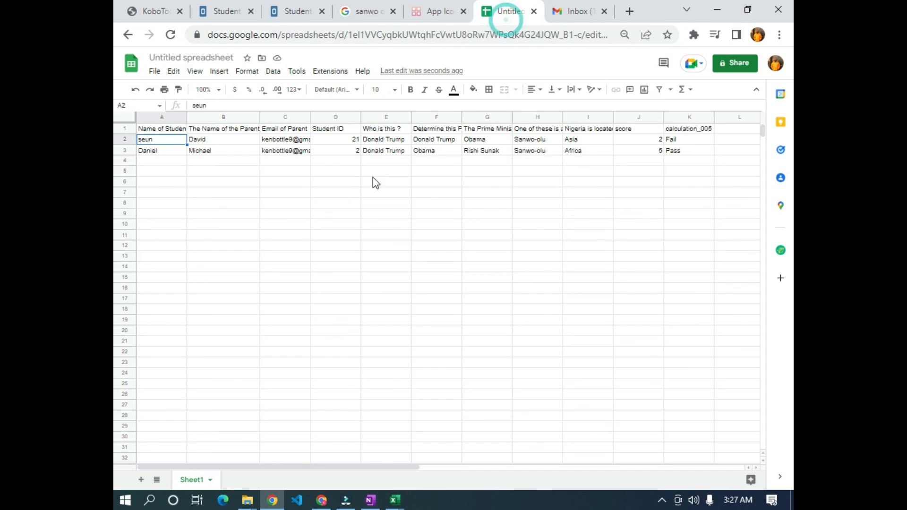
# - Greet the parent with the {{The Name of the Parent}} placeholder in the draft body
pyautogui.click(203, 129)
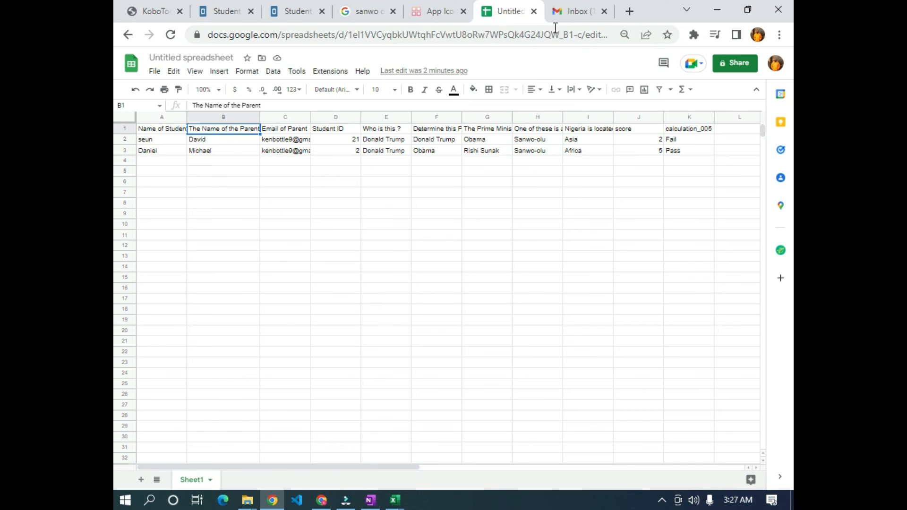
pyautogui.click(577, 10)
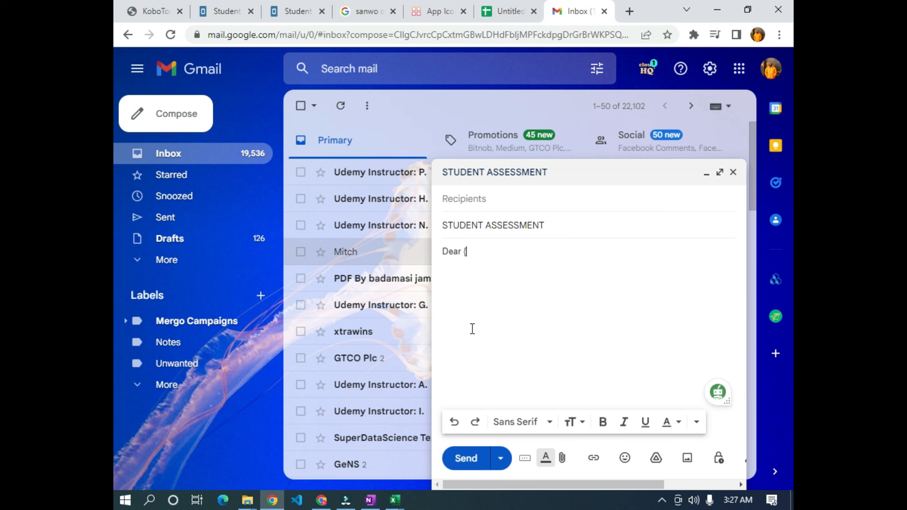
pyautogui.write('The Name of the Parent')
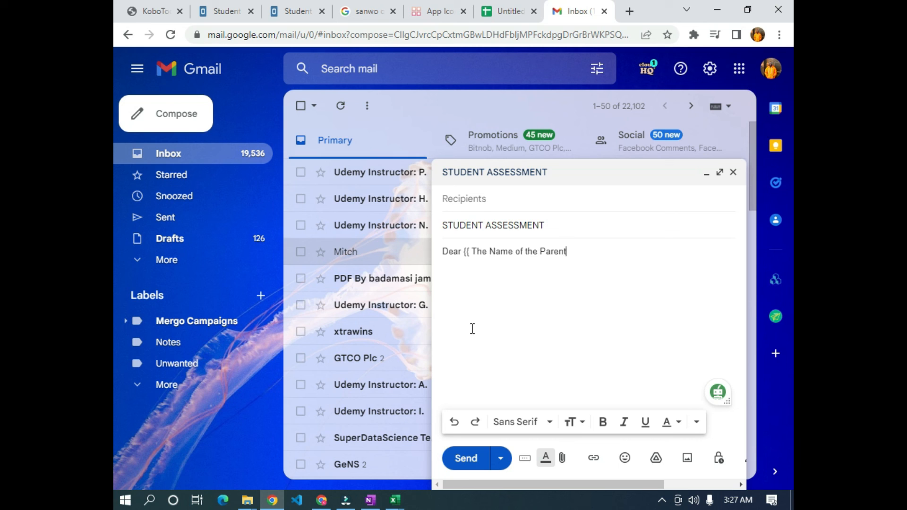
pyautogui.write('}}')
pyautogui.click(471, 251)
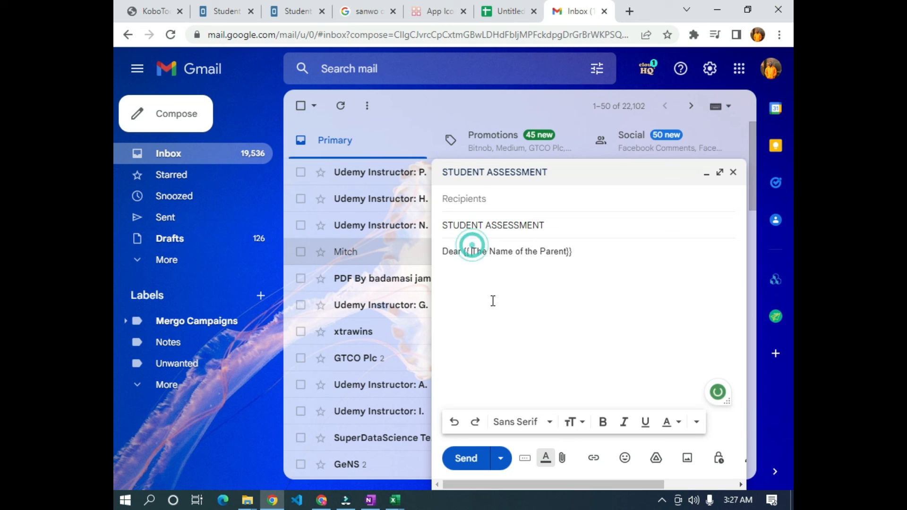
pyautogui.press('BackSpace')
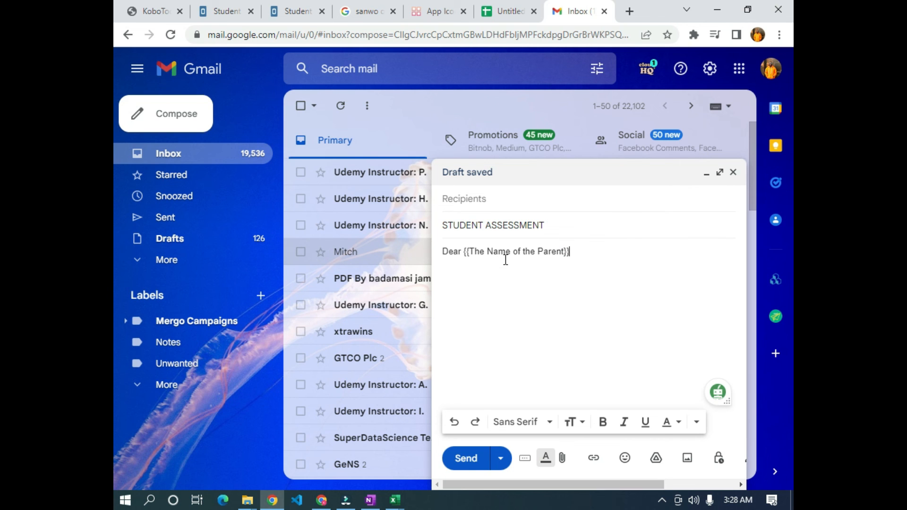
# - Open a second placeholder's braces in the draft and copy the score header from J1
pyautogui.click(508, 11)
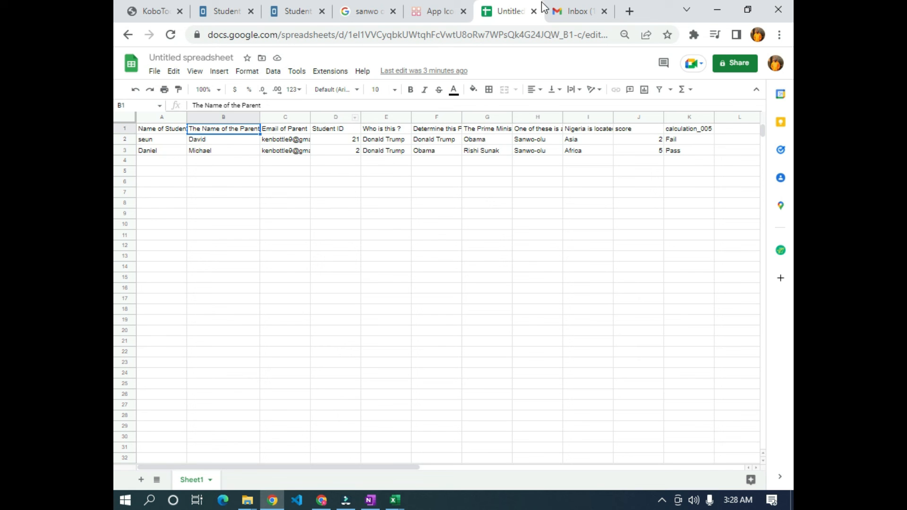
pyautogui.click(593, 12)
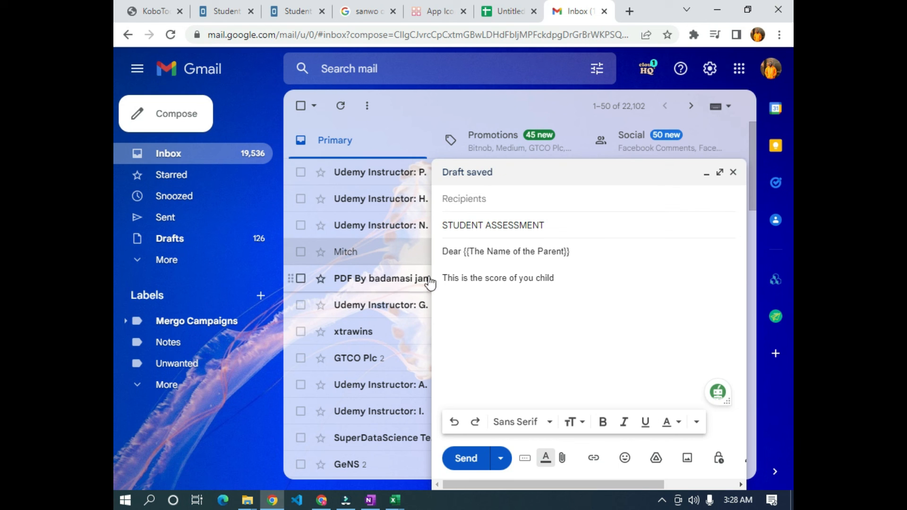
pyautogui.moveTo(430, 282)
pyautogui.write('{{')
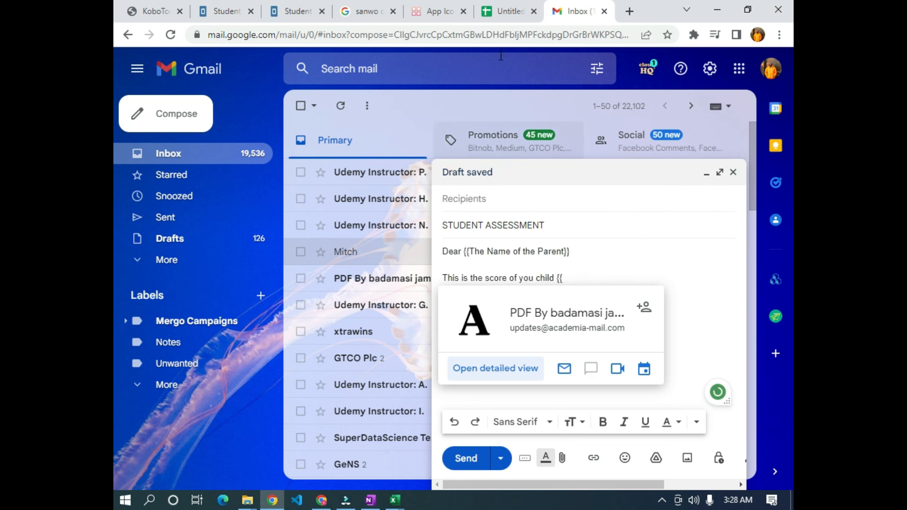
pyautogui.click(506, 11)
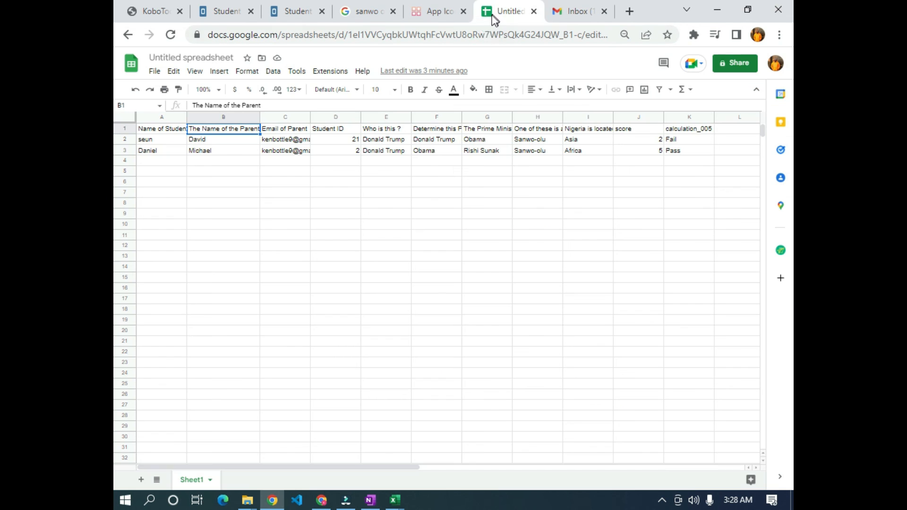
pyautogui.hotkey('ctrl', 'c')
pyautogui.click(639, 141)
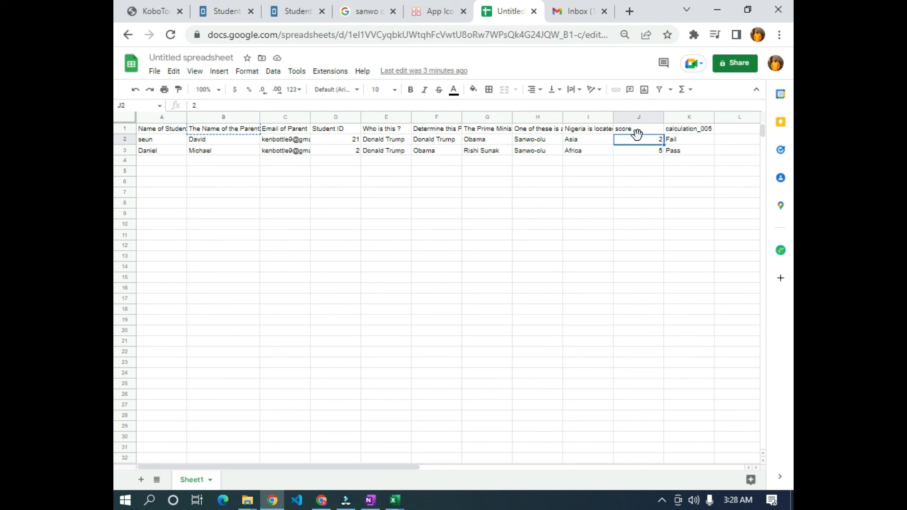
pyautogui.click(629, 133)
pyautogui.hotkey('ctrl', 'c')
# - Paste score as plain text to form {{score}}, then continue with 'and he/she'
pyautogui.hotkey('alt', 'Tab')
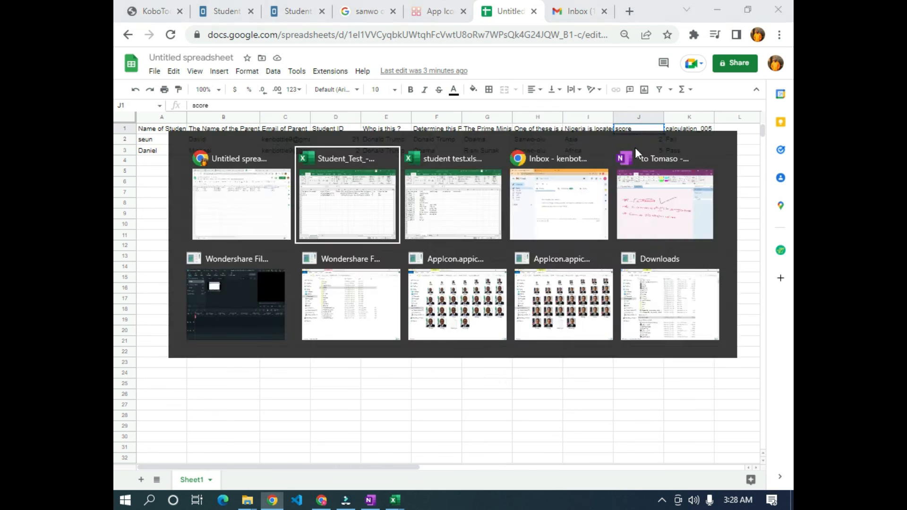
pyautogui.click(574, 11)
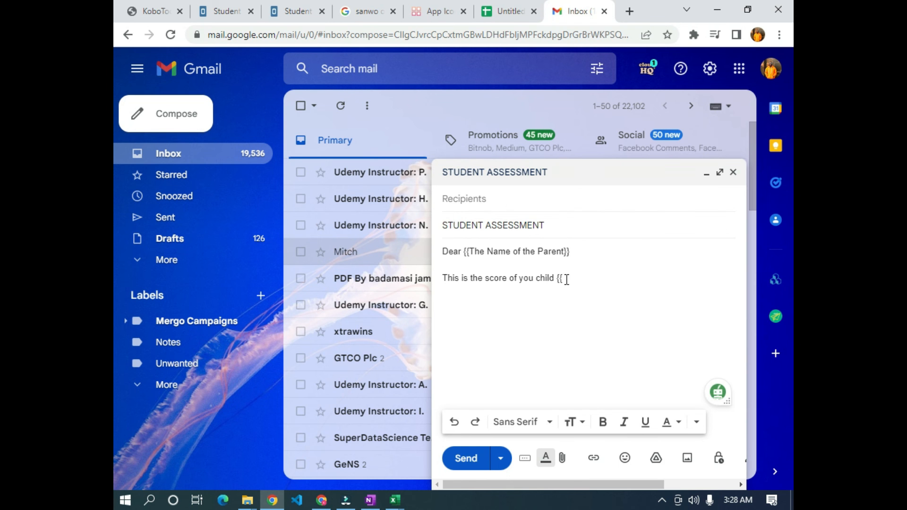
pyautogui.rightClick(565, 279)
pyautogui.click(636, 400)
pyautogui.write('}} and')
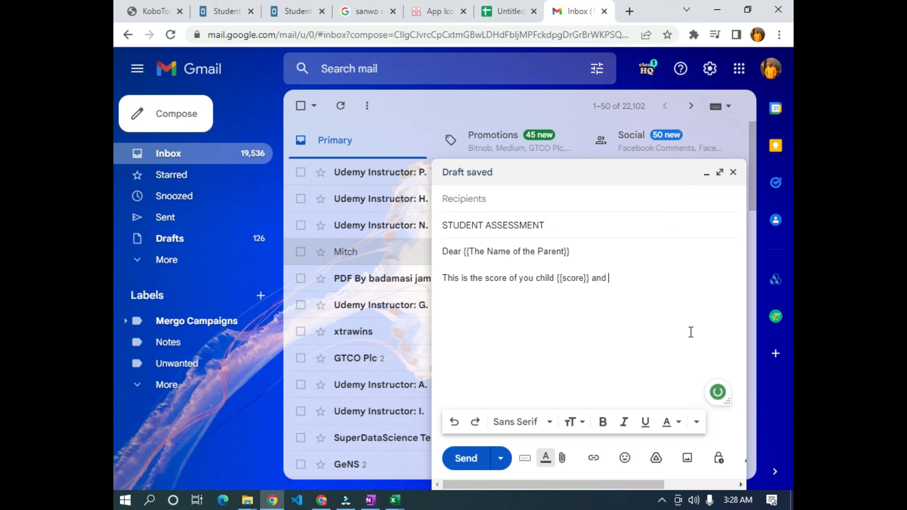
pyautogui.write('he/she {')
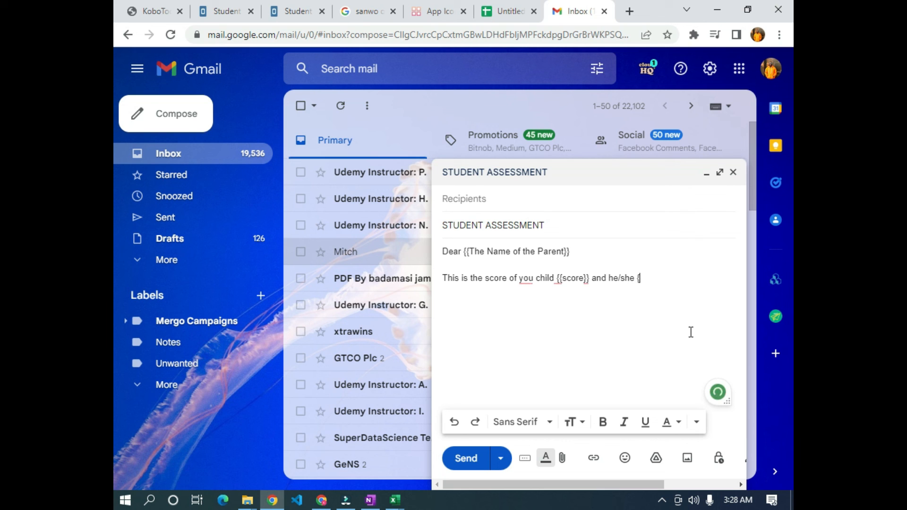
# - Paste the calculation_005 header as plain text for the Pass/Fail placeholder
pyautogui.click(508, 11)
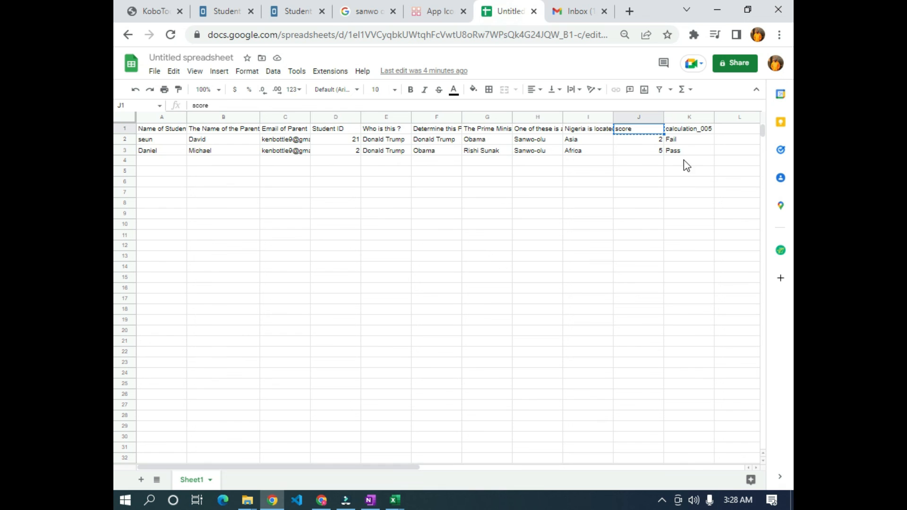
pyautogui.click(687, 135)
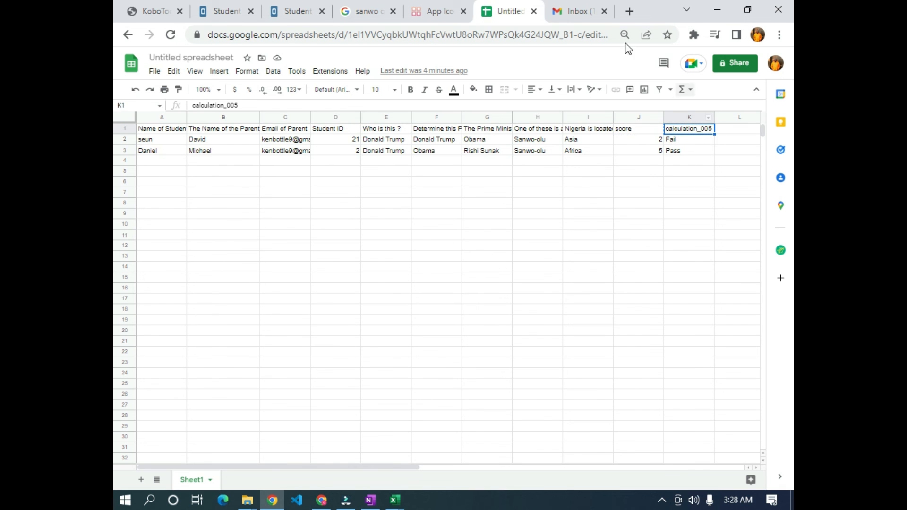
pyautogui.click(574, 12)
pyautogui.rightClick(644, 282)
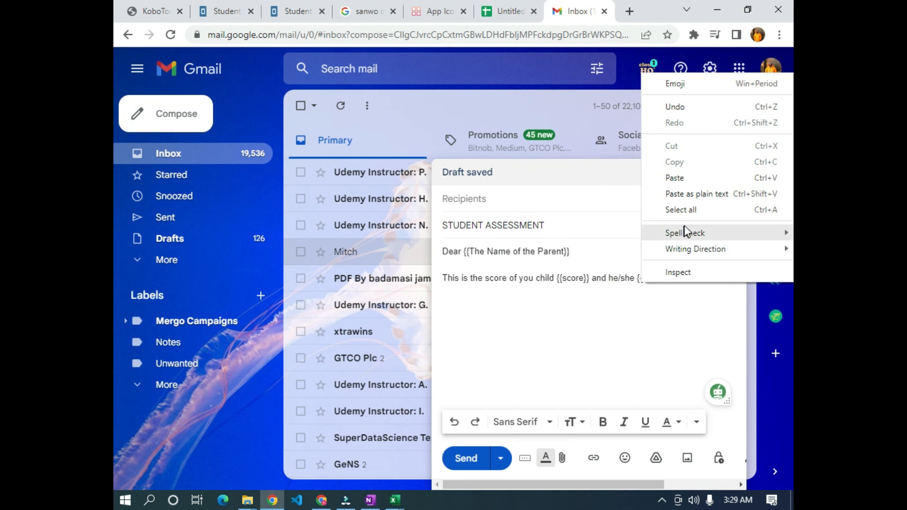
pyautogui.click(698, 247)
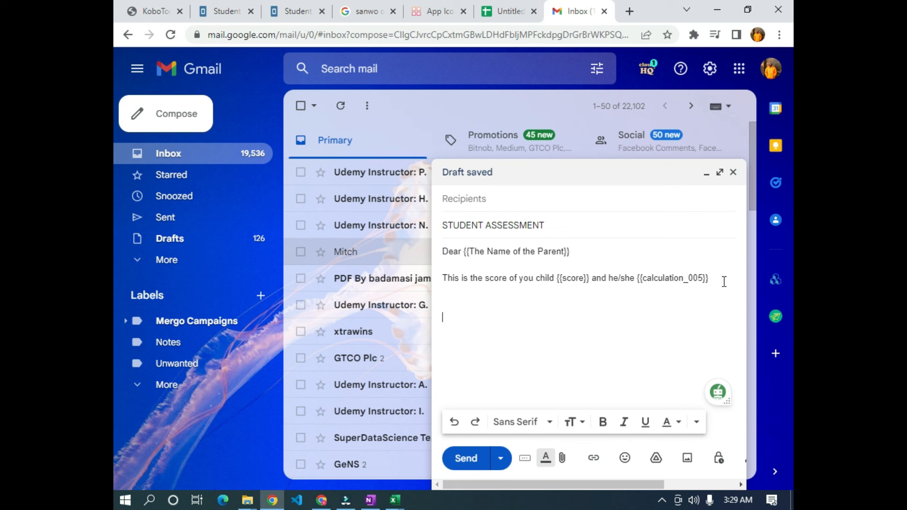
# - Finish the closing 'Thank you' and set the whole body to Trebuchet MS
pyautogui.write('u')
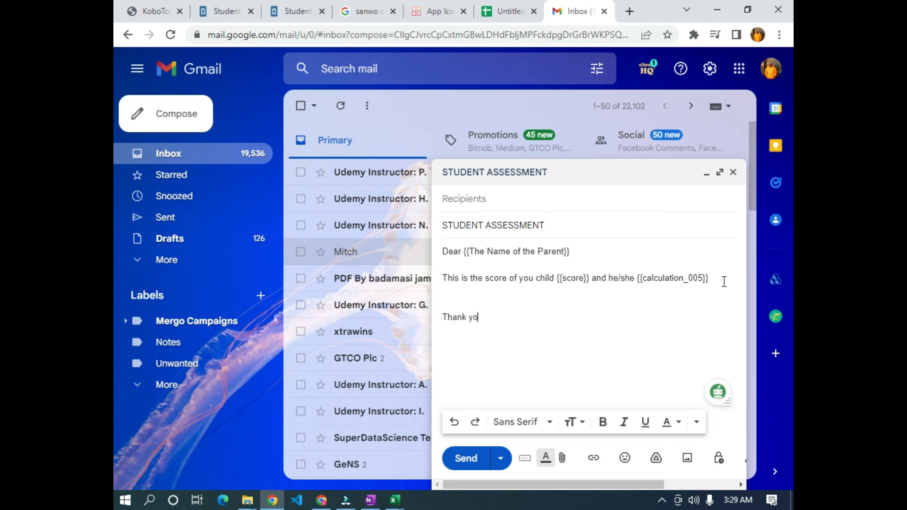
pyautogui.click(525, 324)
pyautogui.hotkey('ctrl', 'a')
pyautogui.click(540, 422)
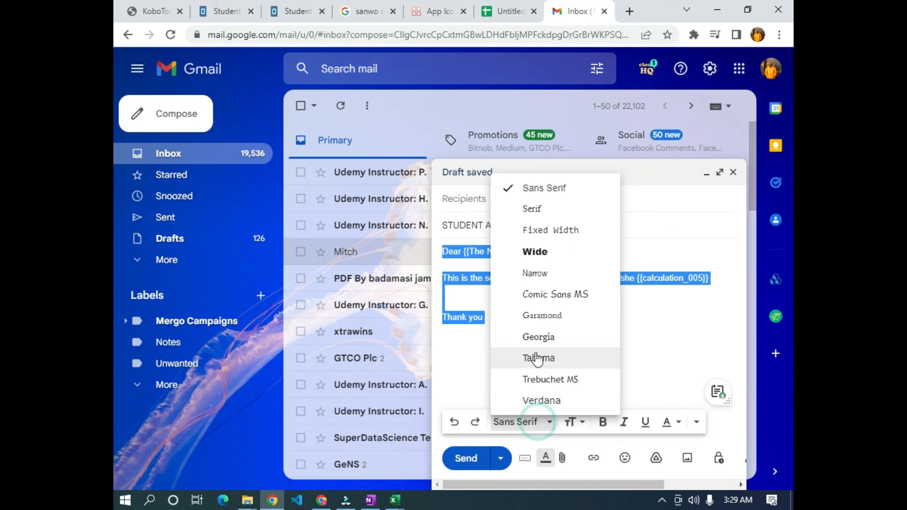
pyautogui.click(544, 378)
pyautogui.click(669, 422)
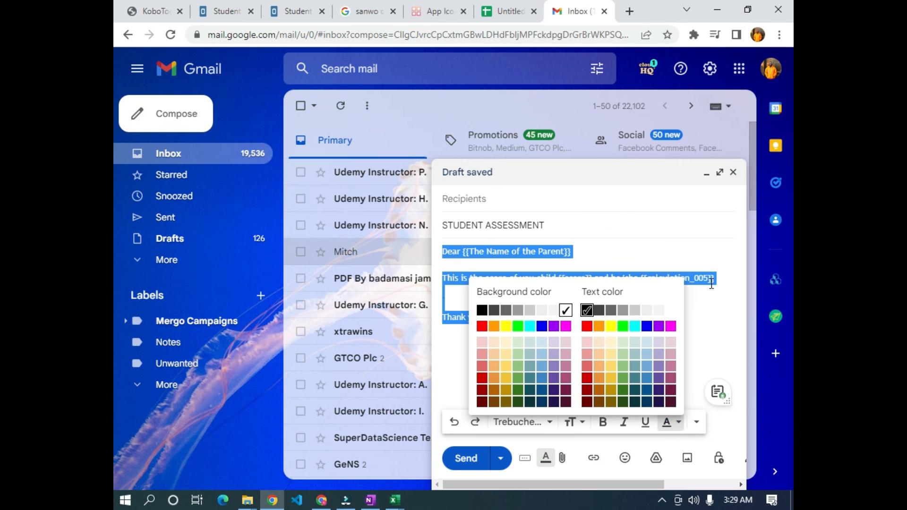
pyautogui.click(711, 281)
pyautogui.click(561, 335)
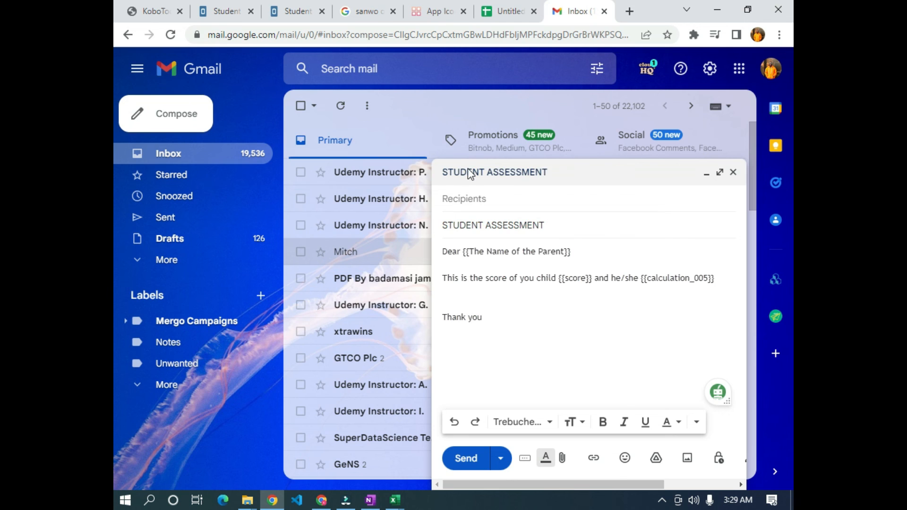
# - Switch between the Excel workbook and the Gmail draft, ending back in the browser
pyautogui.hotkey('alt', 'Tab')
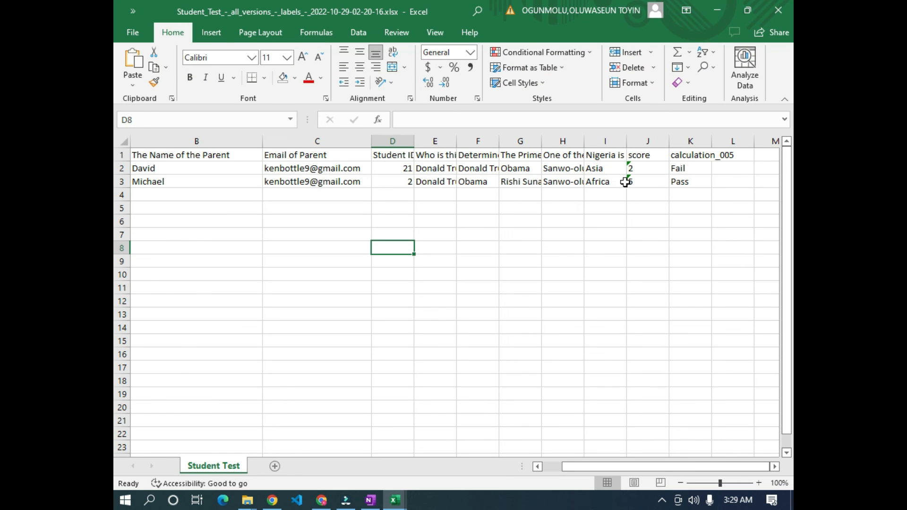
pyautogui.hotkey('alt', 'Tab')
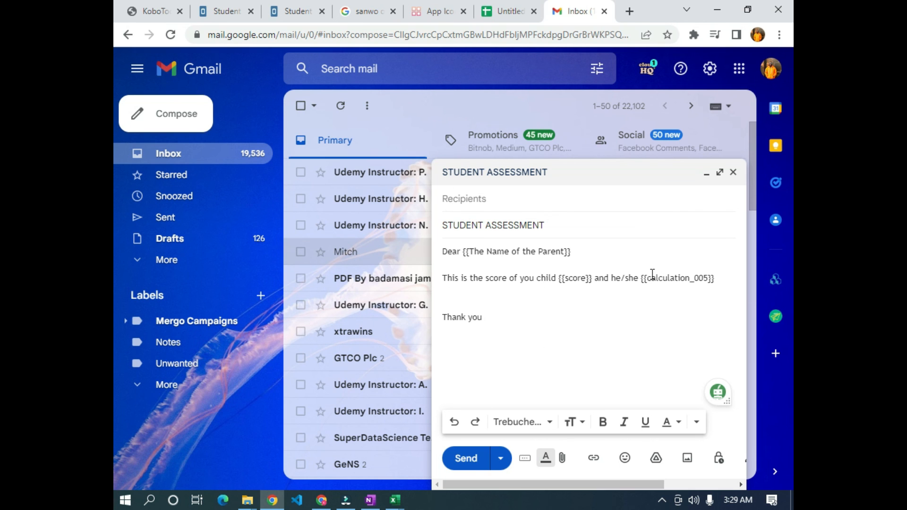
pyautogui.hotkey('alt', 'Tab')
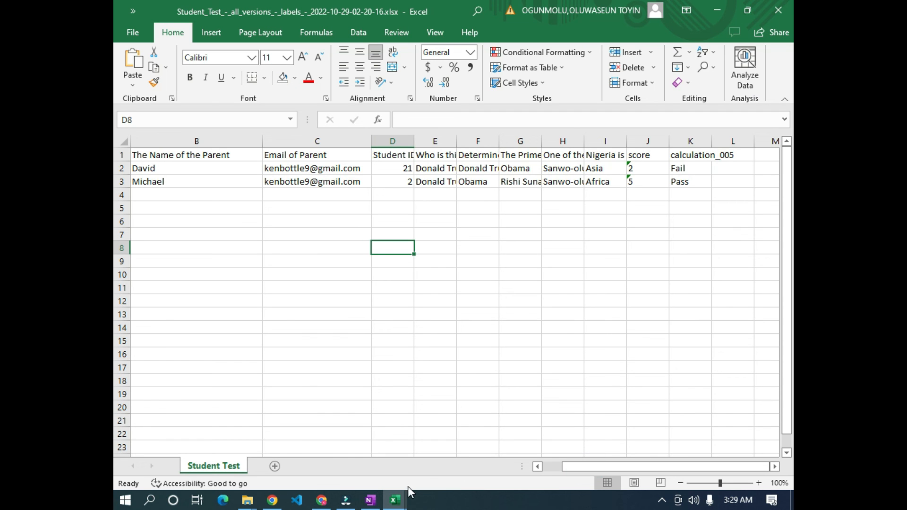
pyautogui.hotkey('alt', 'Tab')
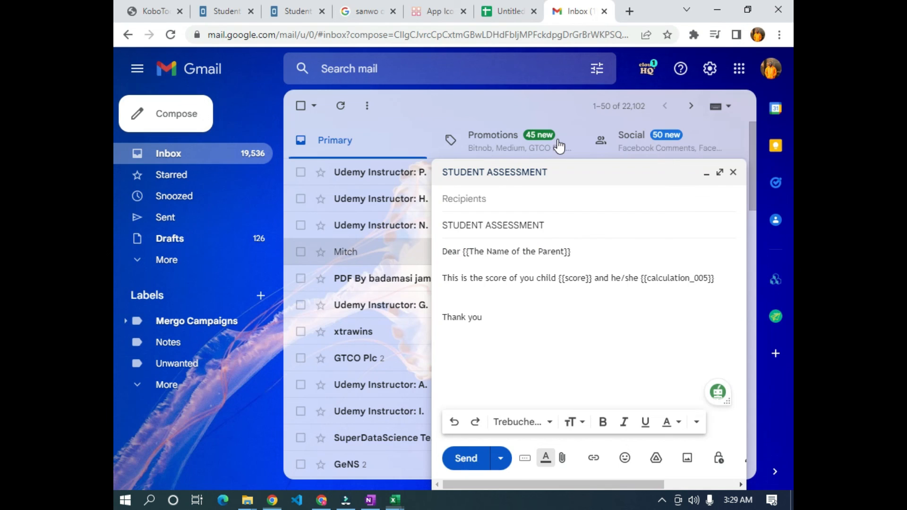
# - Launch Mergo's Mail Merge for the STUDENT ASSESSMENT draft and set Sender Name to Lagos School Academy
pyautogui.click(494, 10)
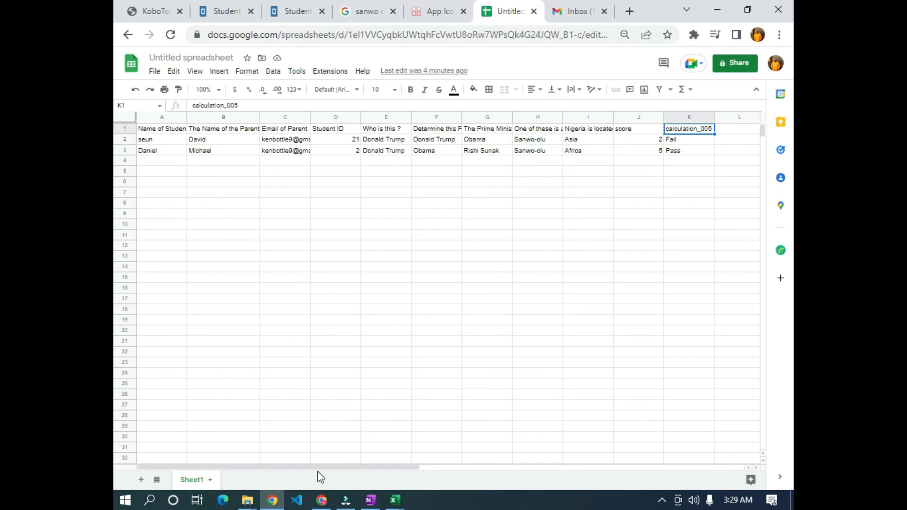
pyautogui.moveTo(328, 467); pyautogui.dragTo(387, 461)
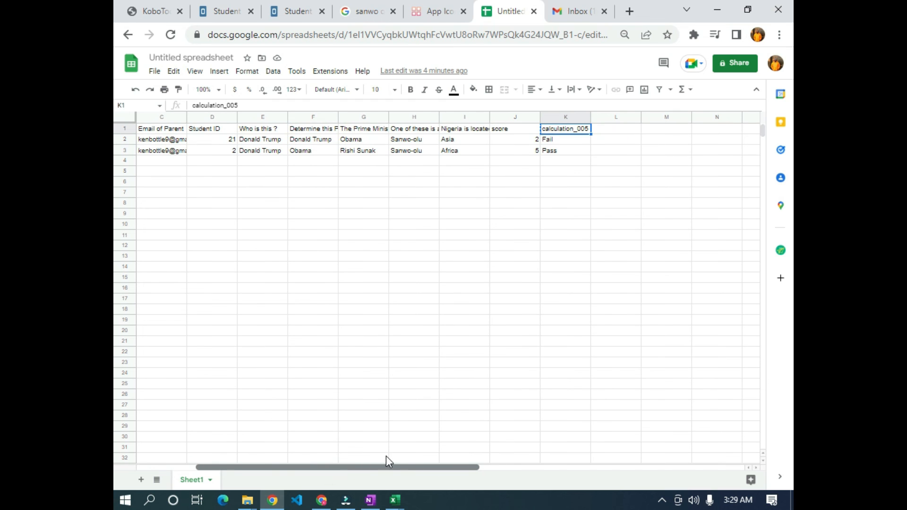
pyautogui.hotkey('ctrl', 'c')
pyautogui.click(621, 129)
pyautogui.click(781, 250)
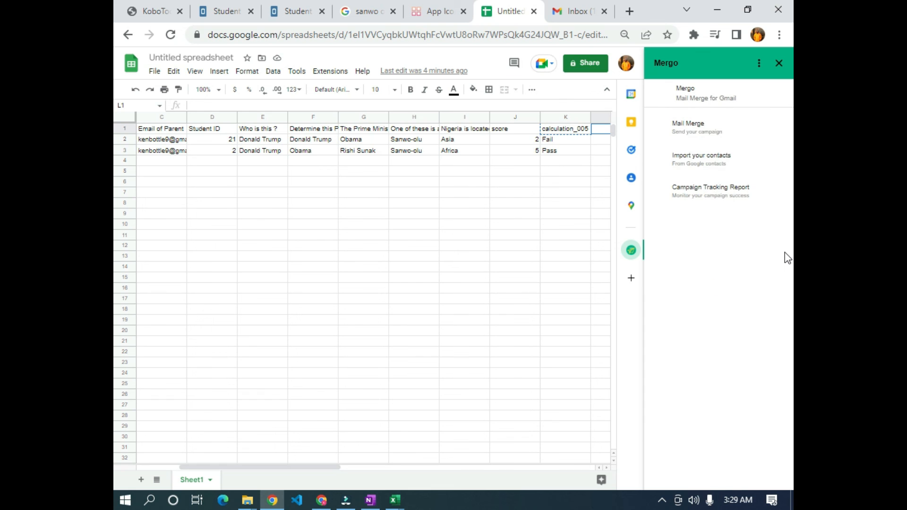
pyautogui.click(692, 130)
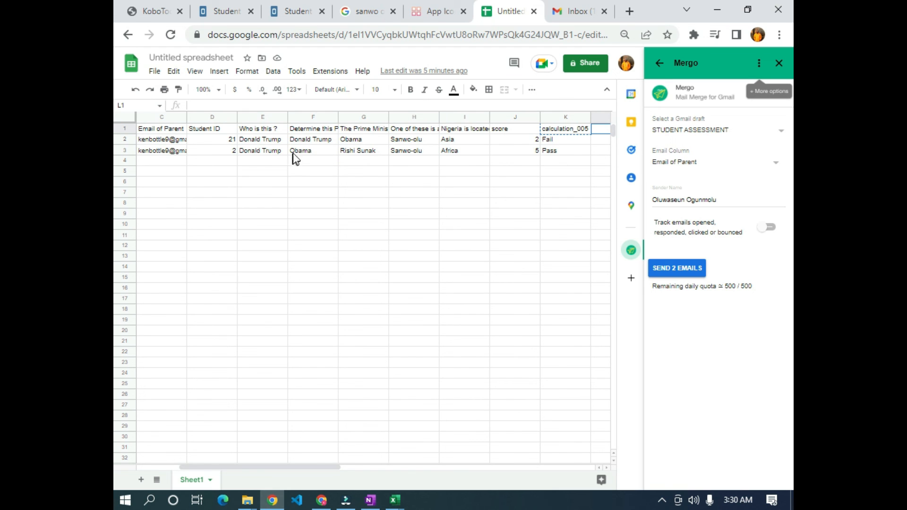
pyautogui.moveTo(233, 467); pyautogui.dragTo(206, 467)
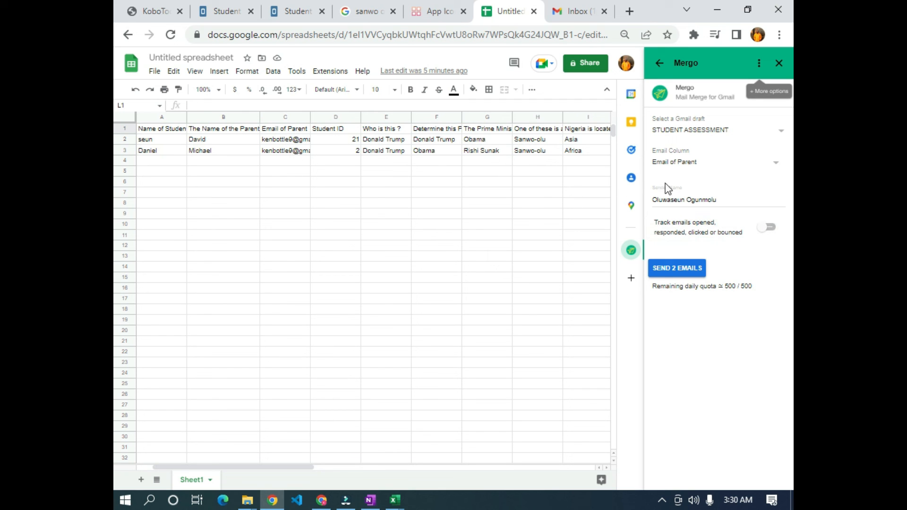
pyautogui.tripleClick(687, 200)
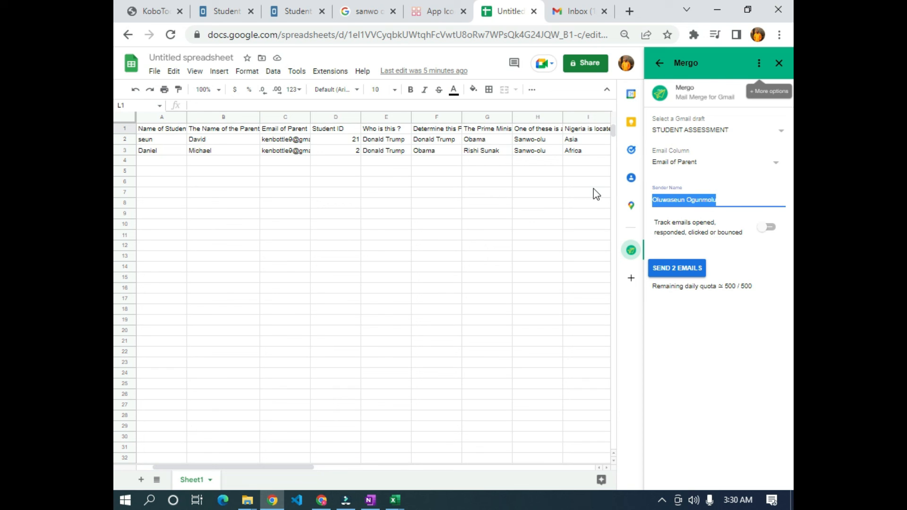
pyautogui.write('Lago')
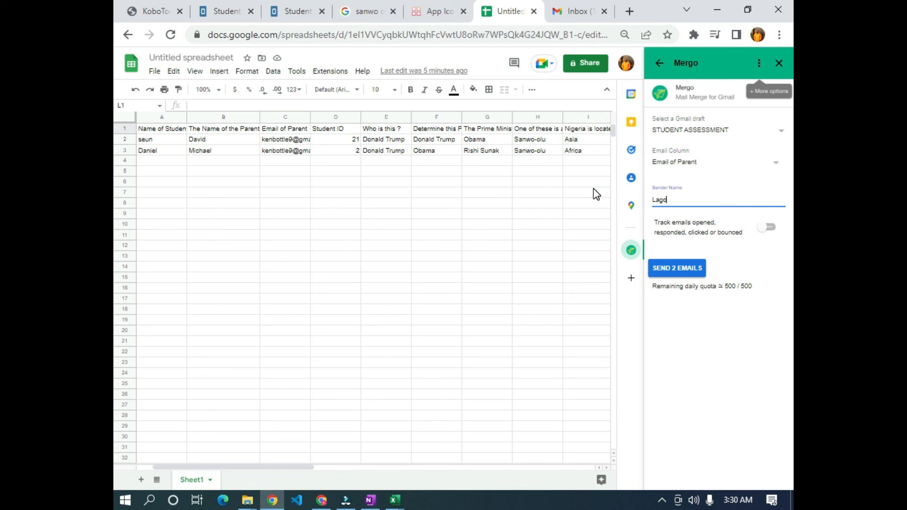
pyautogui.write('s School Academy')
# - Send the two STUDENT ASSESSMENT emails and confirm both rows read SENT in Merge status
pyautogui.click(679, 270)
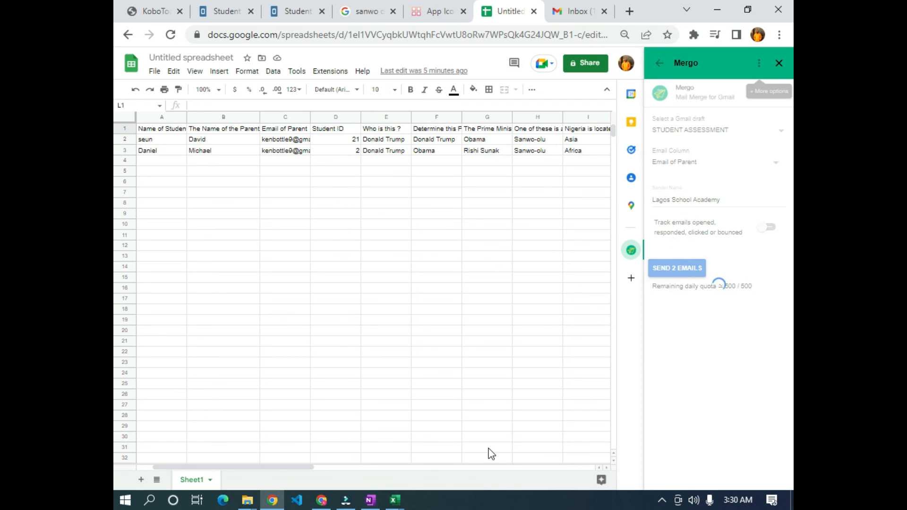
pyautogui.click(273, 459)
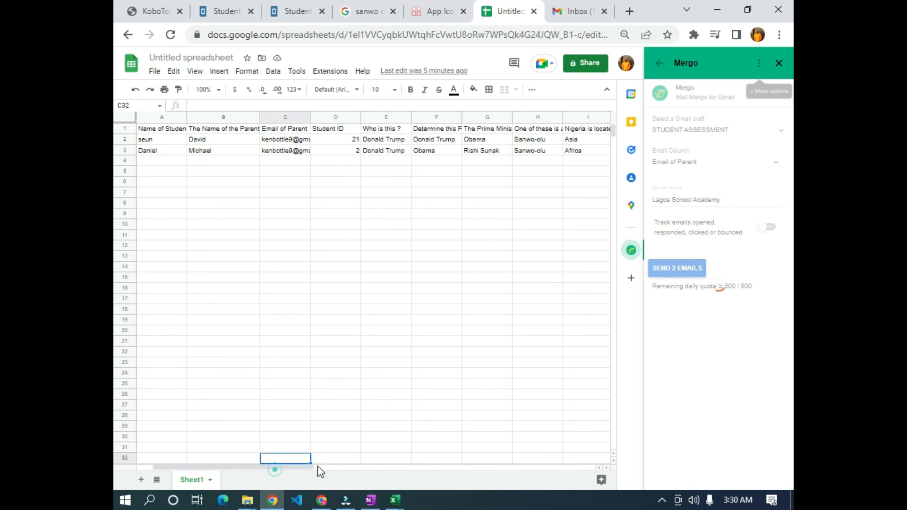
pyautogui.click(279, 464)
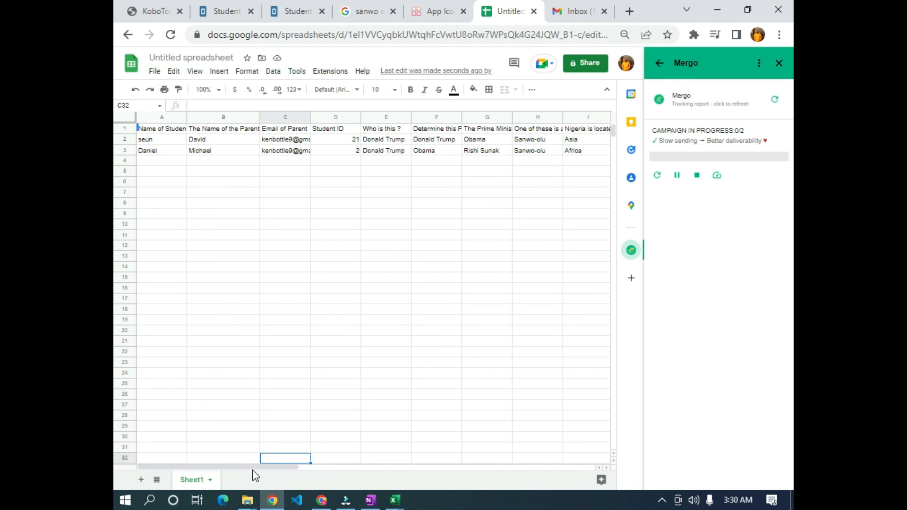
pyautogui.moveTo(253, 462); pyautogui.dragTo(339, 456)
pyautogui.scroll(1, 506, 338)
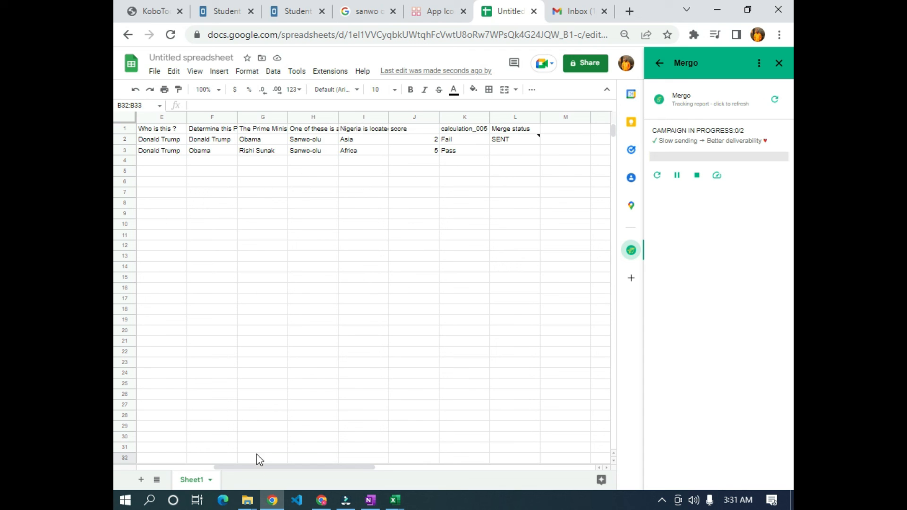
pyautogui.moveTo(259, 467); pyautogui.dragTo(248, 434)
# - Read the score 5 Pass and score 2 Fail emails in the recipient's inbox, then bring up OneNote
pyautogui.click(325, 504)
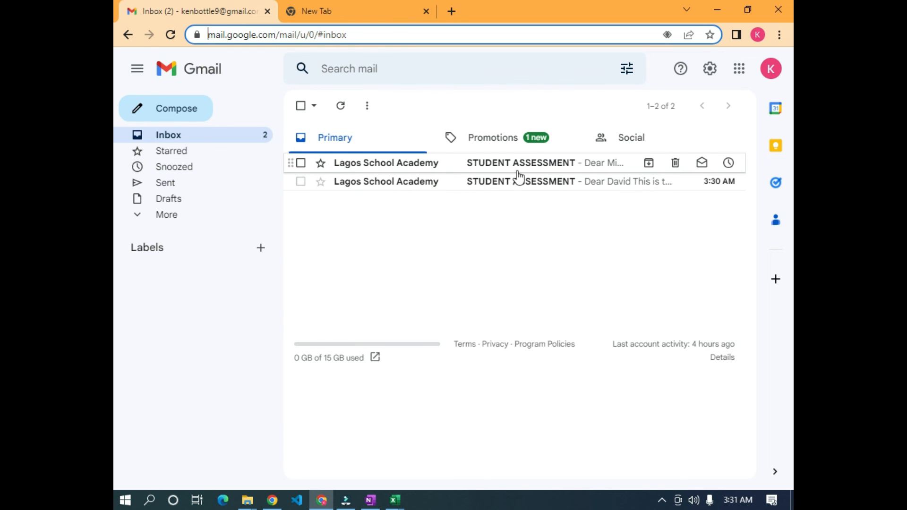
pyautogui.click(554, 169)
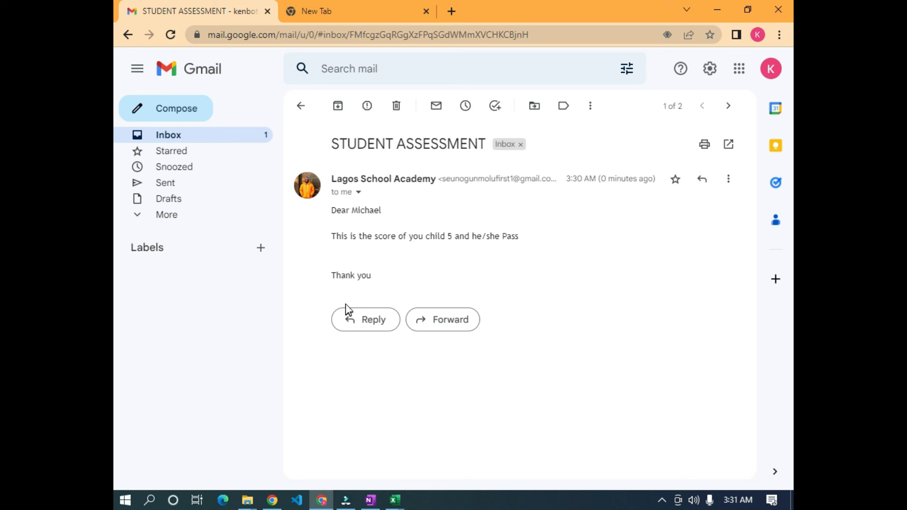
pyautogui.click(300, 105)
pyautogui.click(424, 180)
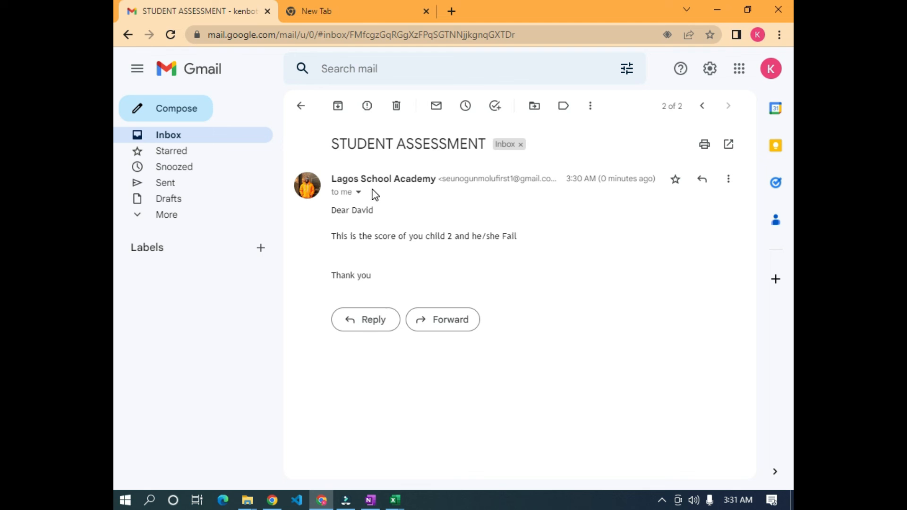
pyautogui.click(299, 107)
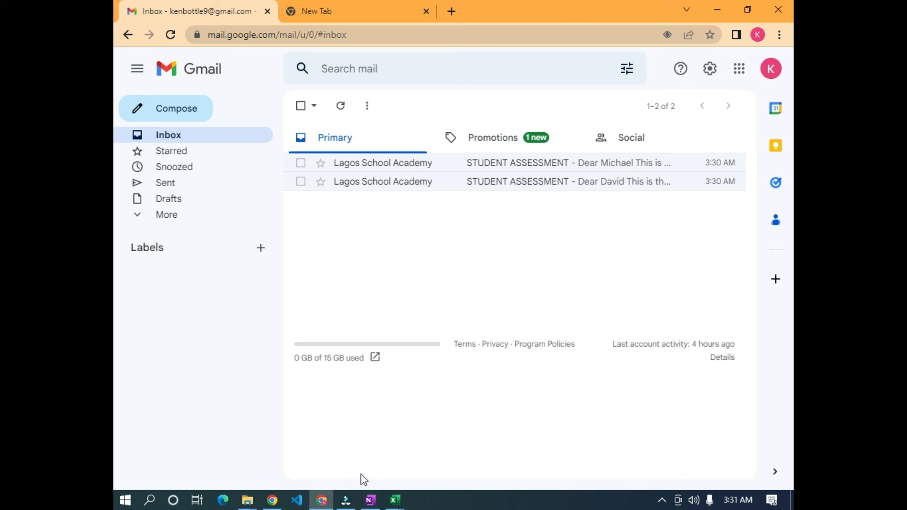
pyautogui.click(371, 501)
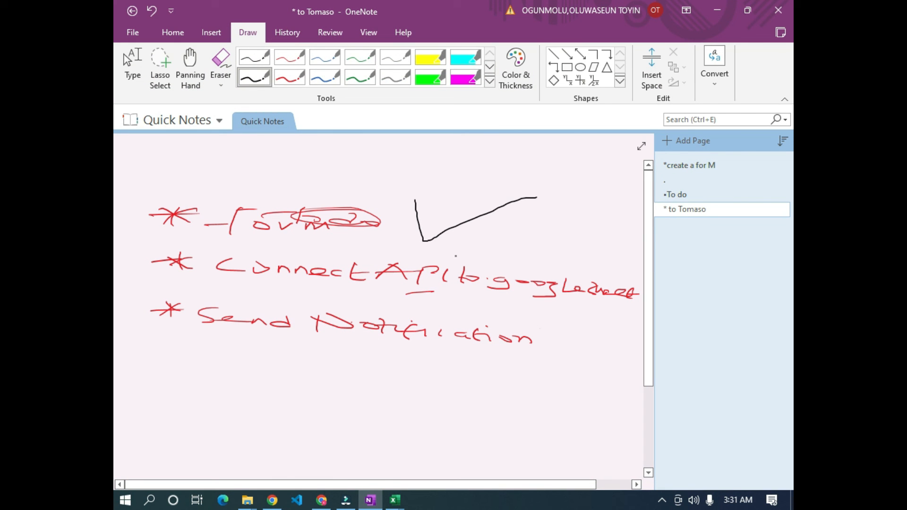
# - Tick the 'Connect API to Google Sheet' and 'Send Notification' to-do items, then return to Gmail
pyautogui.moveTo(484, 257); pyautogui.dragTo(563, 254)
pyautogui.moveTo(540, 327); pyautogui.dragTo(603, 327)
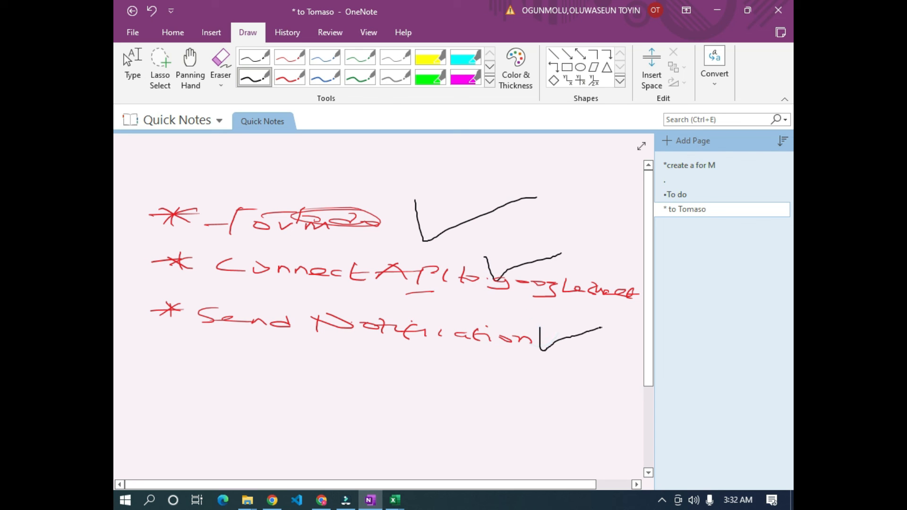
pyautogui.hotkey('alt', 'Tab')
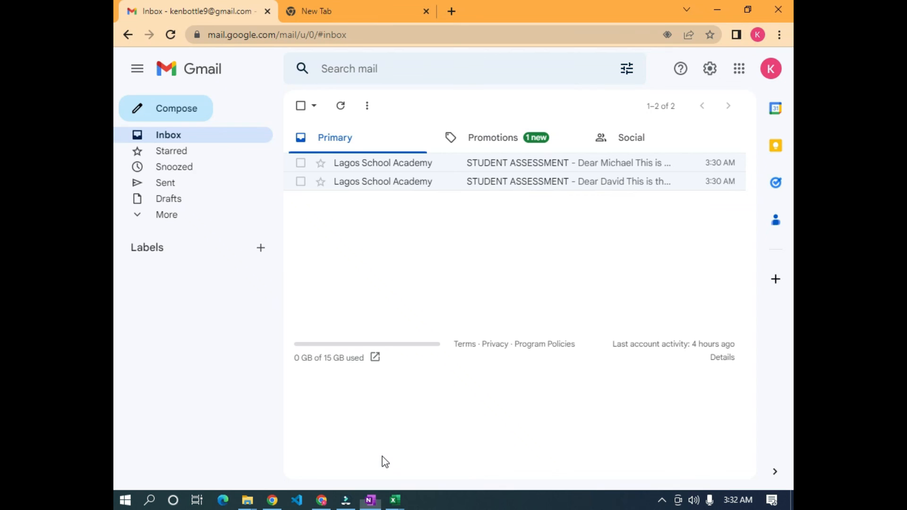